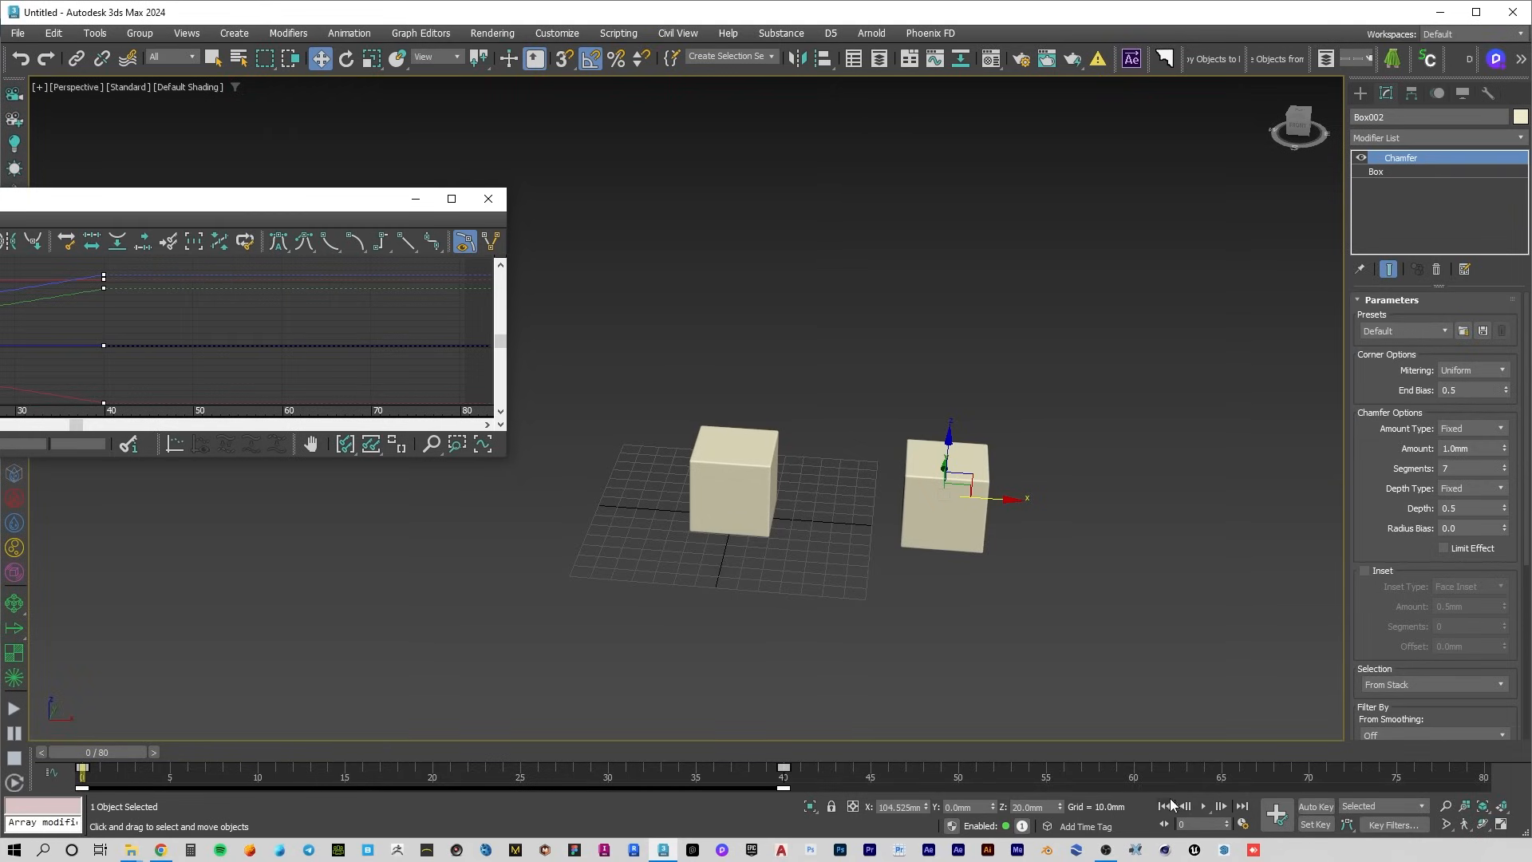
Play the keyframed two-box animation from its first frame
left_click(1203, 806)
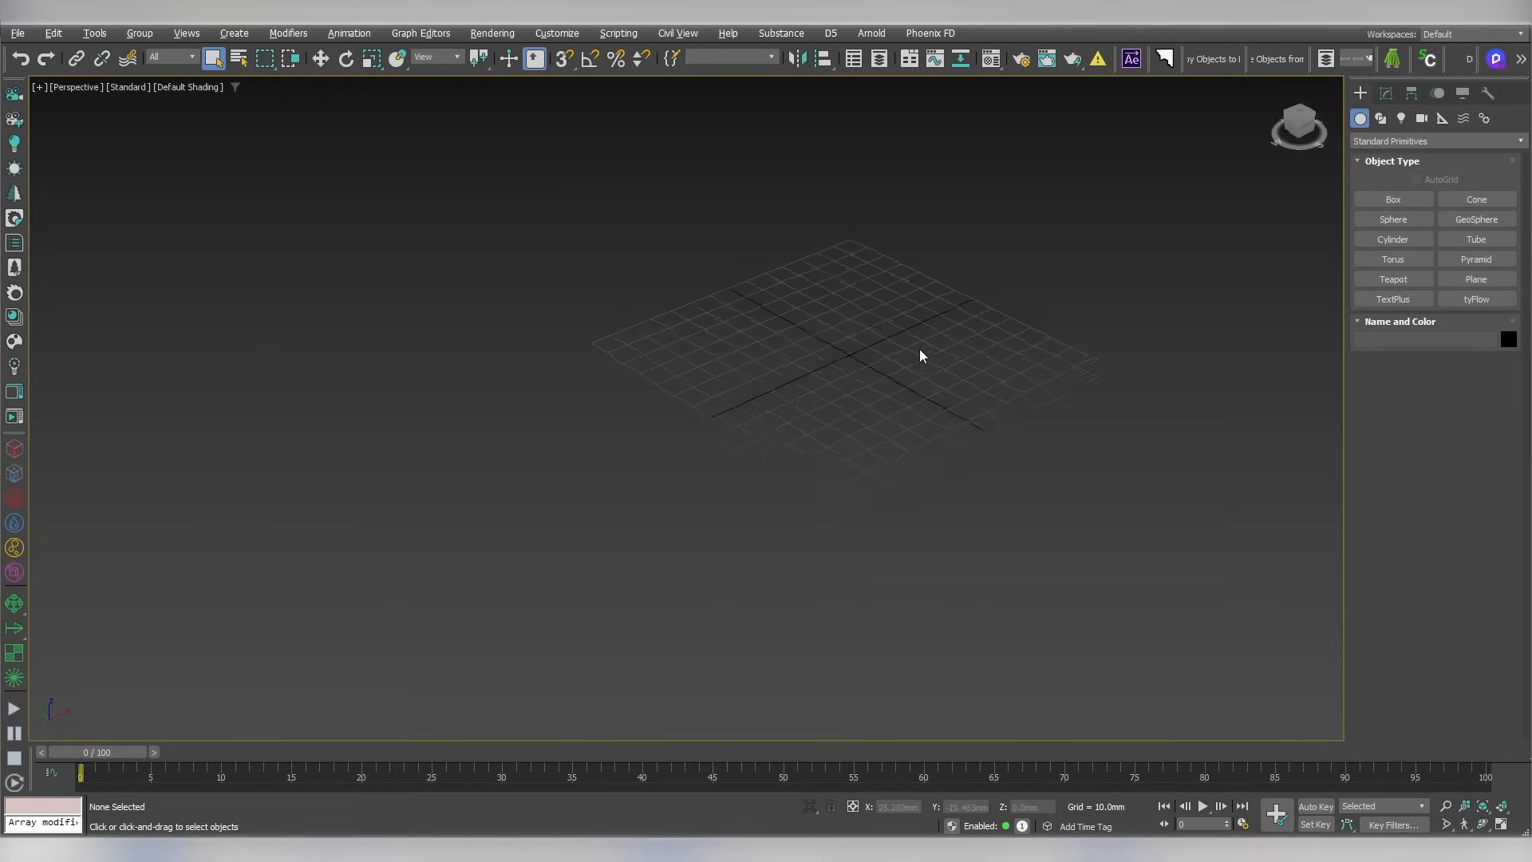
Create a freehand box primitive on the perspective grid, about 43 mm wide and 50 mm high
middle_click_drag(920, 352, 1039, 311, "alt")
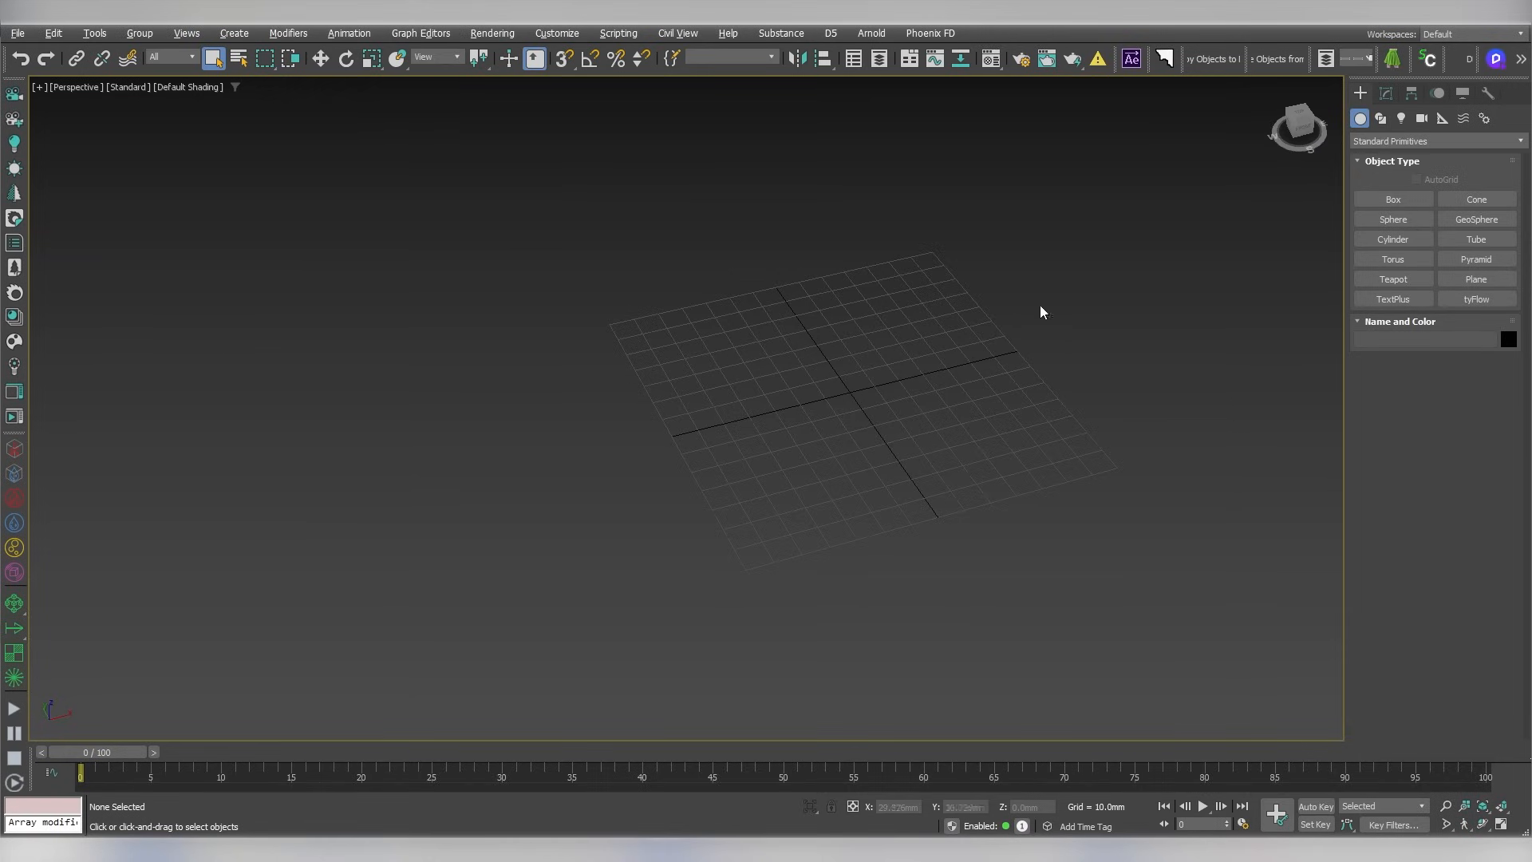
left_click(1409, 204)
middle_click_drag(1112, 266, 909, 383, "alt")
left_click_drag(818, 411, 764, 507)
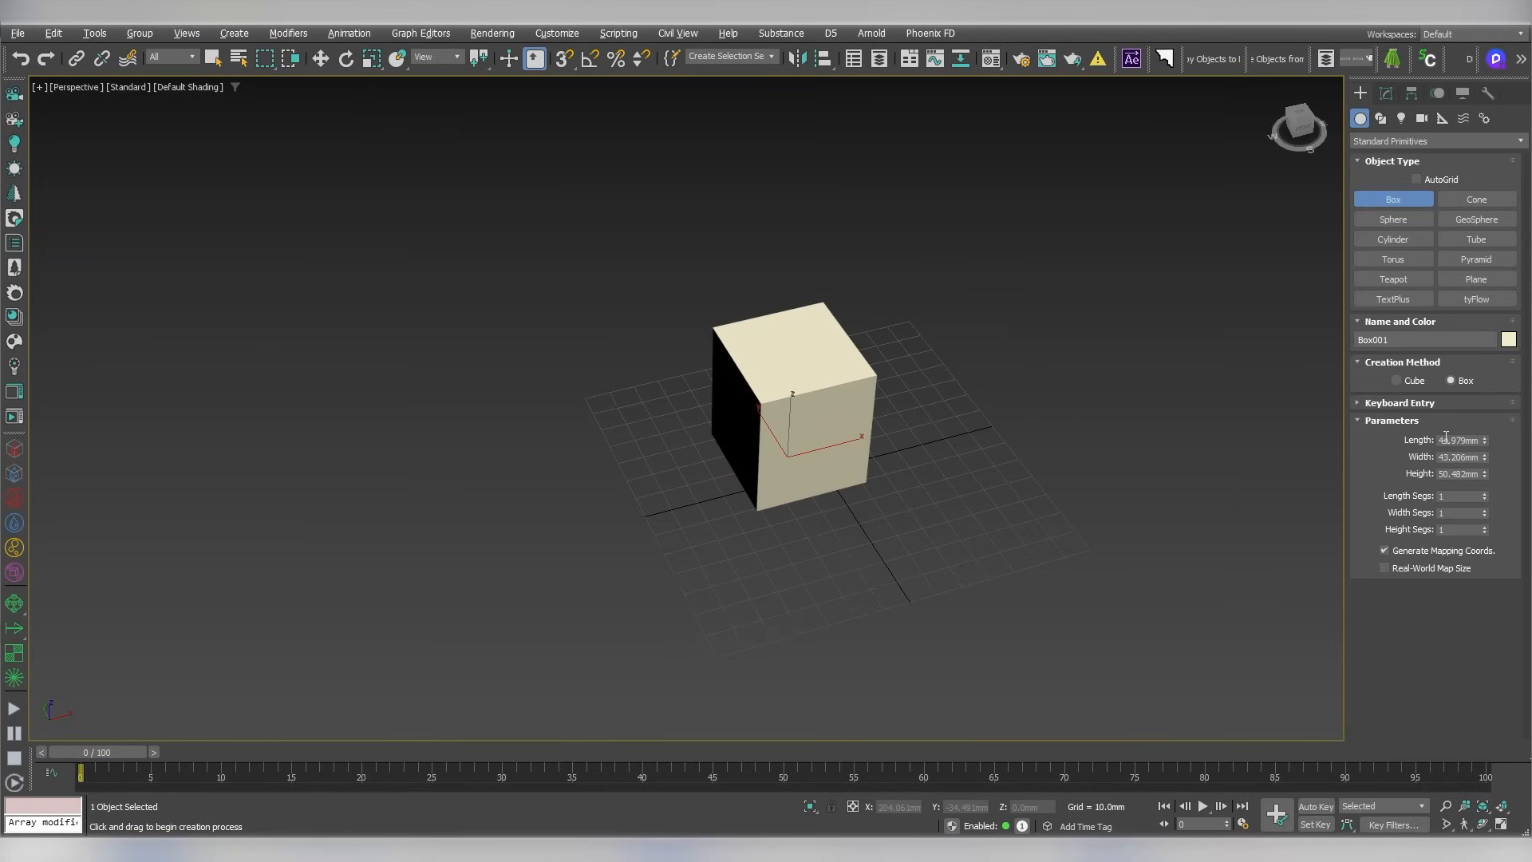
Set the box's length, width and height to 40 mm each
type("40")
key("Tab")
type("40")
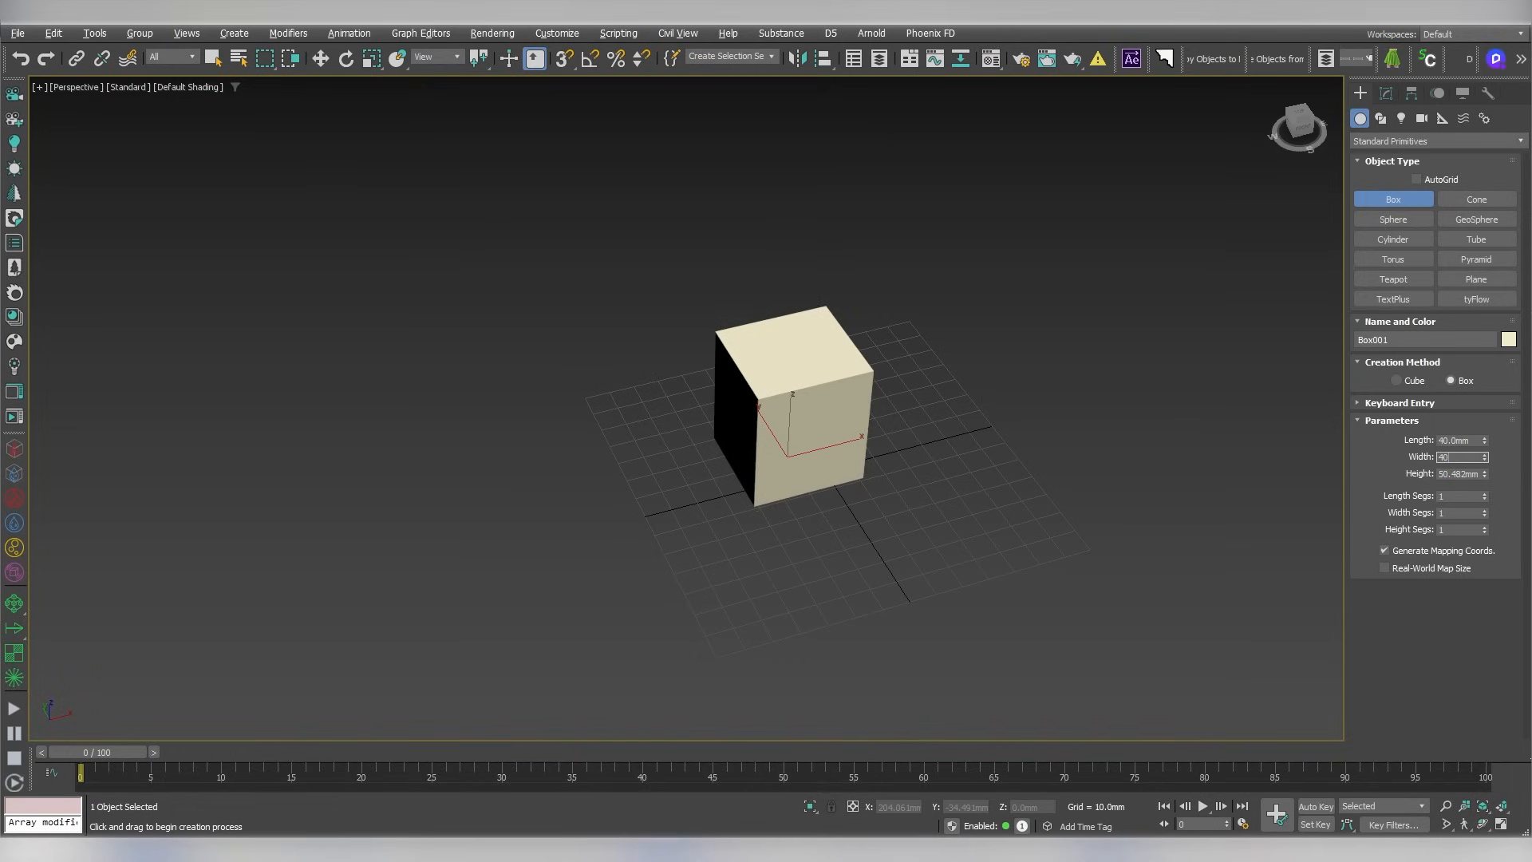
key("Tab")
type("4")
key("Return")
scroll(856, 461, "up", 2)
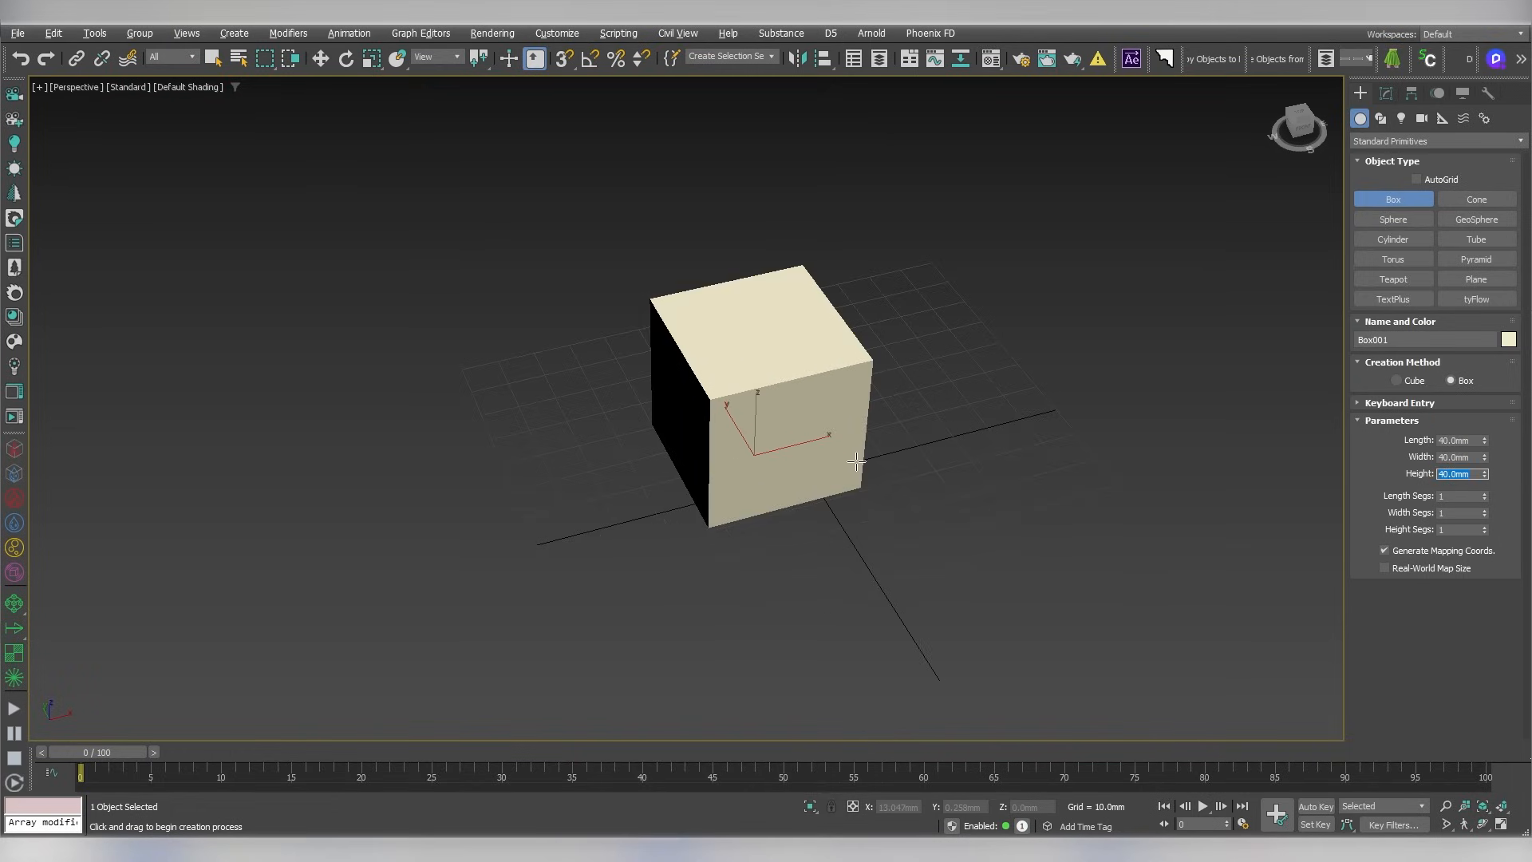
End box creation, activate the Move tool and center the box's pivot to the object
middle_click_drag(856, 461, 788, 404, "alt")
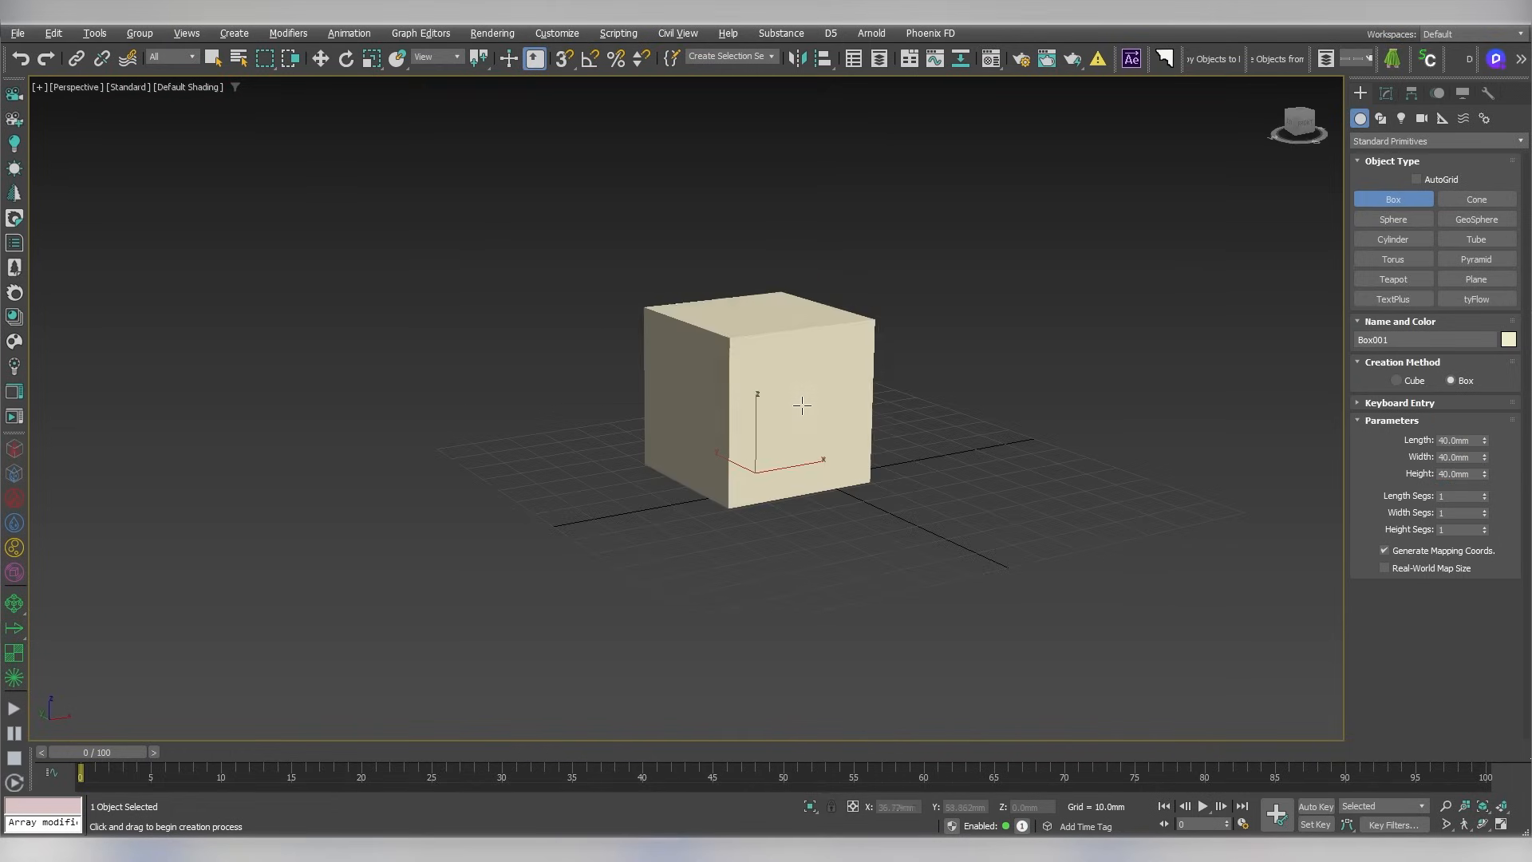
right_click(807, 409)
key("w")
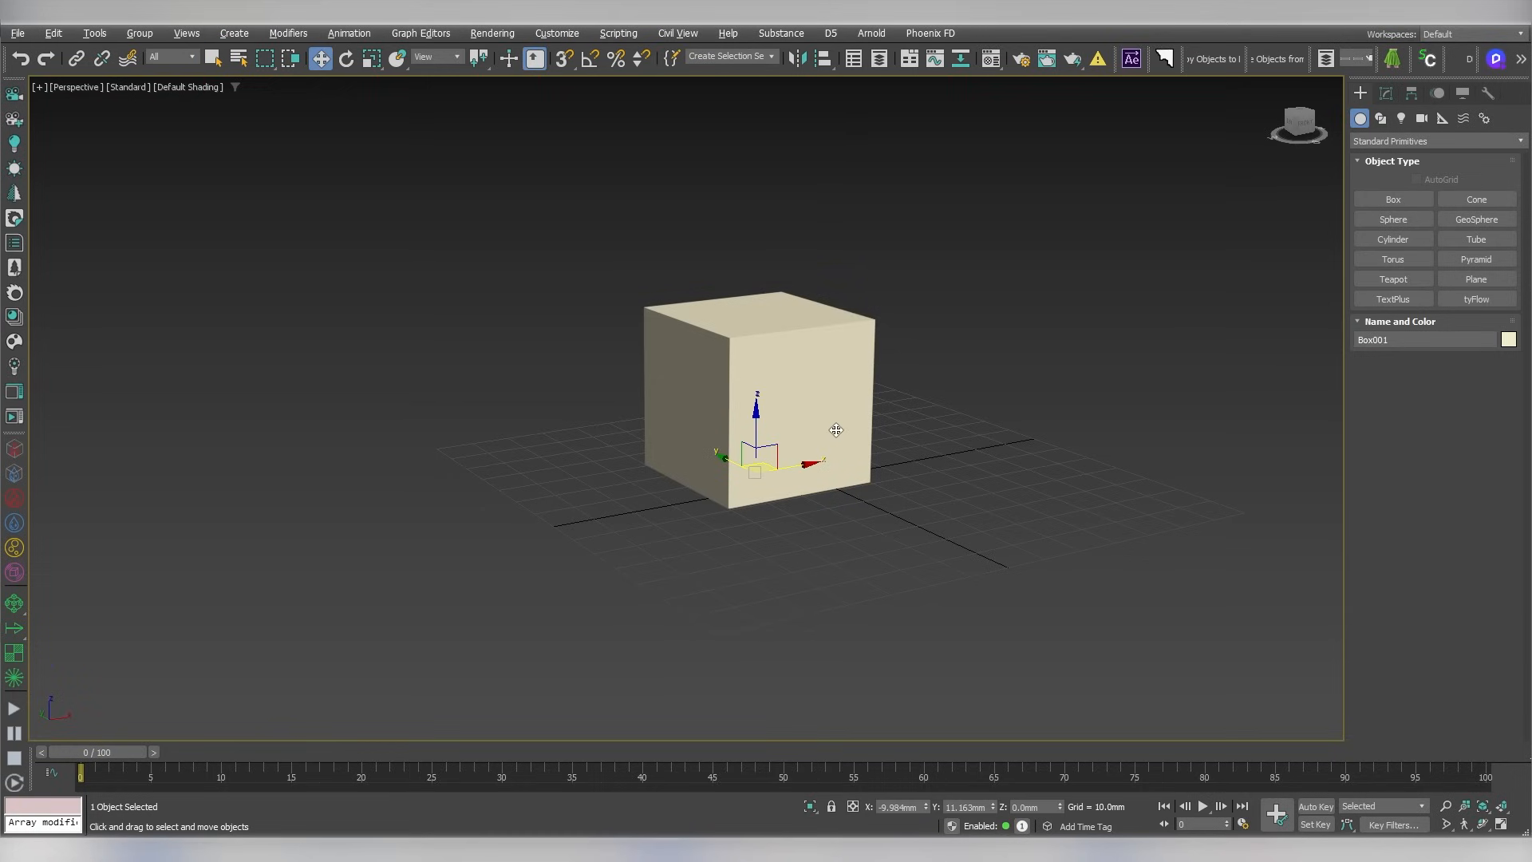
left_click(1390, 93)
left_click(1411, 94)
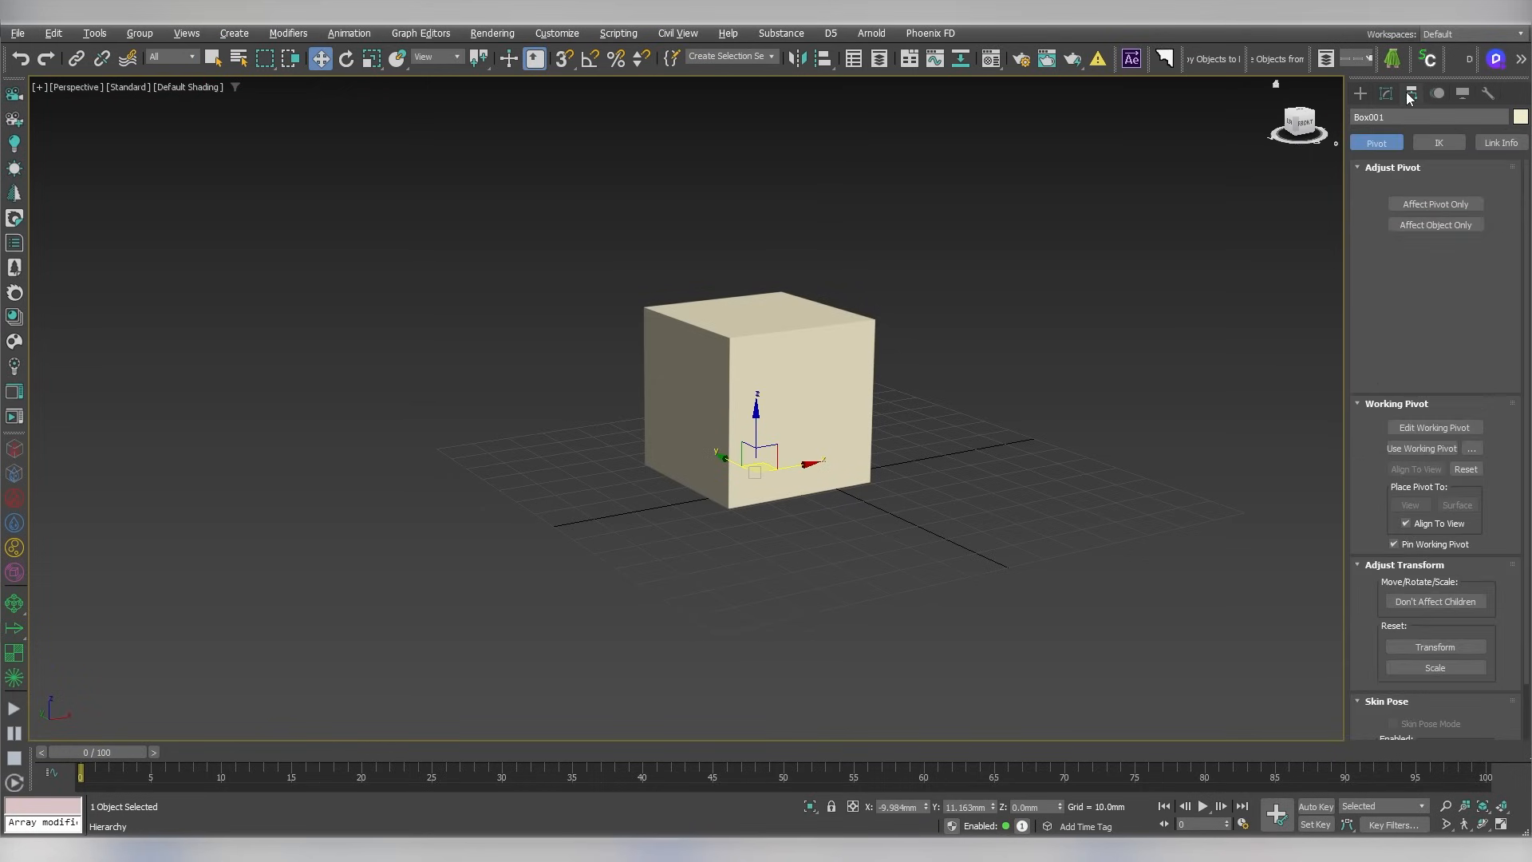
left_click(1417, 203)
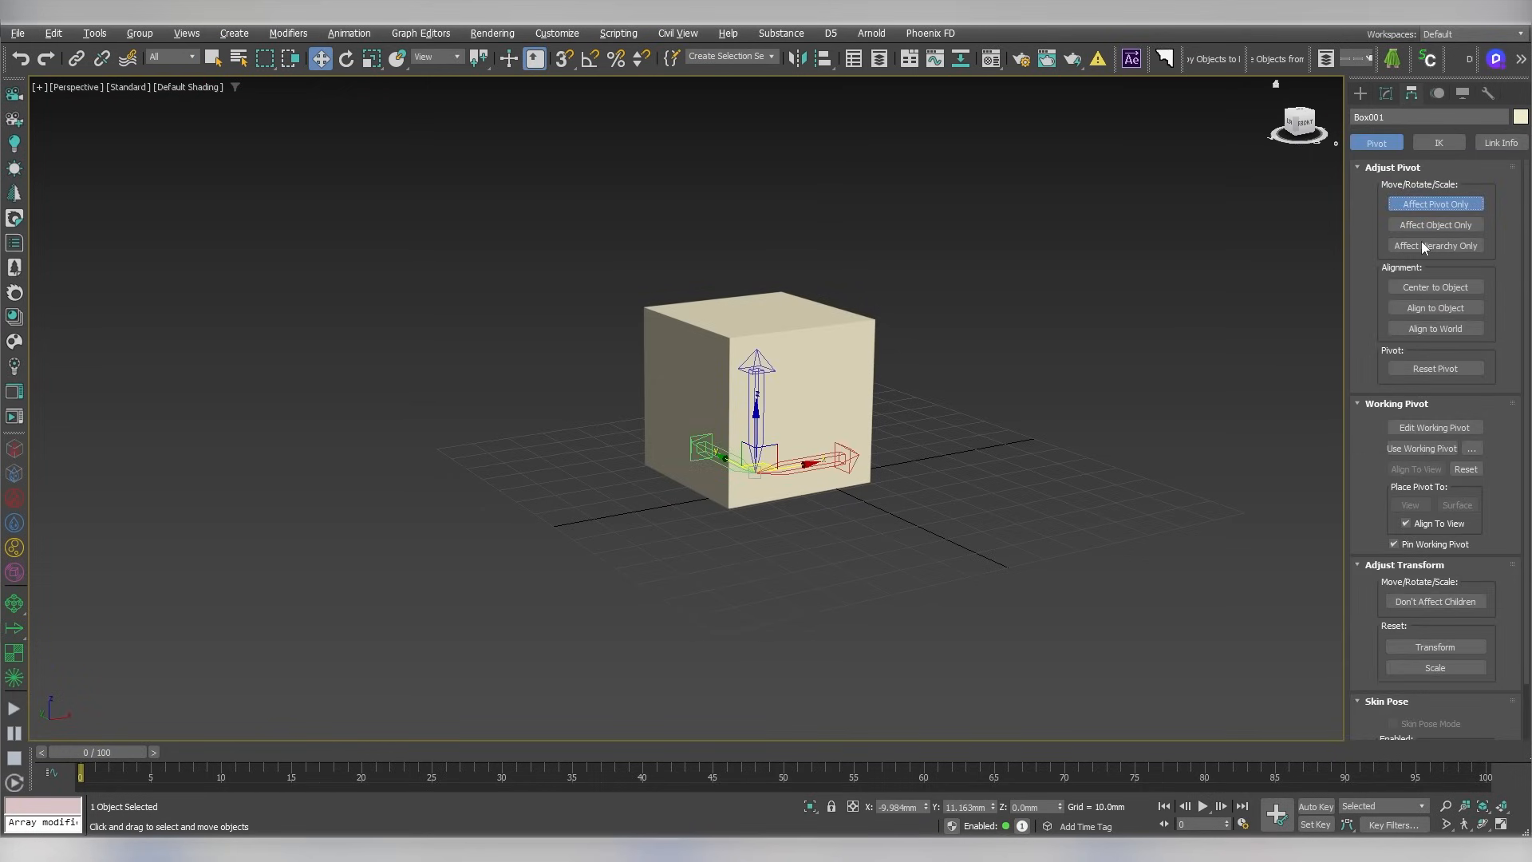
left_click(1422, 286)
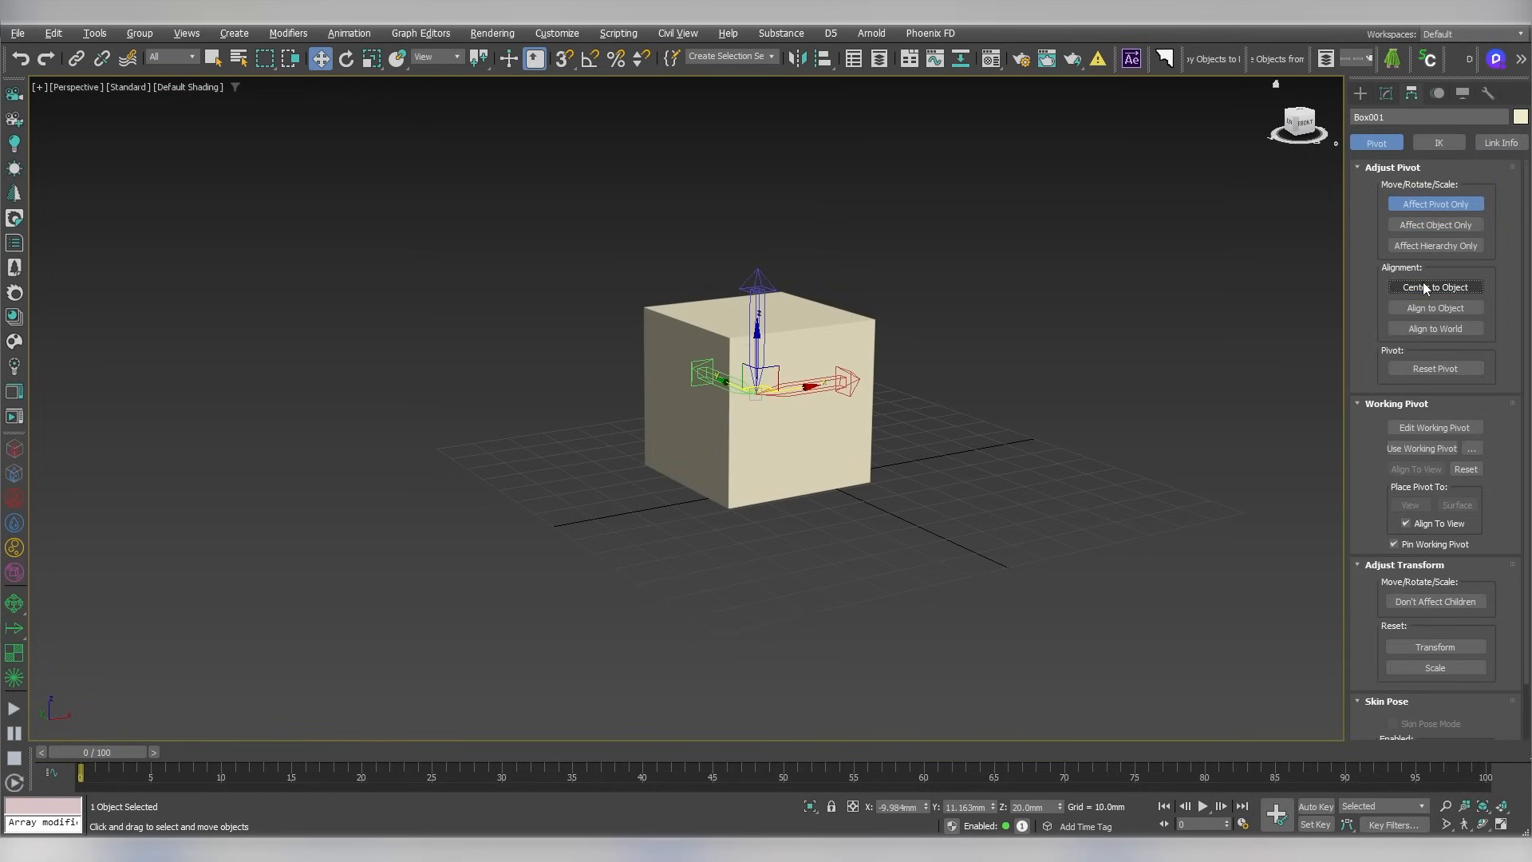
left_click(1428, 202)
middle_click_drag(937, 375, 833, 407, "alt")
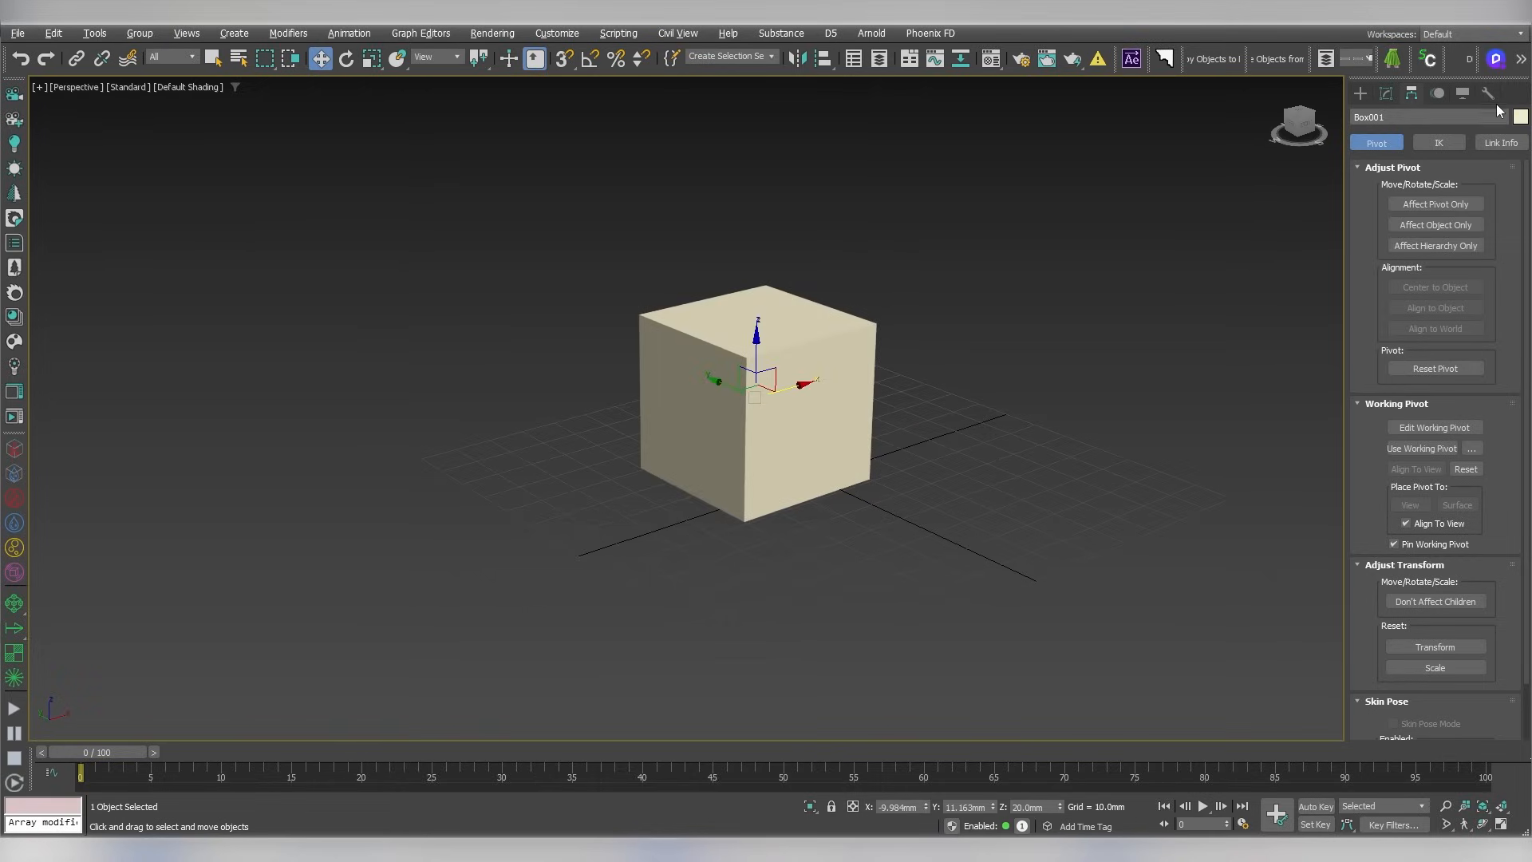
Set the box's length, width and height segments to 20 each, checking the result with edged faces
left_click(1386, 94)
key("F4")
scroll(1304, 368, "up", 2)
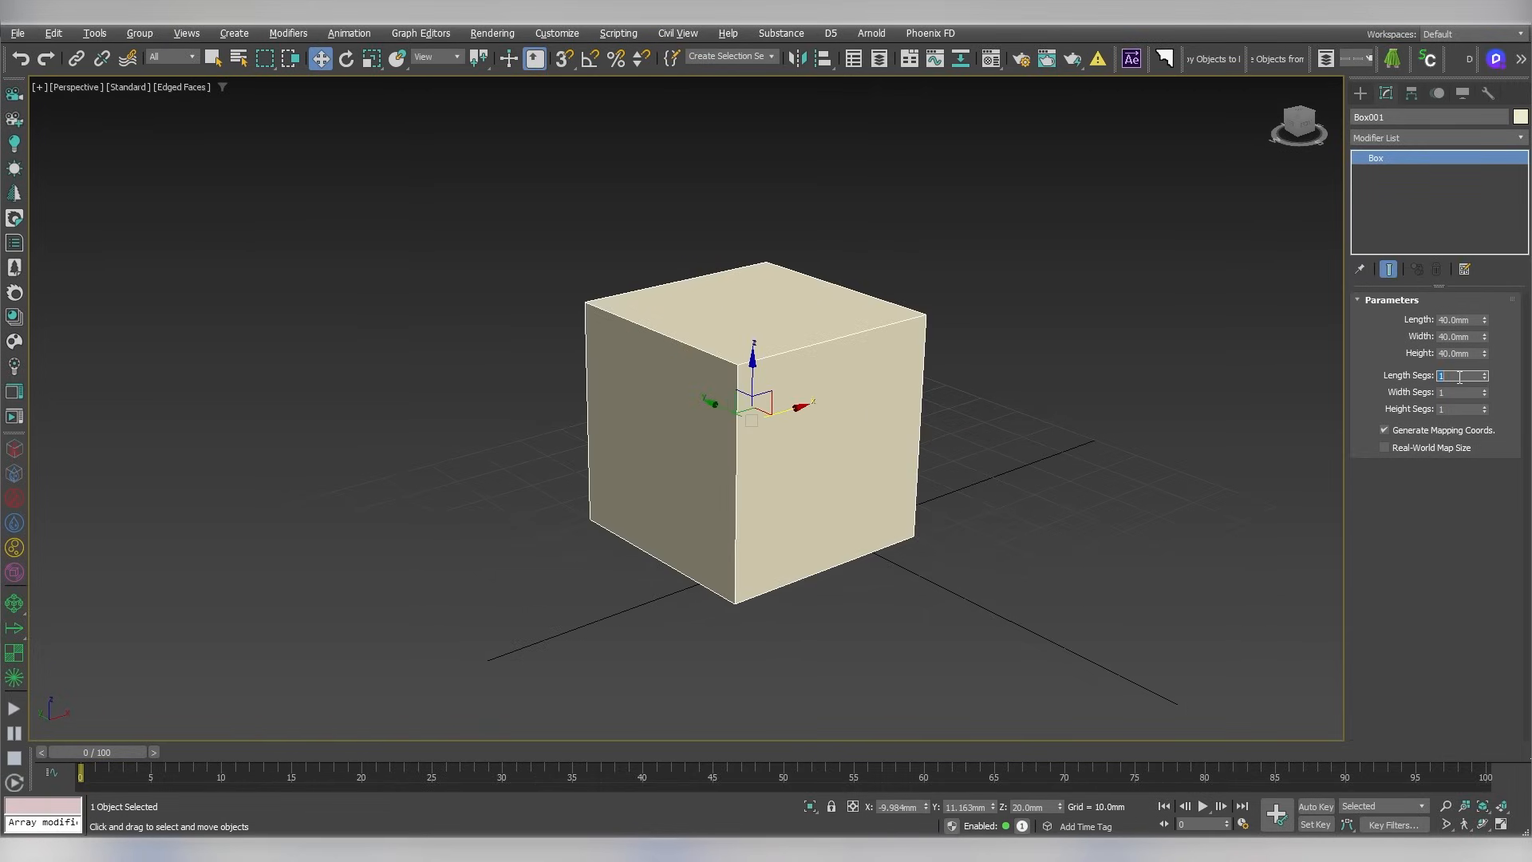
type("20")
key("Tab")
type("20")
key("Tab")
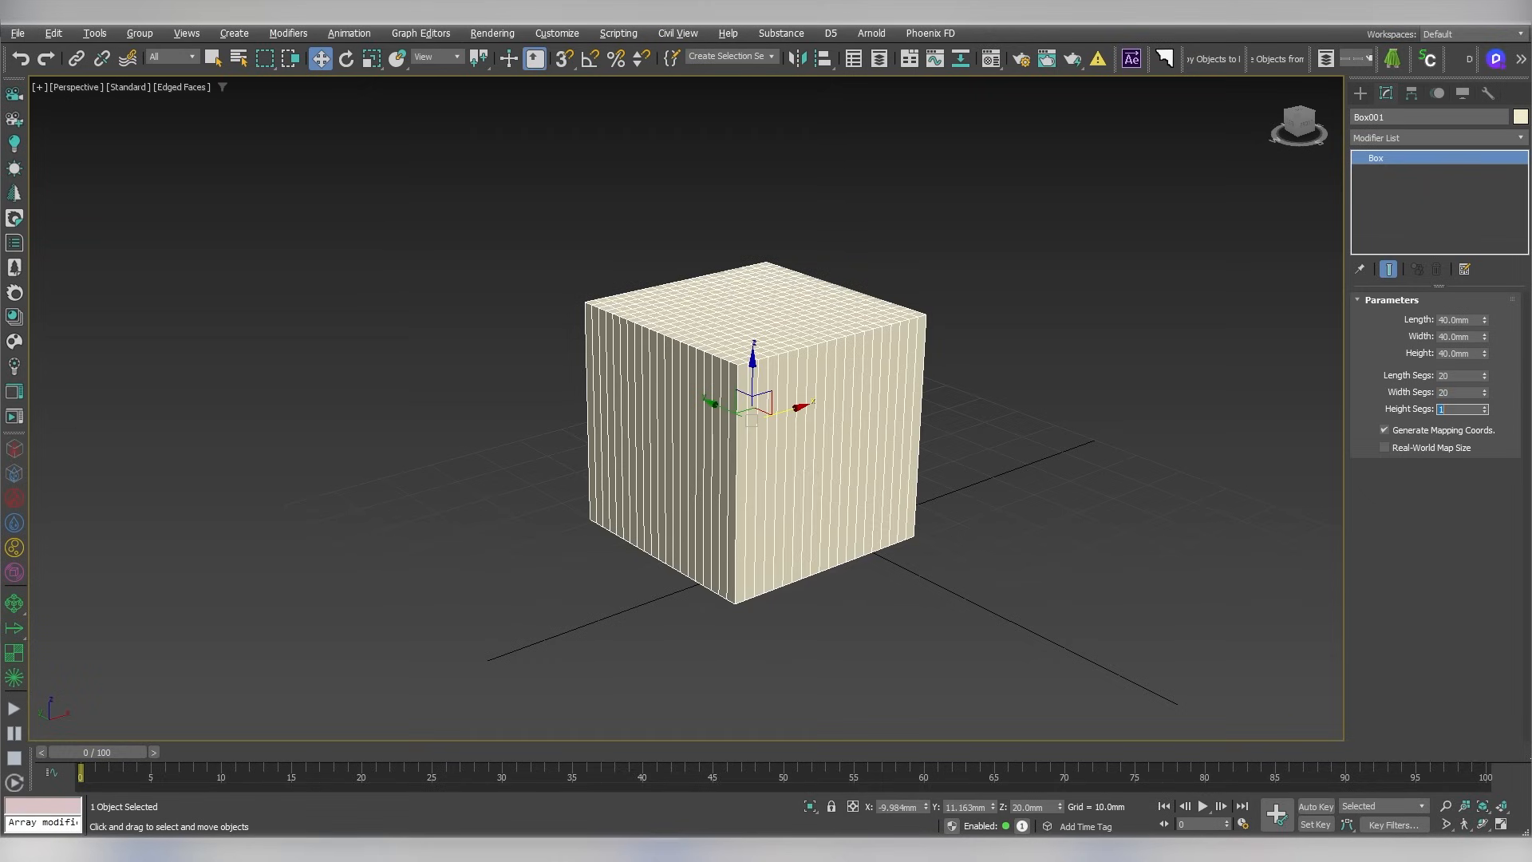
type("20")
key("Return")
middle_click_drag(802, 410, 814, 426, "alt")
key("F4")
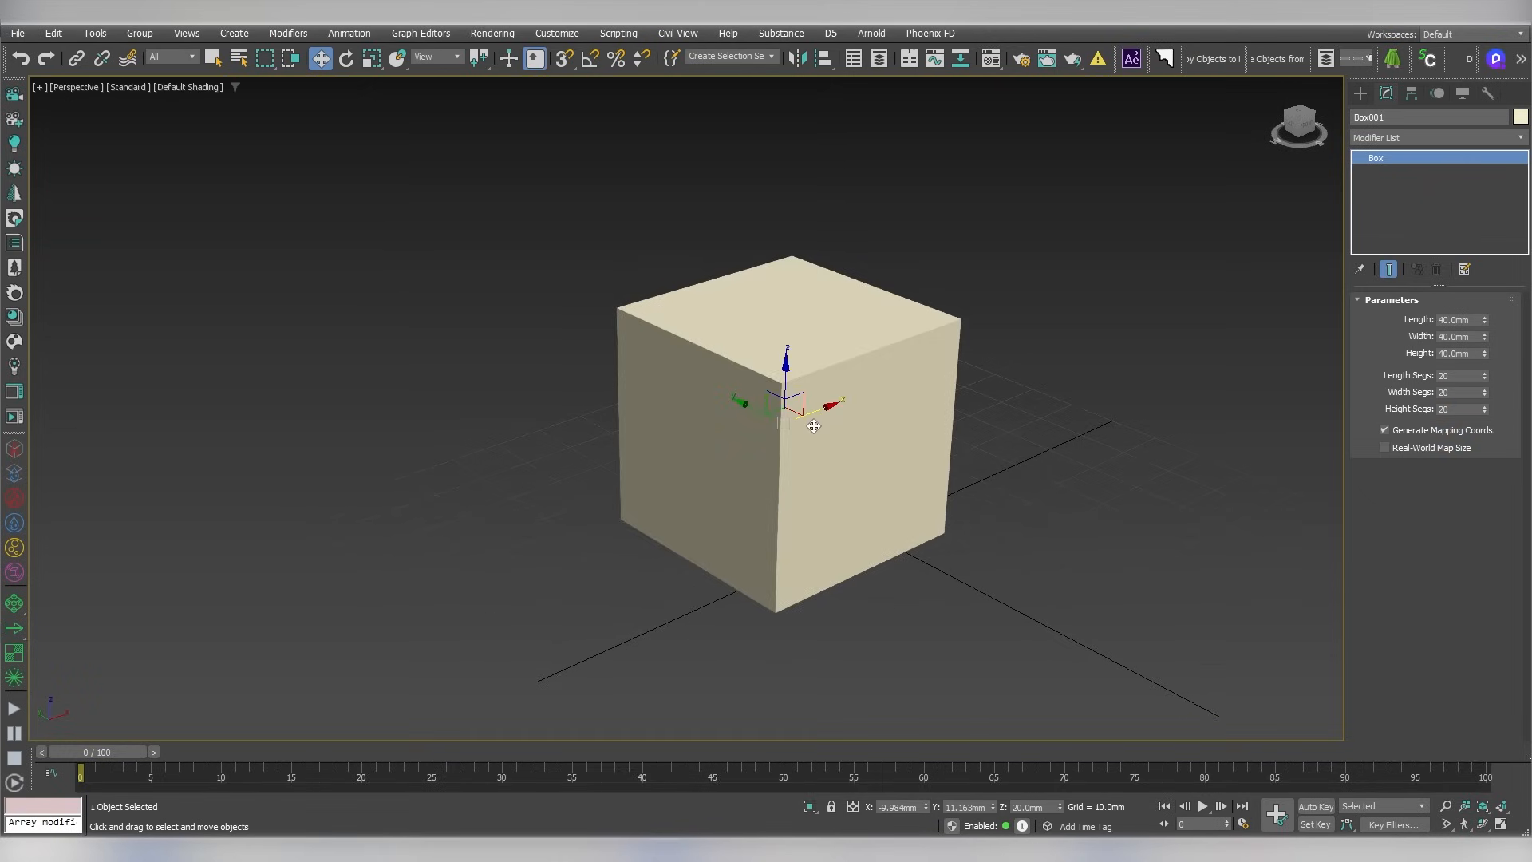
Add a Chamfer modifier to the box and display its edged faces
left_click(1433, 141)
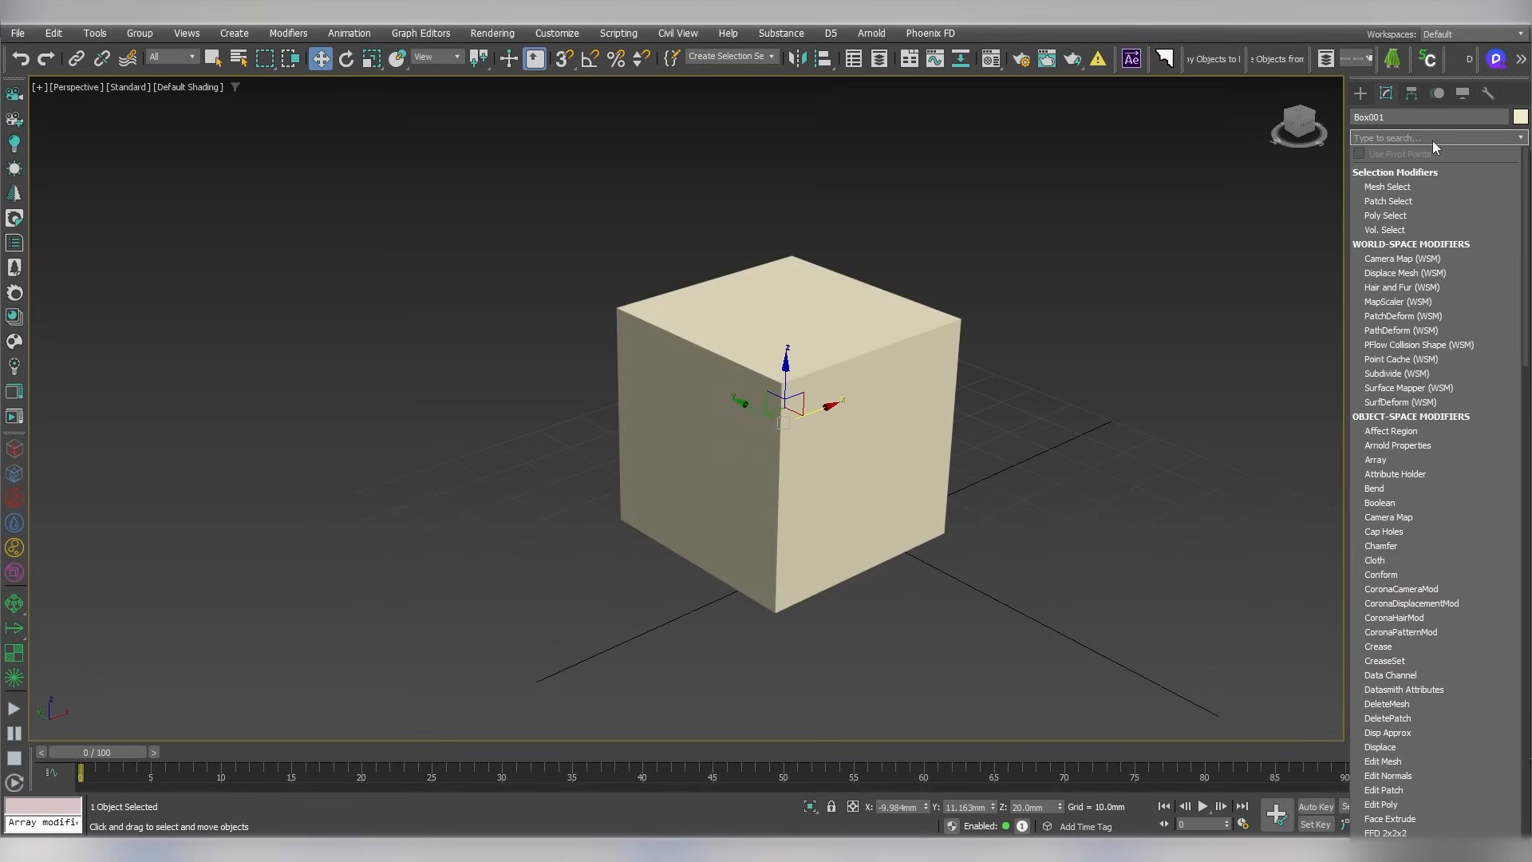
type("cha")
key("Return")
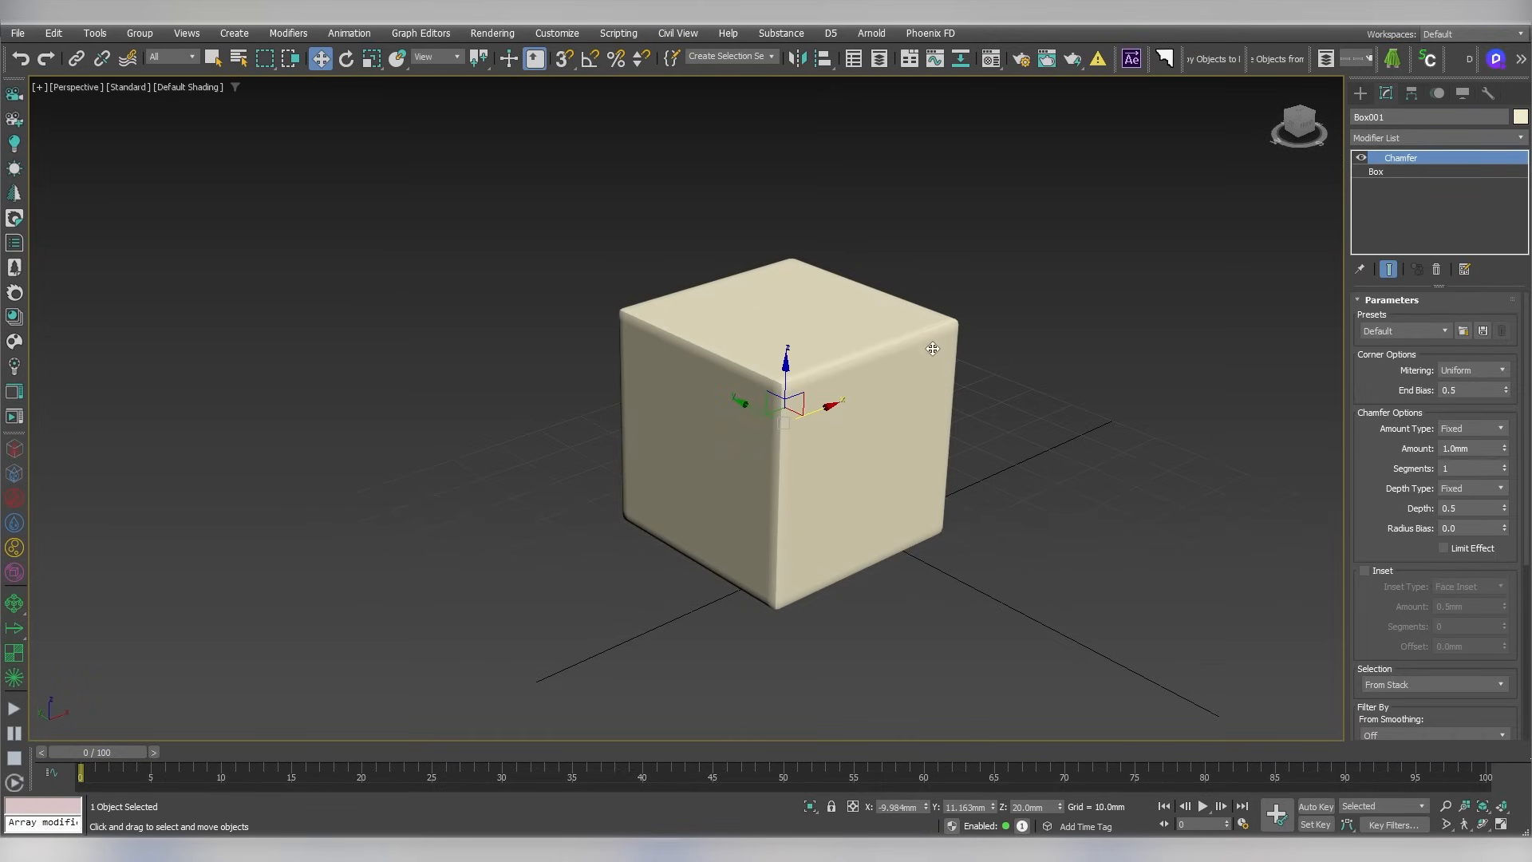
mouse_move(898, 391)
middle_mouse_down("alt")
mouse_move(858, 392)
mouse_move(906, 393)
middle_mouse_up("alt")
key("F4")
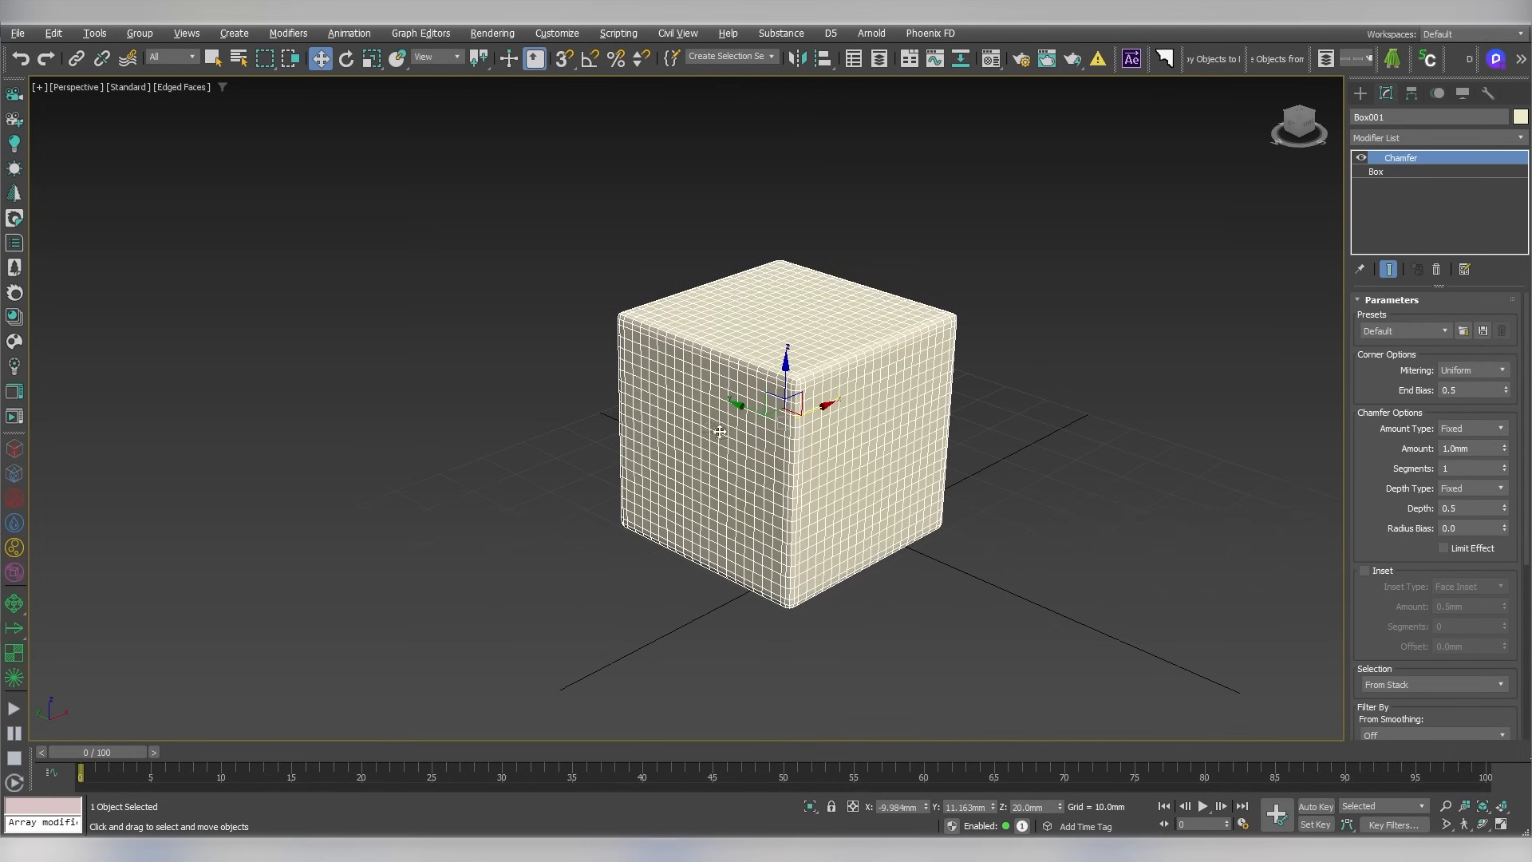
Increase the chamfer segments to 7, inspect the rounded edges and return to default shading
scroll(718, 430, "up", 3)
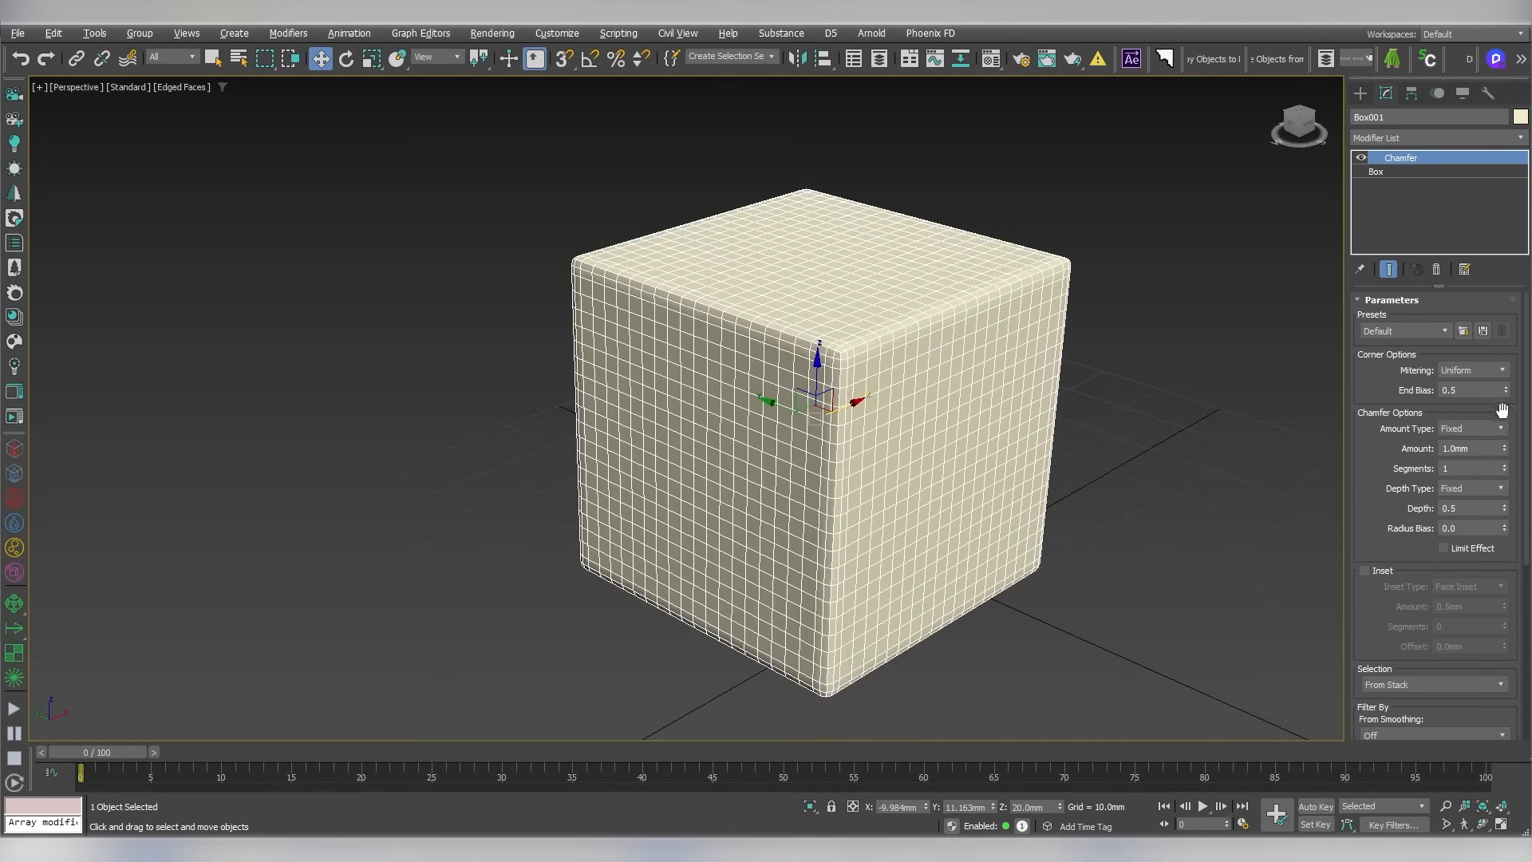
left_click(1504, 465)
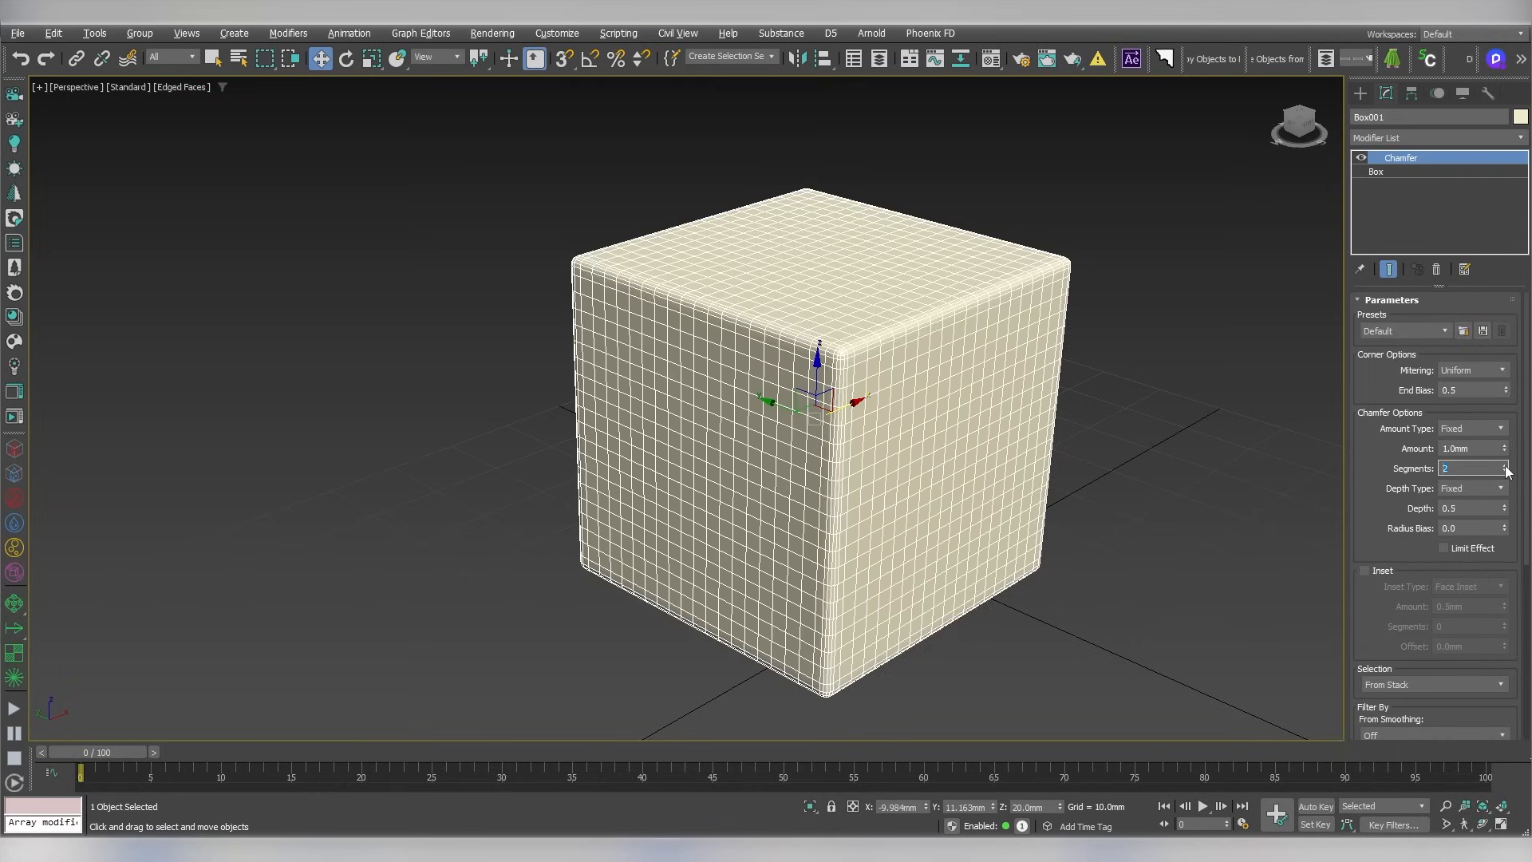
left_click(1504, 466)
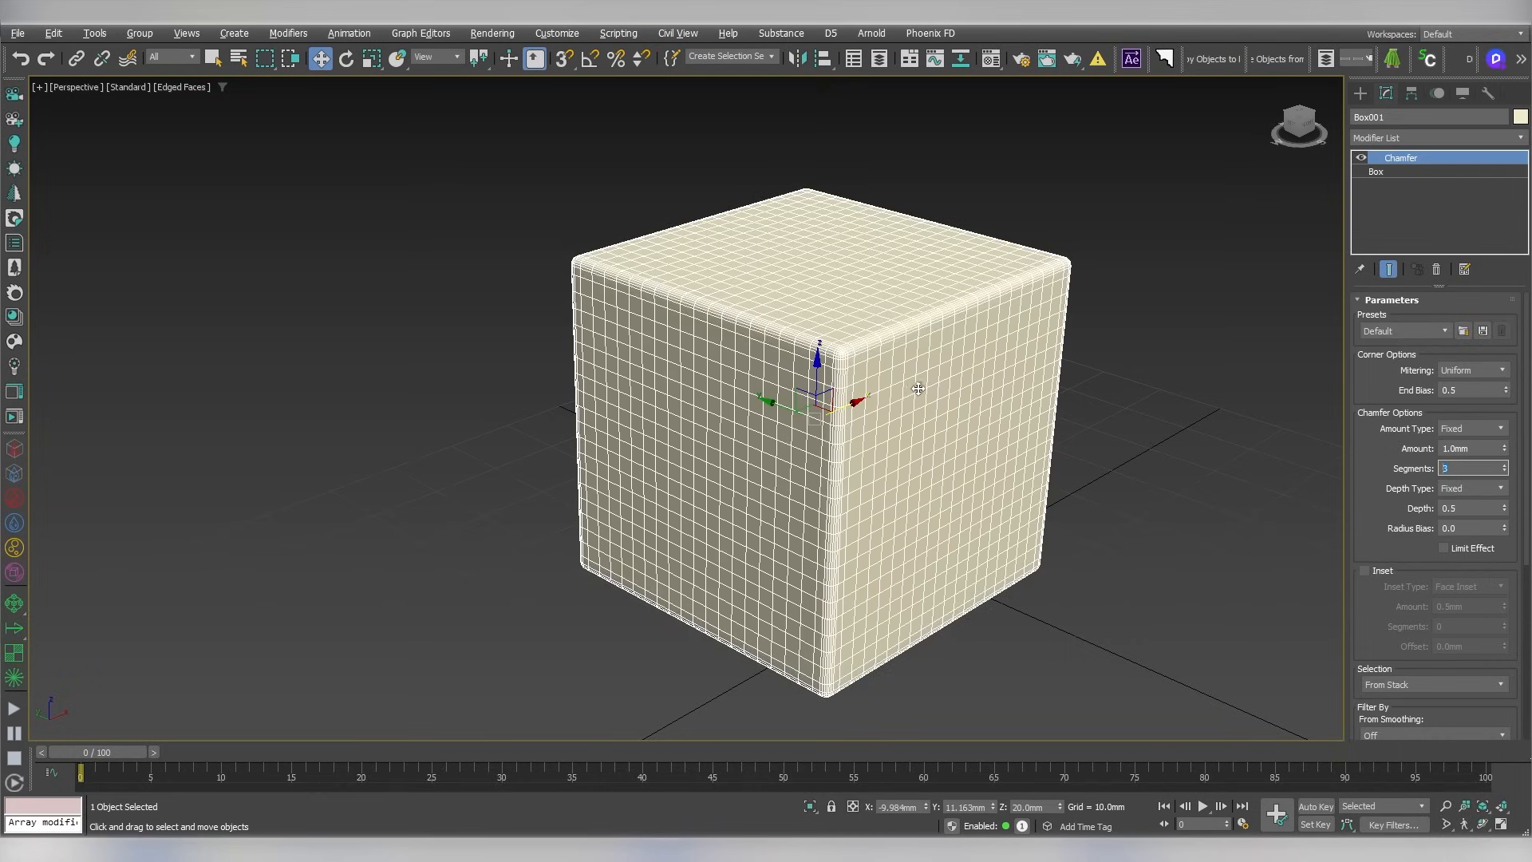
middle_click_drag(918, 388, 927, 389, "alt")
key("F4")
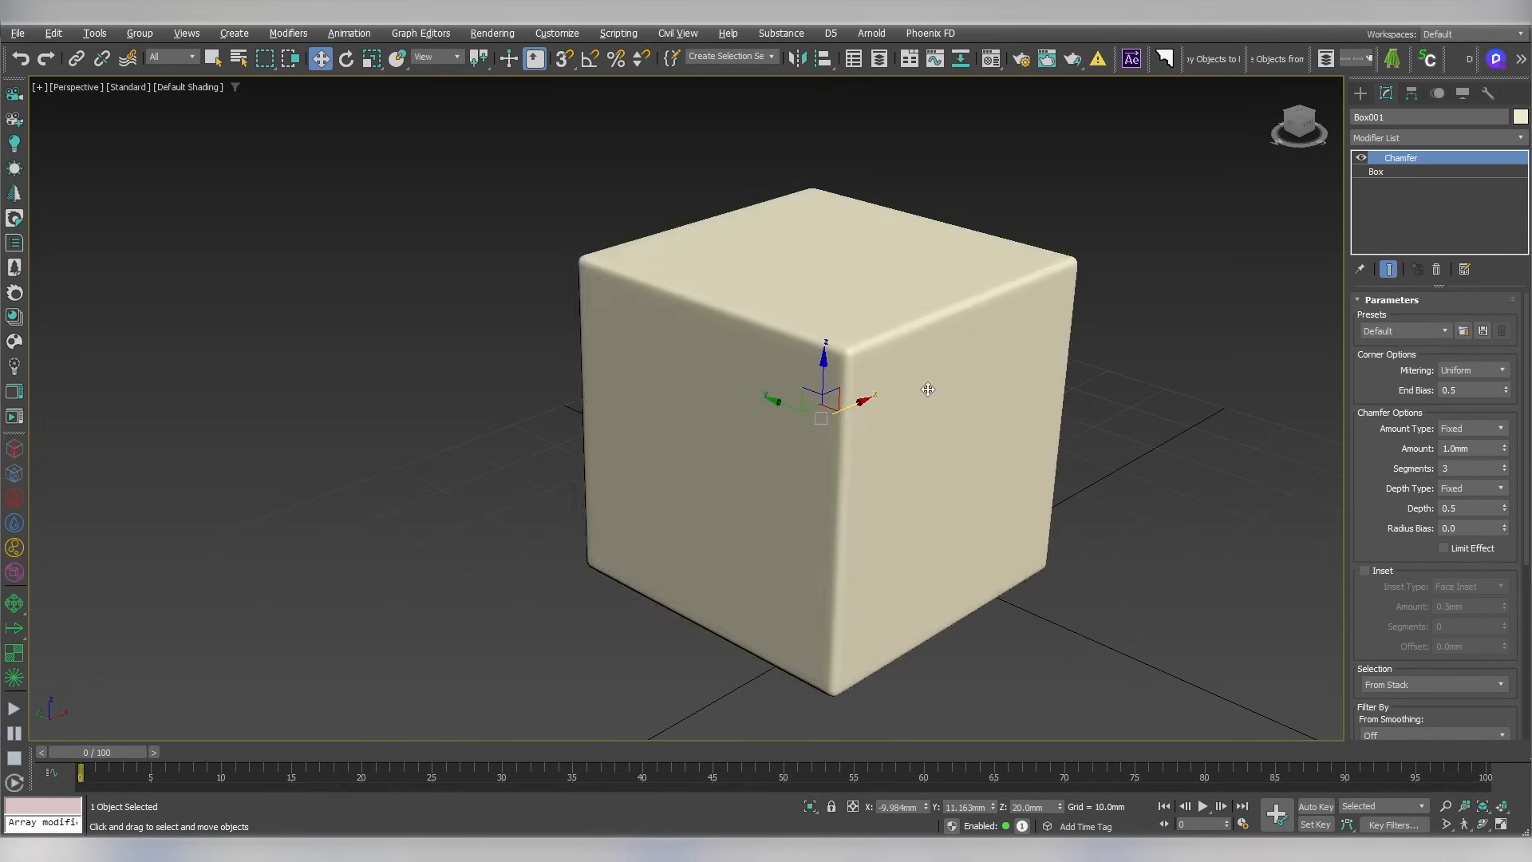
left_click(1504, 465)
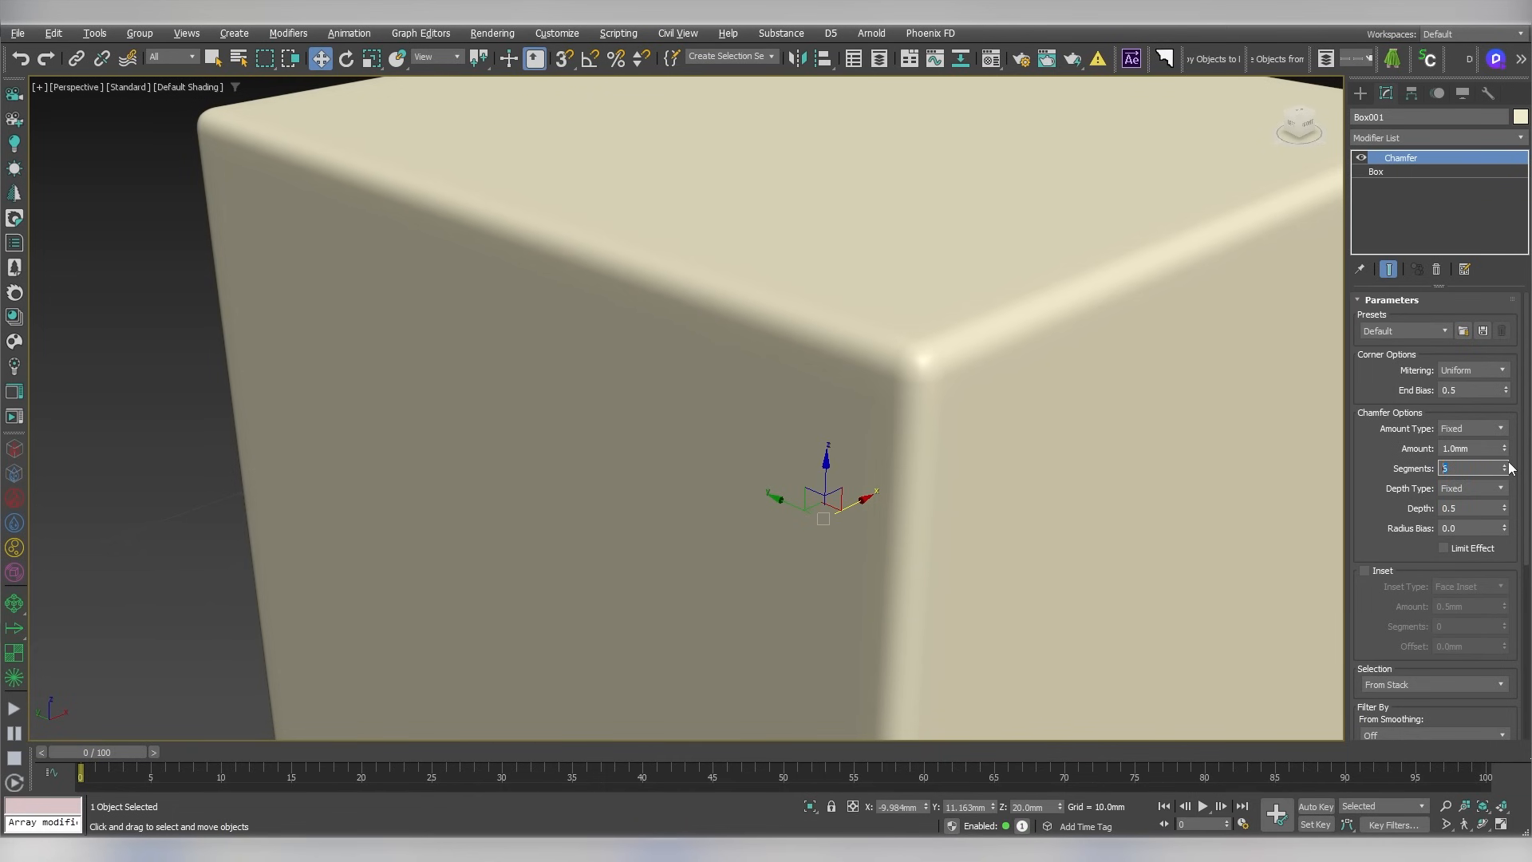
middle_click_drag(1011, 427, 998, 419)
key("F4")
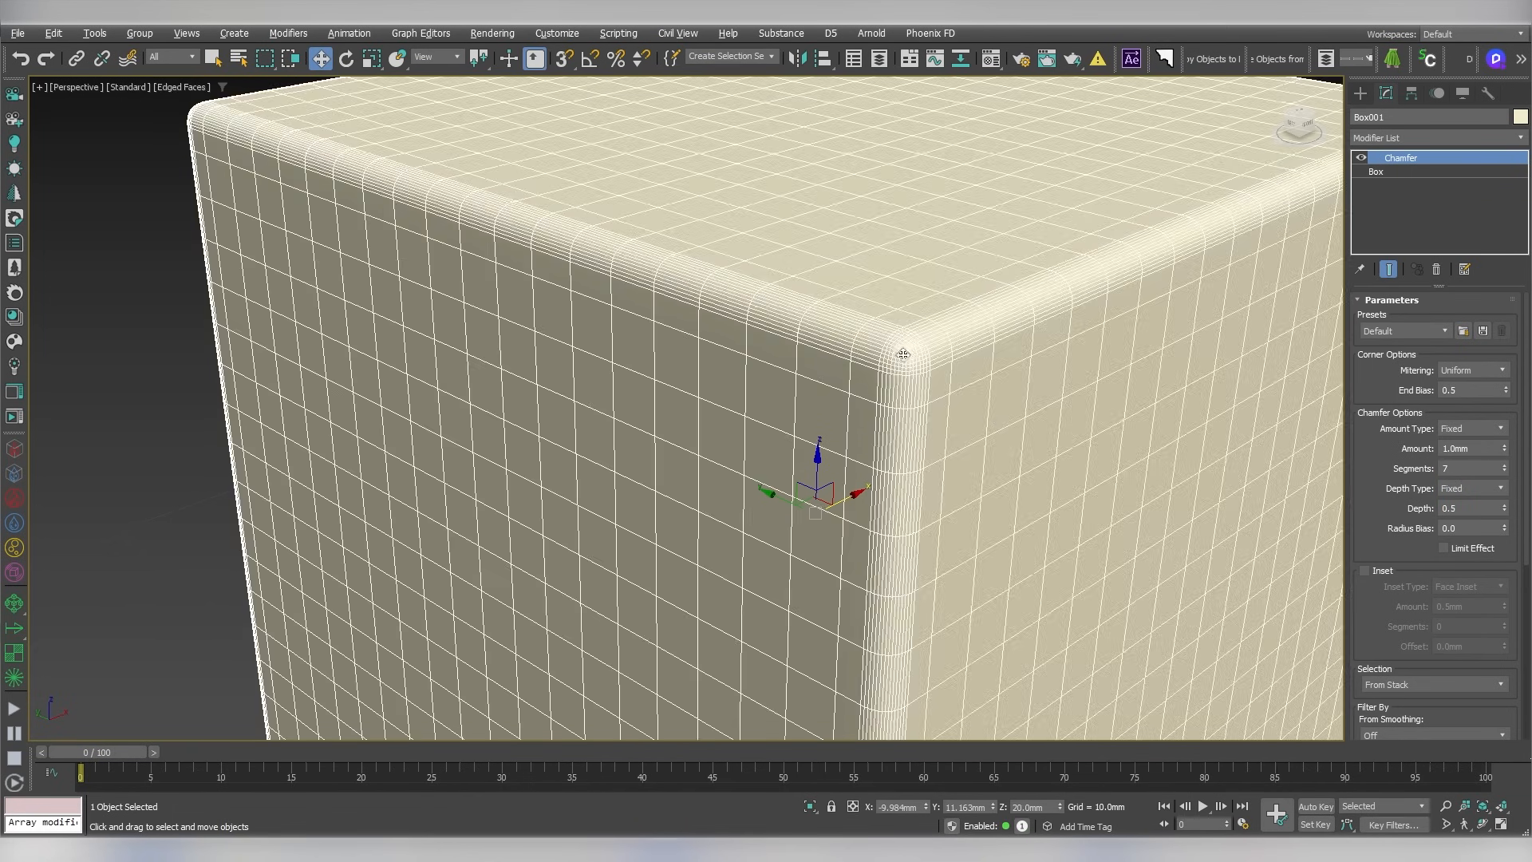
scroll(902, 353, "down", 10)
key("F4")
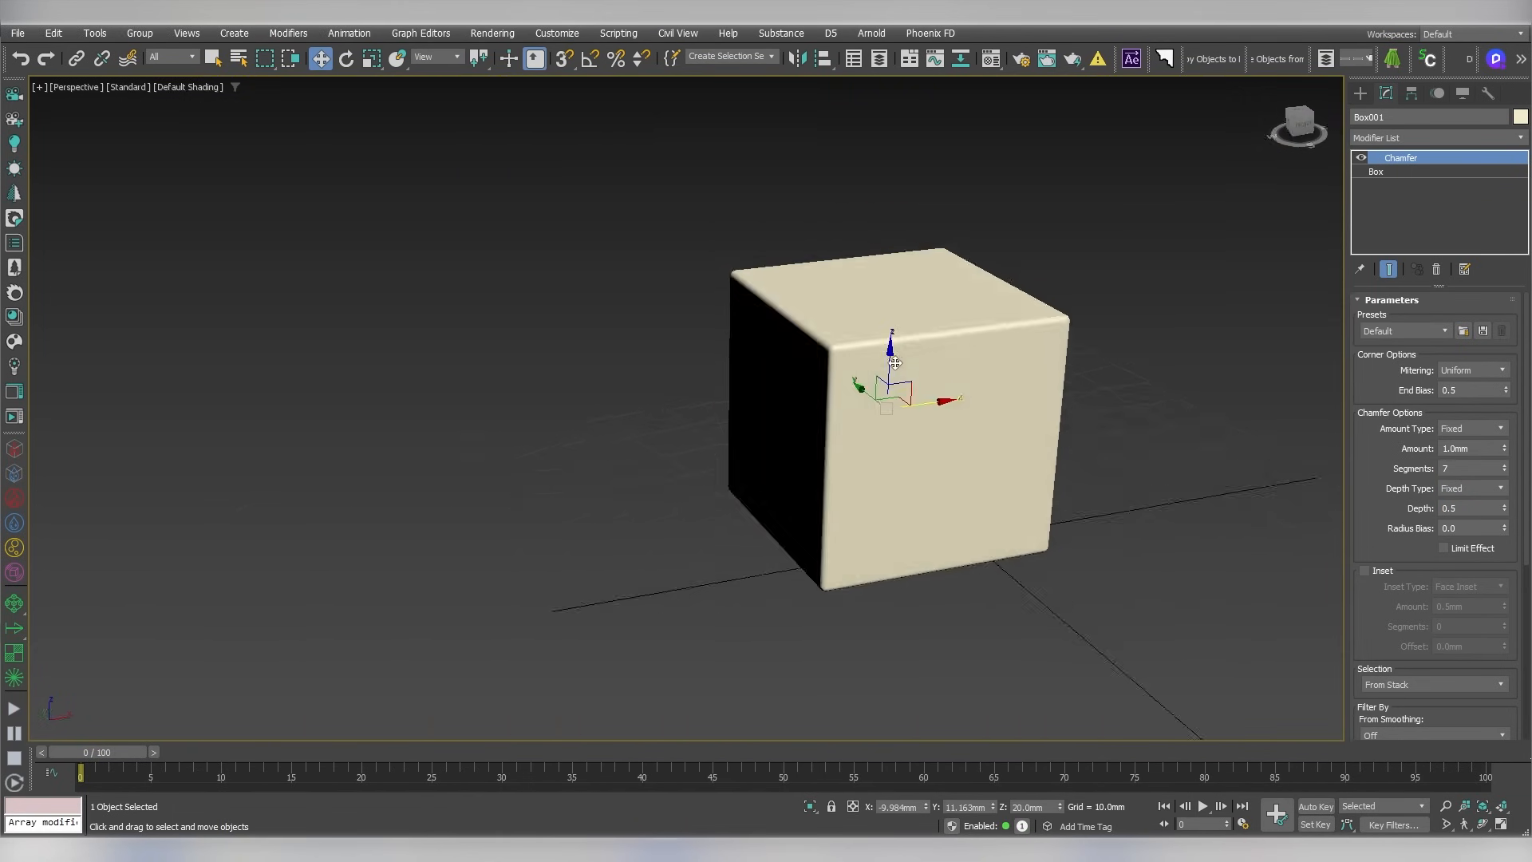
Set the box's X and Y positions to 0 mm so it is centred on the grid
scroll(895, 363, "down", 5)
right_click(925, 806)
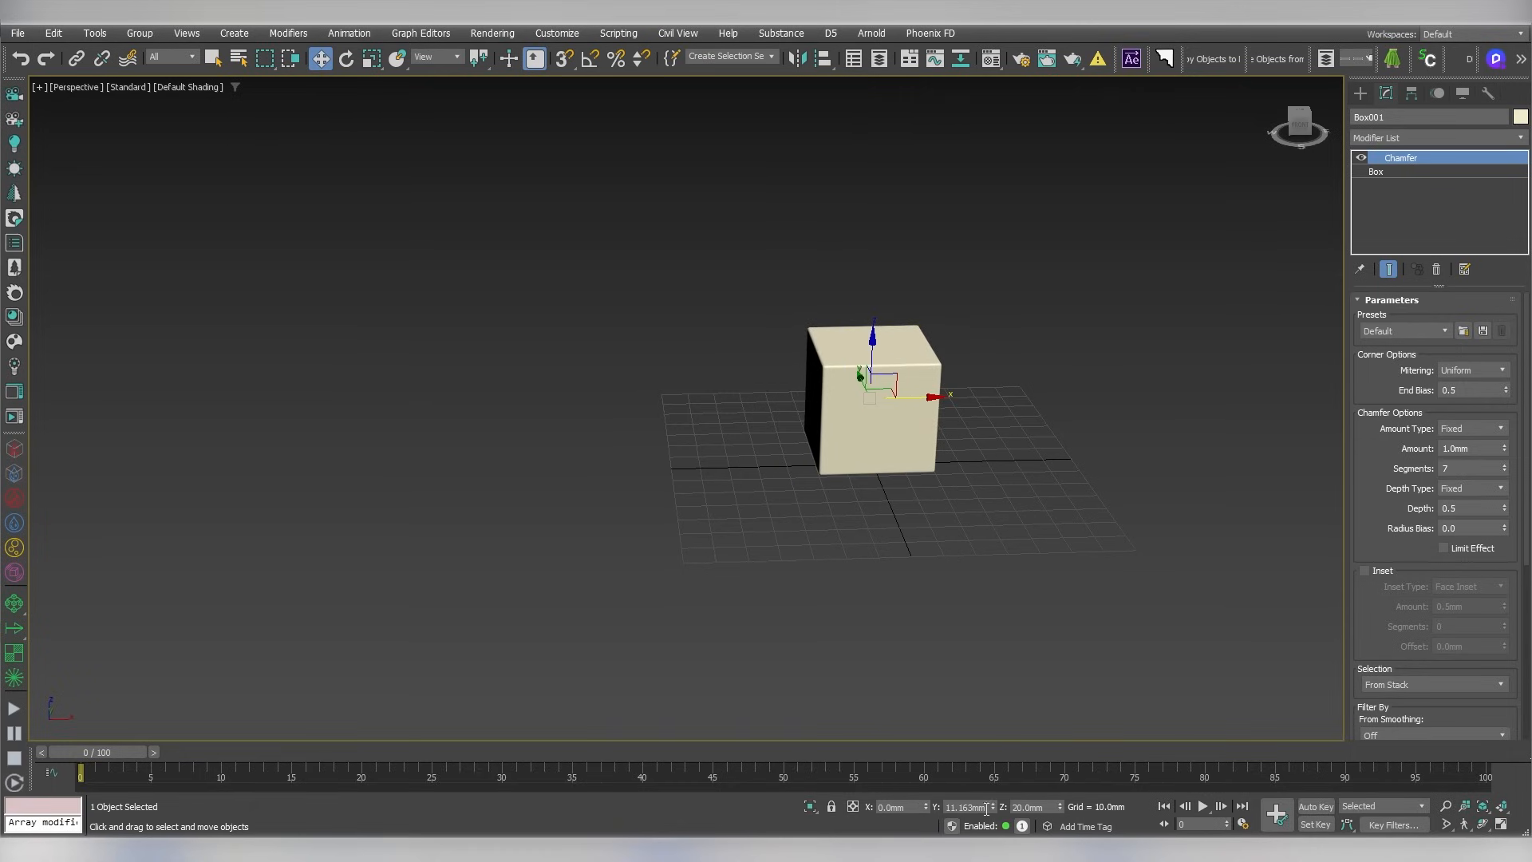
right_click(993, 807)
middle_click_drag(965, 723, 875, 486, "alt")
scroll(875, 486, "up", 3)
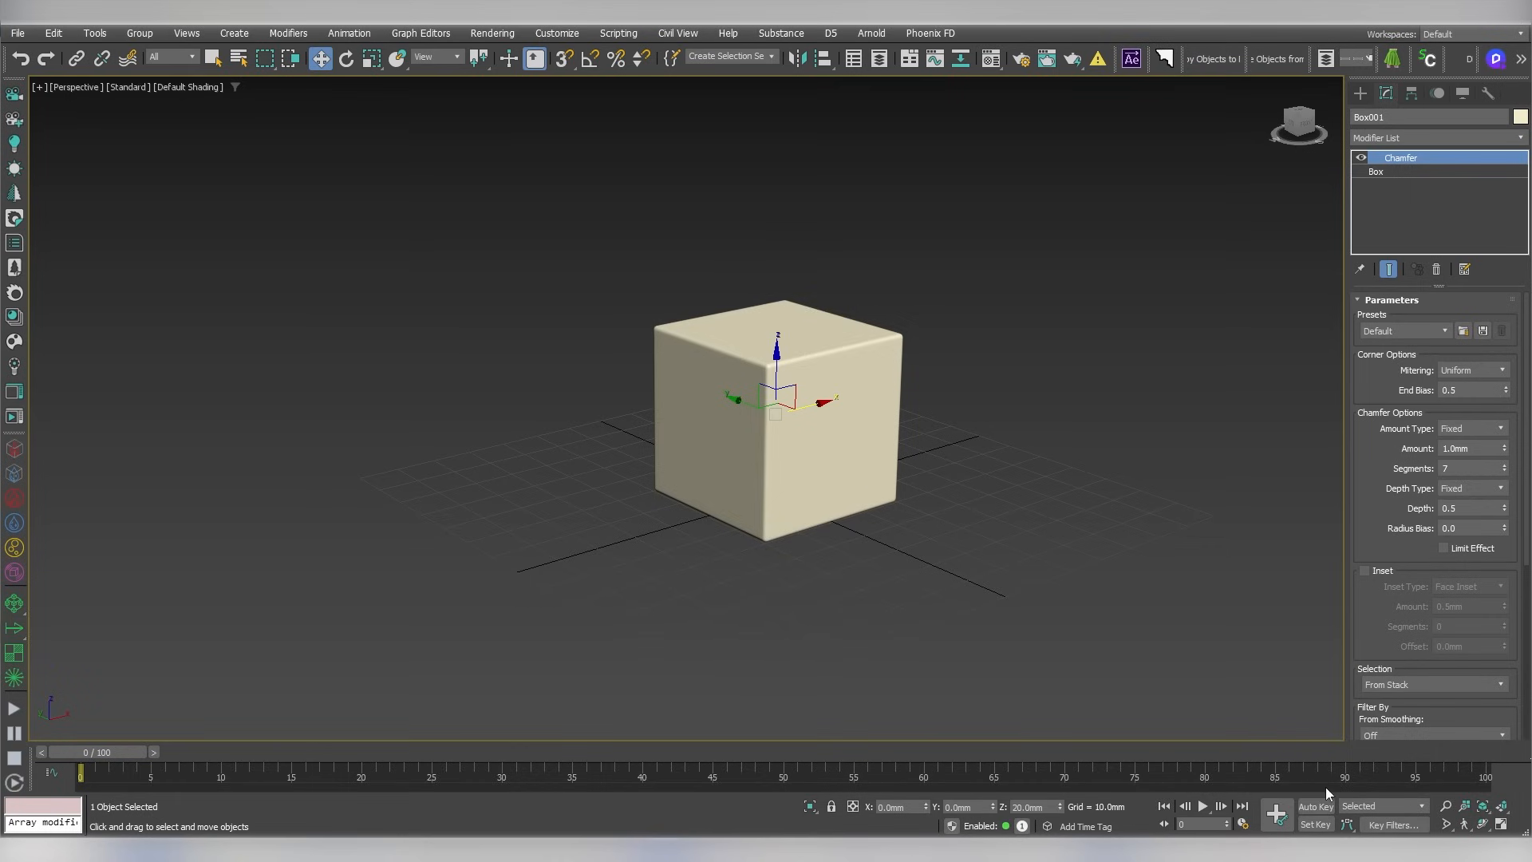
Review the frame rate and animation length in the time configuration, leaving the settings as they are
left_click(1244, 824)
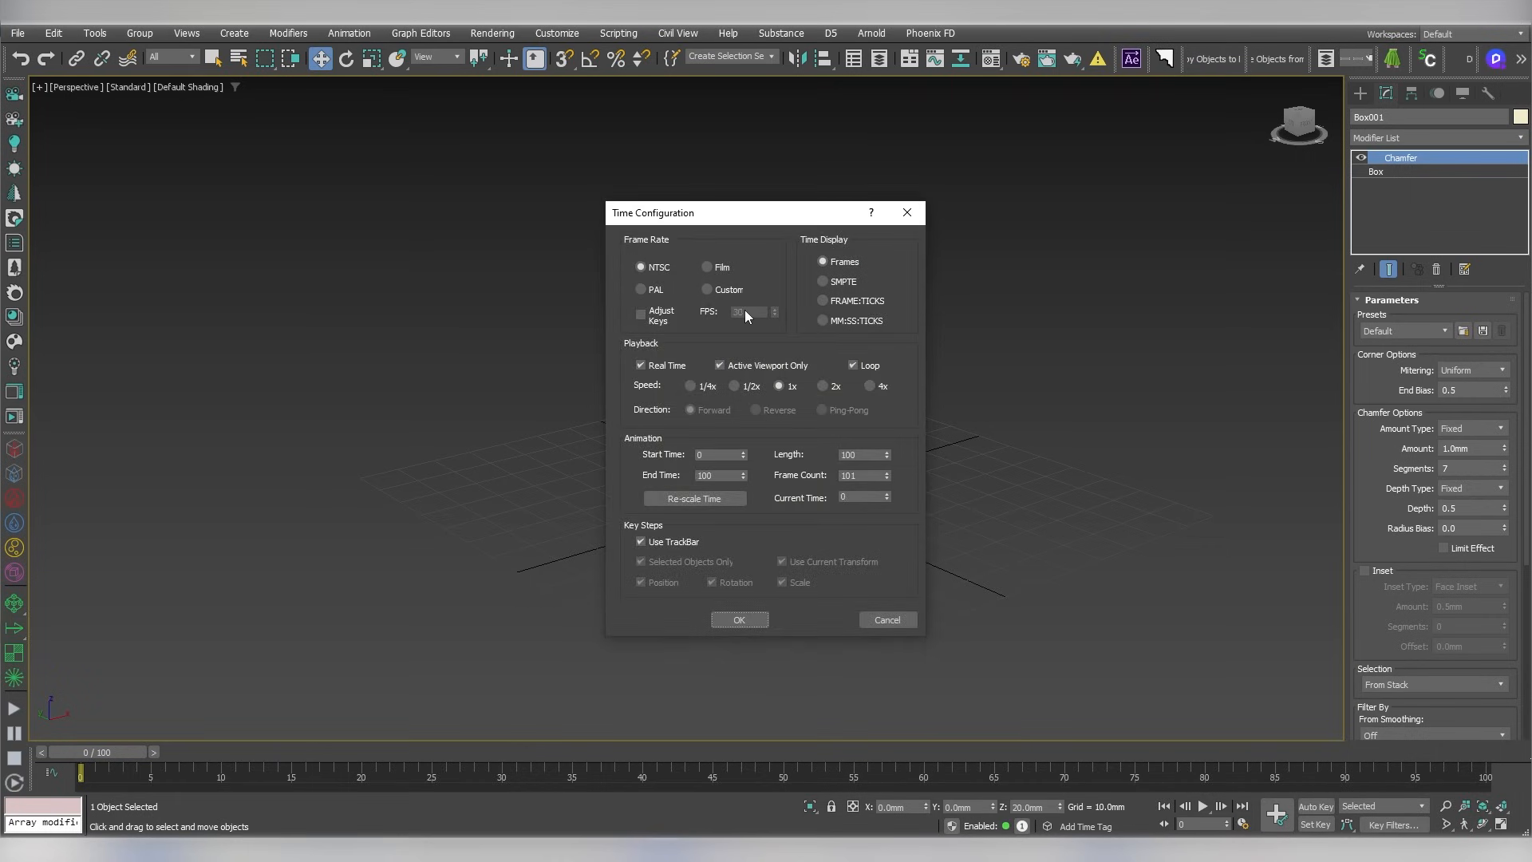
left_click(908, 620)
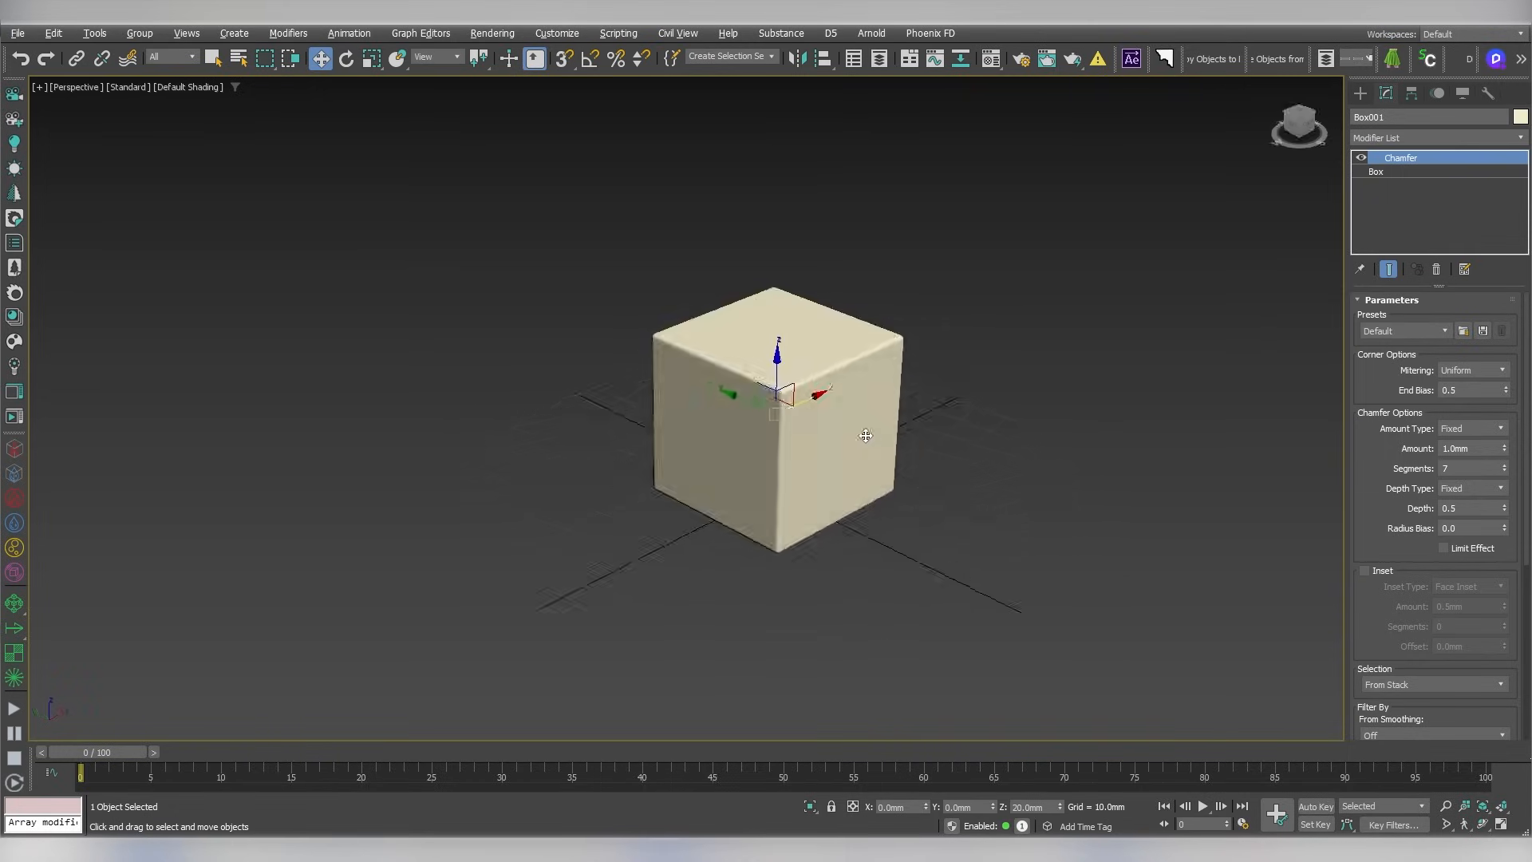
With Auto Key on at frame 40, raise the box to a Z position of about 112 mm, then turn Auto Key off
scroll(866, 435, "down", 5)
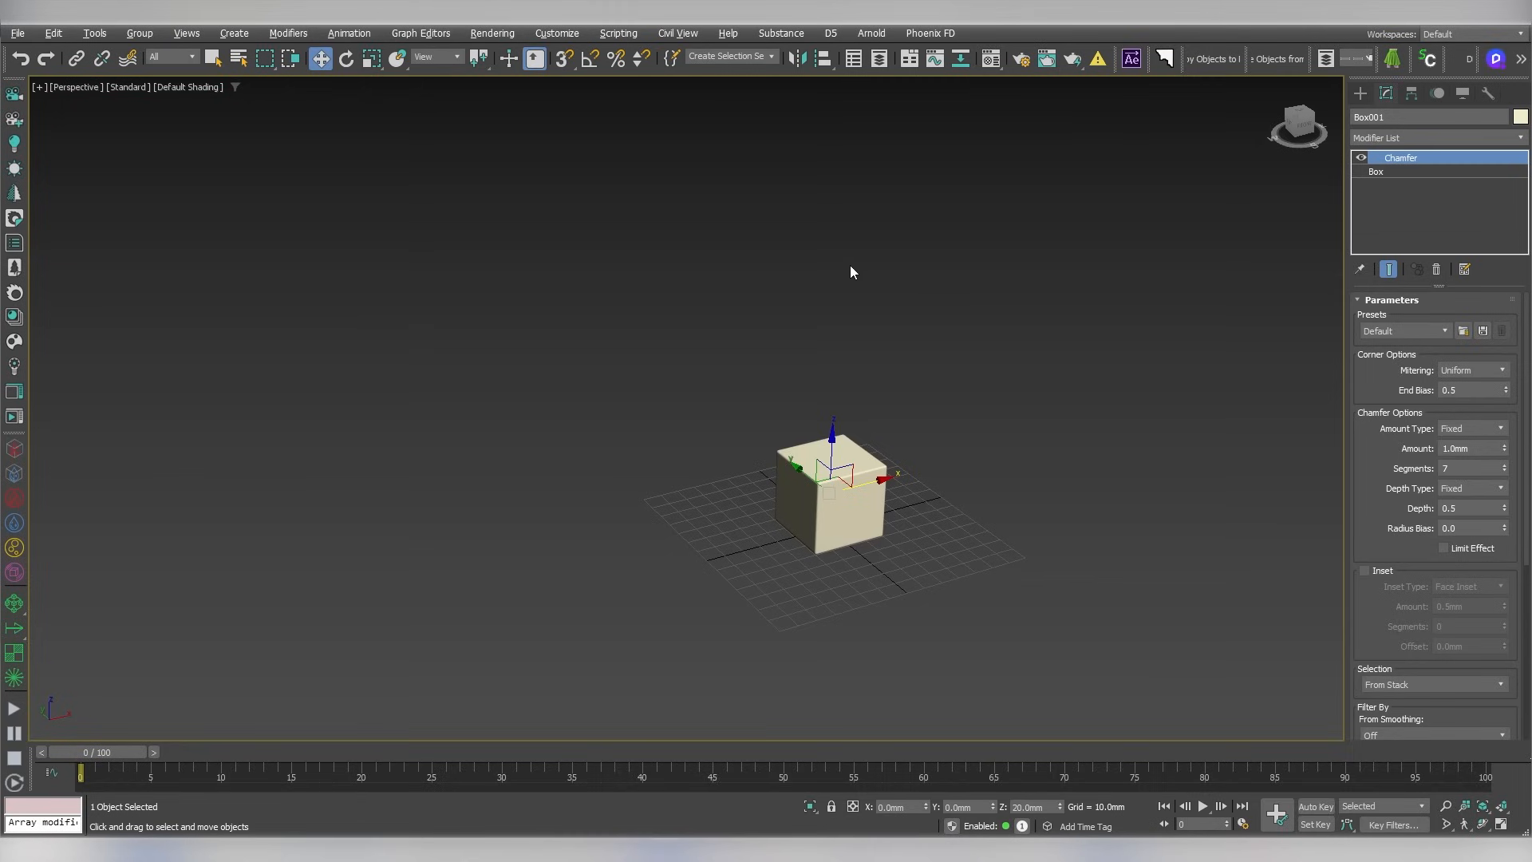
left_click_drag(214, 753, 678, 755)
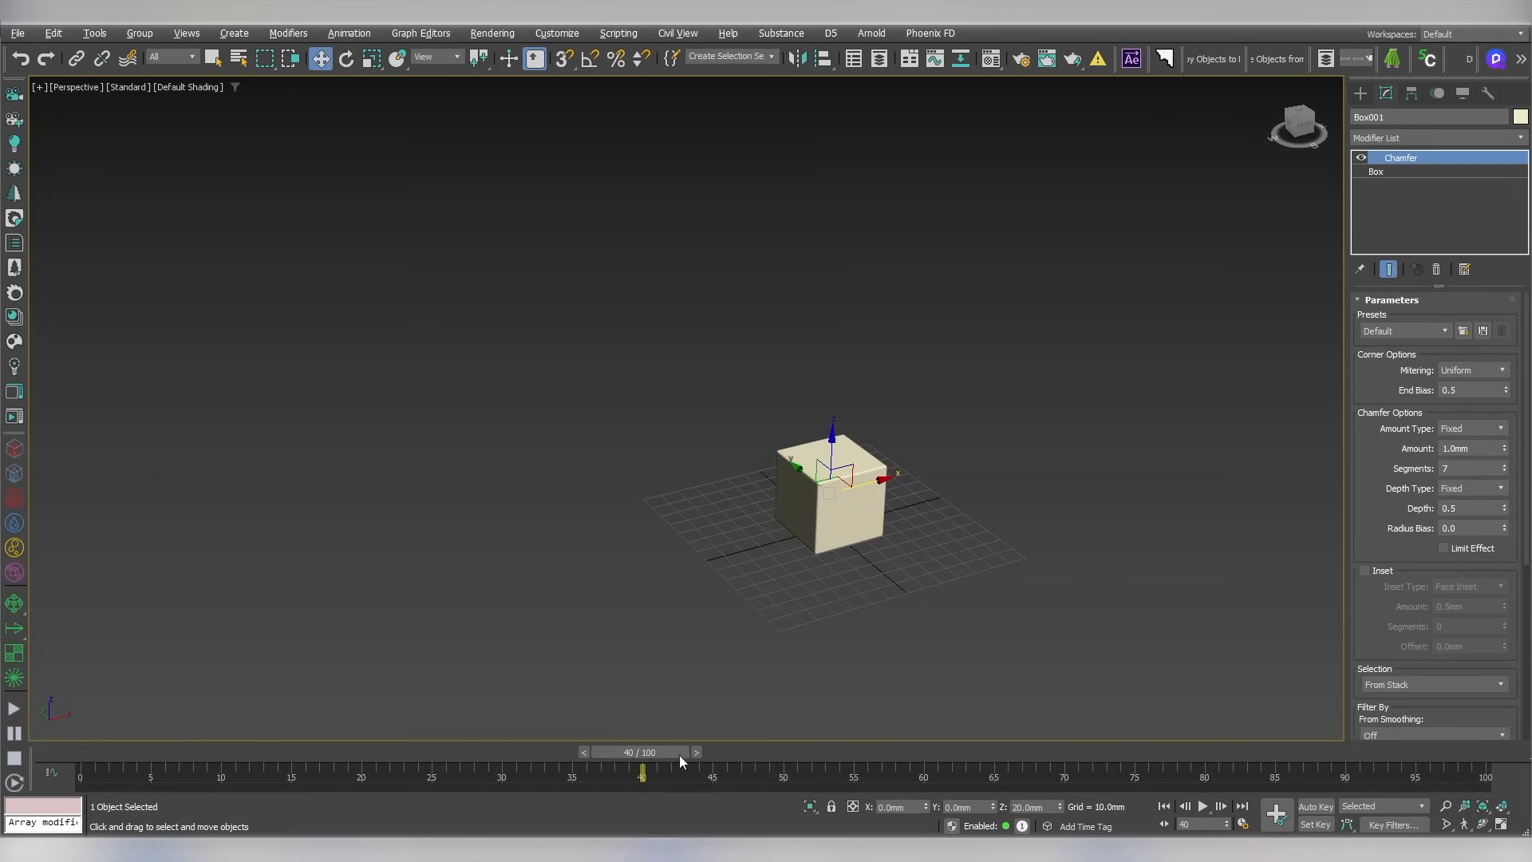
left_click(1317, 806)
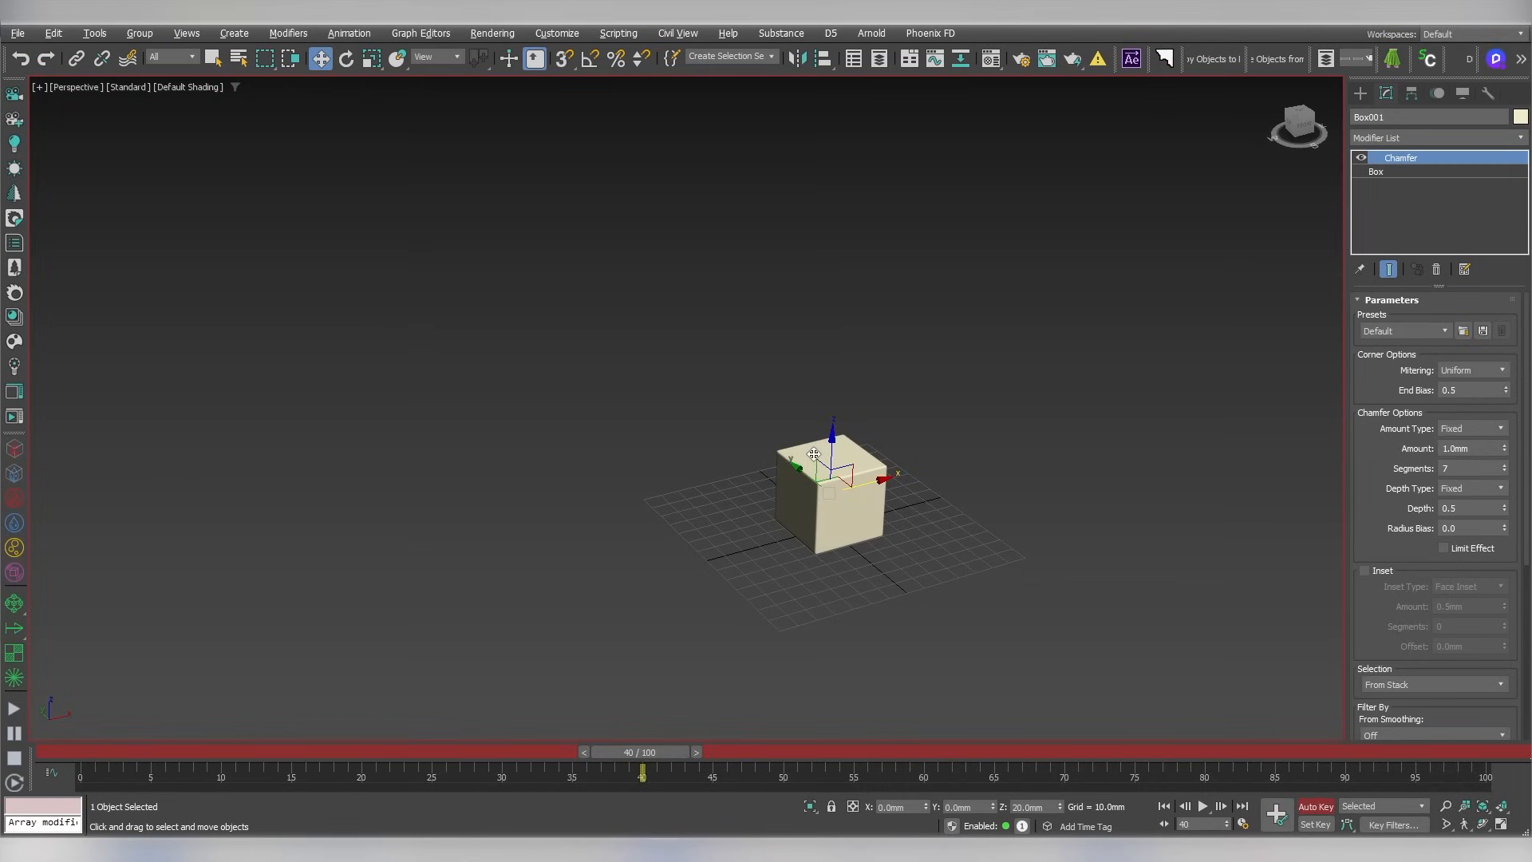
left_click_drag(828, 451, 819, 285)
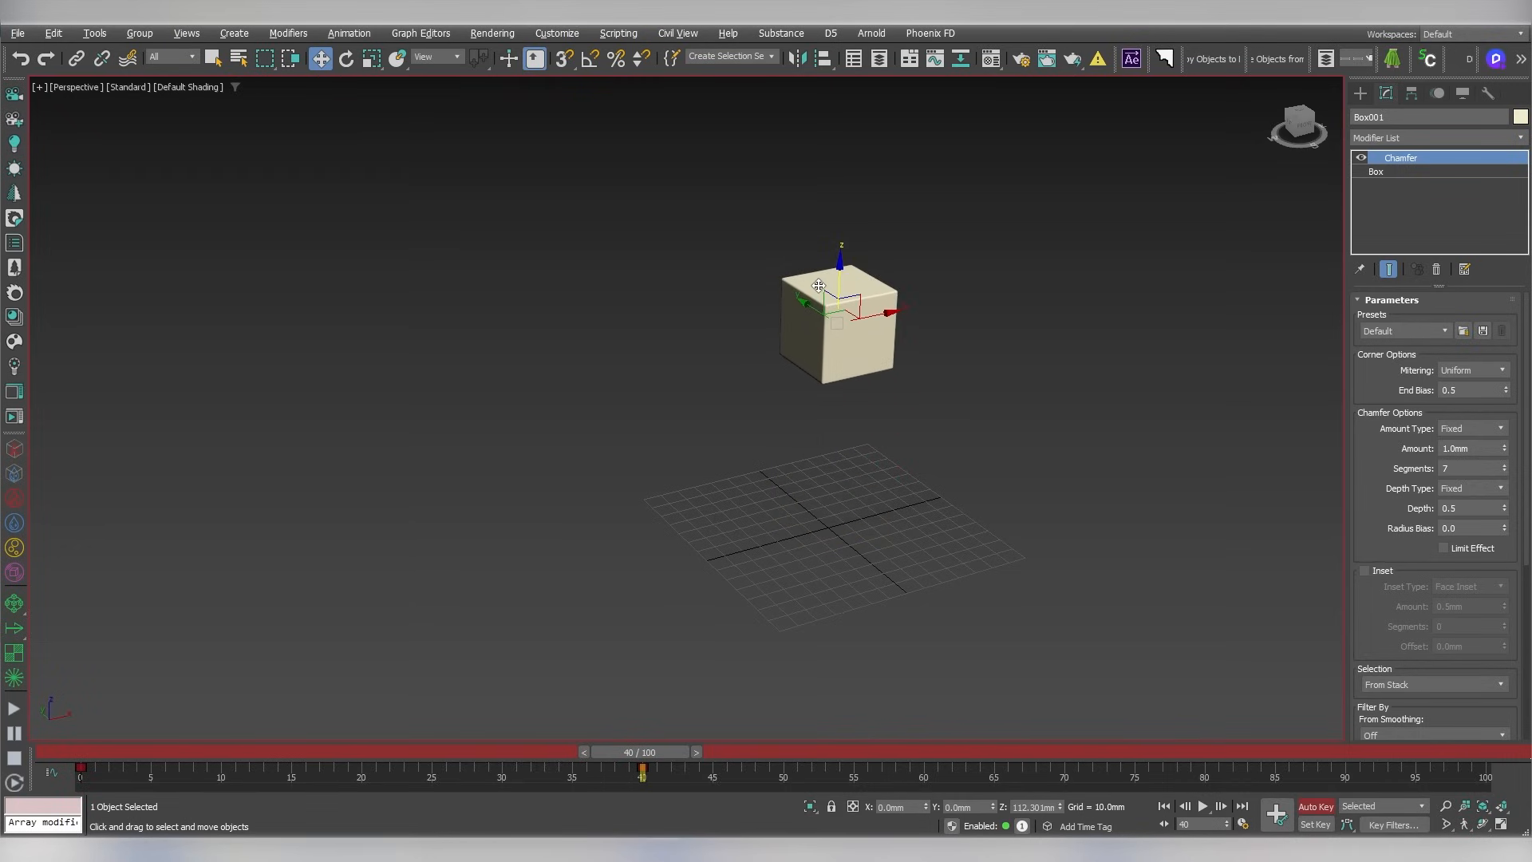
left_click(1308, 807)
Return to frame 0 and play the box's rising animation from the start, restarting it once
left_click_drag(691, 765, 202, 767)
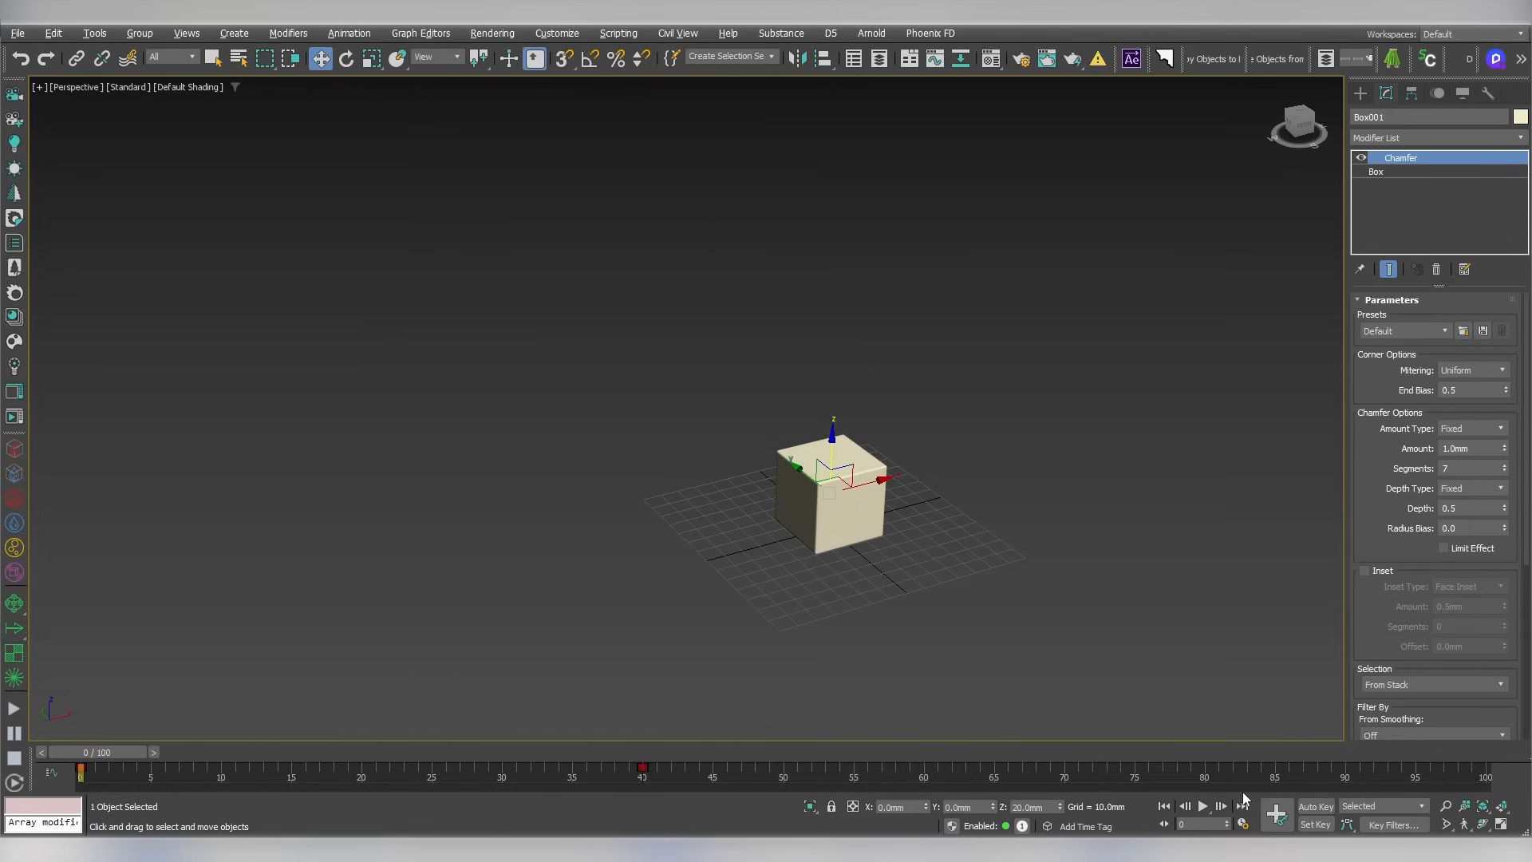
left_click(1203, 805)
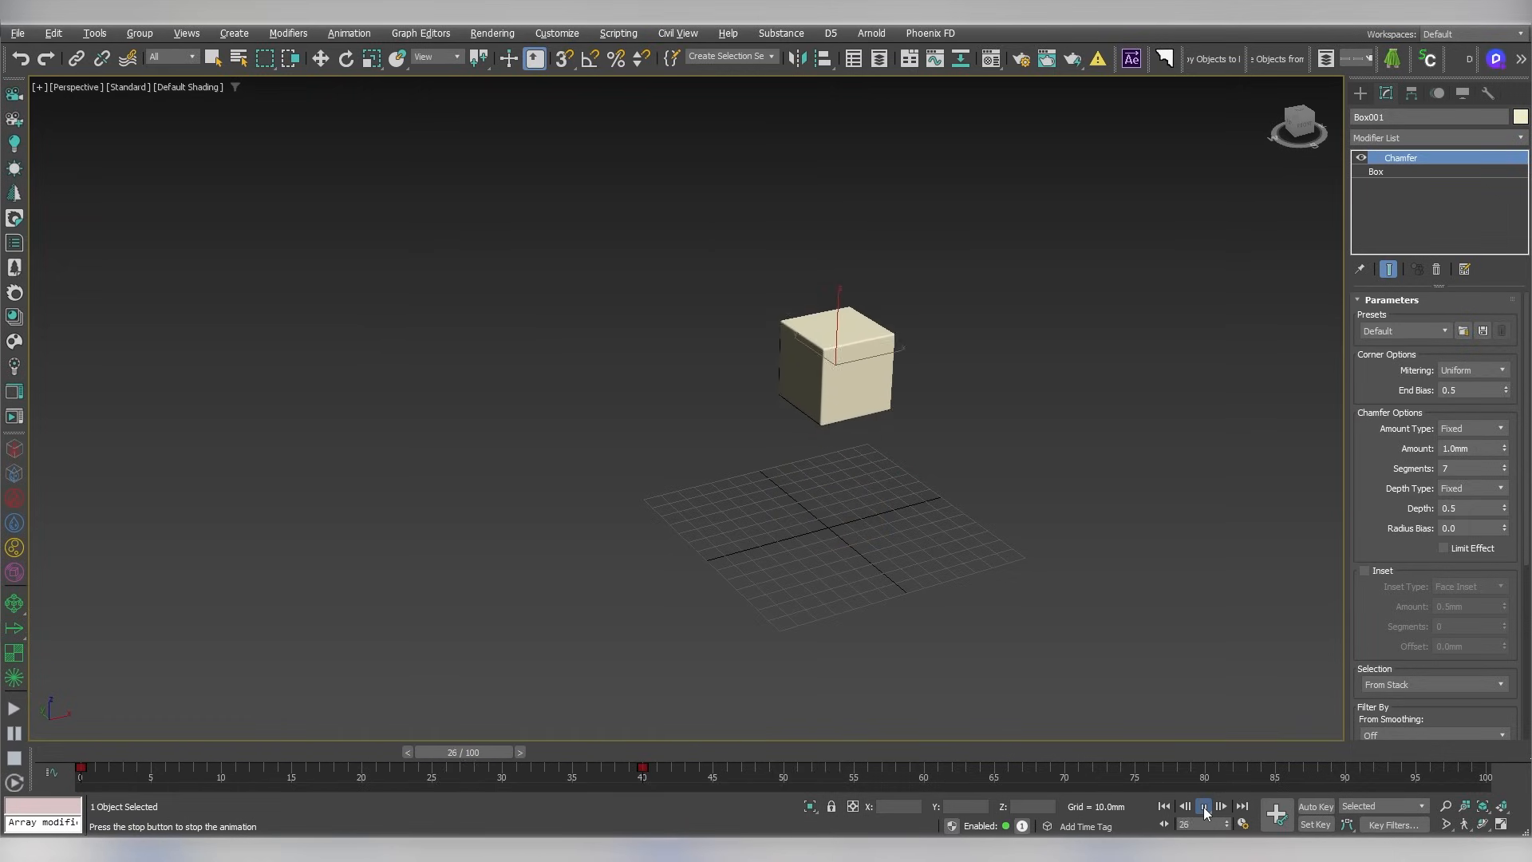
left_click(1203, 809)
left_click(1164, 808)
left_click(1202, 809)
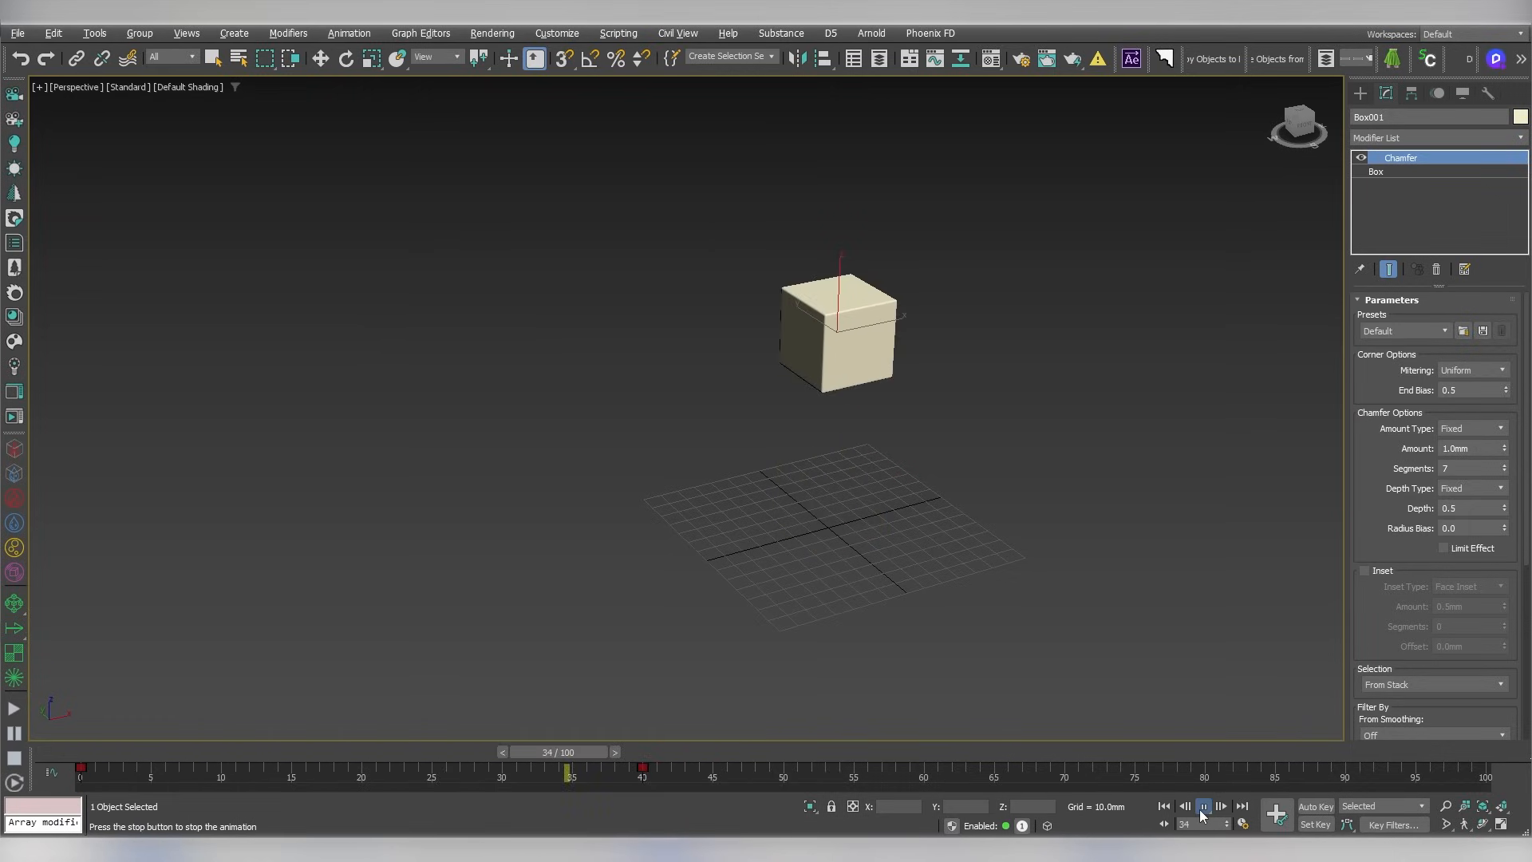
Return the animation to frame 0, open the box's position curves in the Curve Editor and place the editor beside the box
left_click(1201, 809)
key("Home")
right_click(839, 461)
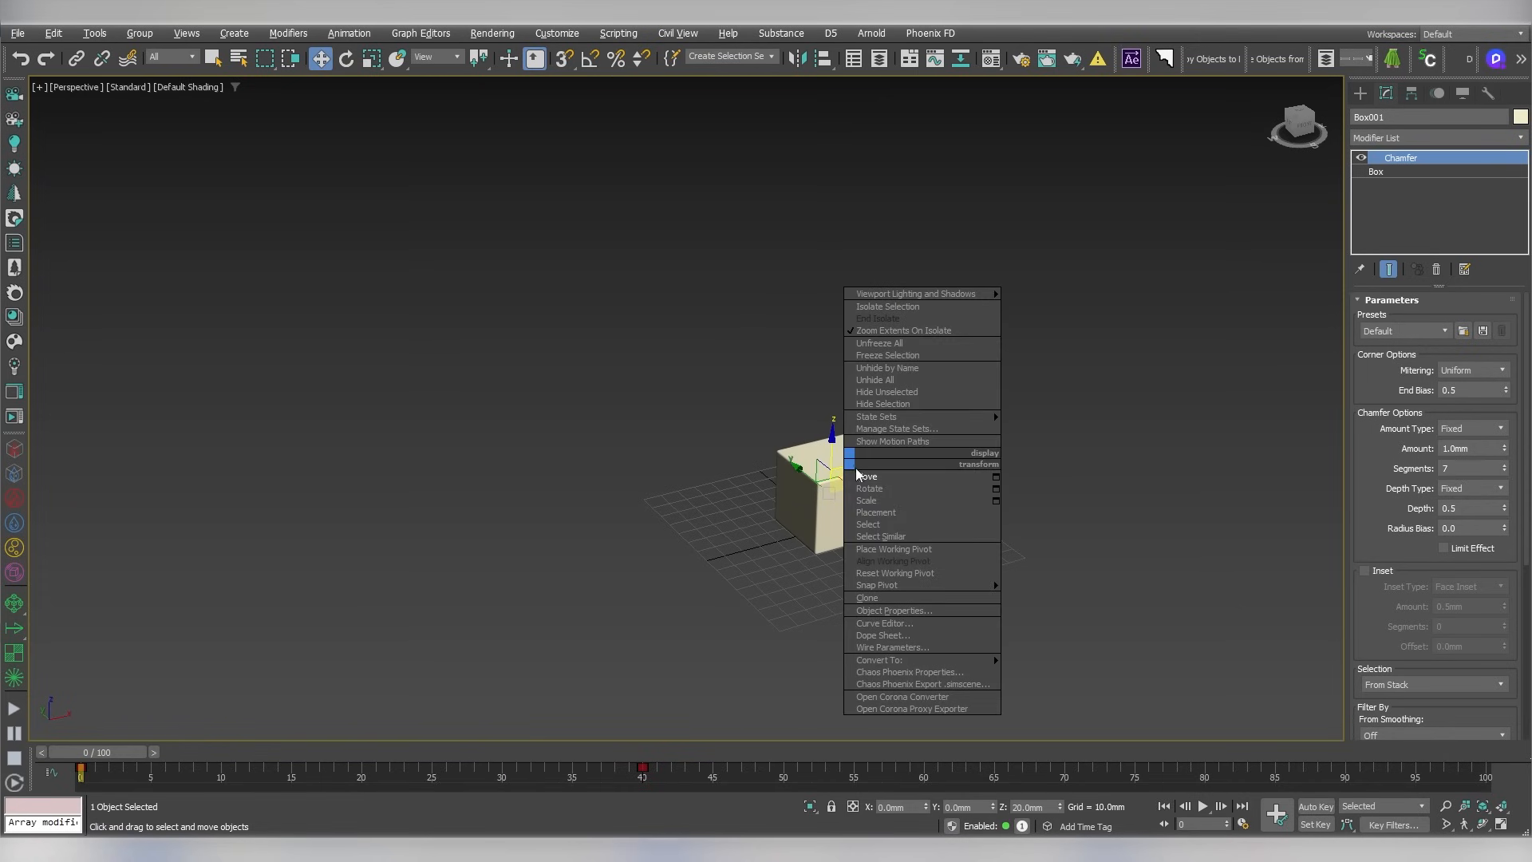
left_click(884, 623)
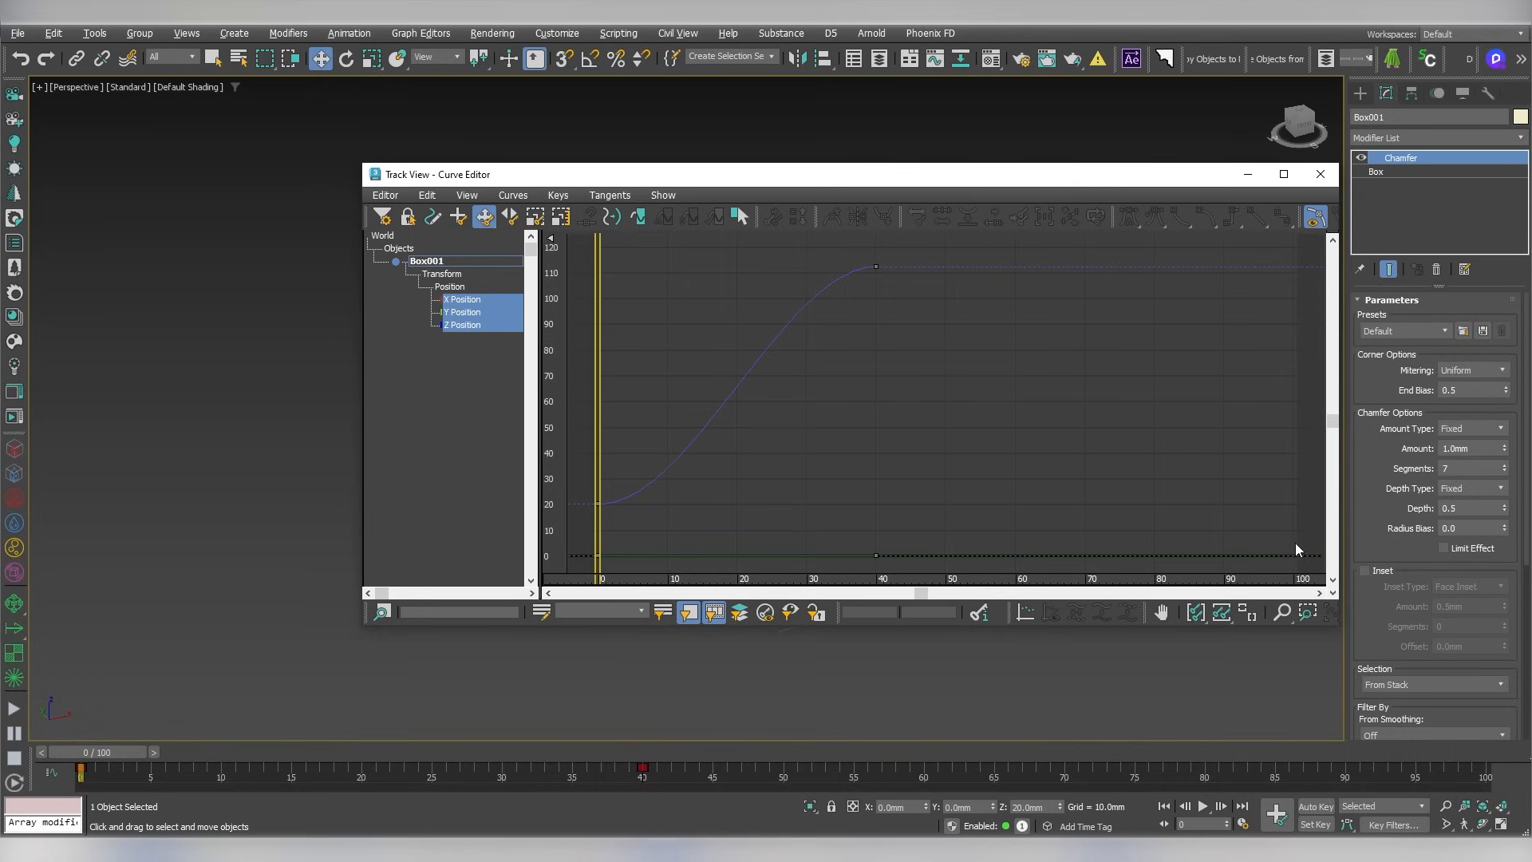
left_click_drag(1334, 622, 907, 455)
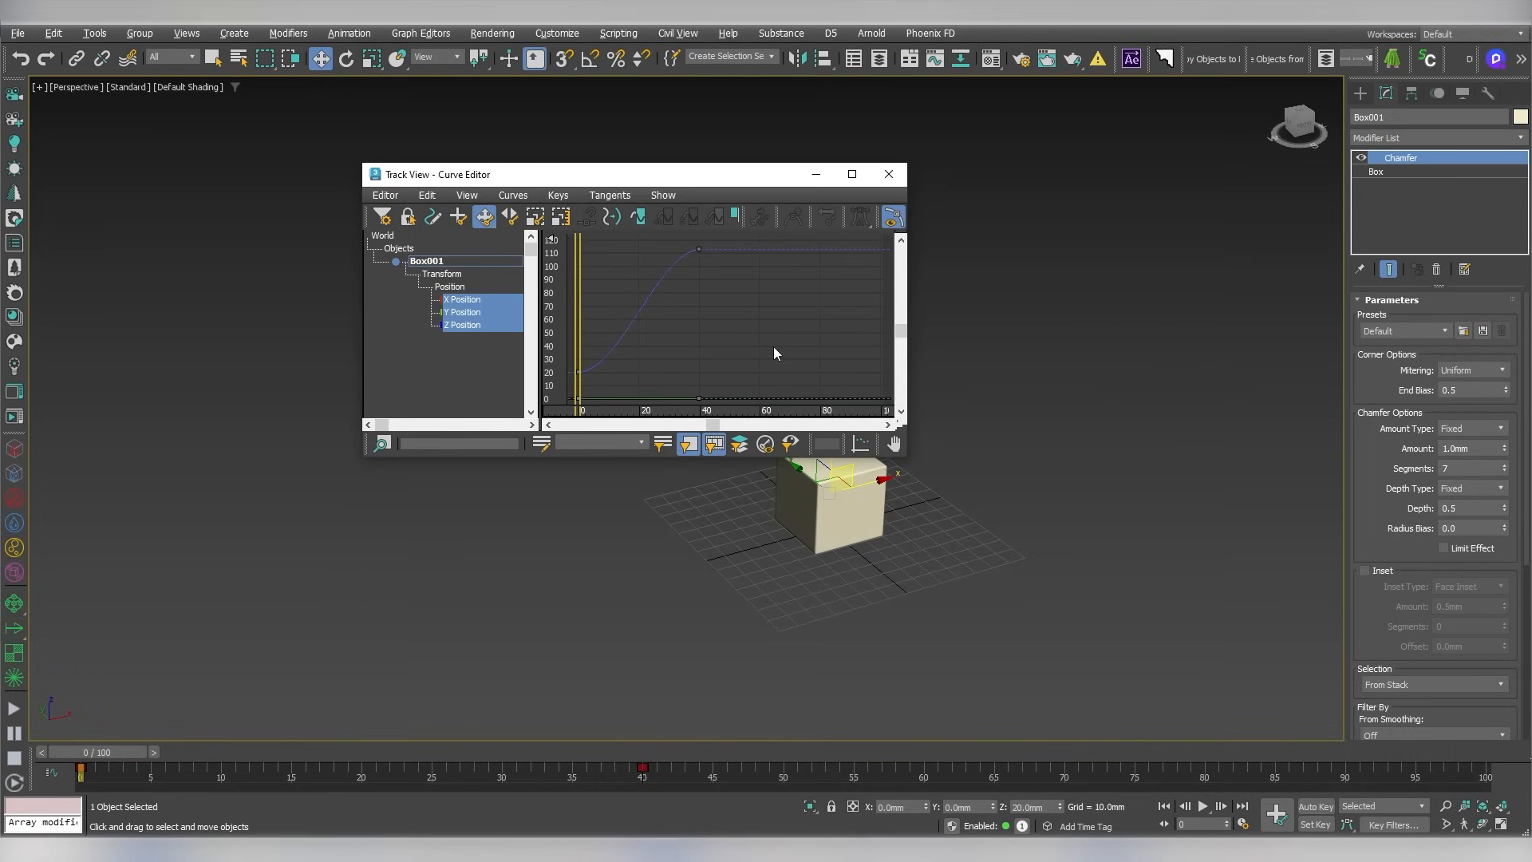
left_click_drag(728, 184, 550, 169)
left_click_drag(734, 439, 798, 472)
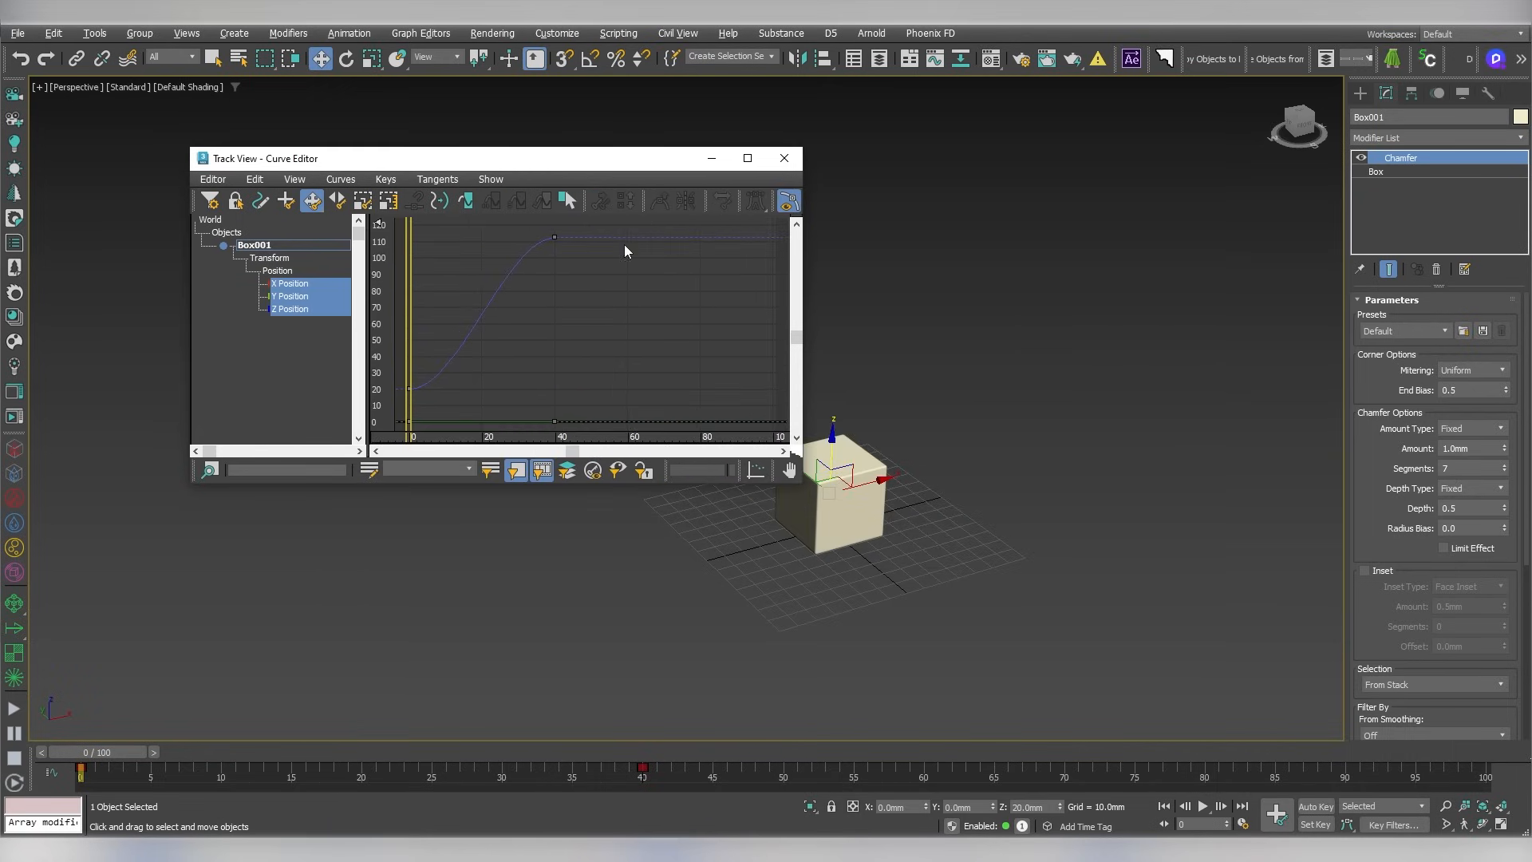
left_click_drag(607, 166, 484, 158)
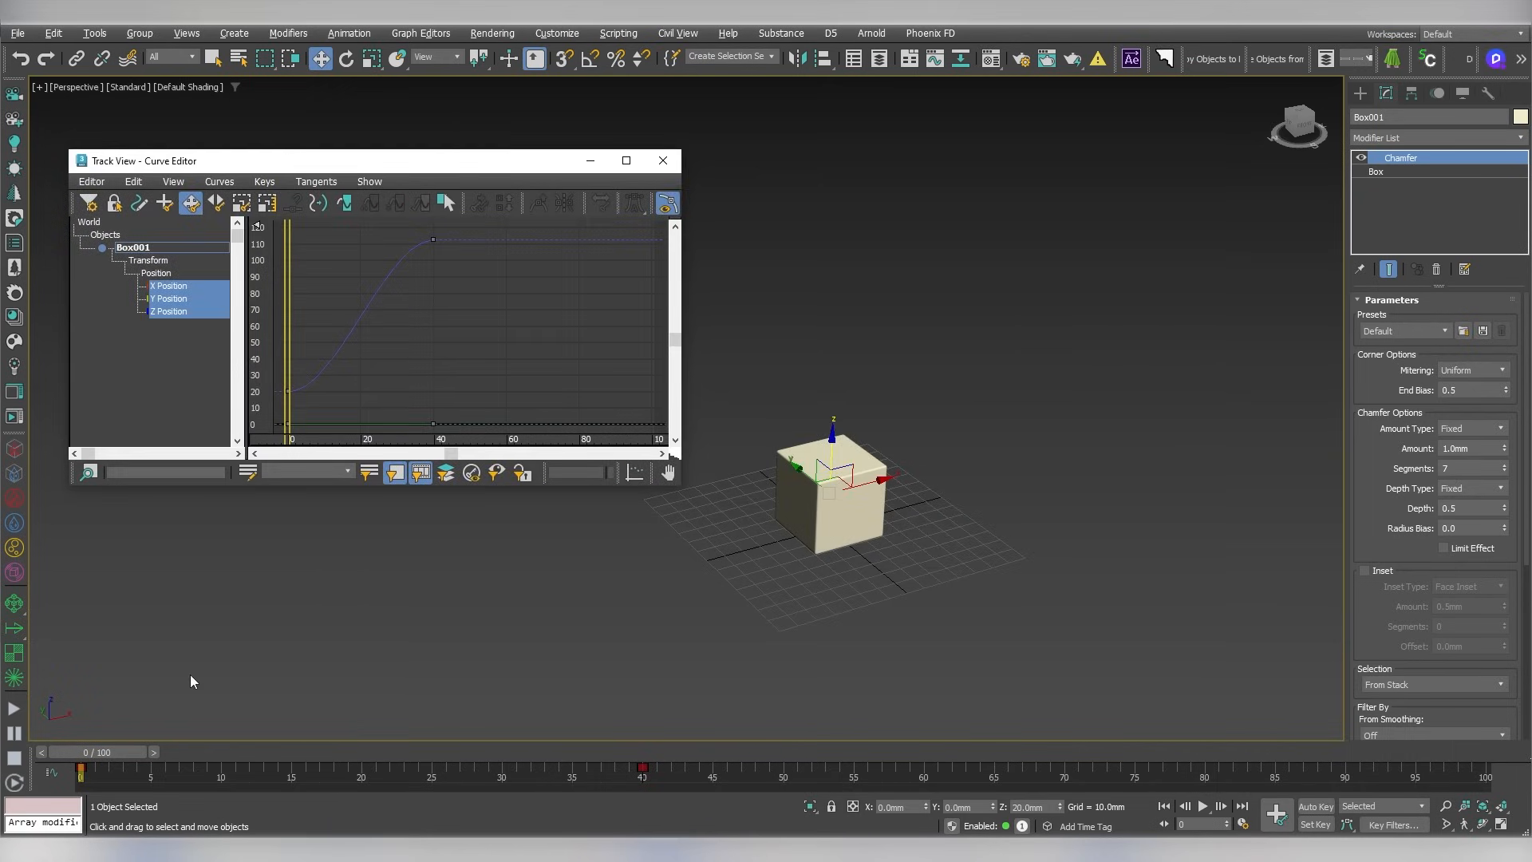
Select the box's position keys at frame 0 and set their tangents to linear in the Curve Editor
left_click_drag(134, 771, 54, 772)
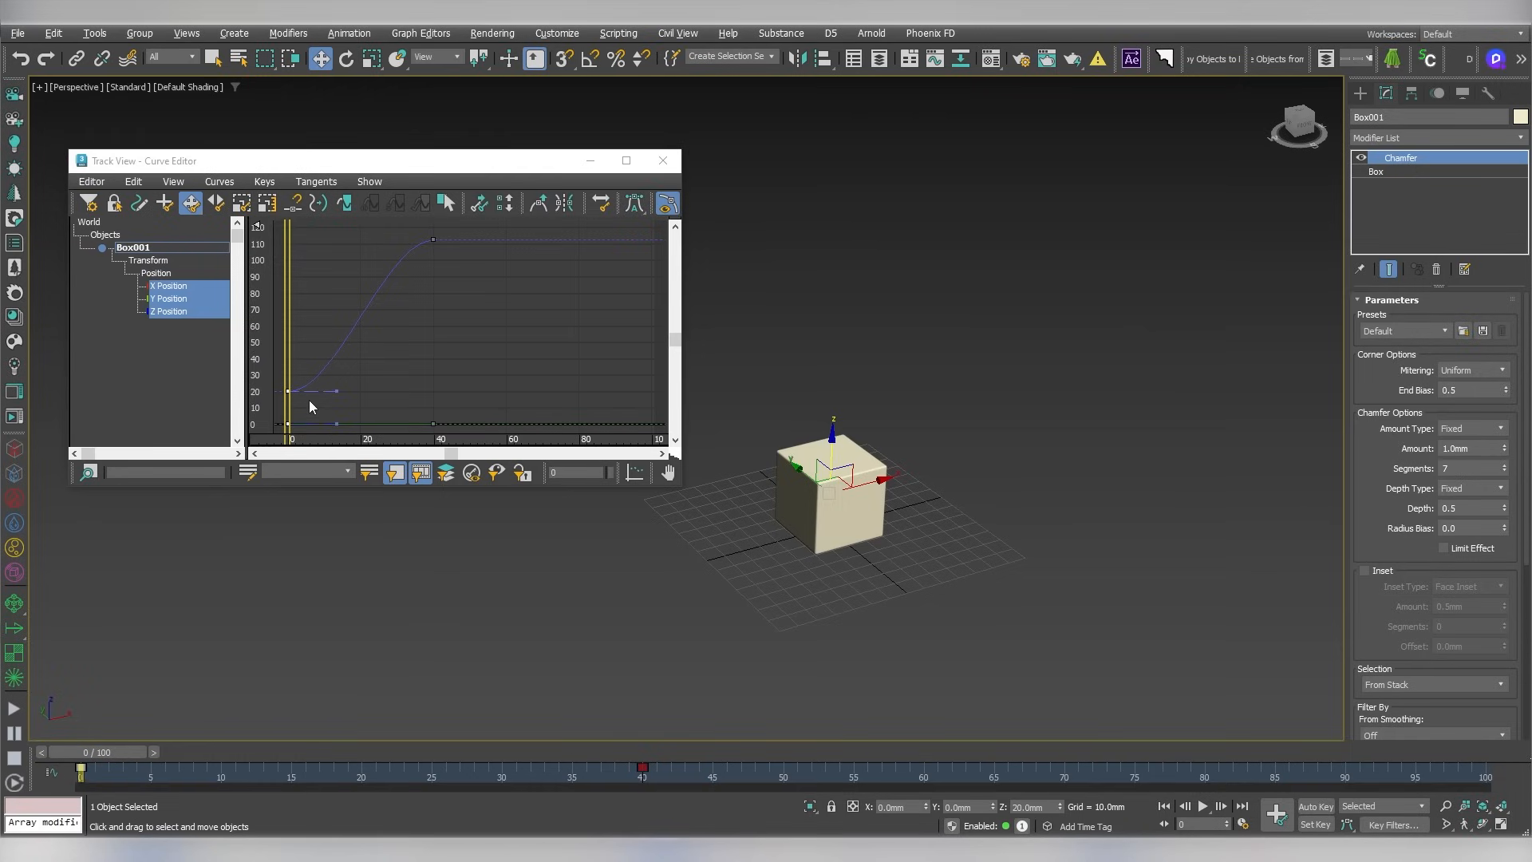
left_click_drag(600, 774, 666, 771)
left_click_drag(183, 773, 55, 776)
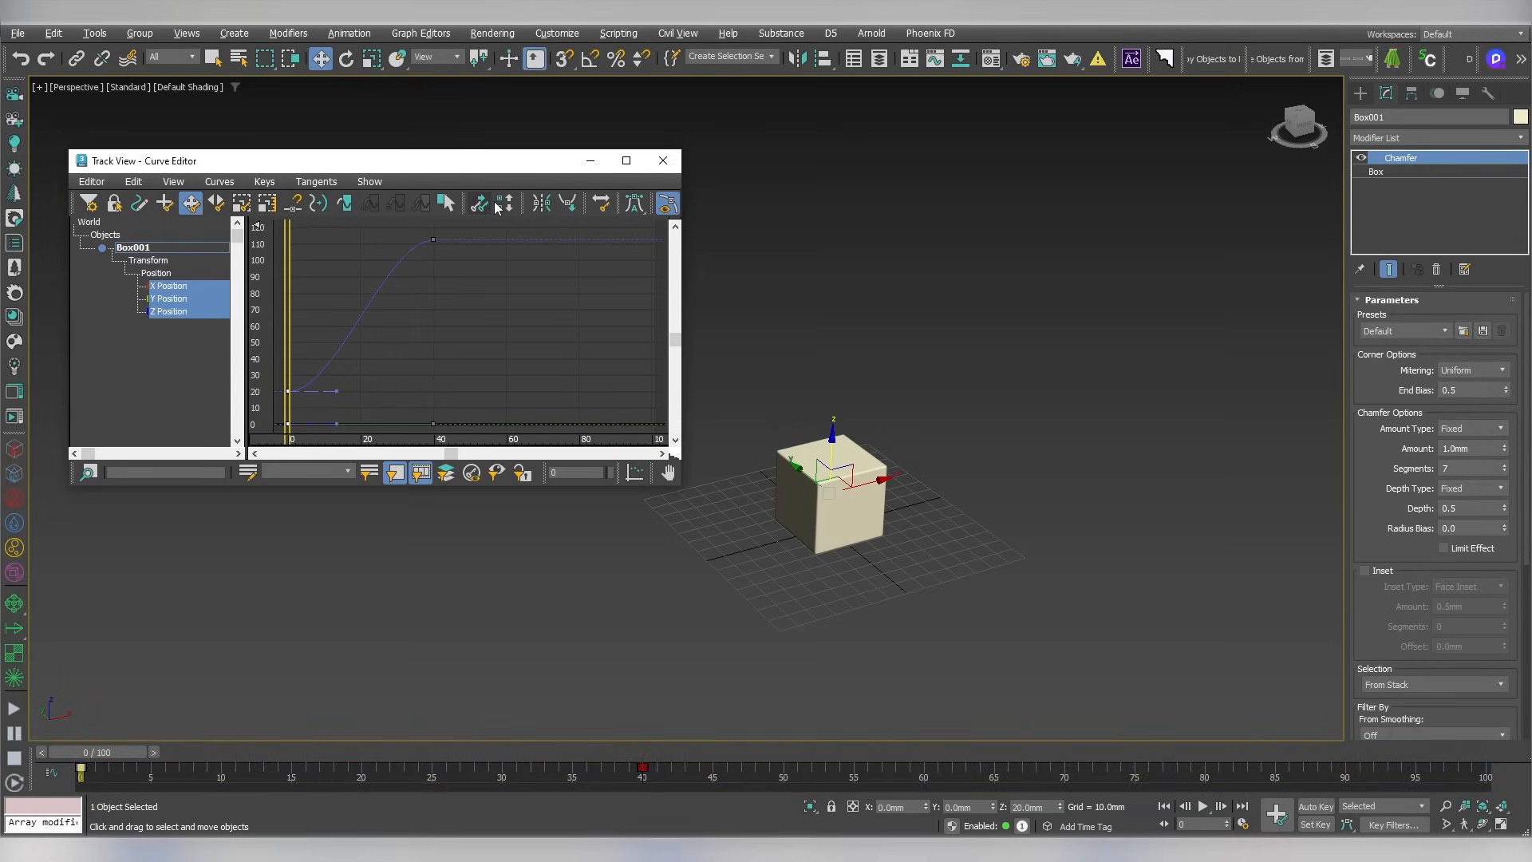
left_click_drag(683, 204, 1059, 214)
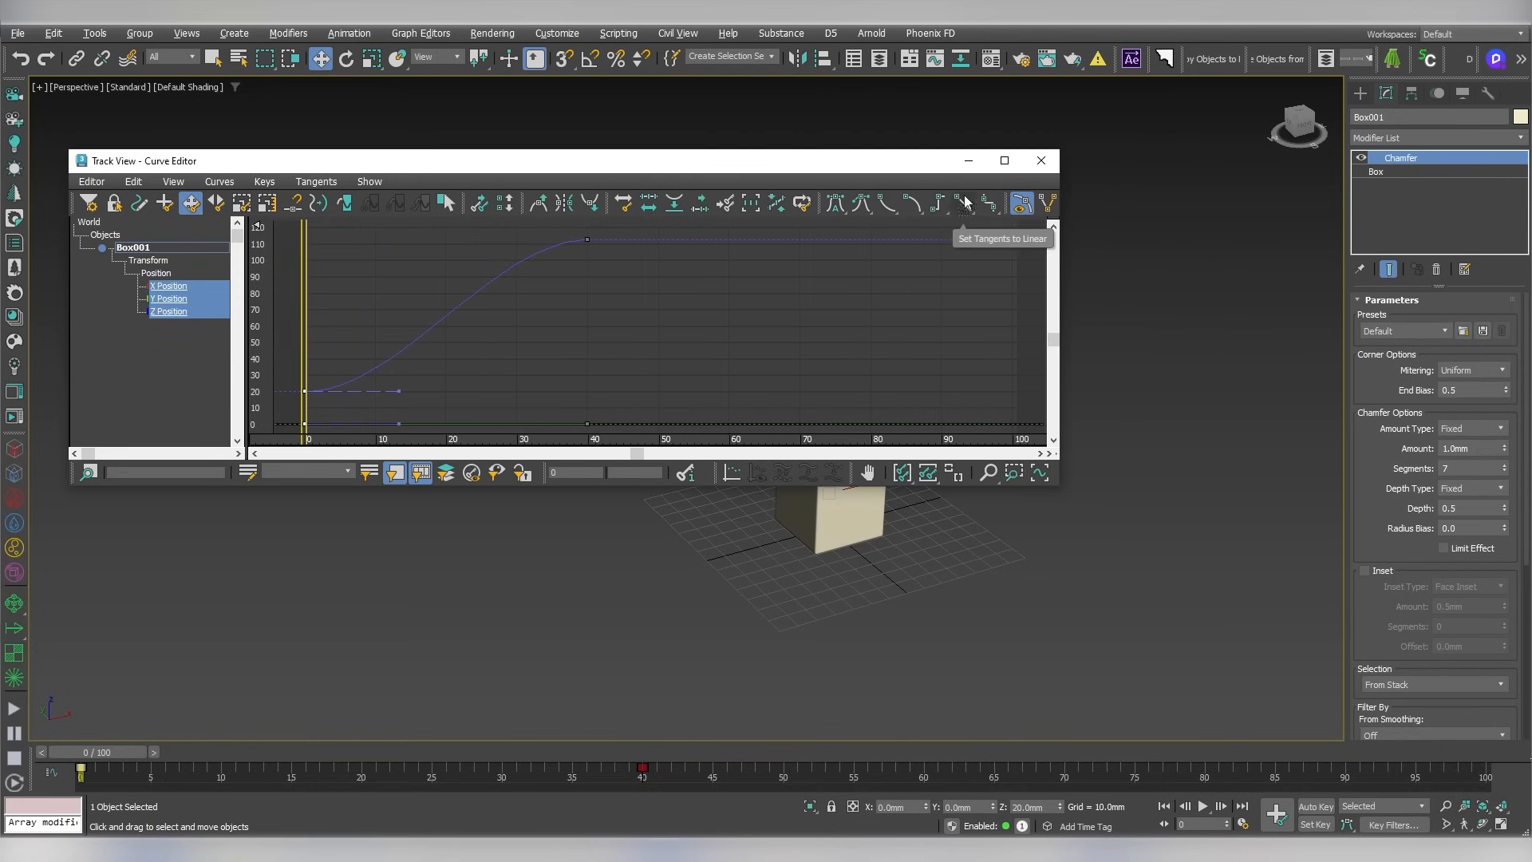
left_click_drag(897, 157, 906, 141)
left_click_drag(906, 468, 909, 402)
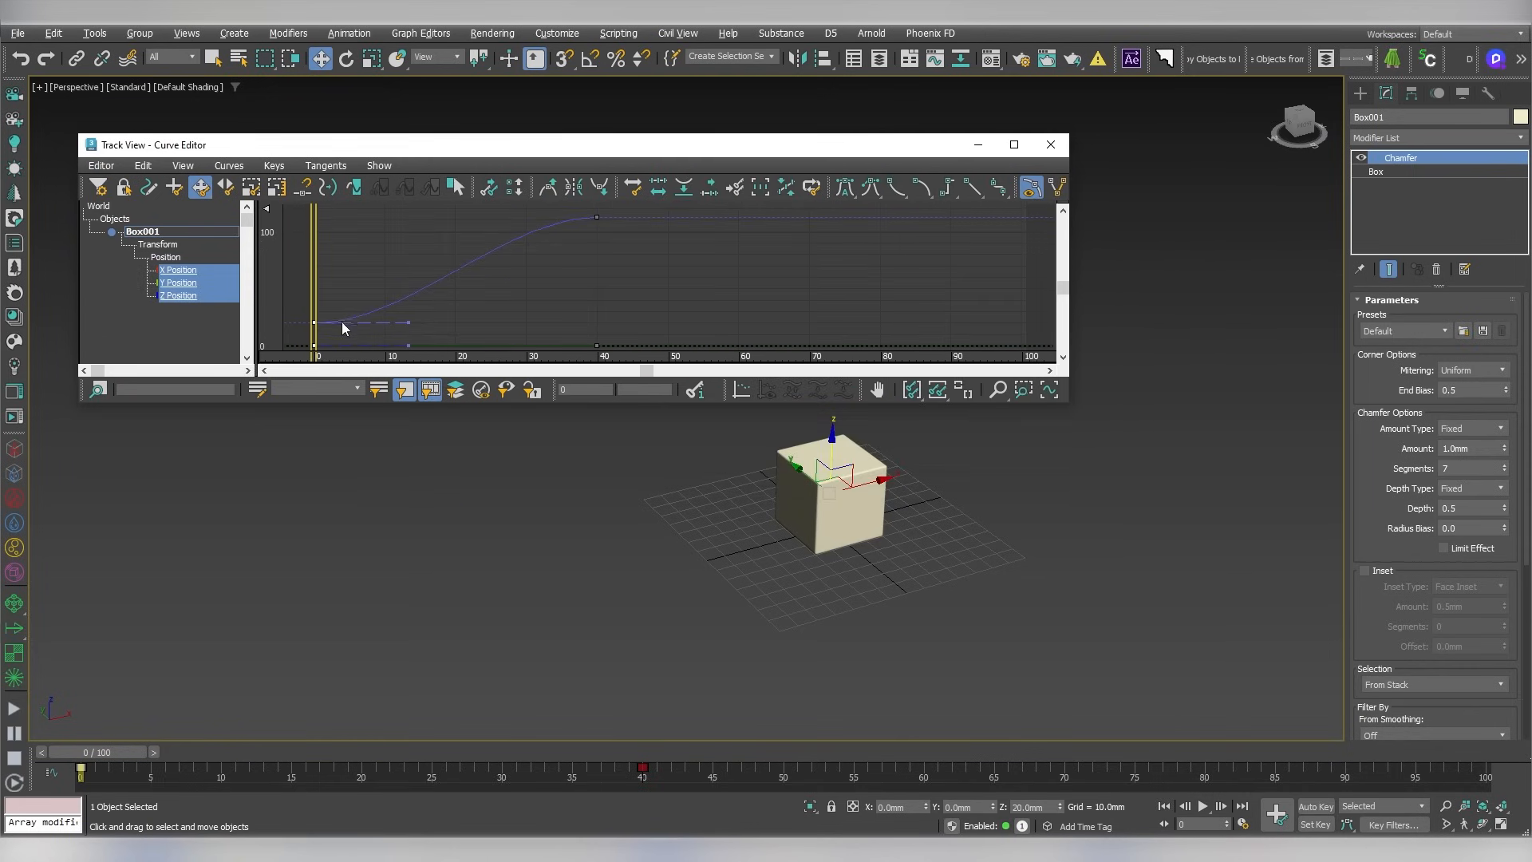
left_click(968, 189)
Move the Curve Editor clear of the box, preview the animation, and return to frame 0
left_click(1202, 806)
left_click_drag(886, 149, 444, 363)
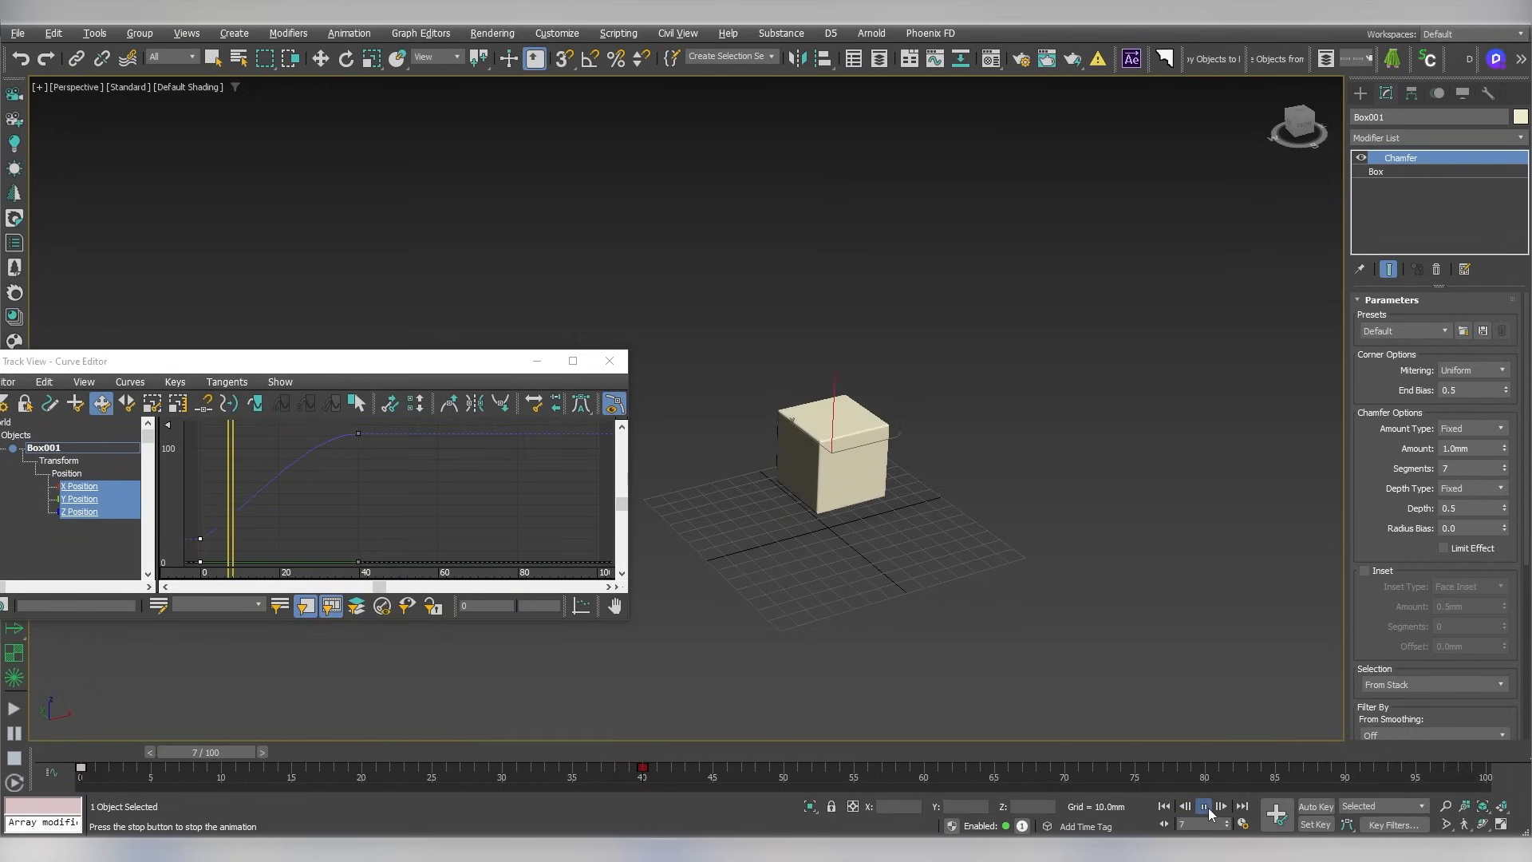
left_click(1166, 807)
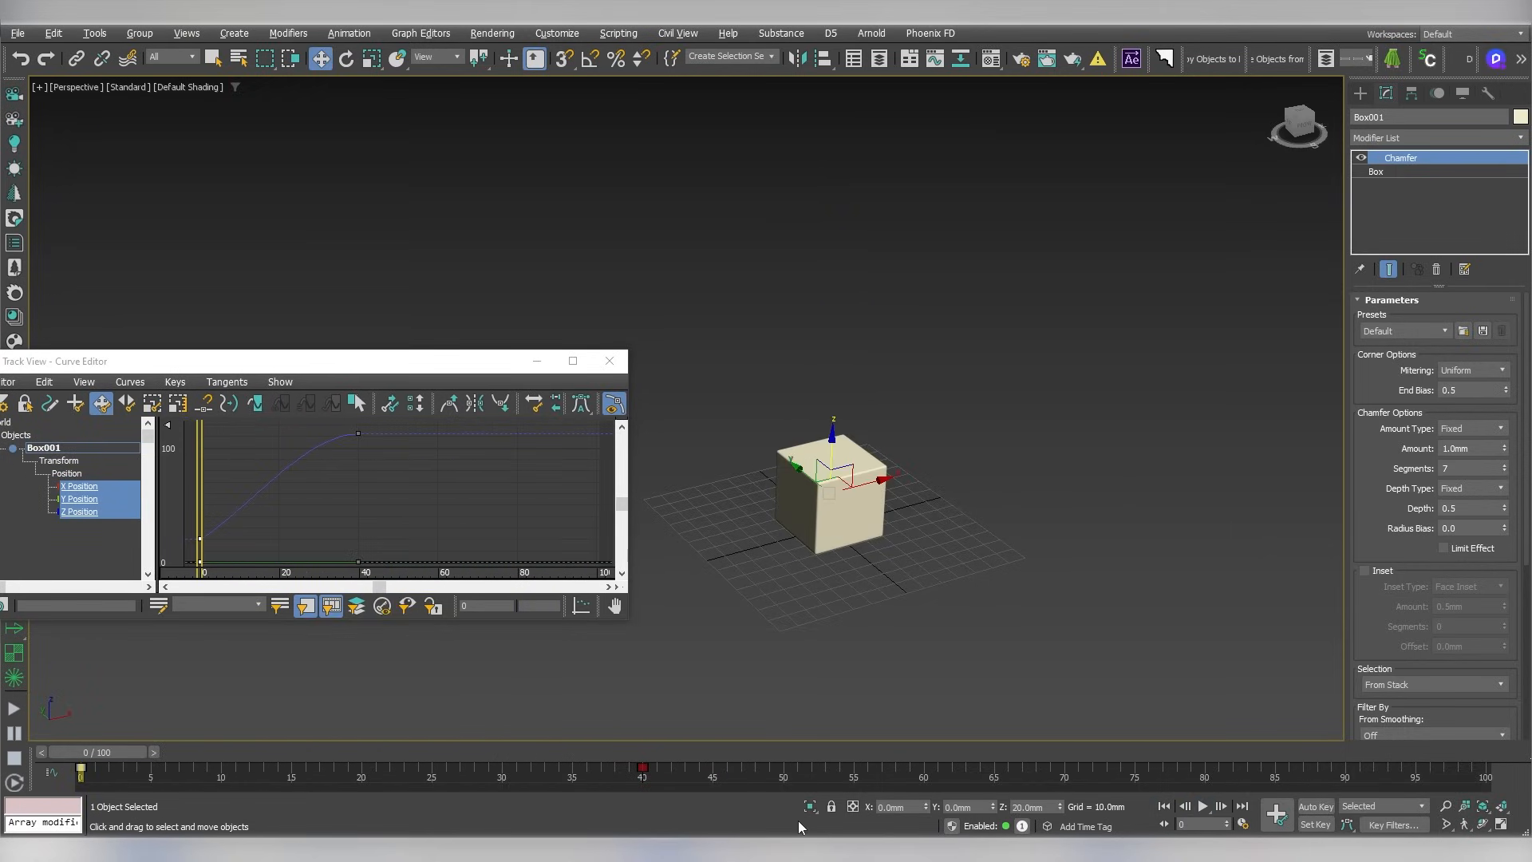
Set the tangents of the box's position keys at frame 40 to linear and play the rise to preview it
left_click_drag(610, 775, 669, 775)
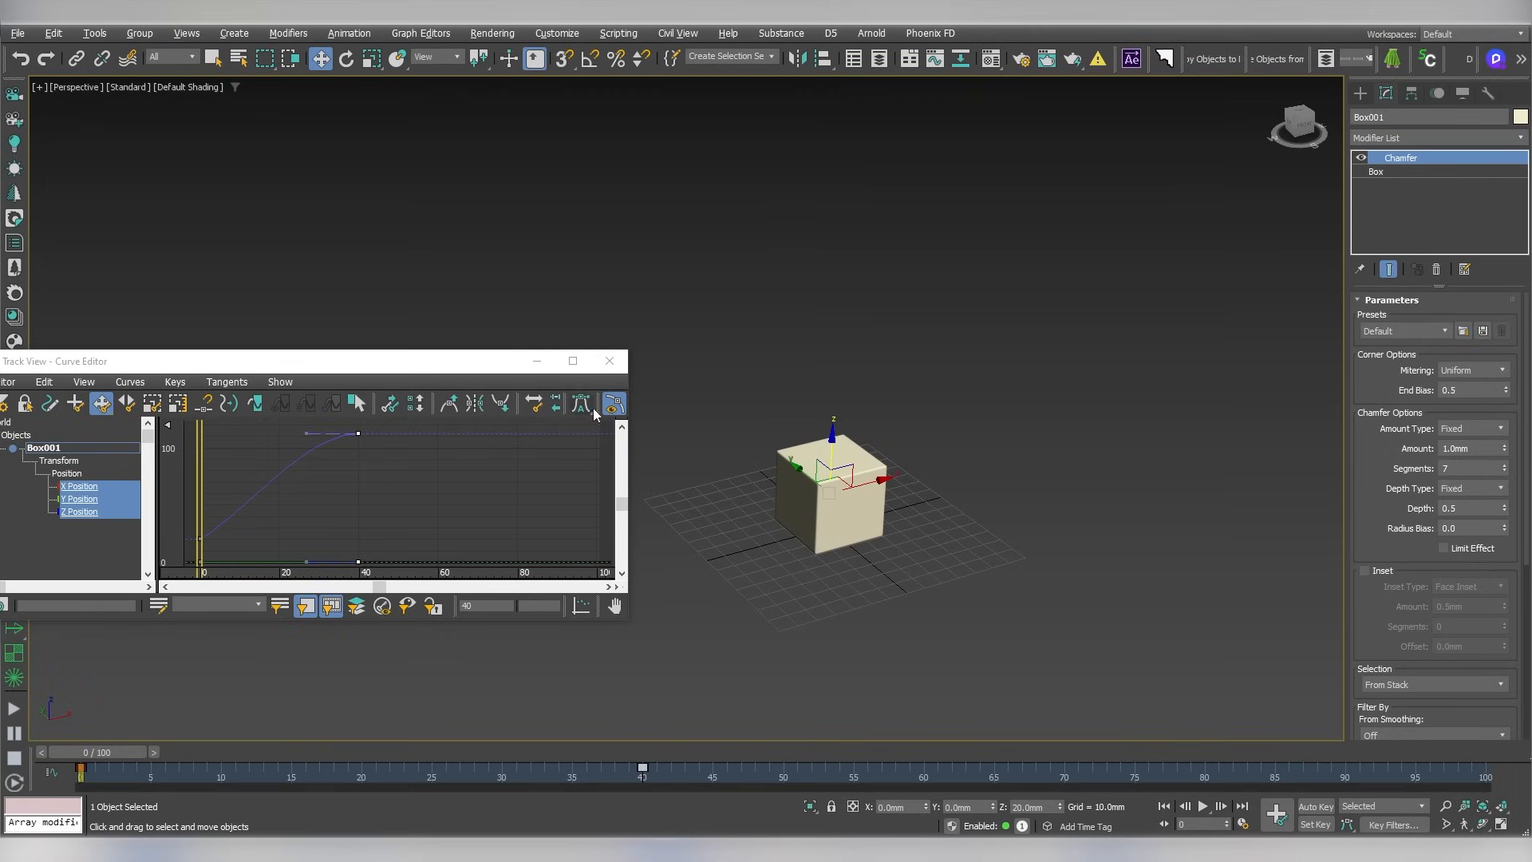
left_click_drag(627, 413, 894, 407)
left_click(823, 406)
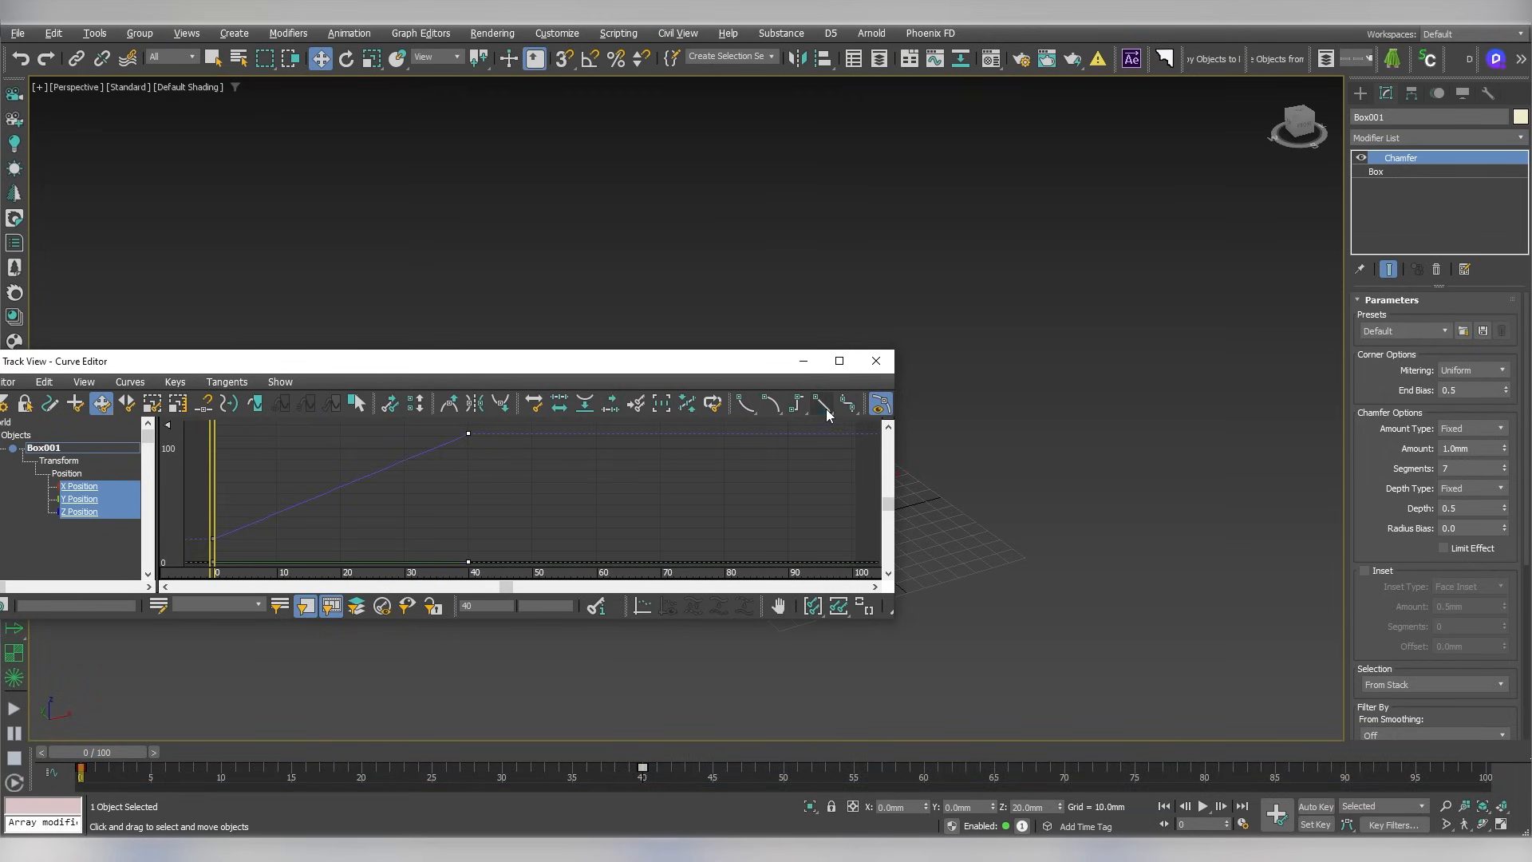
mouse_move(738, 366)
left_mouse_down()
mouse_move(718, 309)
mouse_move(760, 355)
left_mouse_up()
left_click_drag(920, 434, 600, 439)
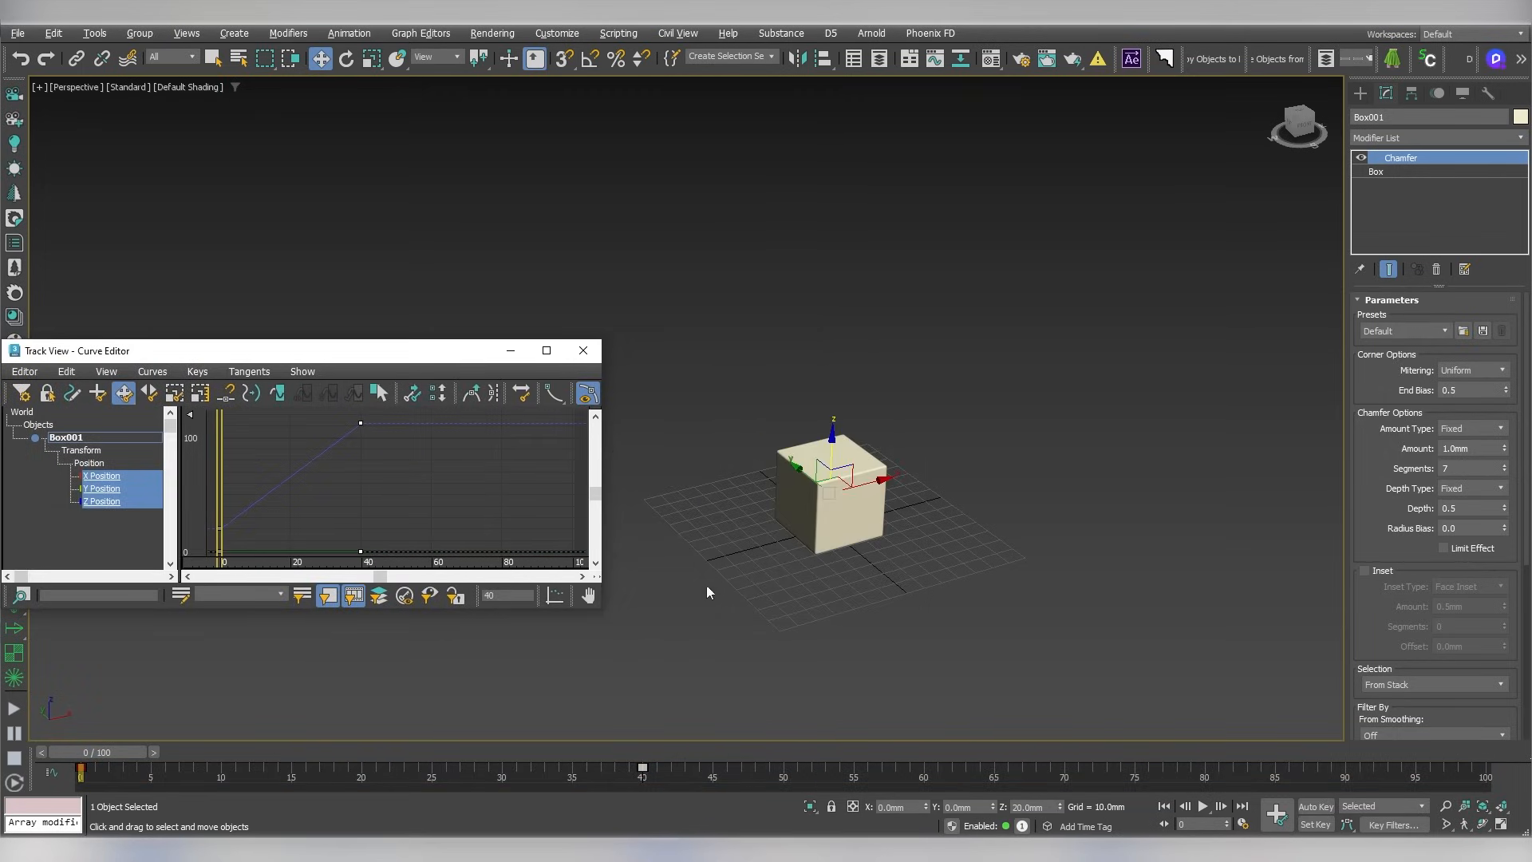
left_click(1200, 807)
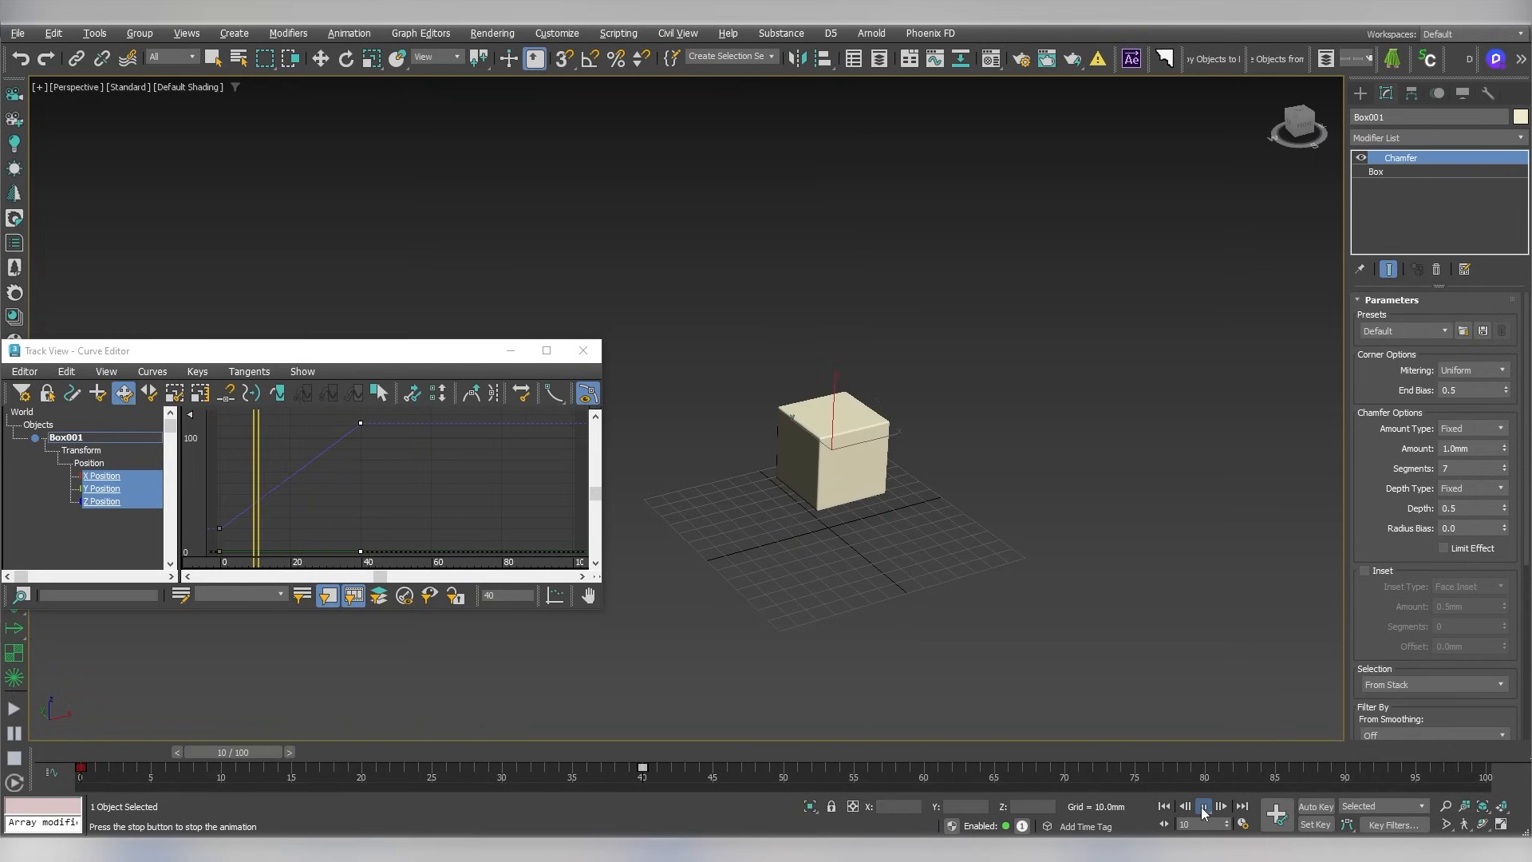
left_click(1204, 812)
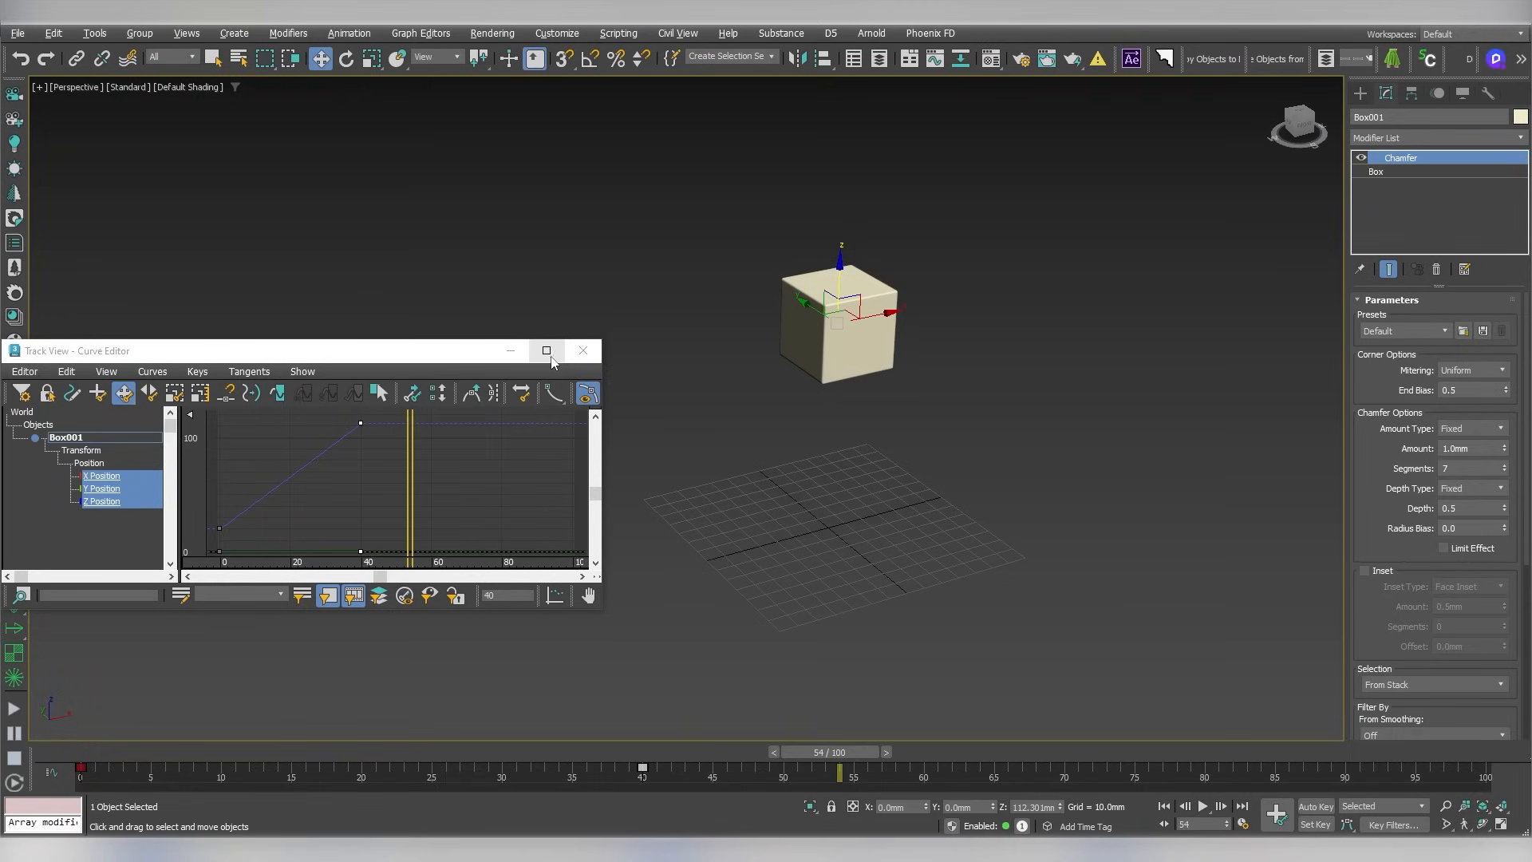
Set the animation's end time to 40 in the time configuration and play the looping rise
left_click_drag(602, 466, 998, 467)
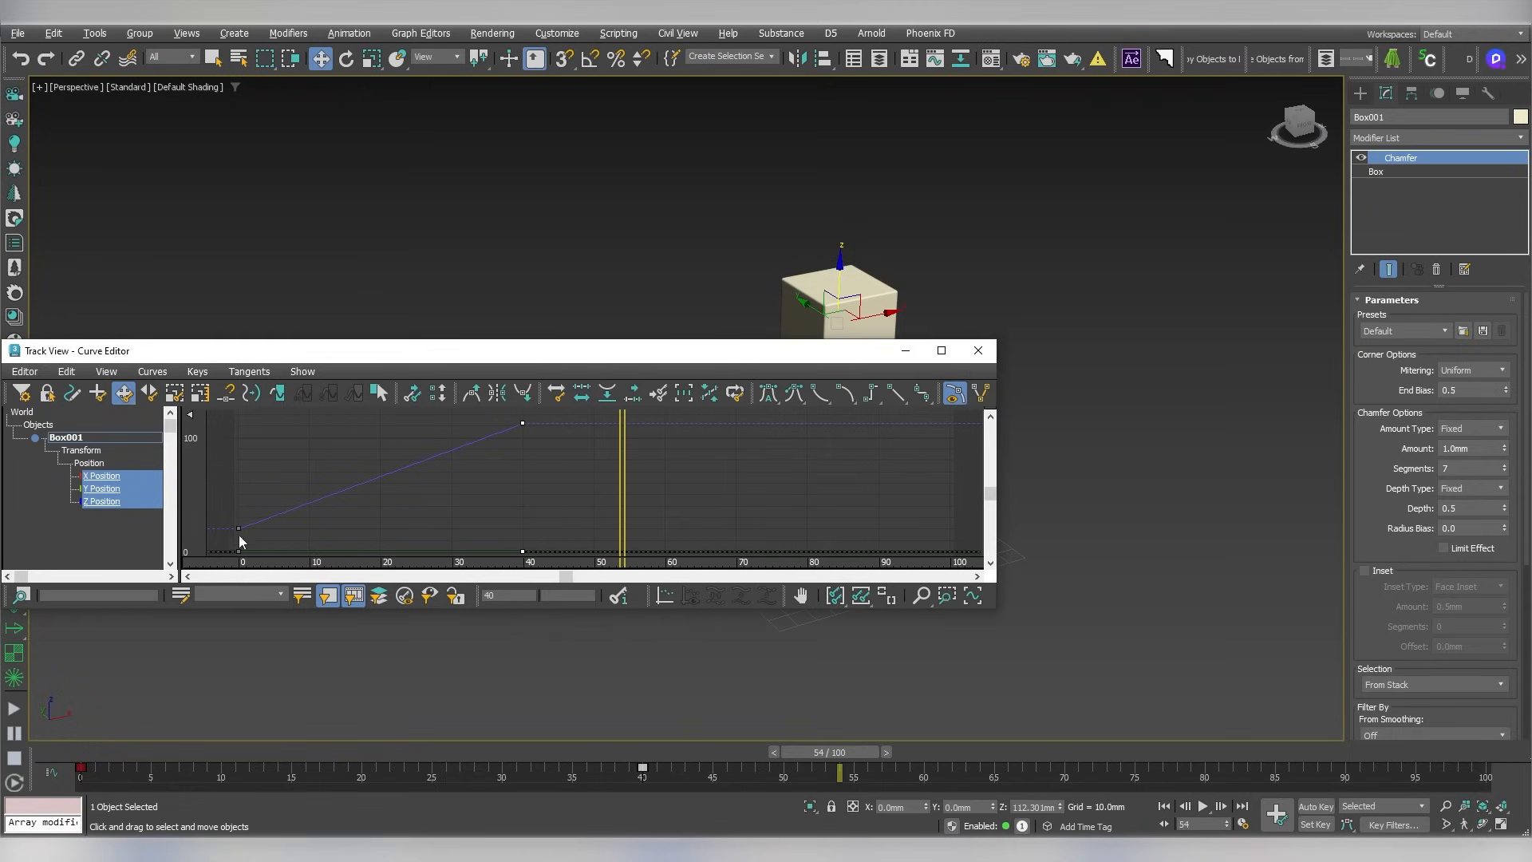
left_click(642, 752)
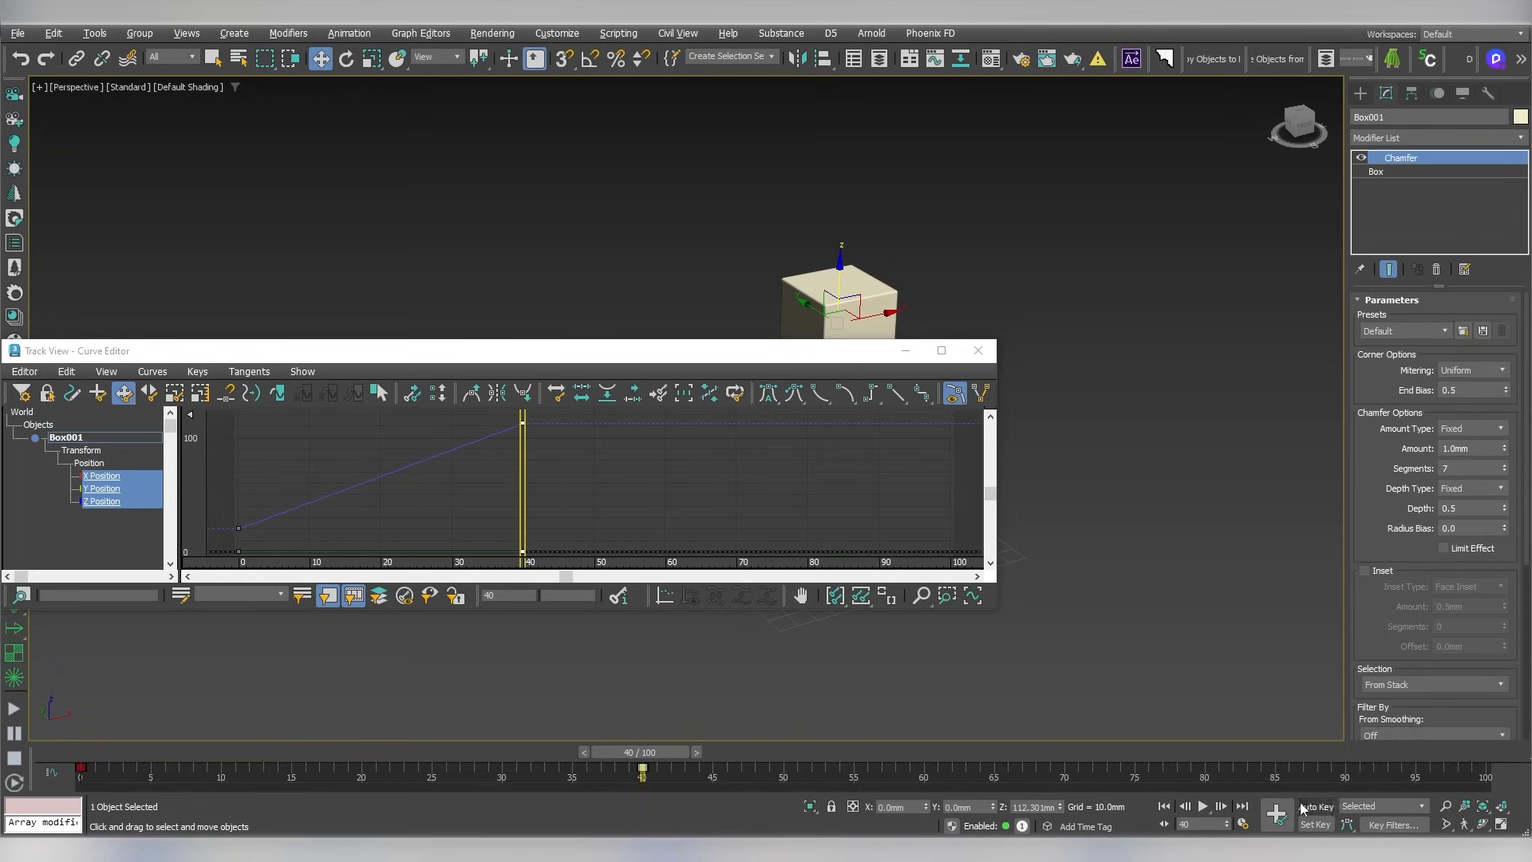
left_click(1242, 824)
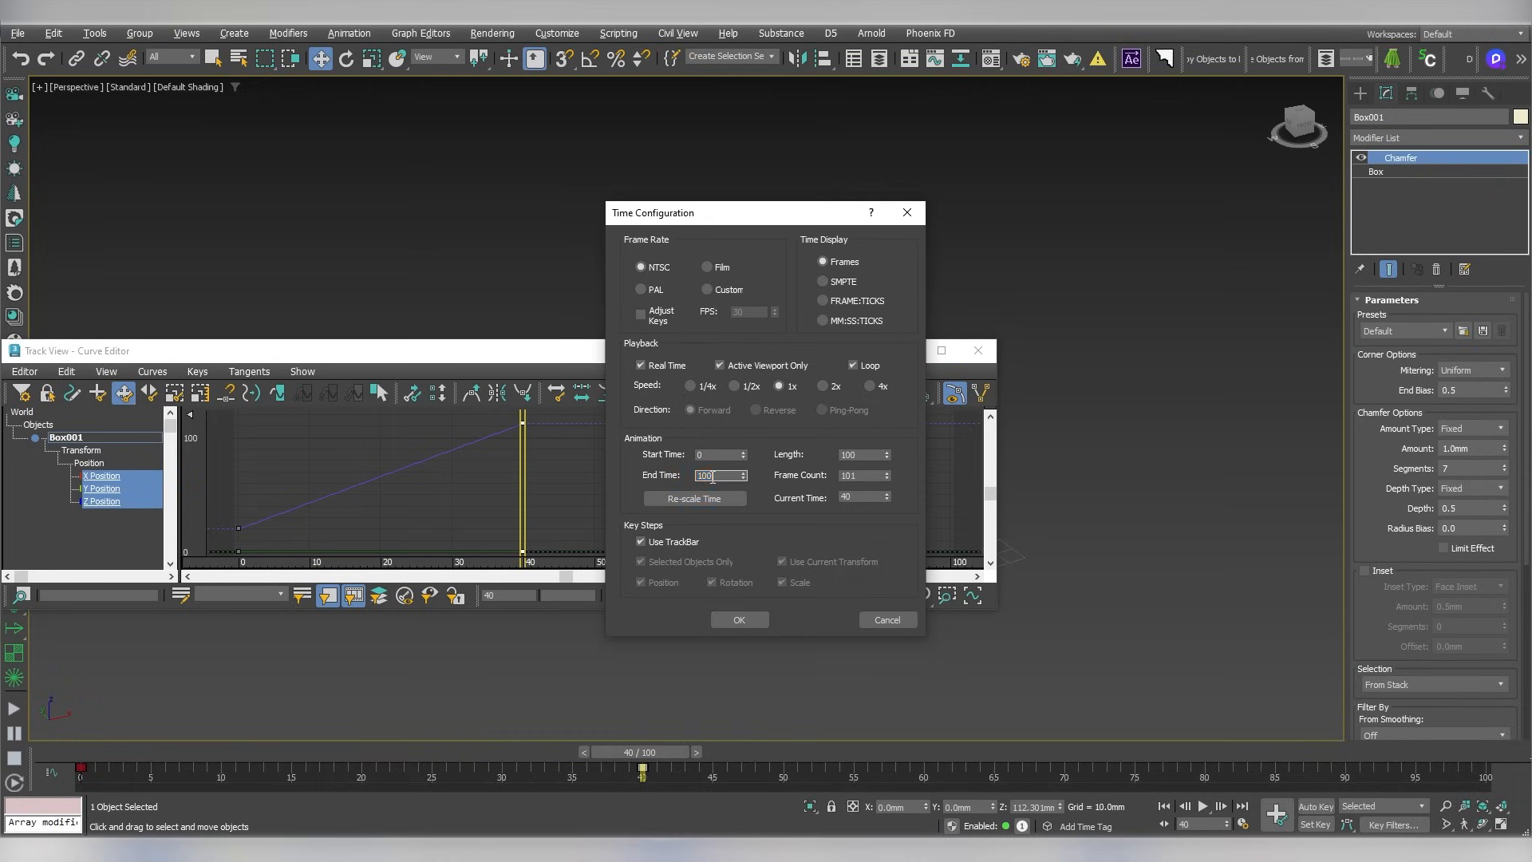
left_click(738, 620)
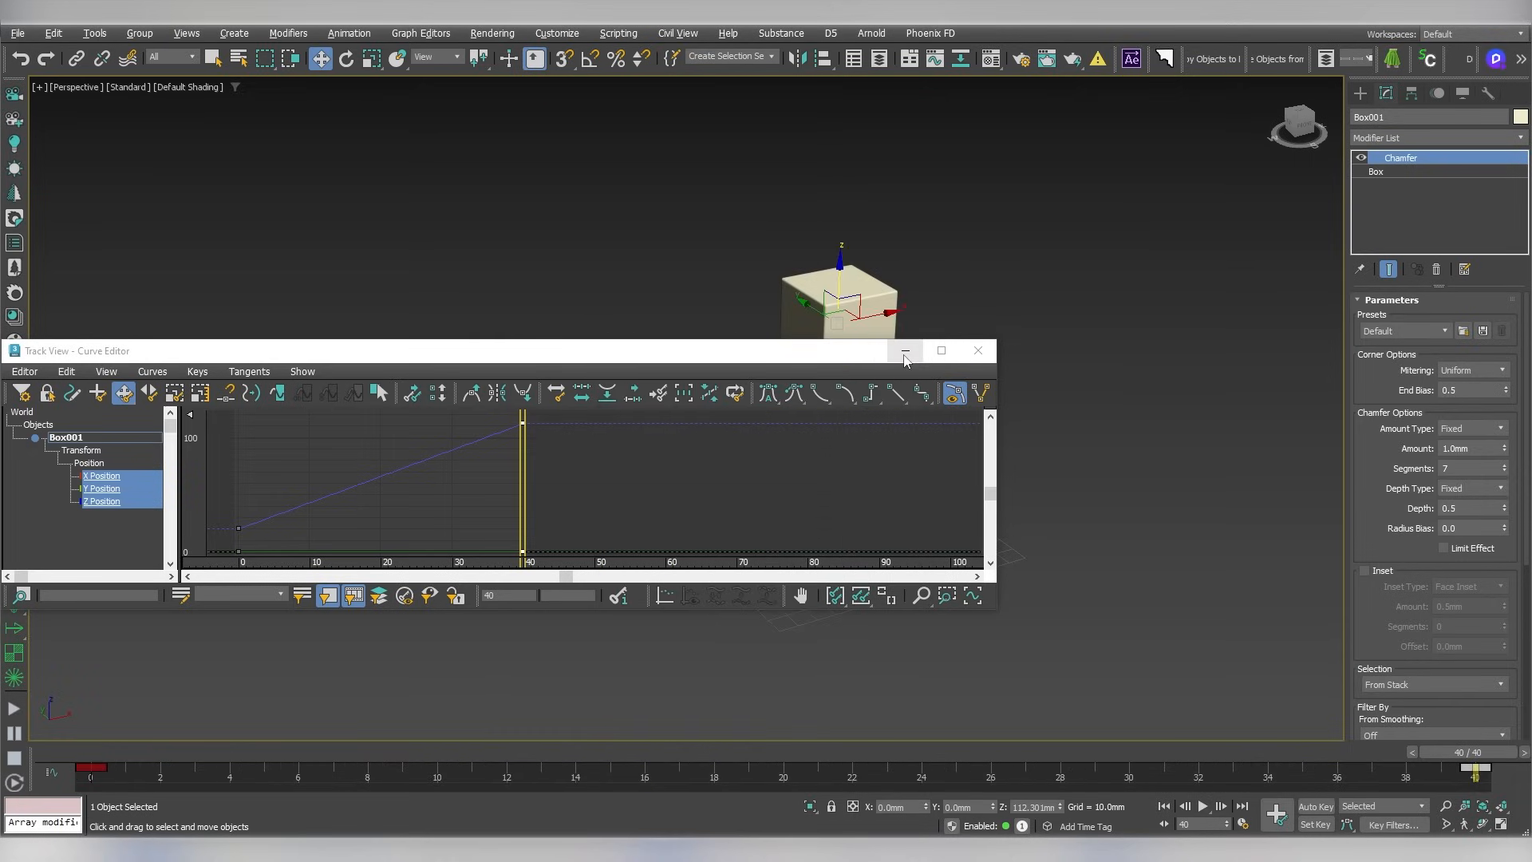
left_click_drag(851, 351, 353, 305)
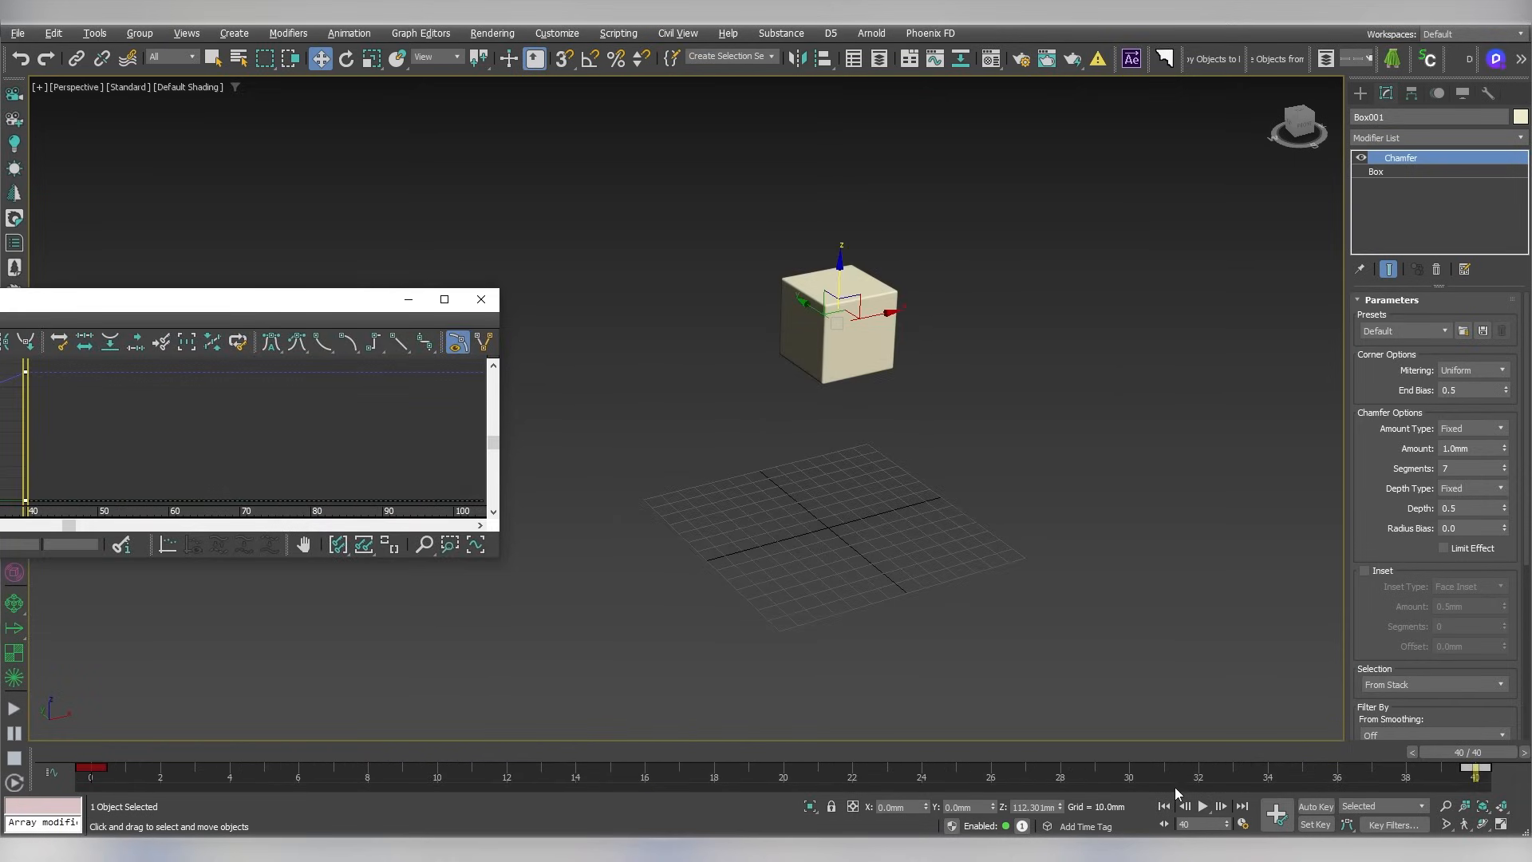
left_click(1203, 807)
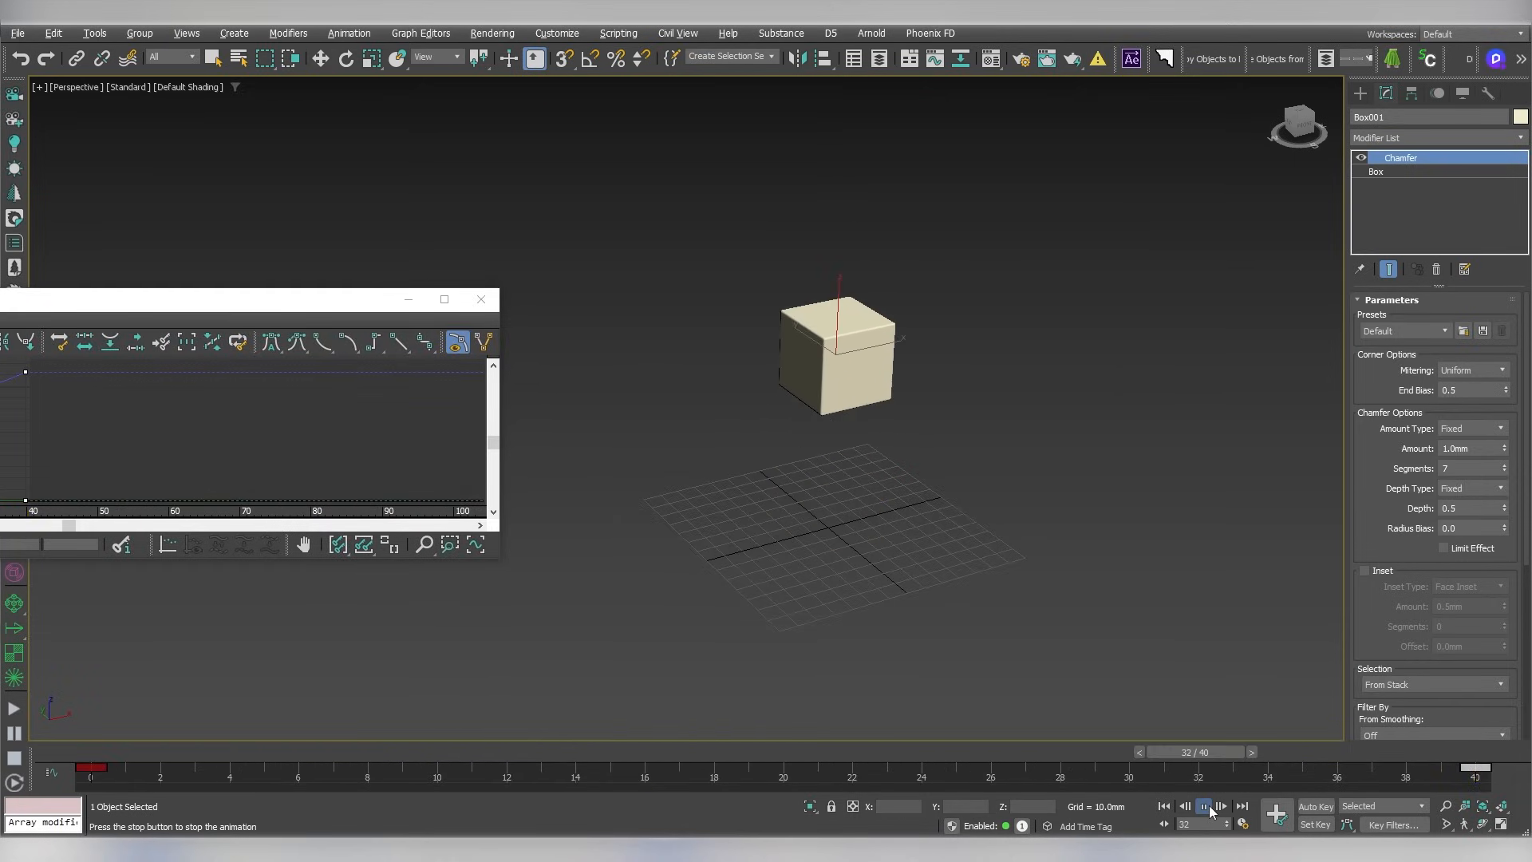
left_click(1204, 807)
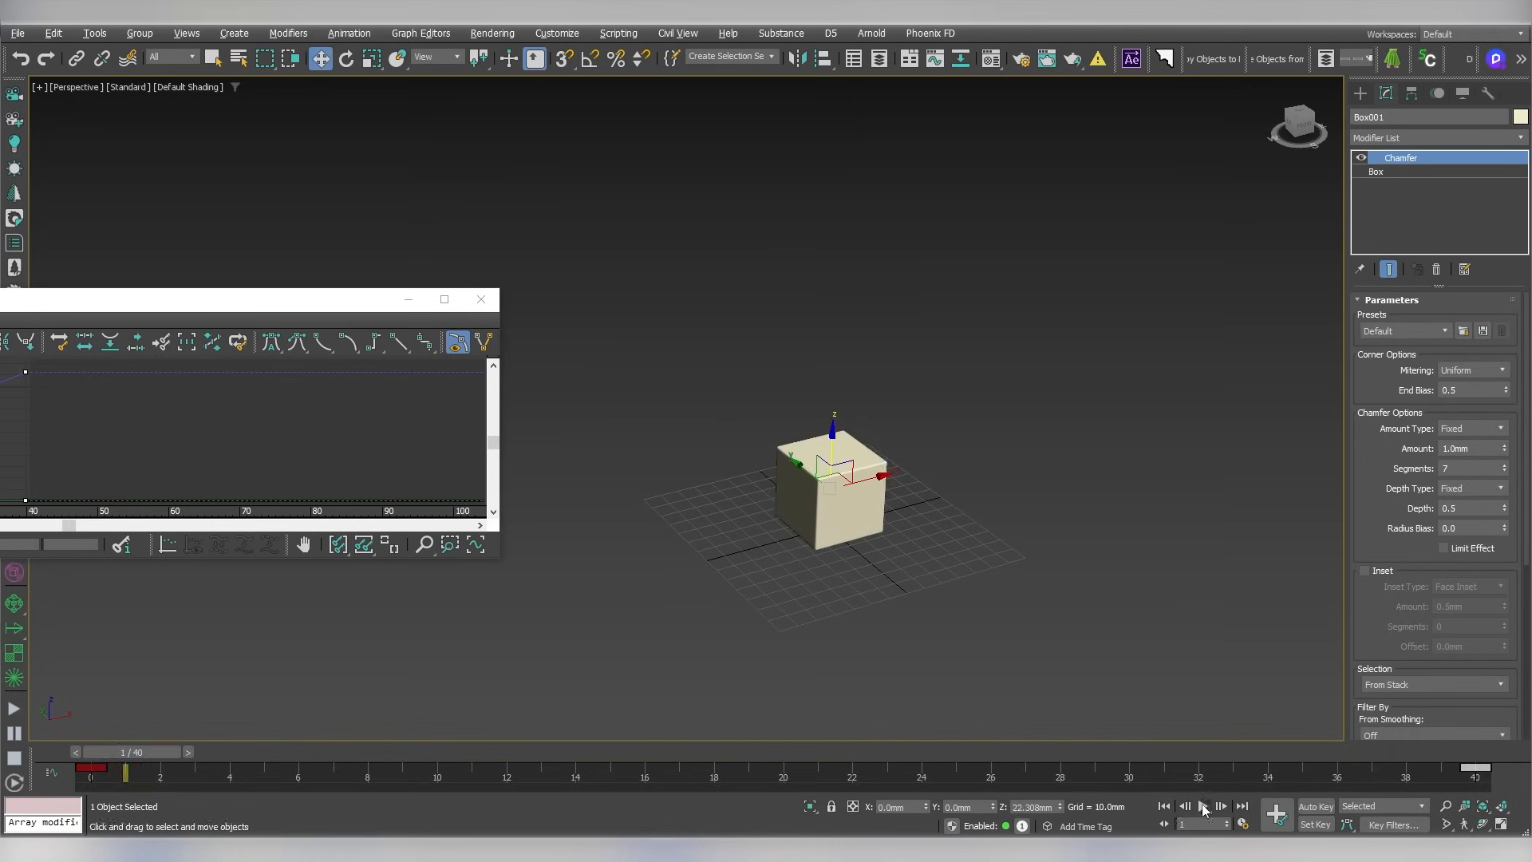
Restore smooth tangents on the box's position keys at frames 0 and 40 and preview the eased motion
left_click_drag(335, 300, 684, 285)
left_click_drag(401, 330, 85, 473)
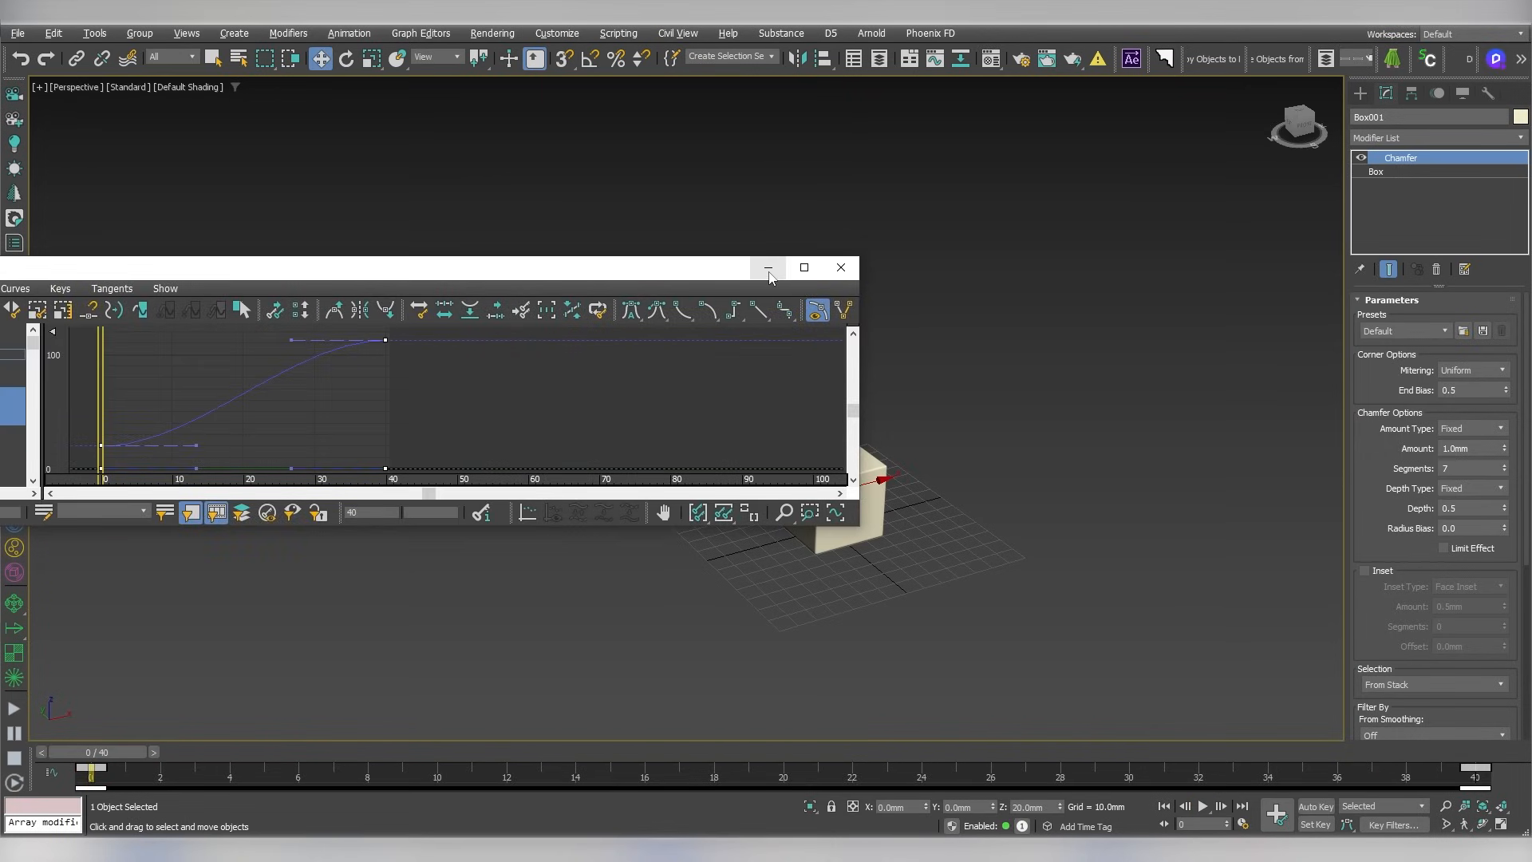
left_click_drag(717, 271, 466, 255)
left_click(1202, 806)
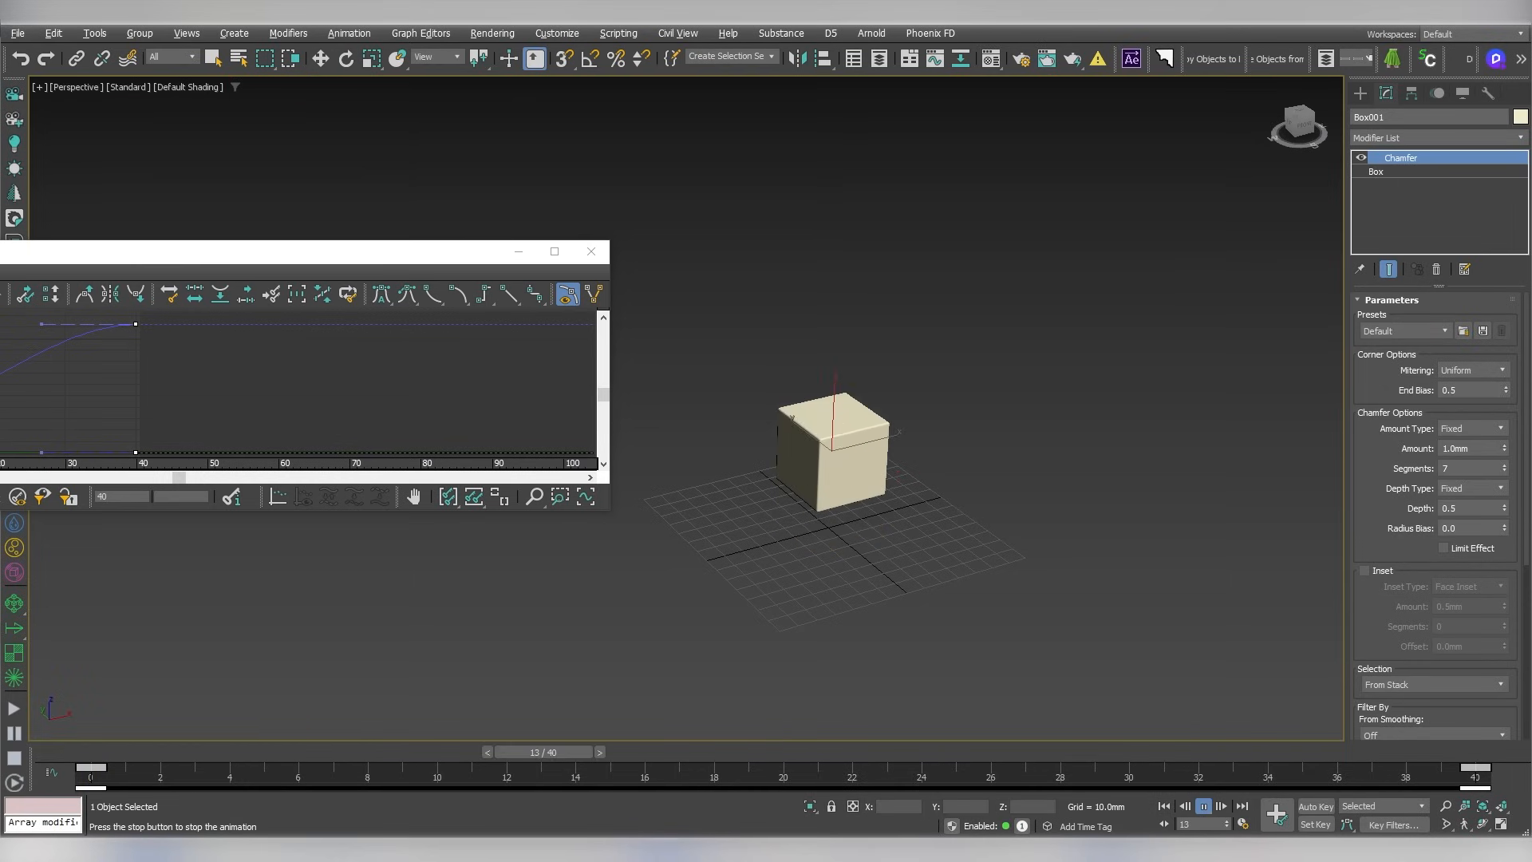
left_click_drag(331, 751, 89, 754)
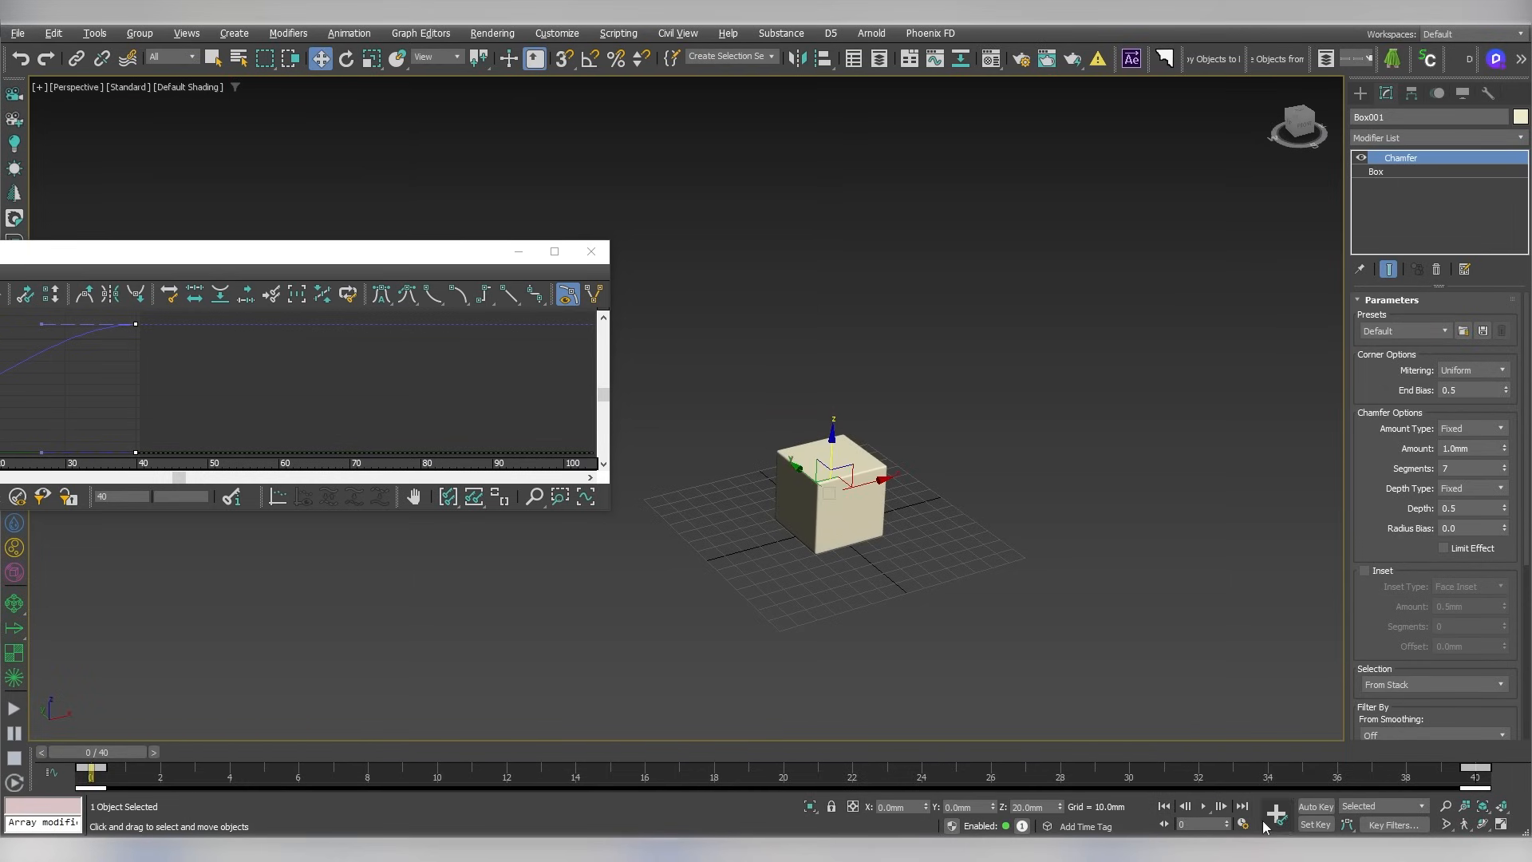
Set the animation's end time to 100 in the time configuration
left_click(1242, 824)
type("100")
key("Return")
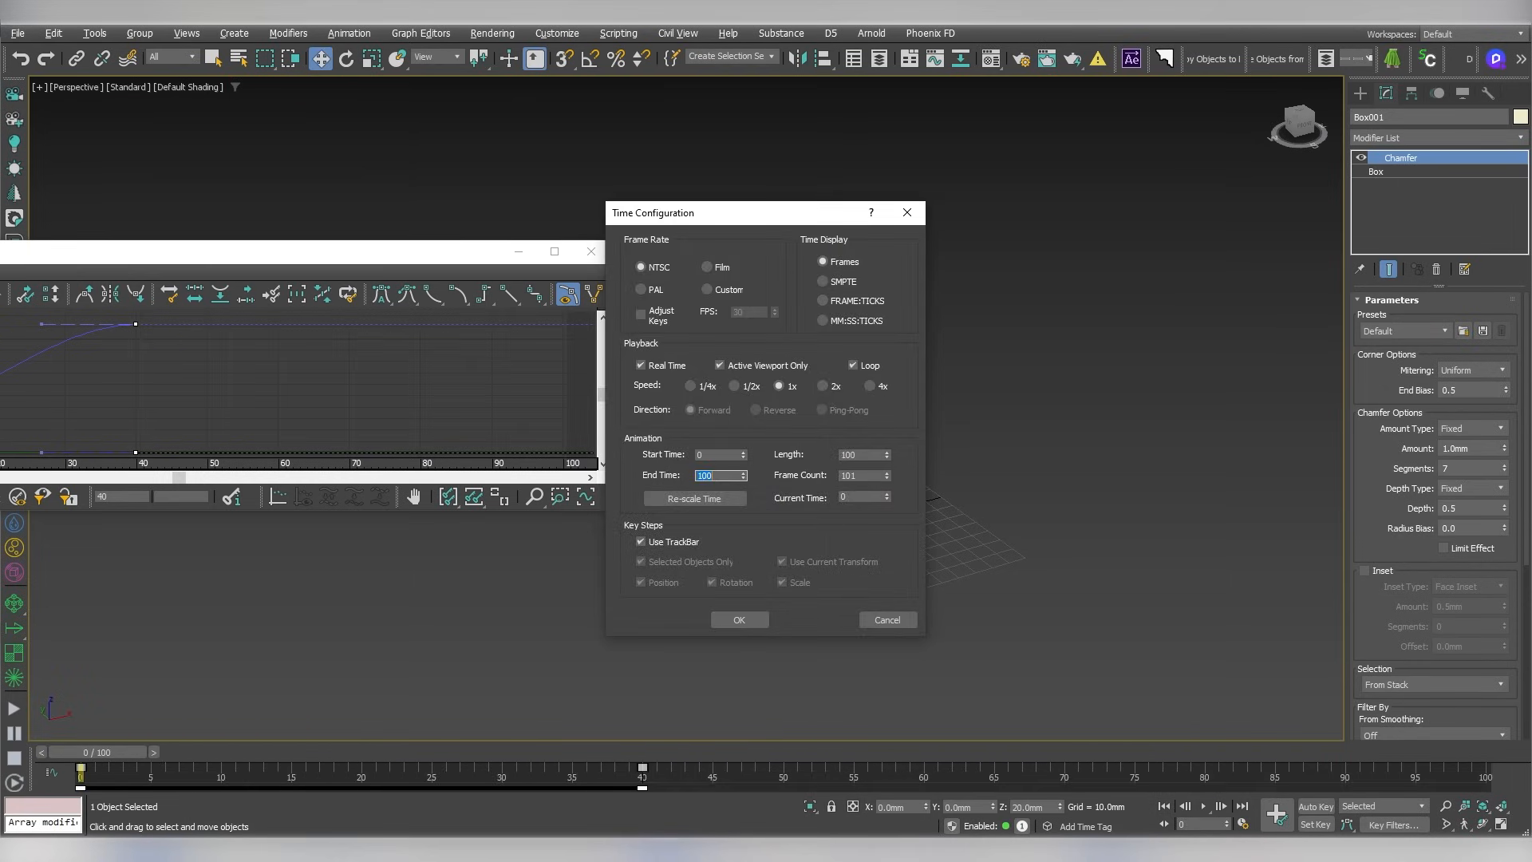
left_click(736, 620)
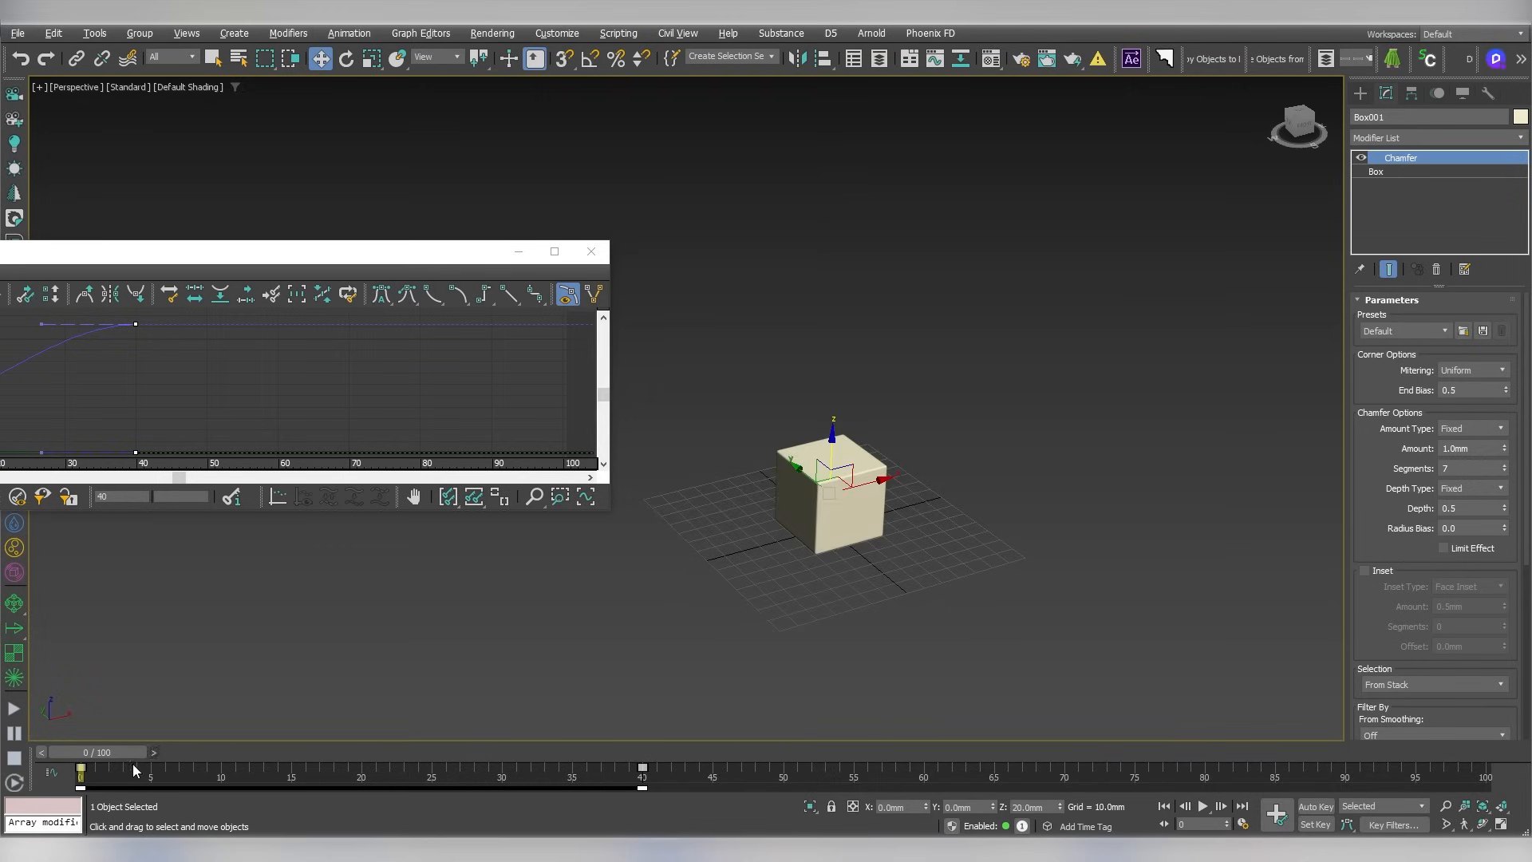
With Auto Key on at frame 80, copy the box's frame 0 key to frame 80 so the box comes back down
left_click_drag(117, 757, 1211, 741)
key("w")
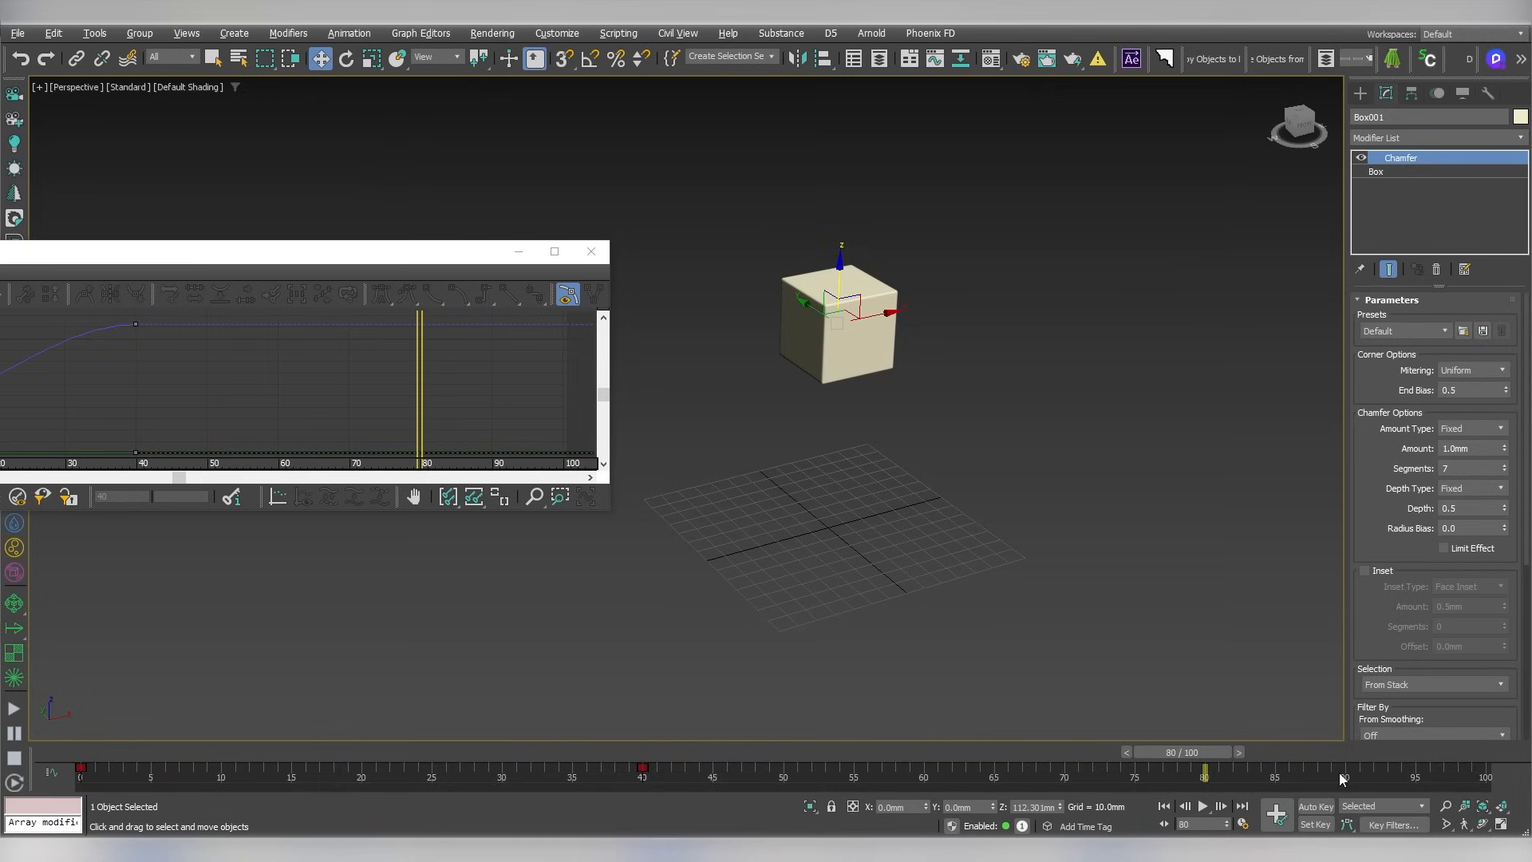
left_click(1312, 806)
left_click_drag(853, 280, 821, 428)
key("ctrl+z")
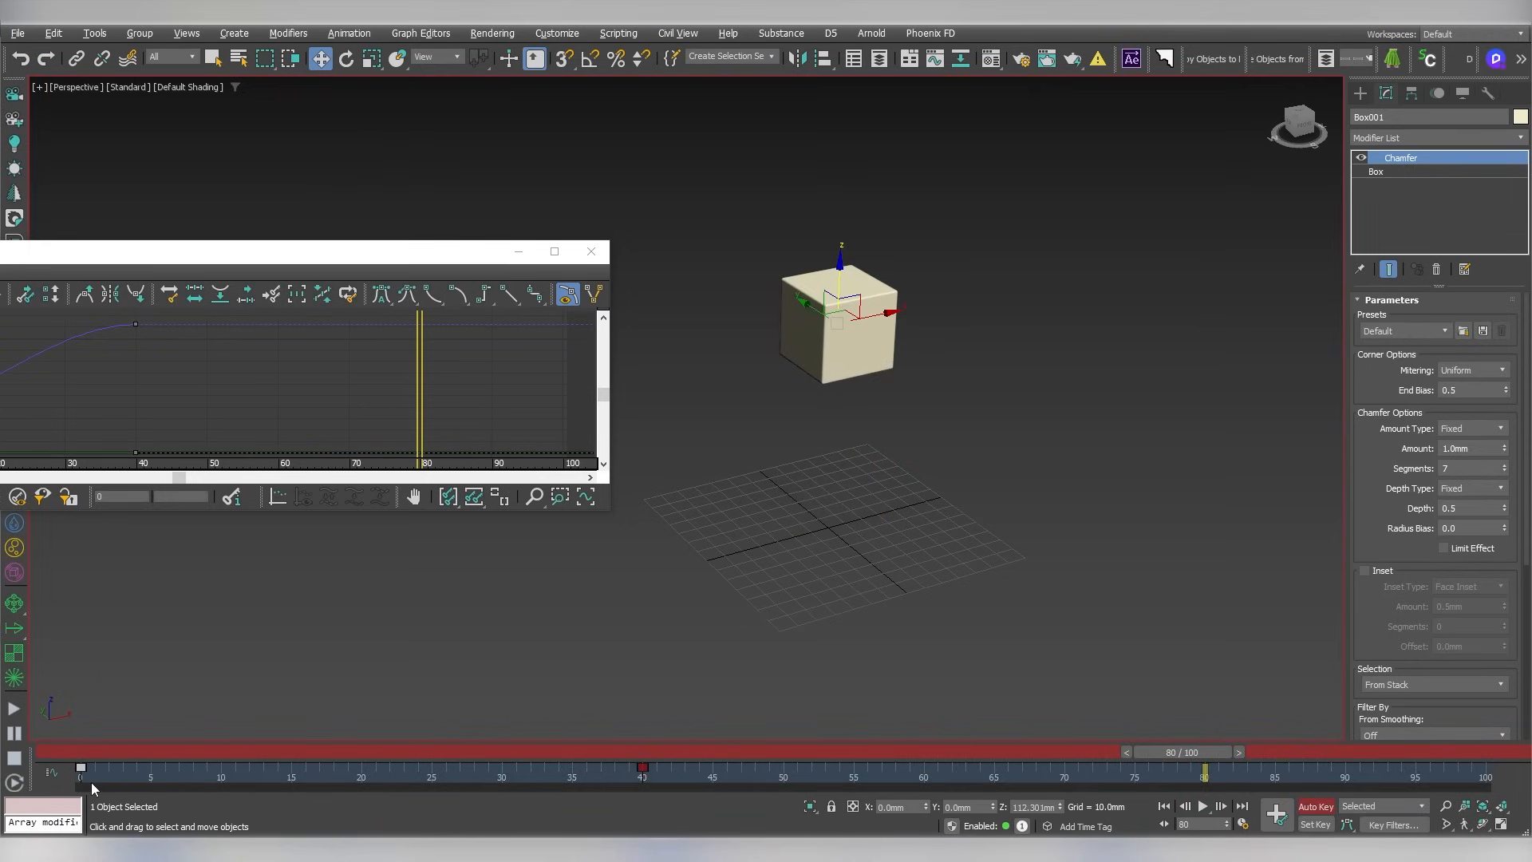
left_click_drag(80, 767, 1203, 767, "shift")
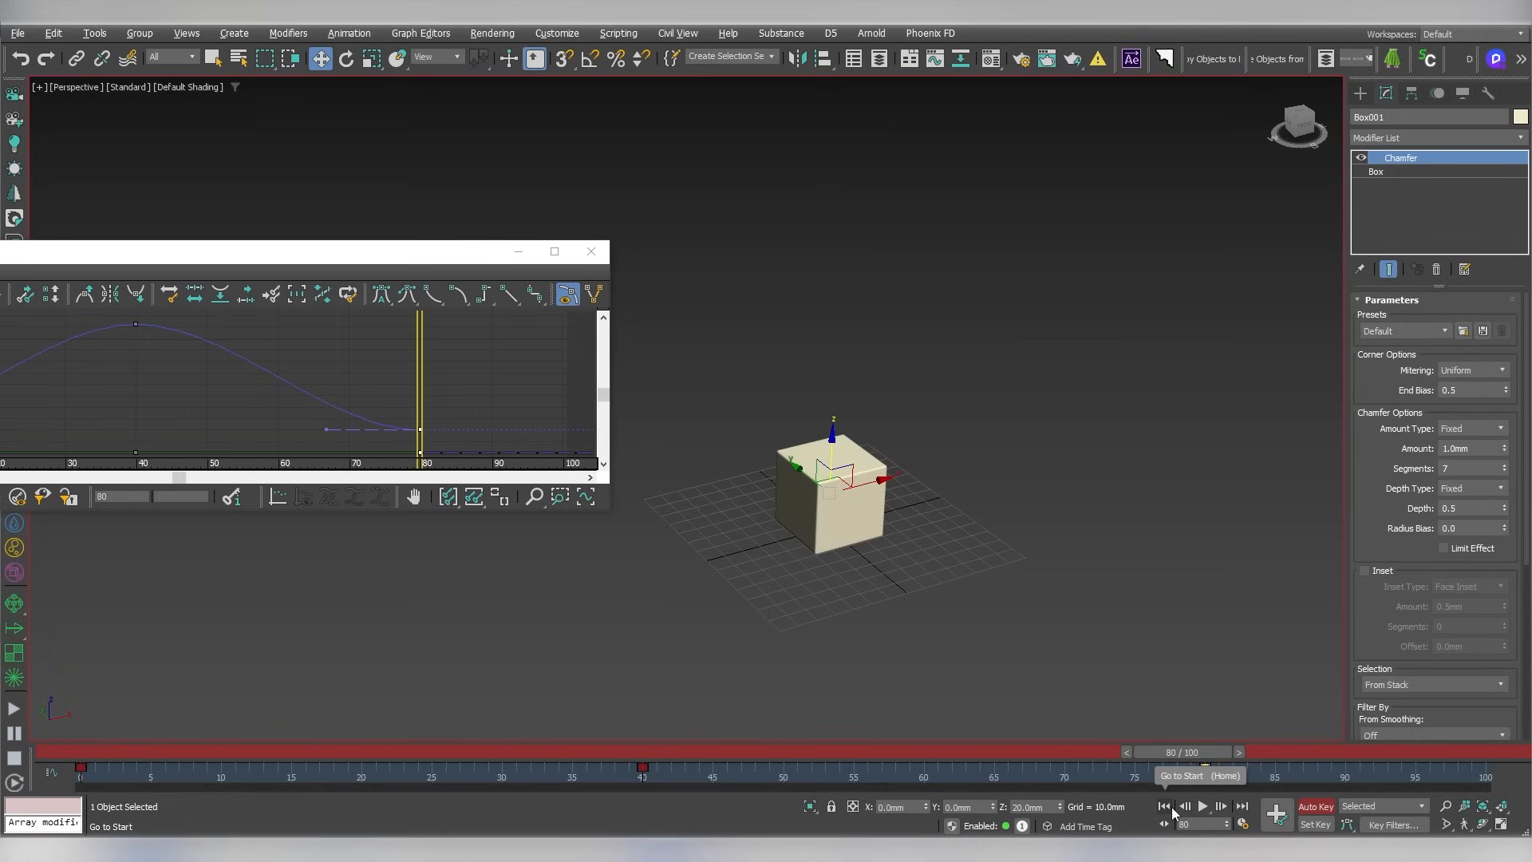
Play the box's up-and-down animation from the start and stop at frame 80
left_click(1164, 806)
left_click(1203, 806)
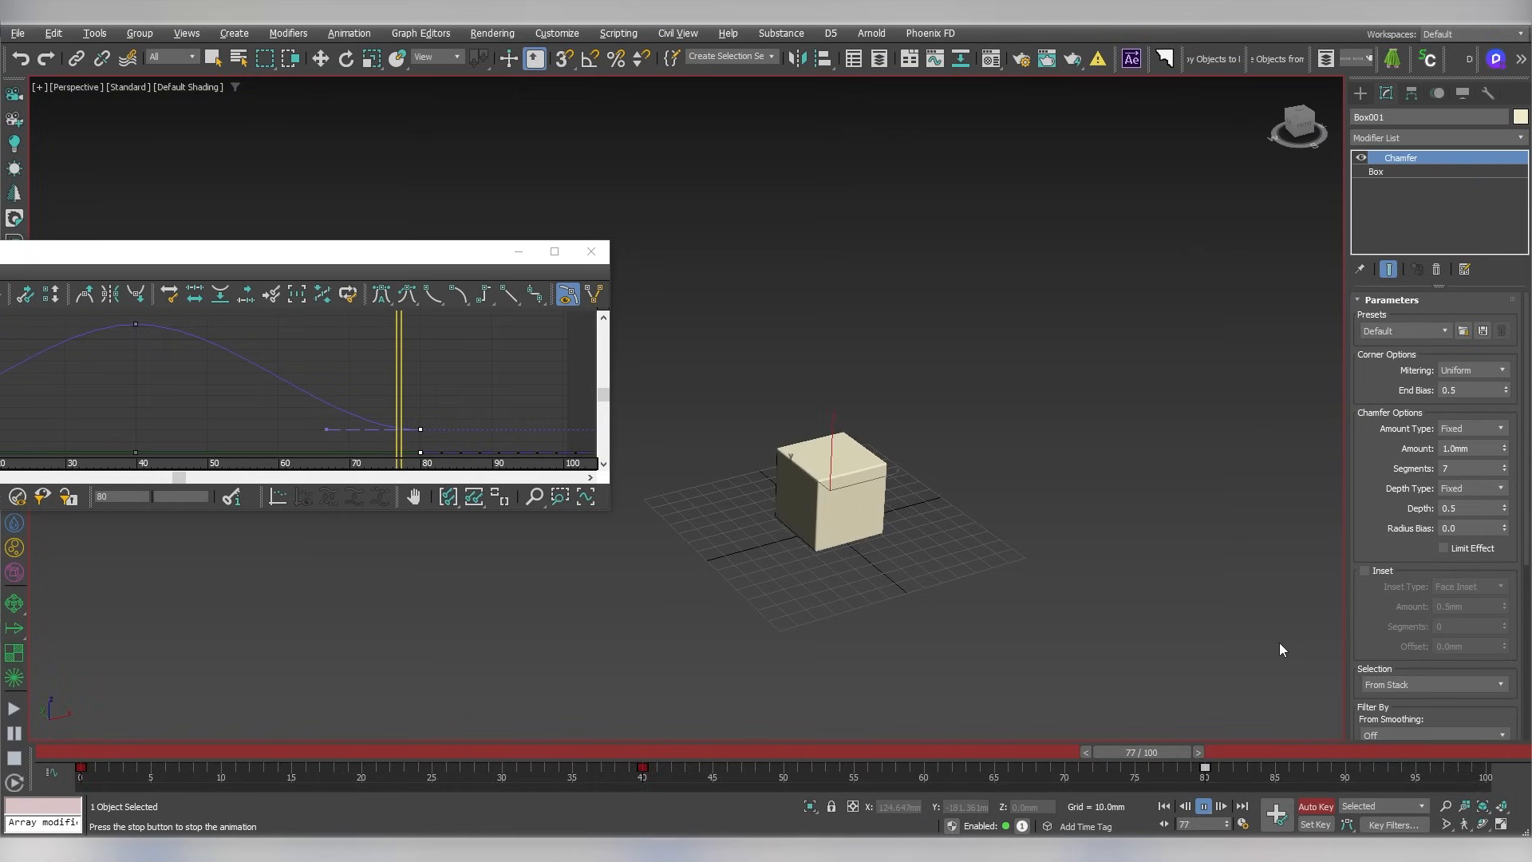
left_click_drag(1174, 752, 1204, 750)
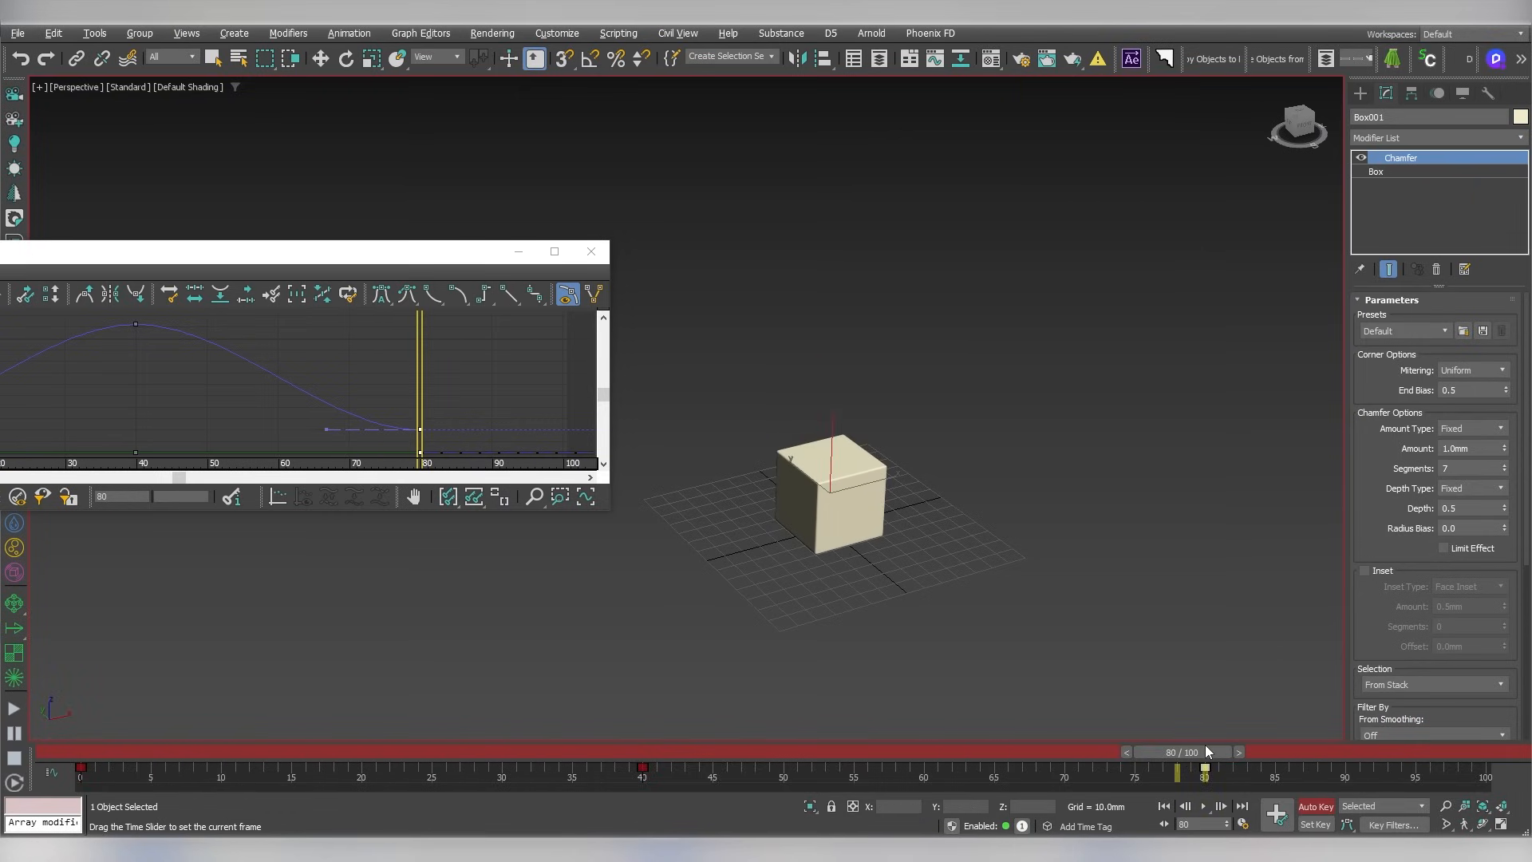
Set the animation's end time to 80 in the time configuration
left_click(1242, 824)
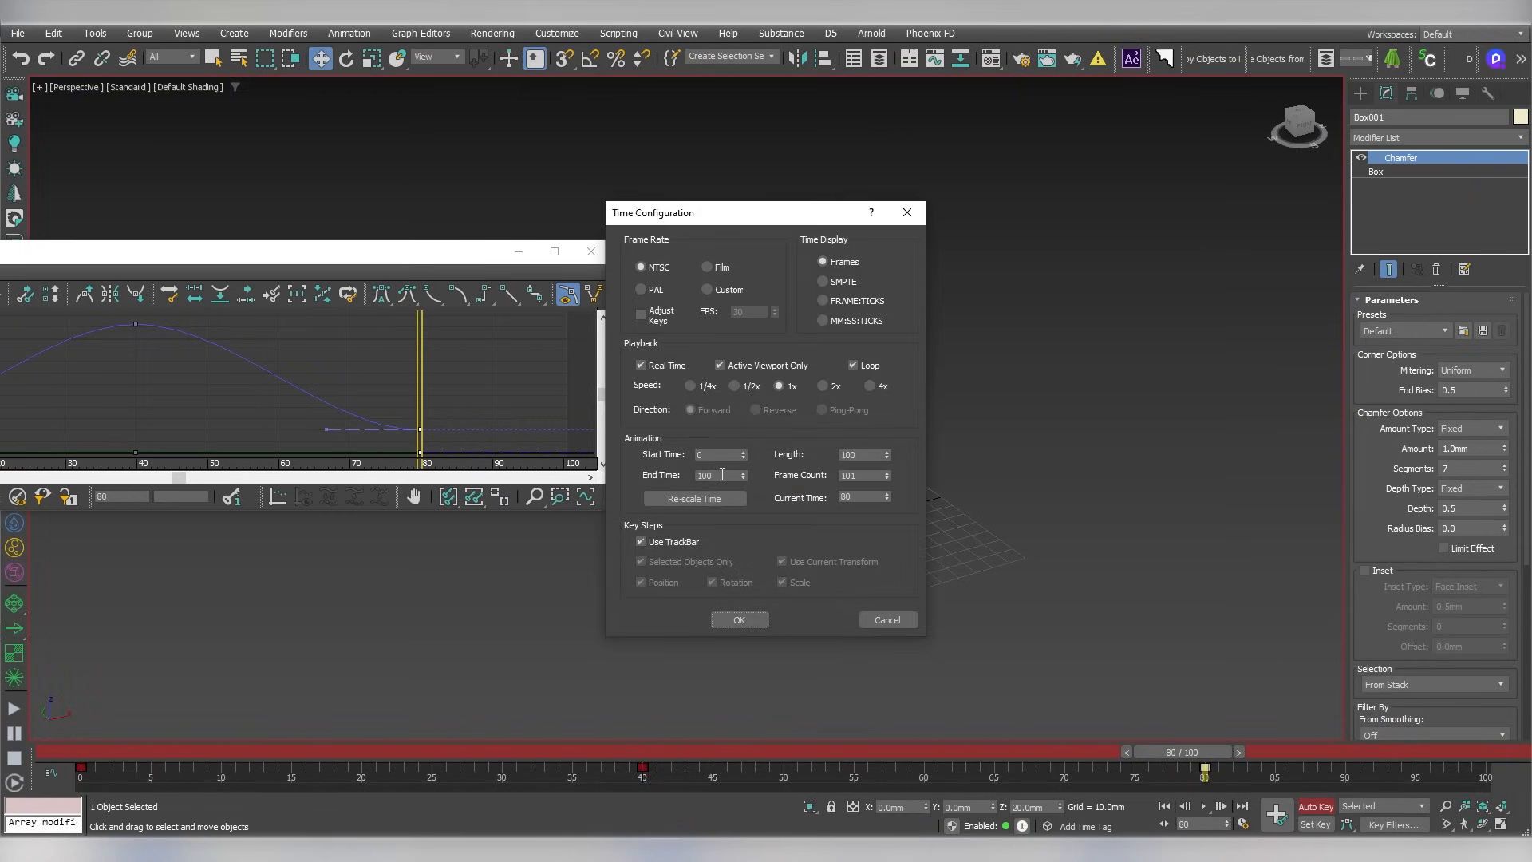
type("80")
key("Return")
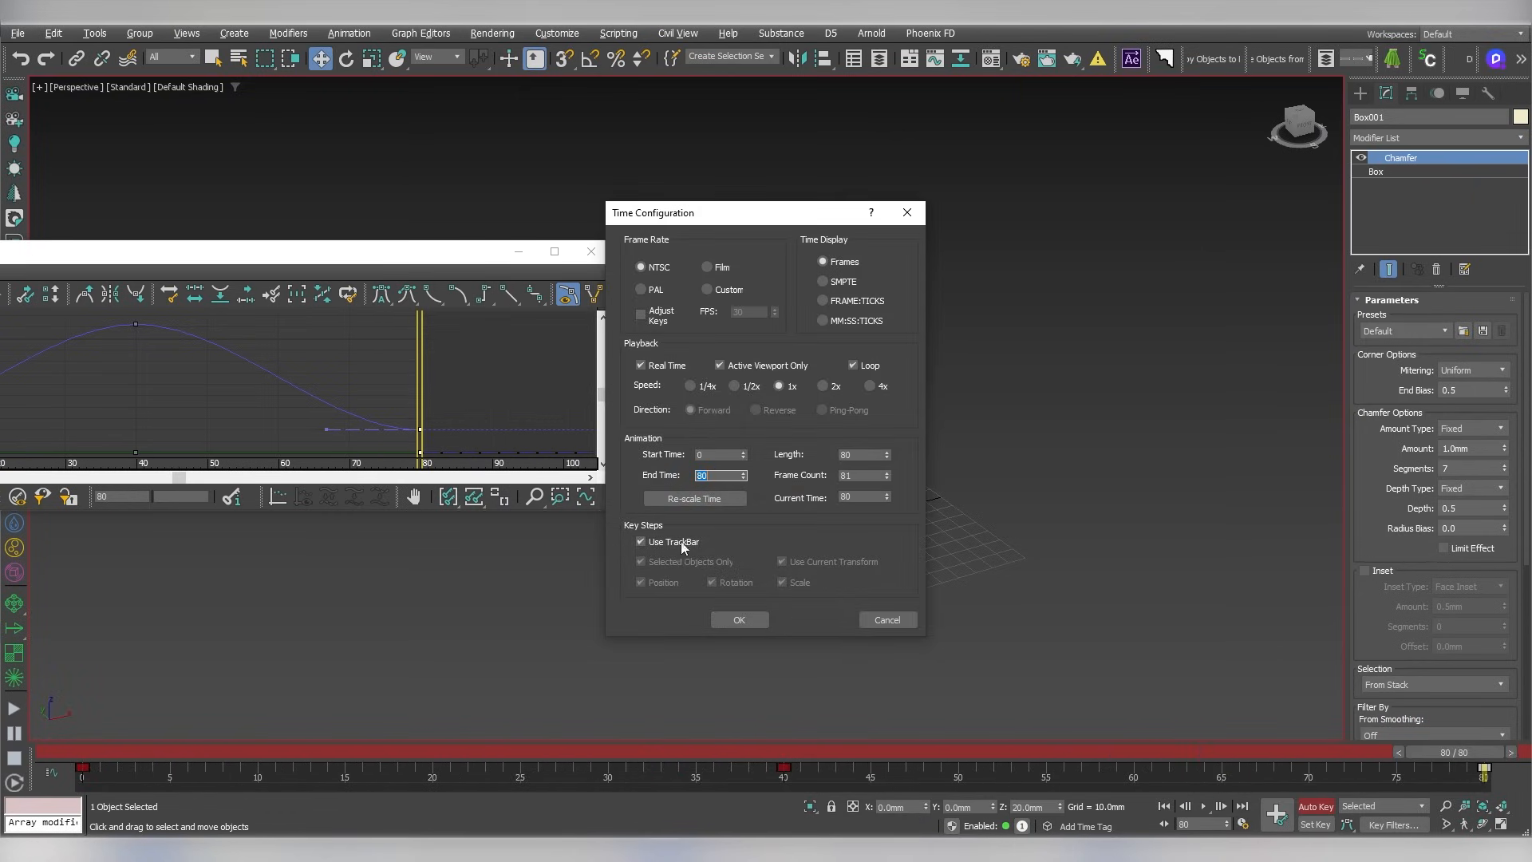
left_click(739, 619)
Play the 80-frame animation from the start and return to frame 0
left_click(1163, 805)
left_click(1203, 807)
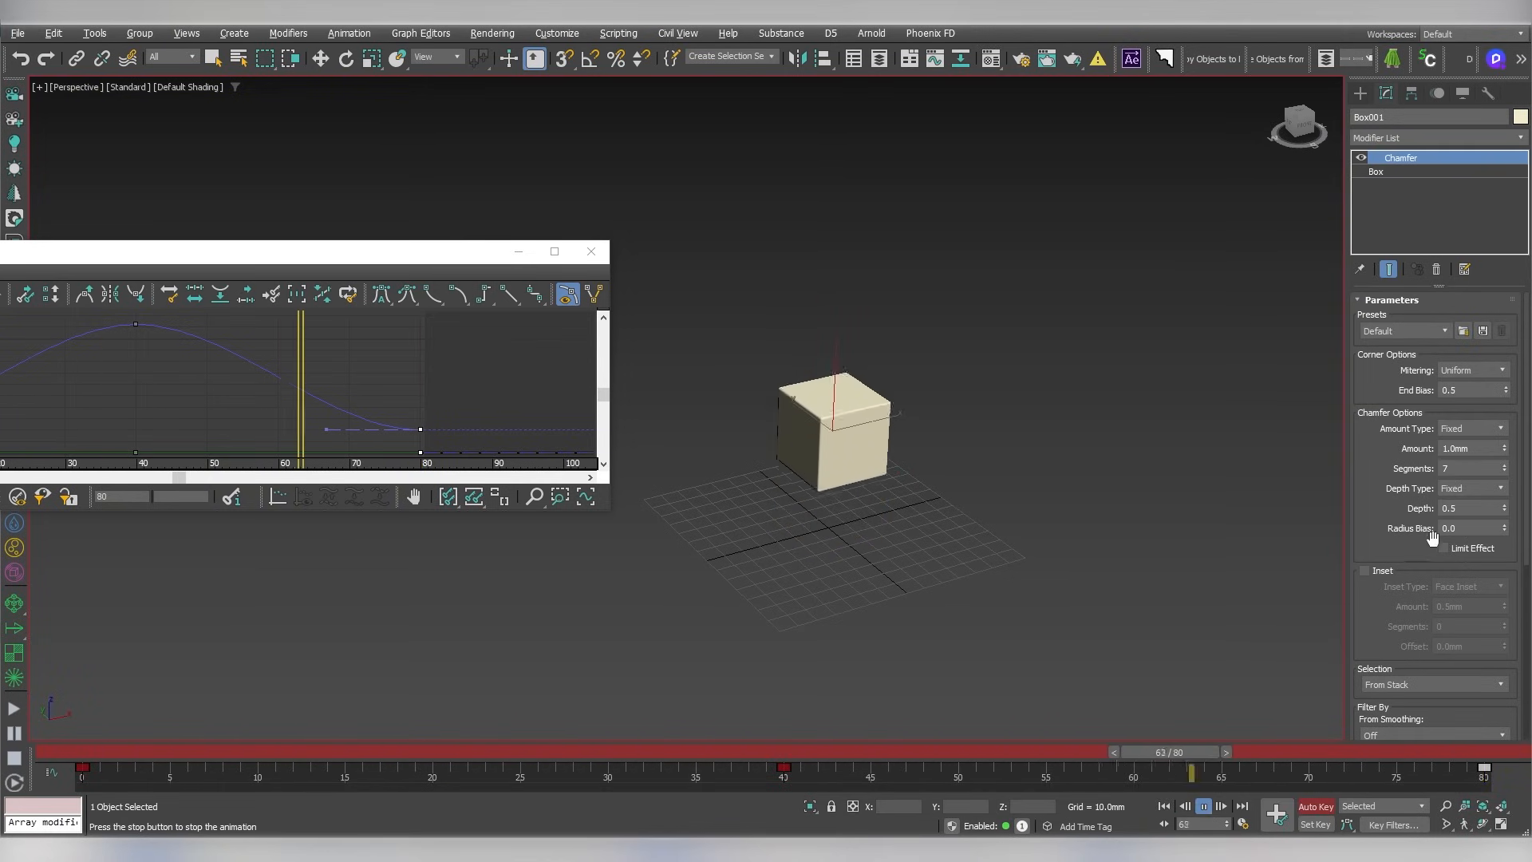
left_click(1164, 806)
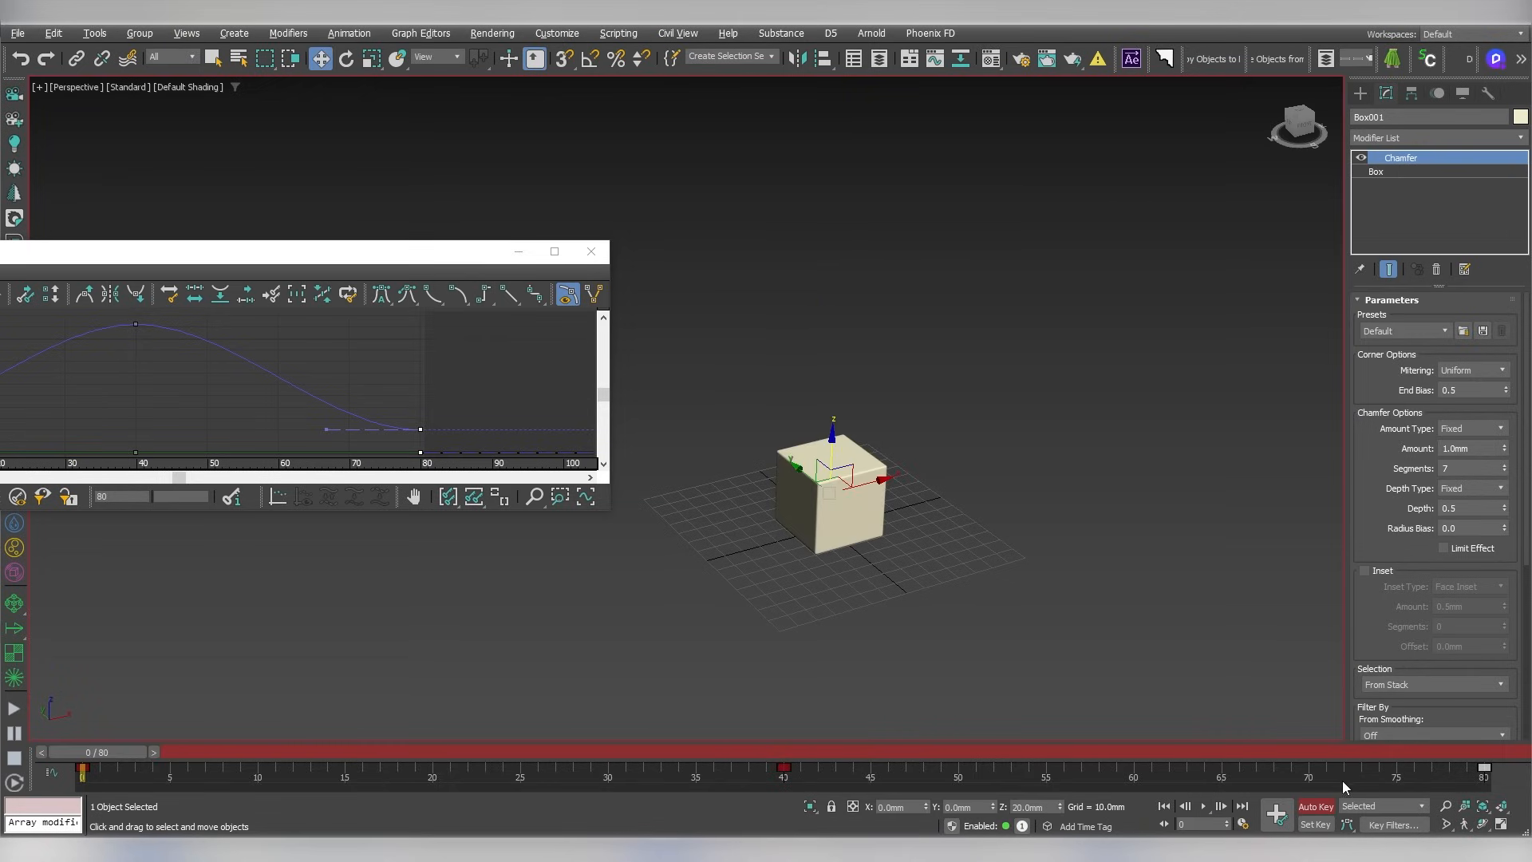
Select all of the box's keys at frames 0, 40 and 80 and lengthen their tangents in the Curve Editor
left_click_drag(1503, 780, 68, 786)
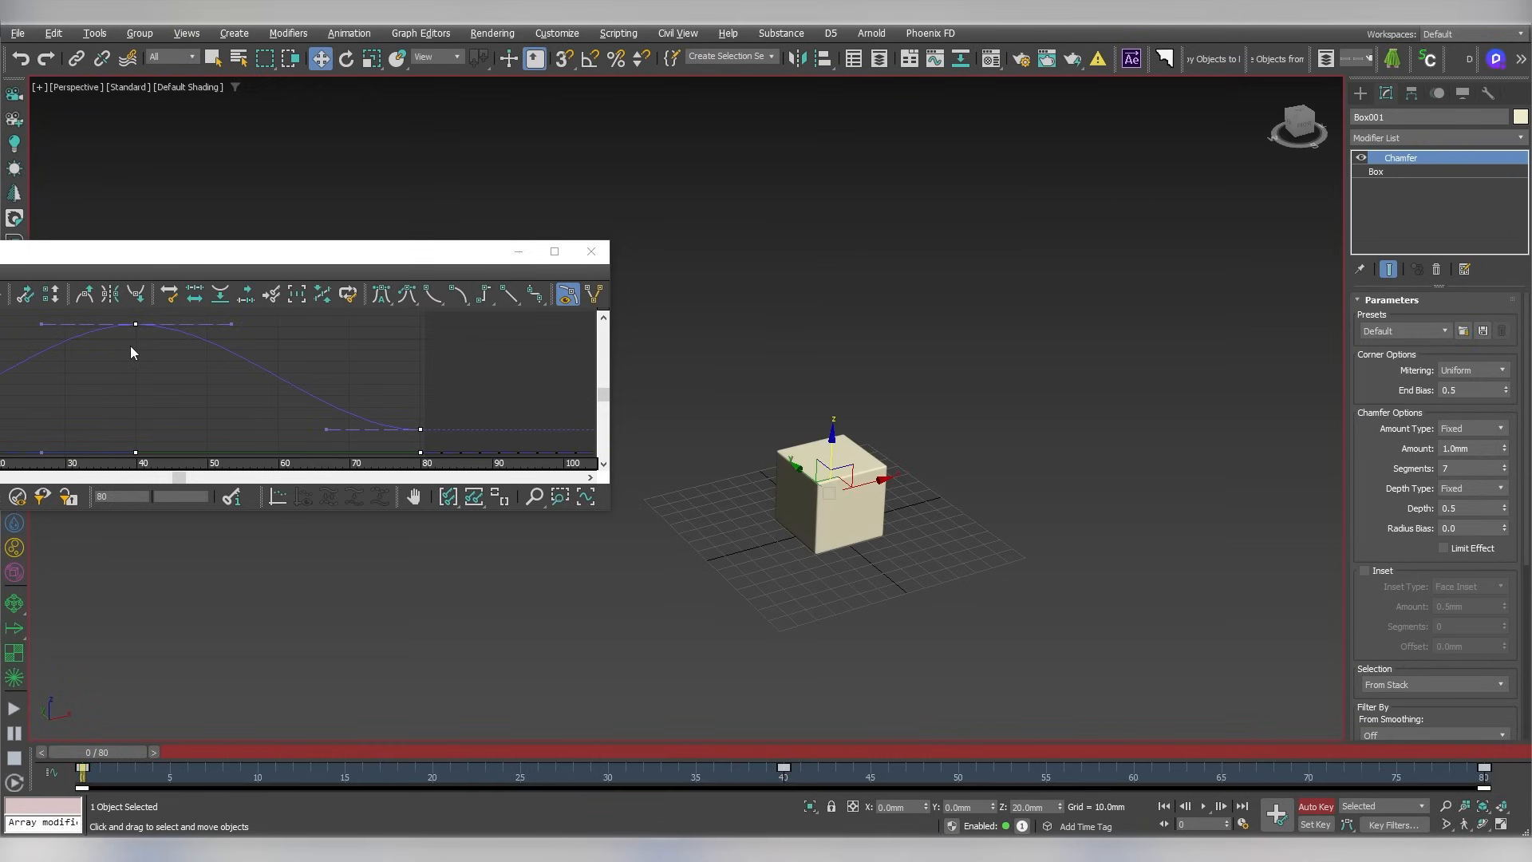
left_click_drag(262, 260, 337, 230)
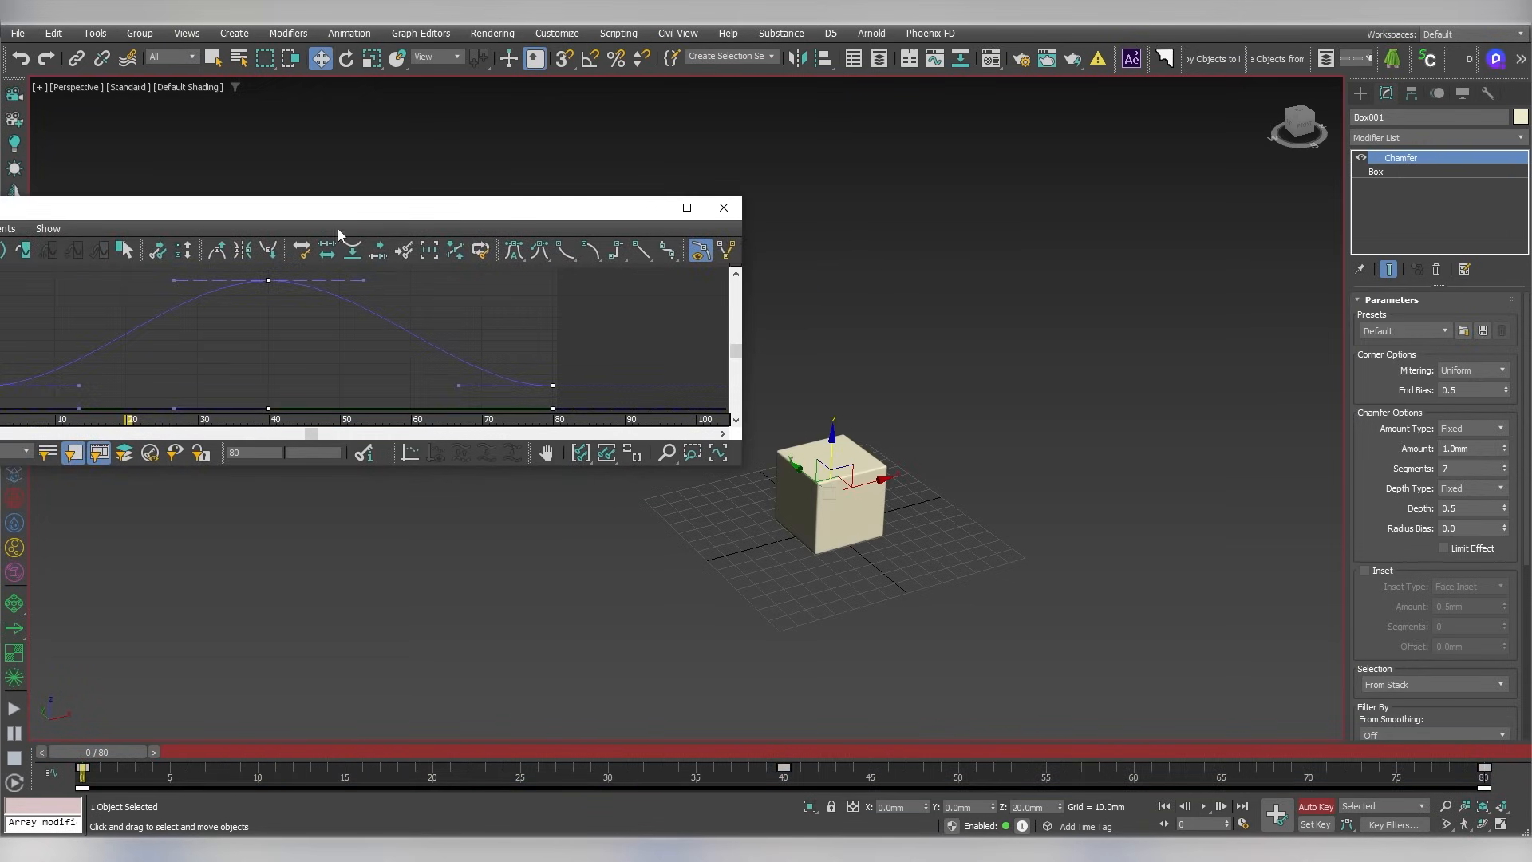
left_click(219, 252)
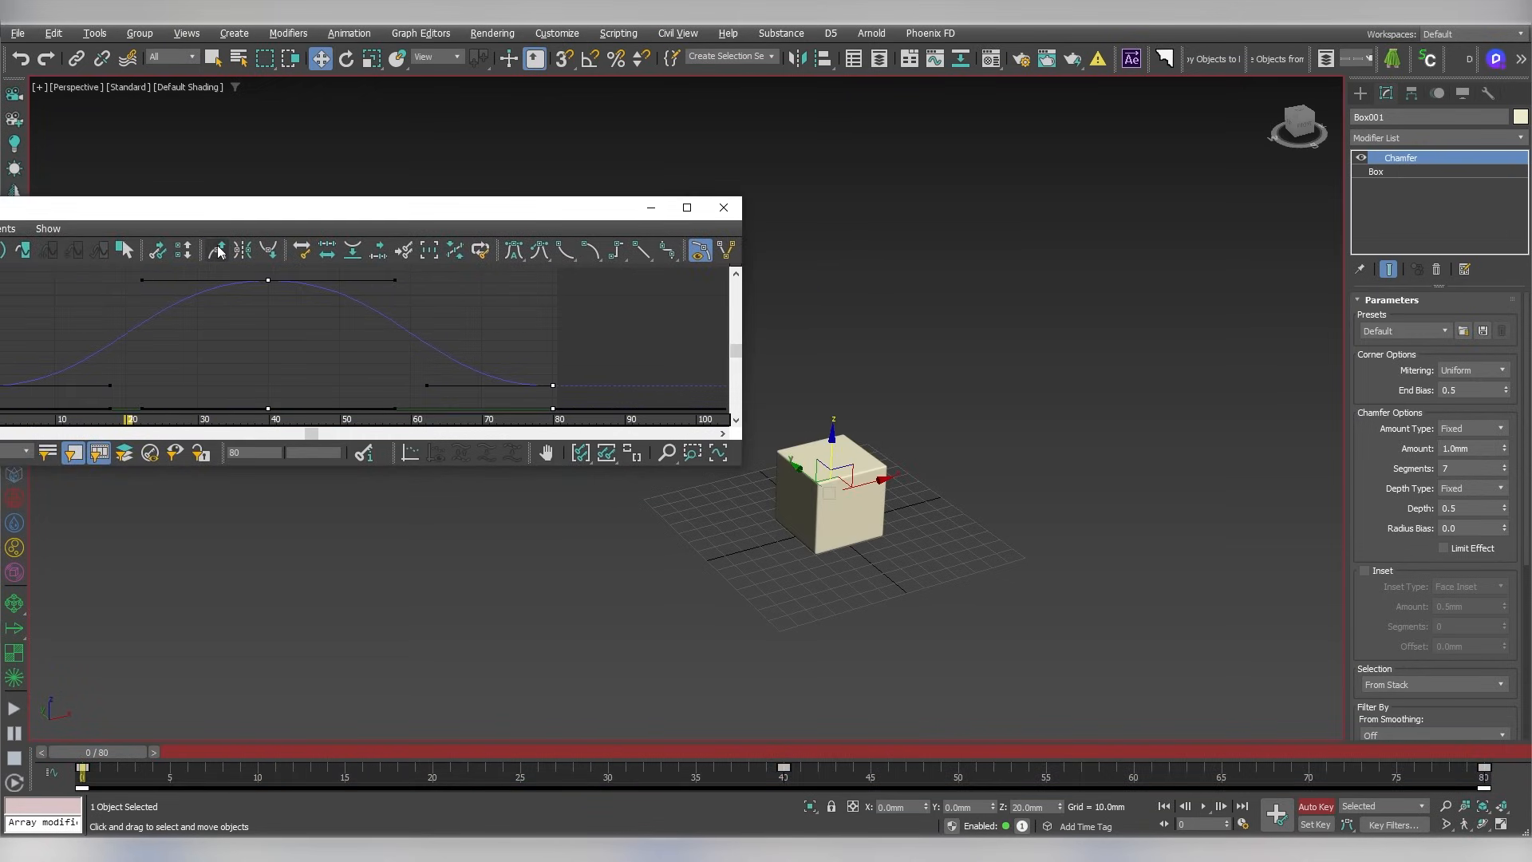
left_click_drag(550, 212, 428, 204)
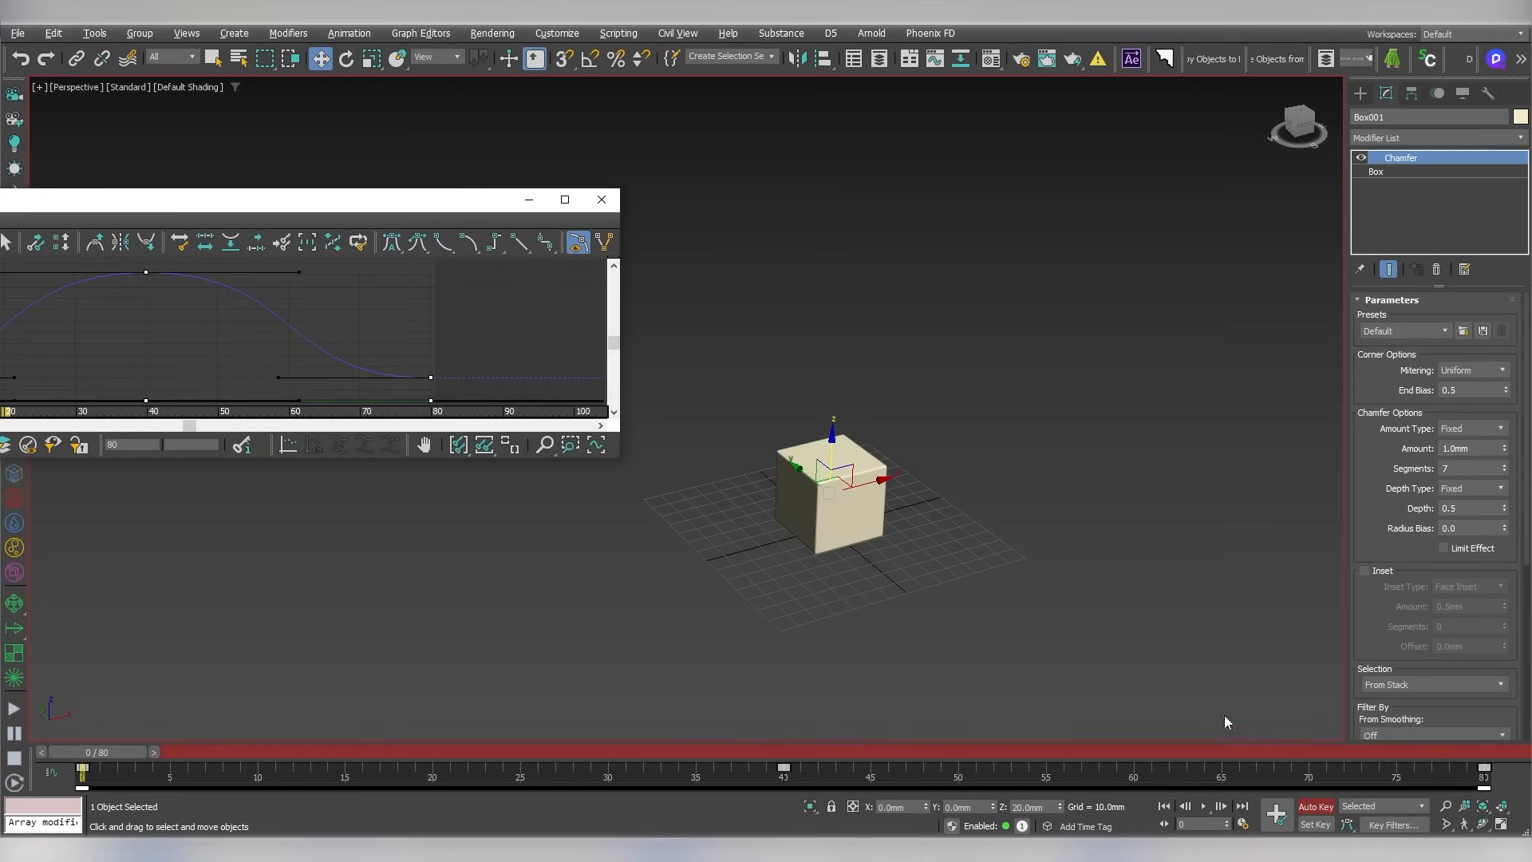
Play the box's rise and fall with the lengthened tangents and stop at frame 80
left_click(1205, 807)
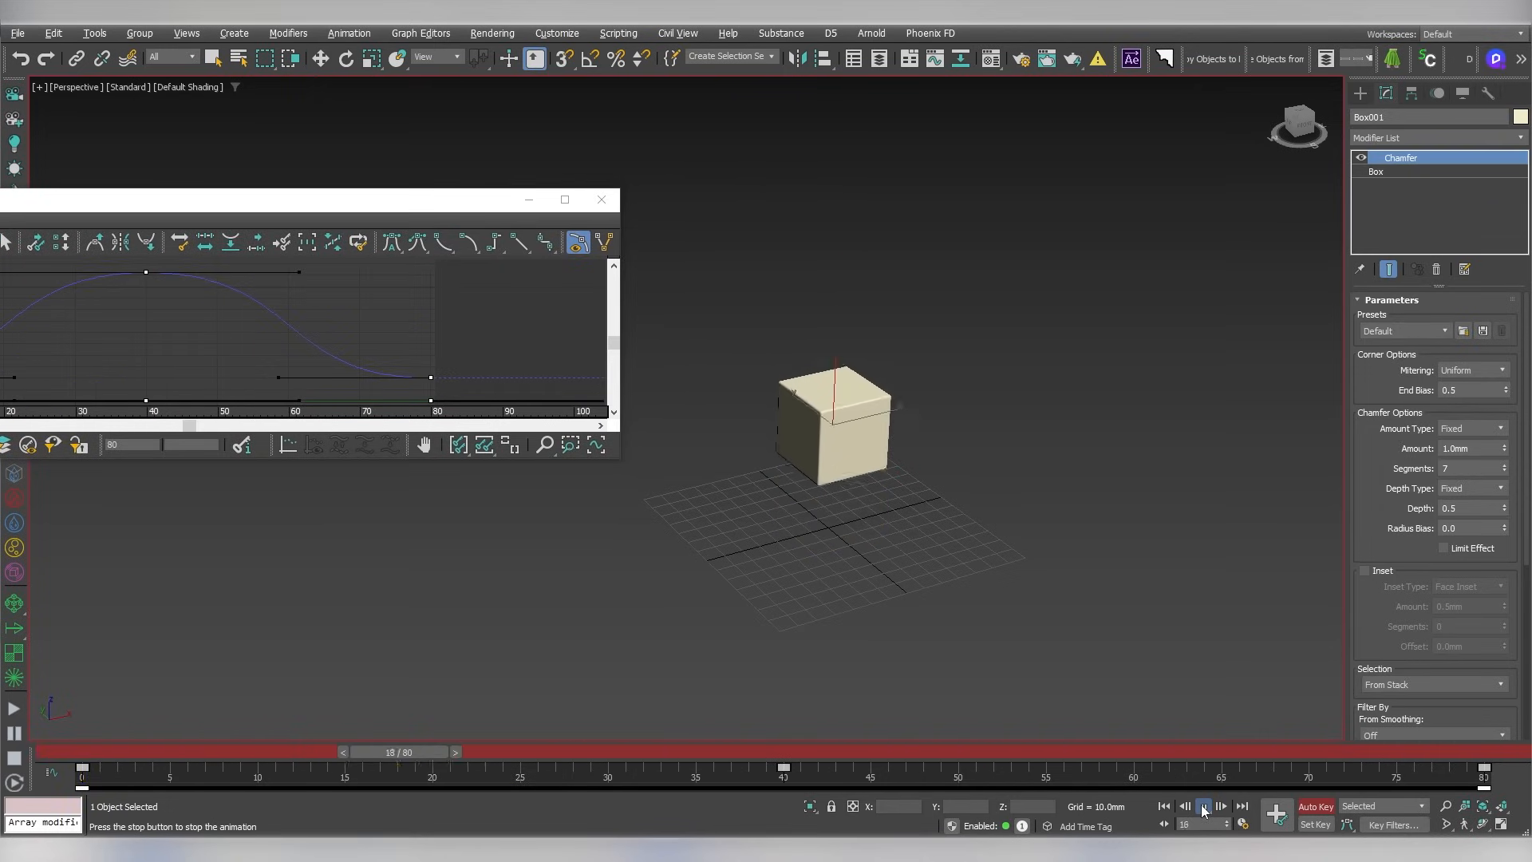
left_click(1205, 807)
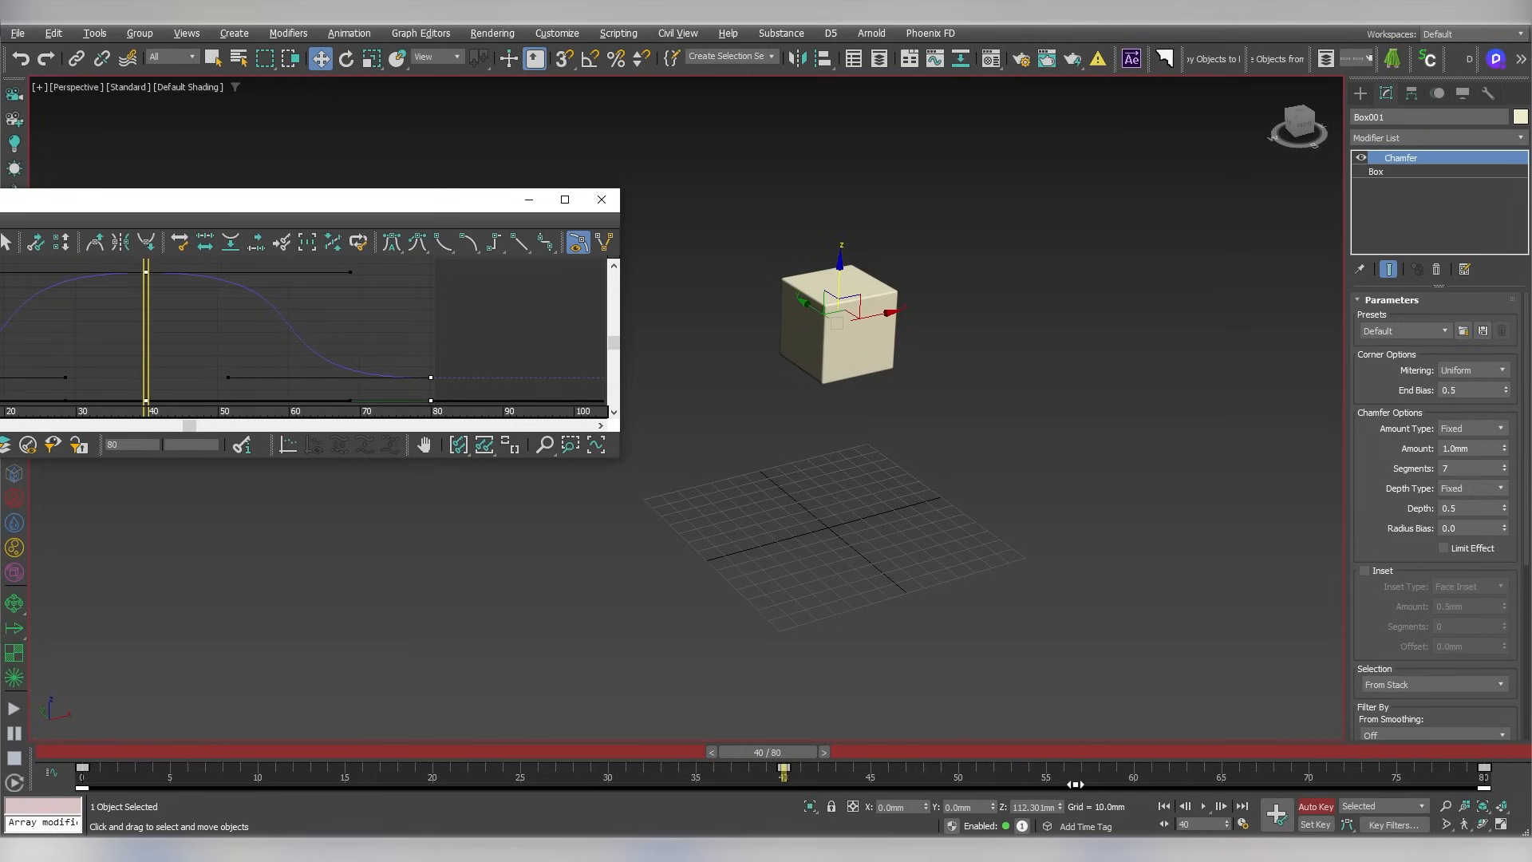
left_click(1203, 806)
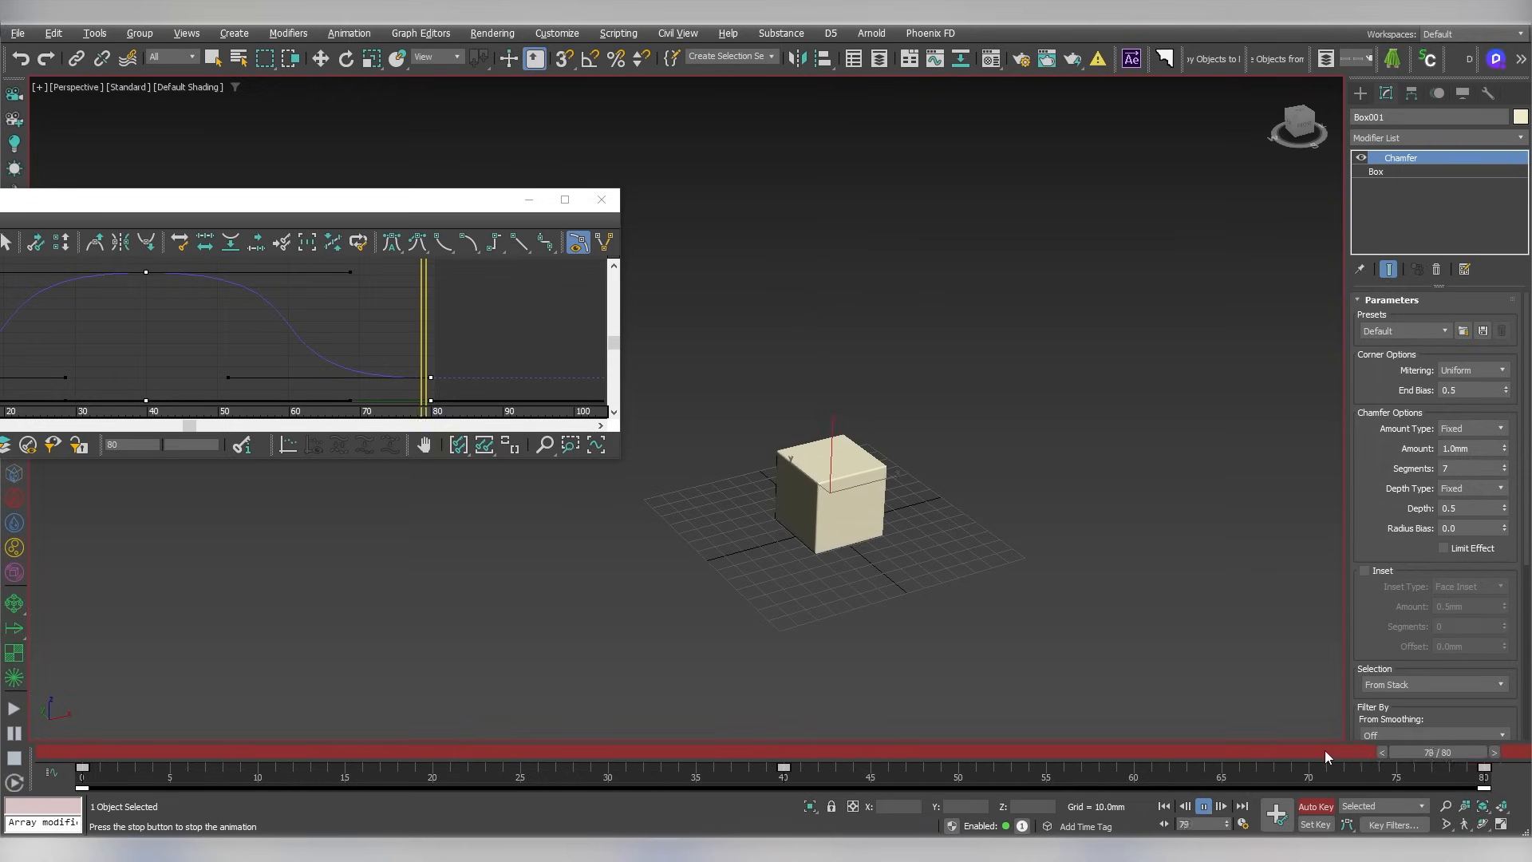
left_click_drag(1324, 751, 1476, 753)
Turn off Auto Key and delete the box's key at frame 80, leaving the time at frame 40
left_click(1311, 805)
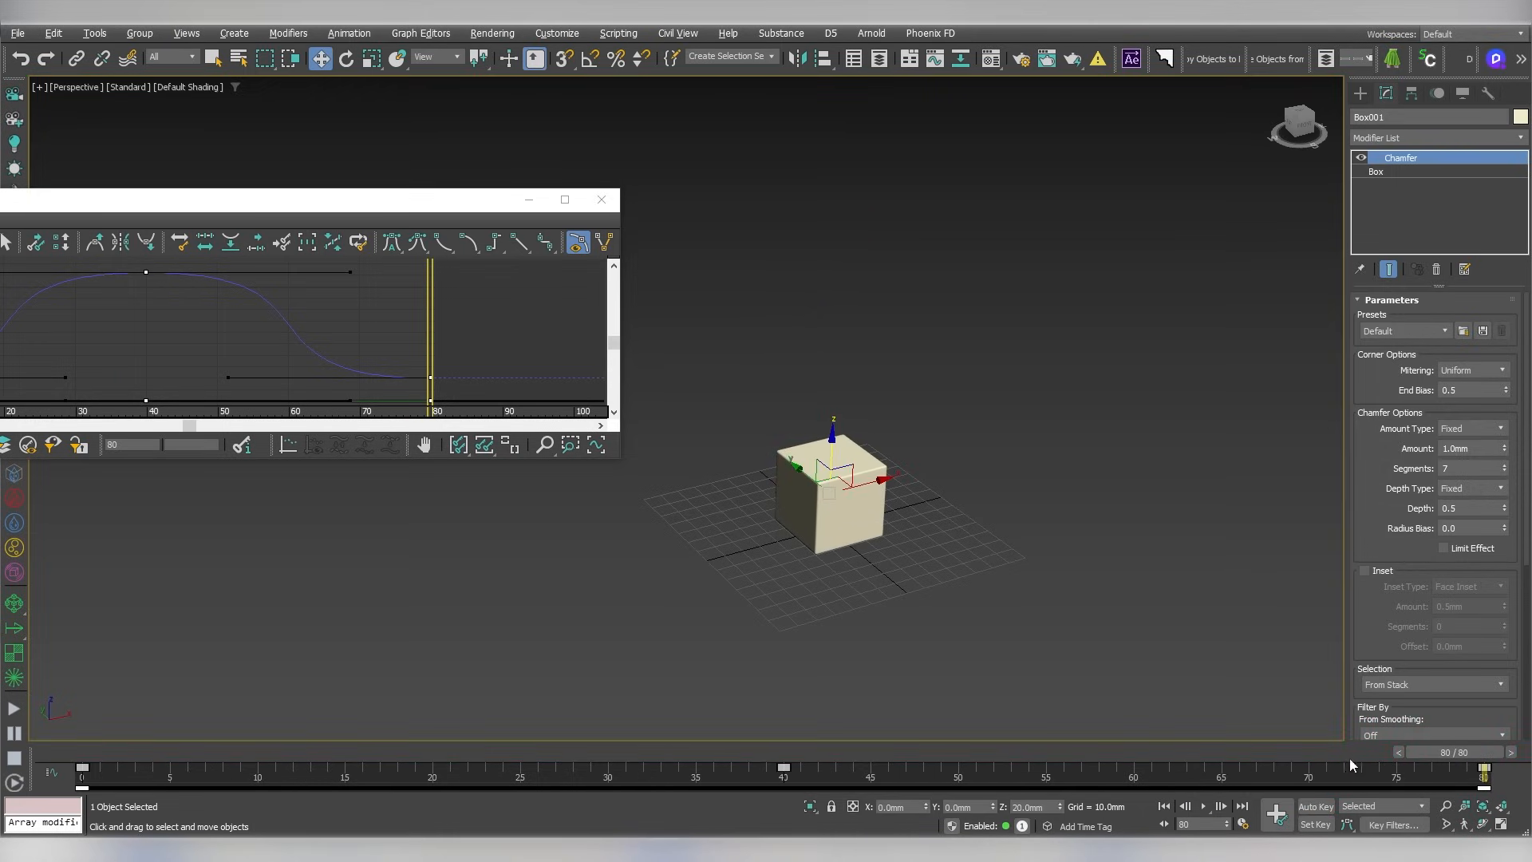
left_click_drag(1454, 751, 767, 751)
key("Delete")
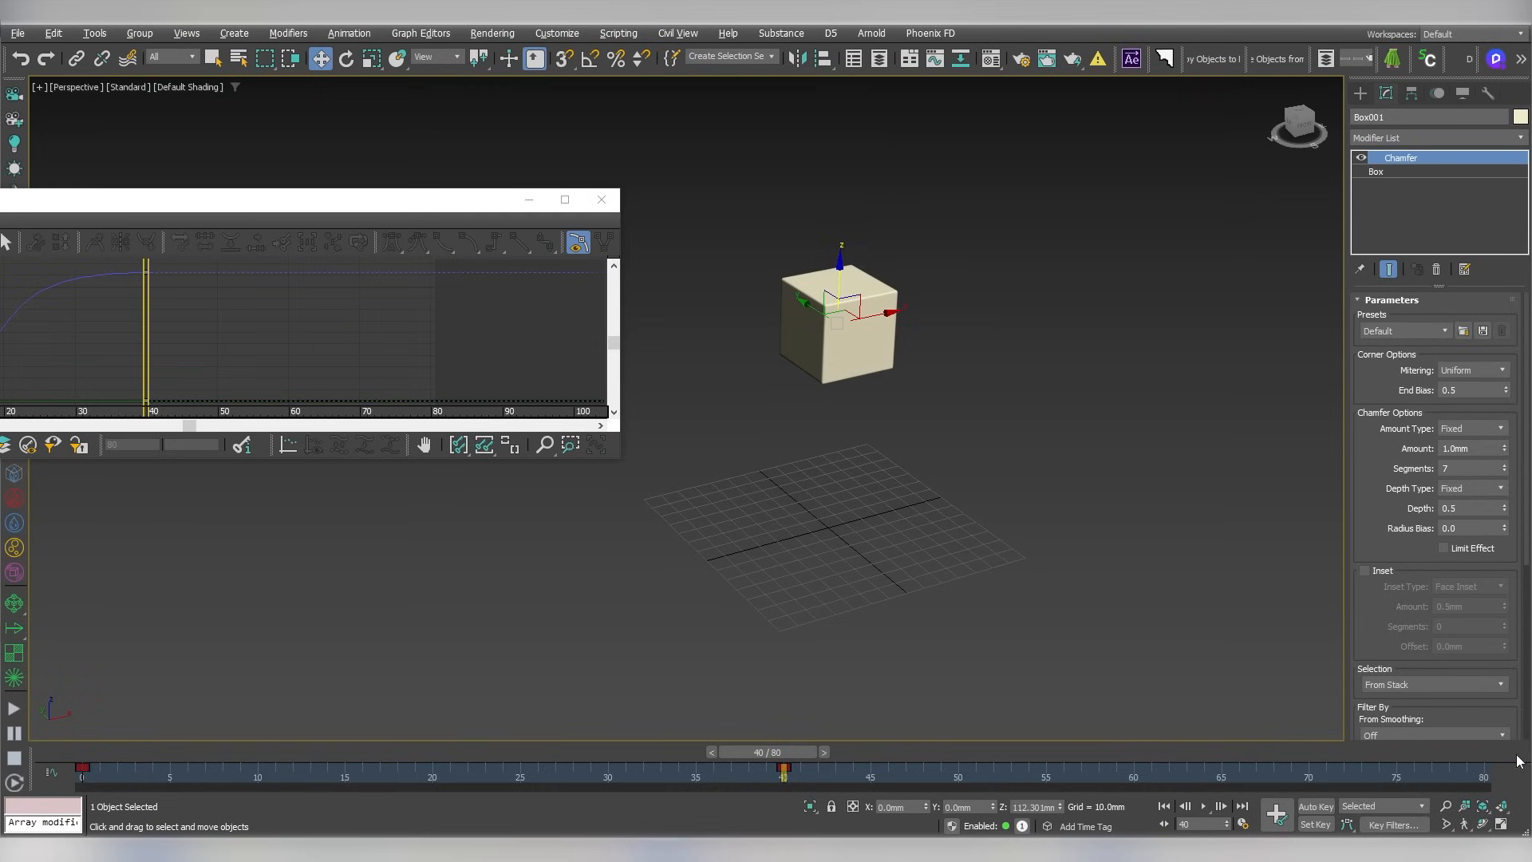
With Auto Key and angle snap on at frame 40, rotate the box about 90 degrees around its Y axis and around its Z axis
right_click(876, 366)
left_click(897, 390)
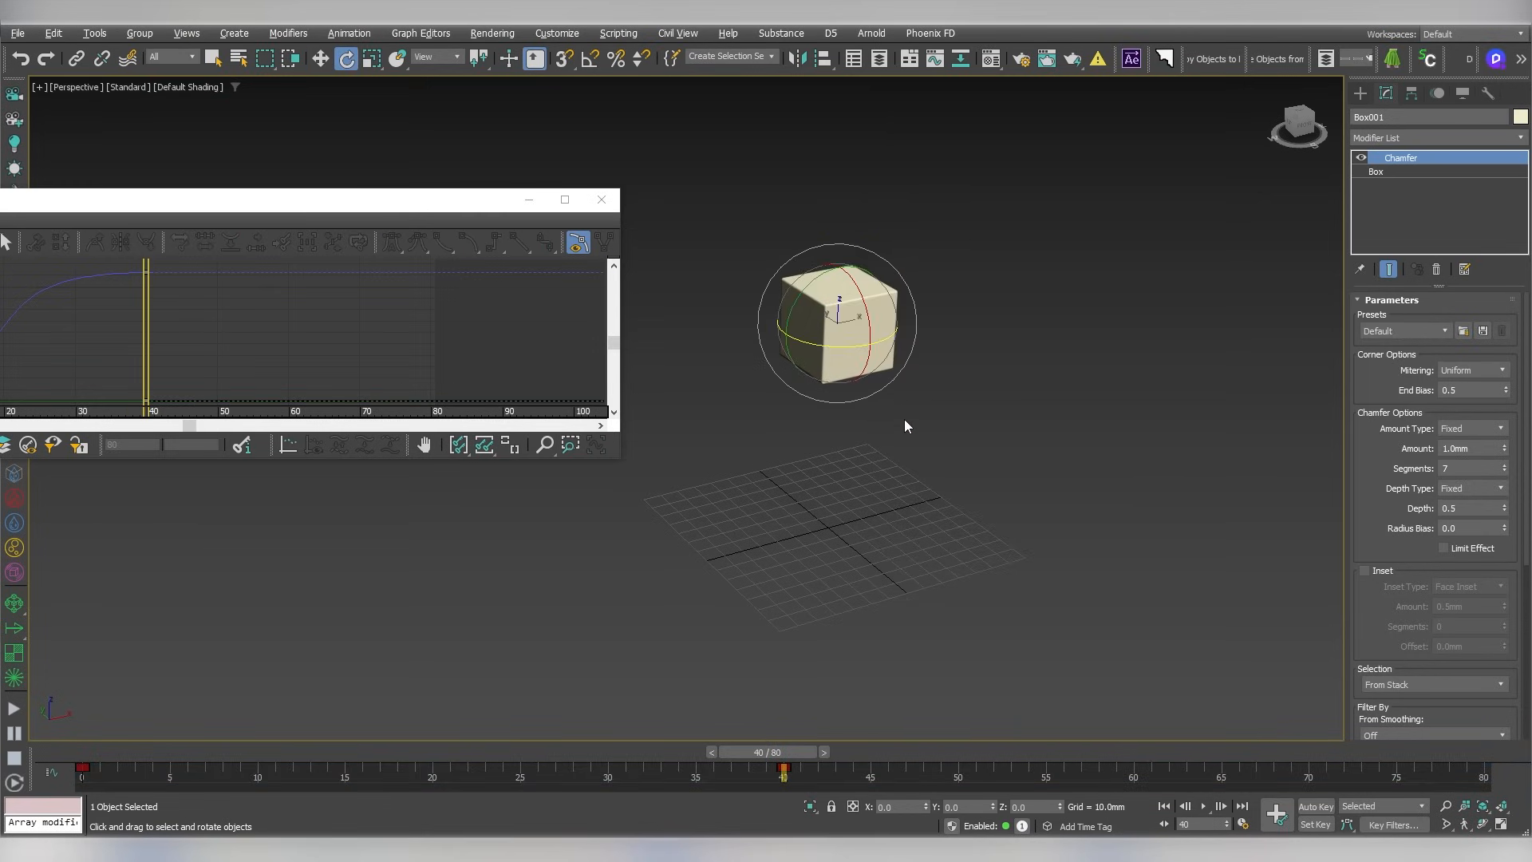
left_click_drag(790, 749, 159, 772)
left_click(1315, 806)
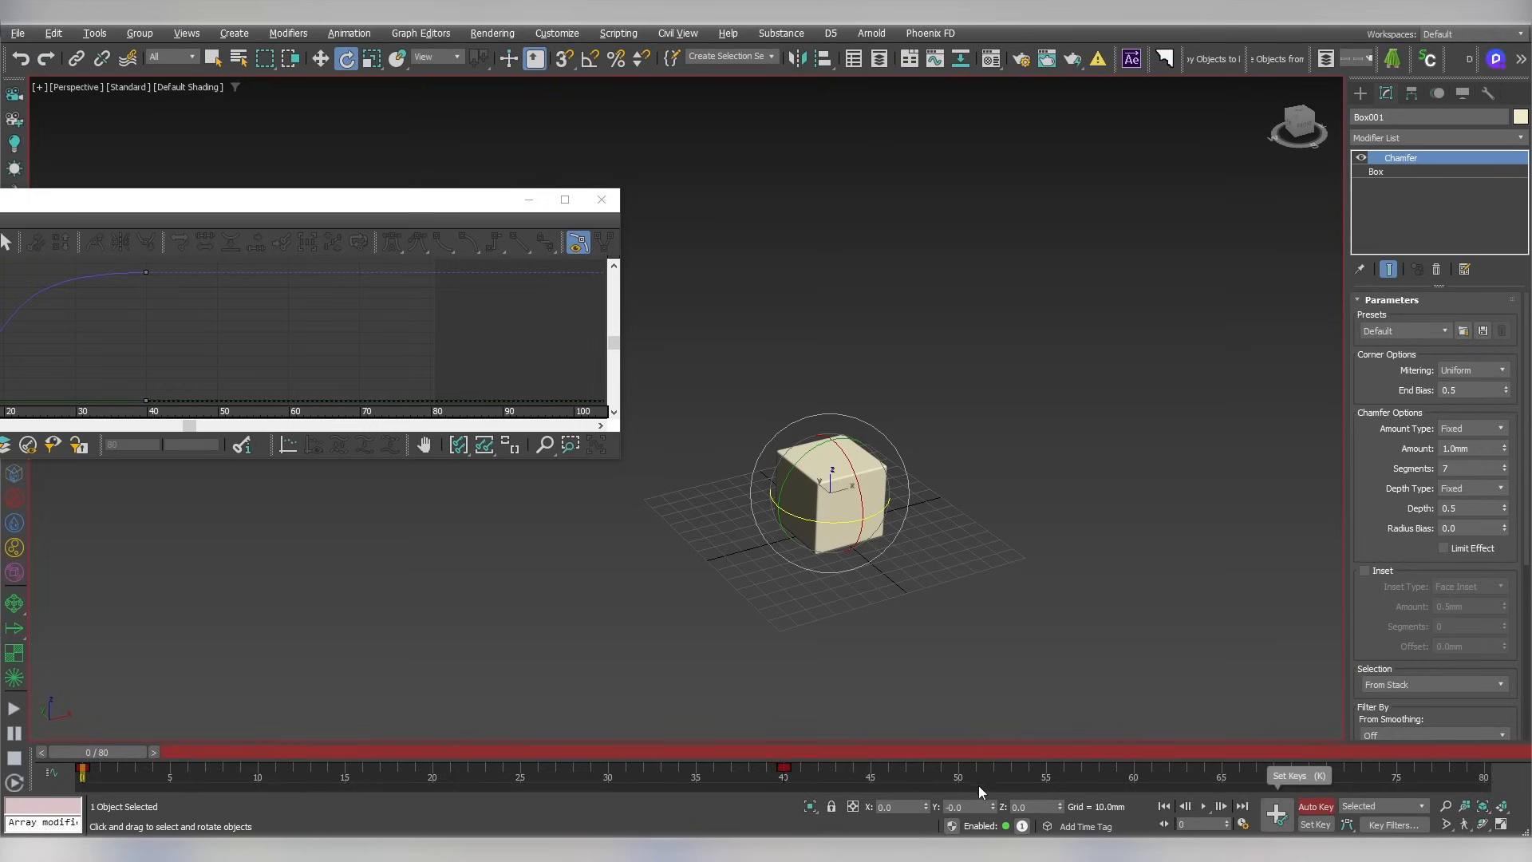
mouse_move(765, 750)
left_mouse_down()
mouse_move(801, 753)
mouse_move(788, 753)
left_mouse_up()
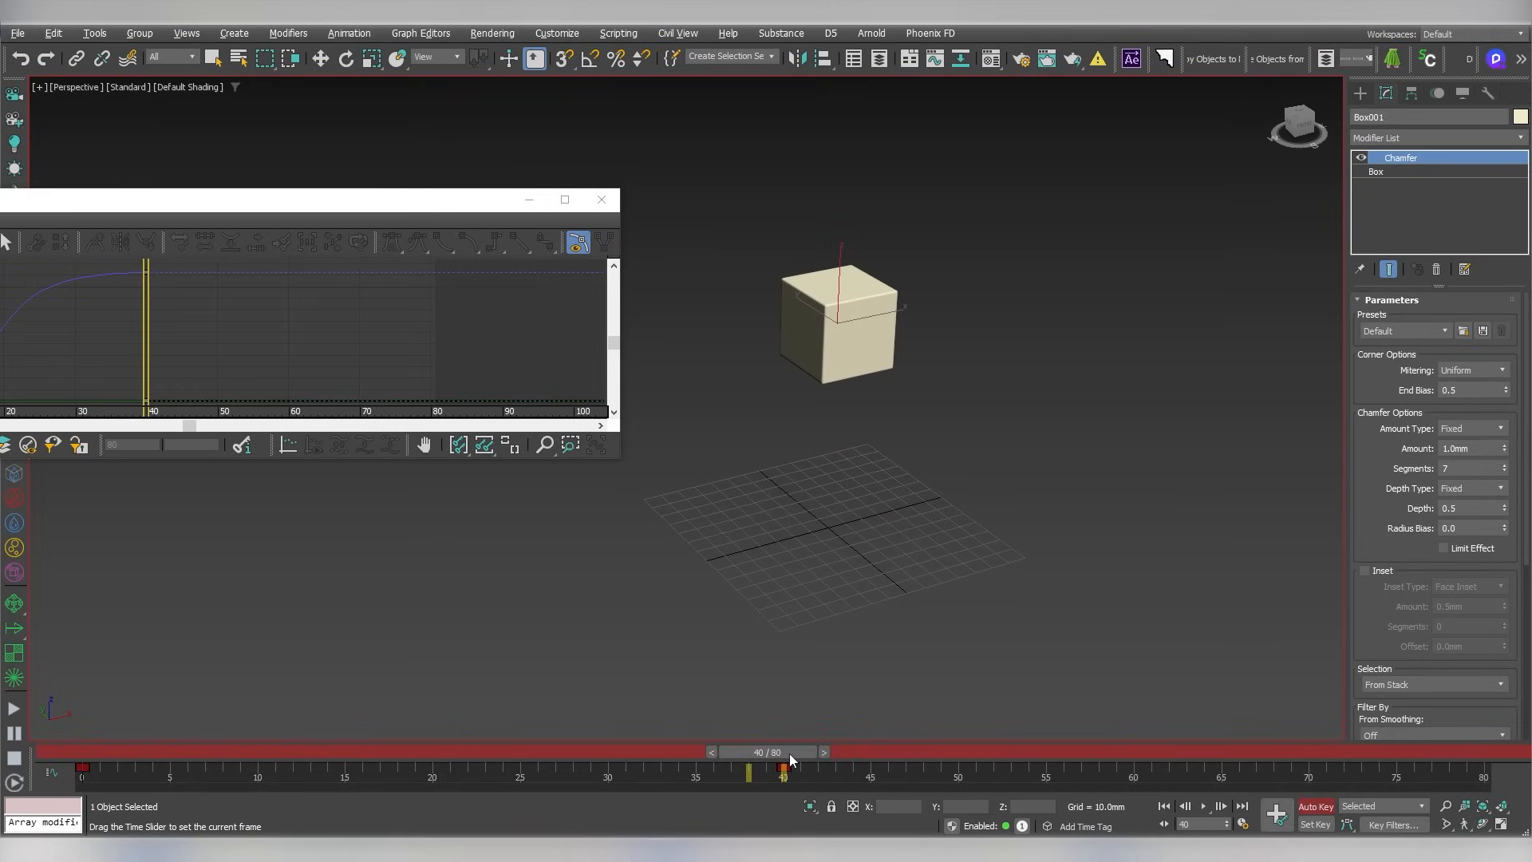
left_click(580, 64)
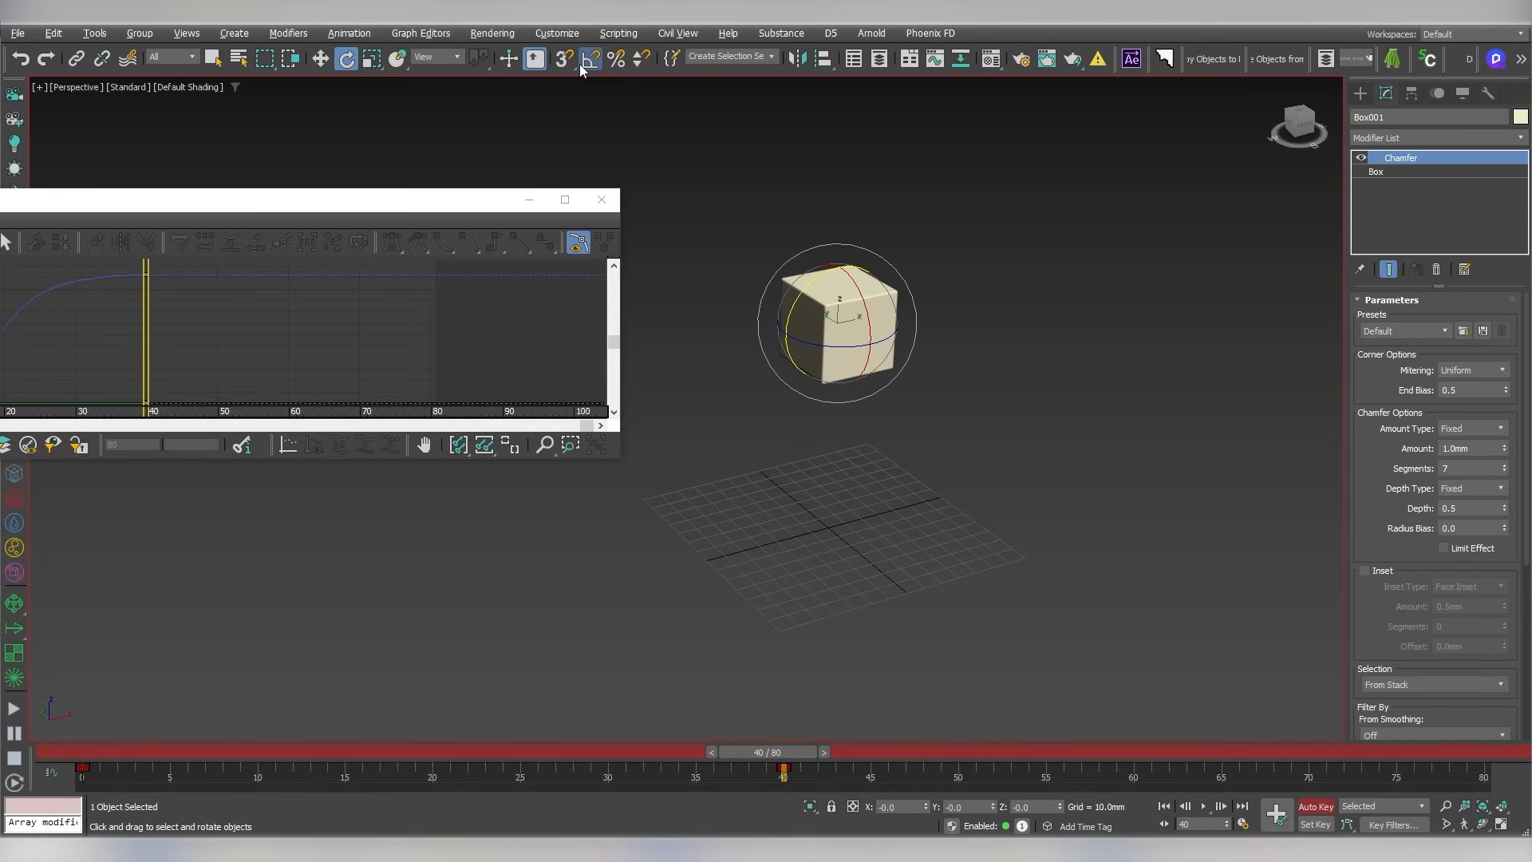
left_click_drag(806, 291, 899, 278)
left_click_drag(831, 345, 901, 343)
Play the box's rising and rotating animation from frame 0, and return to the start
left_click_drag(796, 750, 92, 752)
left_click(1206, 809)
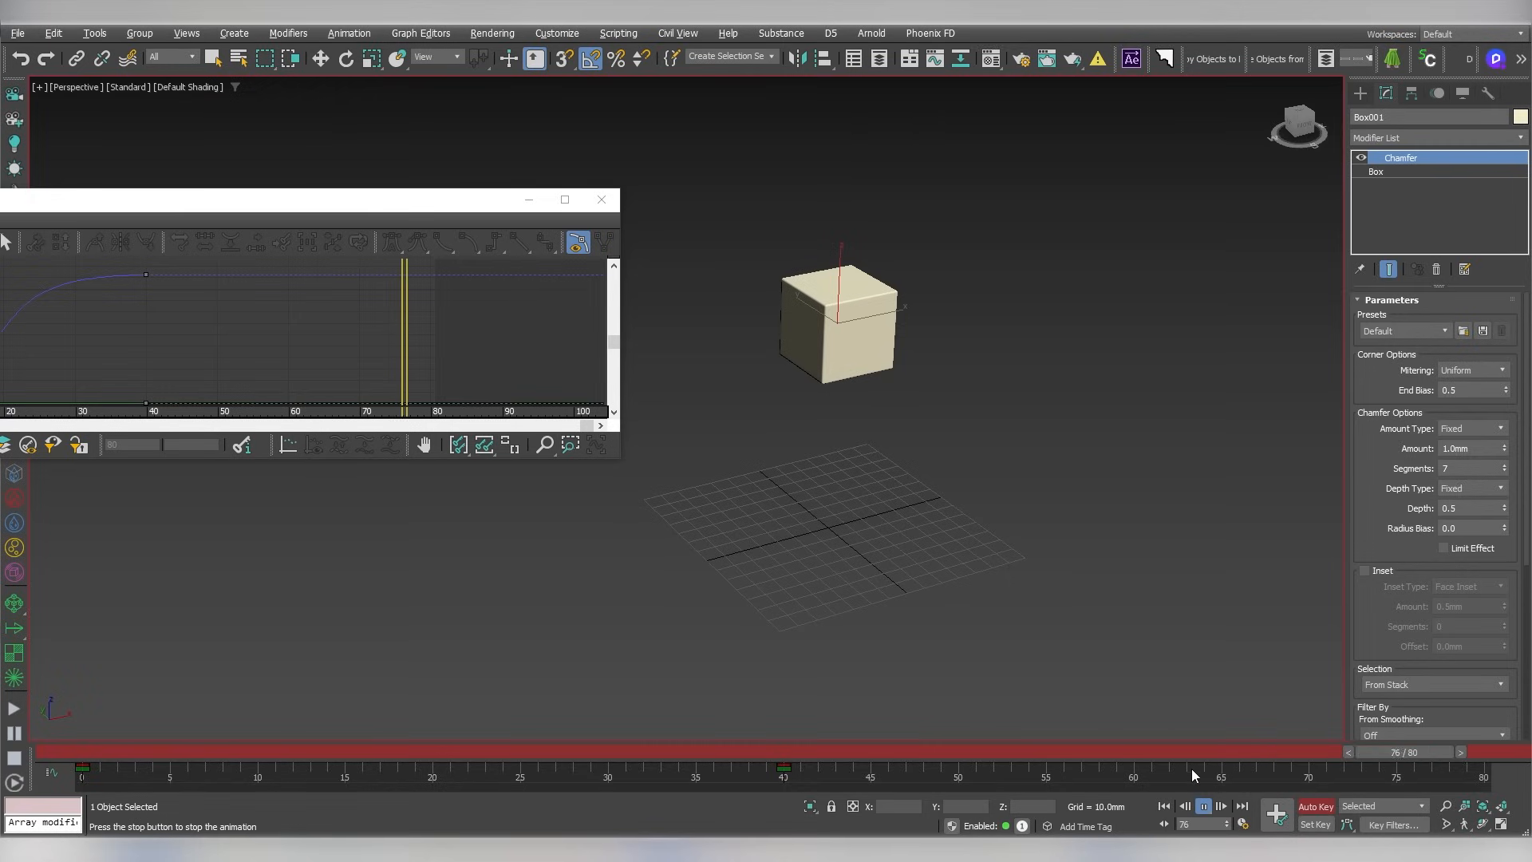
left_click_drag(148, 752, 92, 754)
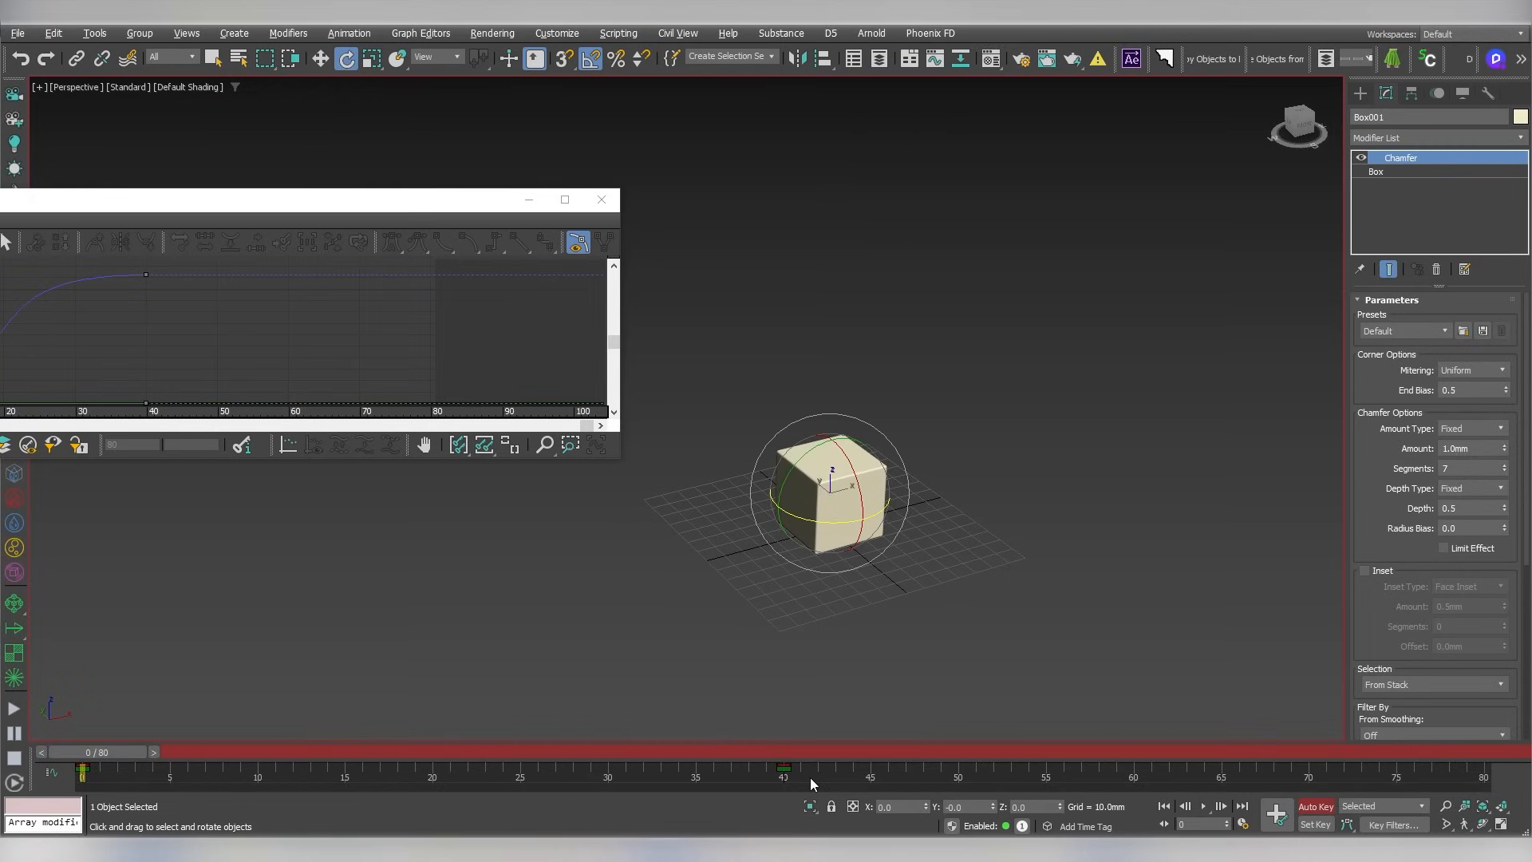
Select the box's keys at frames 0 and 40 and reopen the Curve Editor to load its rotation tracks alongside the position tracks
left_click_drag(811, 784, 36, 807)
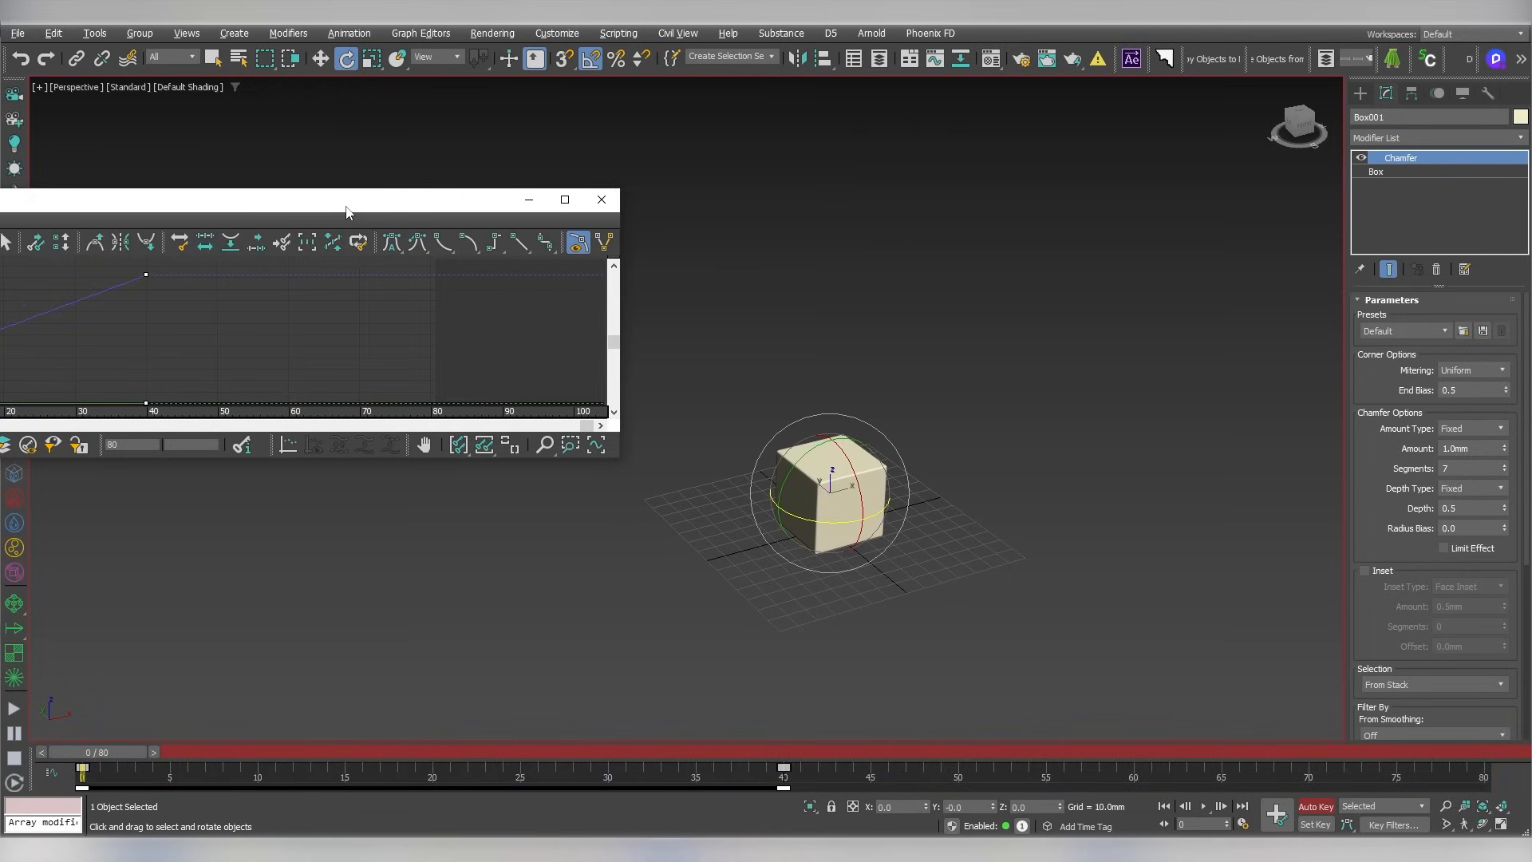
left_click_drag(347, 208, 511, 190)
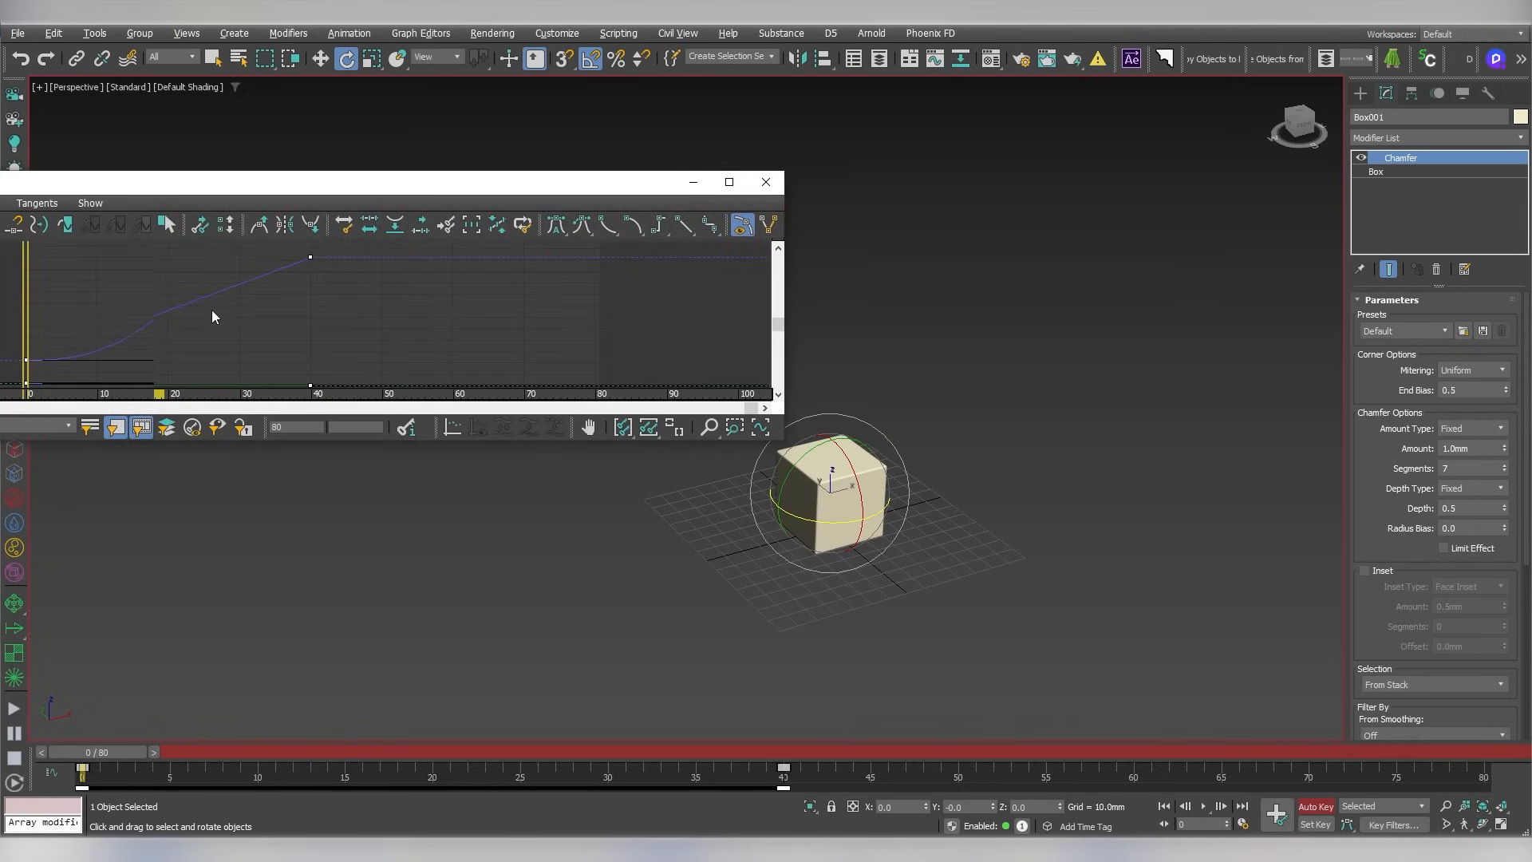
left_click_drag(356, 356, 275, 340)
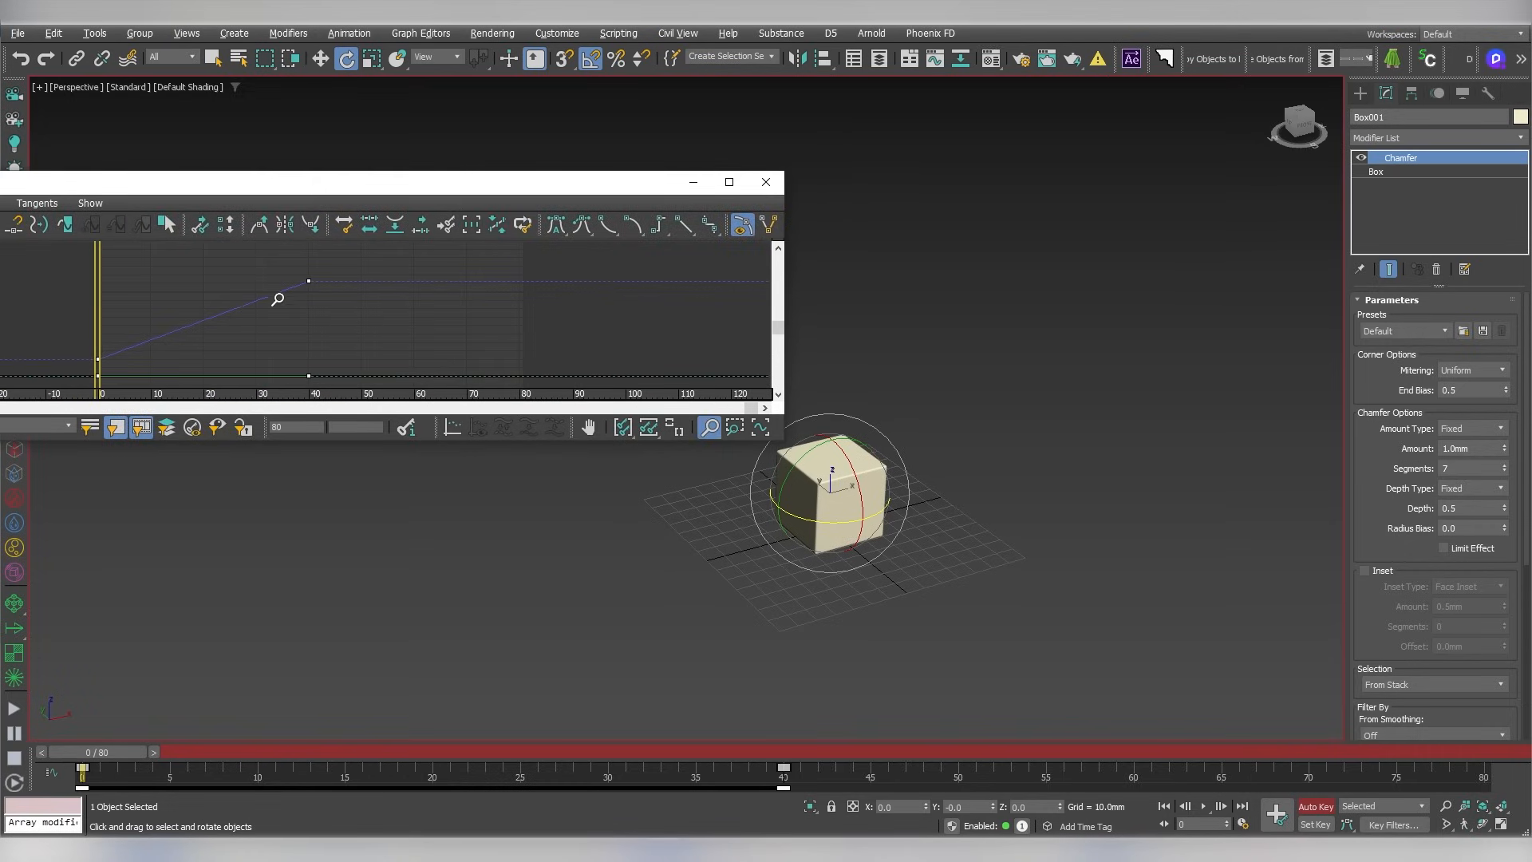
middle_click_drag(277, 299, 359, 254)
left_click_drag(310, 184, 722, 189)
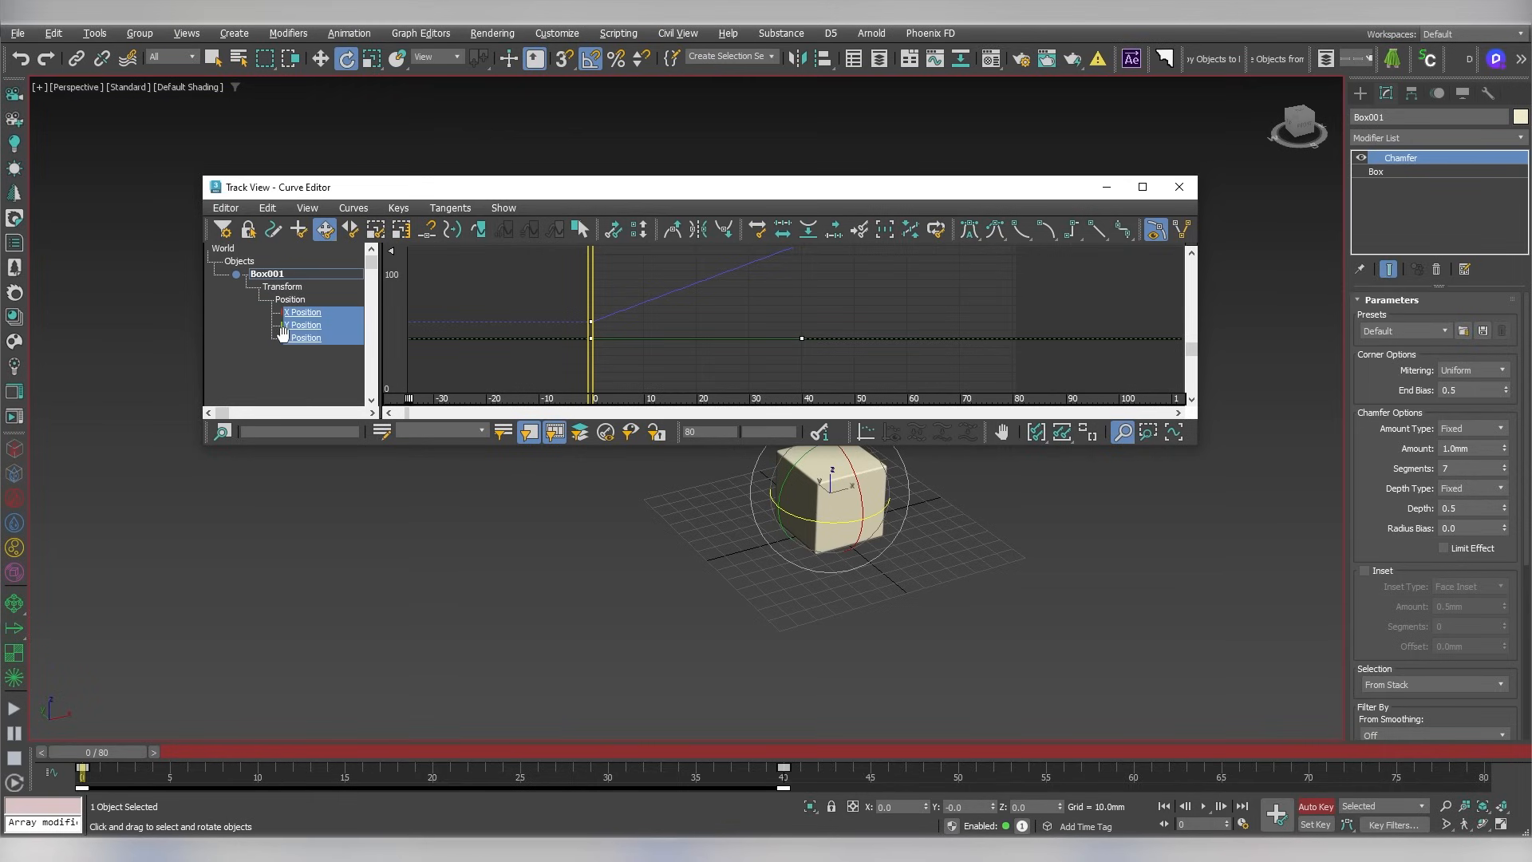
left_click(1180, 189)
right_click(749, 434)
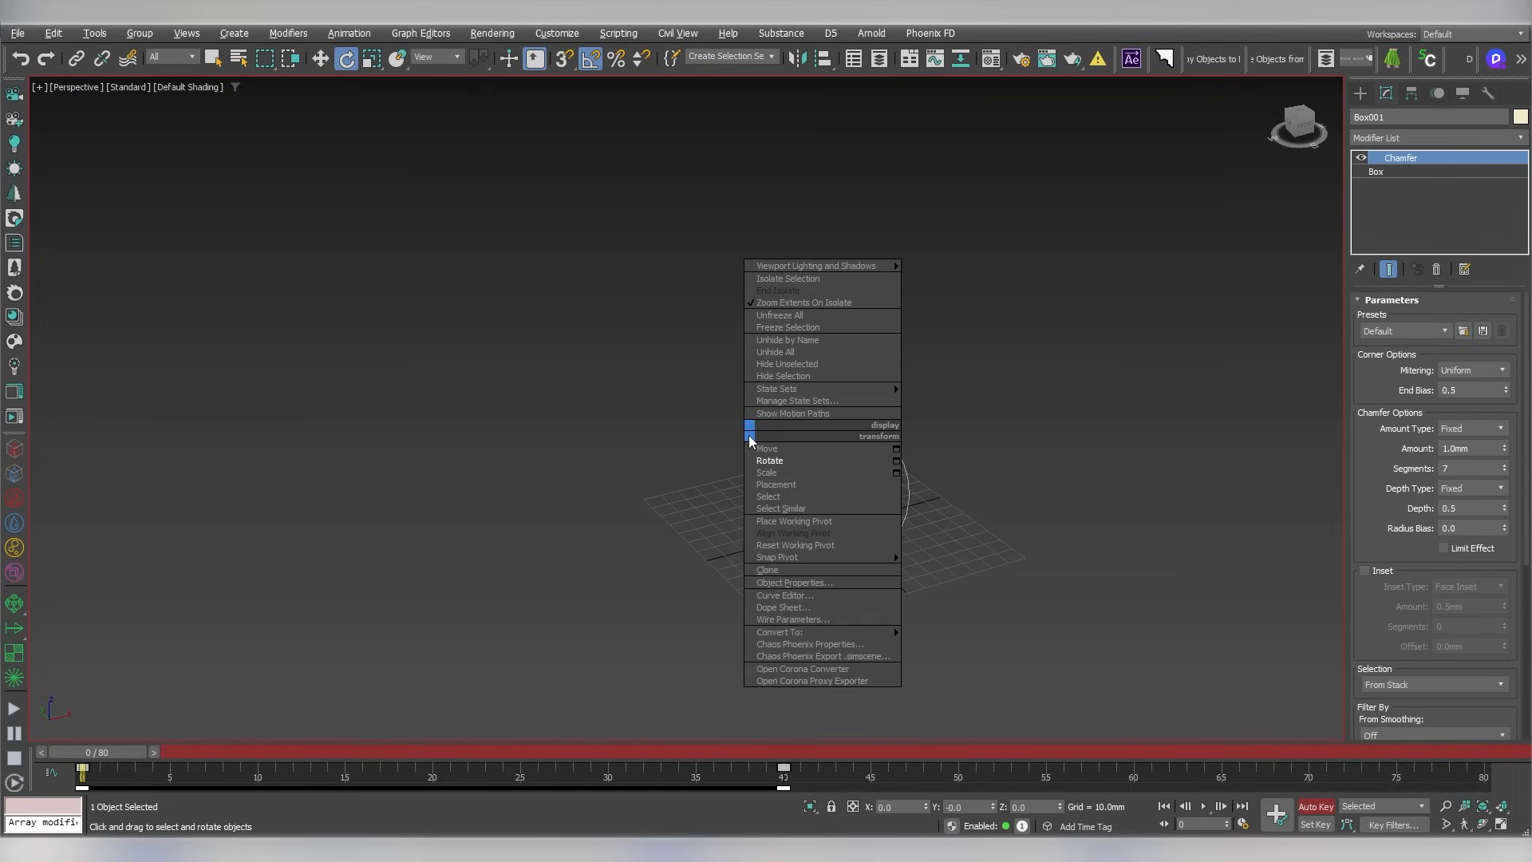
mouse_move(796, 633)
left_click(785, 594)
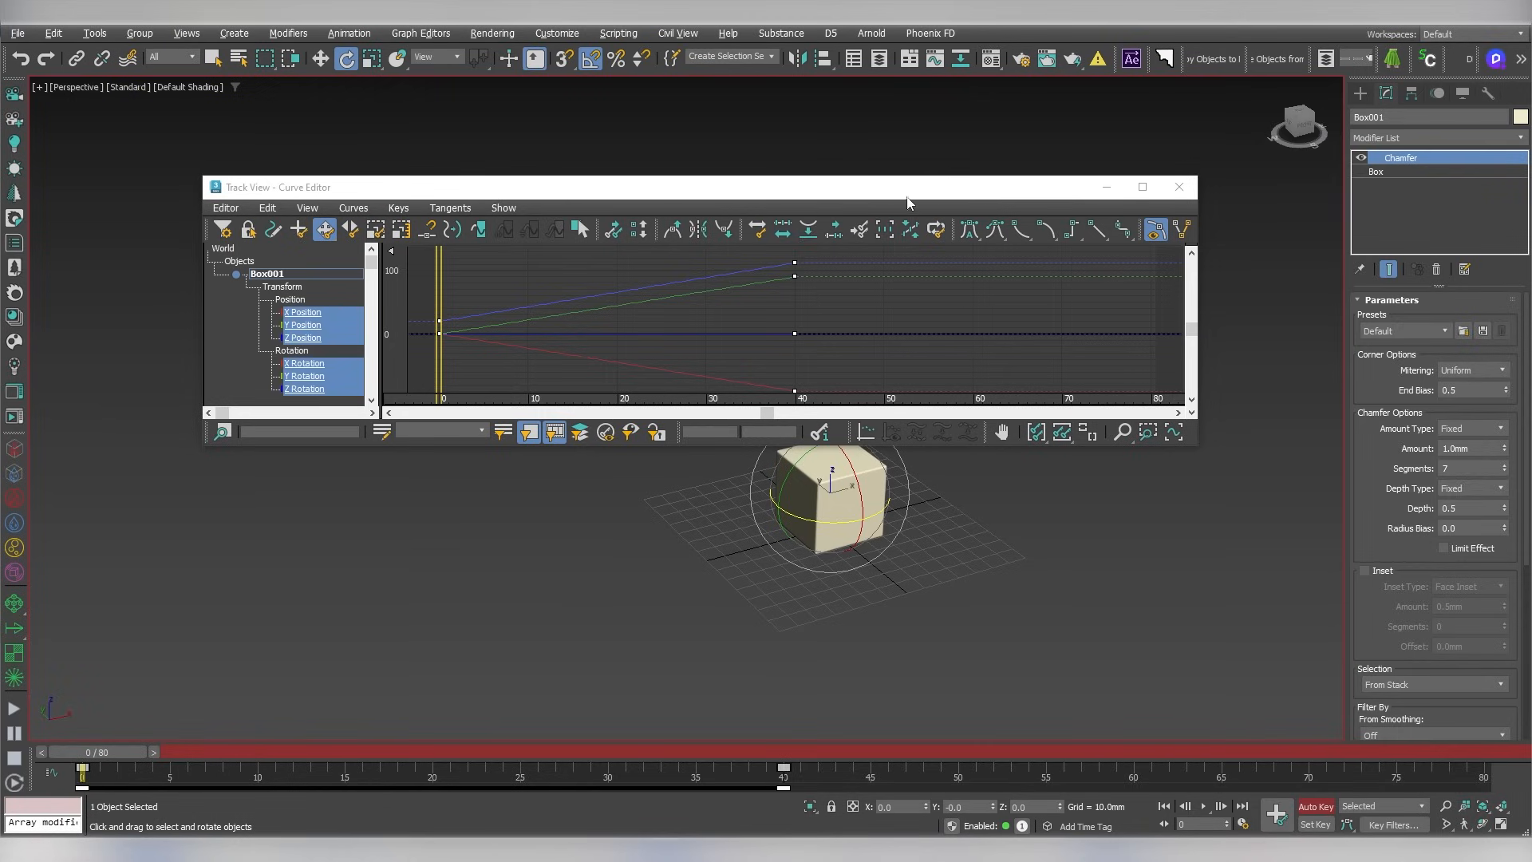
Set the selected position and rotation keys to auto tangents, lengthen their handles, and move the Curve Editor clear of the box
left_click(970, 231)
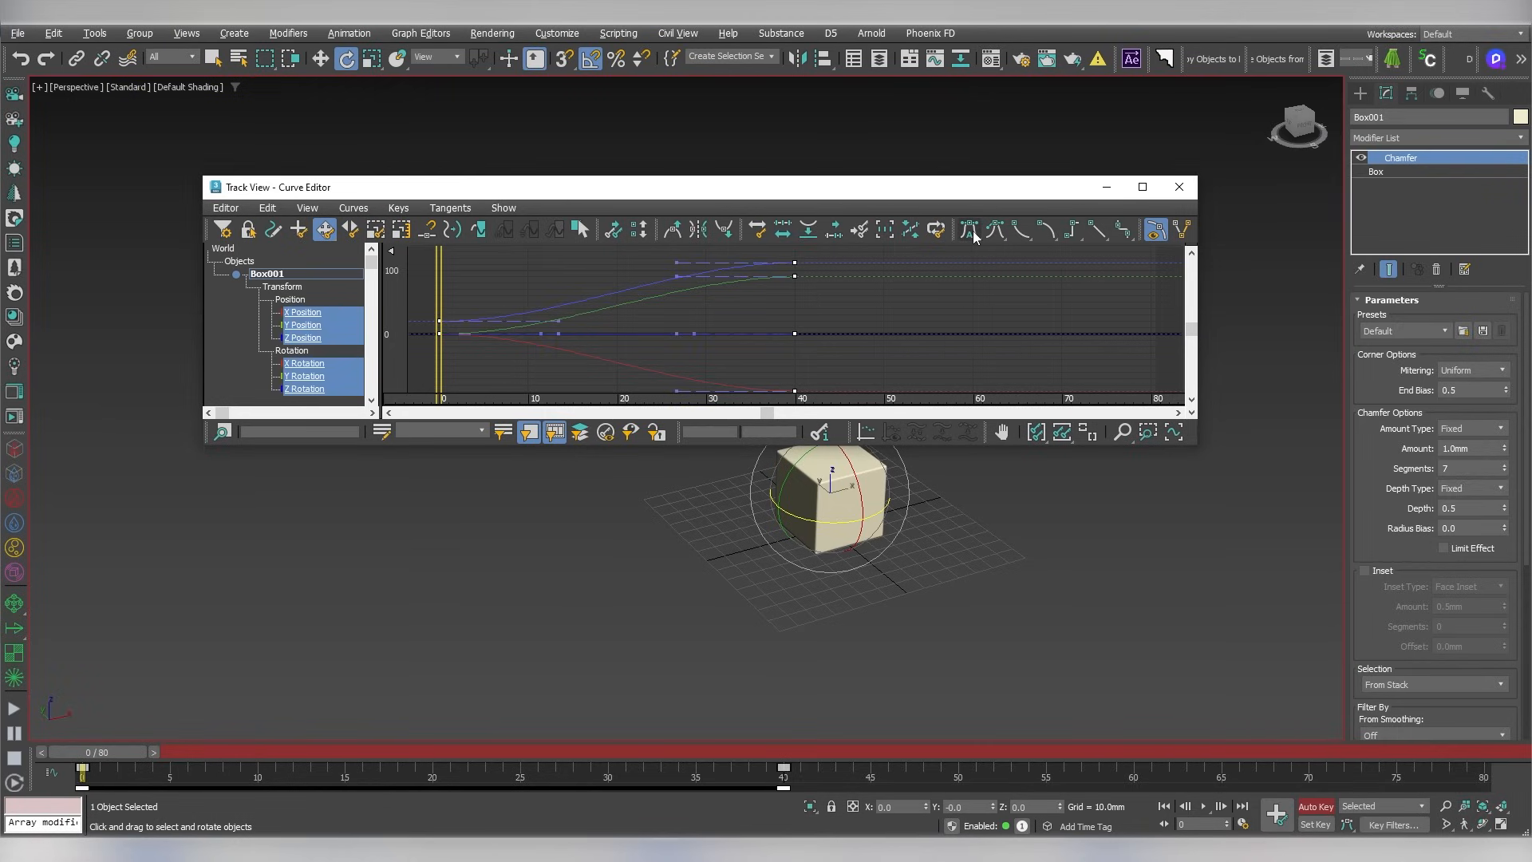
left_click(673, 232)
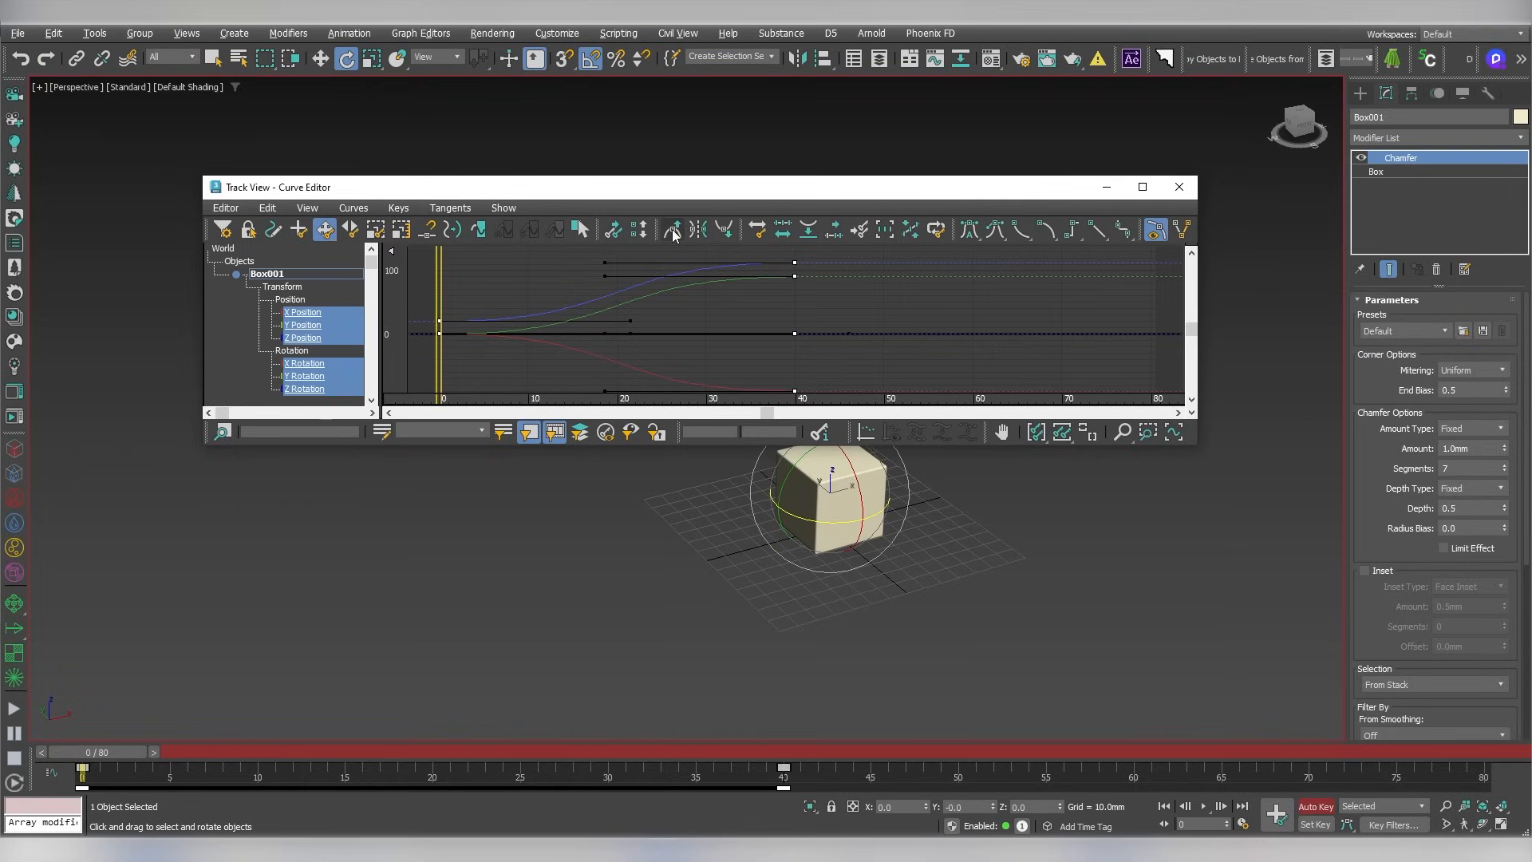
left_click_drag(1052, 188, 379, 156)
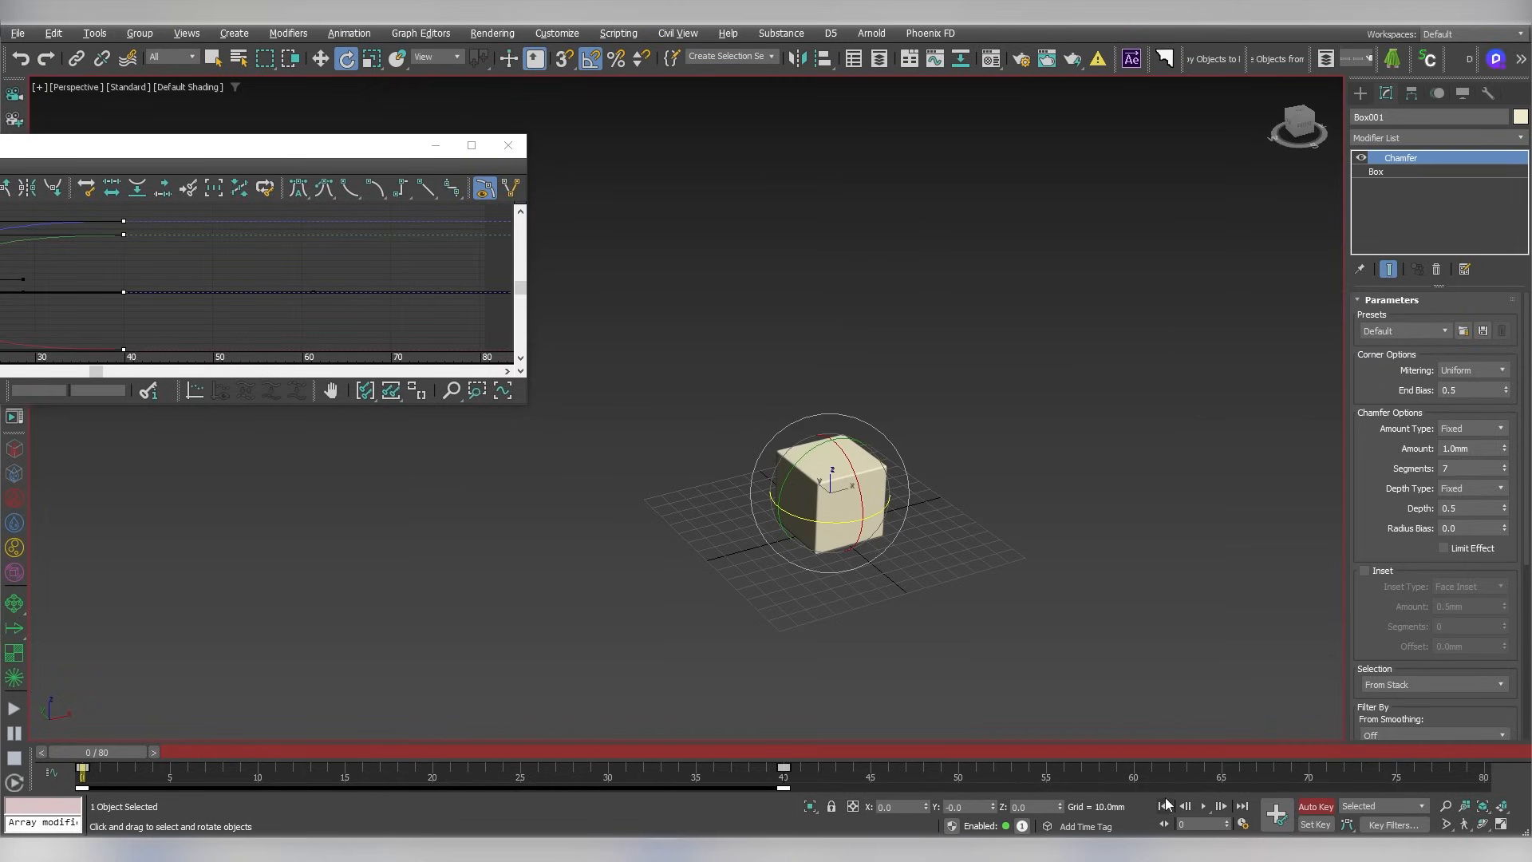
Play the eased rise and rotation of the box and return to frame 0
left_click(1203, 805)
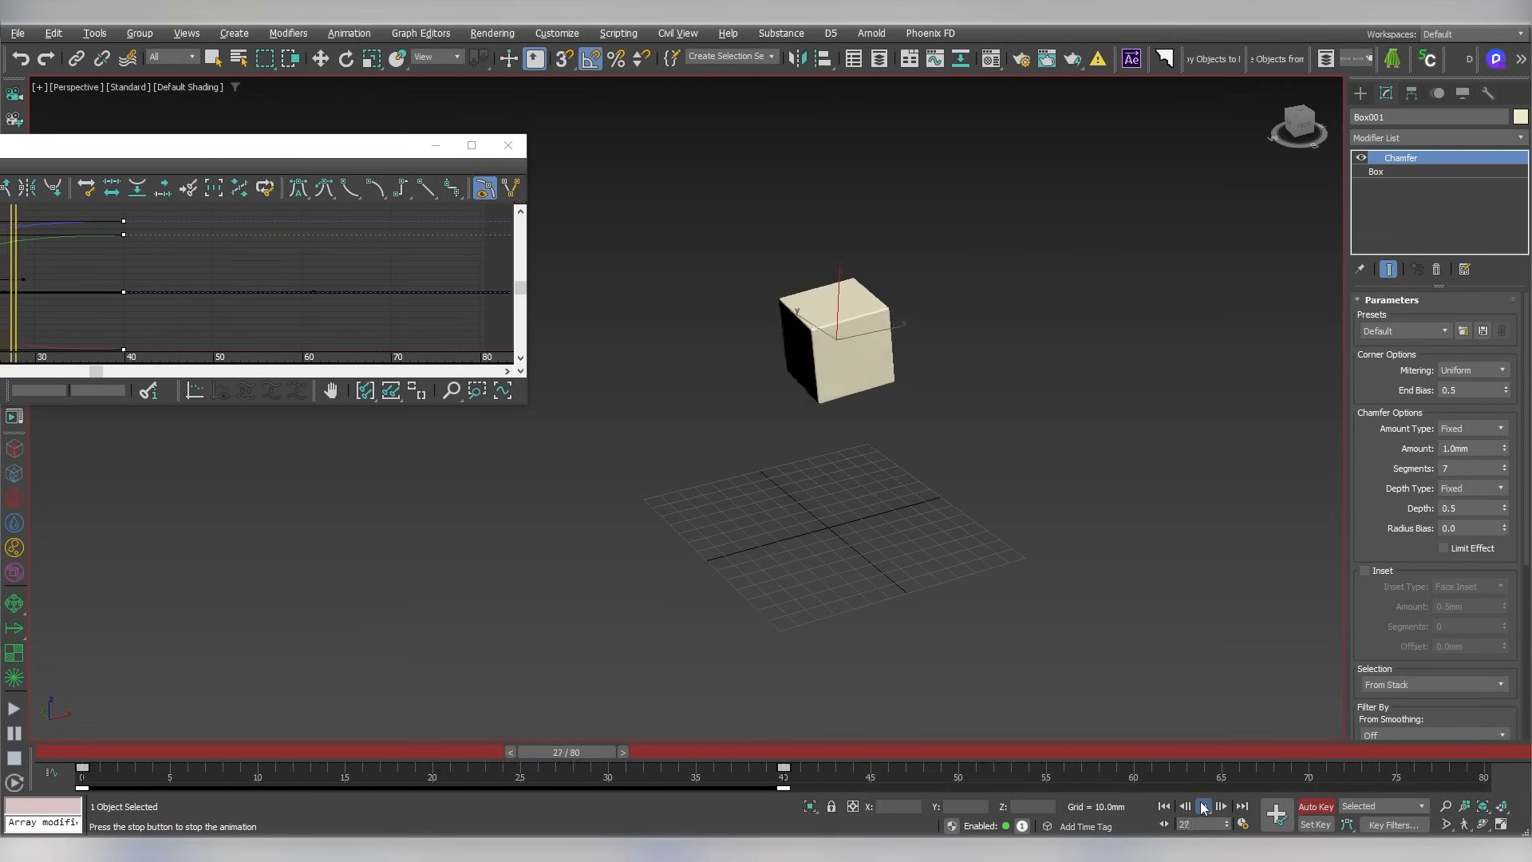
left_click(1203, 806)
left_click(1168, 805)
Turn off Auto Key and clone the animated box as one Copy about 104.5 mm away along the X axis
key("e")
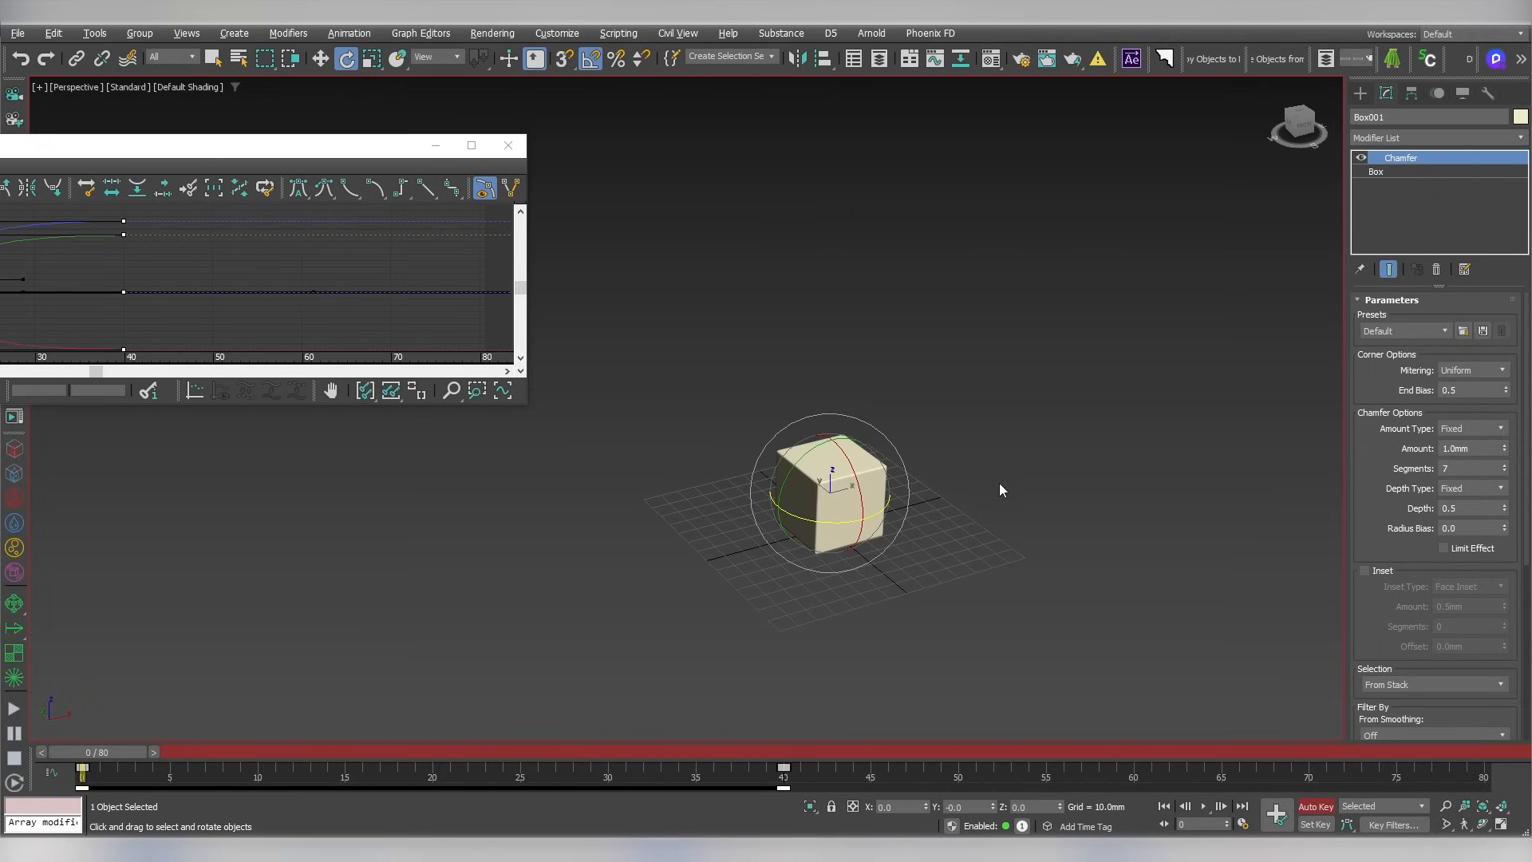
middle_click_drag(1000, 483, 811, 527, "alt")
key("w")
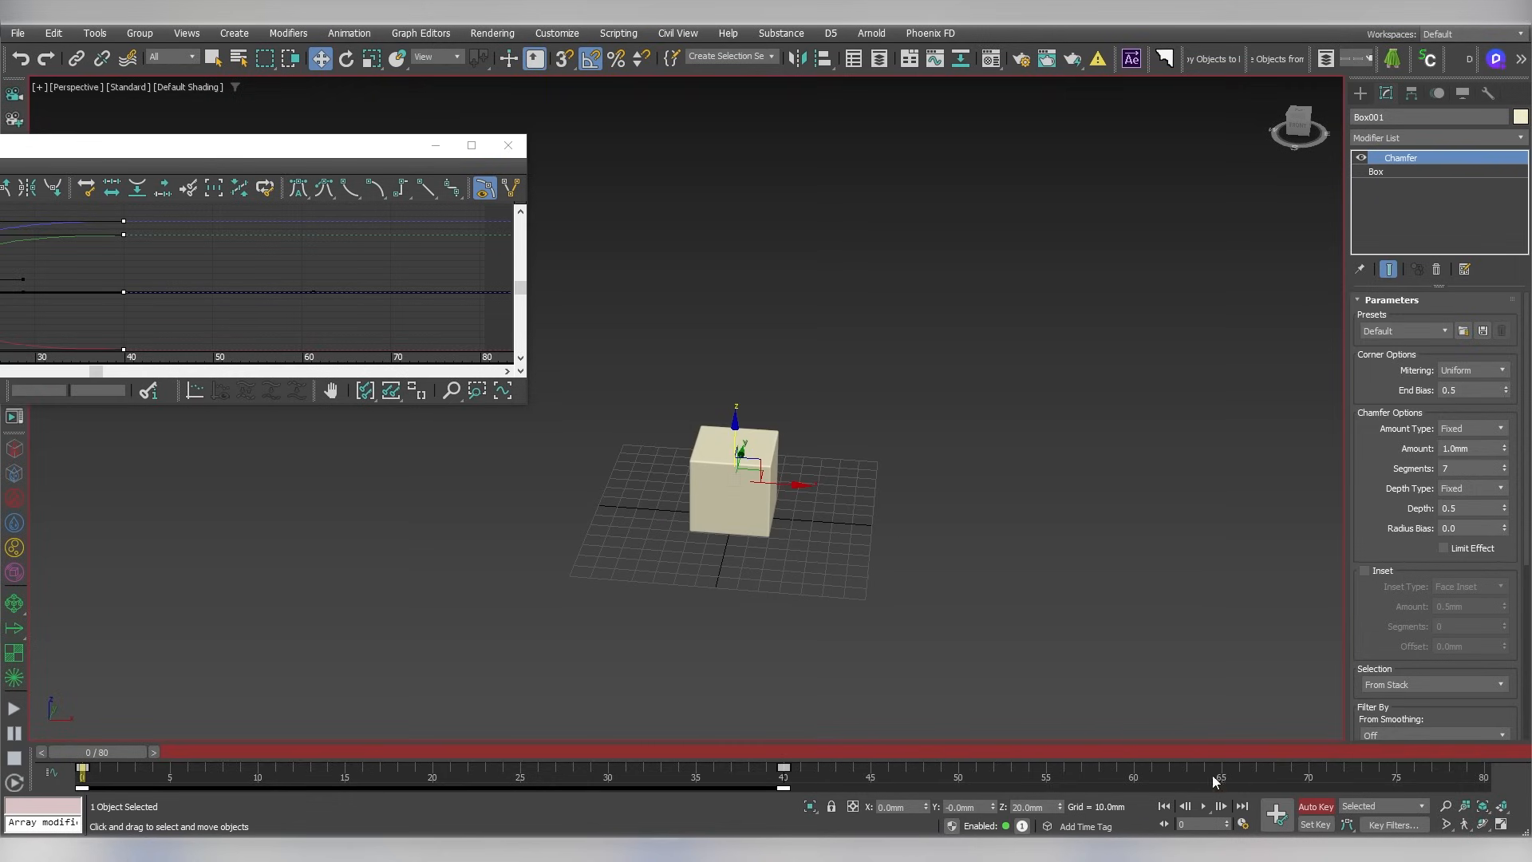
left_click(1316, 806)
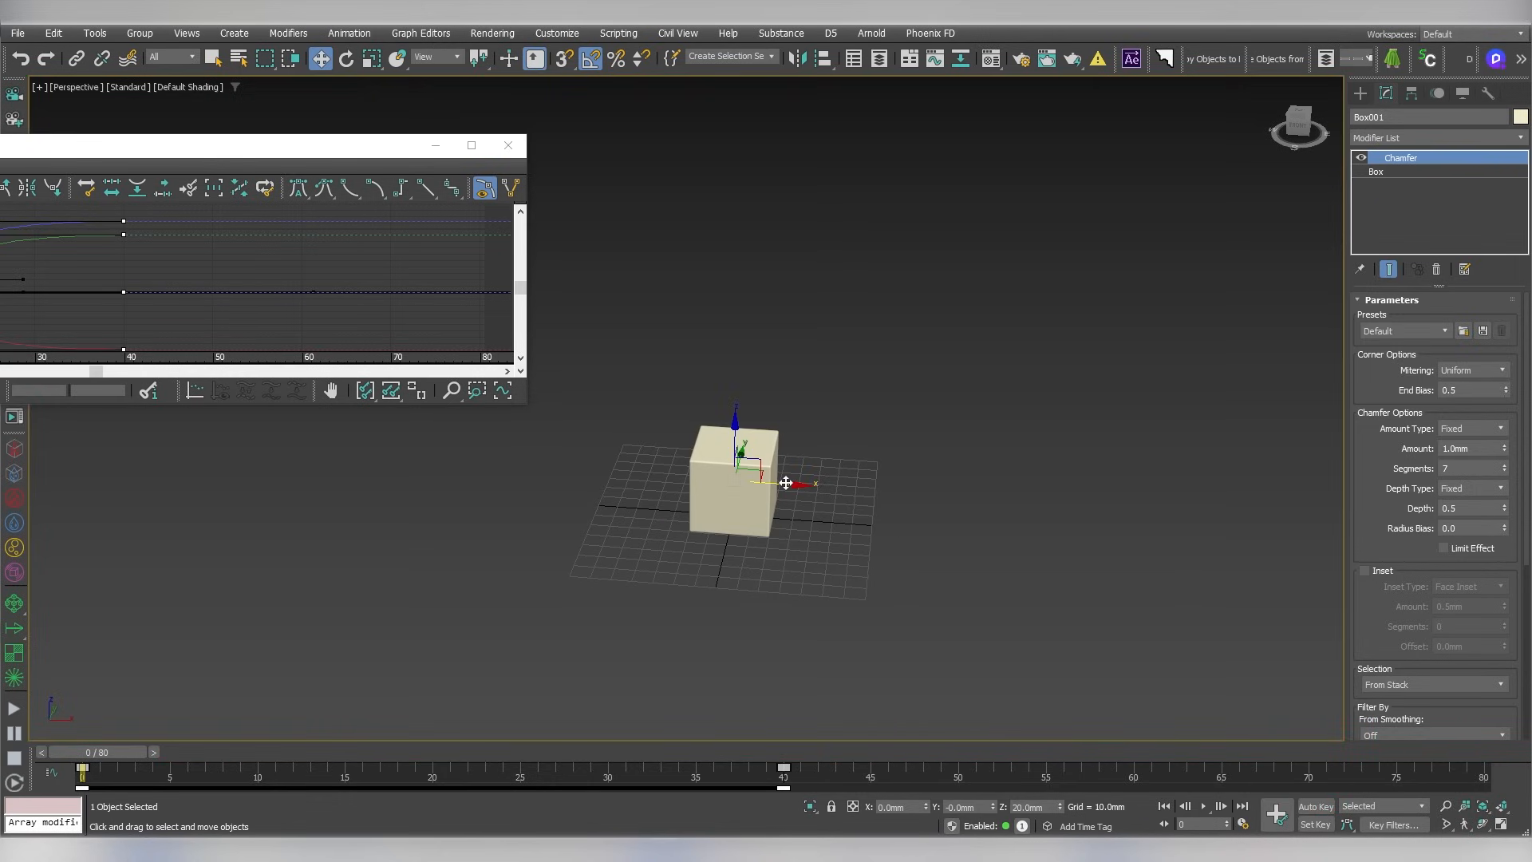
left_click_drag(786, 482, 1000, 499, "shift")
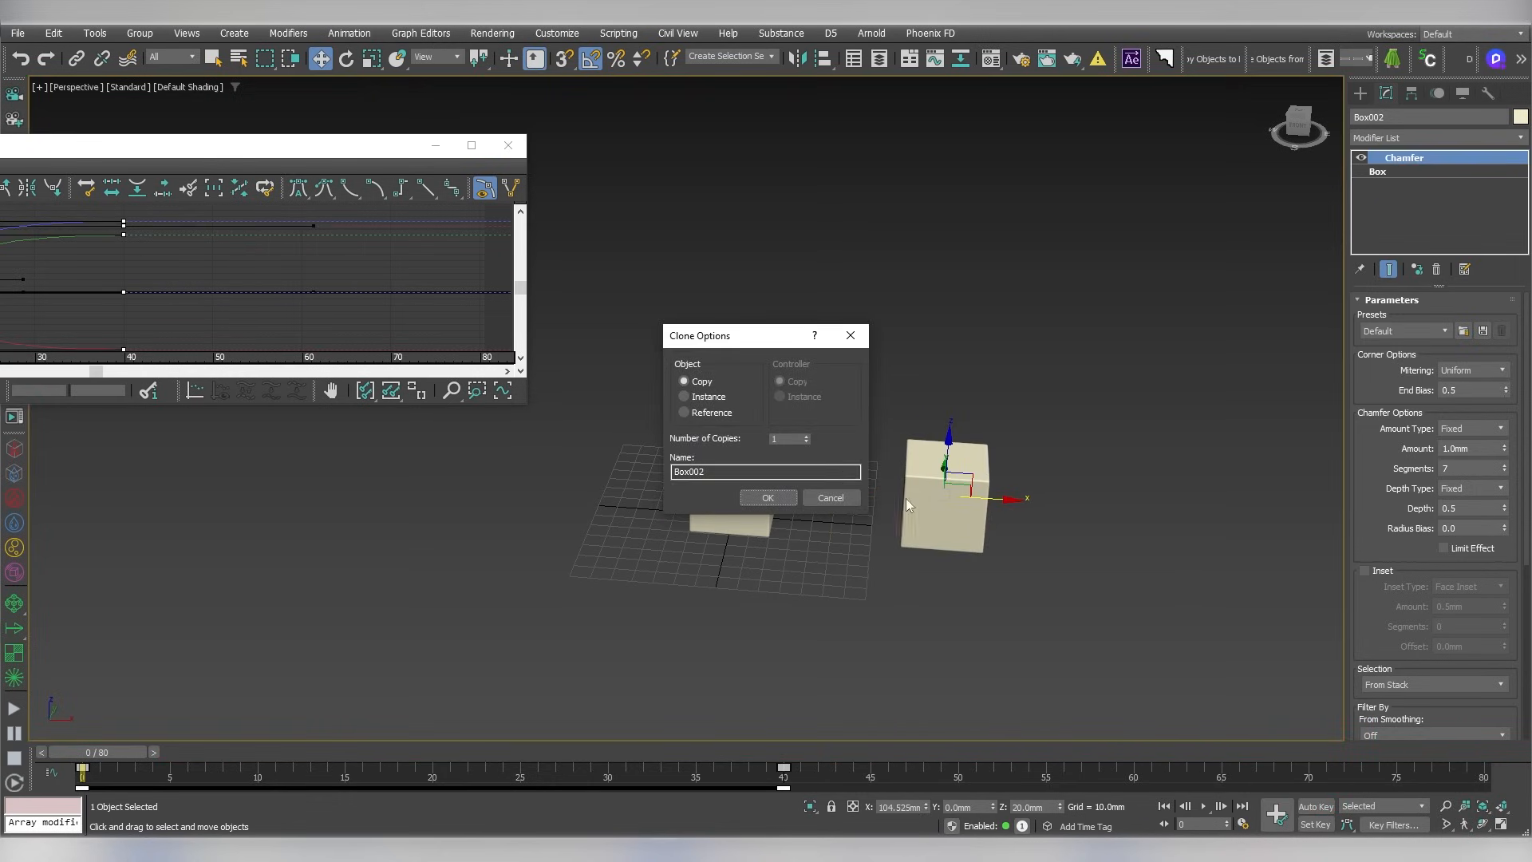
left_click(767, 497)
Reopen the Curve Editor for the copied box to load its own position and rotation tracks
left_click(508, 144)
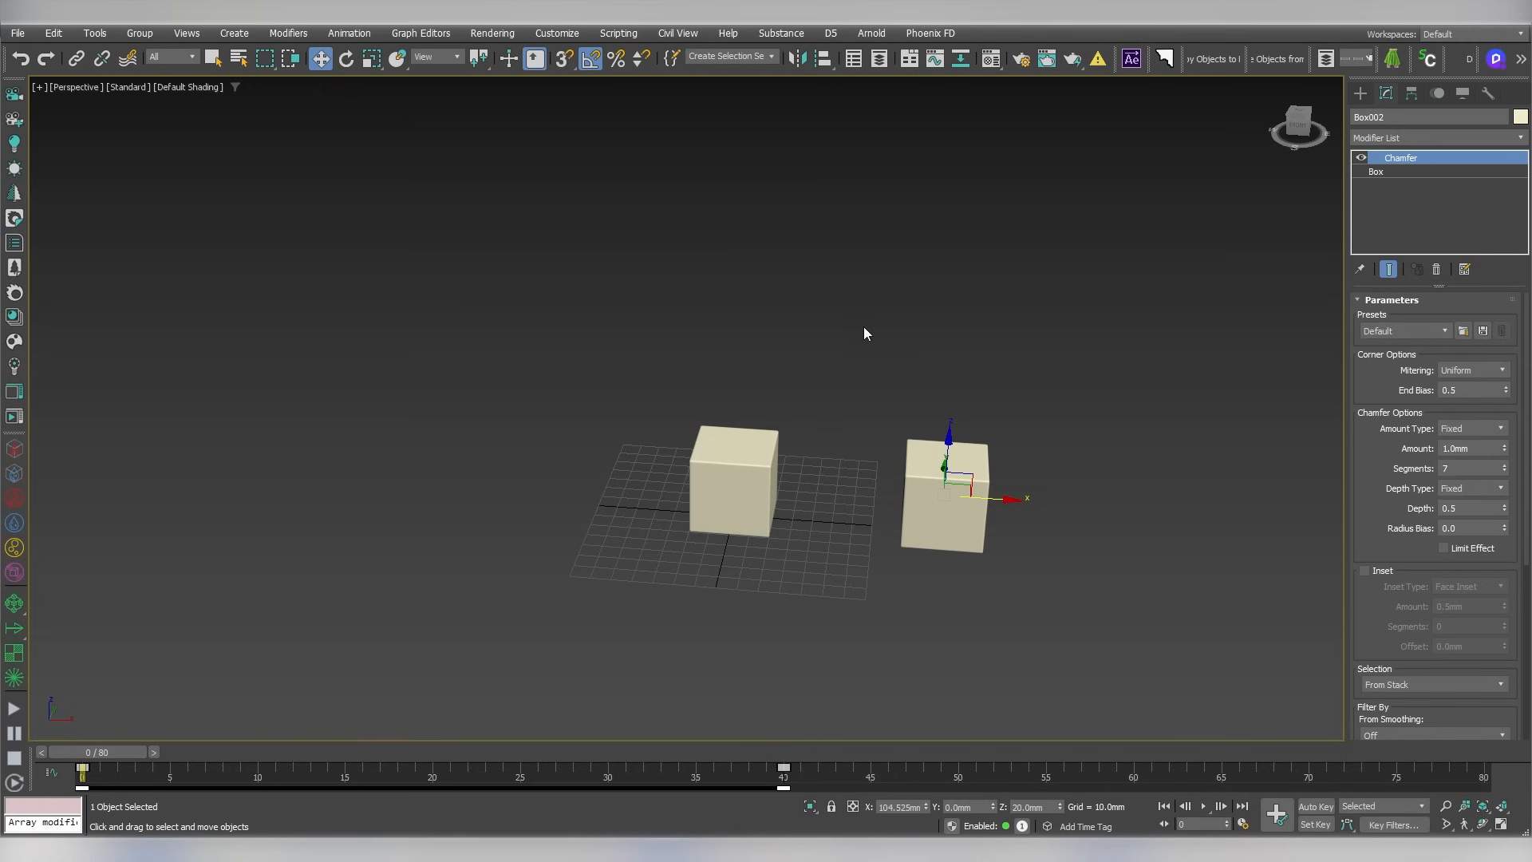
right_click(885, 332)
left_click(937, 489)
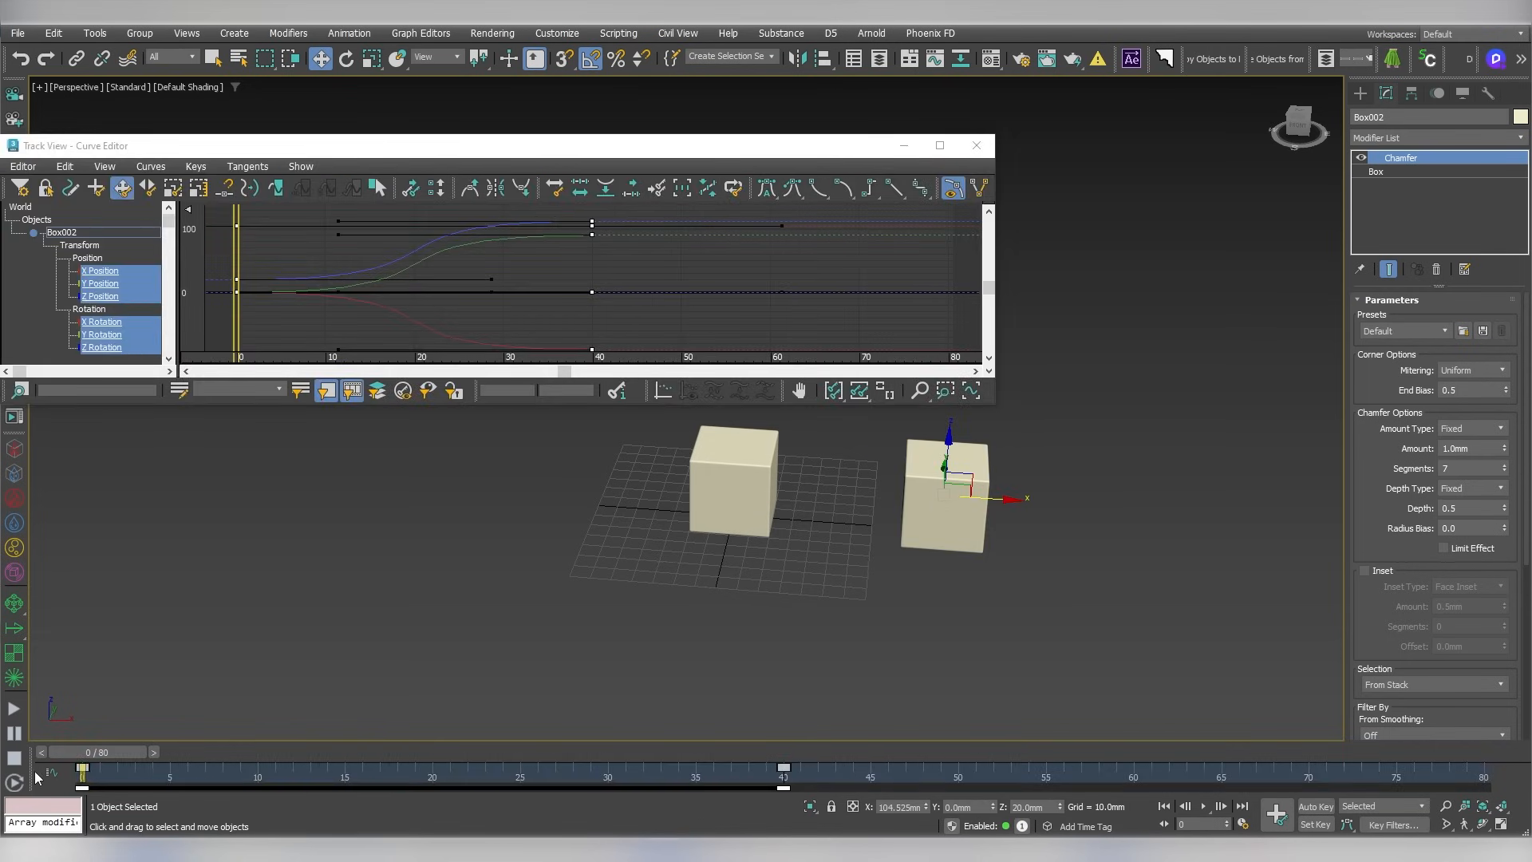
Set the copied box's position and rotation keys to linear tangents, then play and scrub both boxes to compare their motion
left_click(895, 189)
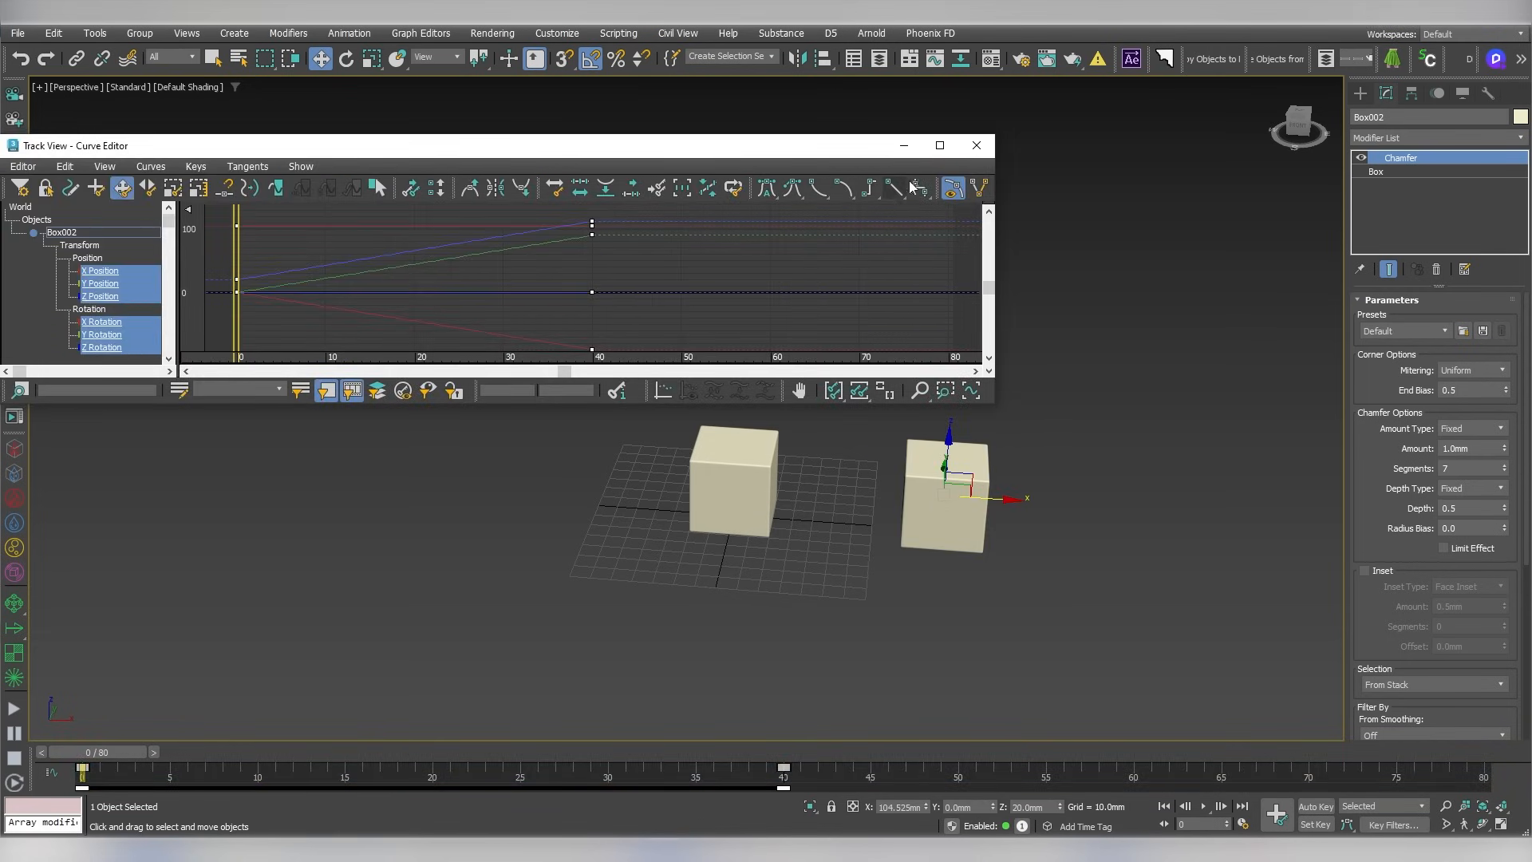
left_click_drag(856, 152, 368, 205)
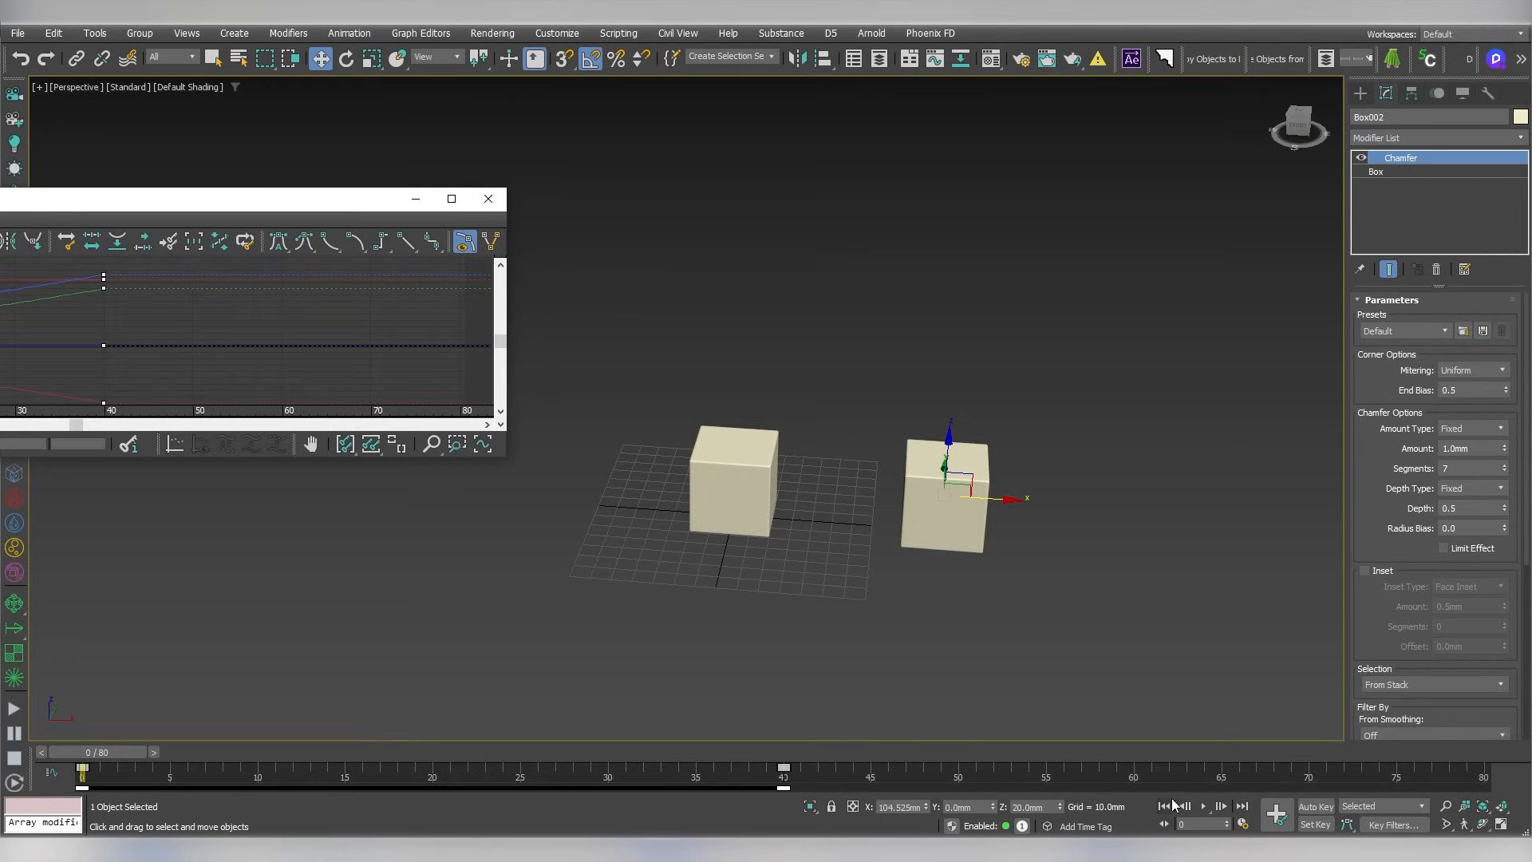
left_click(1203, 806)
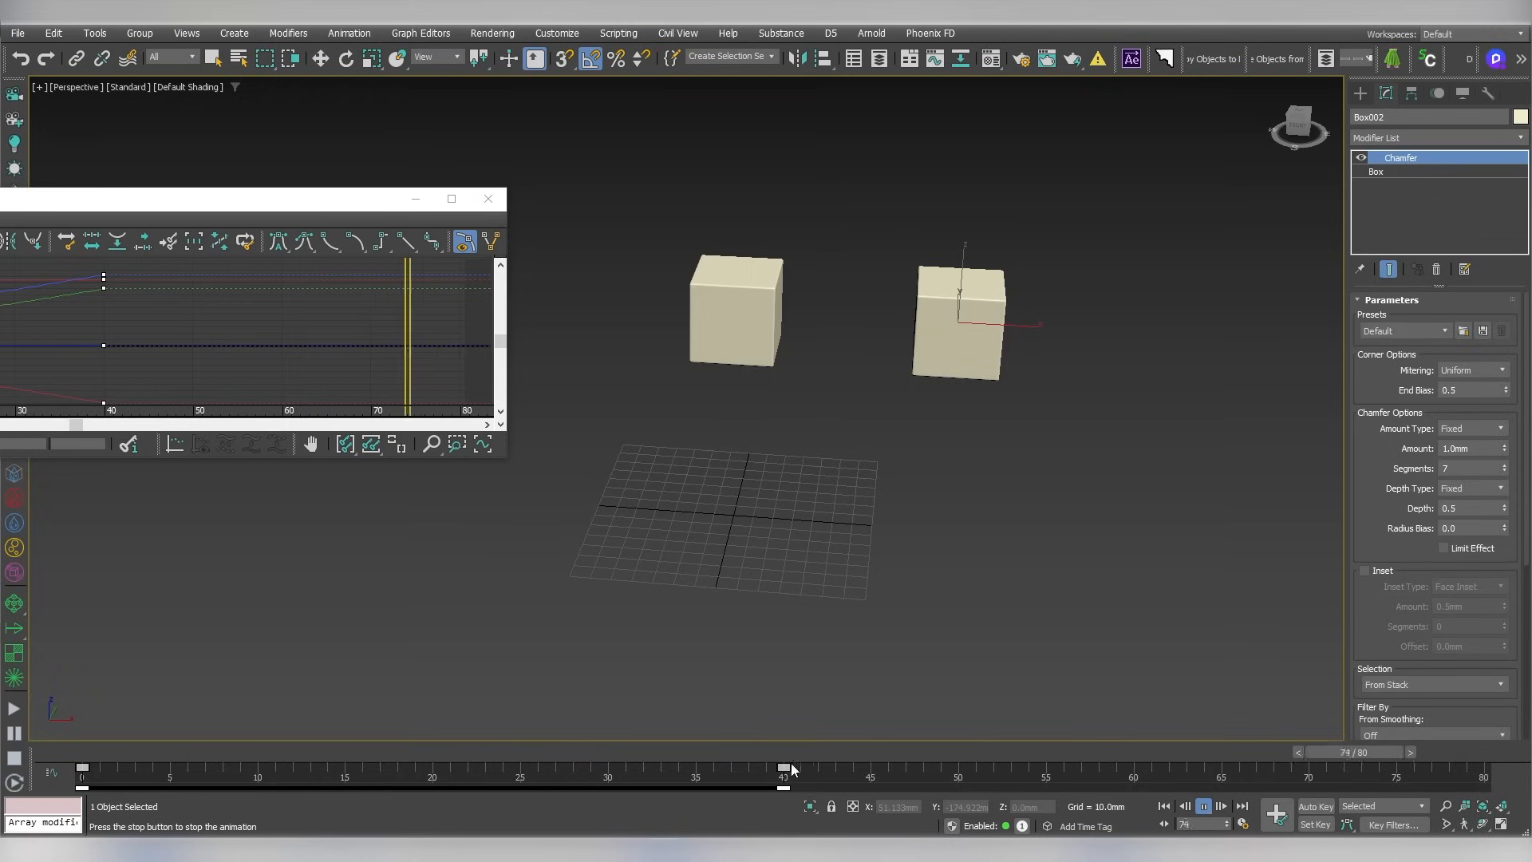
left_click_drag(790, 764, 892, 533)
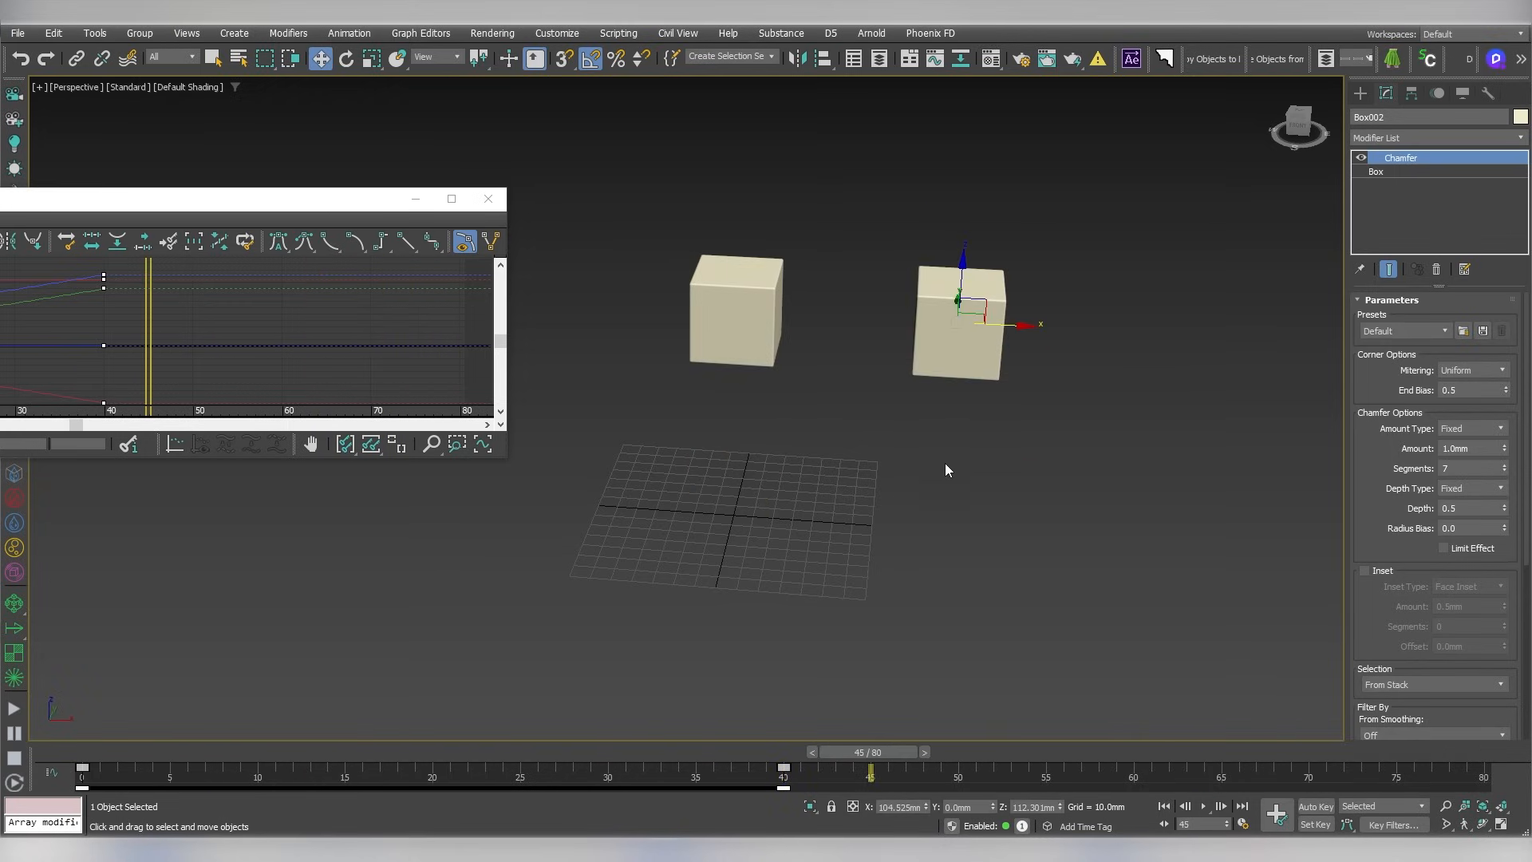
Delete the copied box and select the original box
key("Delete")
scroll(746, 358, "up", 2)
middle_click_drag(747, 358, 825, 361, "alt")
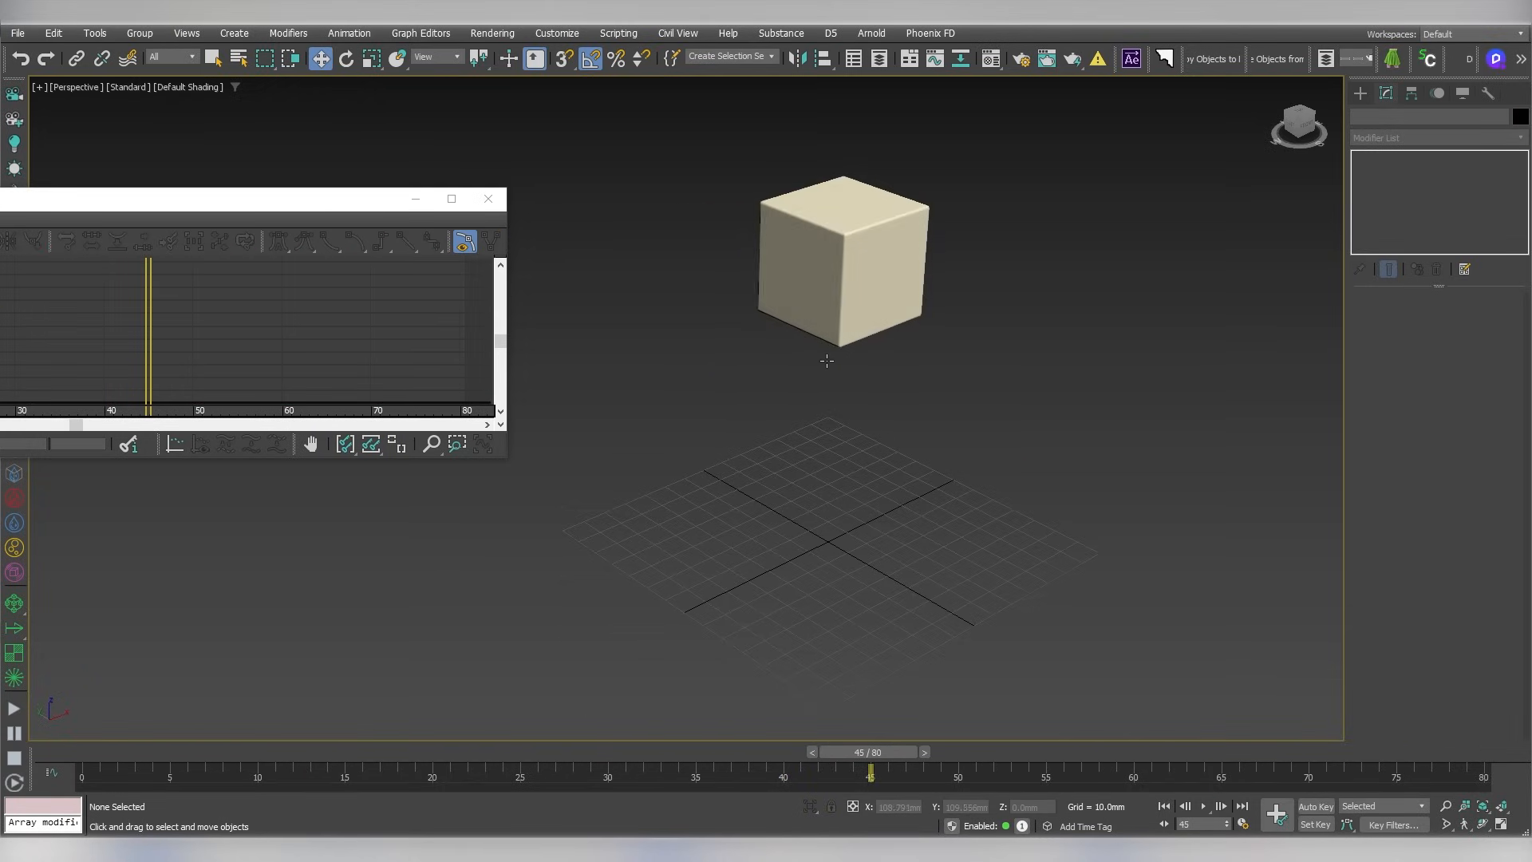
middle_click_drag(919, 353, 912, 385)
left_click(868, 335)
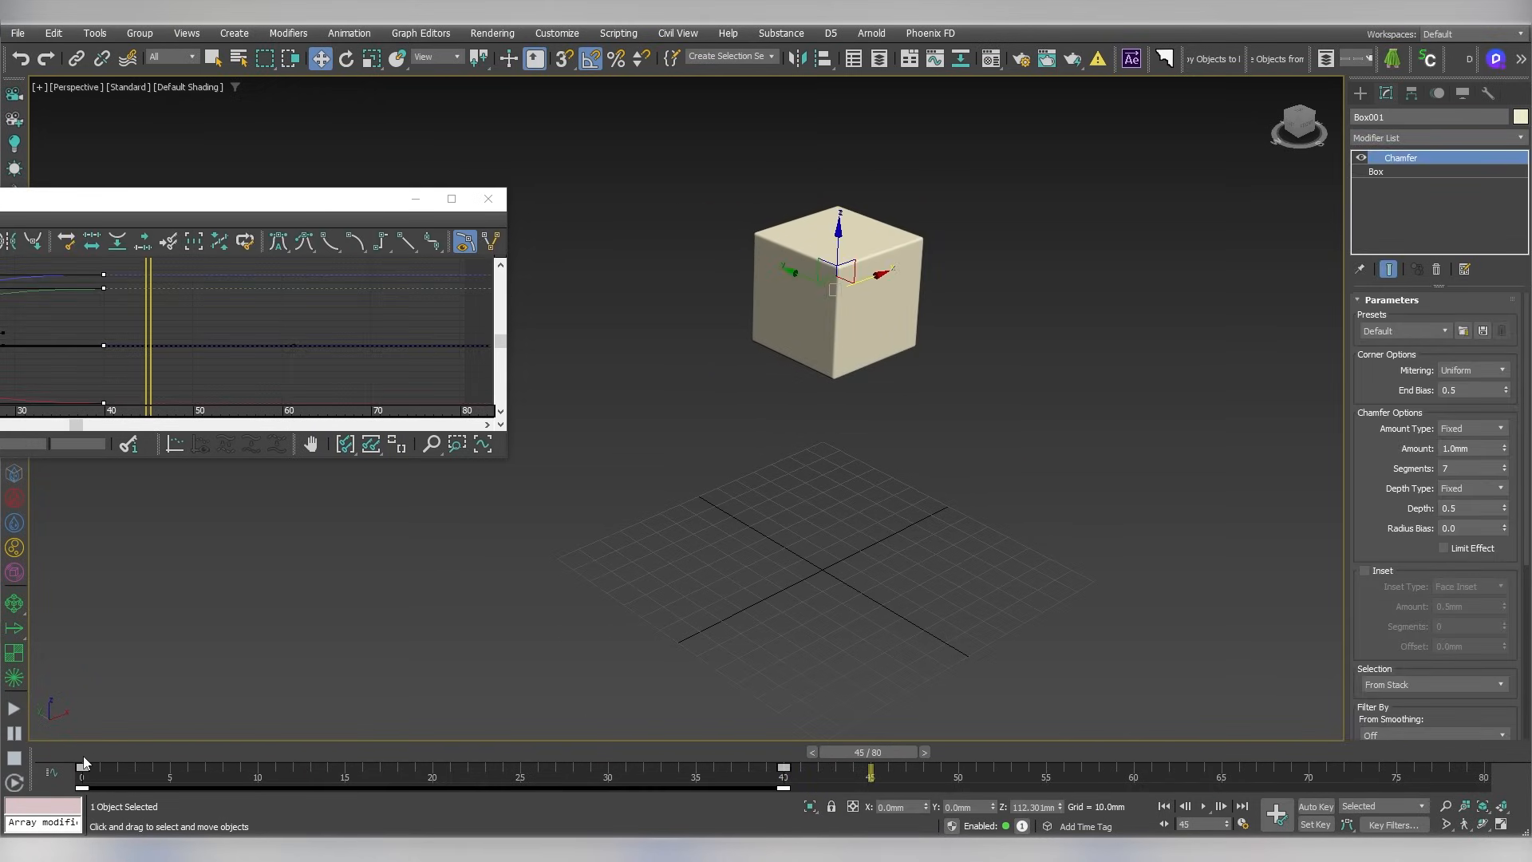
Turn on Auto Key and rotate the box at frame 60 to add a second turn
left_click_drag(83, 754, 1150, 744)
right_click(1078, 475)
left_click(1117, 504)
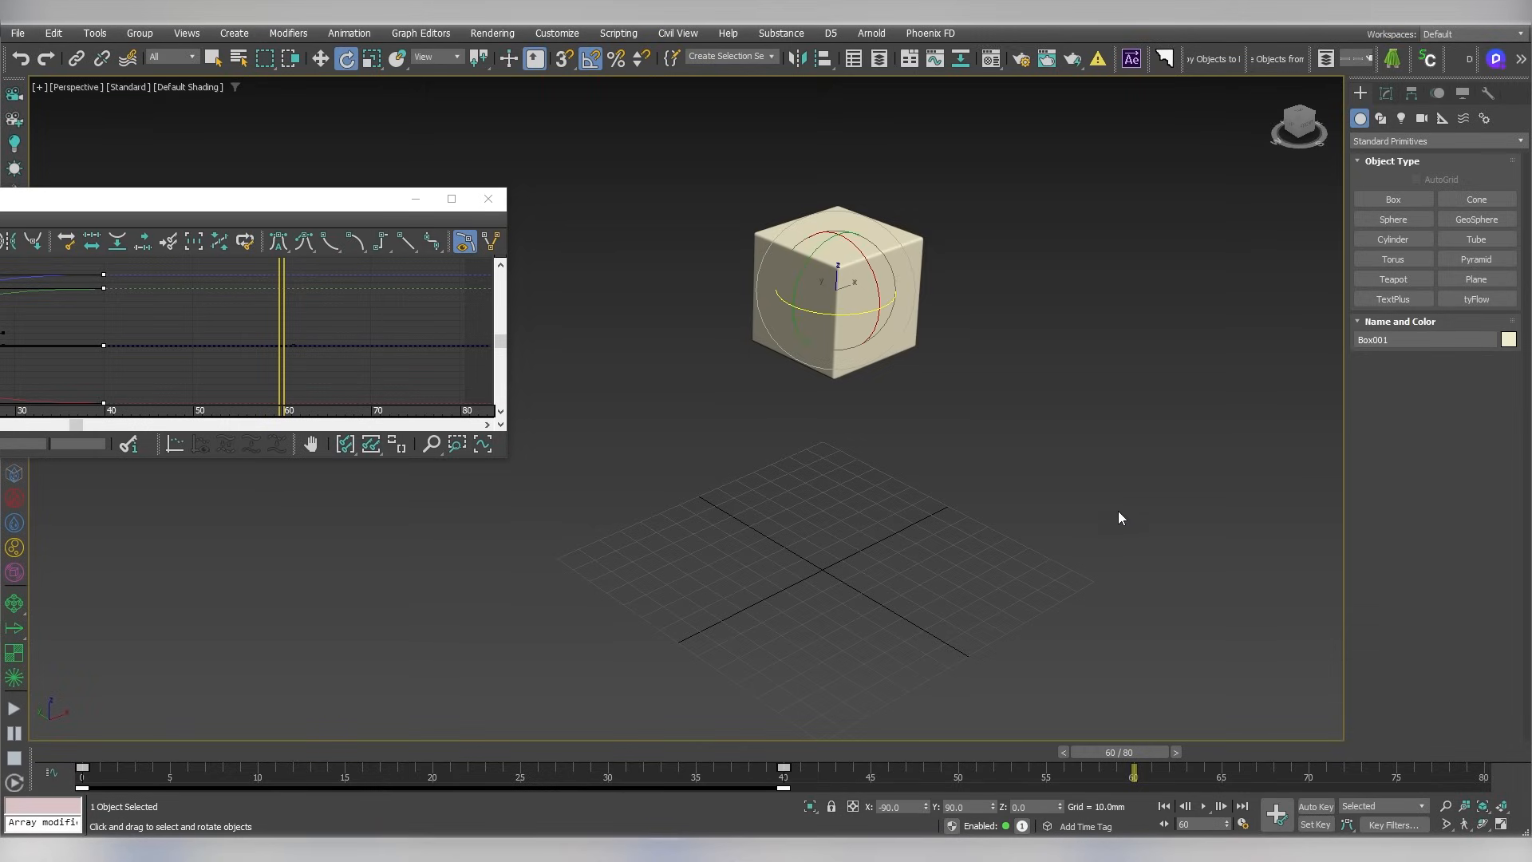
left_click(1316, 807)
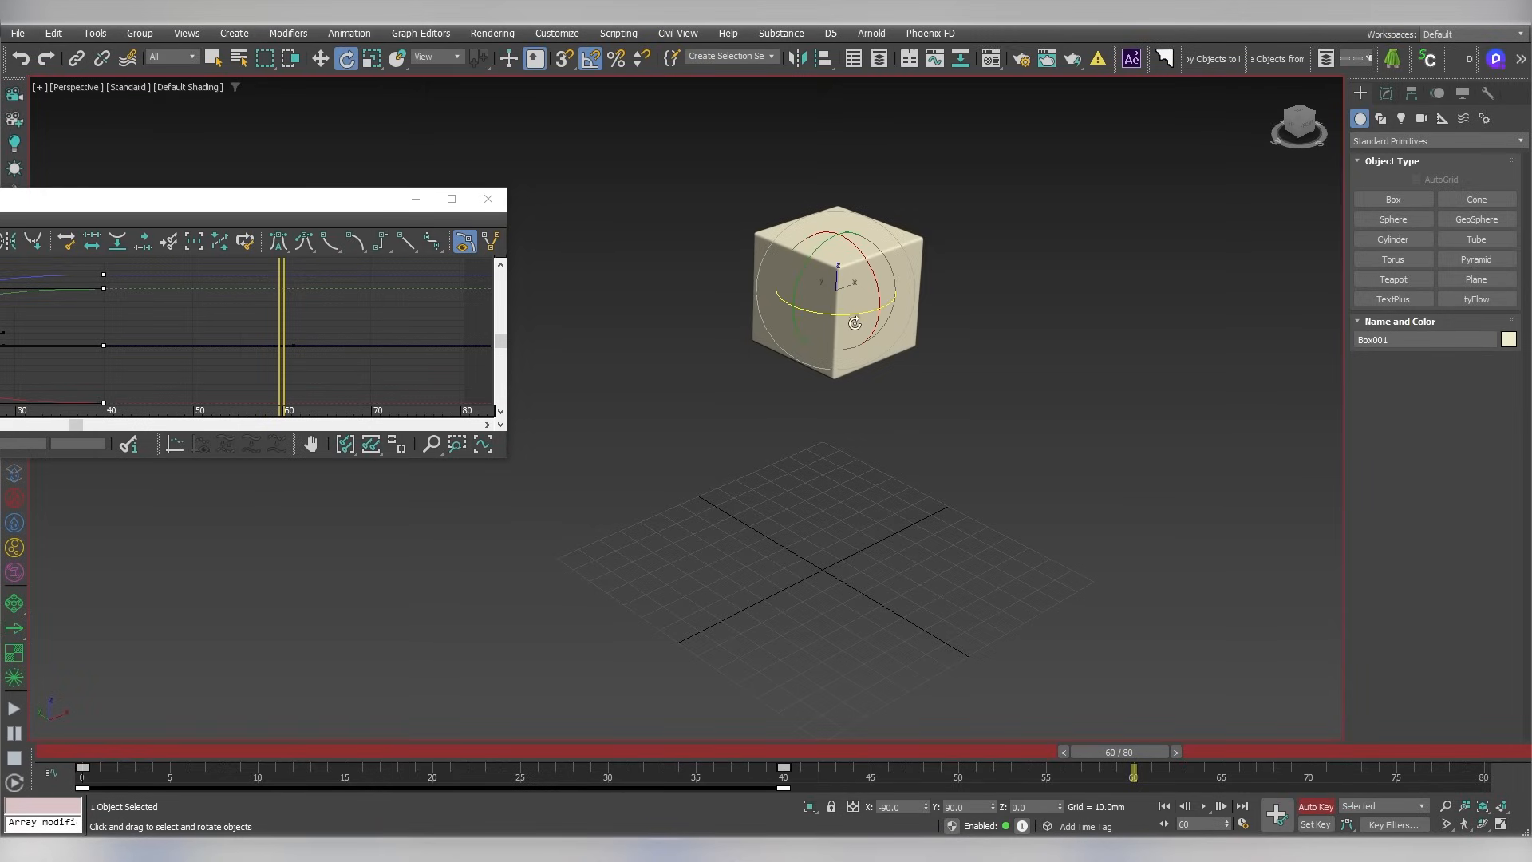
left_click_drag(855, 323, 825, 209)
Preview the added rotation up to frame 40, then delete the box's frame 60 key
left_click_drag(1131, 752, 252, 752)
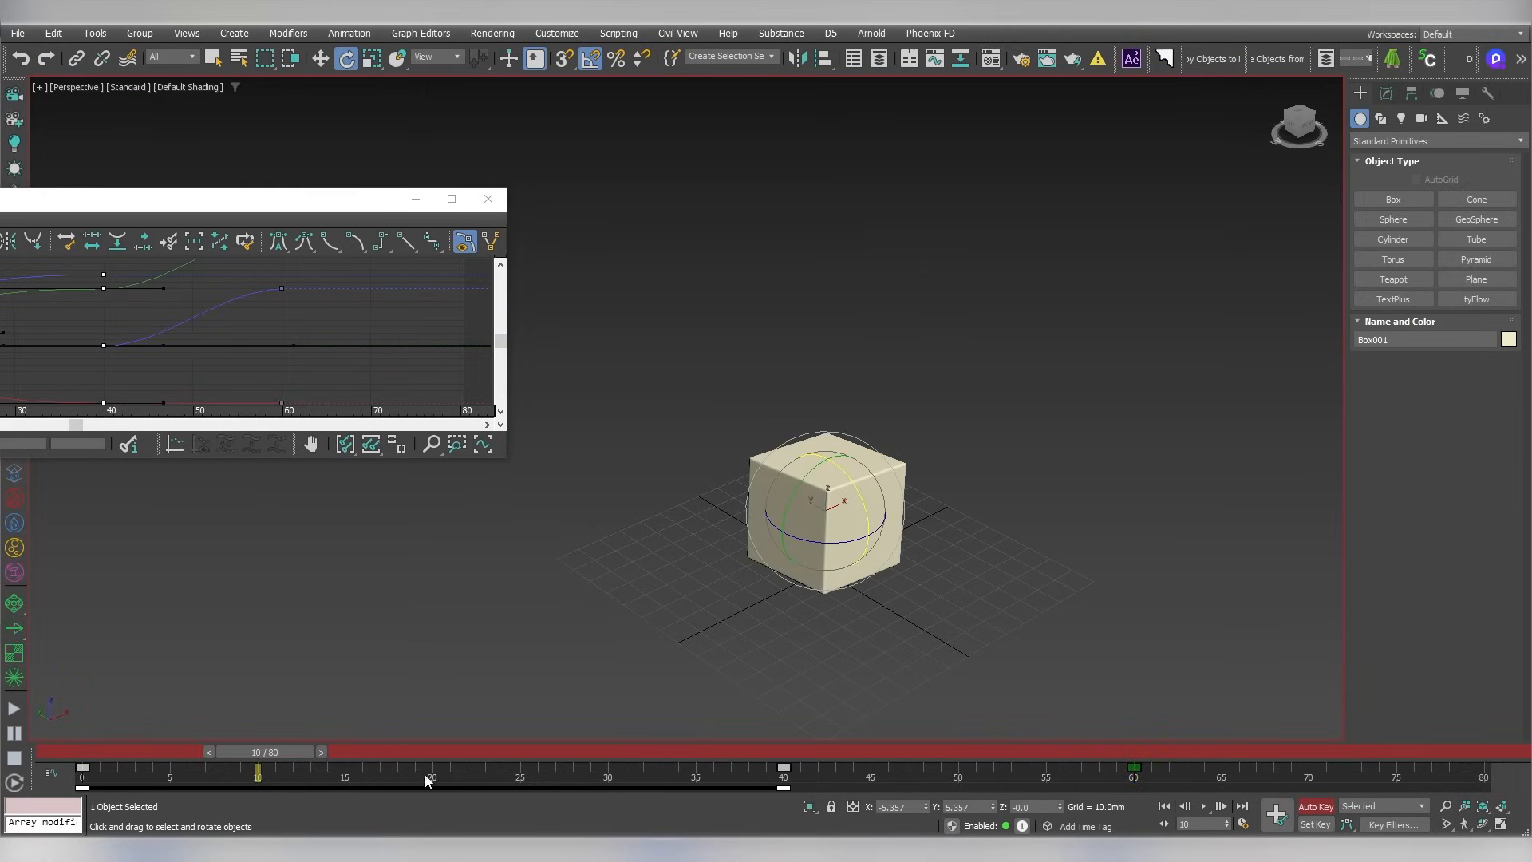
left_click(1205, 807)
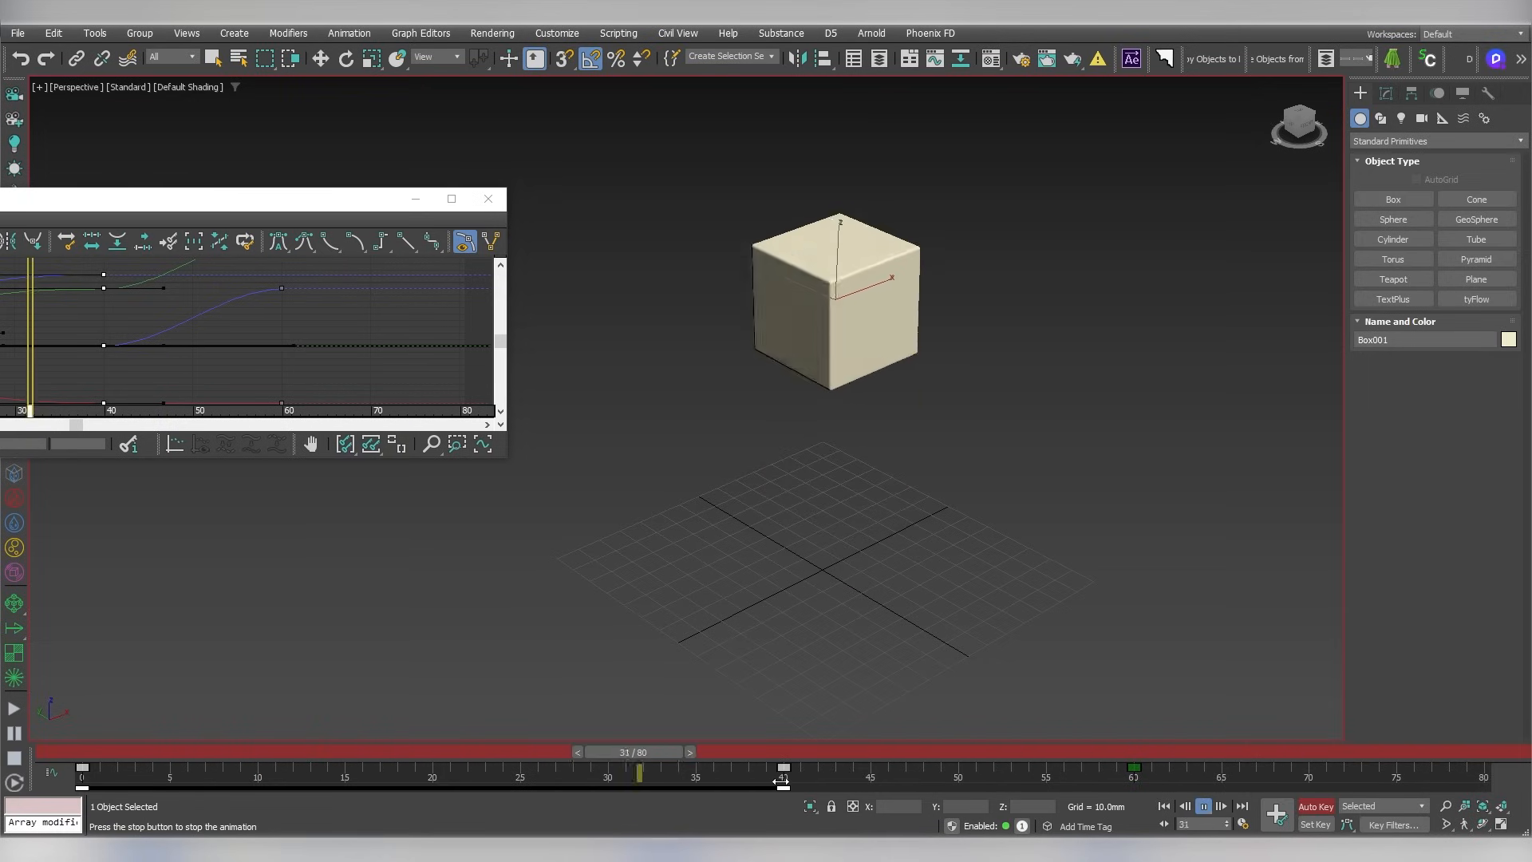
left_click_drag(831, 755, 768, 754)
key("e")
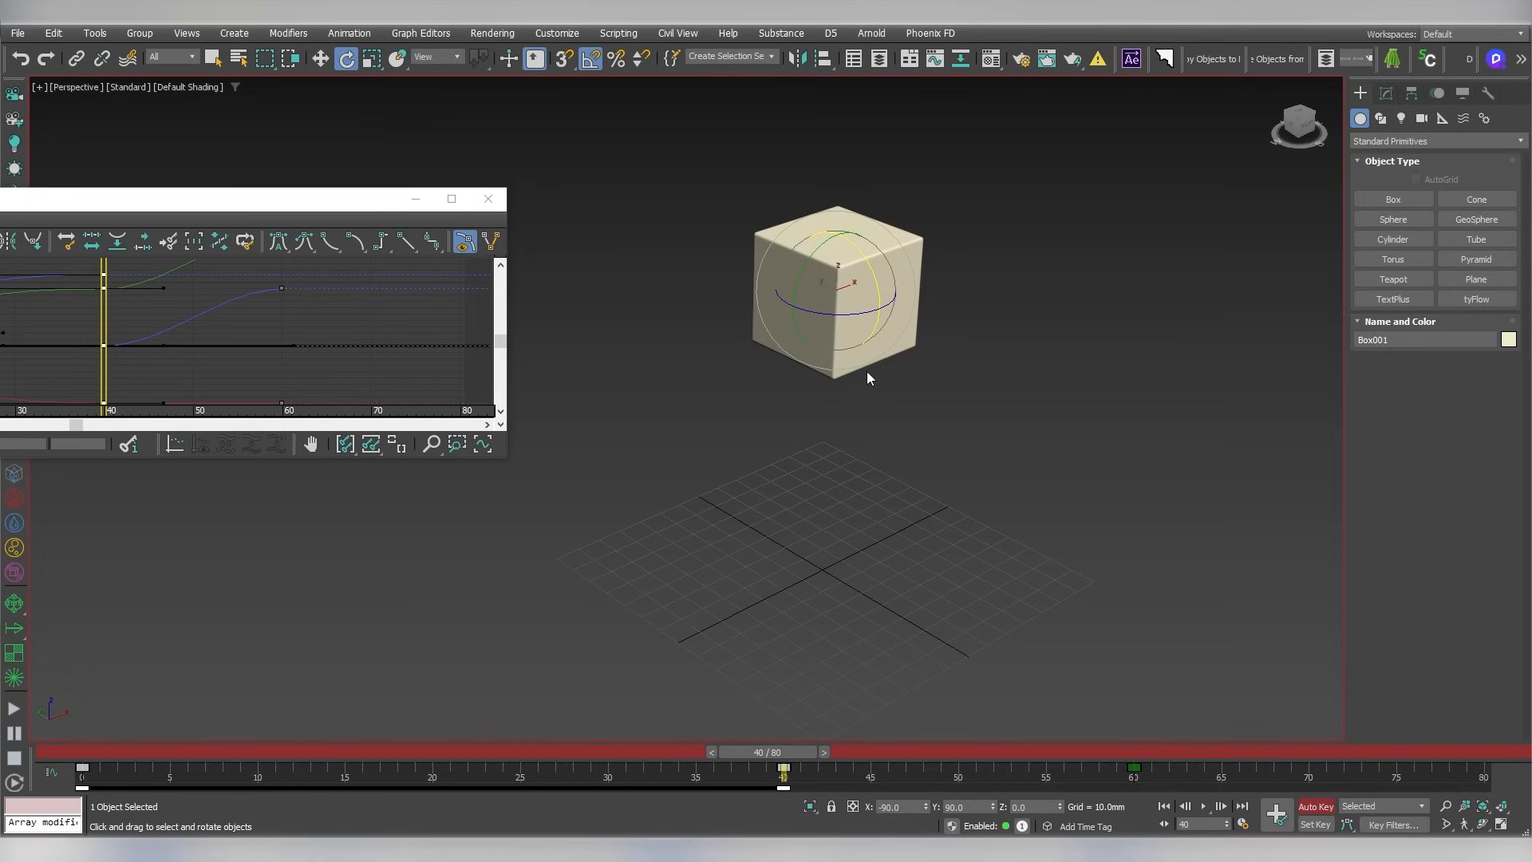
left_click(1131, 768)
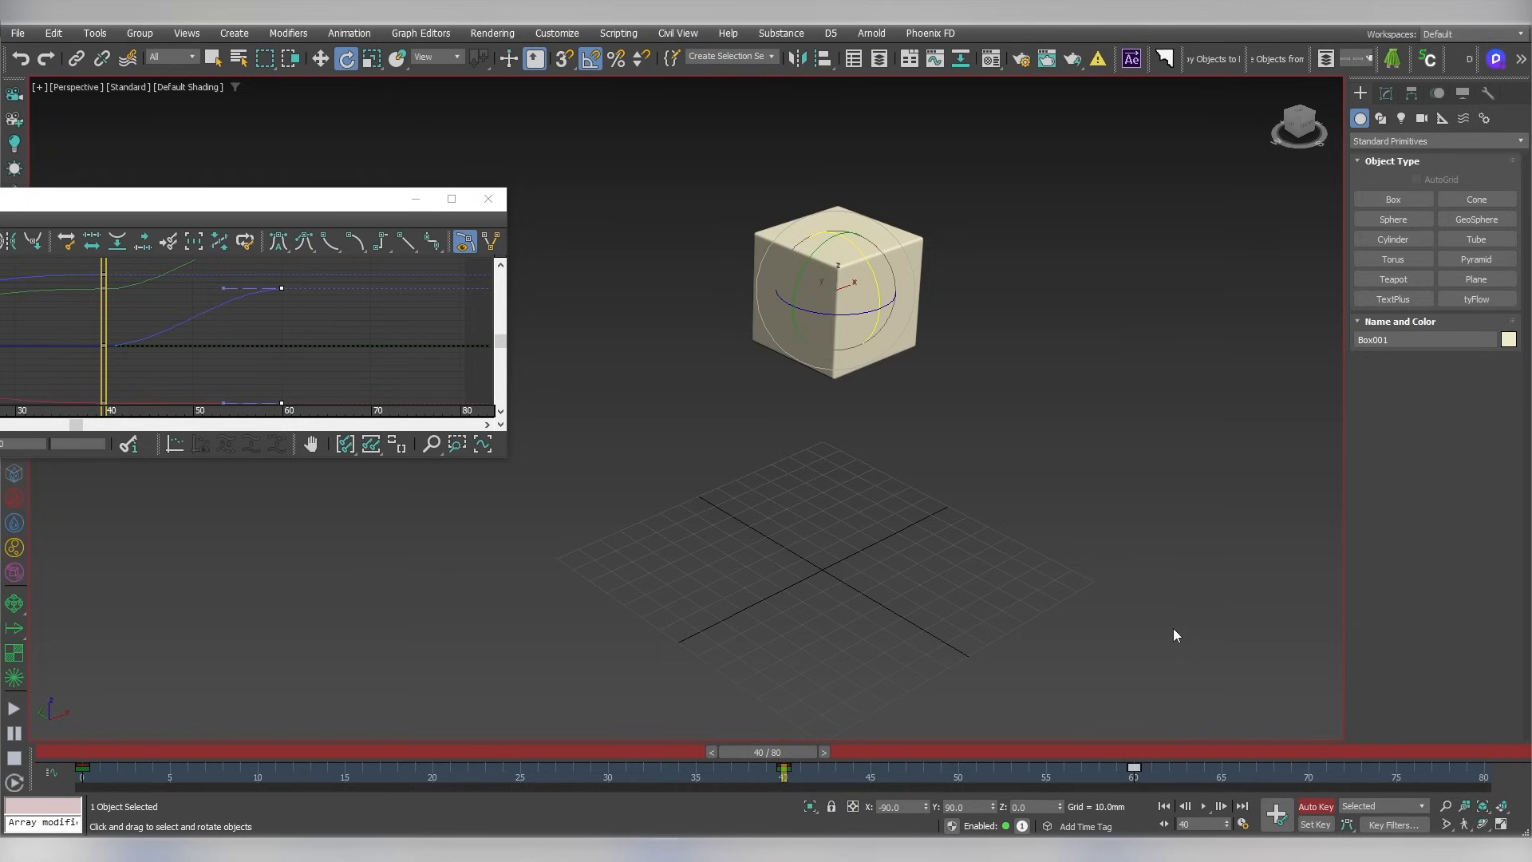
key("Delete")
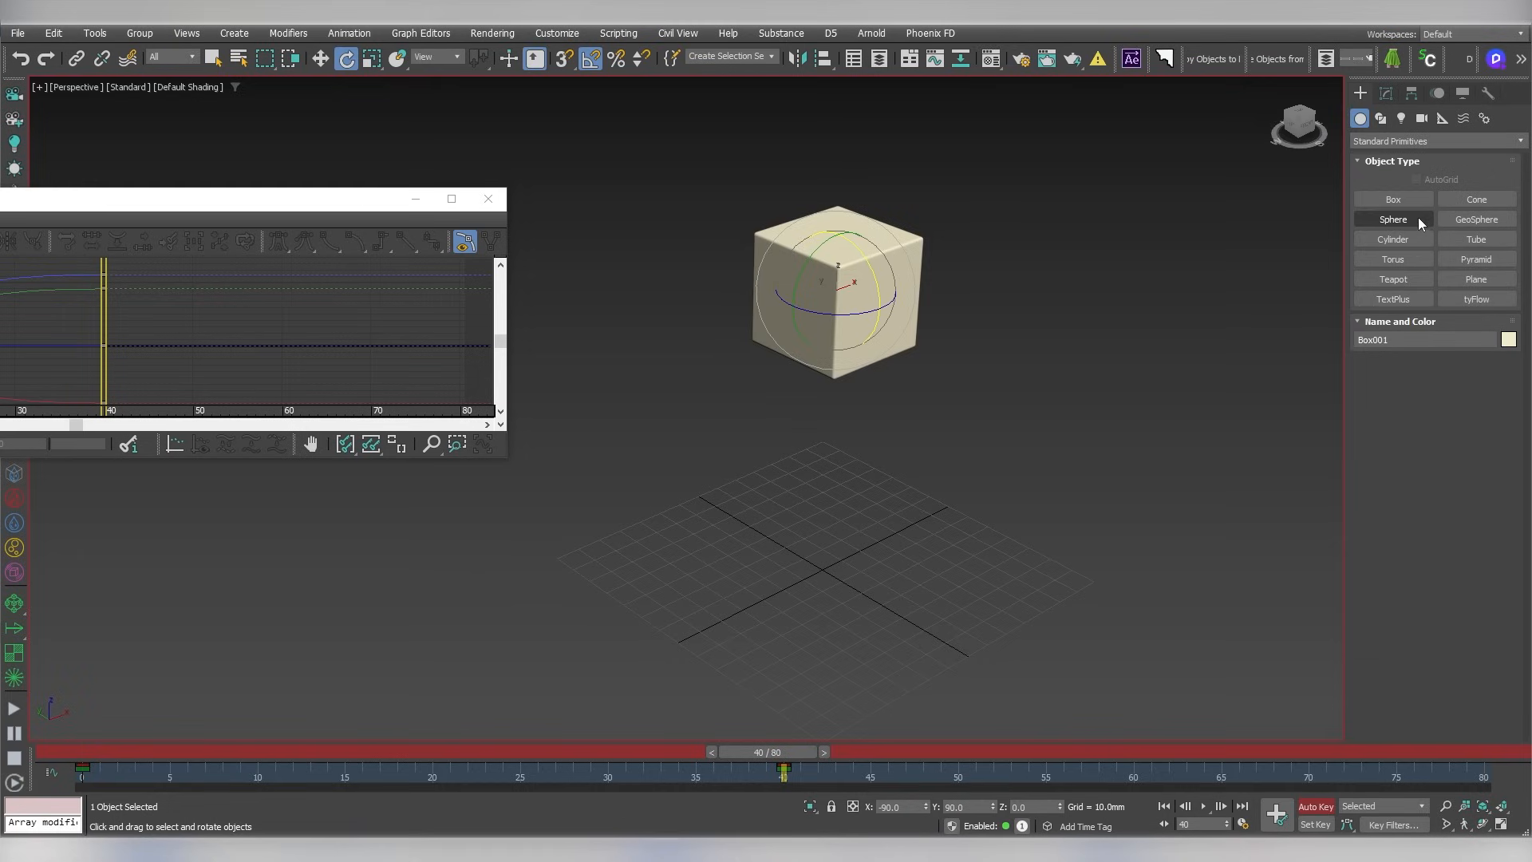
Turn off Auto Key and create a Dummy helper larger than the box beside it
left_click(1441, 120)
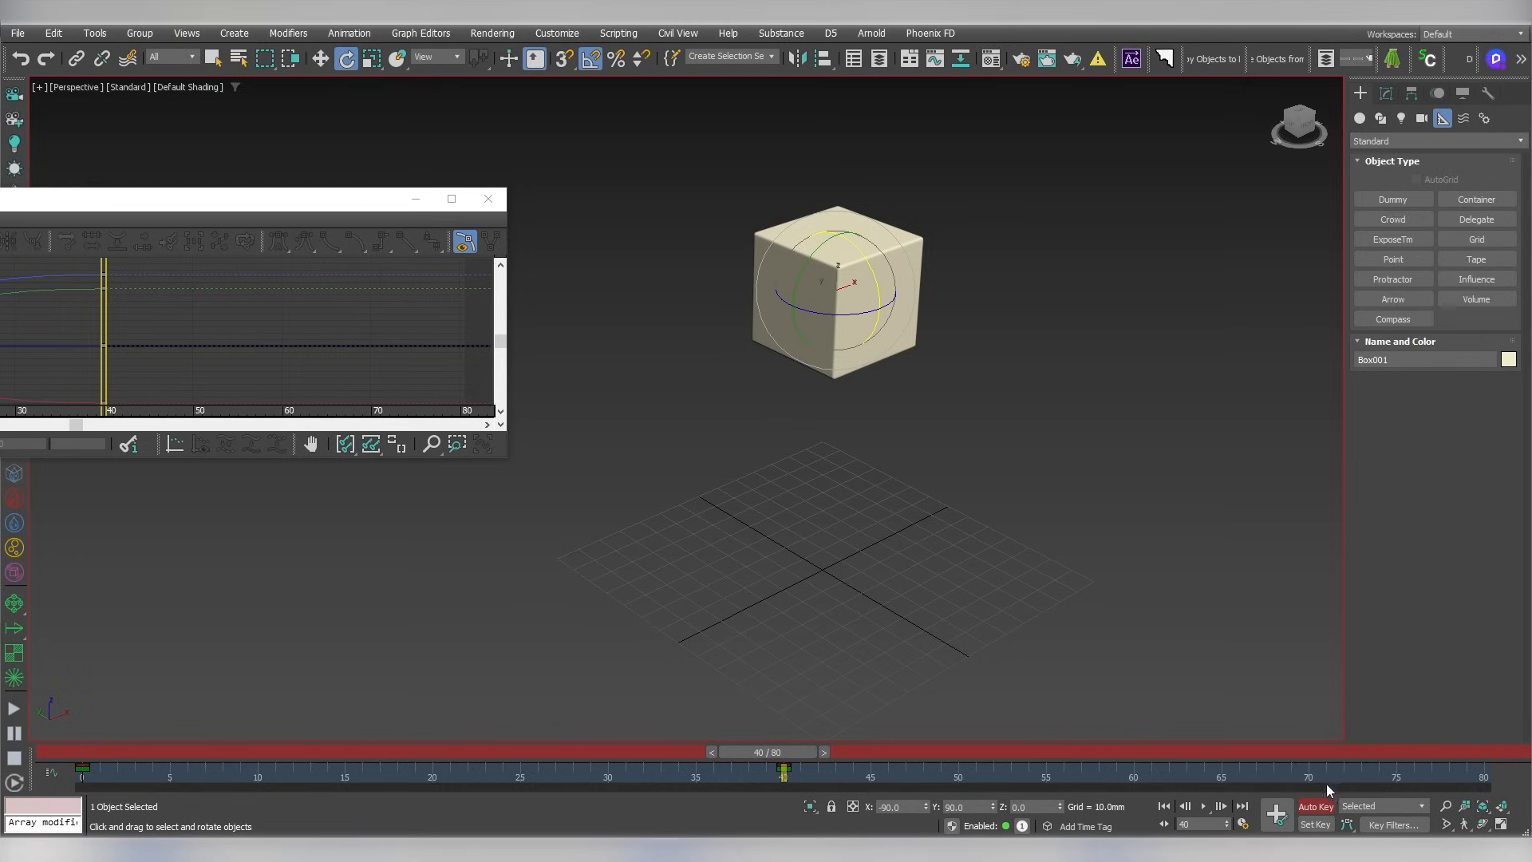
left_click(1316, 806)
left_click(1388, 201)
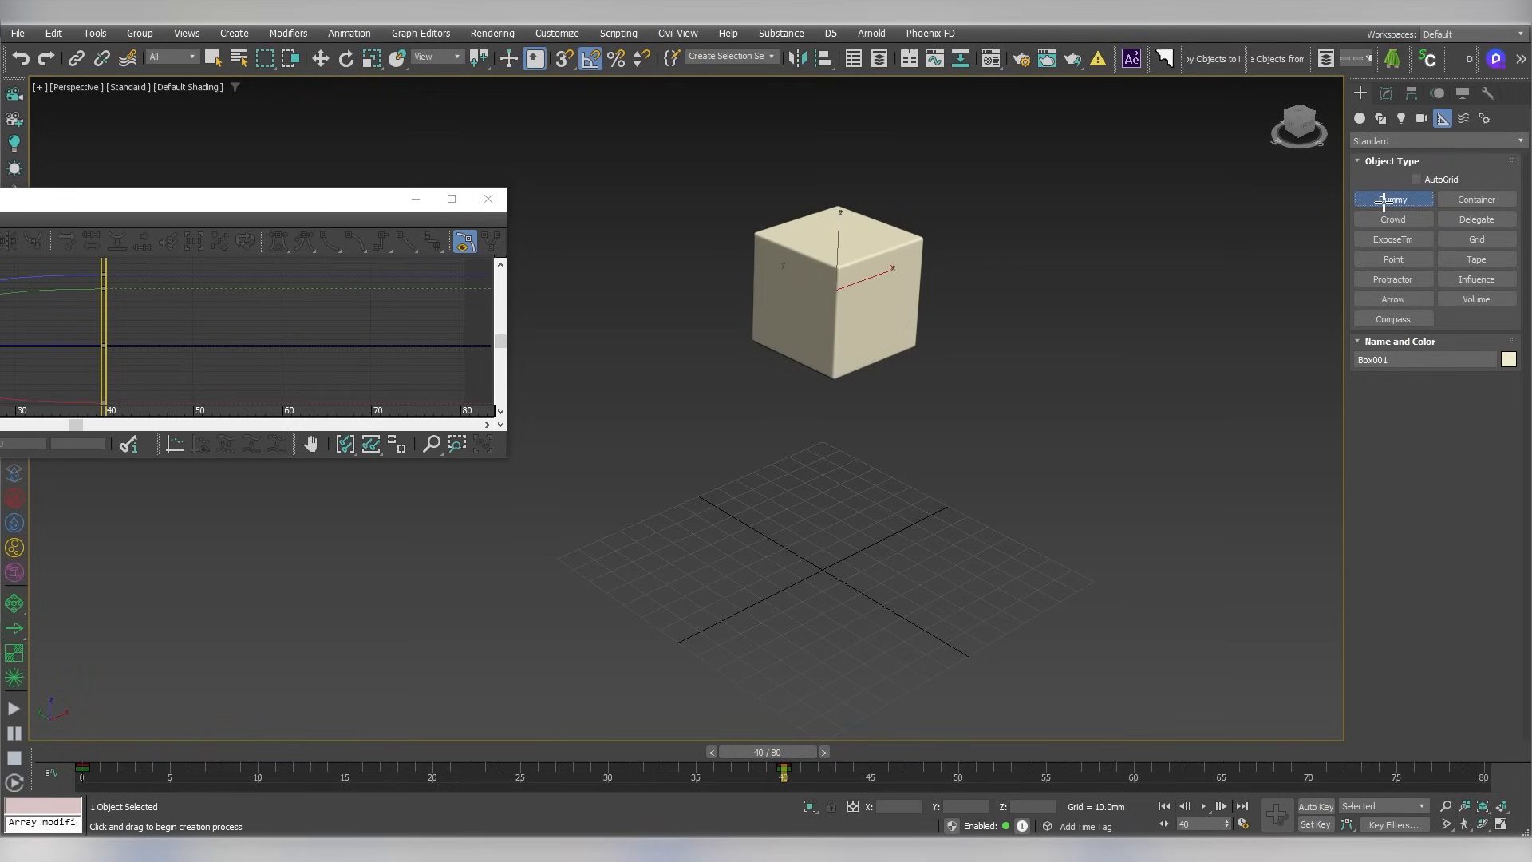
left_click_drag(988, 456, 1087, 556)
key("e")
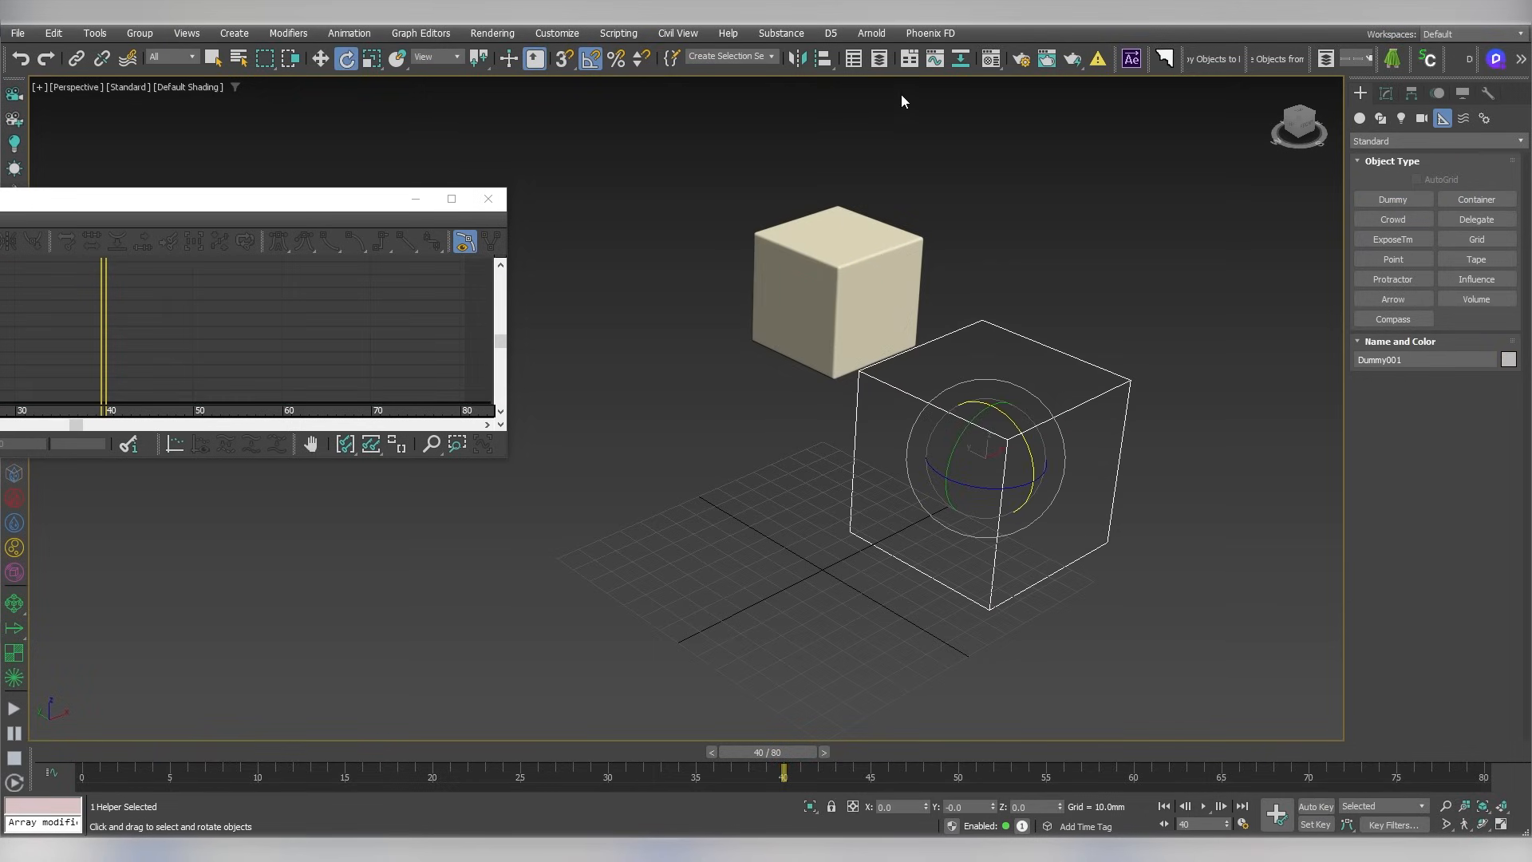
Align the dummy to the box in X, Y and Z position, pivot point to pivot point
left_click(822, 58)
left_click(852, 240)
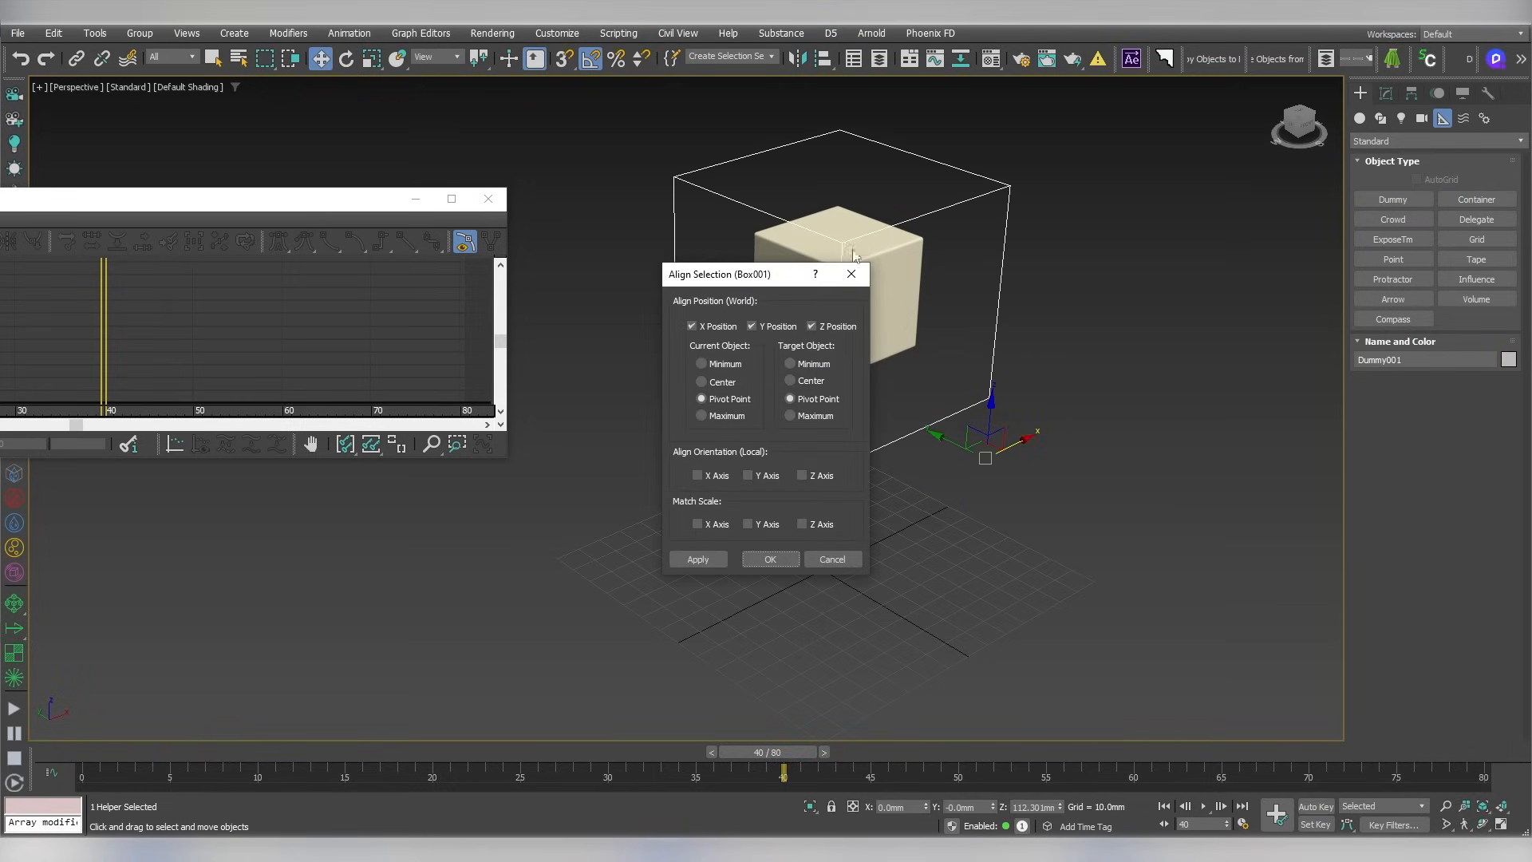
left_click(776, 558)
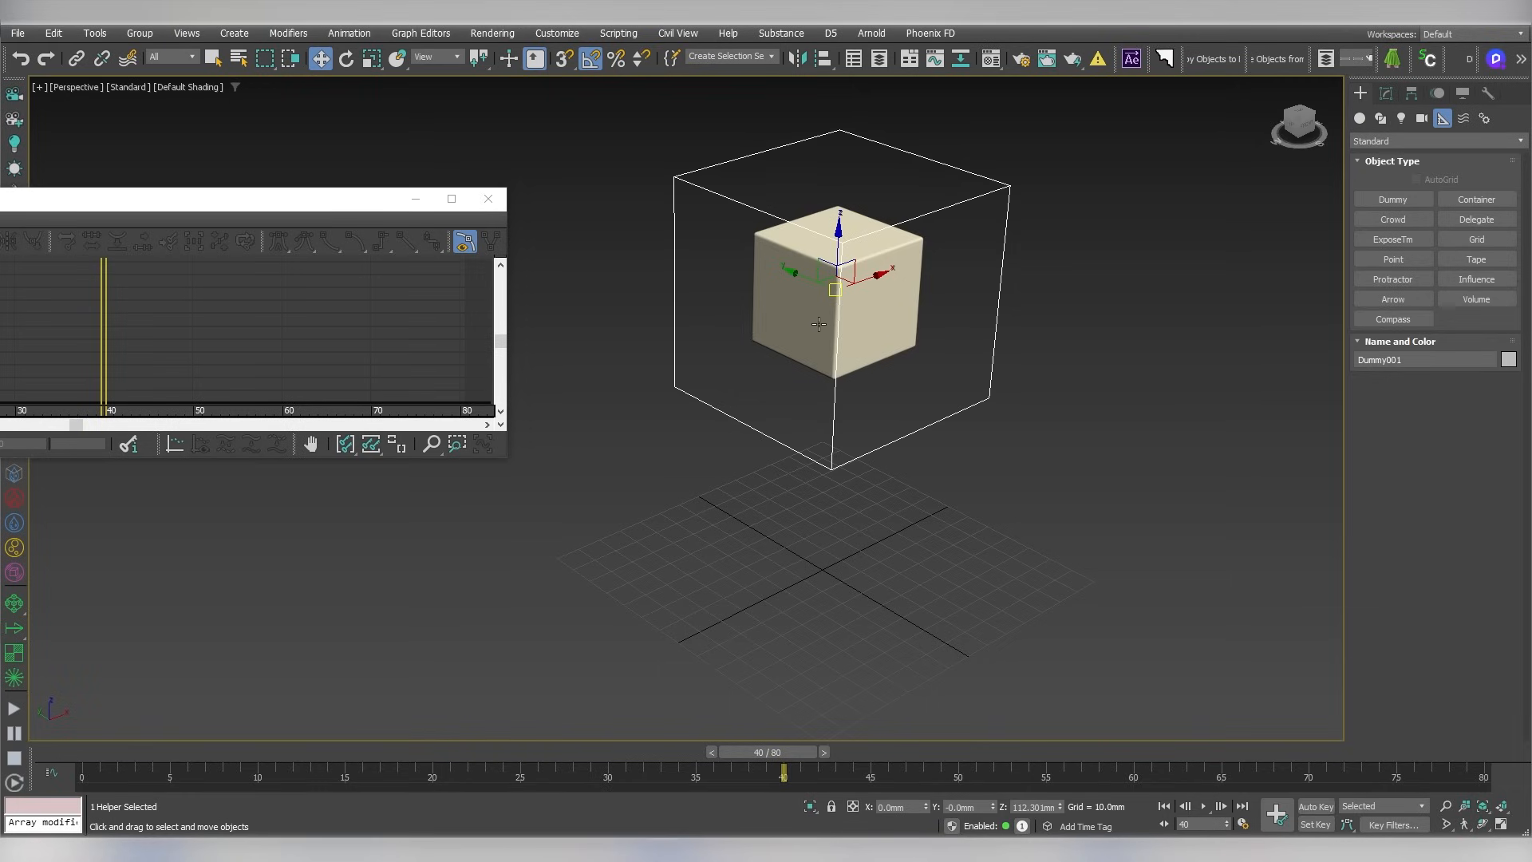
Link the box to the dummy as its parent at frame 40
left_click(75, 62)
left_click_drag(798, 310, 736, 203)
mouse_move(762, 754)
left_mouse_down()
mouse_move(99, 753)
mouse_move(803, 772)
mouse_move(783, 774)
left_mouse_up()
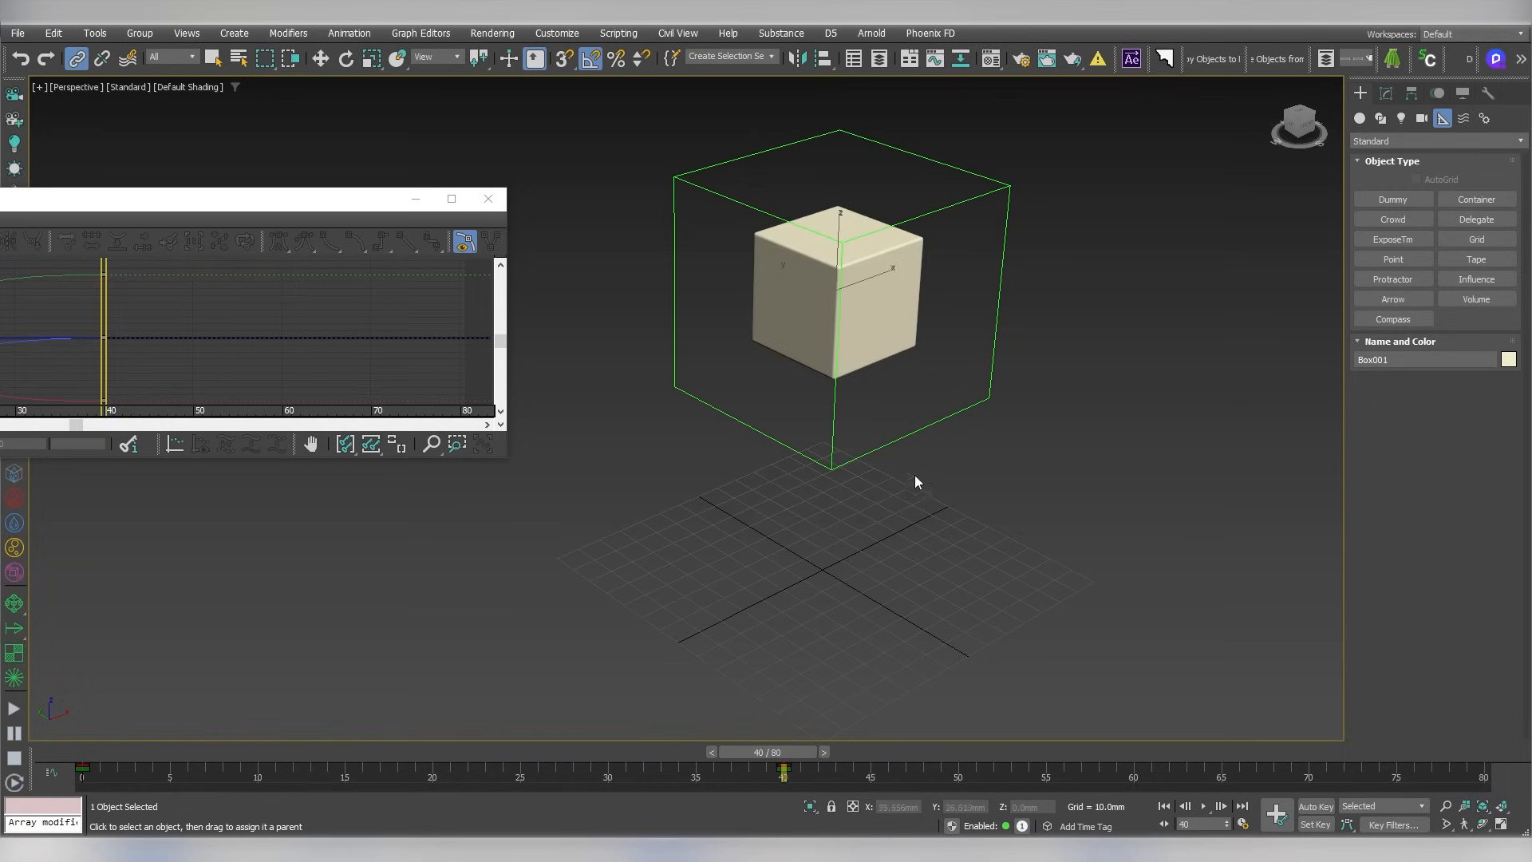
Test the link by moving the dummy, and undo the move
right_click(914, 476)
left_click(933, 487)
left_click_drag(900, 439, 784, 440)
key("ctrl+z")
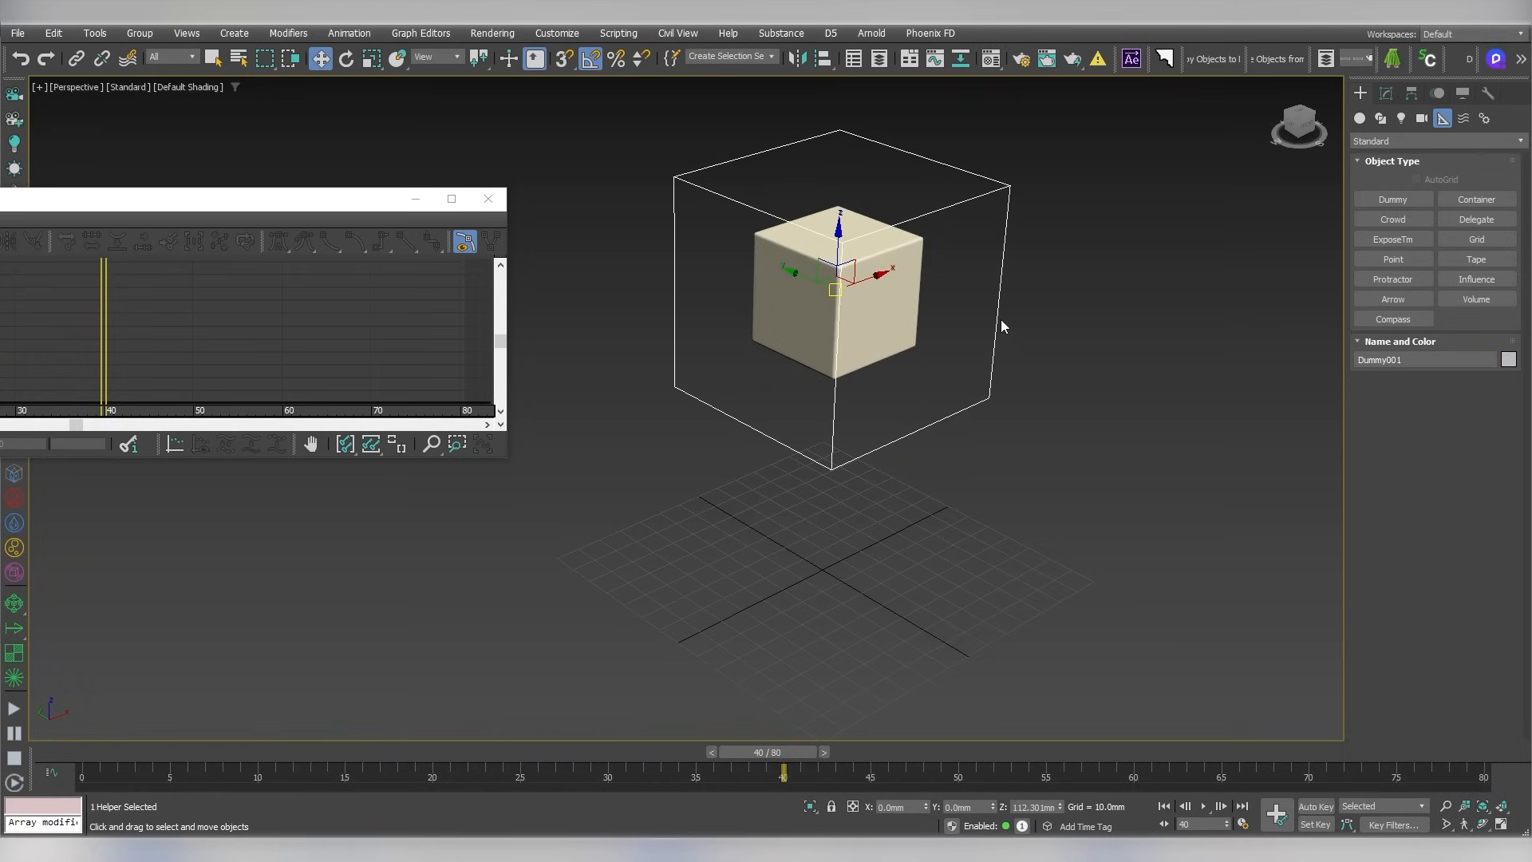
key("ctrl+z")
Select the dummy, turn on Auto Key, and set a key for it at frame 30
left_click(923, 427)
left_click_drag(780, 753, 620, 774)
left_click(1321, 807)
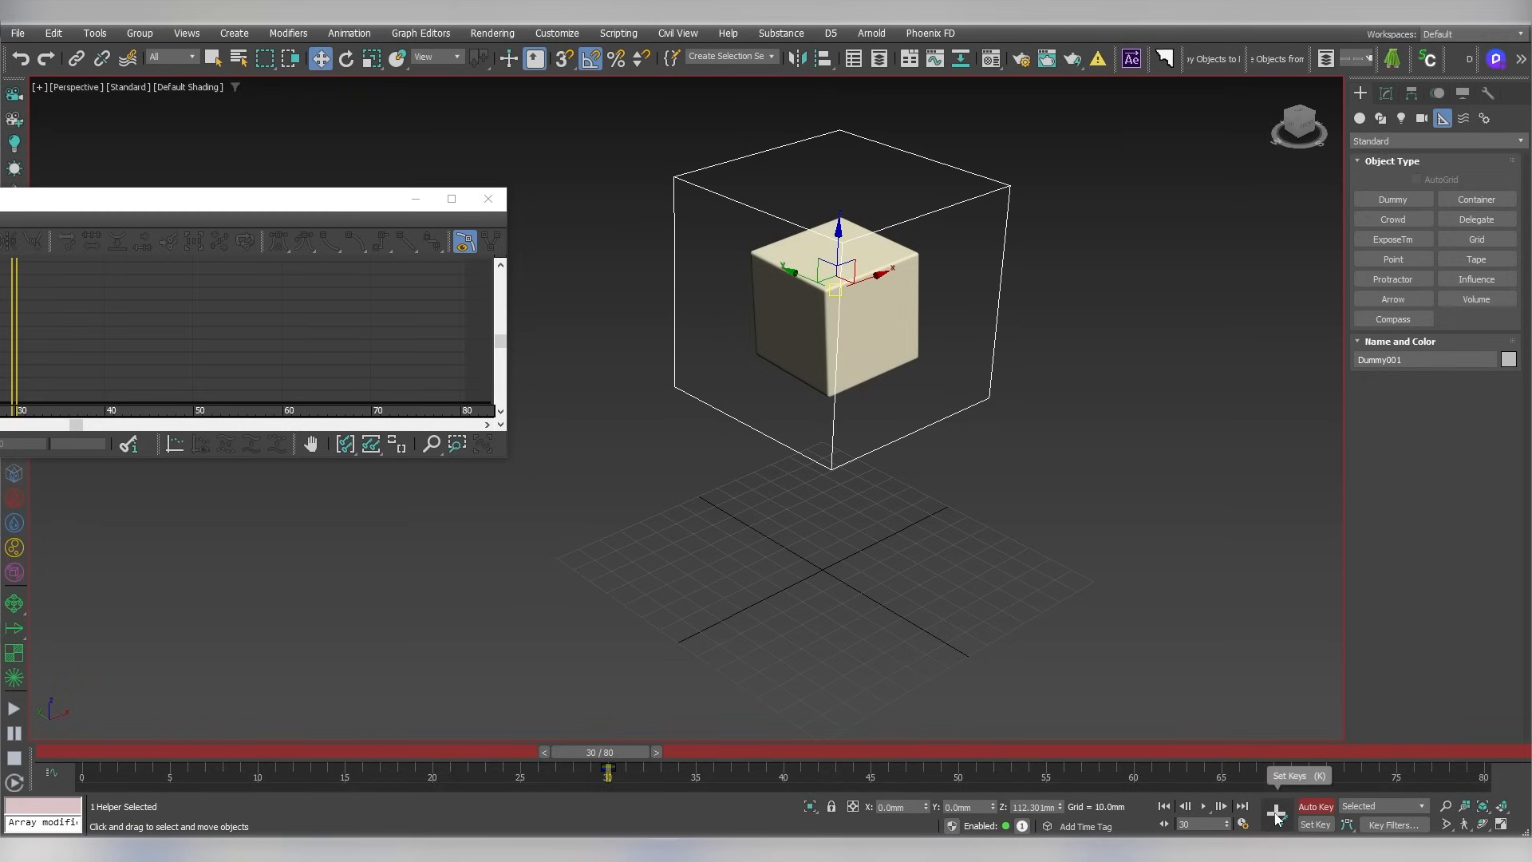
Rotate the dummy -90 degrees about the Y axis at frame 60
left_click_drag(618, 752, 1119, 753)
right_click(927, 399)
left_click(944, 416)
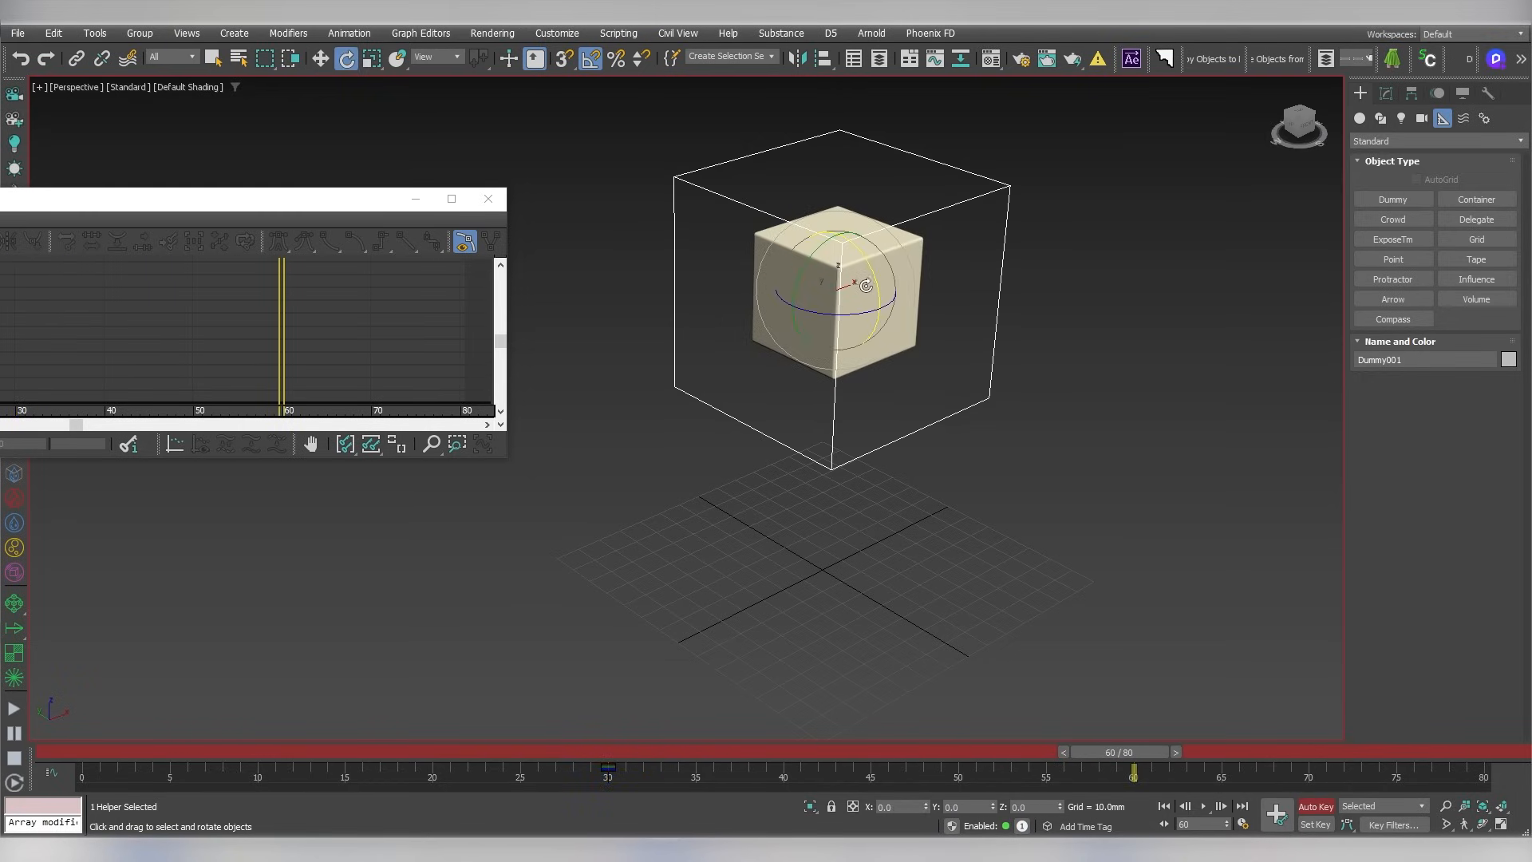
mouse_move(816, 257)
left_mouse_down()
mouse_move(846, 264)
mouse_move(817, 256)
left_mouse_up()
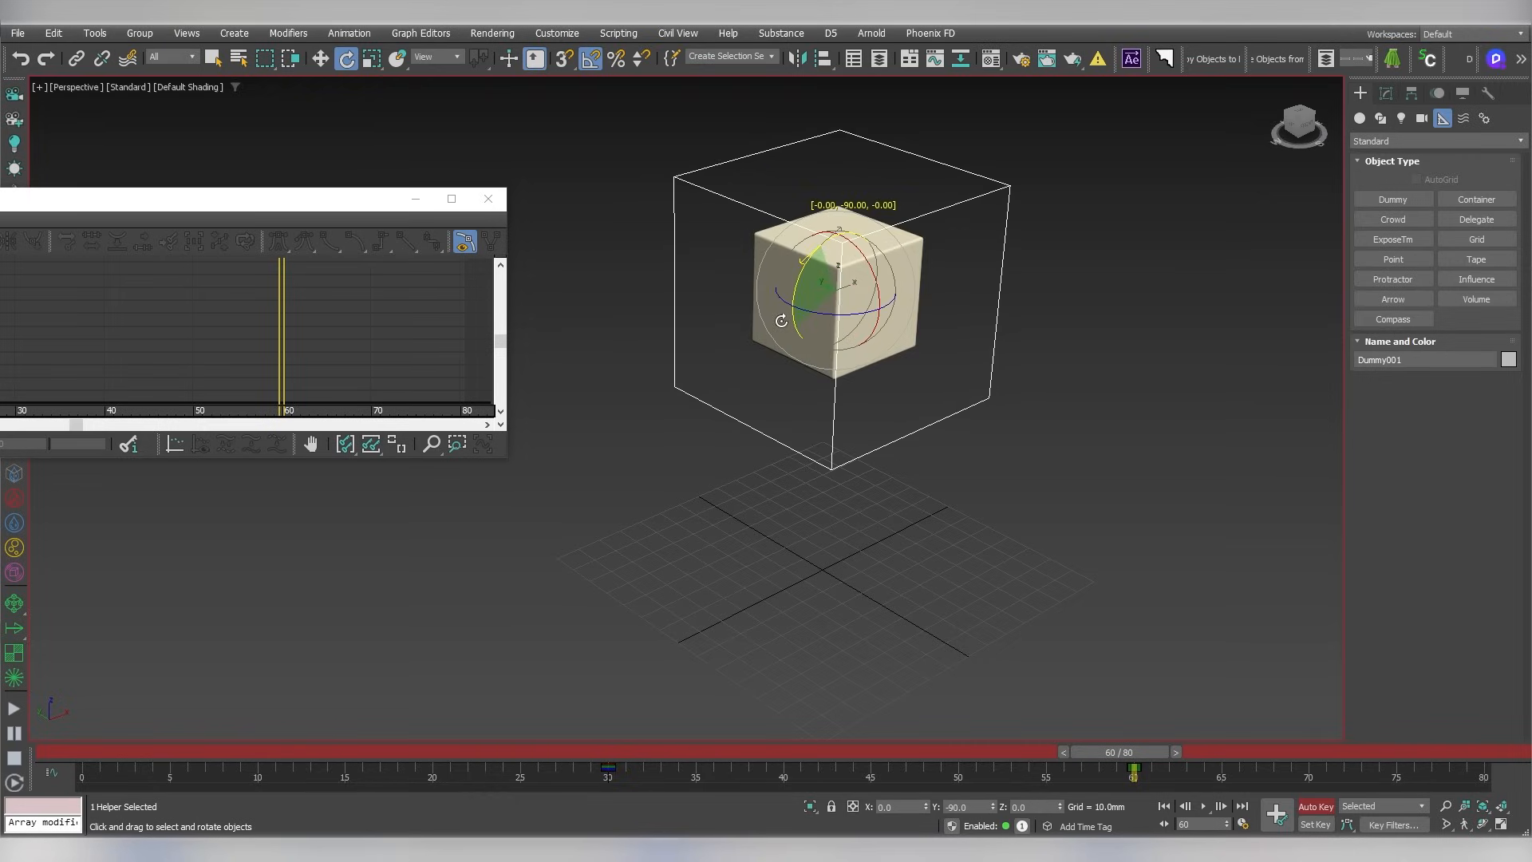
Play the combined box and dummy animation from frame 0 and stop near frame 41
left_click_drag(1121, 752, 491, 764)
key("Home")
key("e")
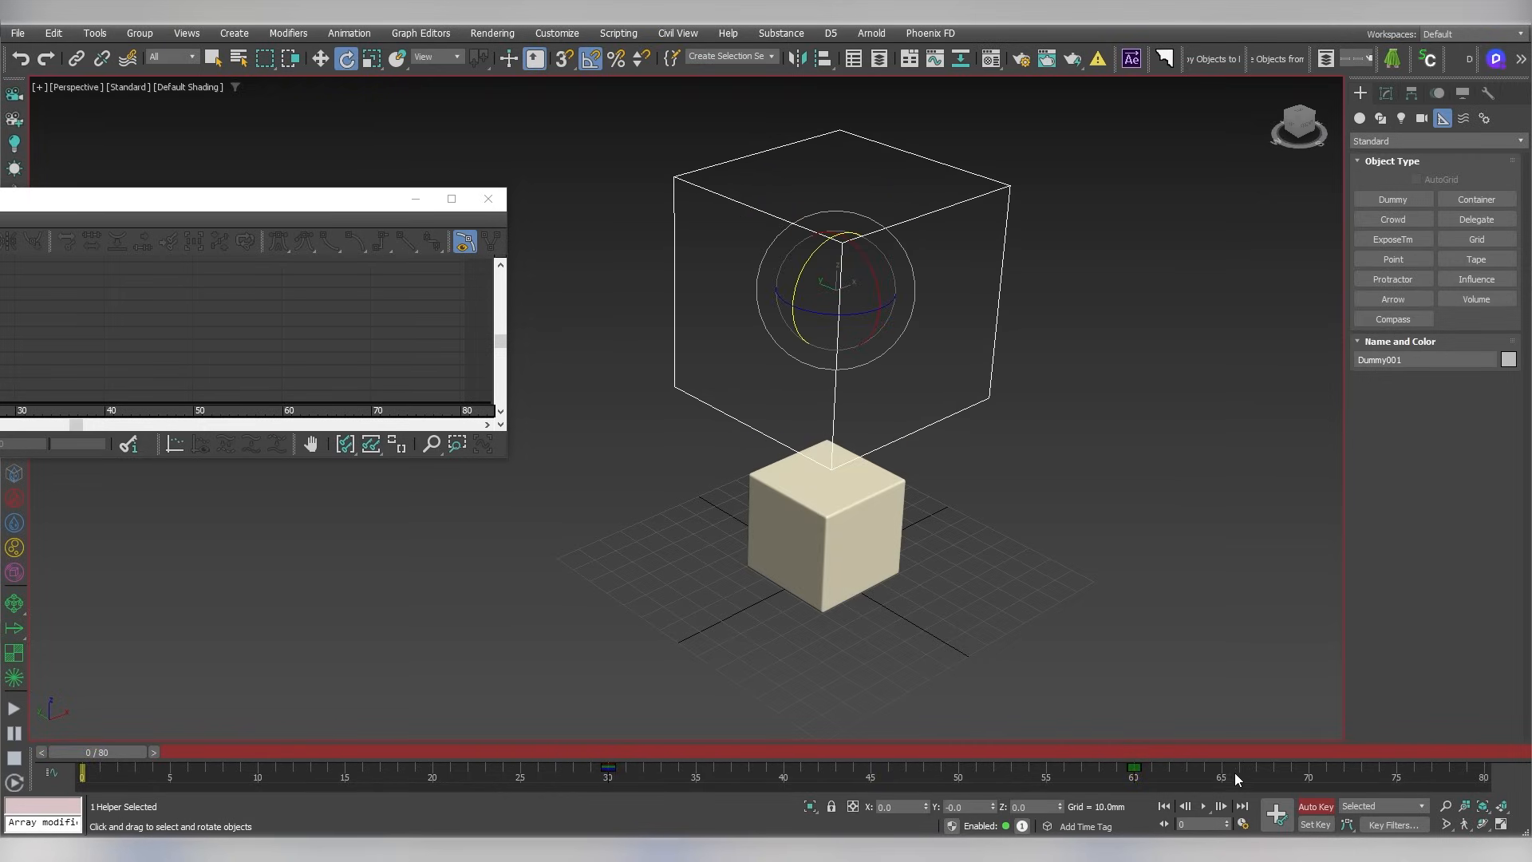
left_click(1202, 807)
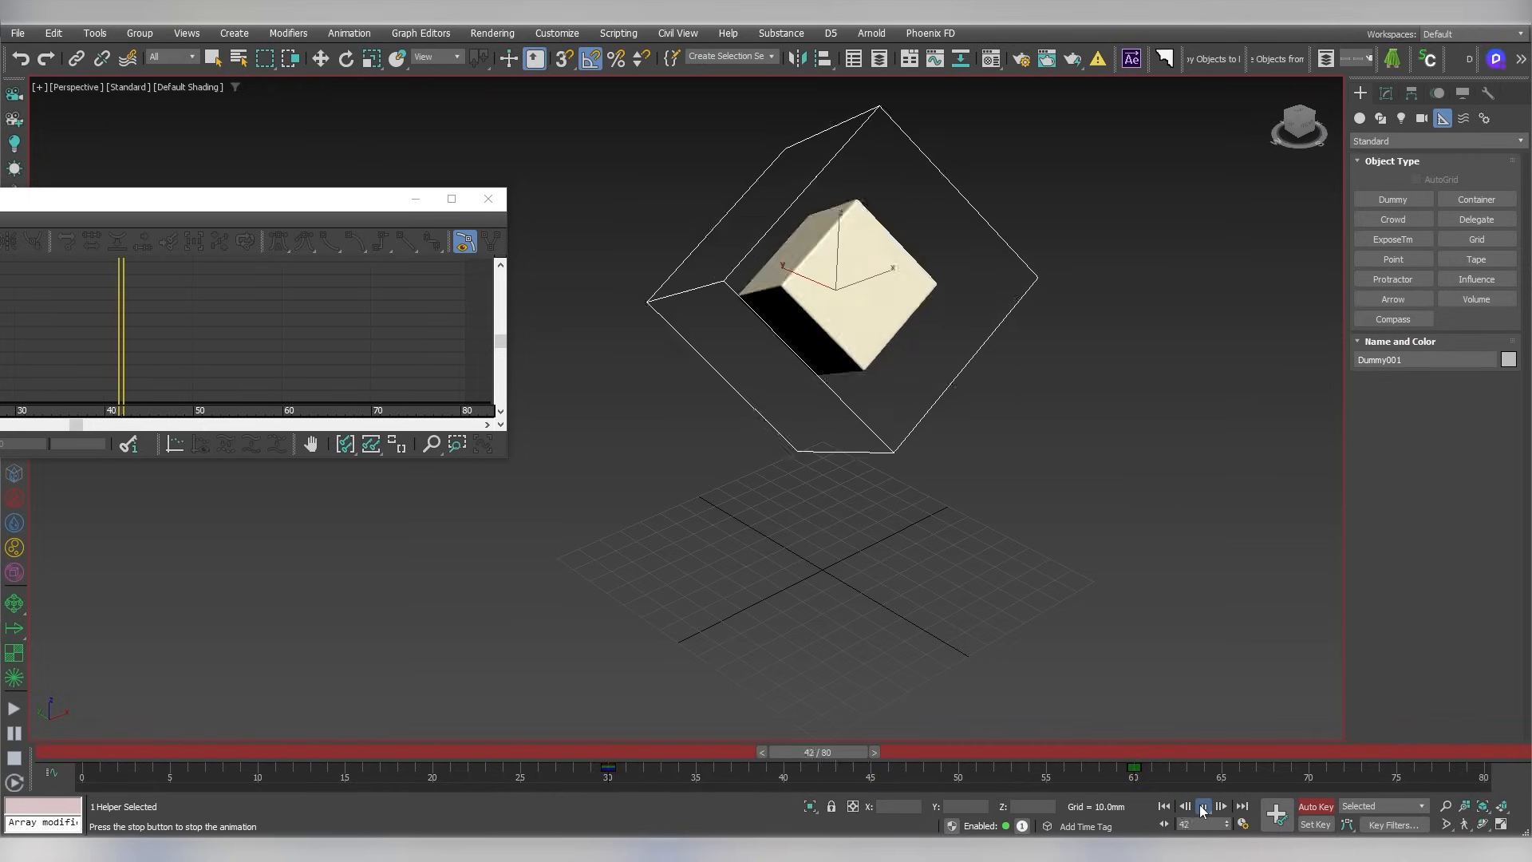
left_click(799, 755)
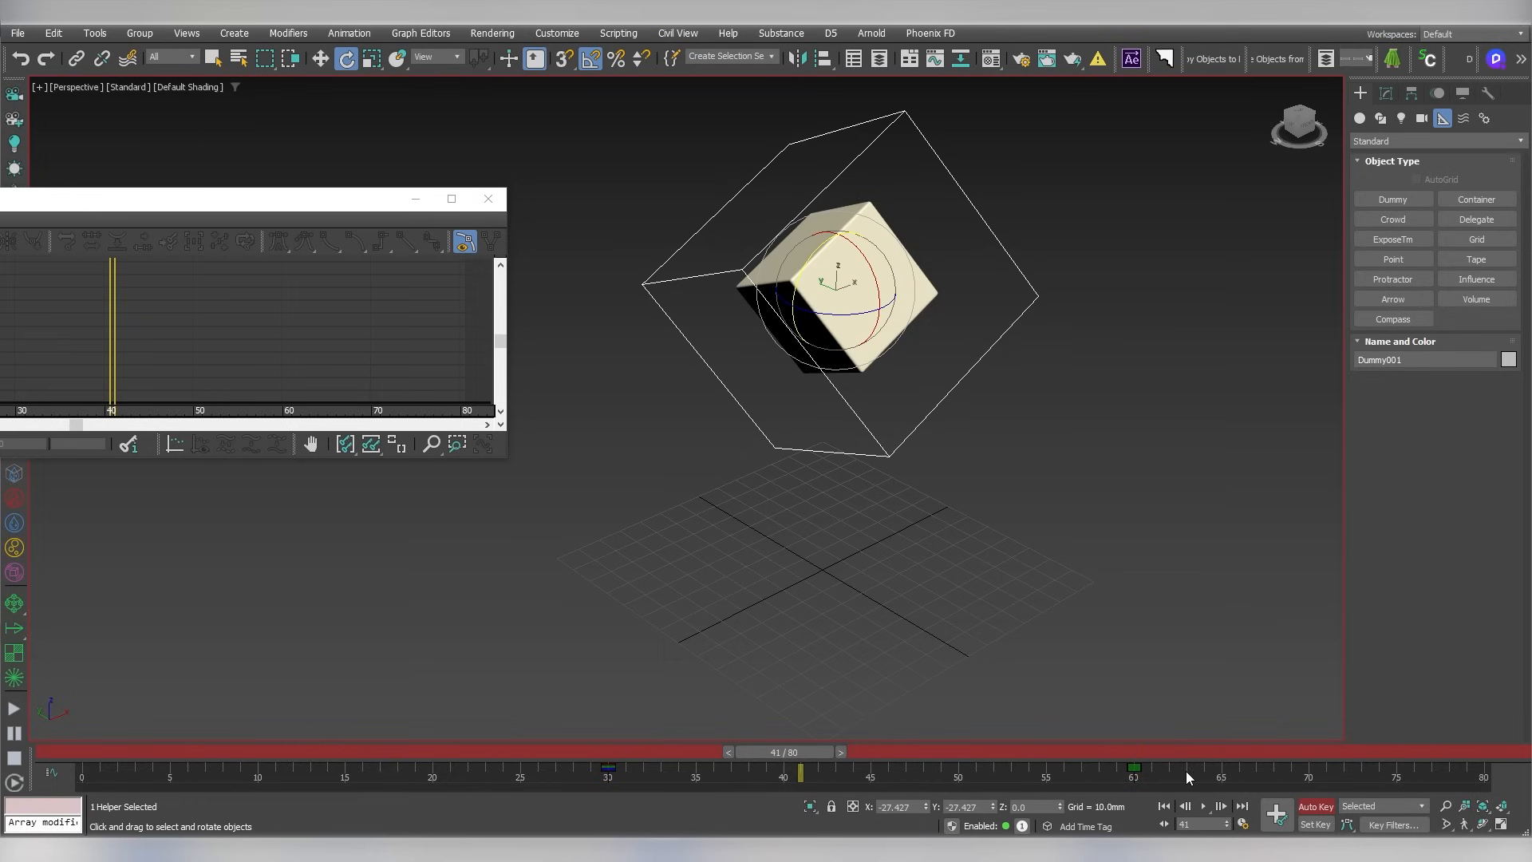
Select the dummy's keys at frames 30 and 60, reopen the Curve Editor for it, and lengthen the rotation tangent handles
left_click_drag(1186, 771, 538, 777)
left_click(488, 199)
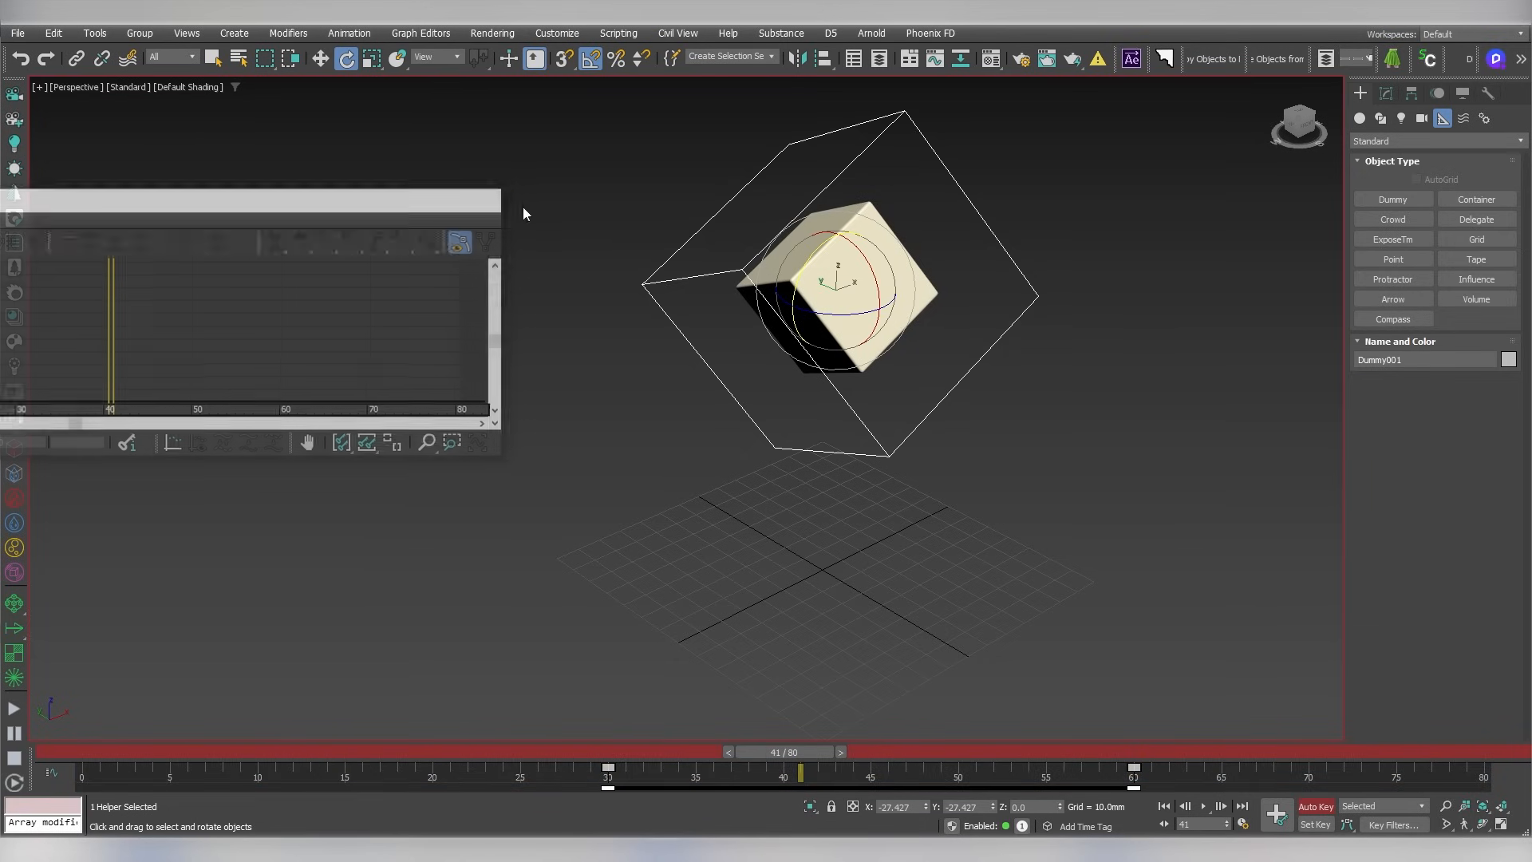
right_click(790, 247)
left_click(823, 428)
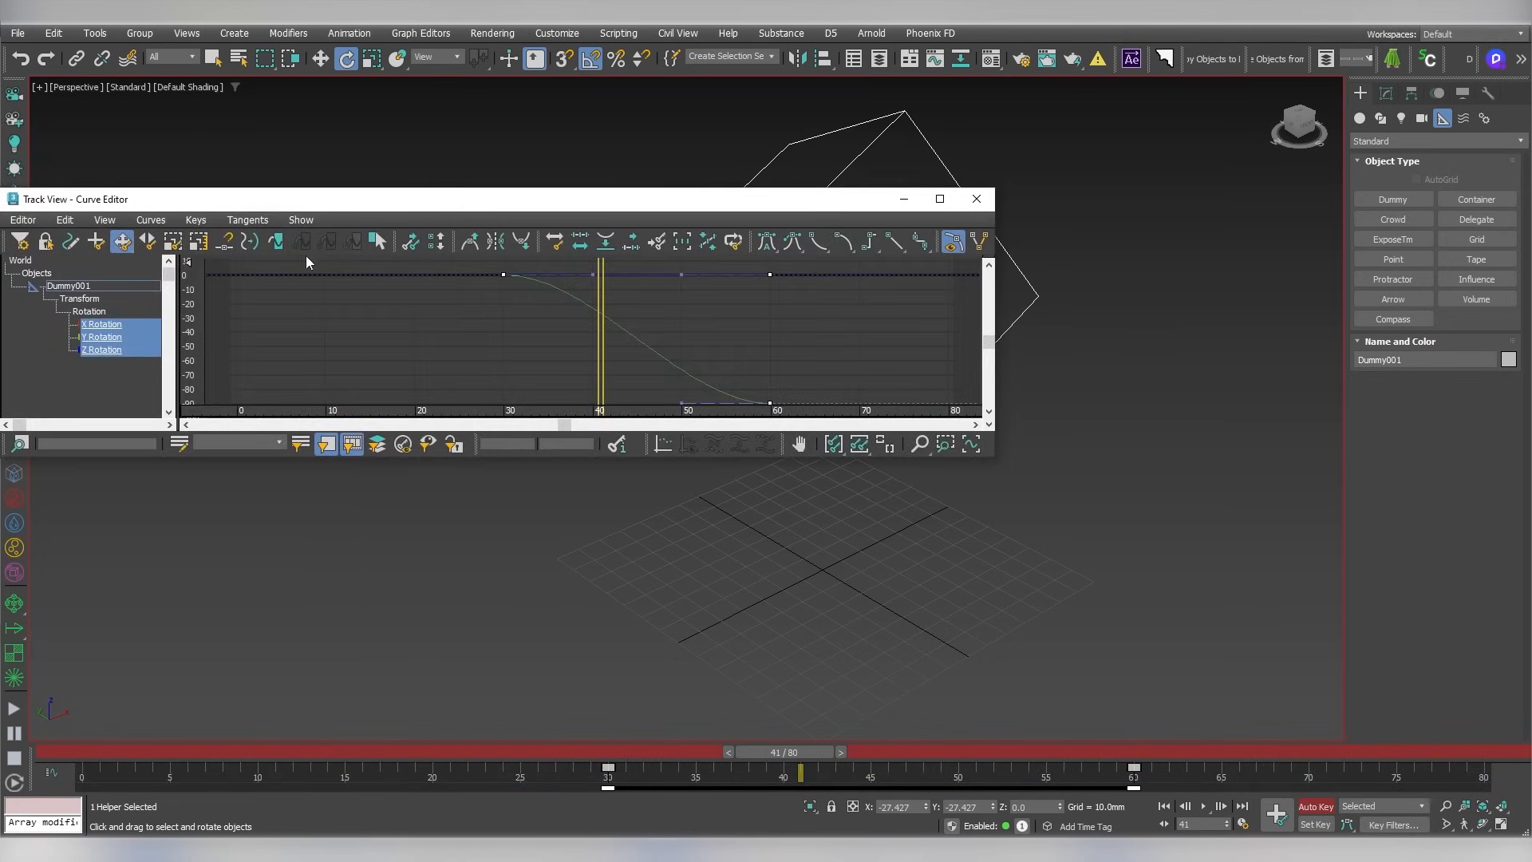
left_click(477, 242)
left_click(478, 244)
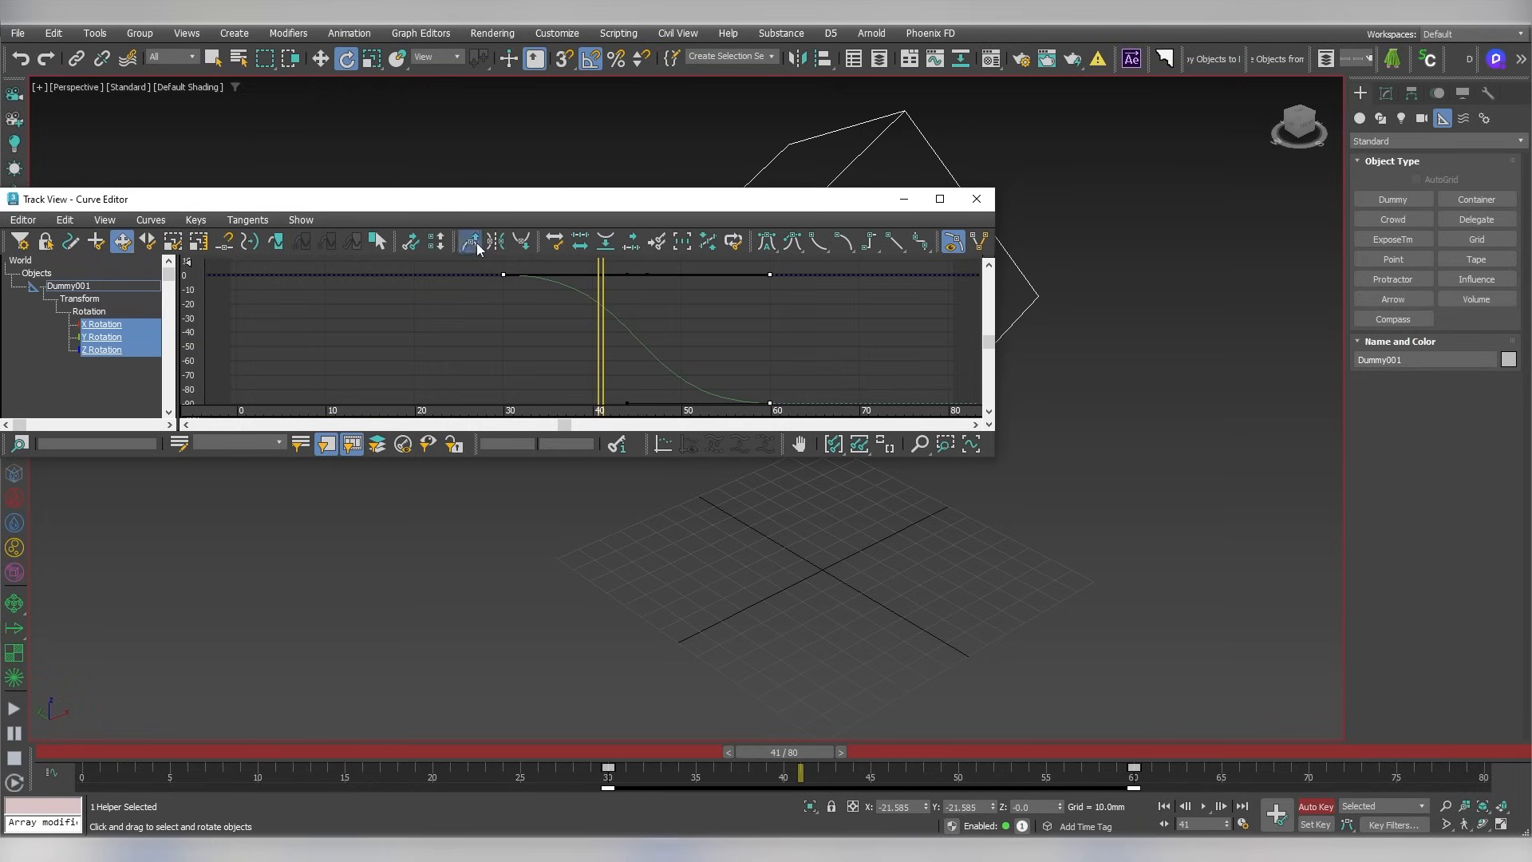
Move the Curve Editor clear of the box, play the eased dummy rotation from frame 0, and scrub back to frame 18
left_click_drag(909, 208, 438, 202)
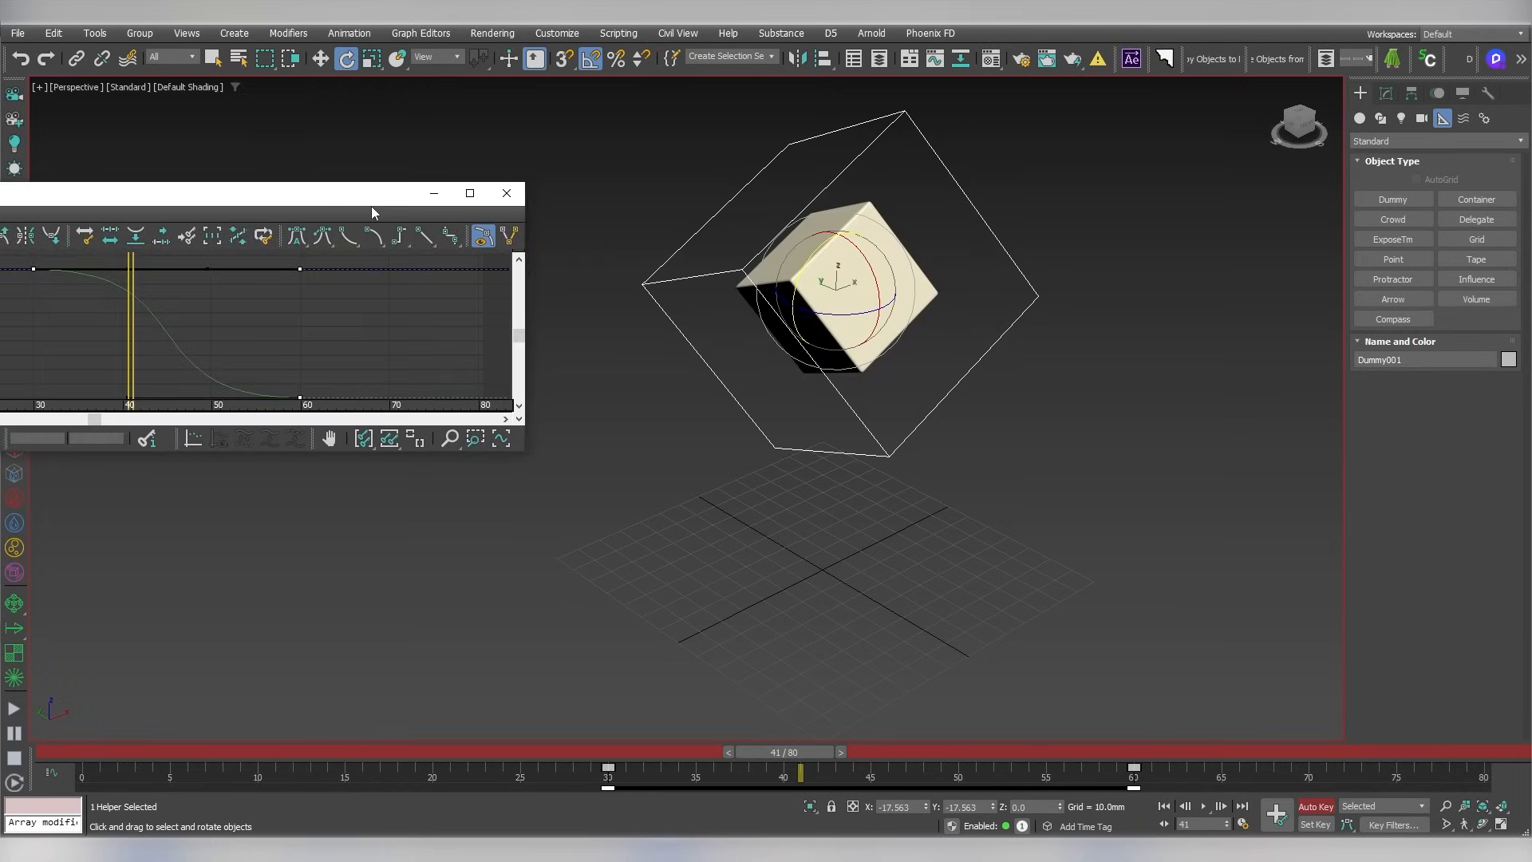
left_click(1165, 806)
left_click(1204, 806)
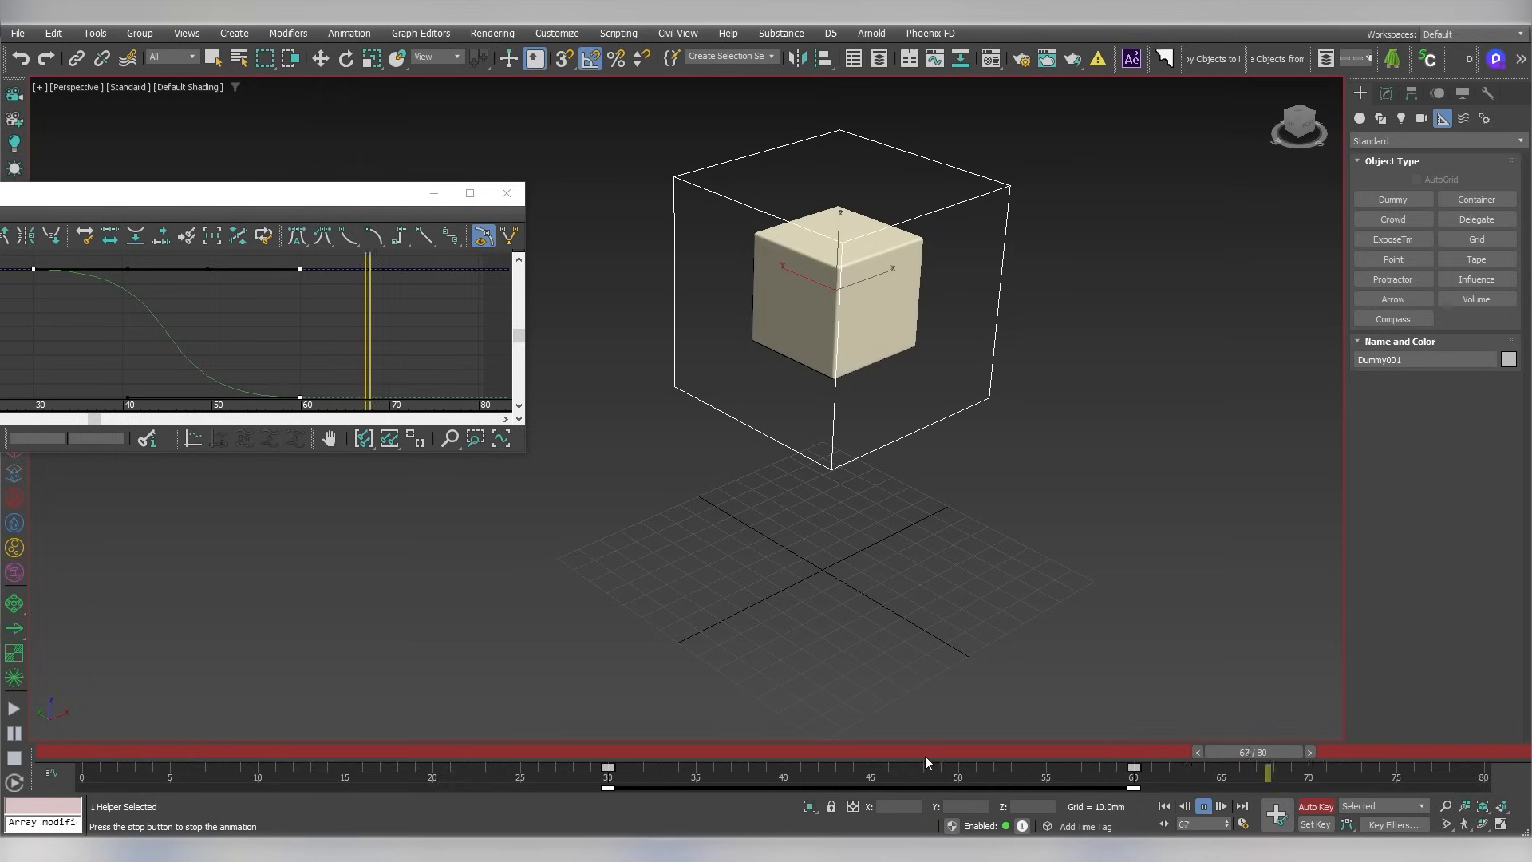
left_click_drag(906, 754, 387, 751)
Move the dummy's frame 30 key to frame 20 and replay the animation from frame 0
left_click_drag(608, 767, 432, 766)
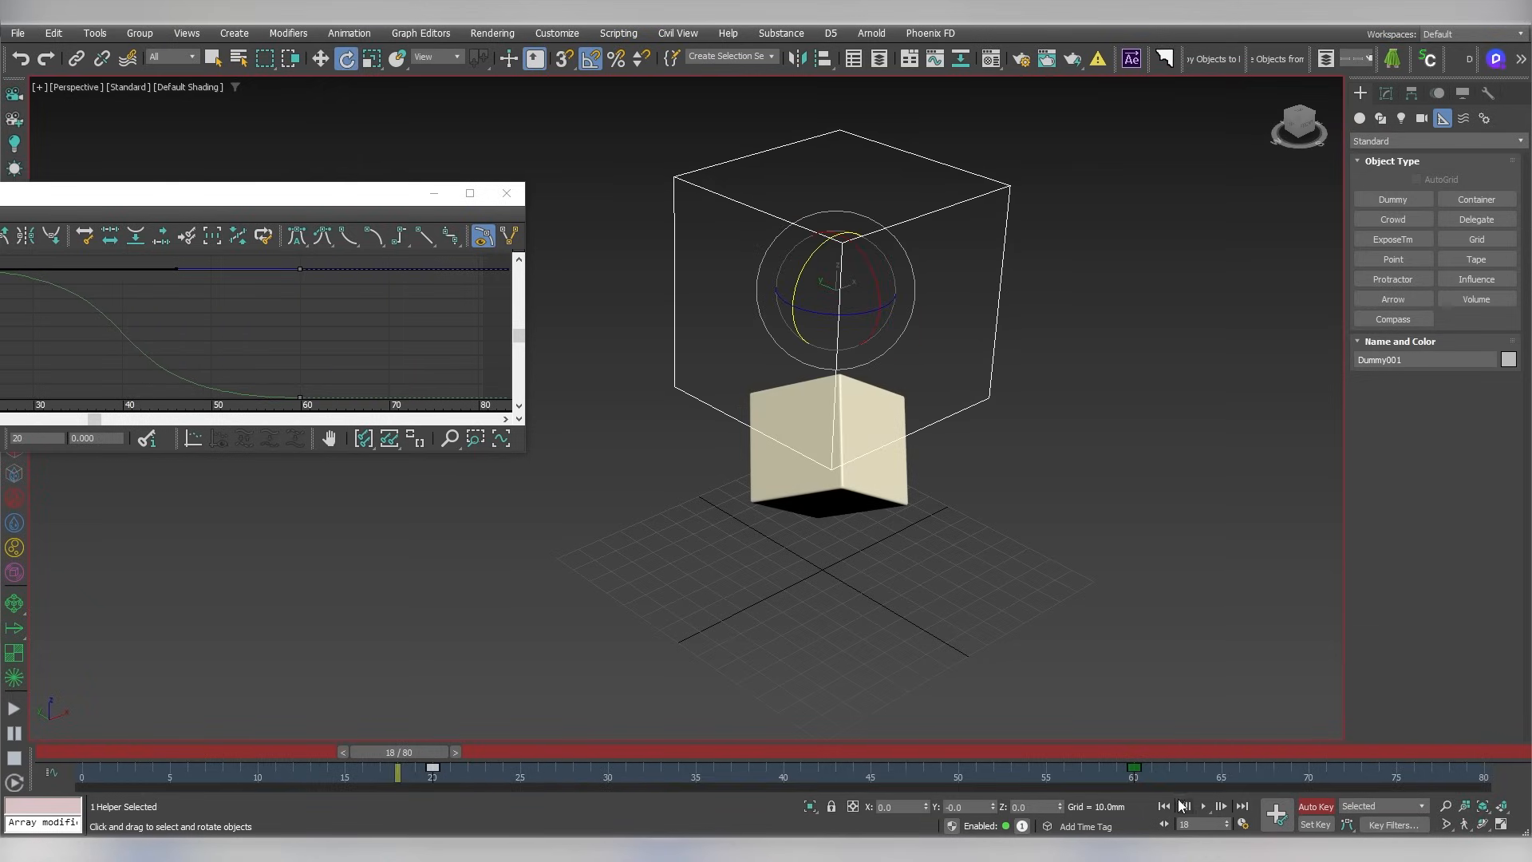
left_click(1165, 806)
left_click(1203, 806)
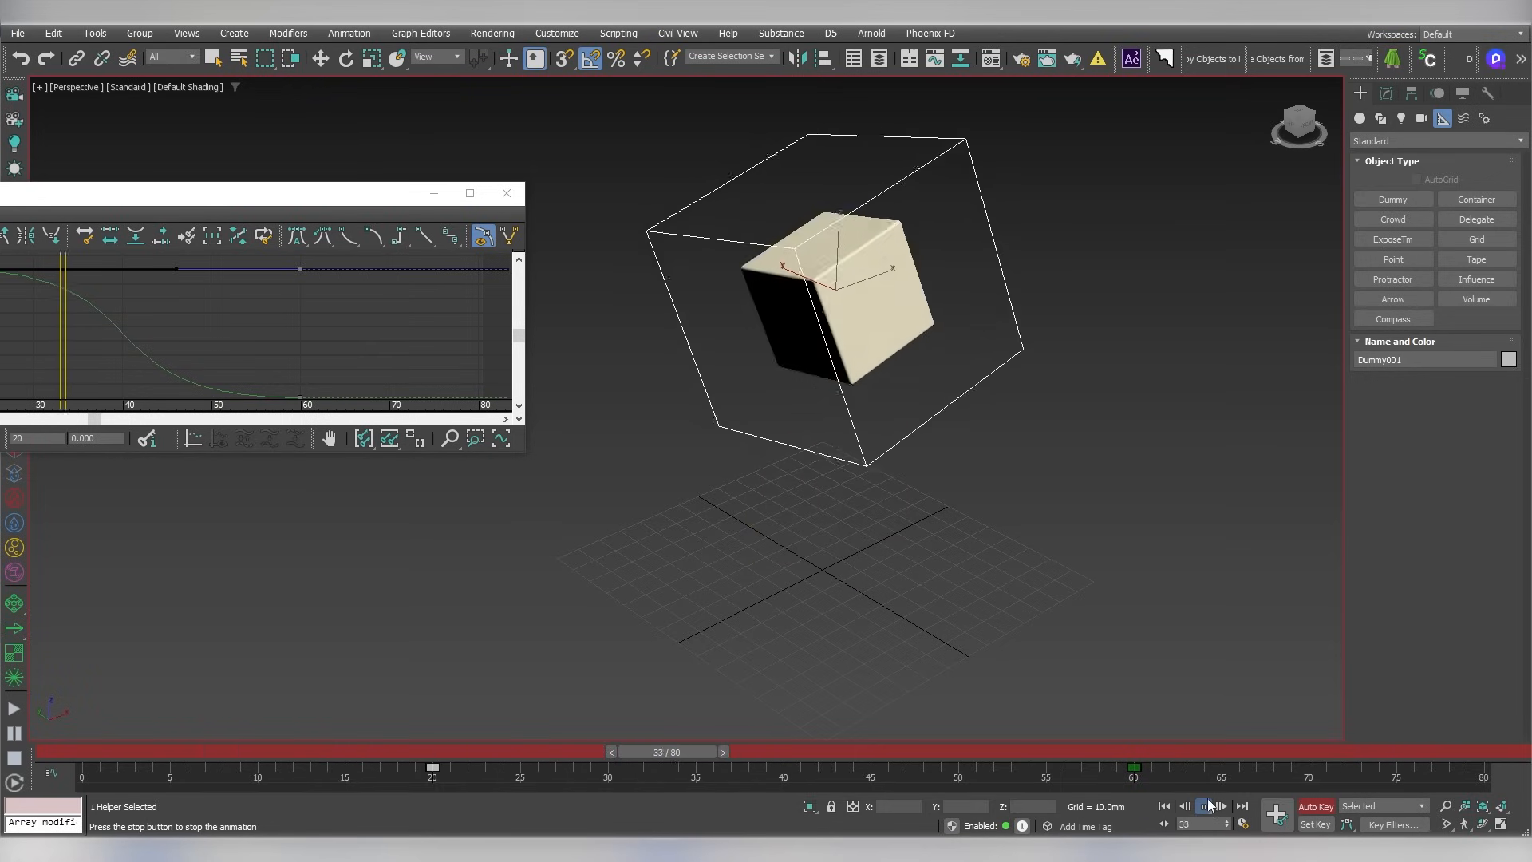
left_click(1150, 754)
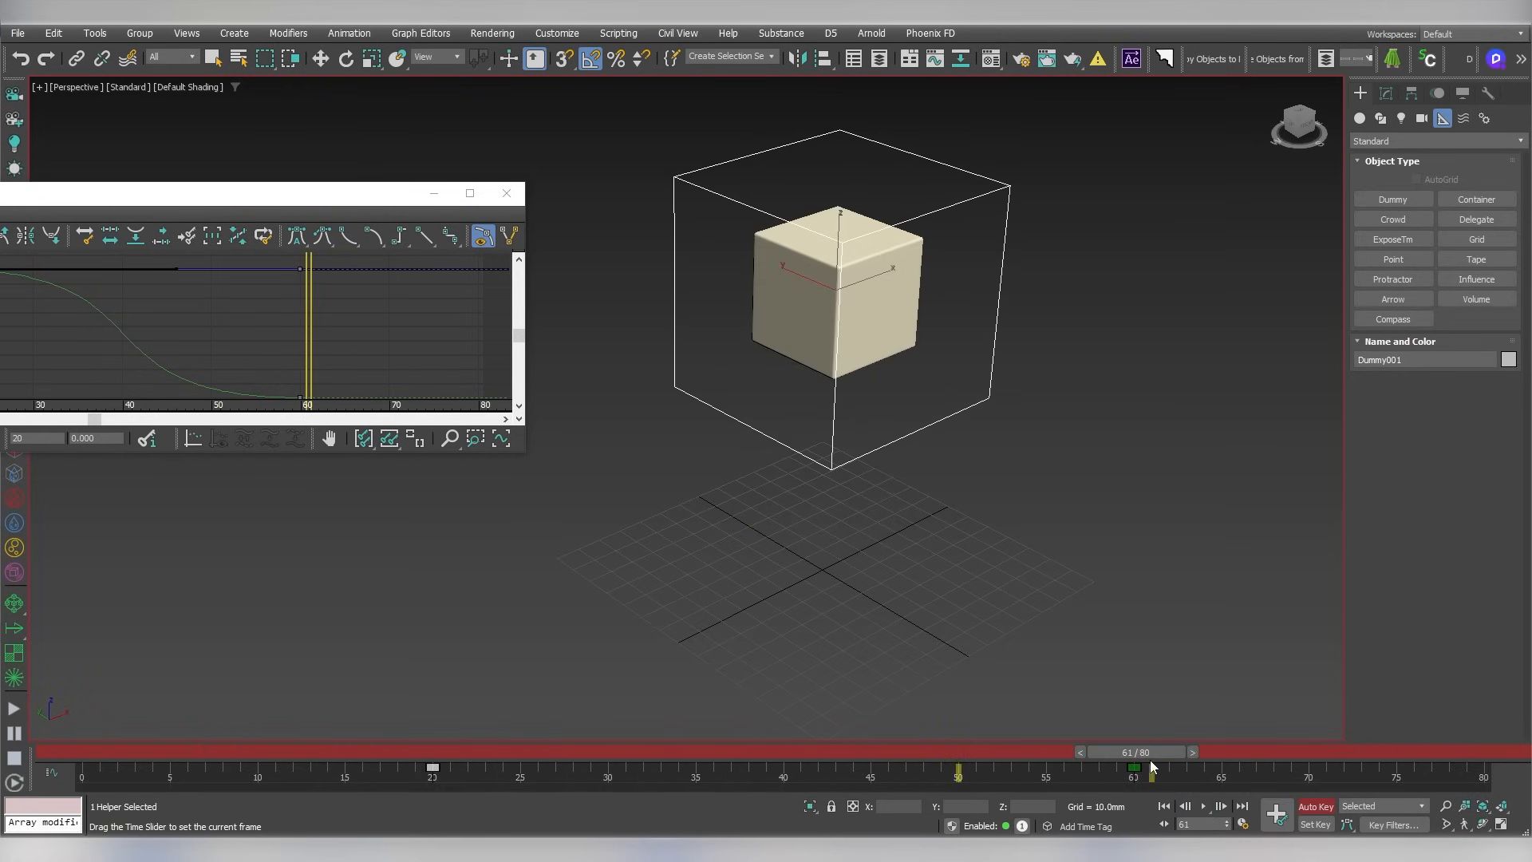
key("e")
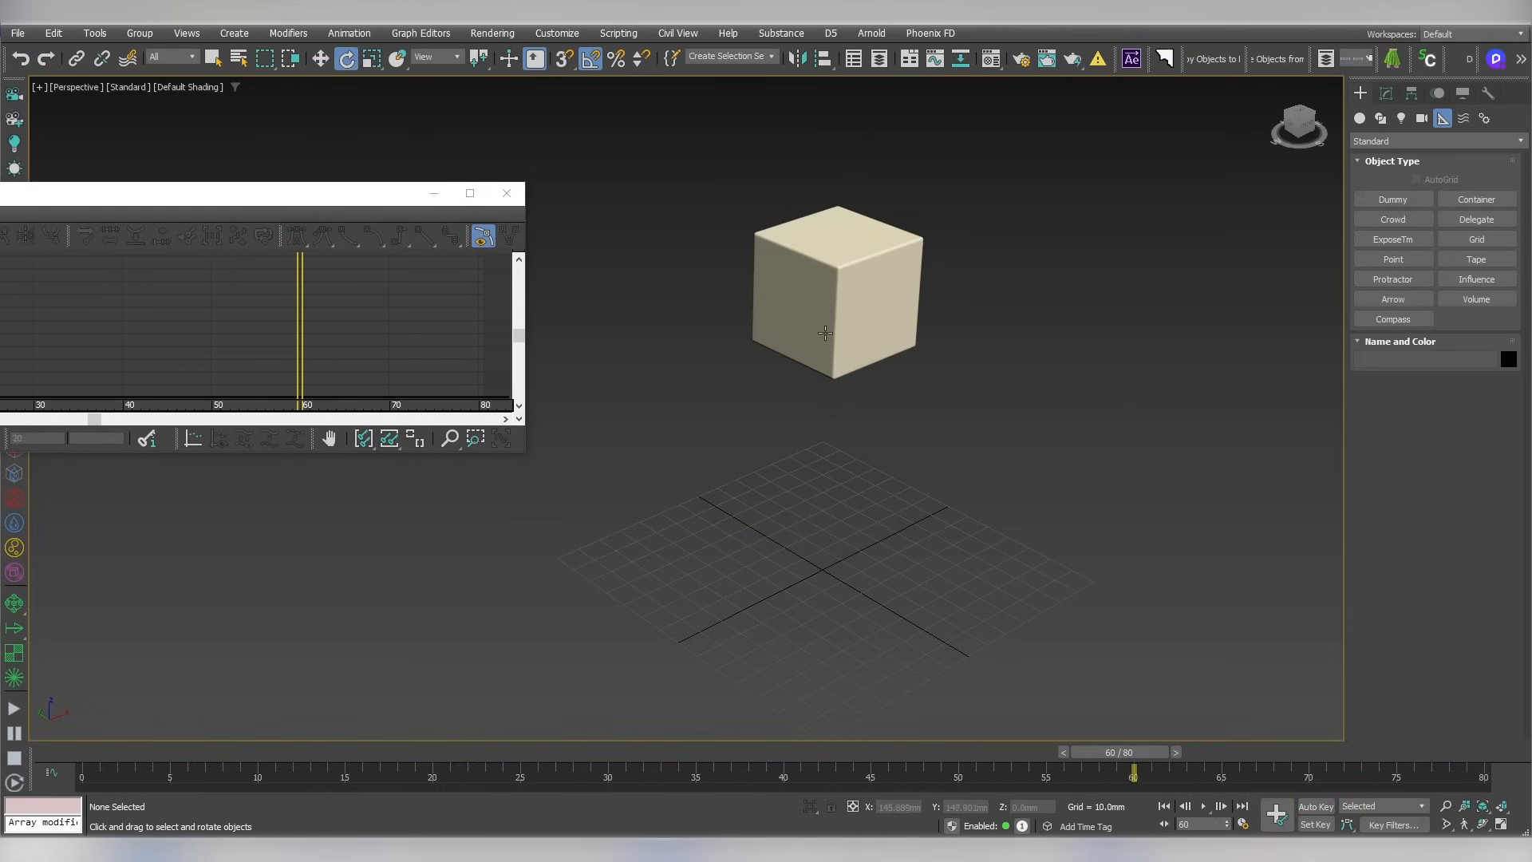
Add a Spherify modifier above Chamfer on the box and set its Percent to 0
left_click(825, 333)
right_click(902, 306)
left_click(927, 318)
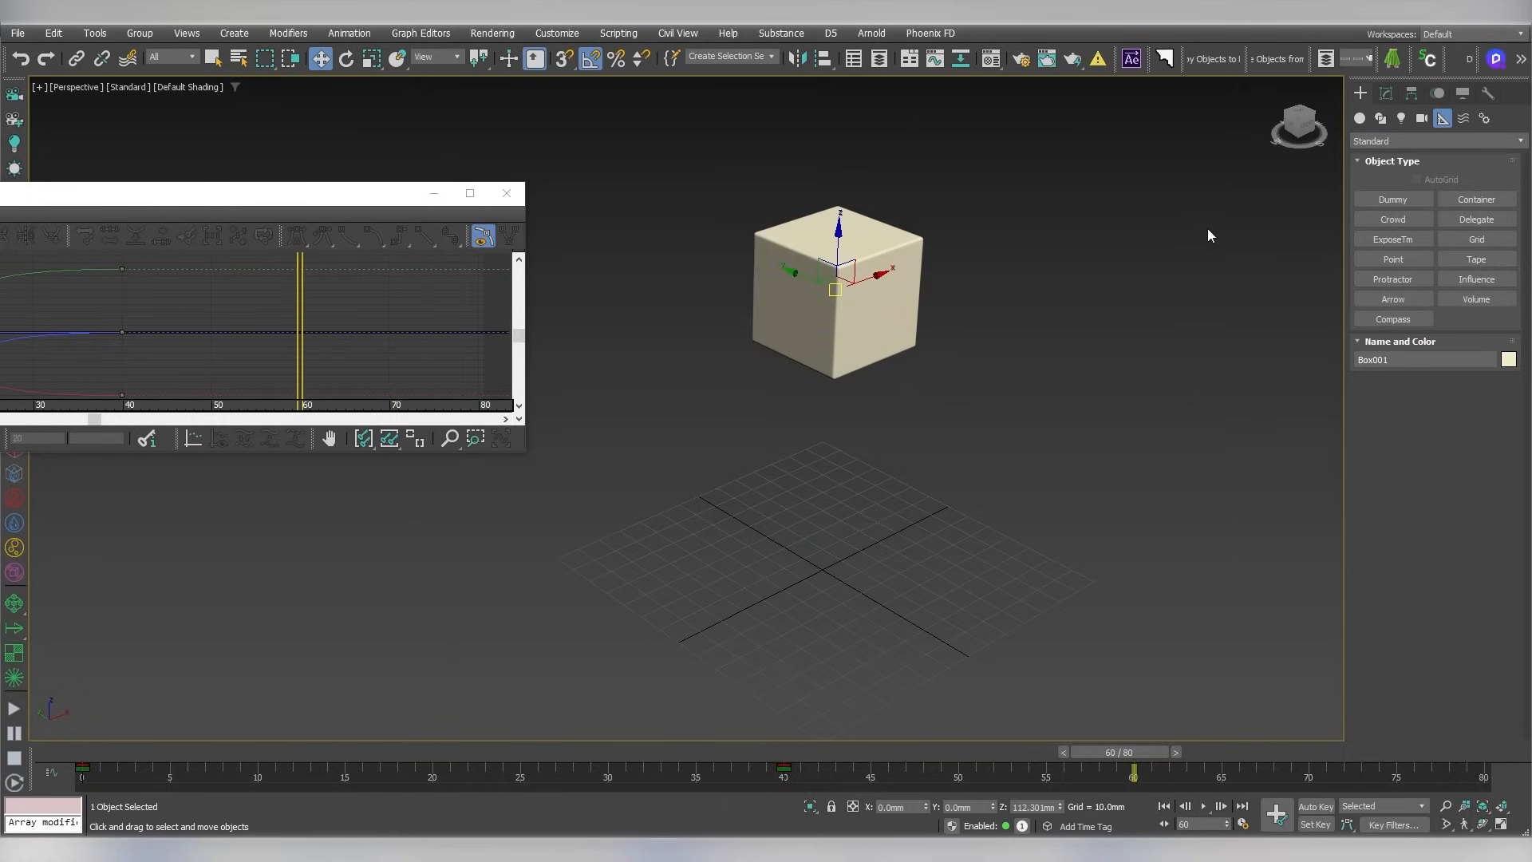
left_click(1386, 94)
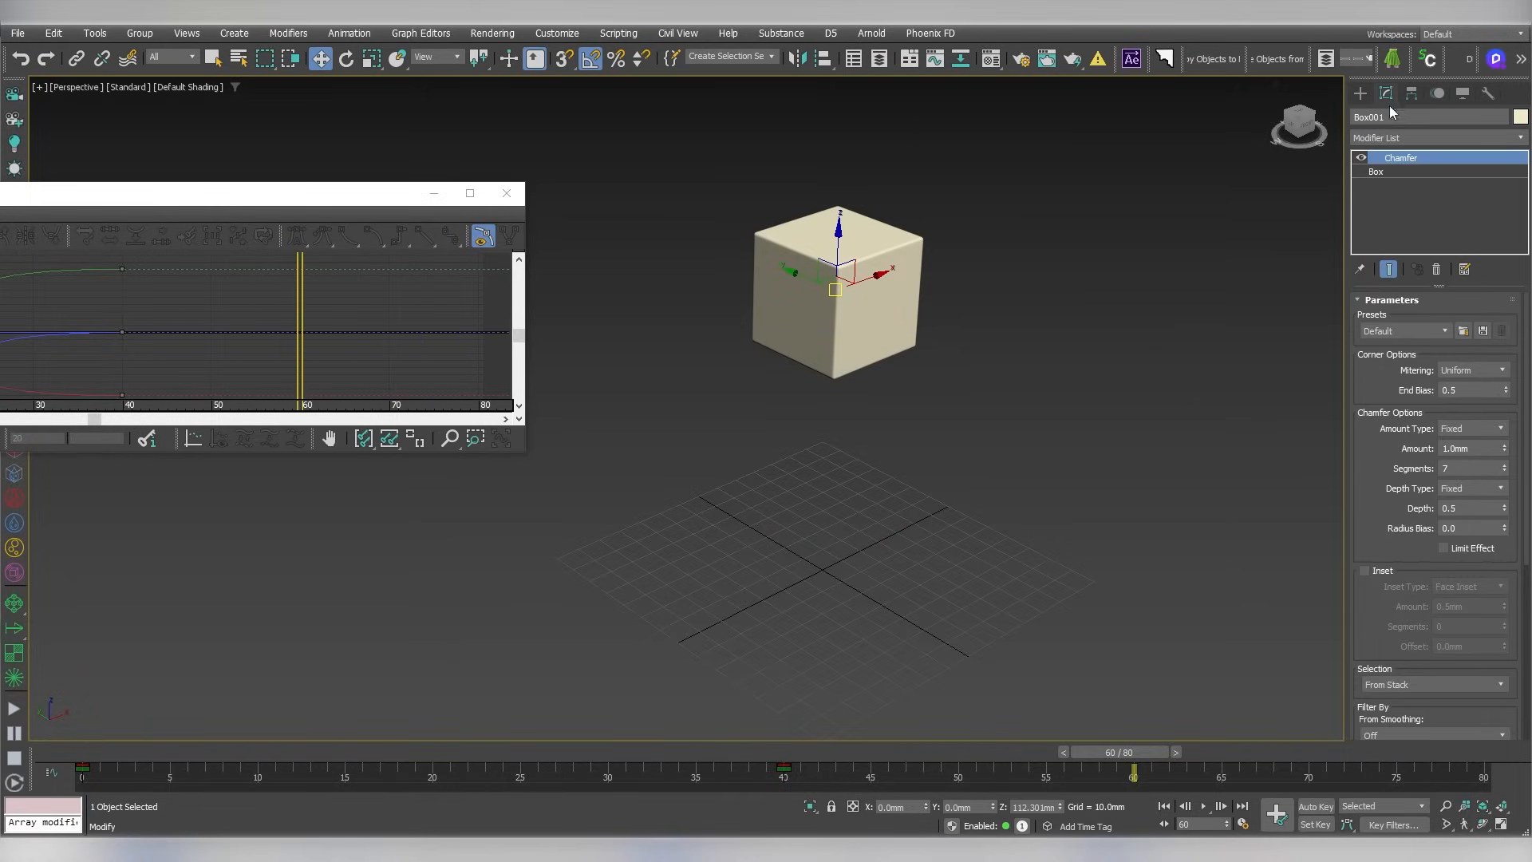
left_click(1392, 139)
type("sp")
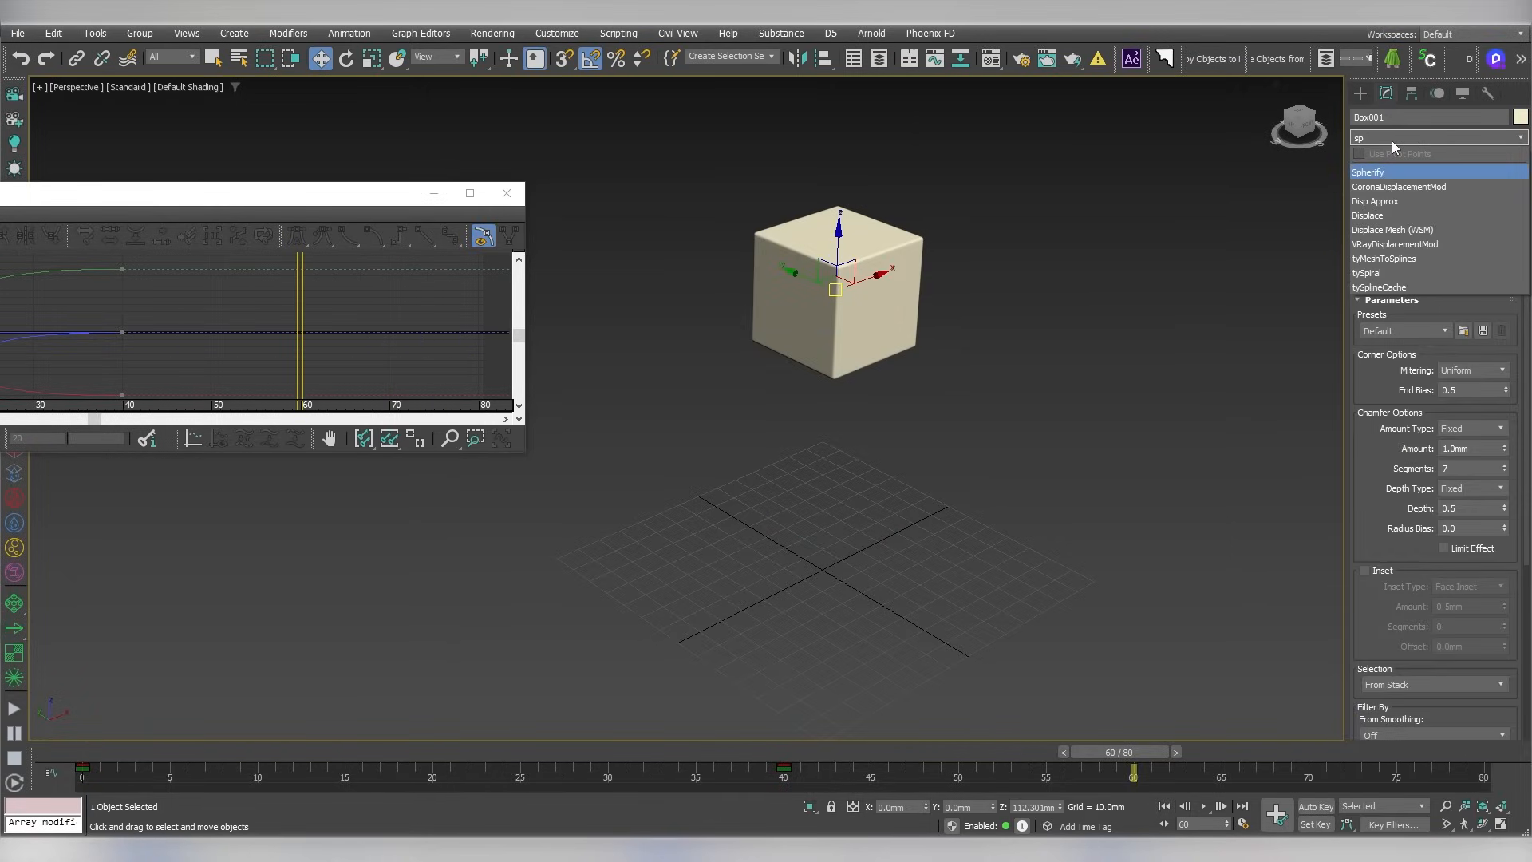
left_click(1373, 173)
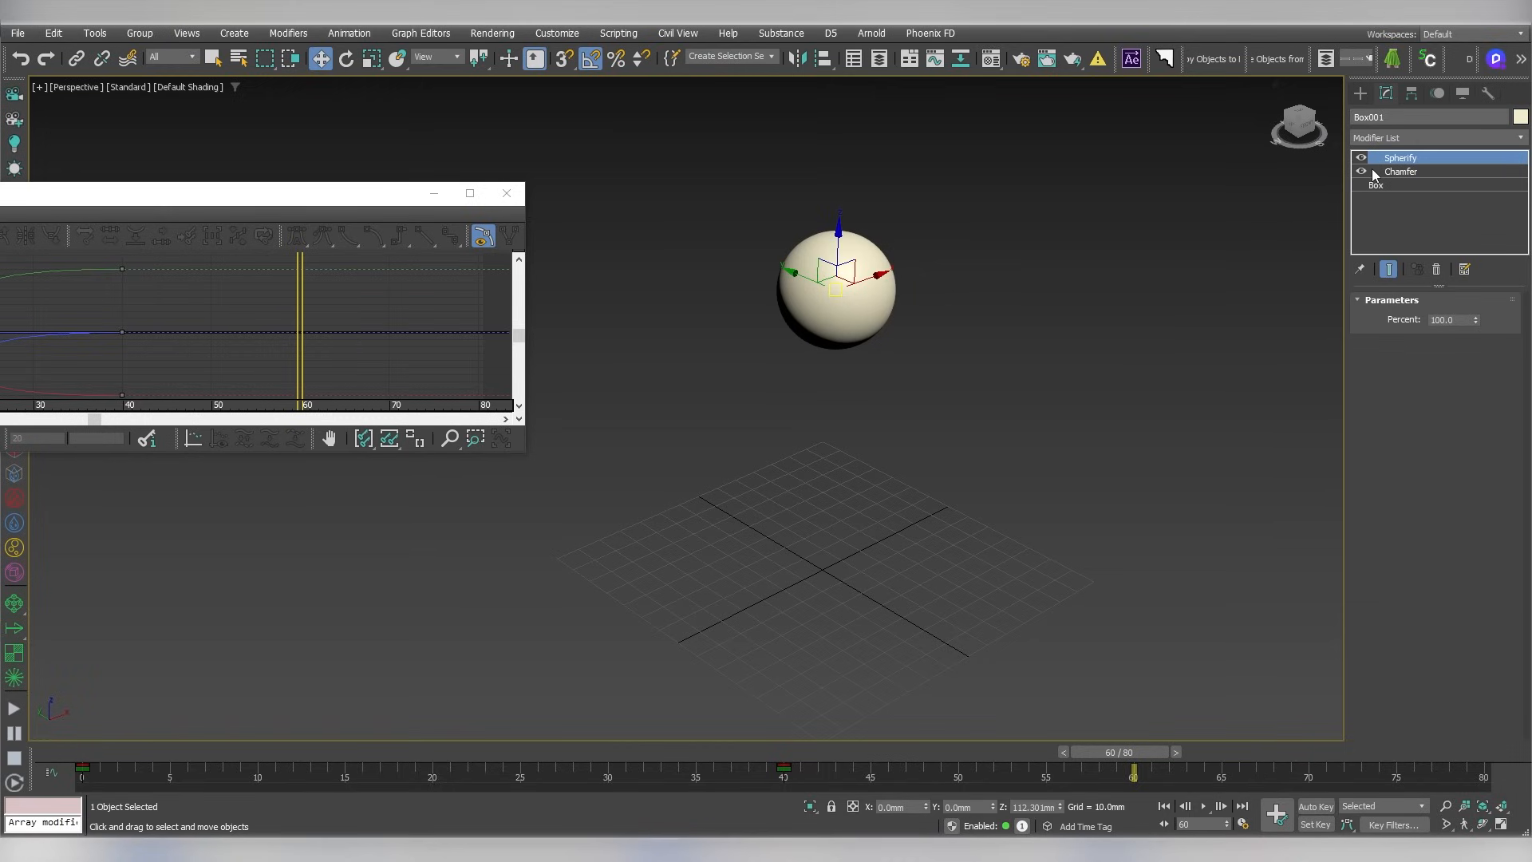
left_click_drag(1475, 319, 1464, 407)
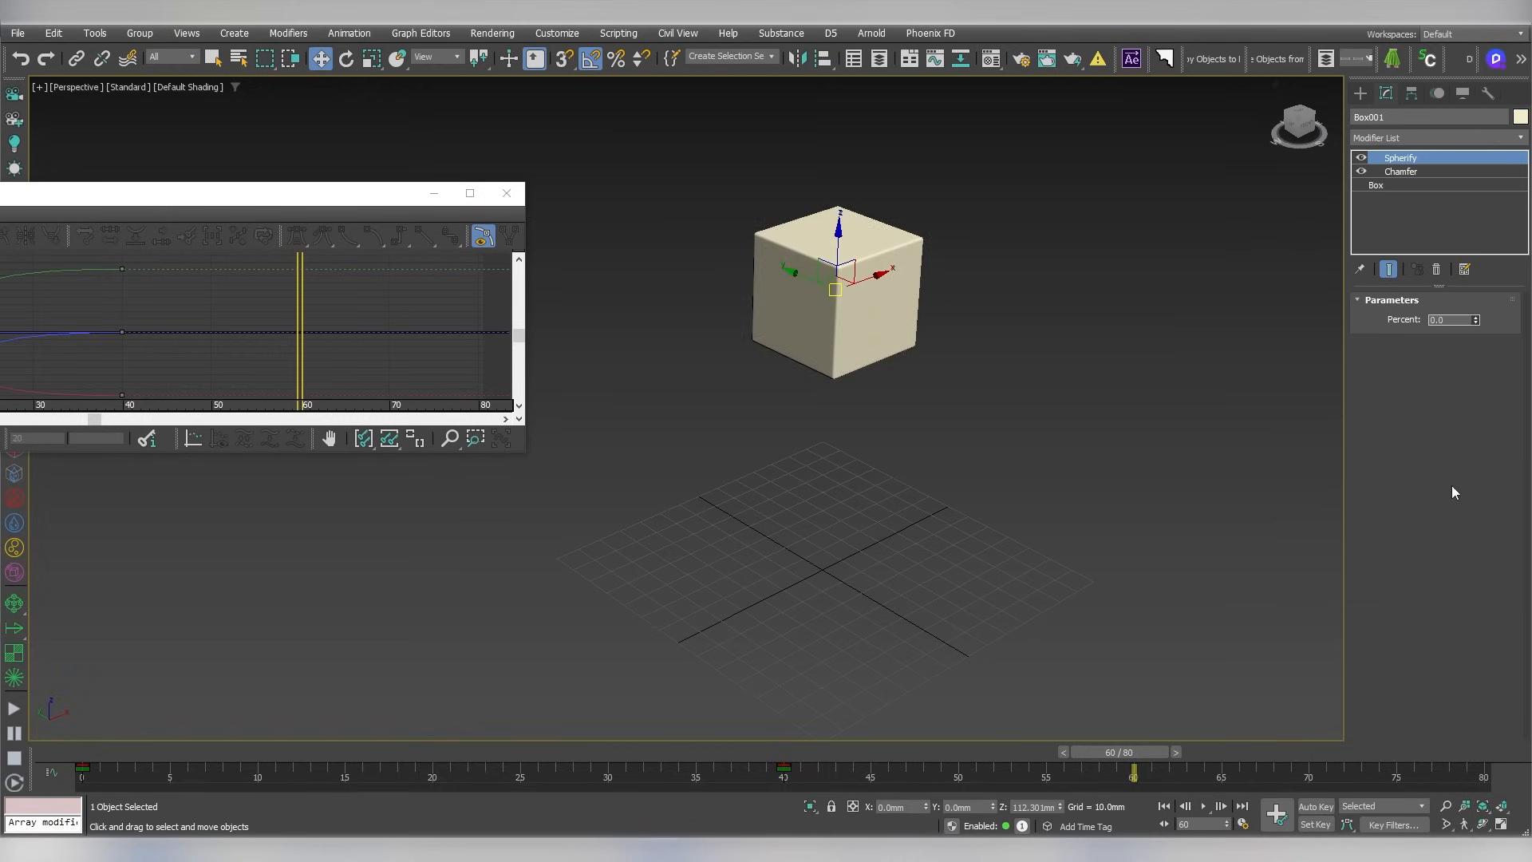
Show edged faces and preview the Spherify Percent at 100 on the box, cancelling the value change
key("F4")
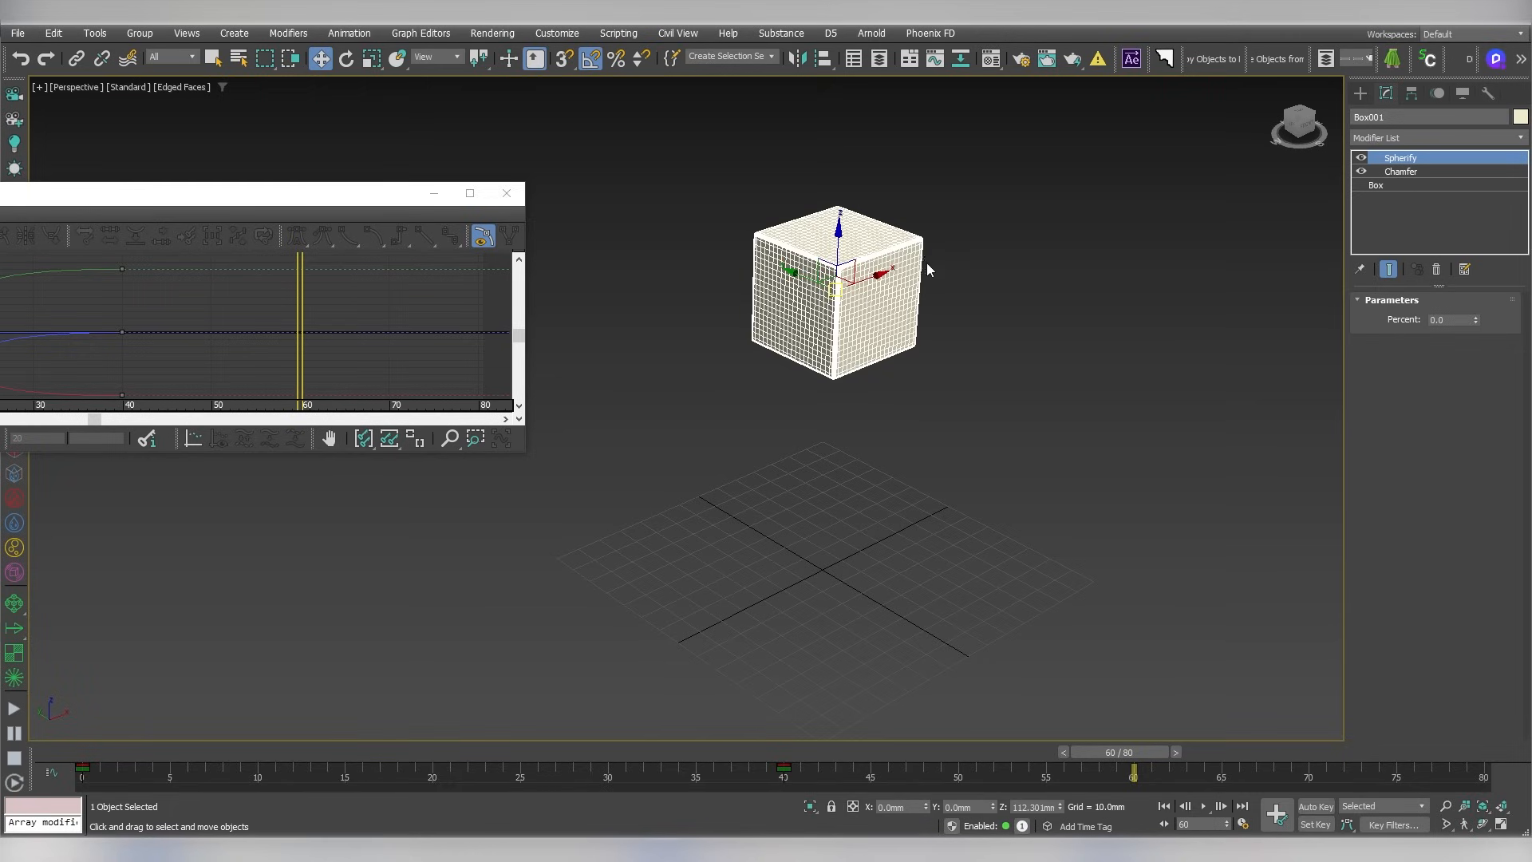
left_click_drag(1475, 322, 1461, 213)
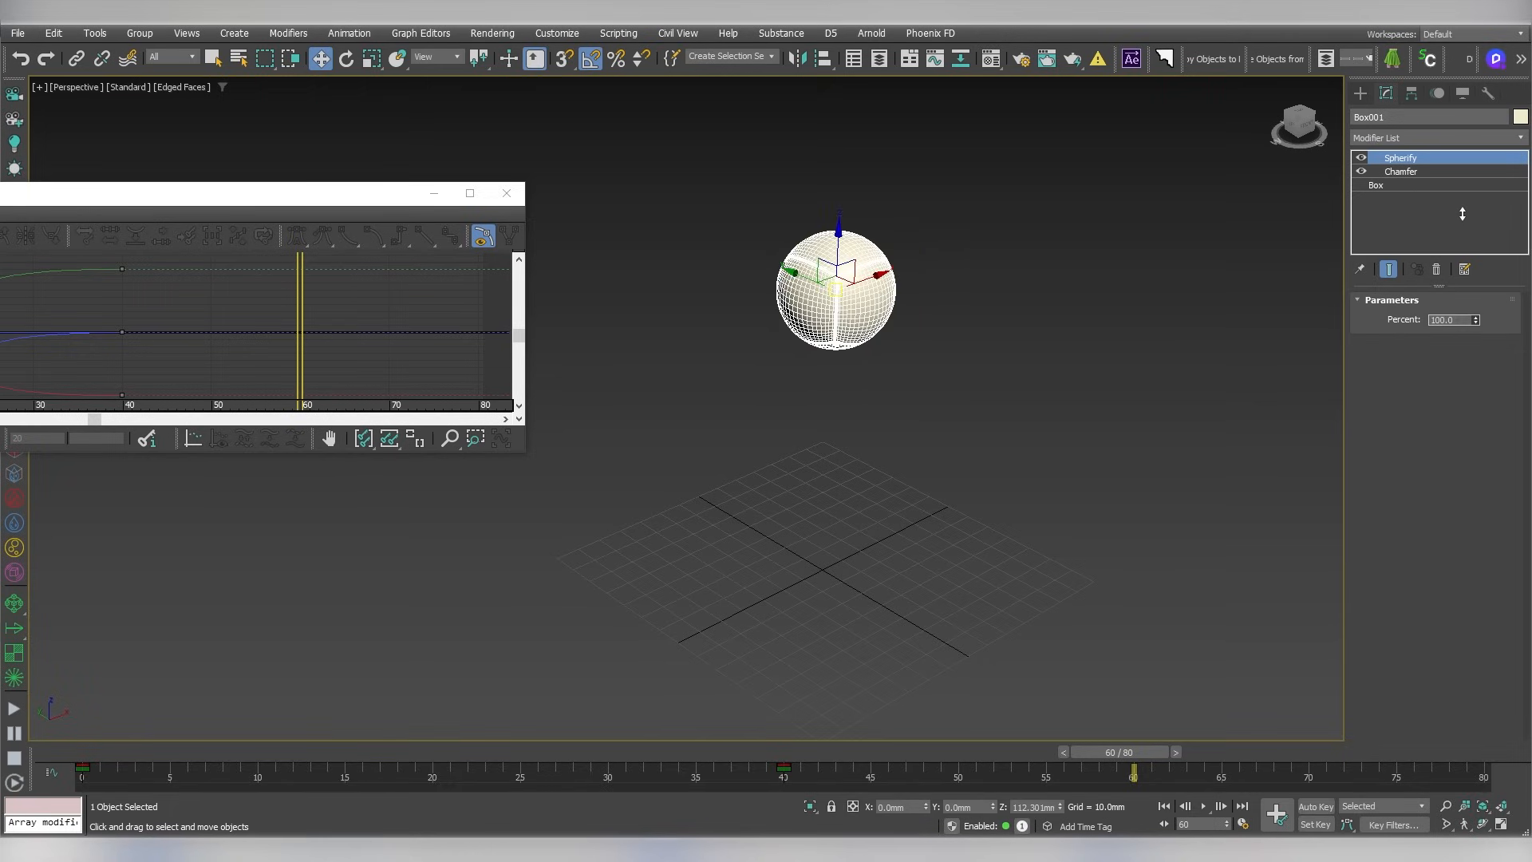
right_click(1462, 208)
Set the base box's length, width and height segments to 1
left_click(1389, 186)
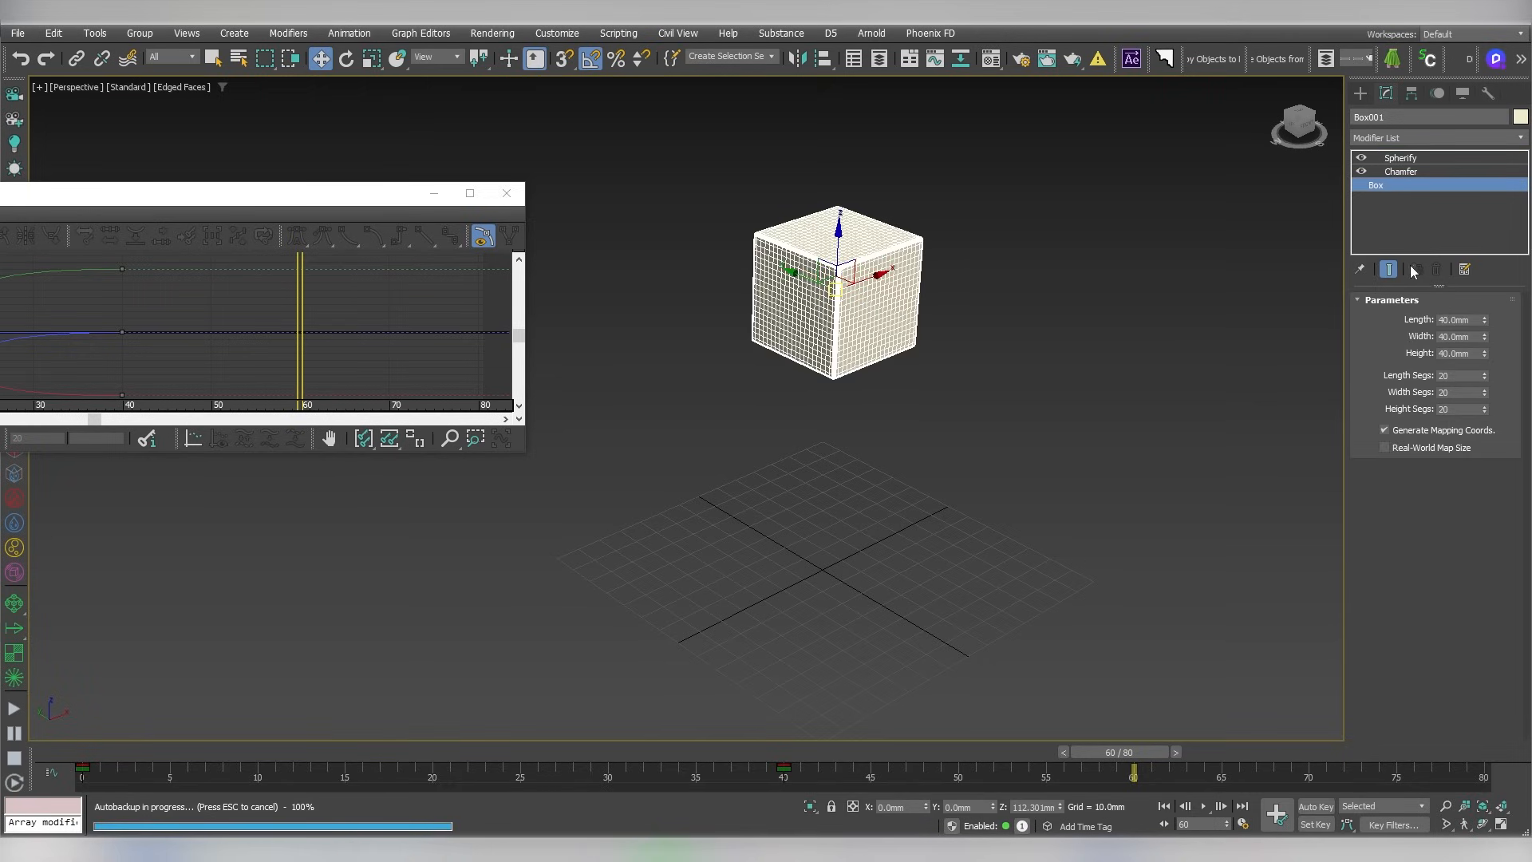
double_click(1462, 375)
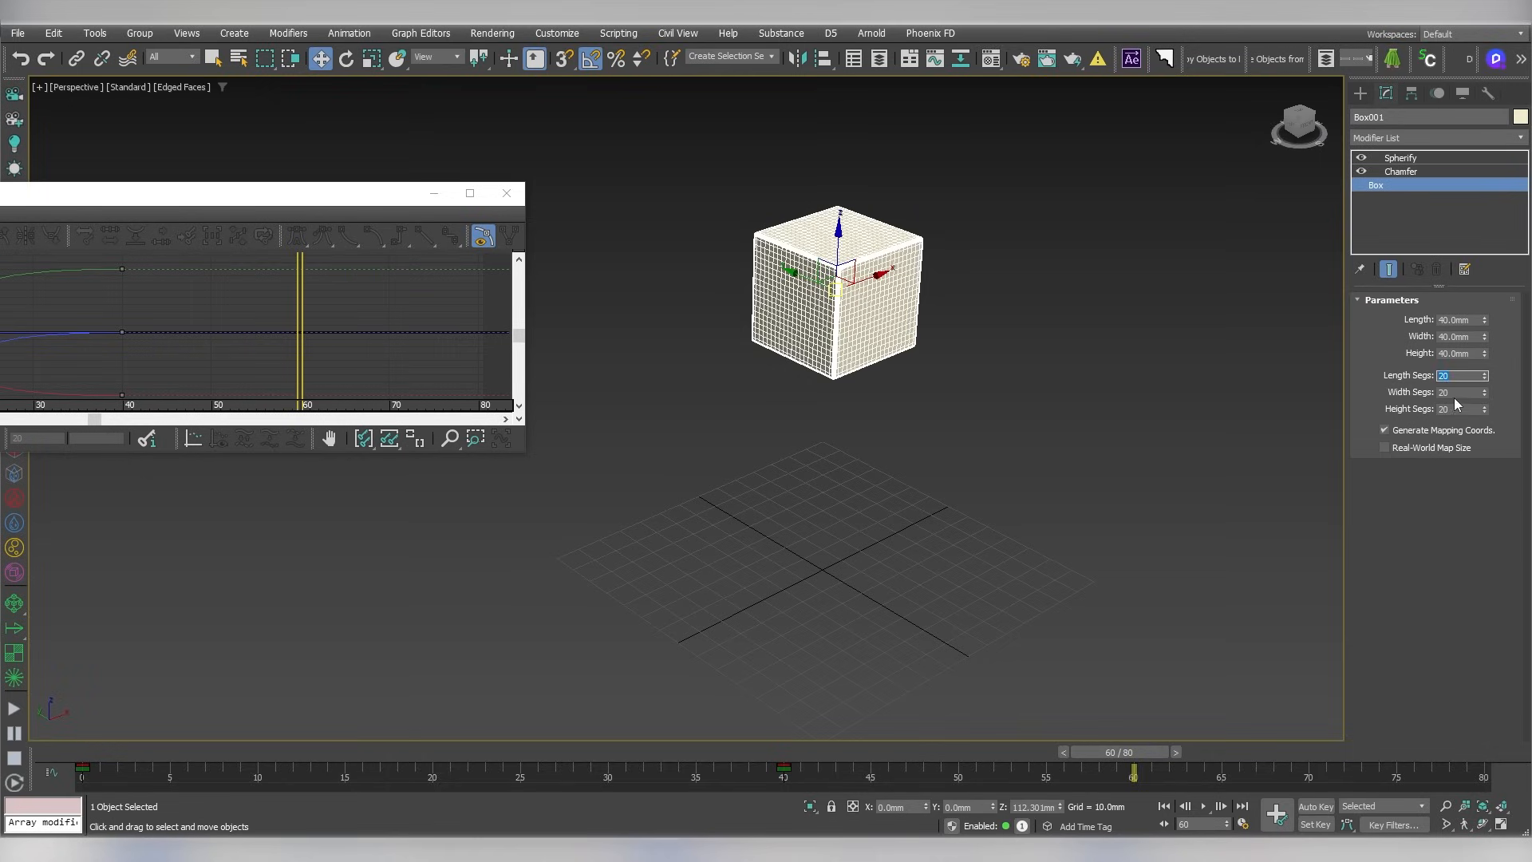
type("1")
key("Tab")
type("1")
key("Tab")
type("1")
key("Return")
Try all three box segment counts at 2 with Spherify Percent at 100, and hide the edged faces
type("2")
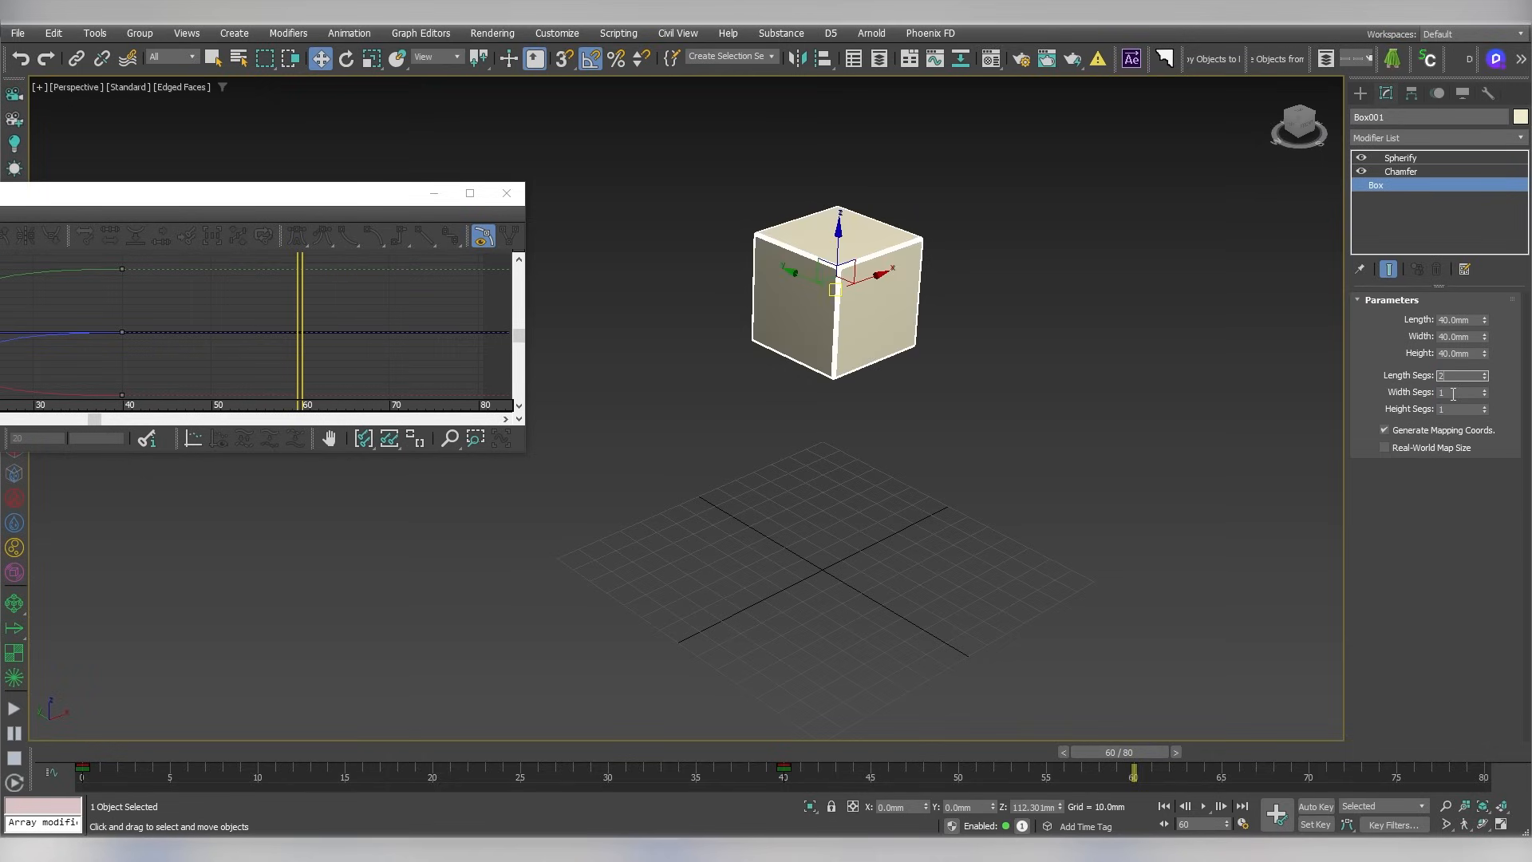
key("Tab")
type("2")
key("Tab")
type("2")
left_click(1402, 158)
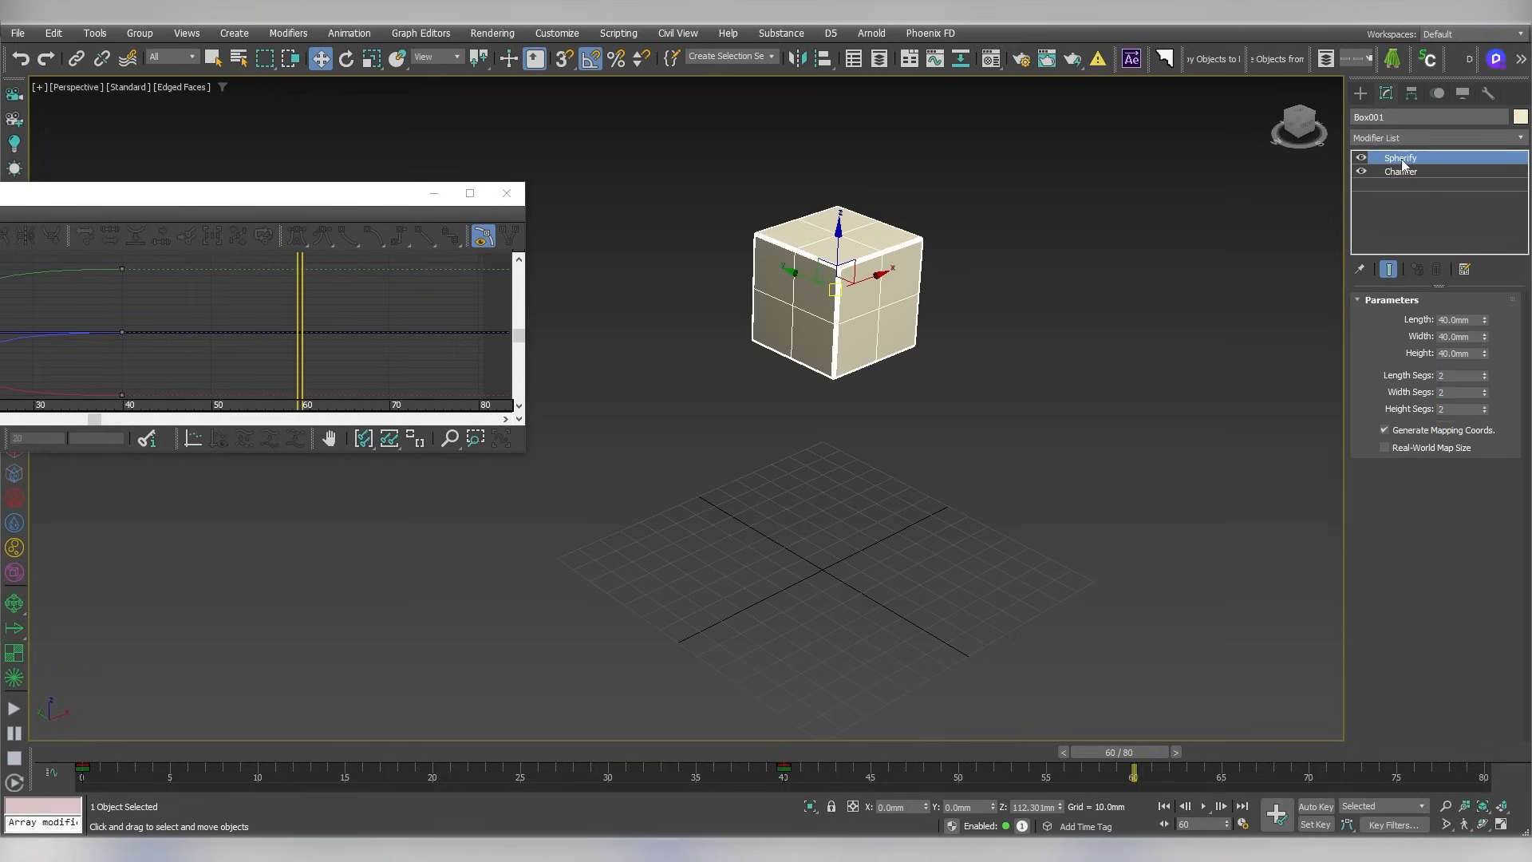
left_click_drag(1477, 321, 1459, 226)
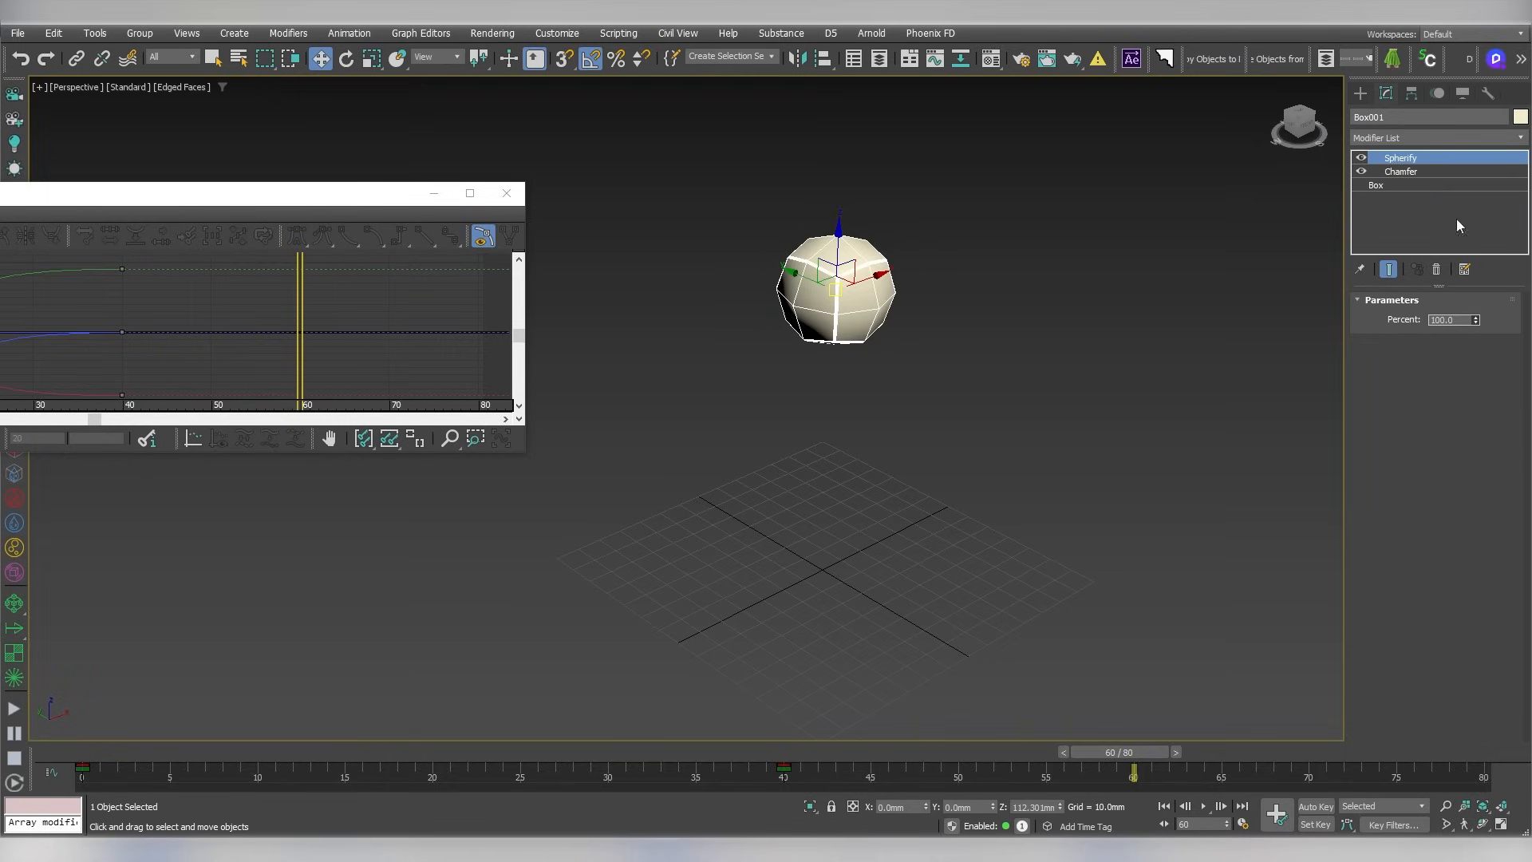
key("F4")
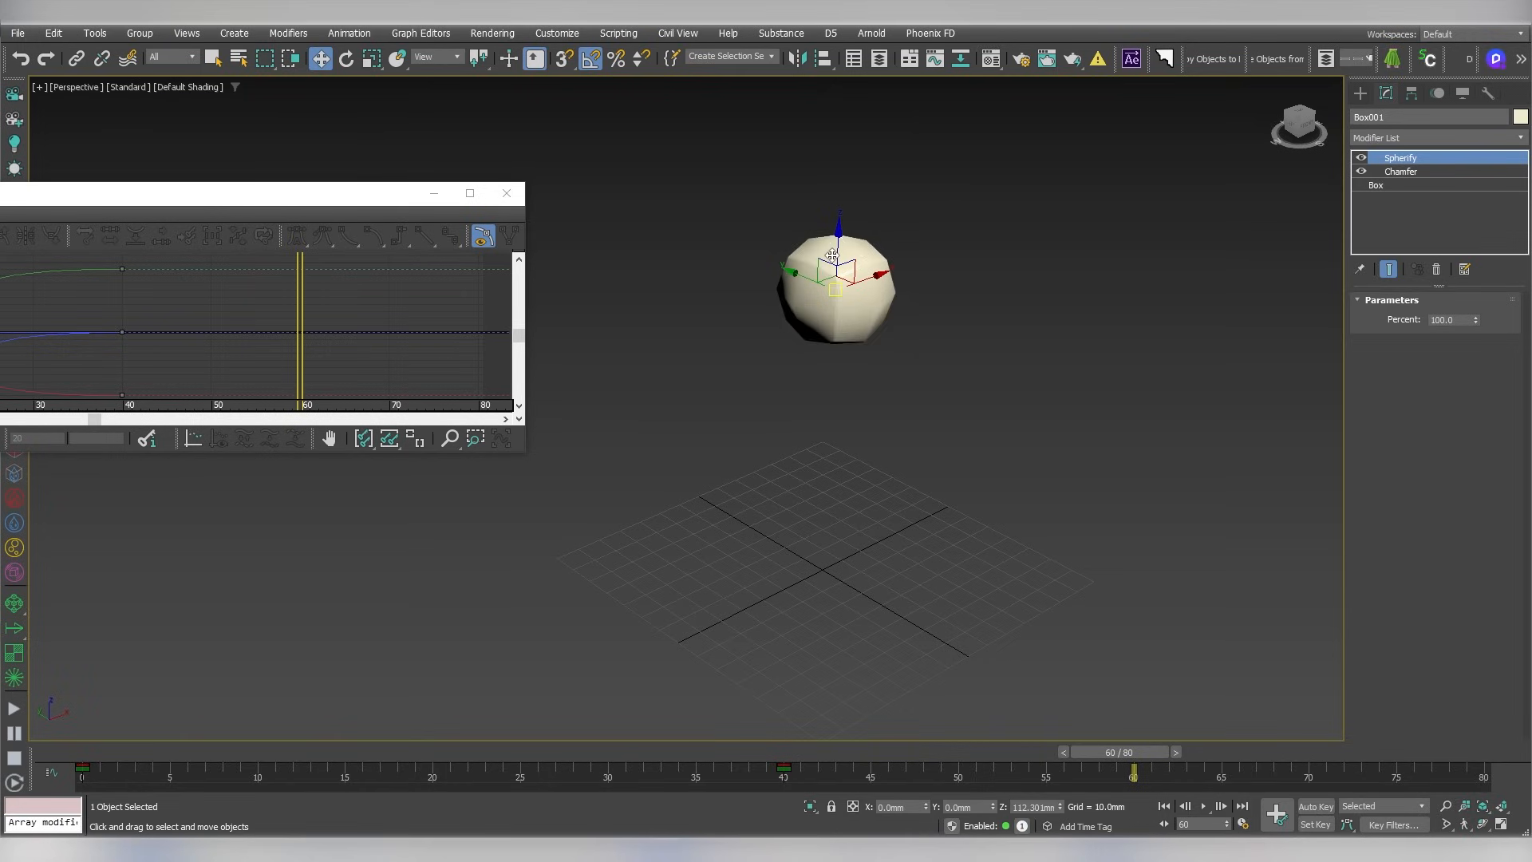
Set the base box's length, width and height segments to 20 and the Spherify Percent to 0
left_click(1405, 186)
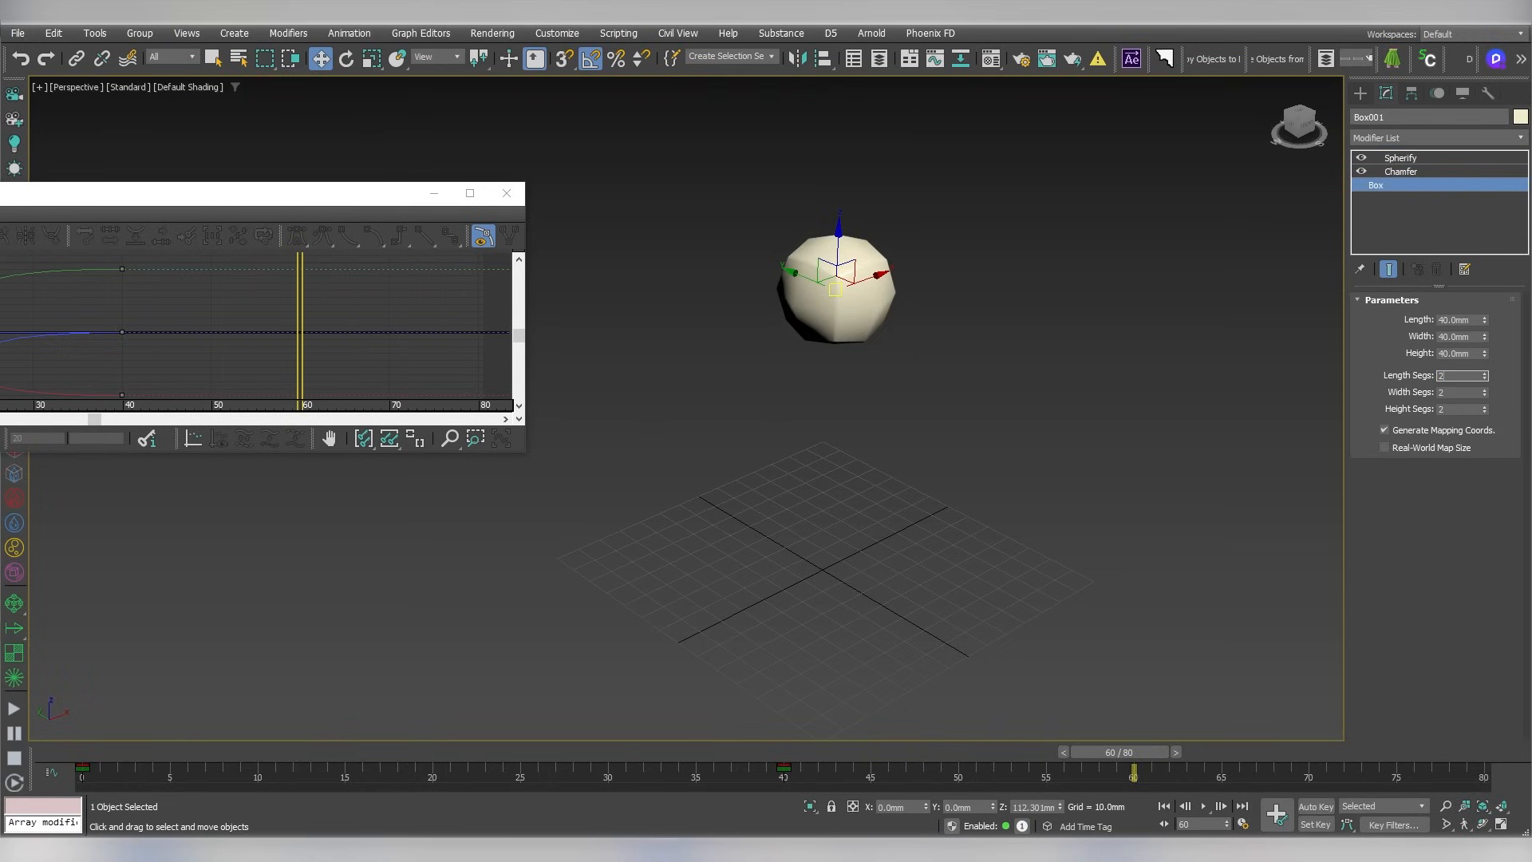
type("20")
key("Tab")
type("20")
key("Tab")
type("20")
key("Return")
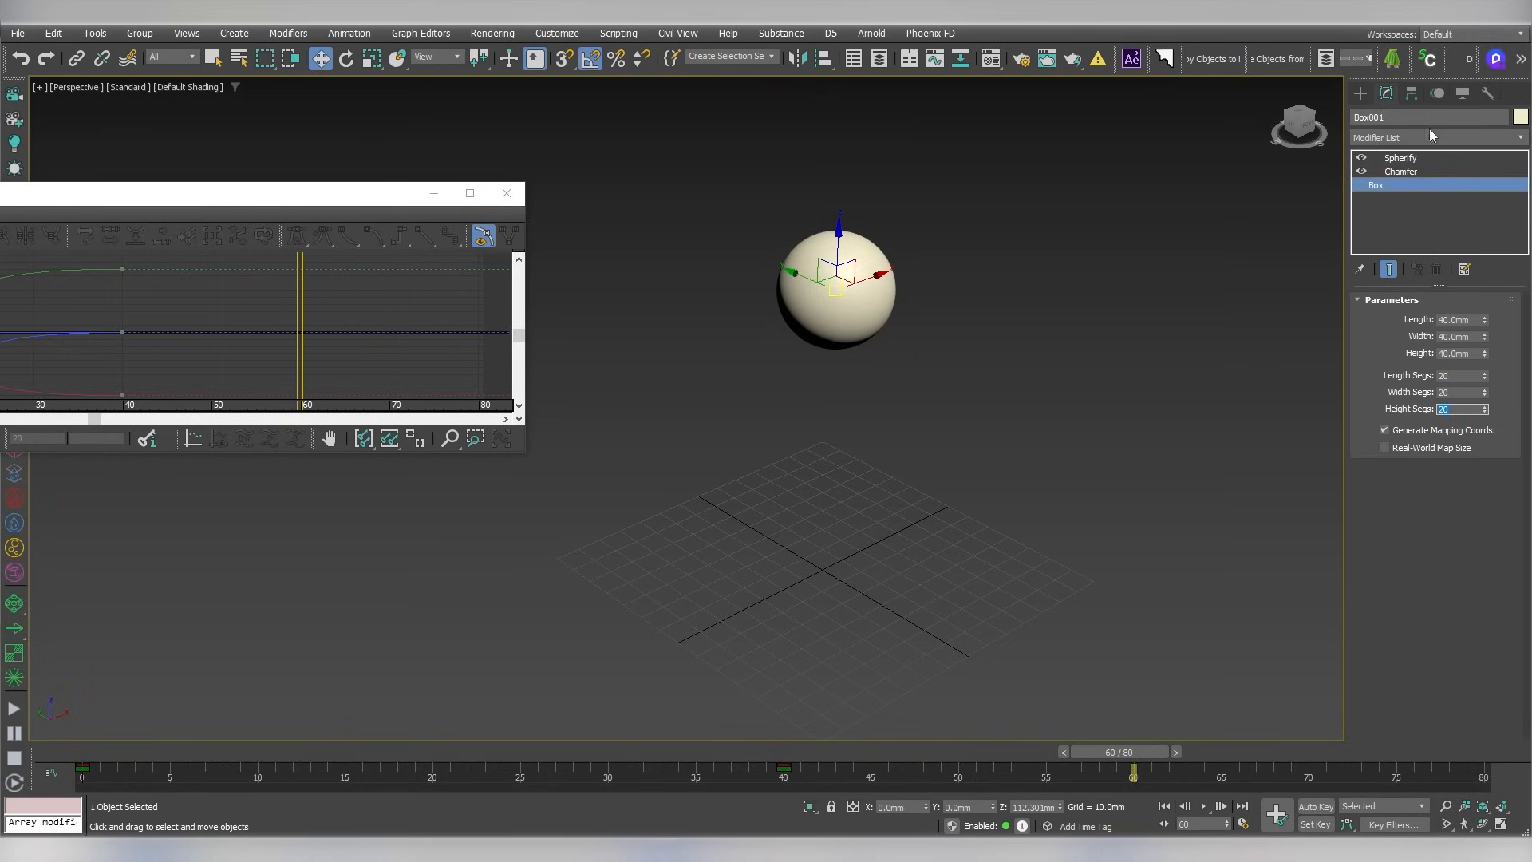
left_click(1413, 158)
mouse_move(1476, 319)
left_mouse_down()
mouse_move(1474, 405)
mouse_move(1477, 290)
left_mouse_up()
right_click(1476, 318)
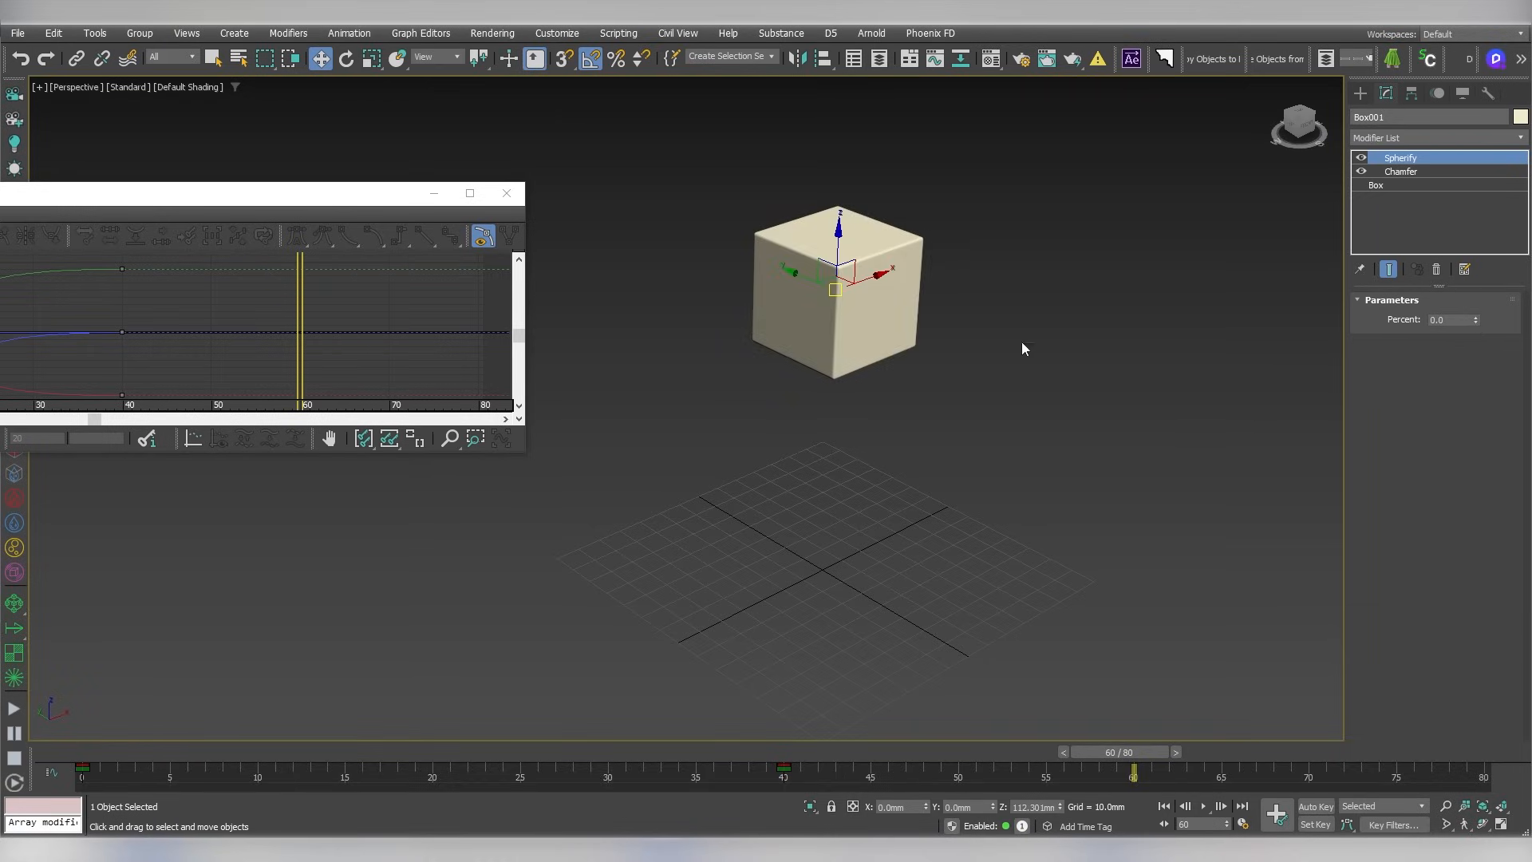
Turn on Auto Key at frame 20 and key the Spherify Percent at 0
left_click_drag(836, 749, 446, 749)
key("w")
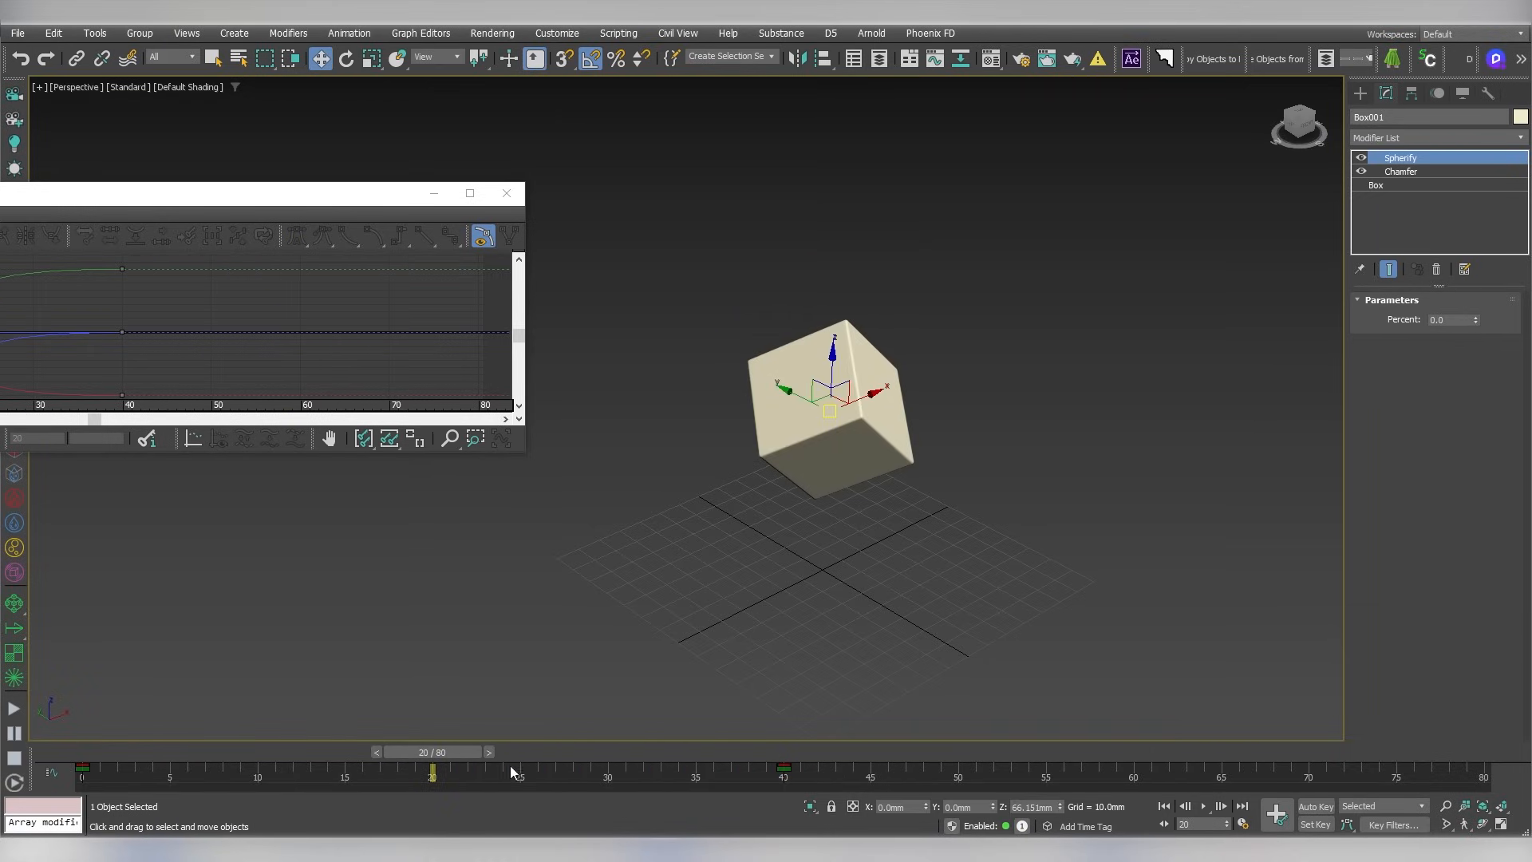
left_click(1312, 803)
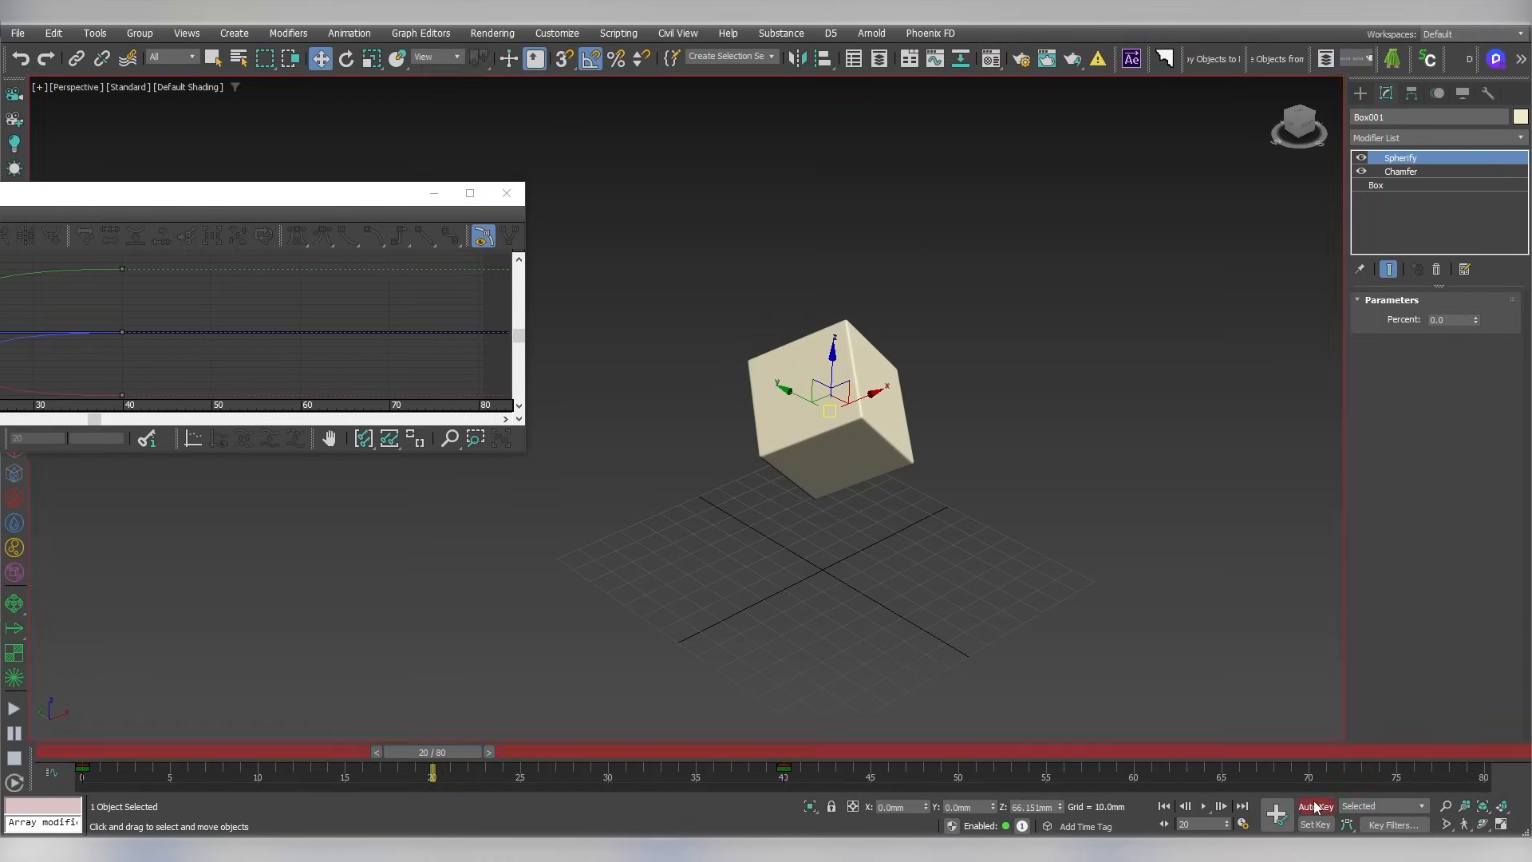
left_click(1476, 322)
Reopen the Curve Editor for the box and delete the Spherify Percent key at frame 0
left_click_drag(241, 778, 66, 770)
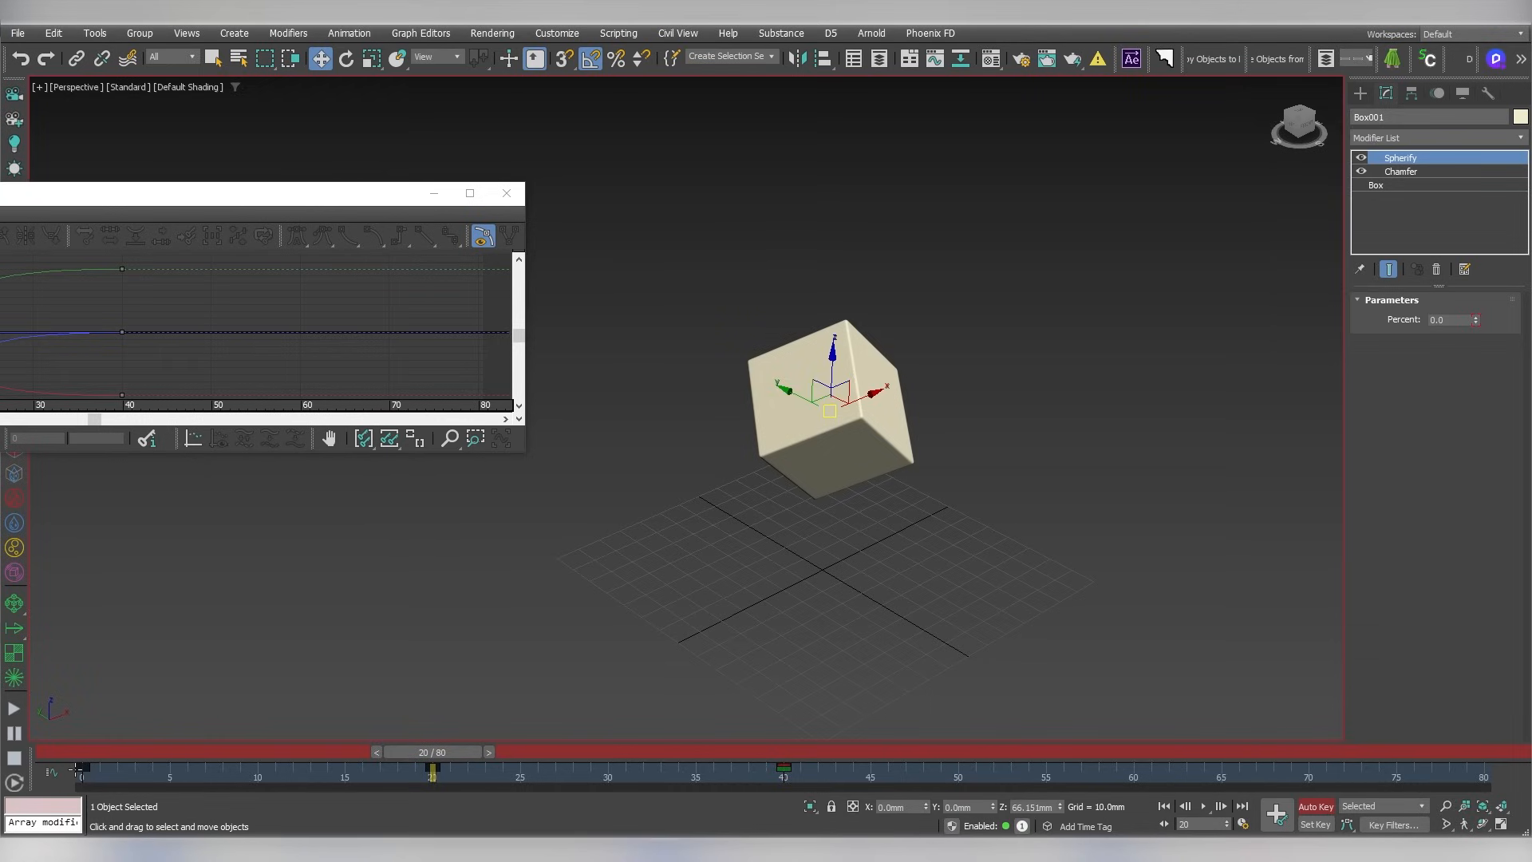
left_click(505, 193)
right_click(746, 284)
left_click(781, 438)
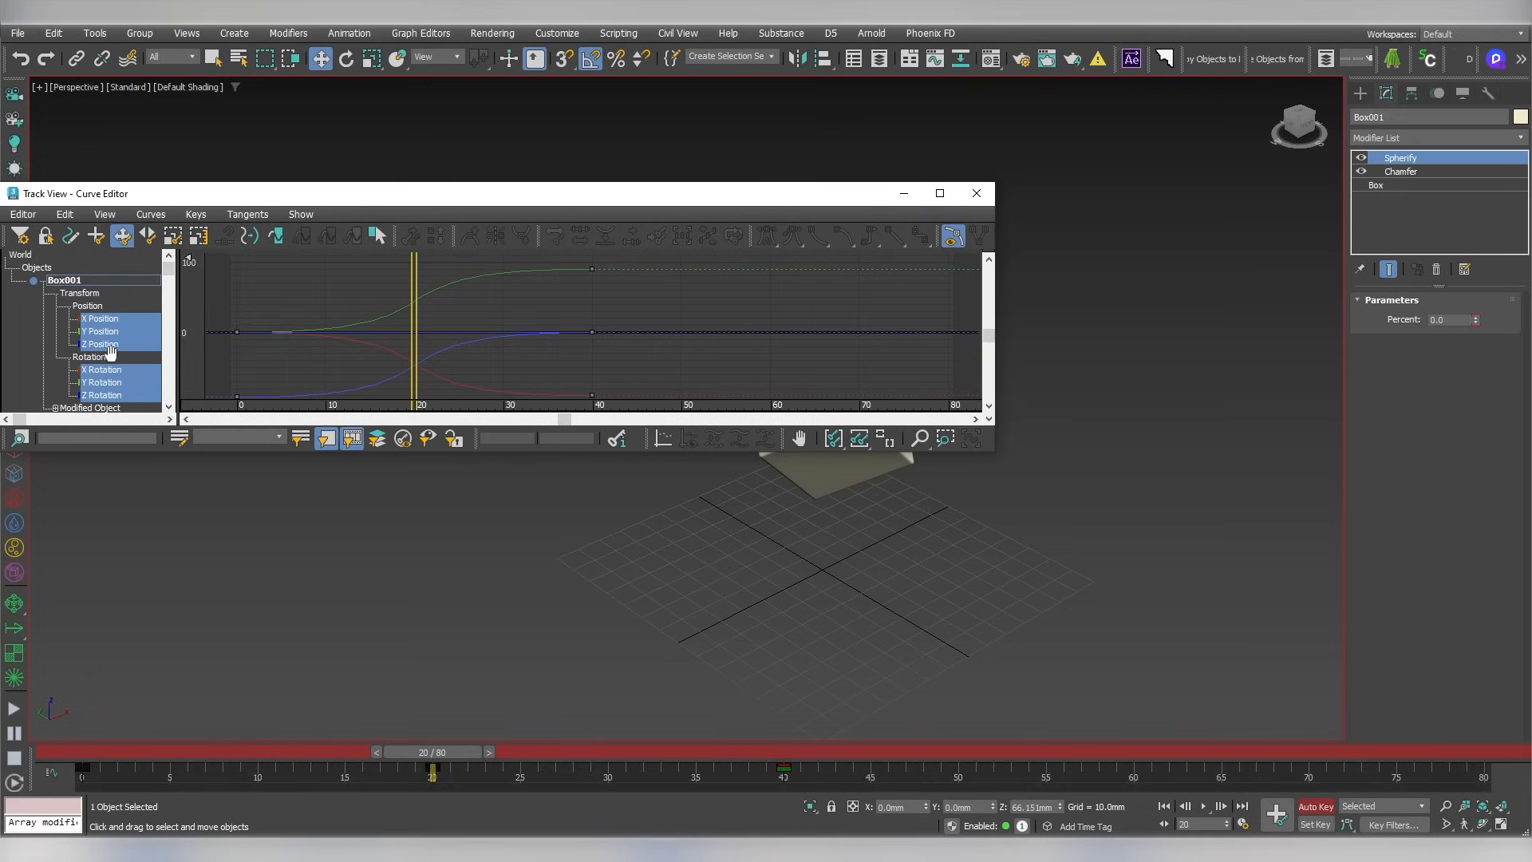
scroll(110, 351, "down", 1)
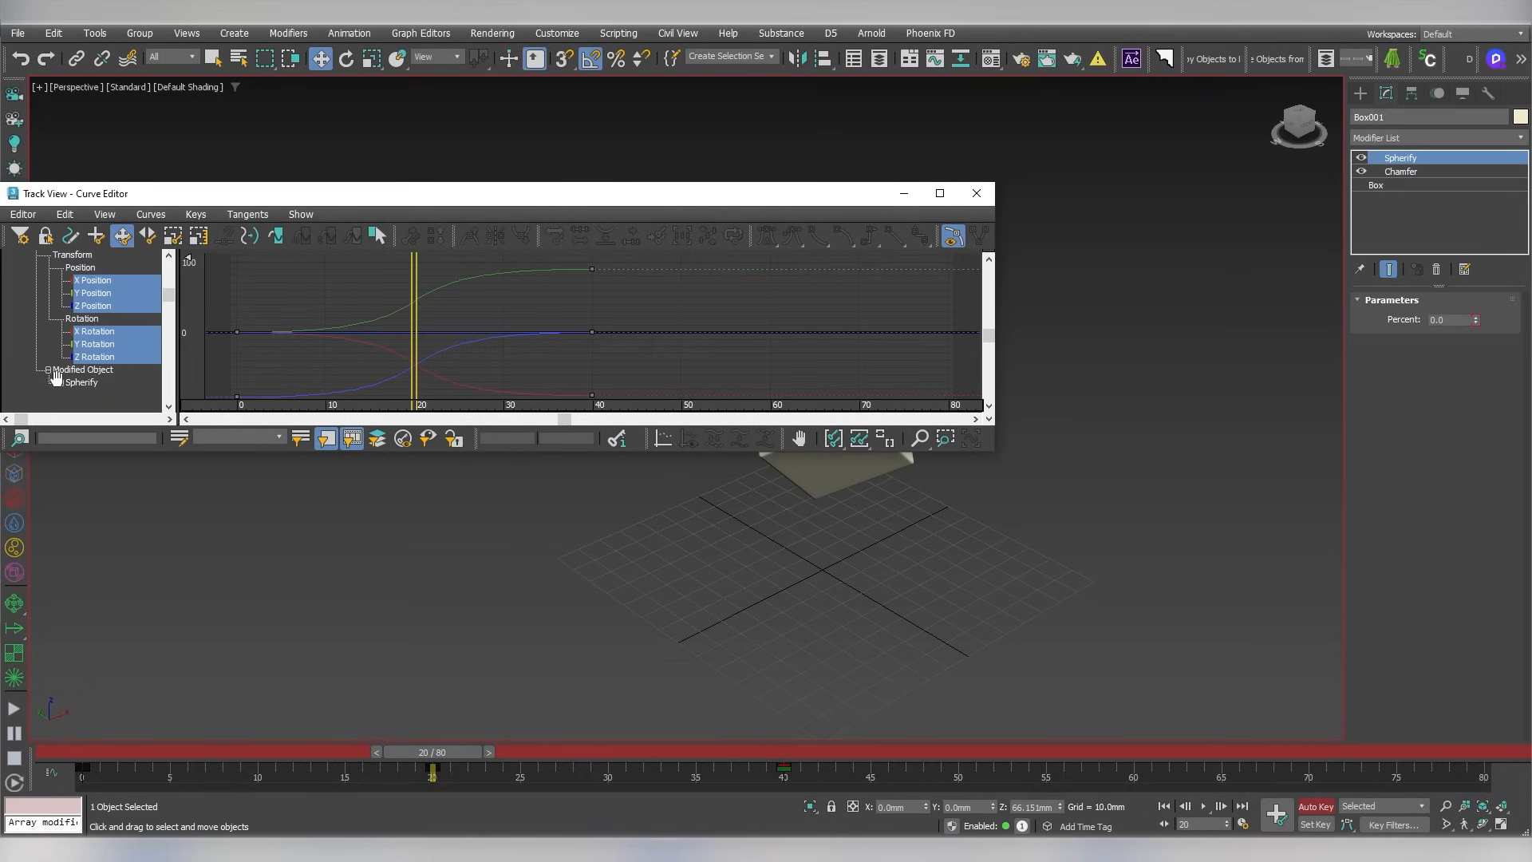
left_click(61, 382)
scroll(108, 332, "down", 2)
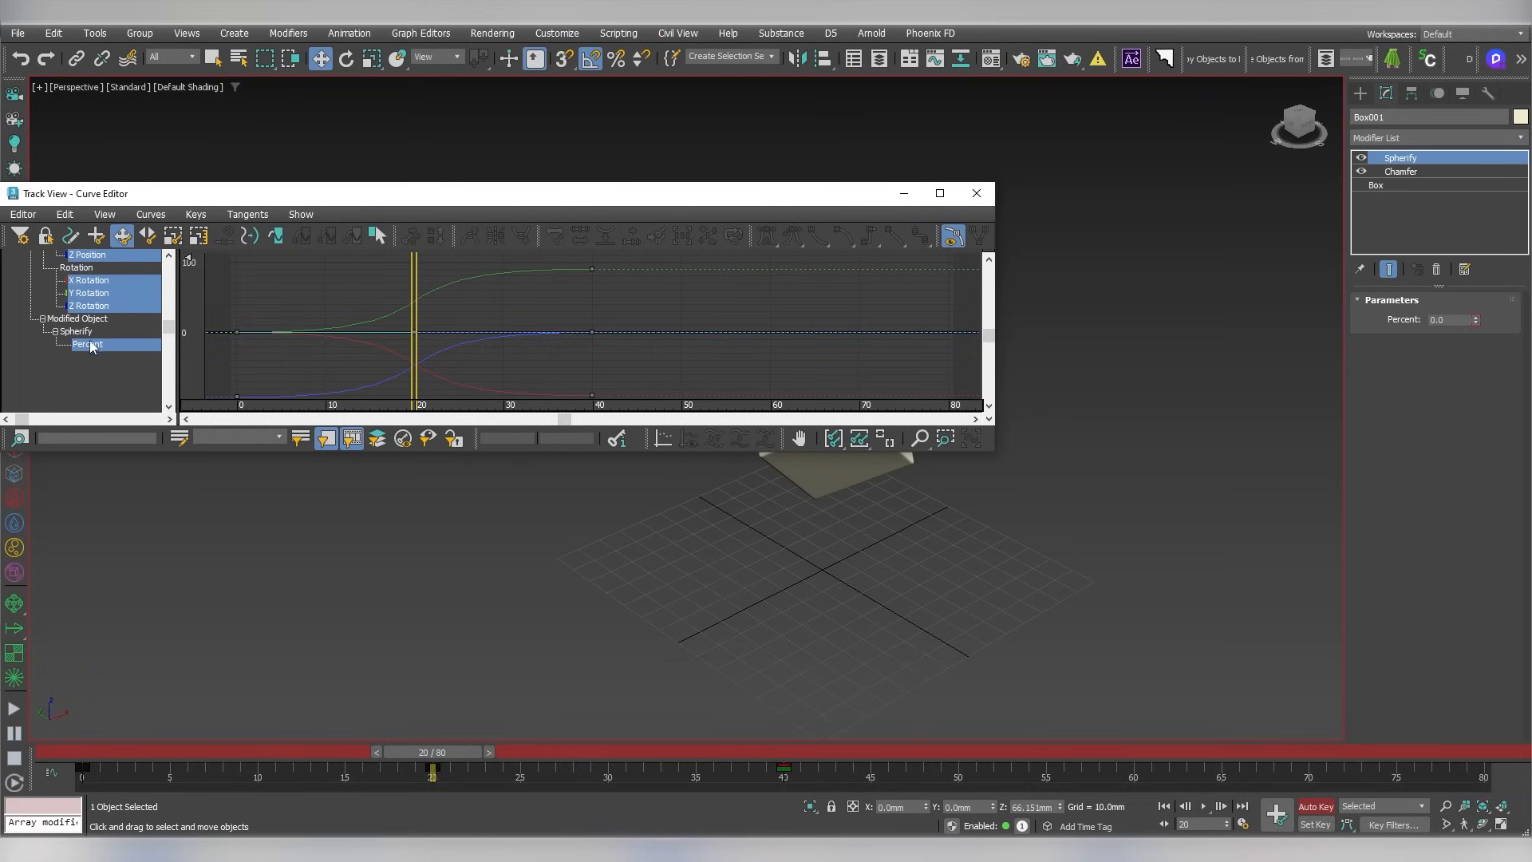
left_click(94, 345)
left_click(238, 333)
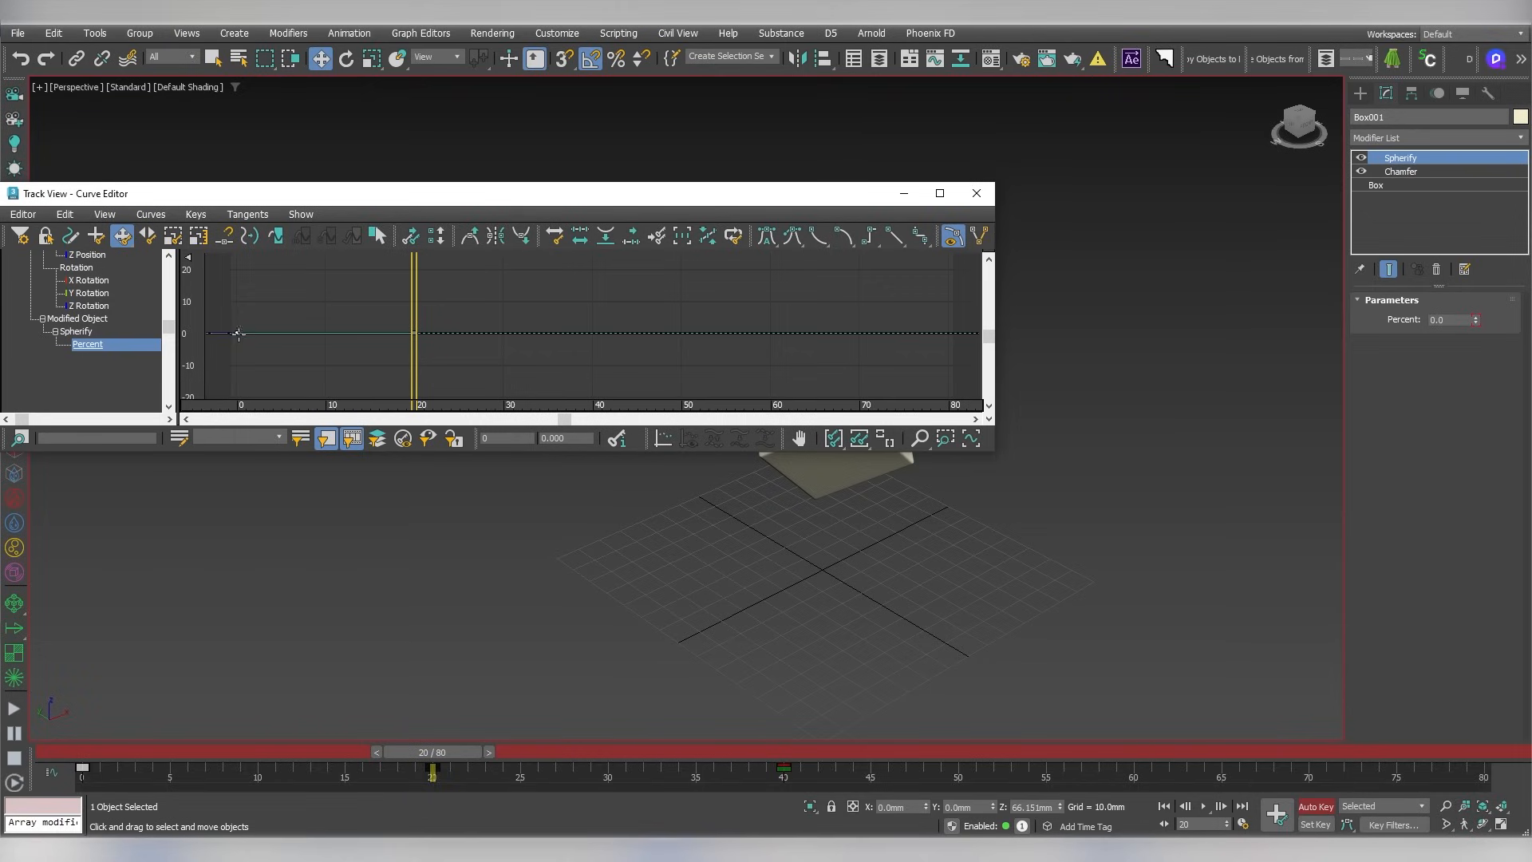
left_click(173, 772)
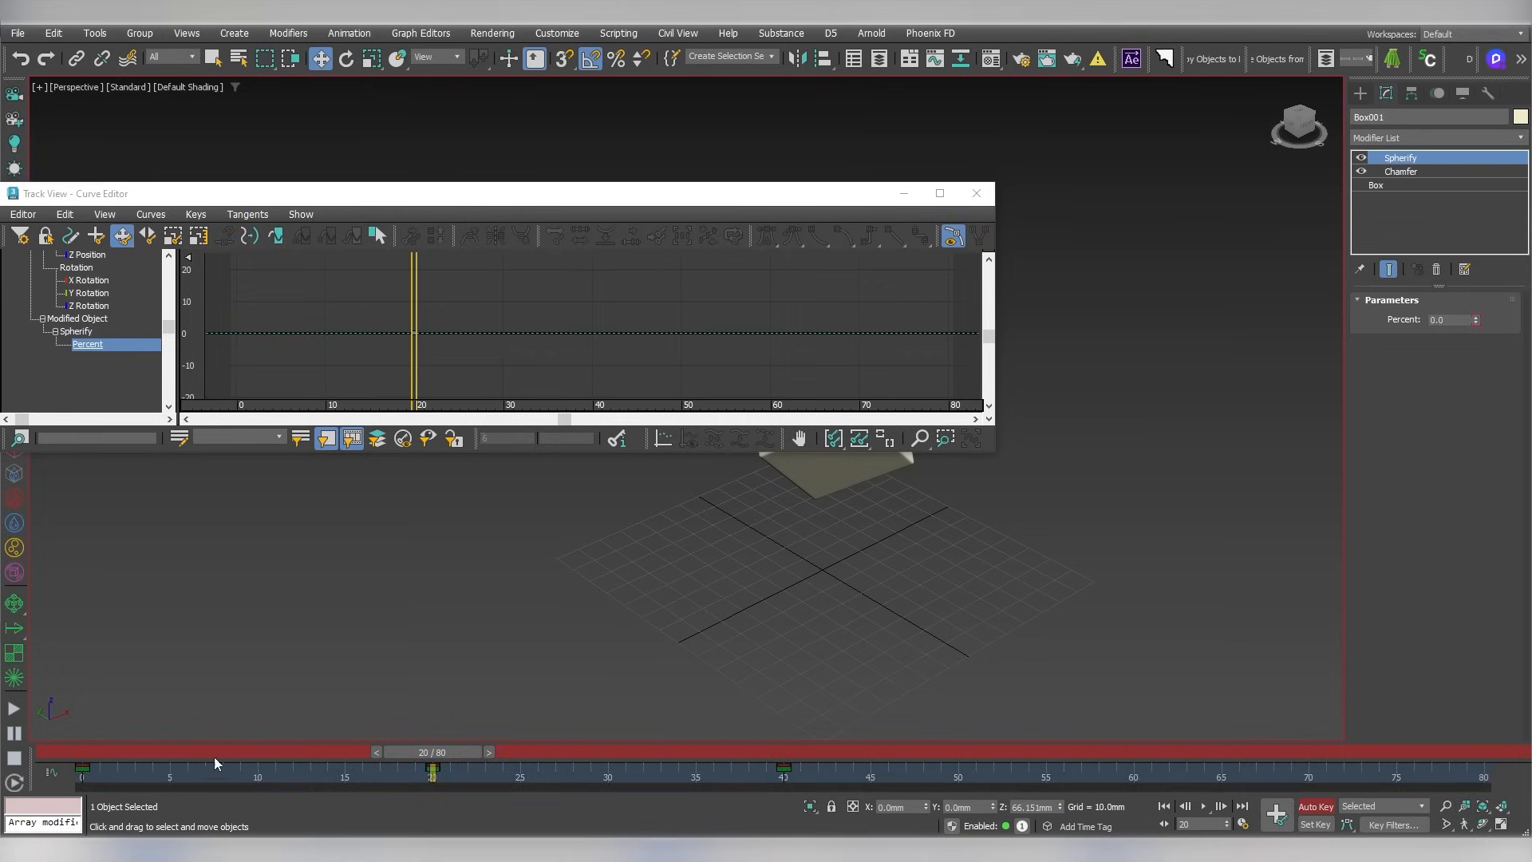
Close the Curve Editor and key the Spherify Percent at 100 on frame 60
left_click(976, 193)
left_click_drag(448, 748, 1137, 730)
key("w")
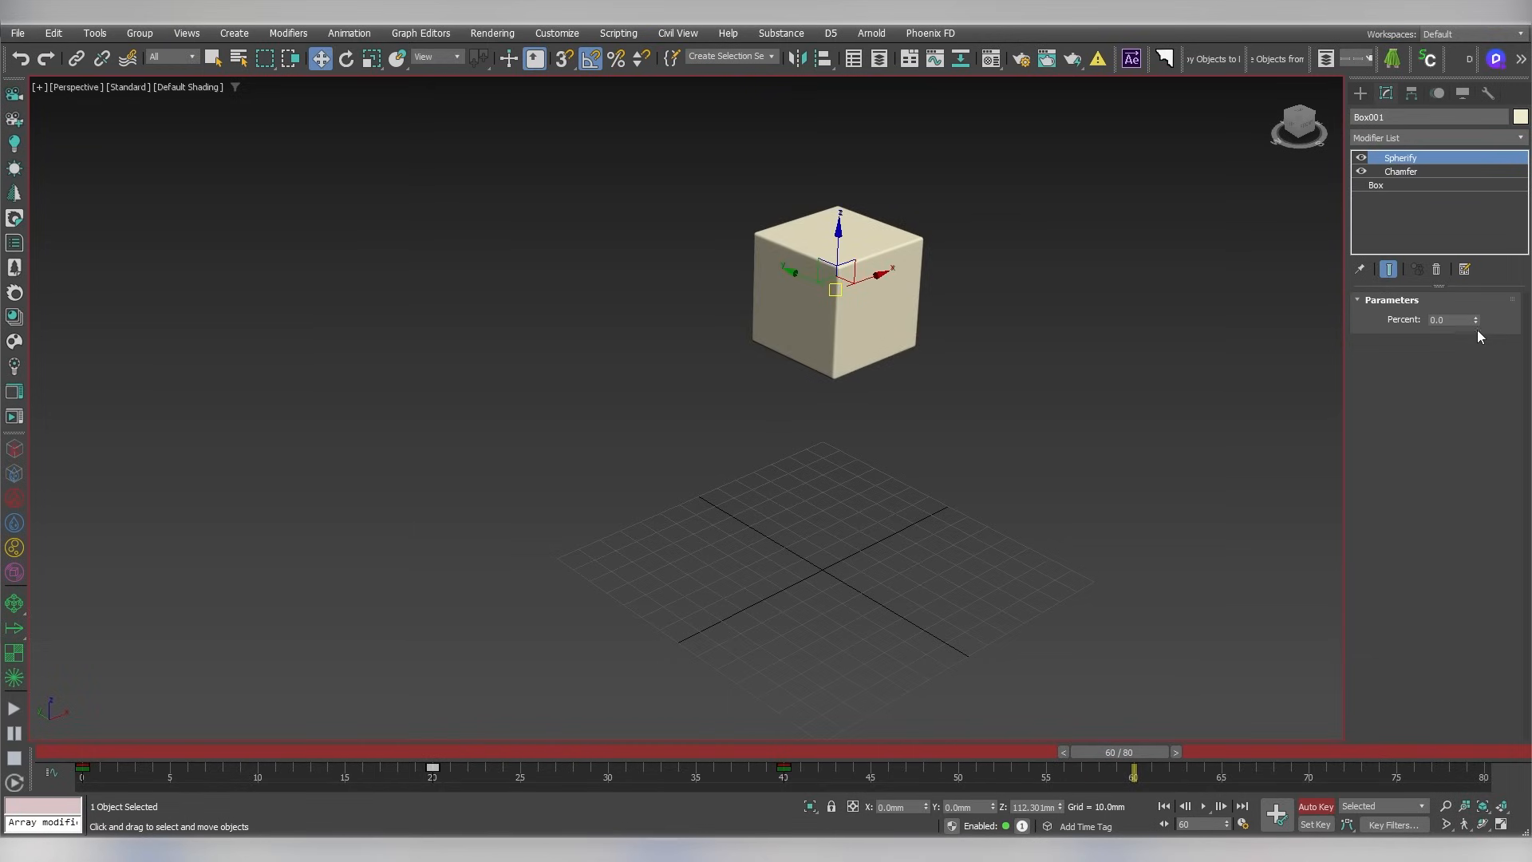
left_click_drag(1475, 320, 1468, 195)
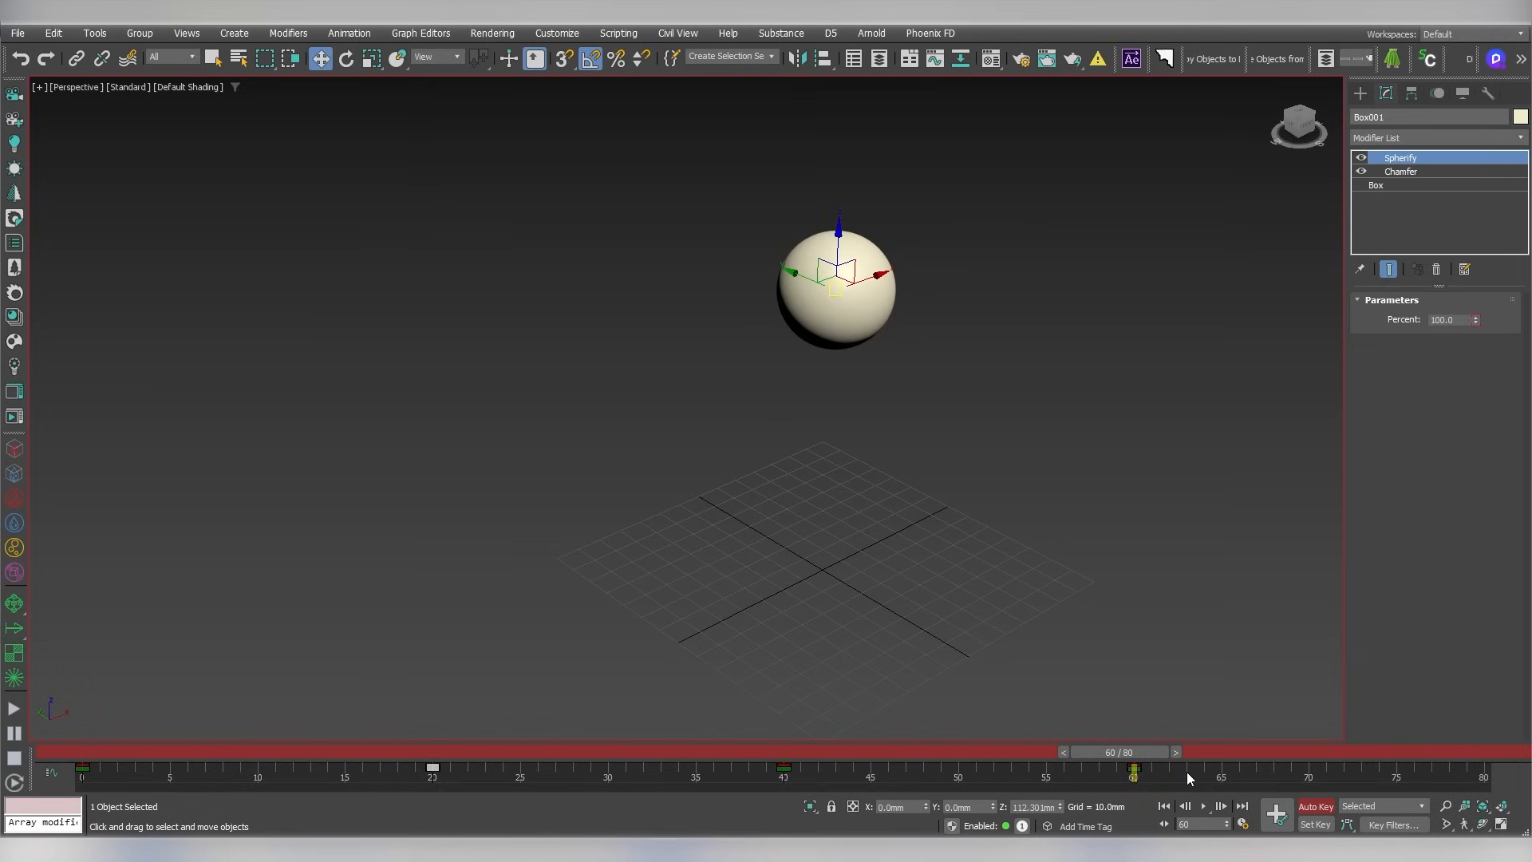
Select the box's Spherify keys at frames 20 and 60 and reveal the Percent track in the Curve Editor
left_click(1136, 770)
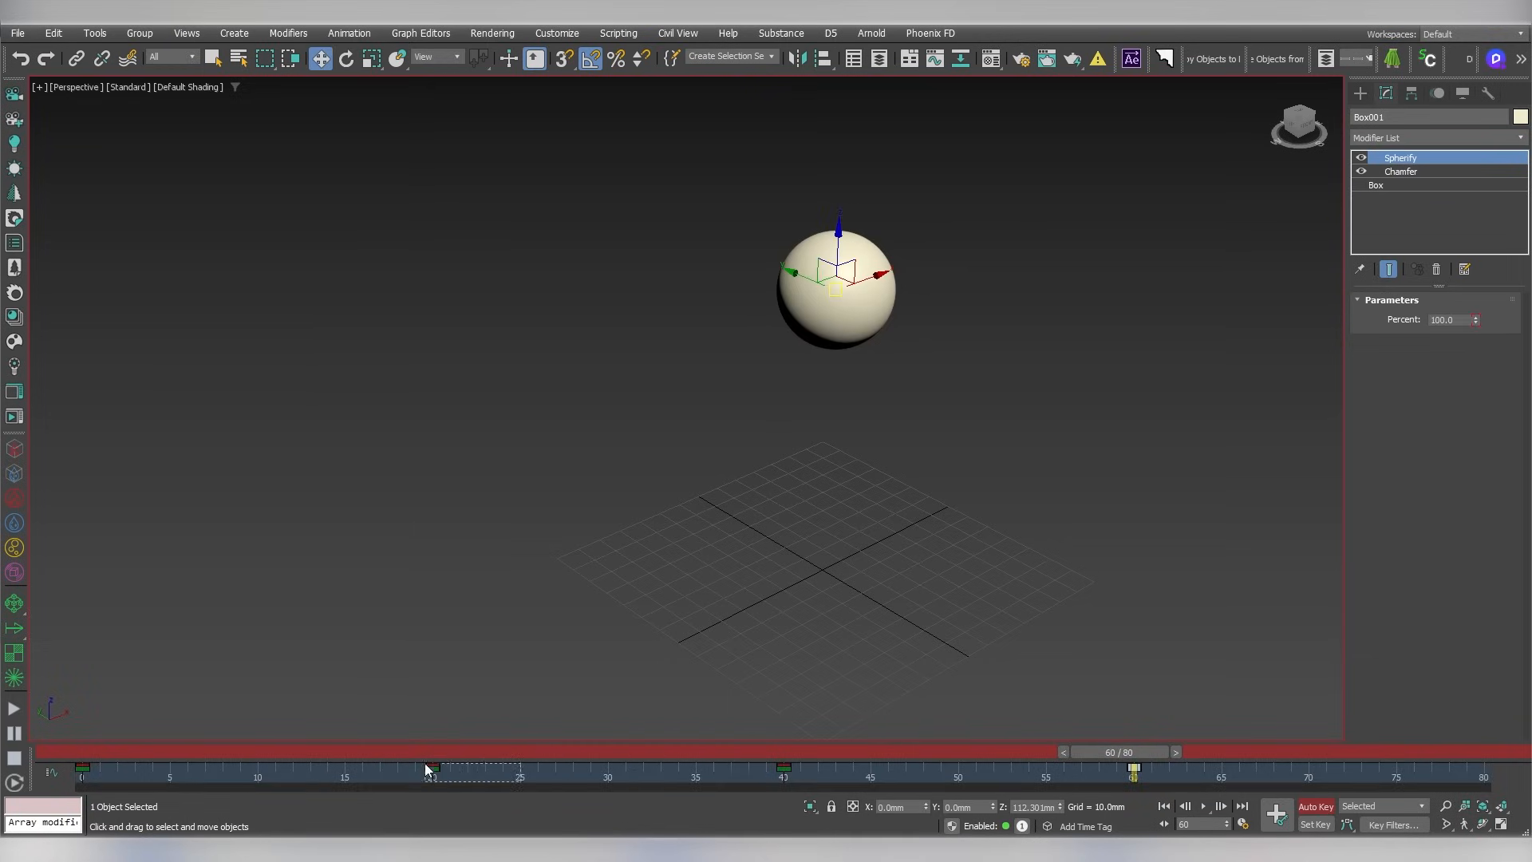
left_click_drag(427, 767, 427, 764, "ctrl")
right_click(812, 351)
left_click(851, 512)
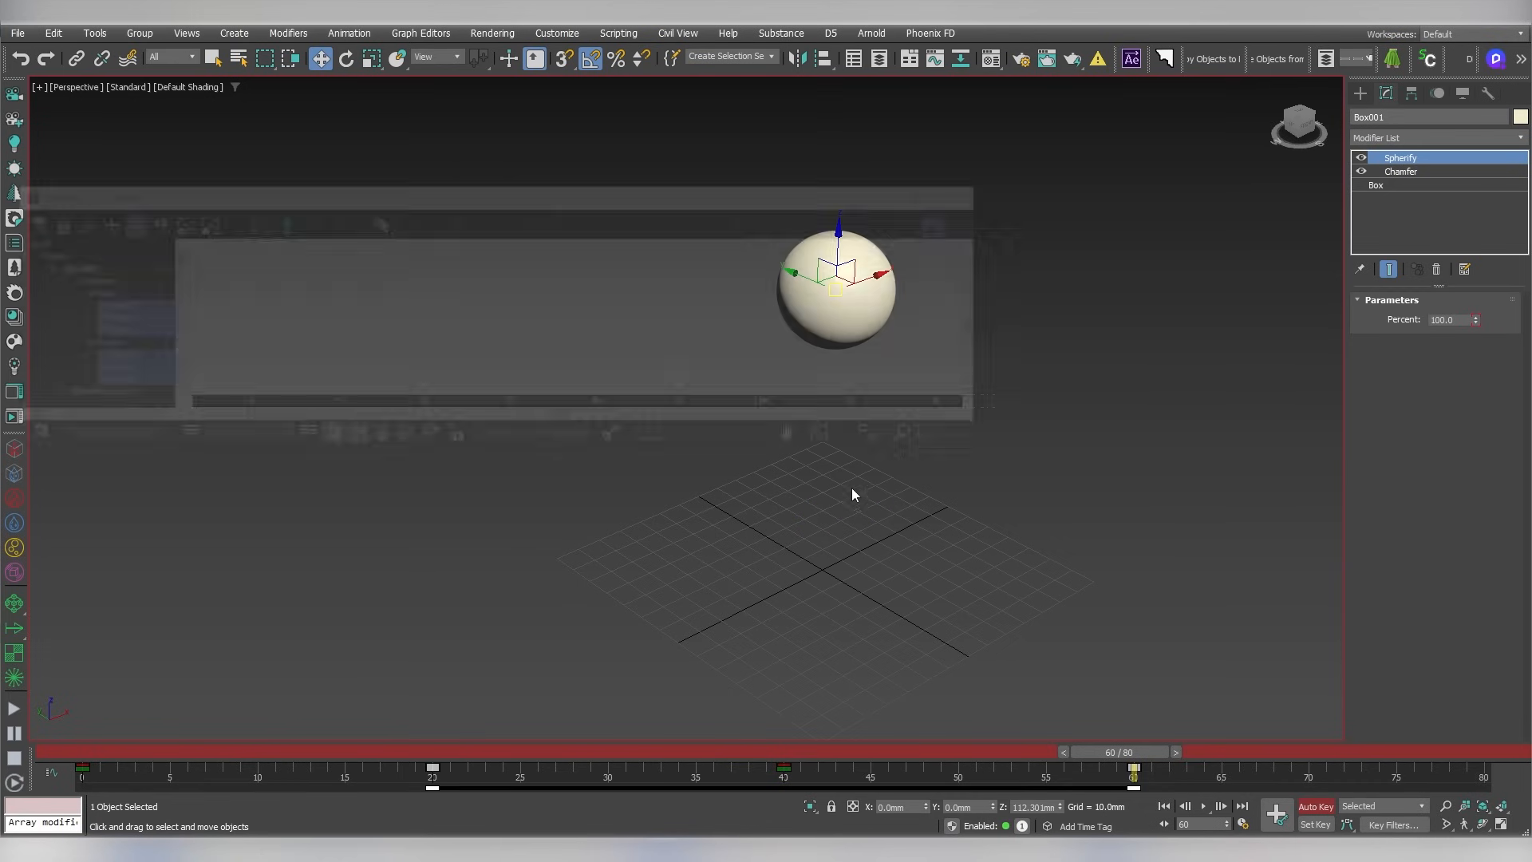
middle_click_drag(624, 375, 655, 307)
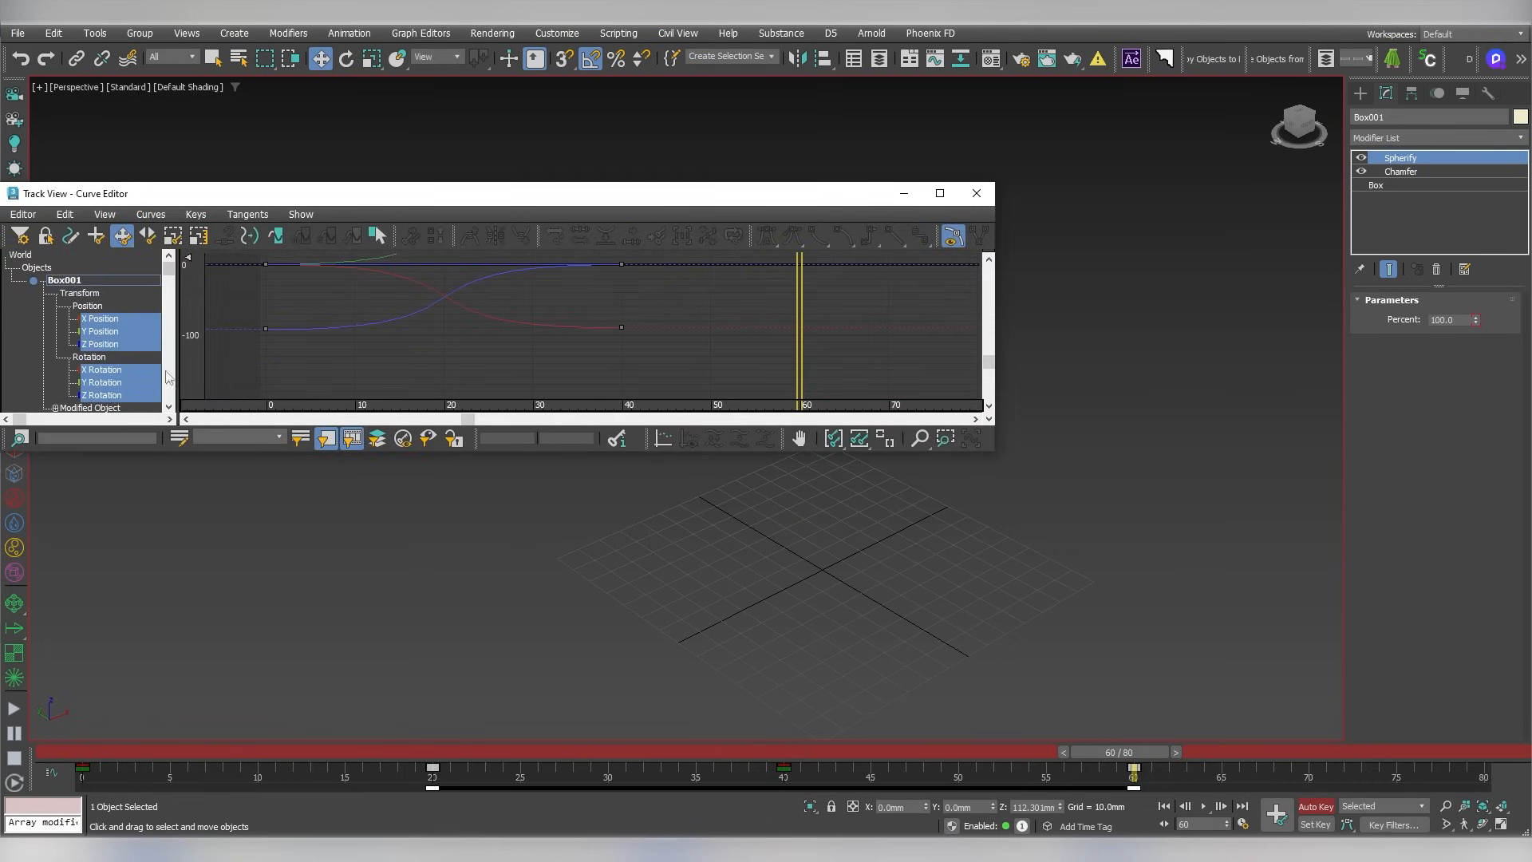
left_click(55, 408)
left_click_drag(80, 377, 85, 314)
left_click(70, 358)
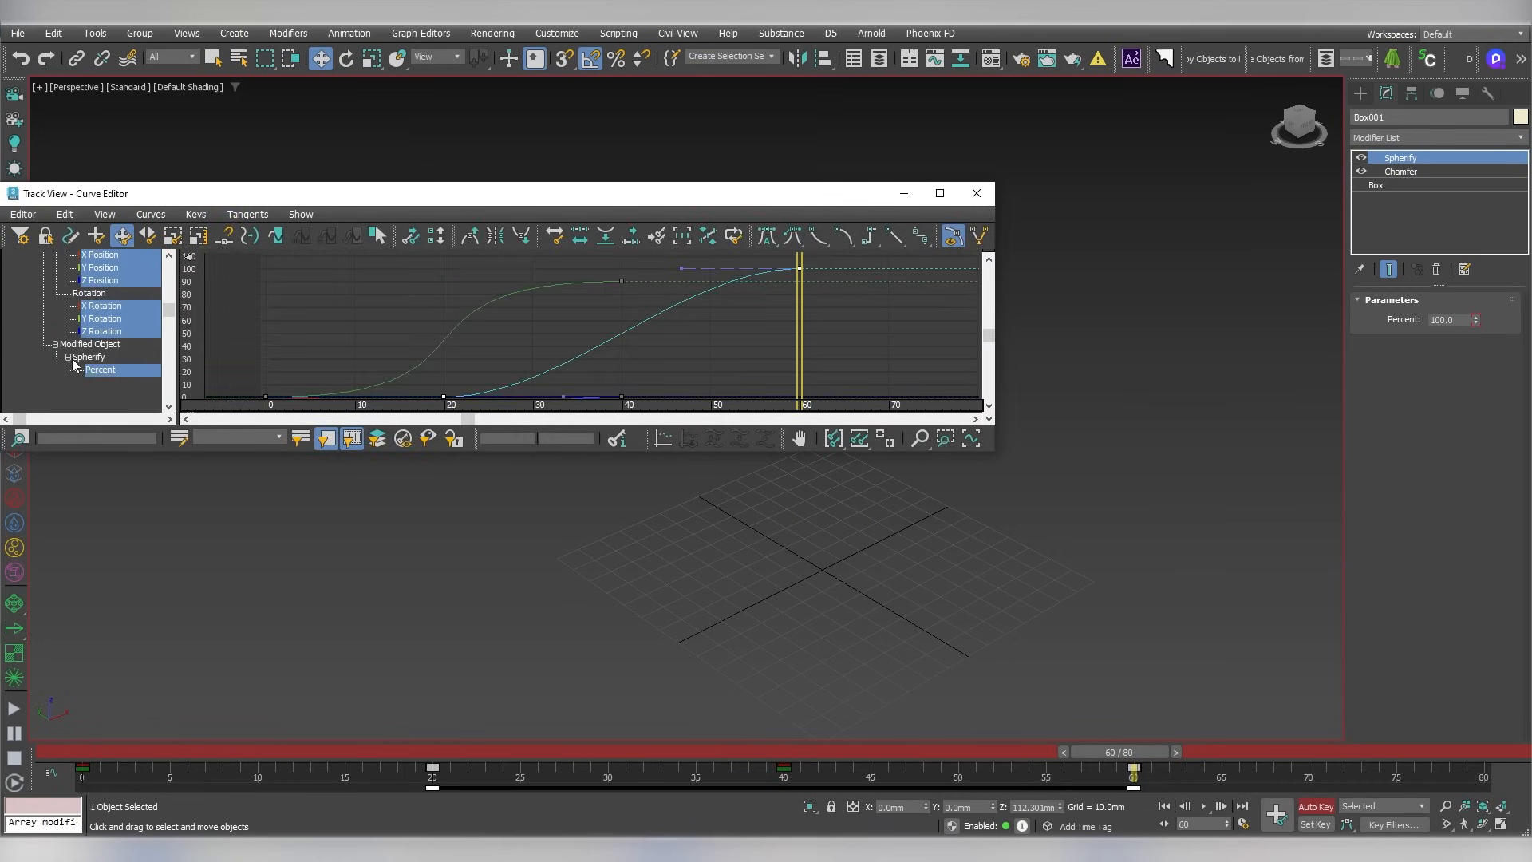
Lengthen the tangent handles of the selected Spherify Percent keys for a stronger ease in and out
middle_click_drag(466, 349, 583, 339)
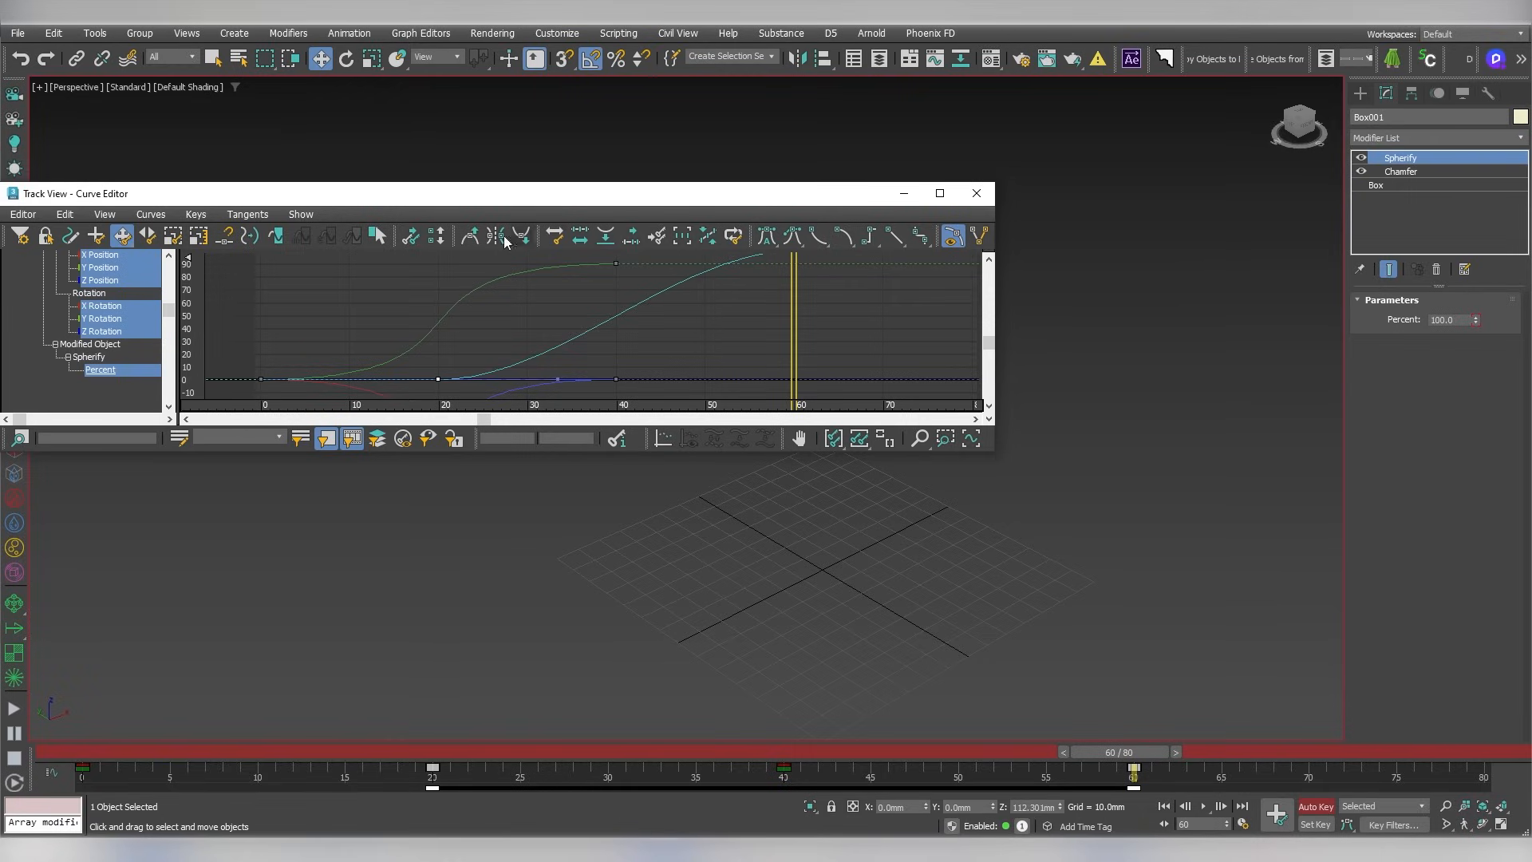
left_click(478, 237)
left_click(478, 237)
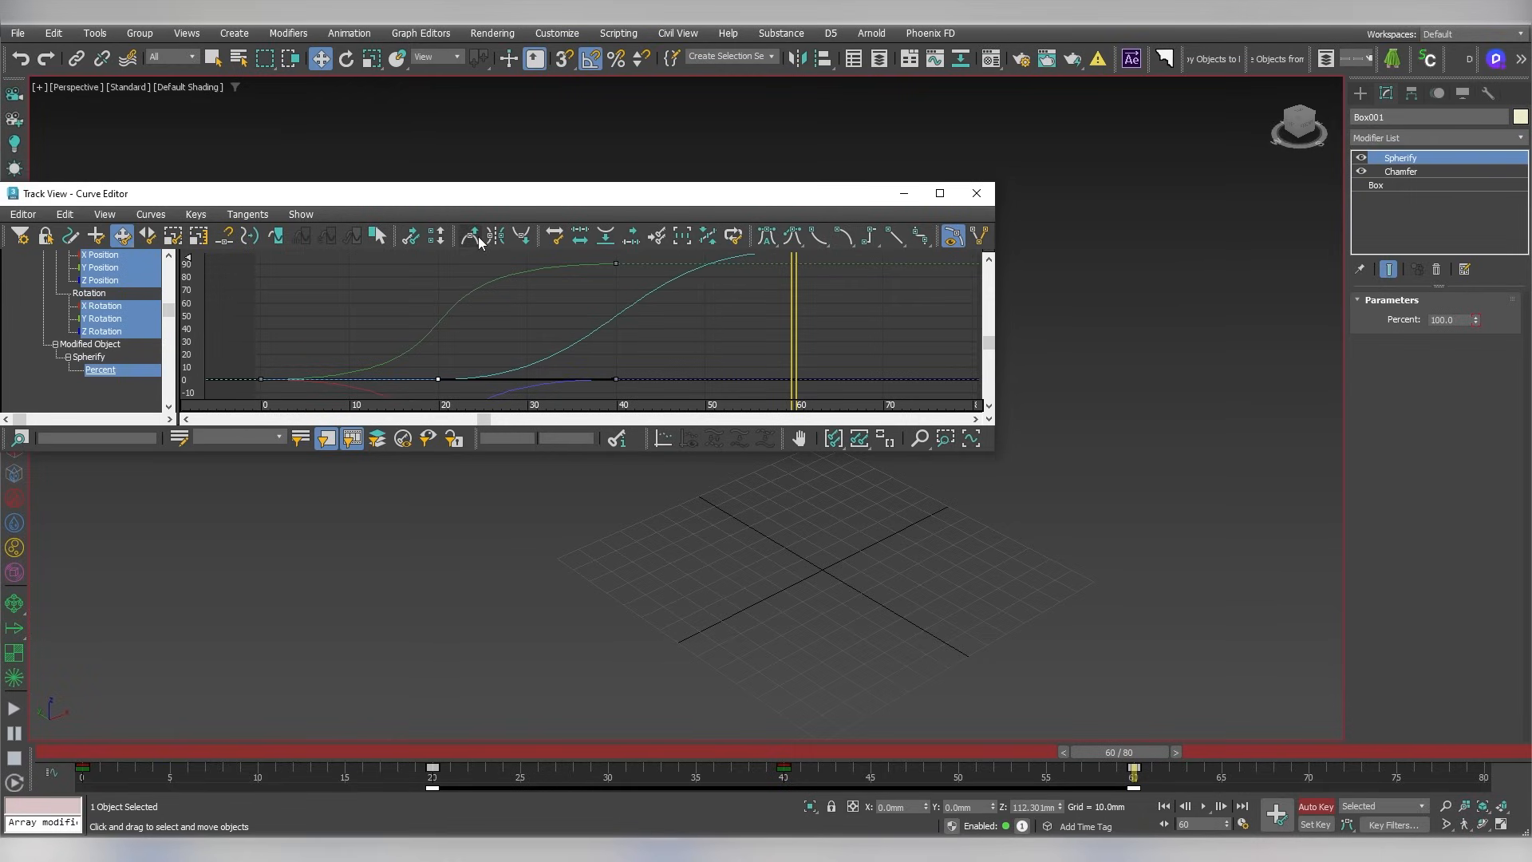
left_click(478, 236)
left_click(478, 236)
left_click(478, 236)
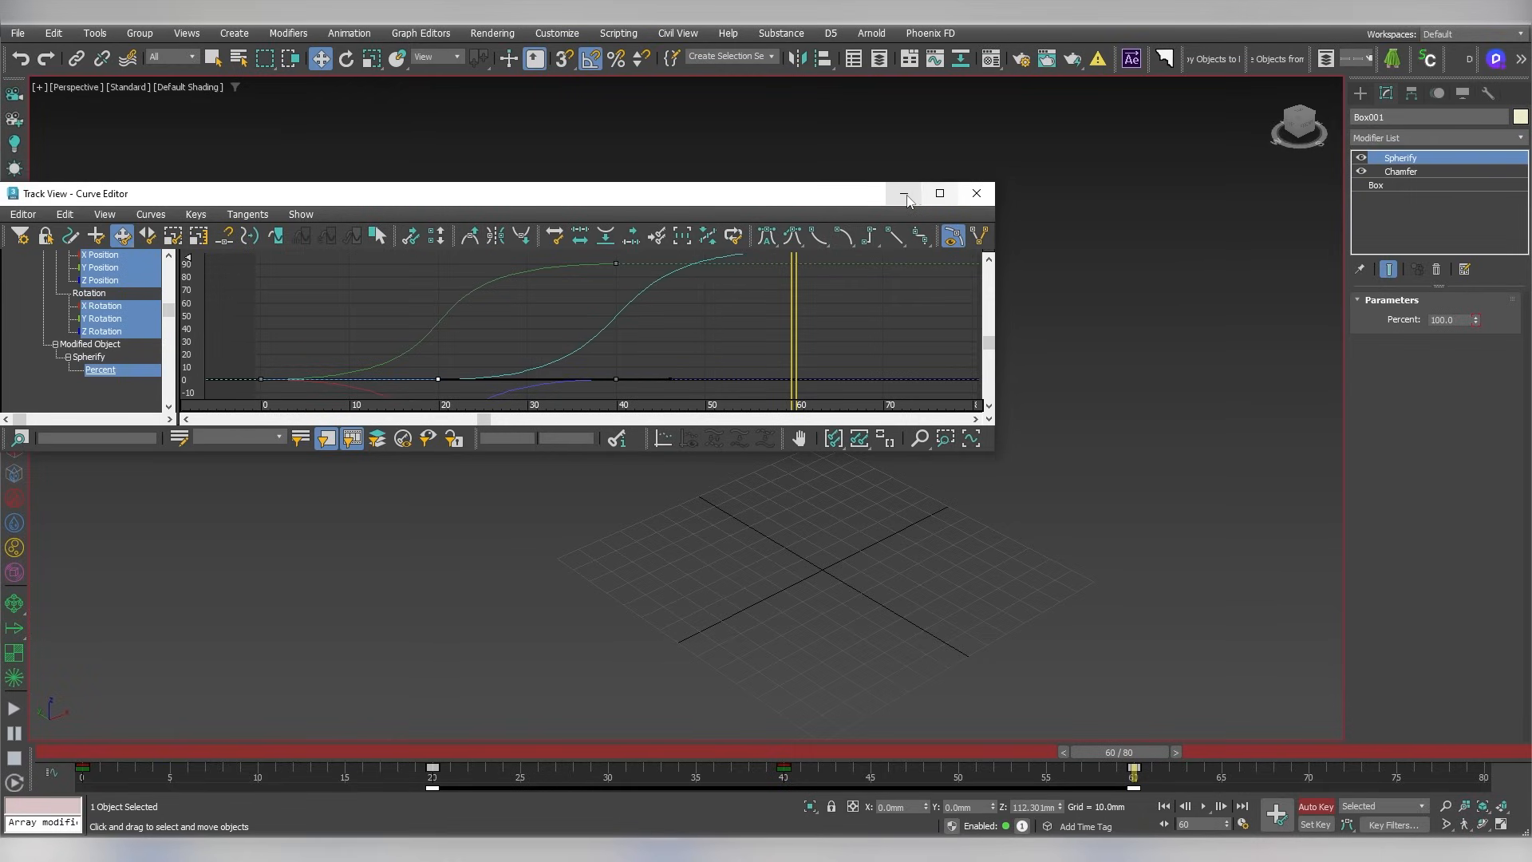
Play the cube-to-sphere animation with the Curve Editor minimized, stop at frame 50, and restore the editor
left_click(903, 194)
left_click(1204, 806)
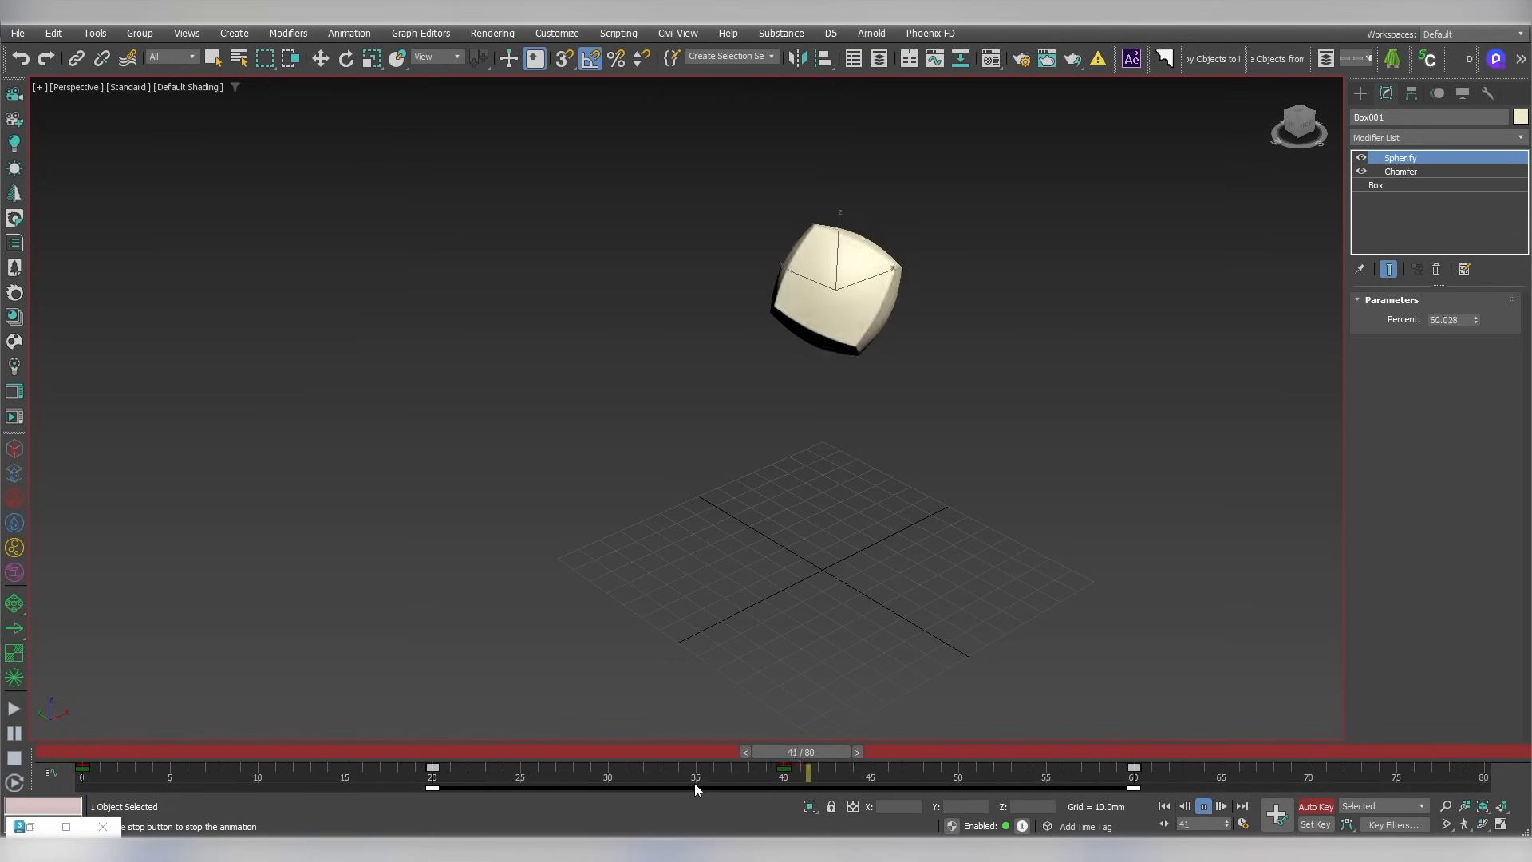
key("Escape")
double_click(43, 830)
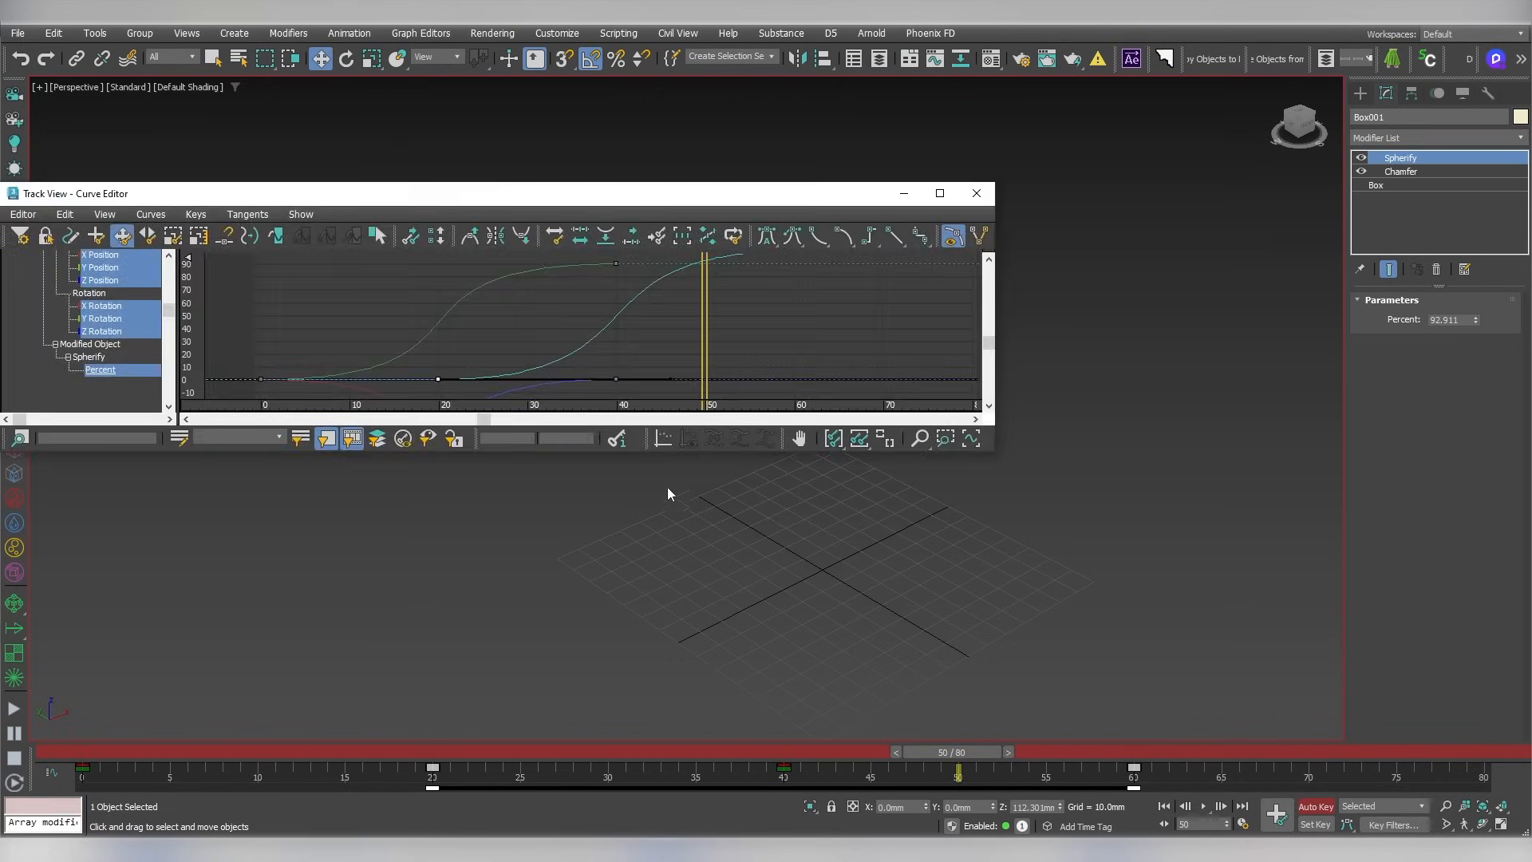
Minimize the Curve Editor, replay the box's morph animation from the start, and scrub to frame 41
left_click(464, 244)
left_click(464, 245)
left_click(896, 200)
left_click(1164, 806)
left_click(1203, 806)
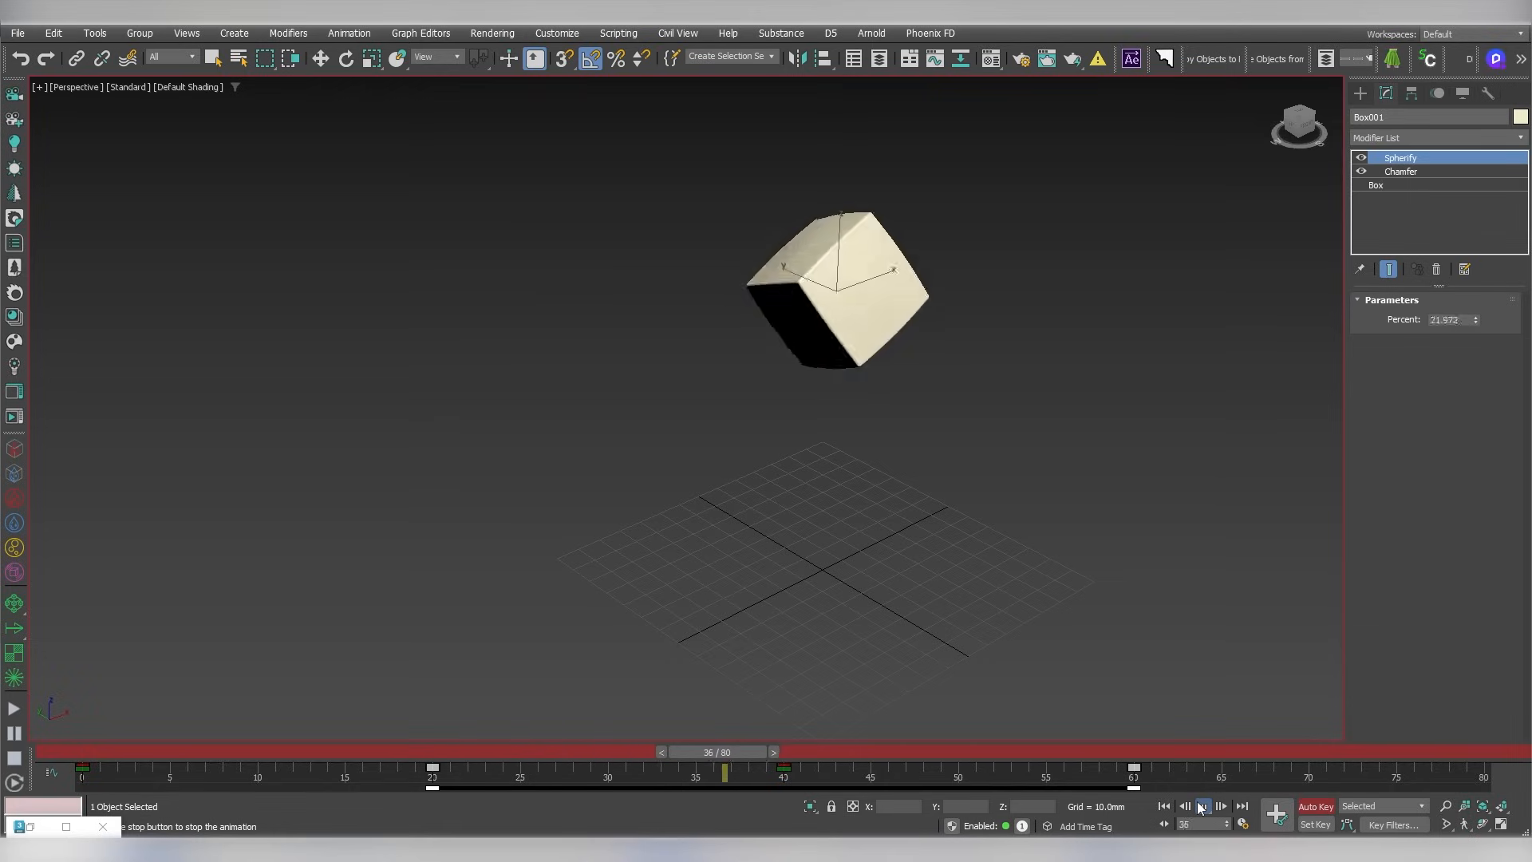
left_click_drag(742, 758, 801, 760)
key("w")
Turn off Auto Key, deselect the box, and play the animation with nothing selected
left_click(1304, 805)
left_click(967, 277)
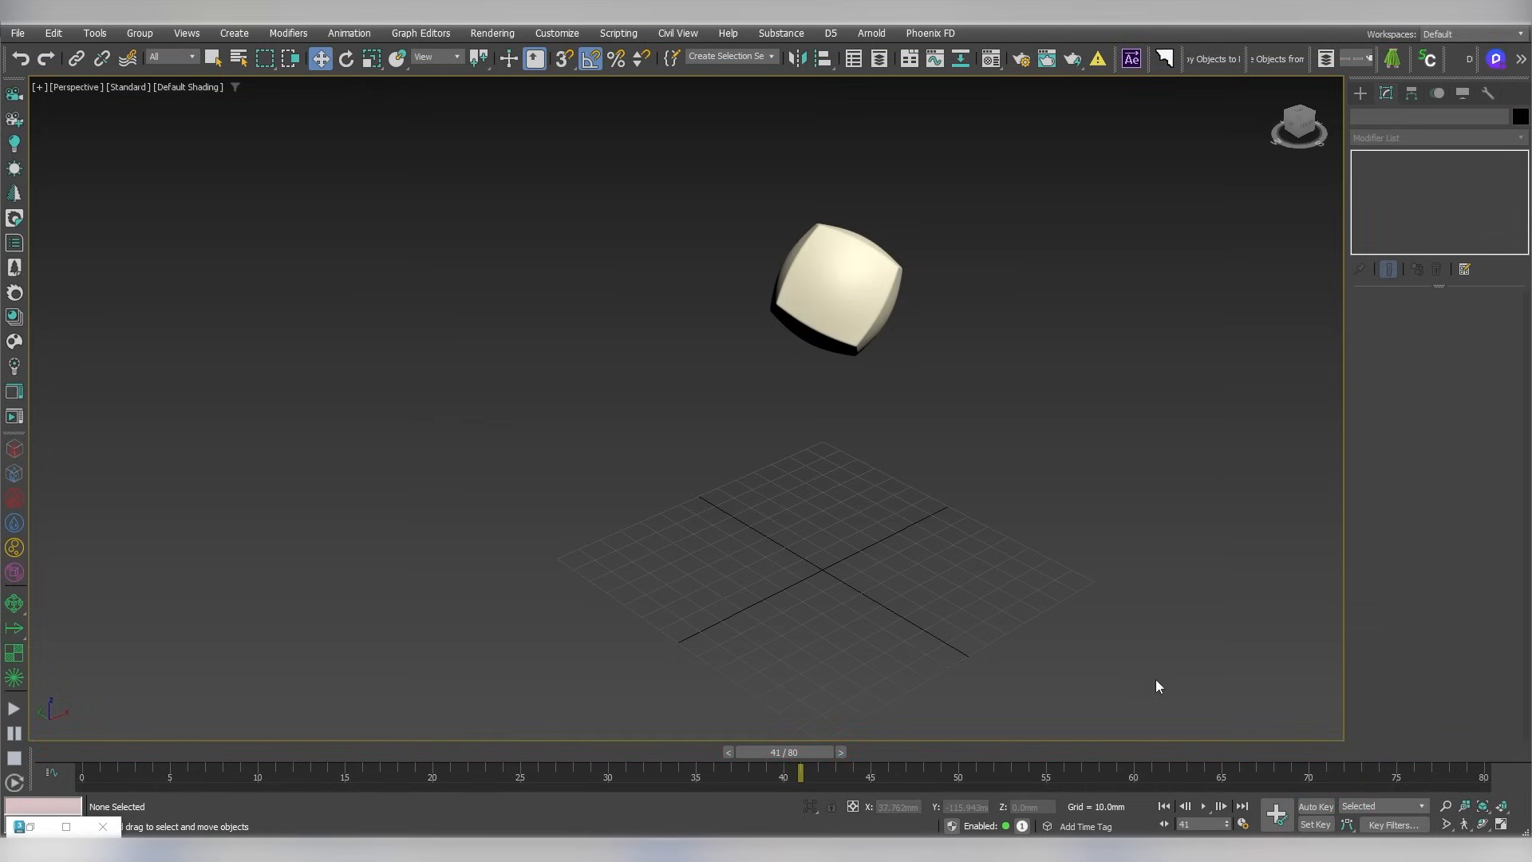
left_click(1205, 807)
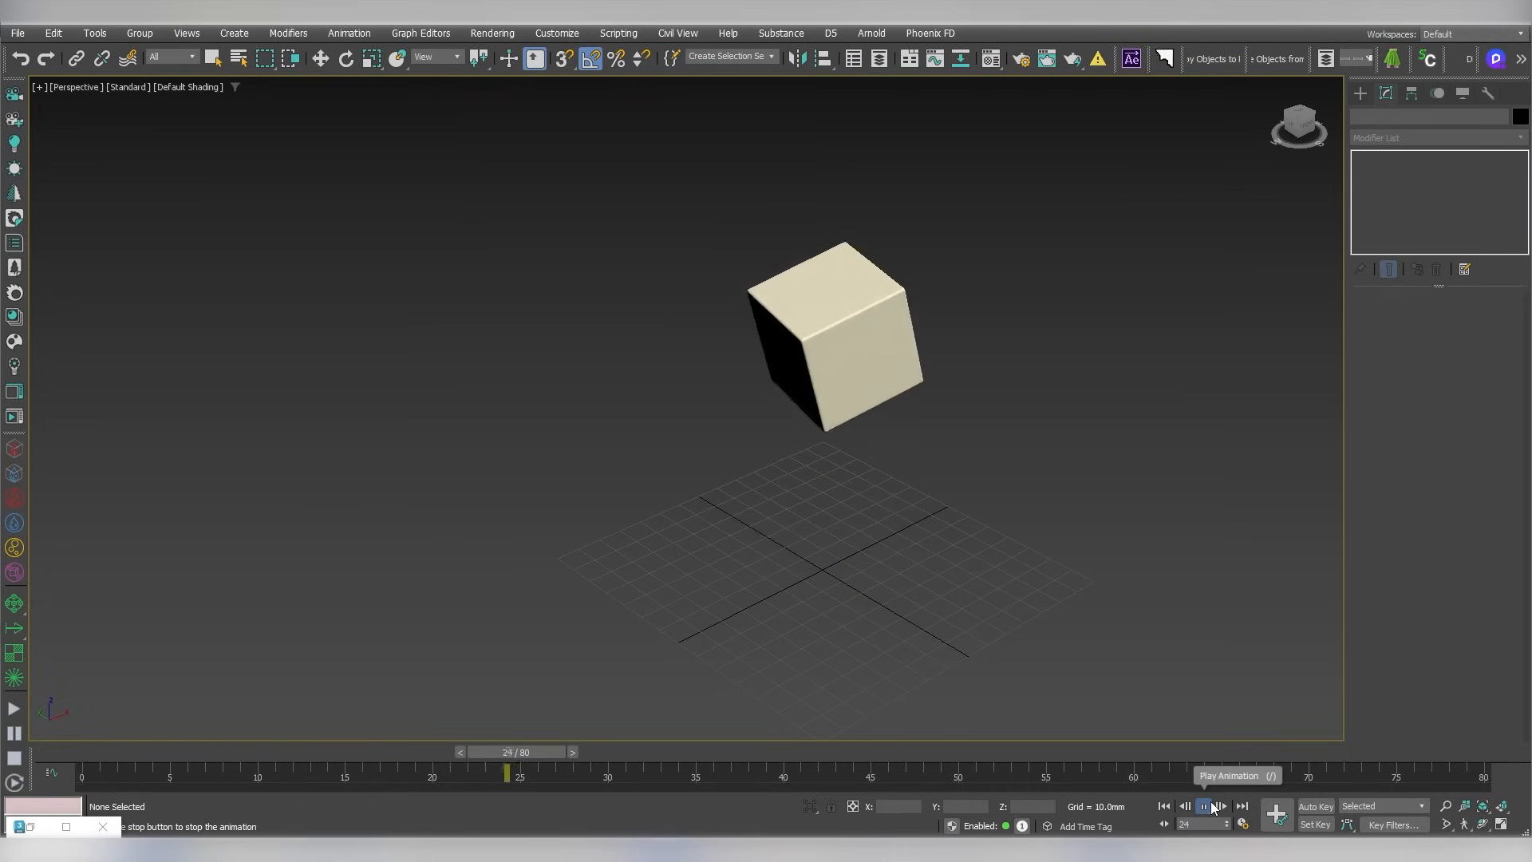
Enable Auto Key and rotate the dummy -90° about the Y axis at frame 60
left_click_drag(530, 756, 1131, 754)
key("w")
left_click(846, 407)
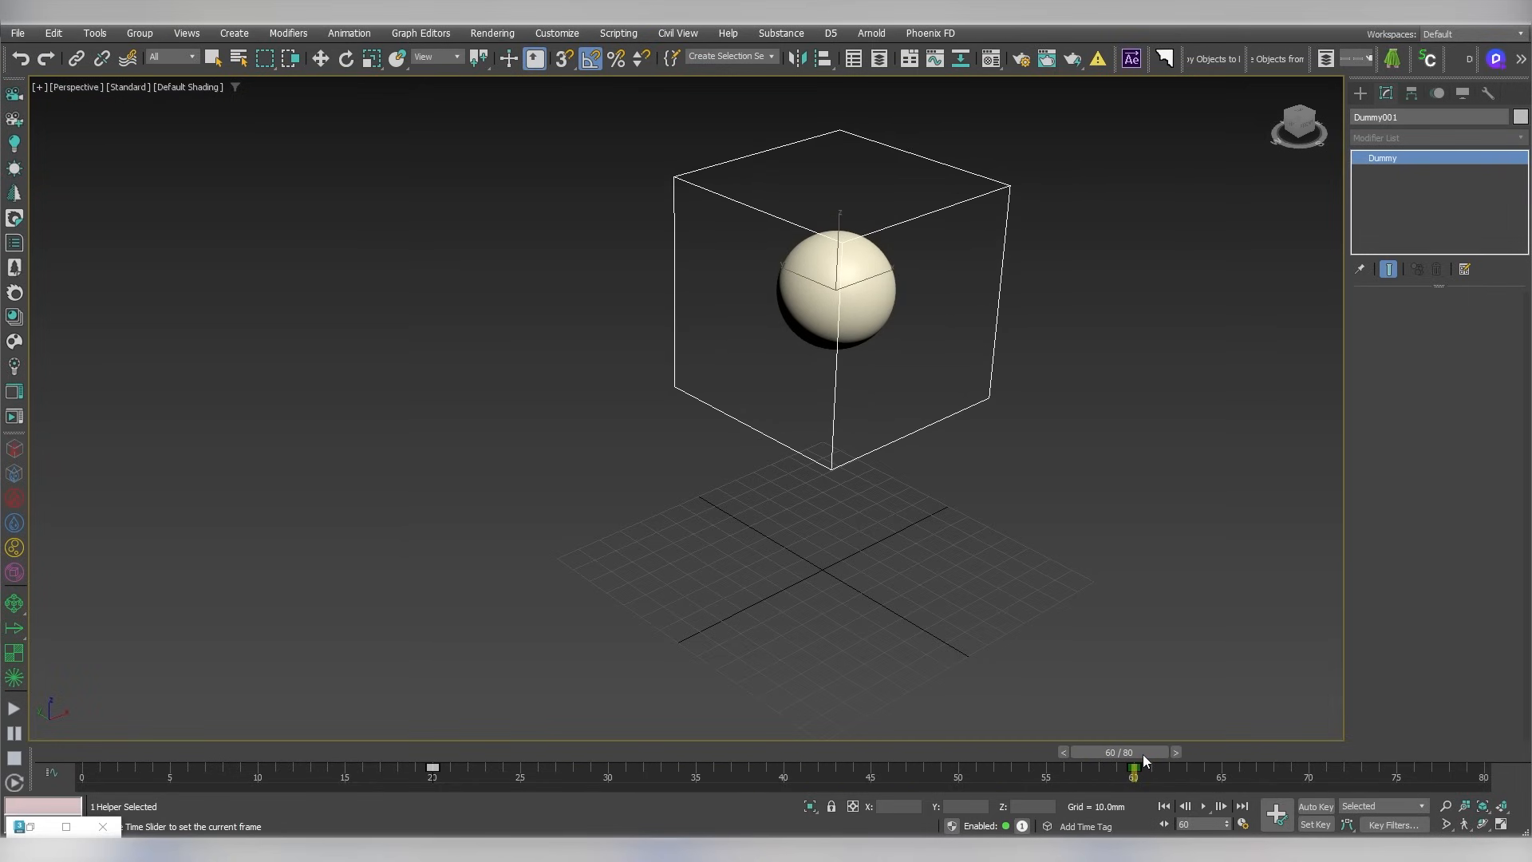
left_click(1314, 805)
right_click(880, 391)
left_click(897, 423)
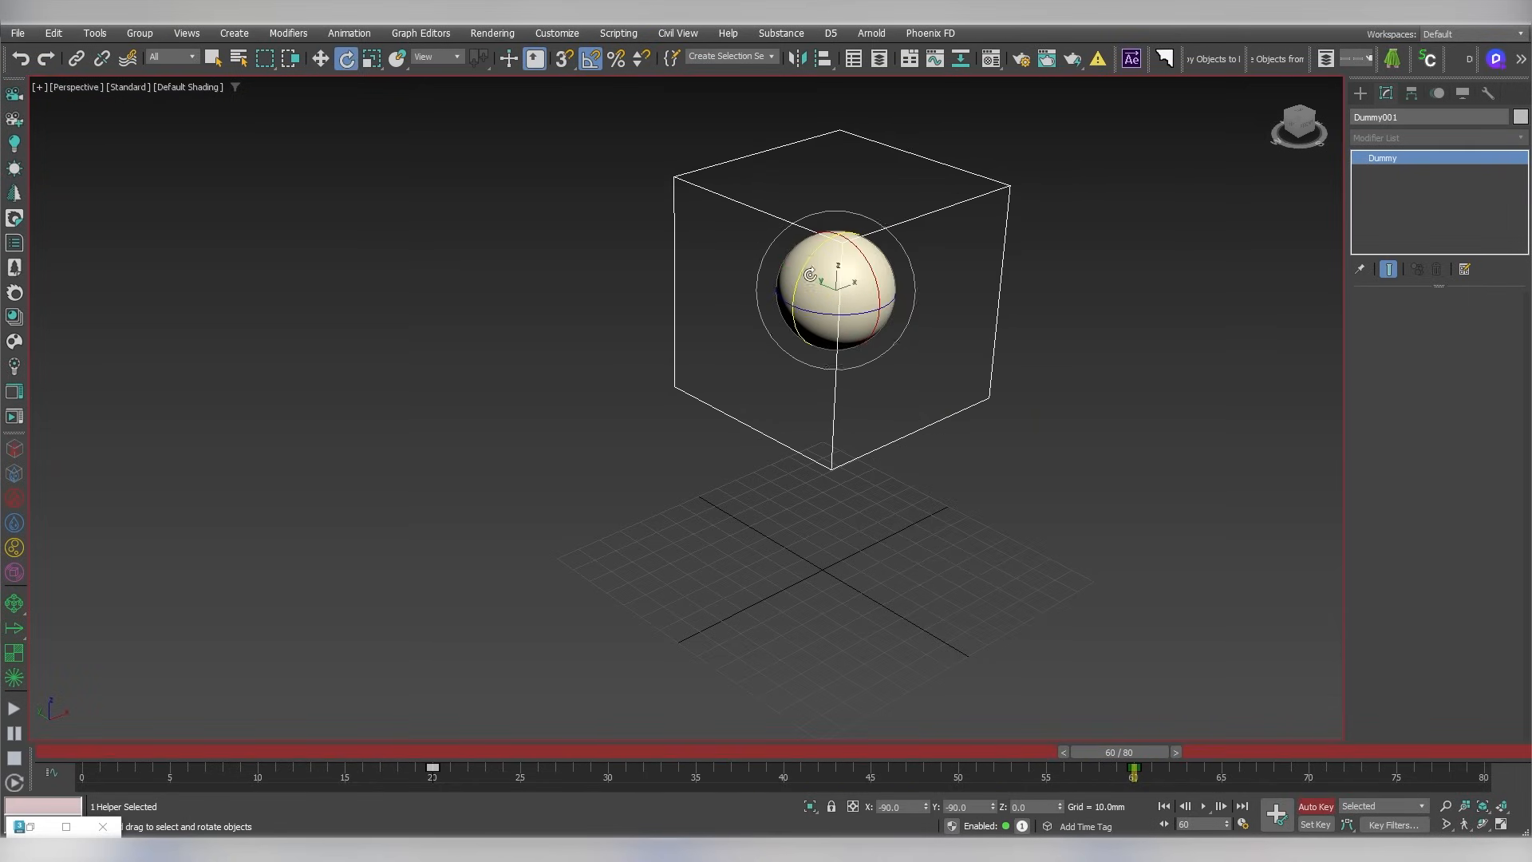
left_click_drag(815, 251, 785, 315)
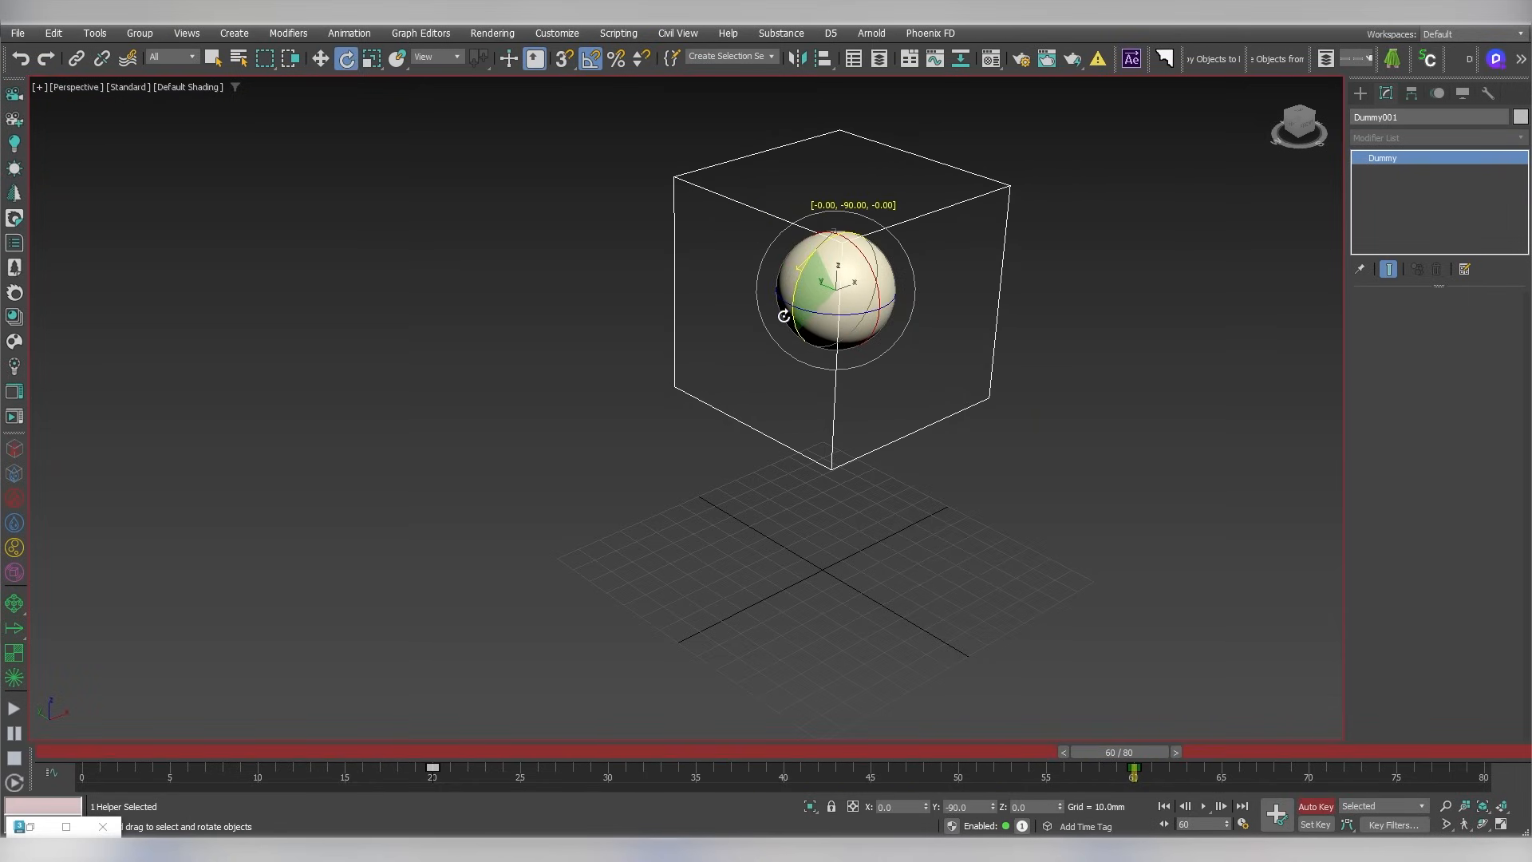
Play back the dummy's rotation, rotate the dummy further about the same axis at frame 60, and replay
left_click_drag(1120, 750, 180, 751)
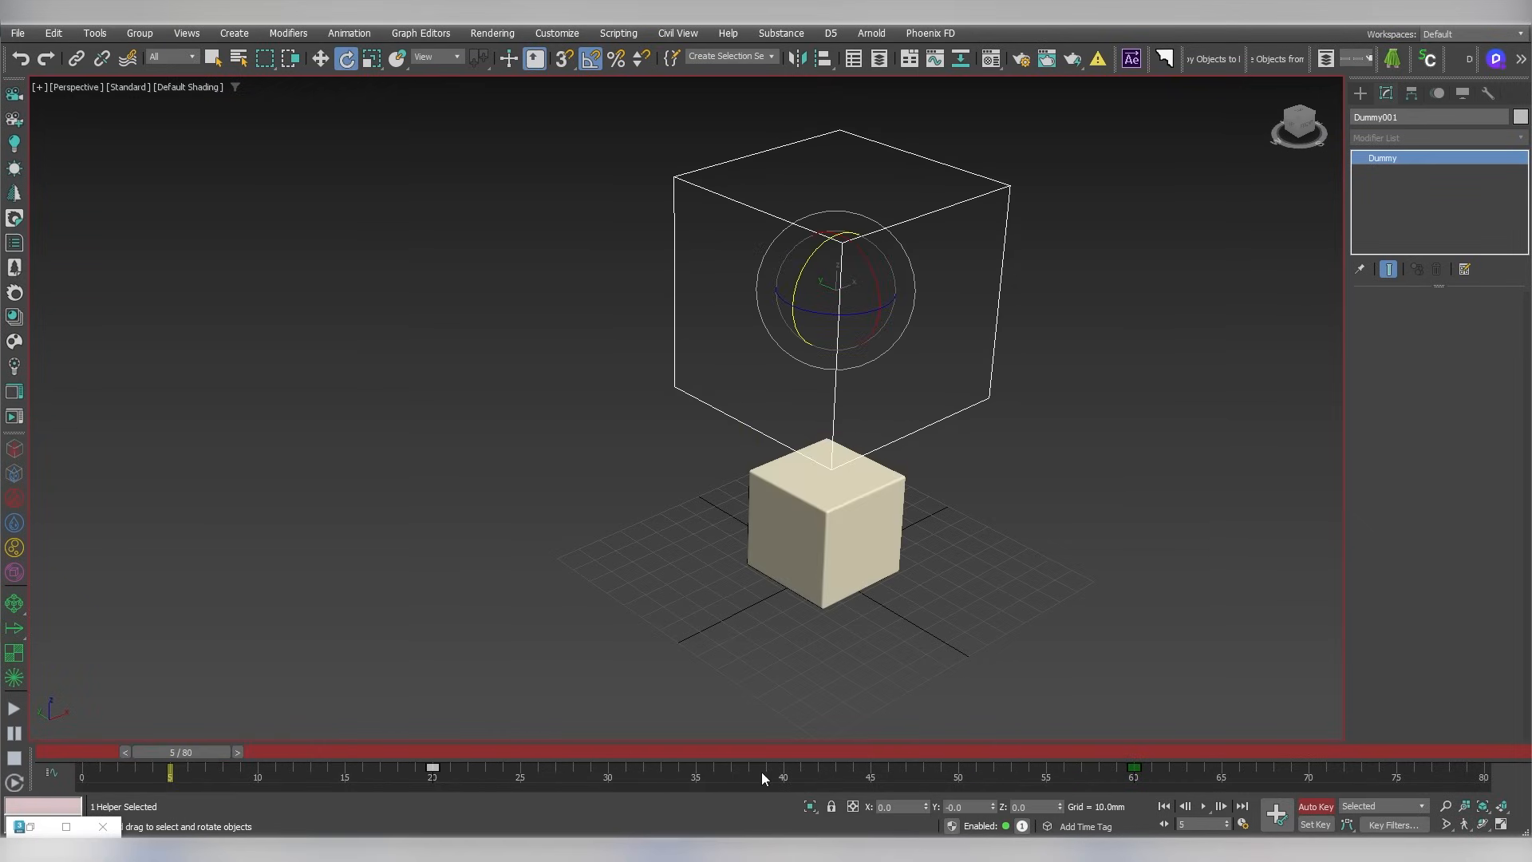
left_click(1203, 806)
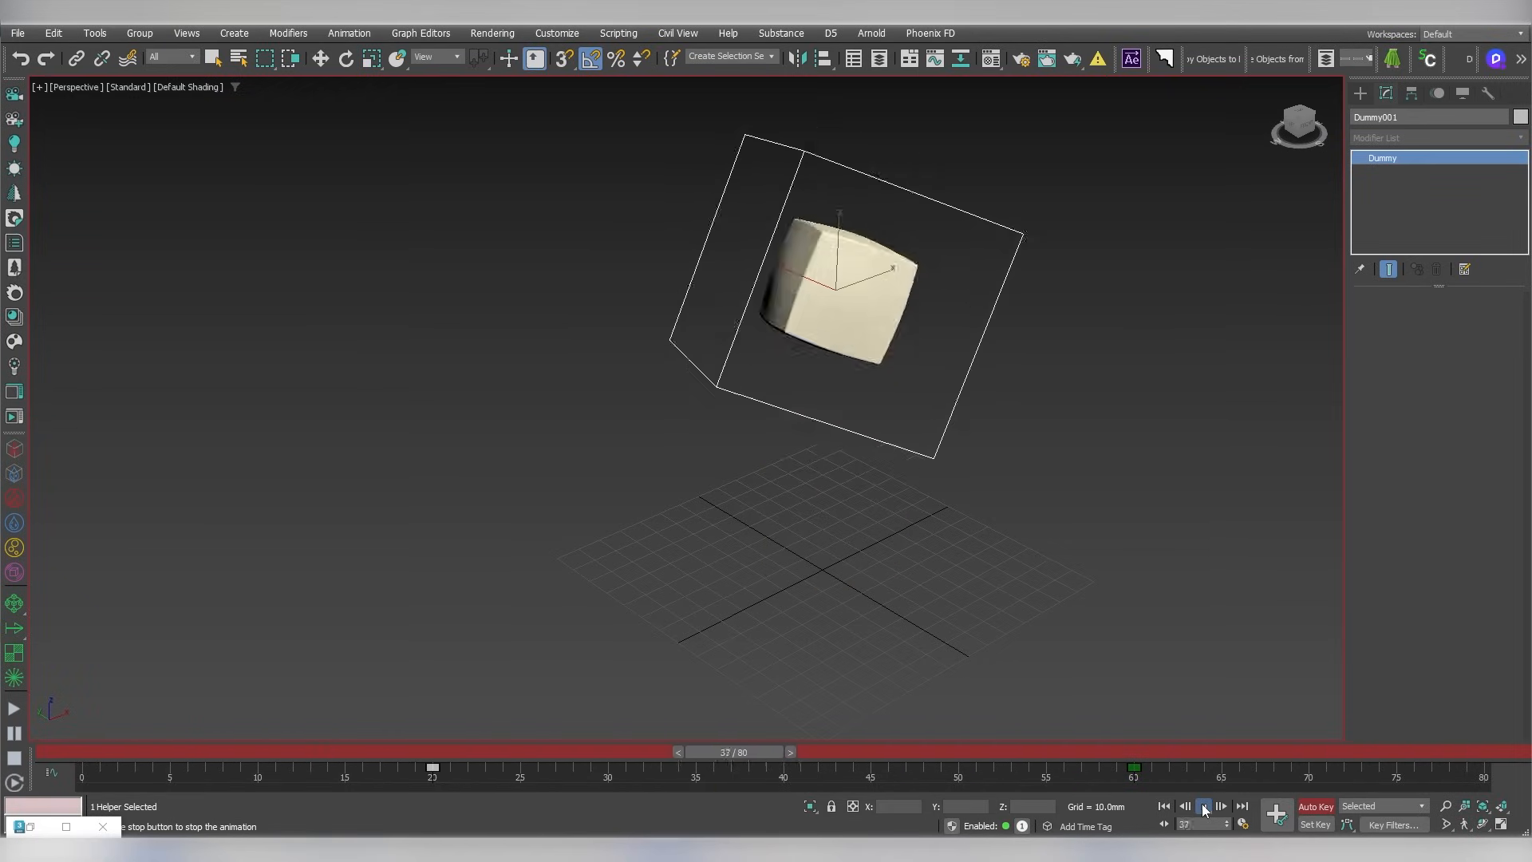
mouse_move(1117, 753)
left_mouse_down()
mouse_move(1004, 753)
mouse_move(1136, 755)
left_mouse_up()
key("e")
left_click_drag(816, 262, 798, 343)
left_click(1201, 806)
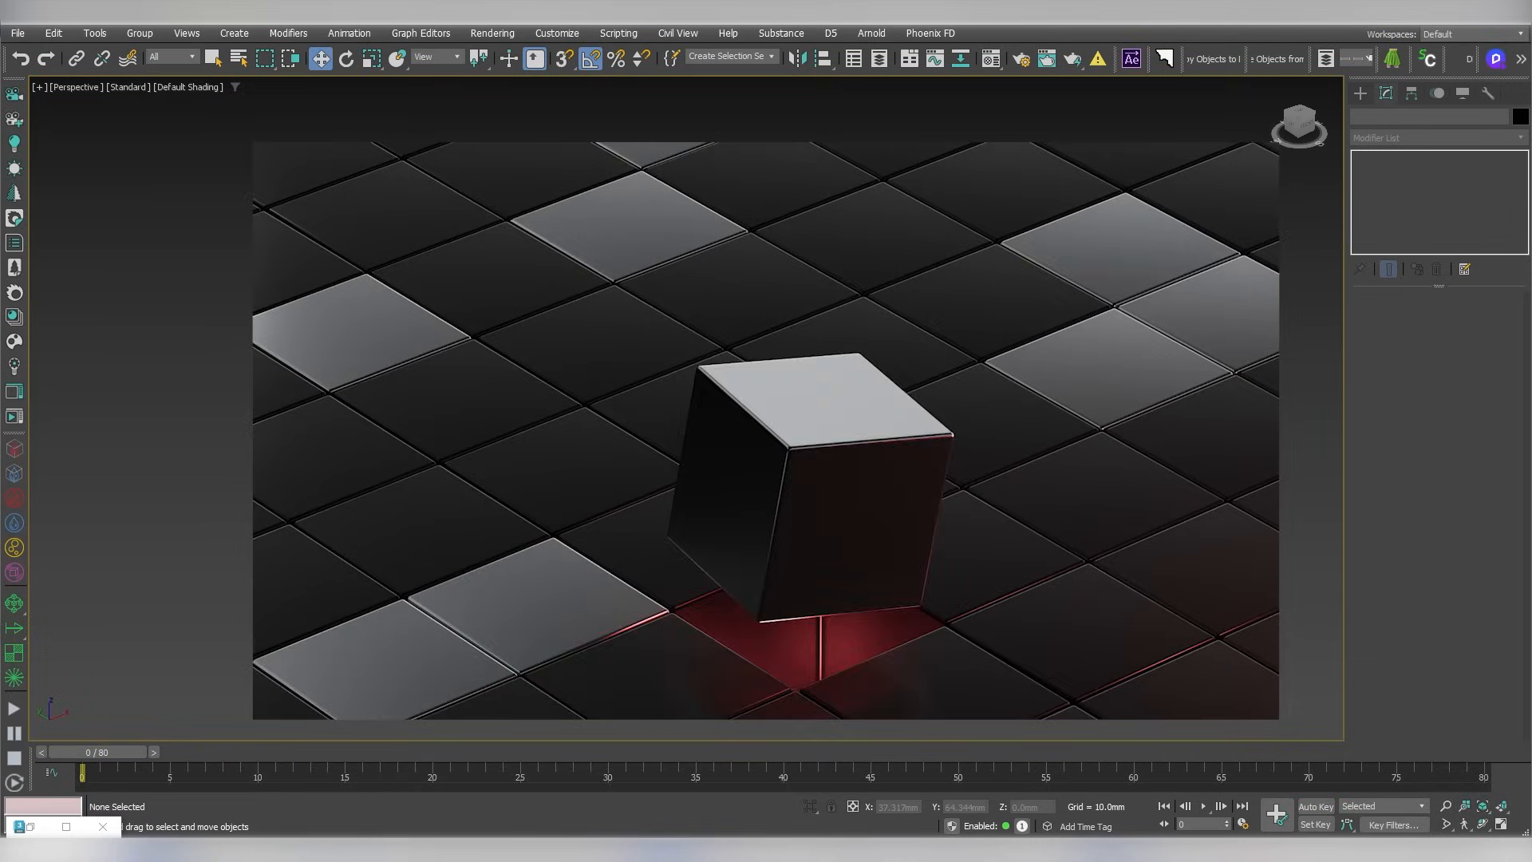
Copy the box in Top view to a position about 40.5 mm along positive Y, leaving a thin gap
key("w")
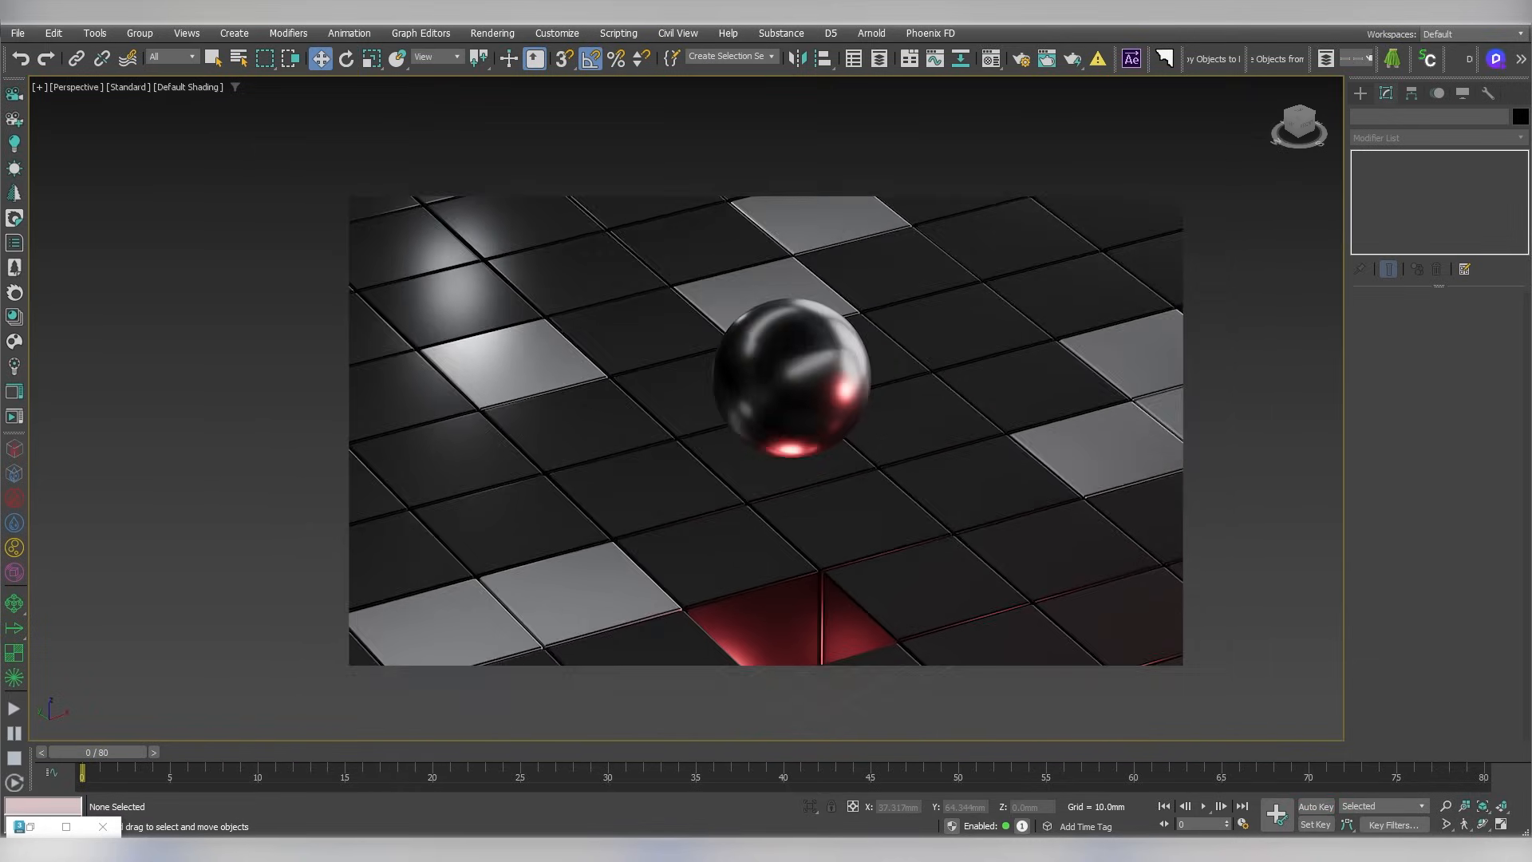
left_click(821, 493)
key("t")
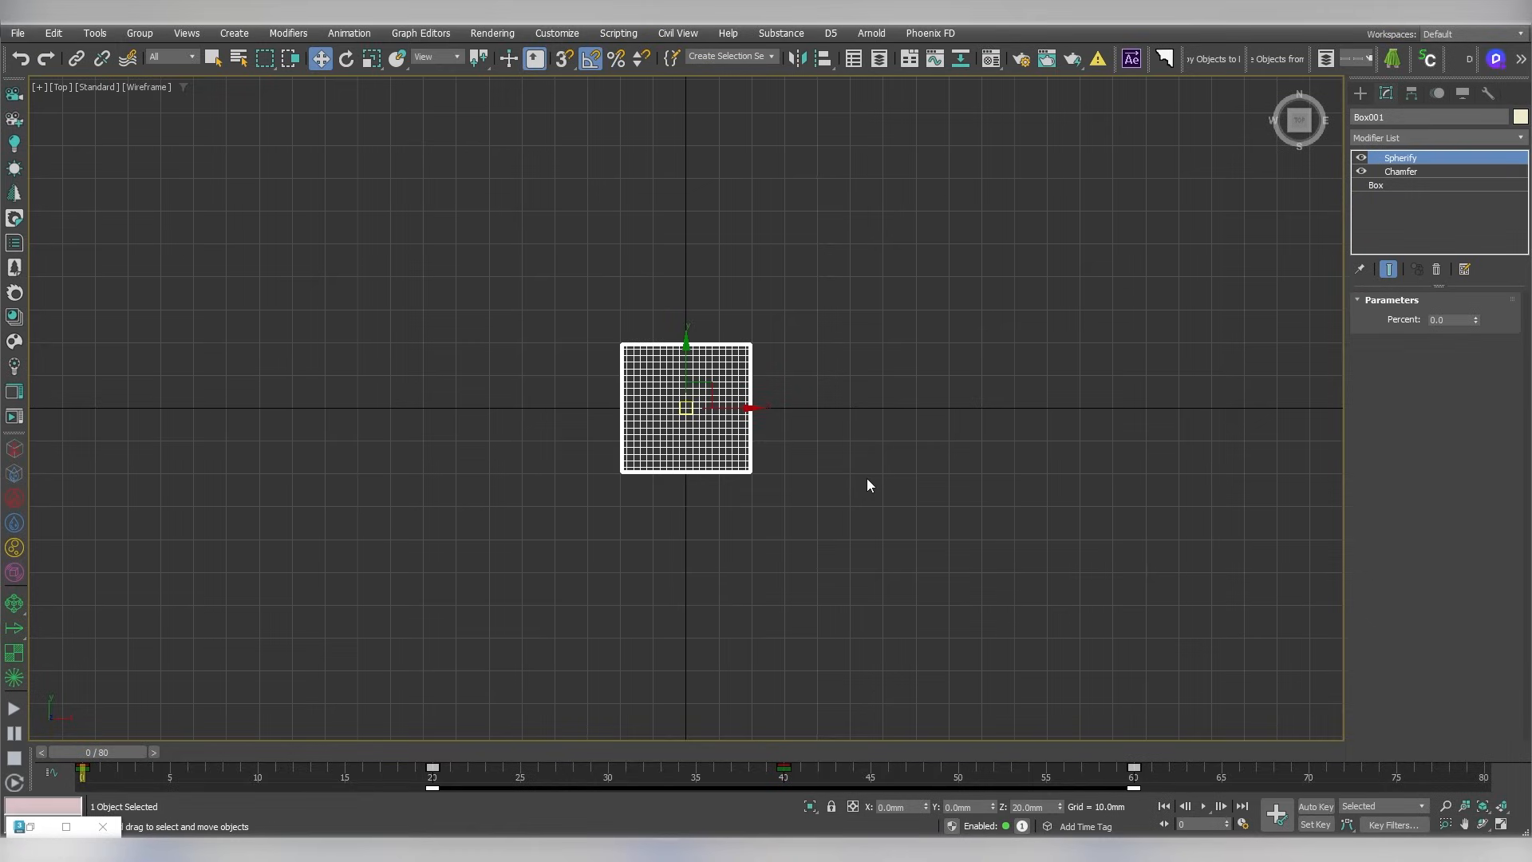
key("z")
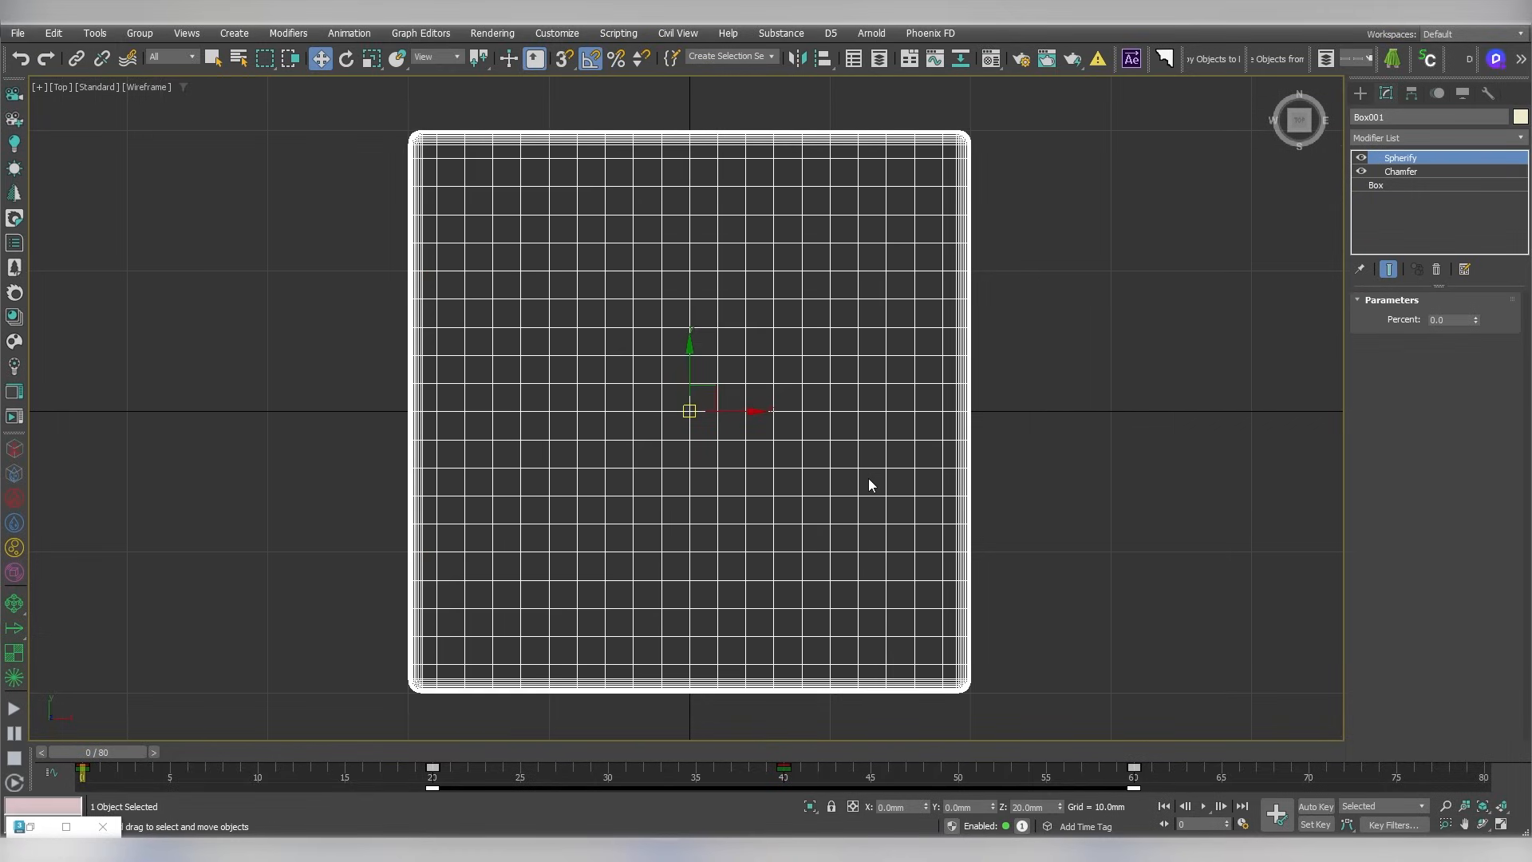
scroll(938, 578, "down", 5)
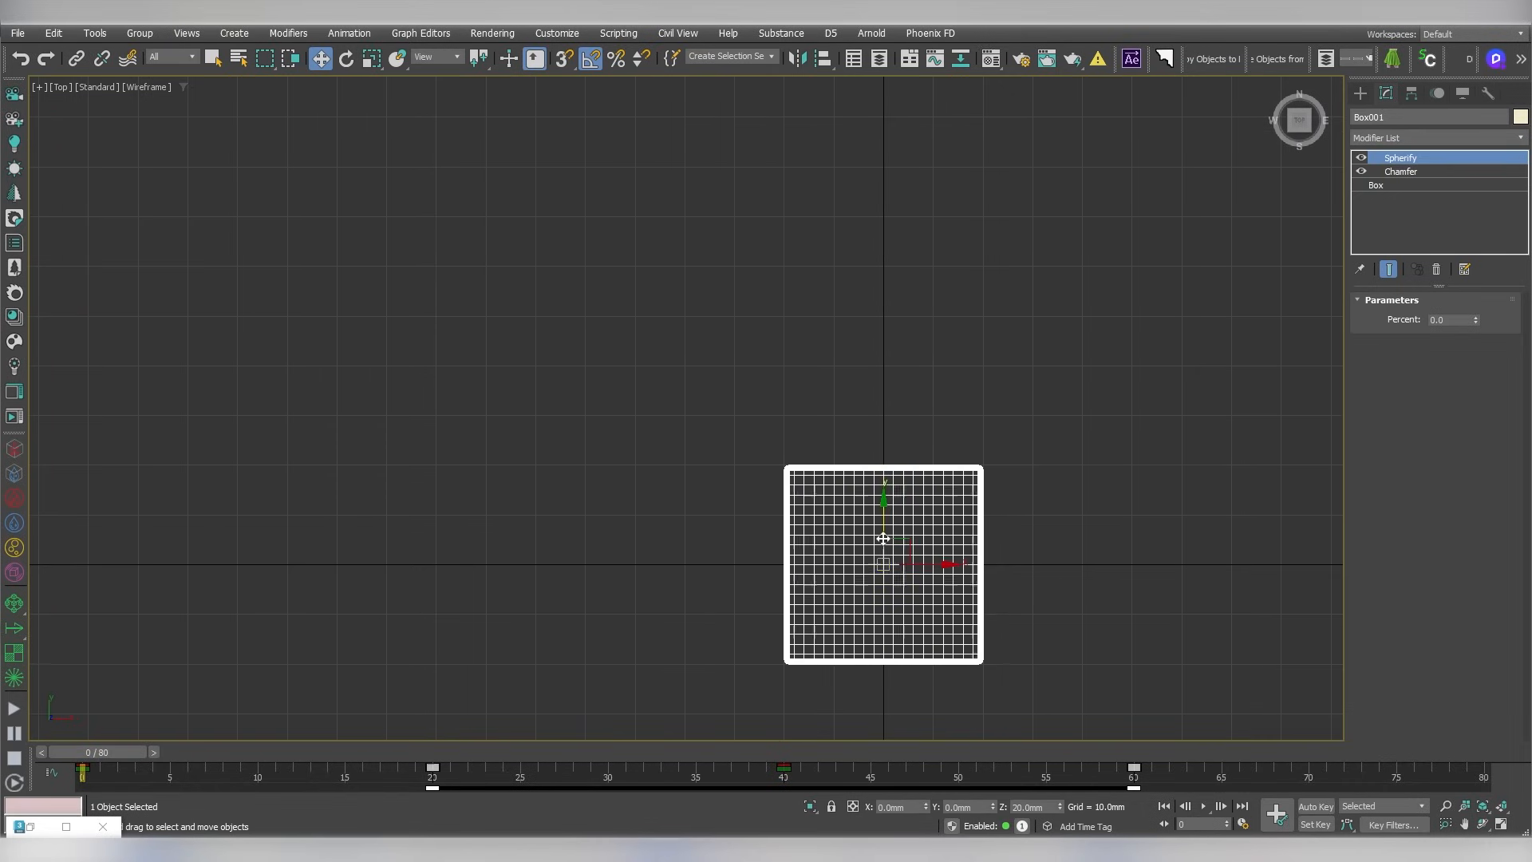
mouse_move(885, 519)
left_mouse_down("shift")
mouse_move(913, 356)
mouse_move(923, 324)
mouse_move(933, 332)
left_mouse_up("shift")
left_click(769, 496)
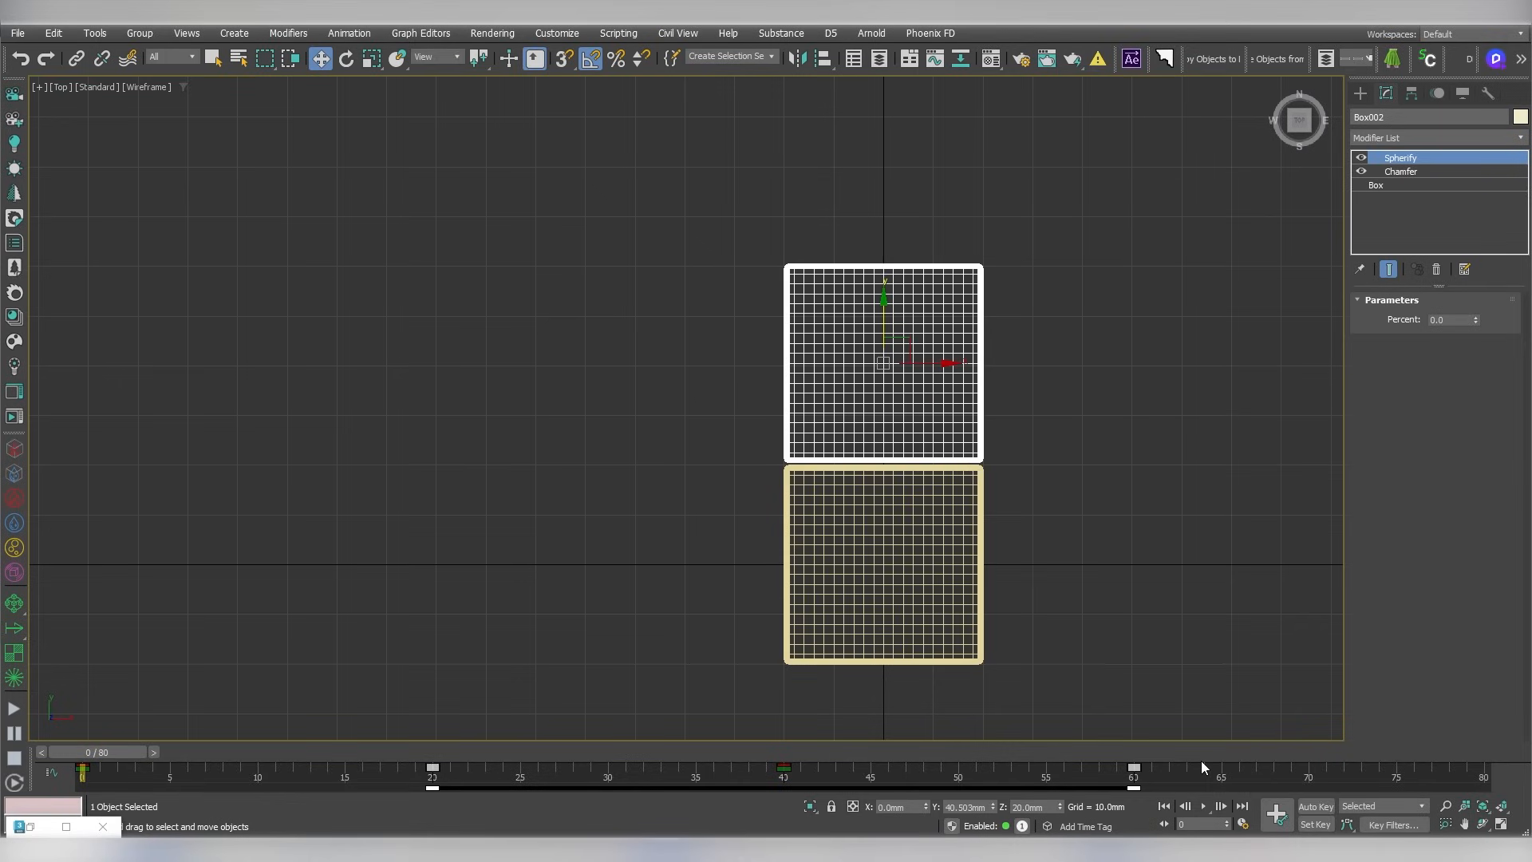
Select all animation keys of the copied box and delete them
left_click_drag(1207, 766, 907, 773)
left_click_drag(145, 791, 17, 790)
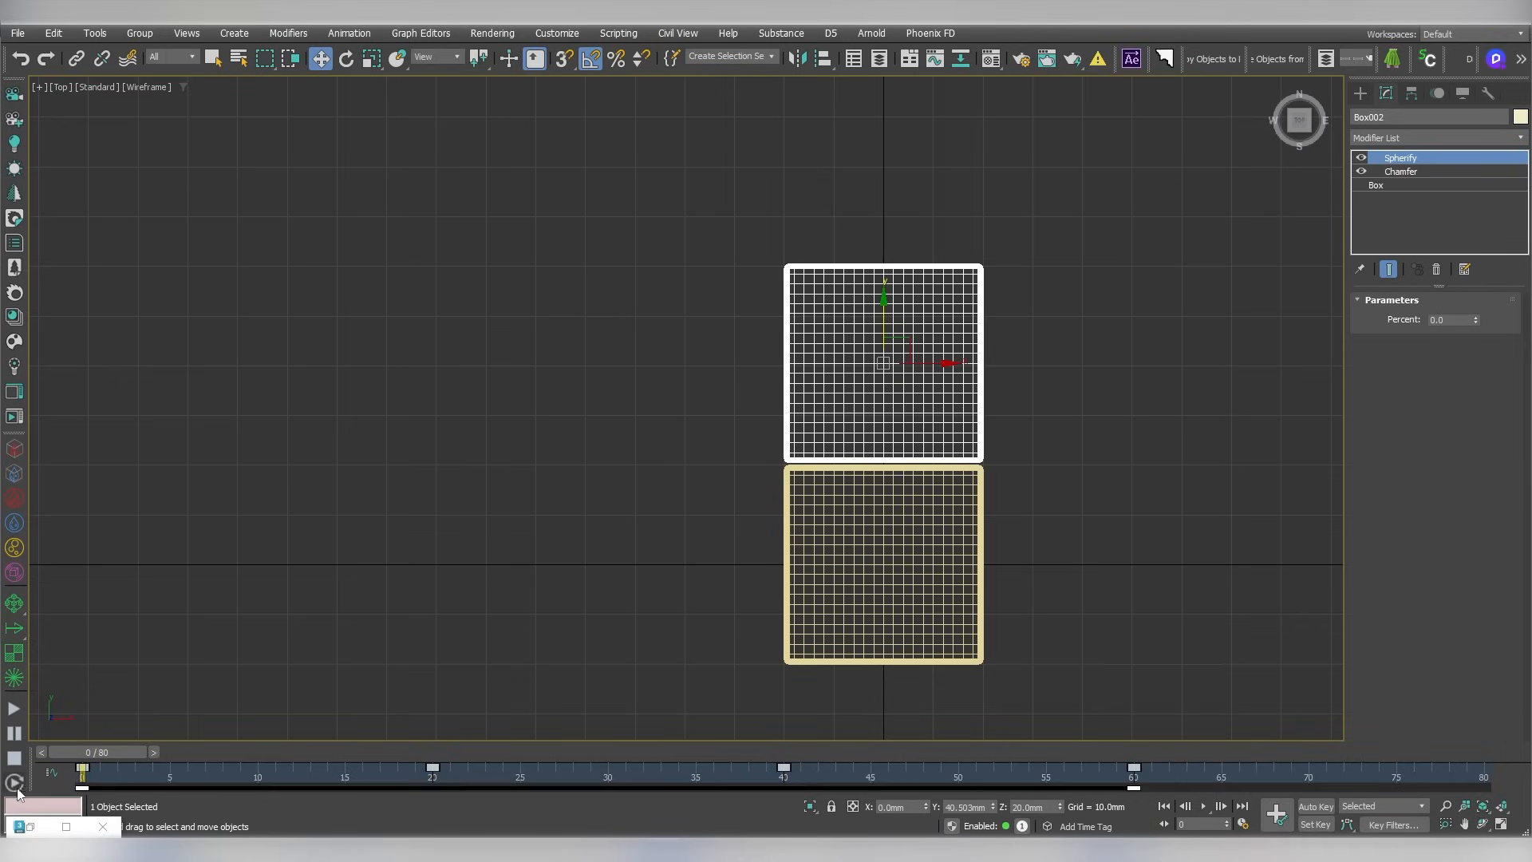
key("Delete")
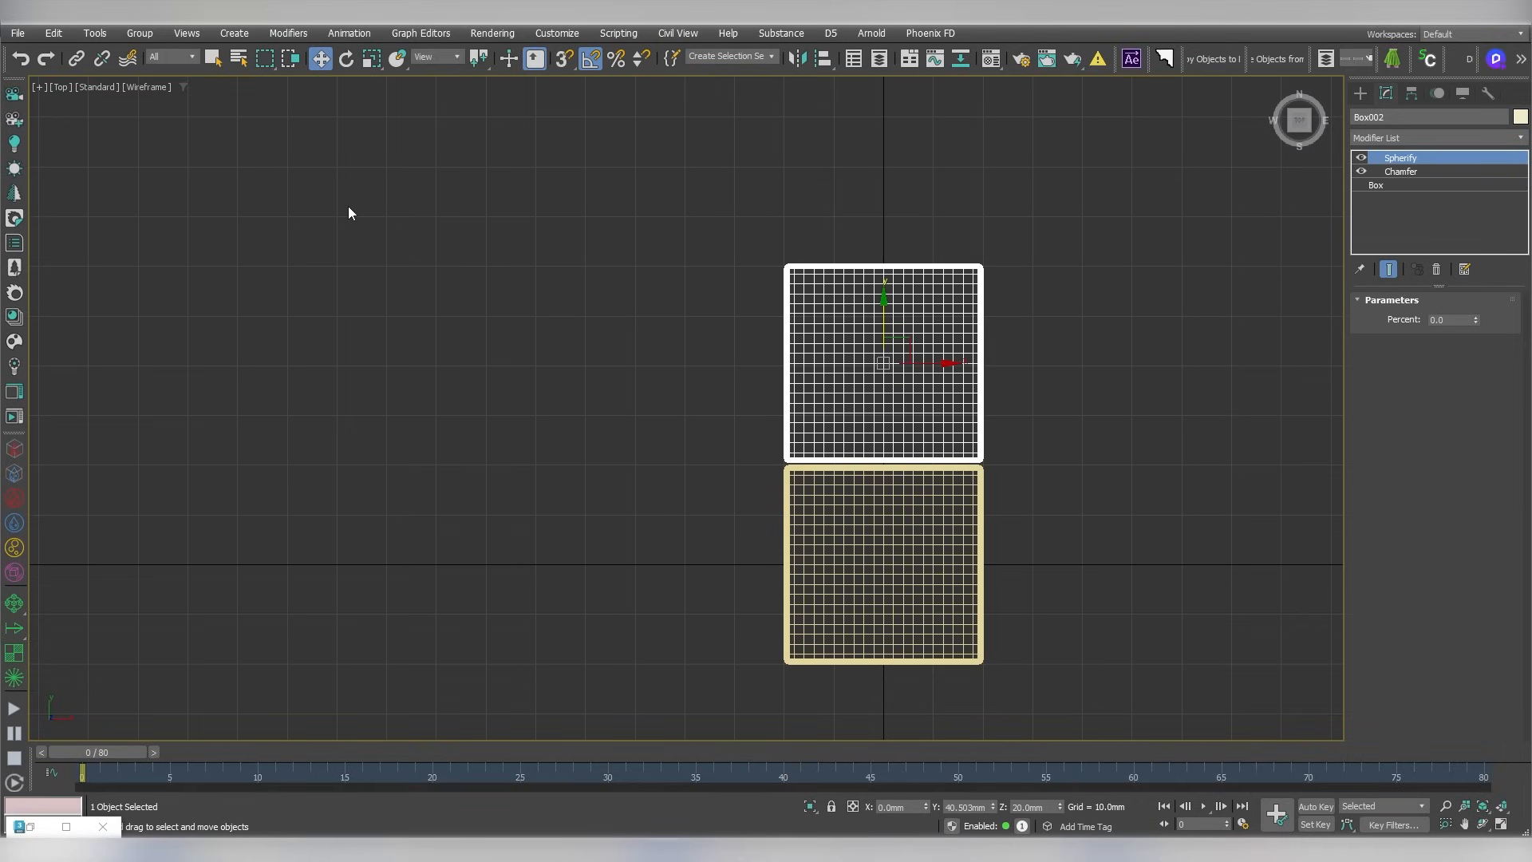
Show the boxes shaded in an angled view and scrub the timeline to check the copied box for remaining motion
scroll(638, 386, "down", 3)
middle_click_drag(687, 477, 803, 396, "alt")
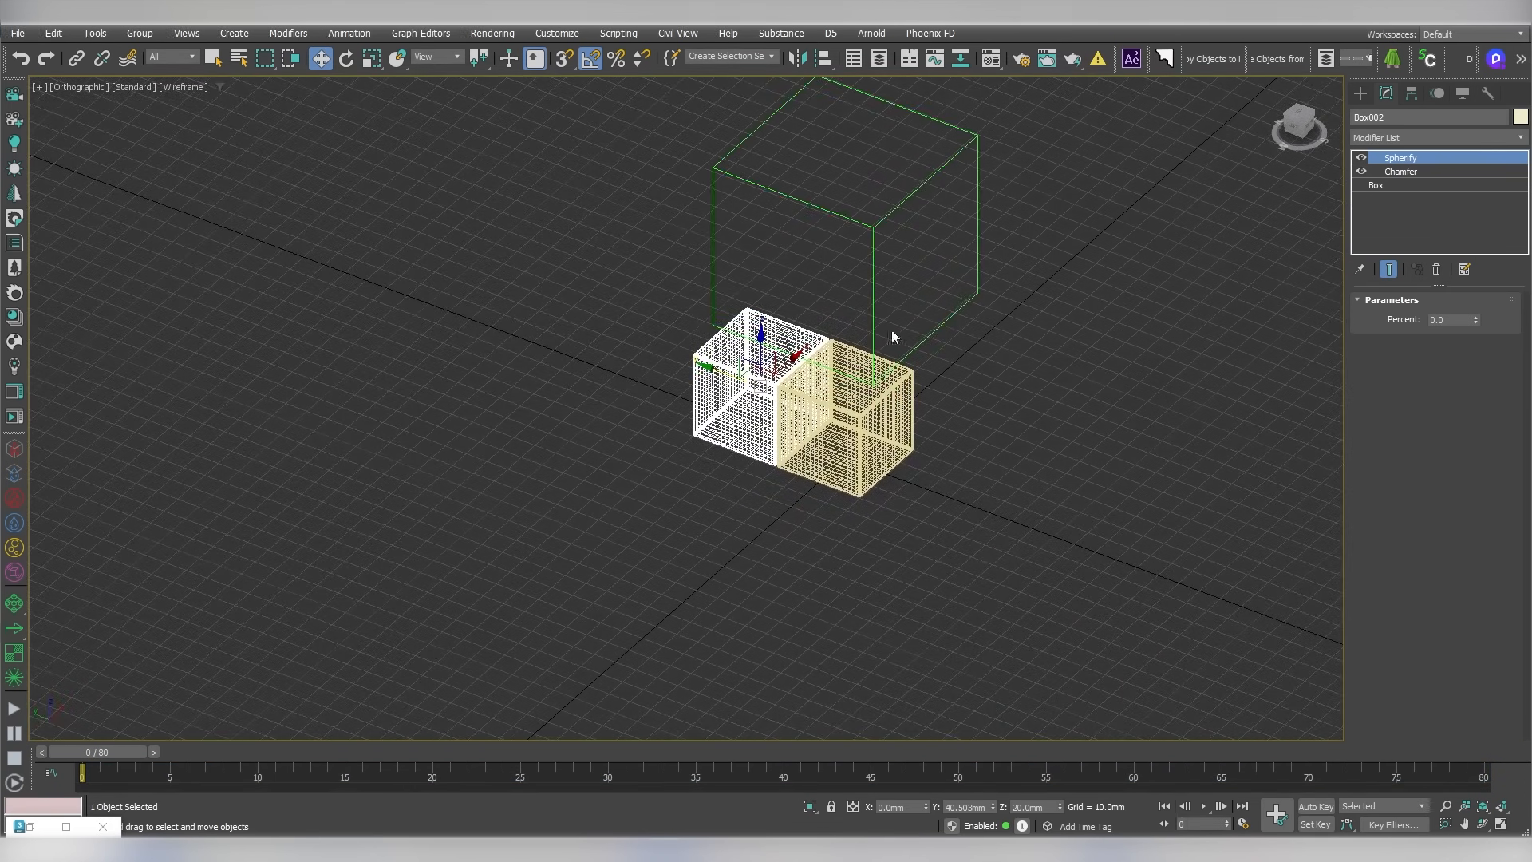
left_click_drag(86, 758, 27, 790)
key("F3")
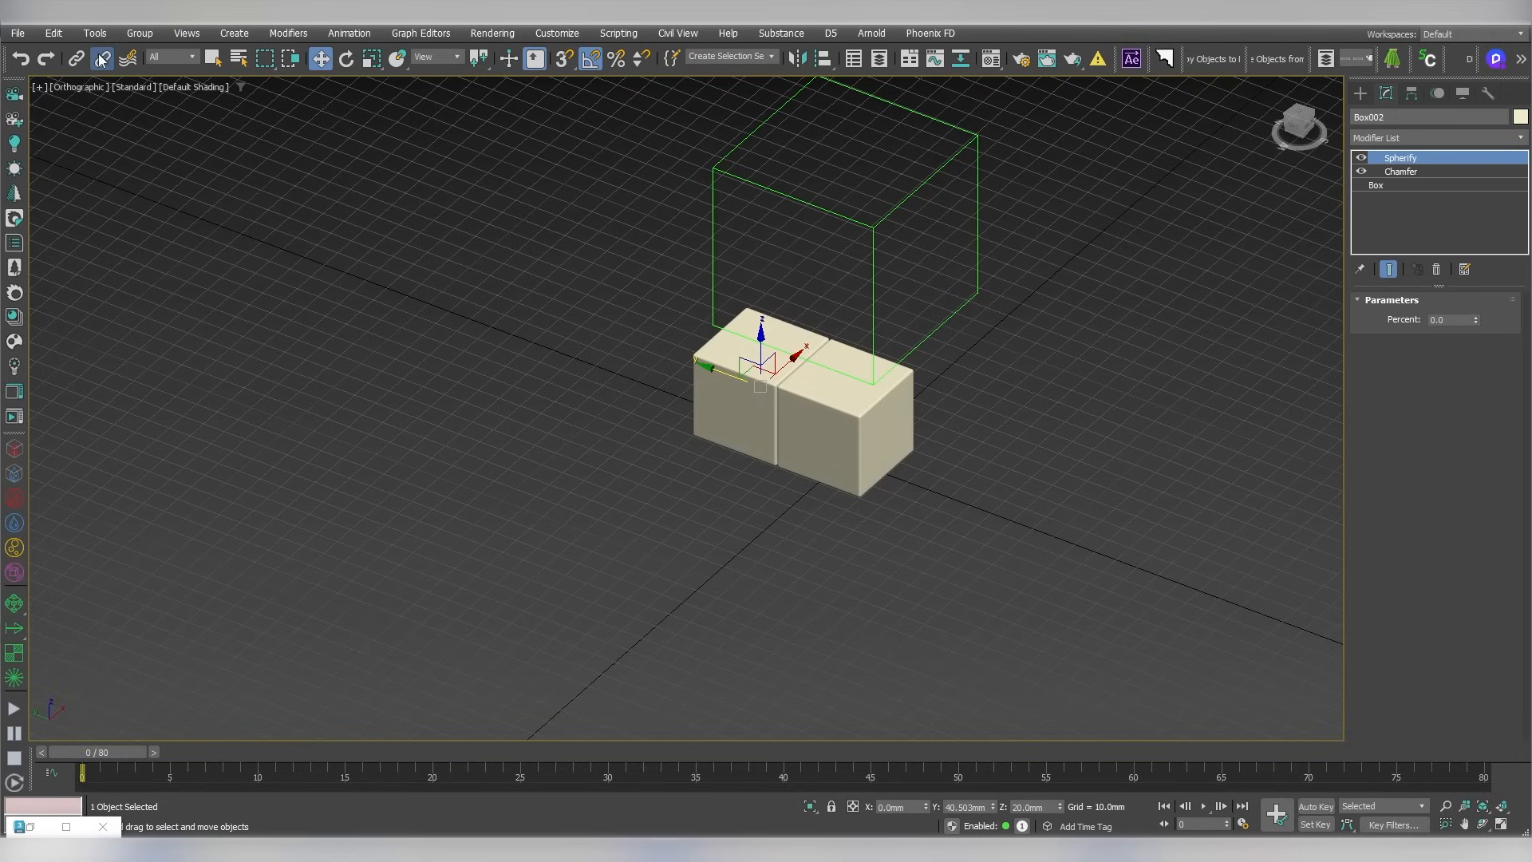
left_click_drag(112, 749, 1077, 671)
right_click(1076, 671)
Copy the unanimated box in Top view to the original's opposite side, at about -40.4 mm in Y
key("t")
key("z")
scroll(619, 561, "down", 7)
middle_click_drag(619, 561, 719, 413)
scroll(656, 545, "up", 2)
left_click_drag(799, 207, 799, 595, "shift")
left_click(767, 498)
Select the two copied boxes and rotate-copy them 90° about Z to form a cross around the original
scroll(758, 482, "up", 3)
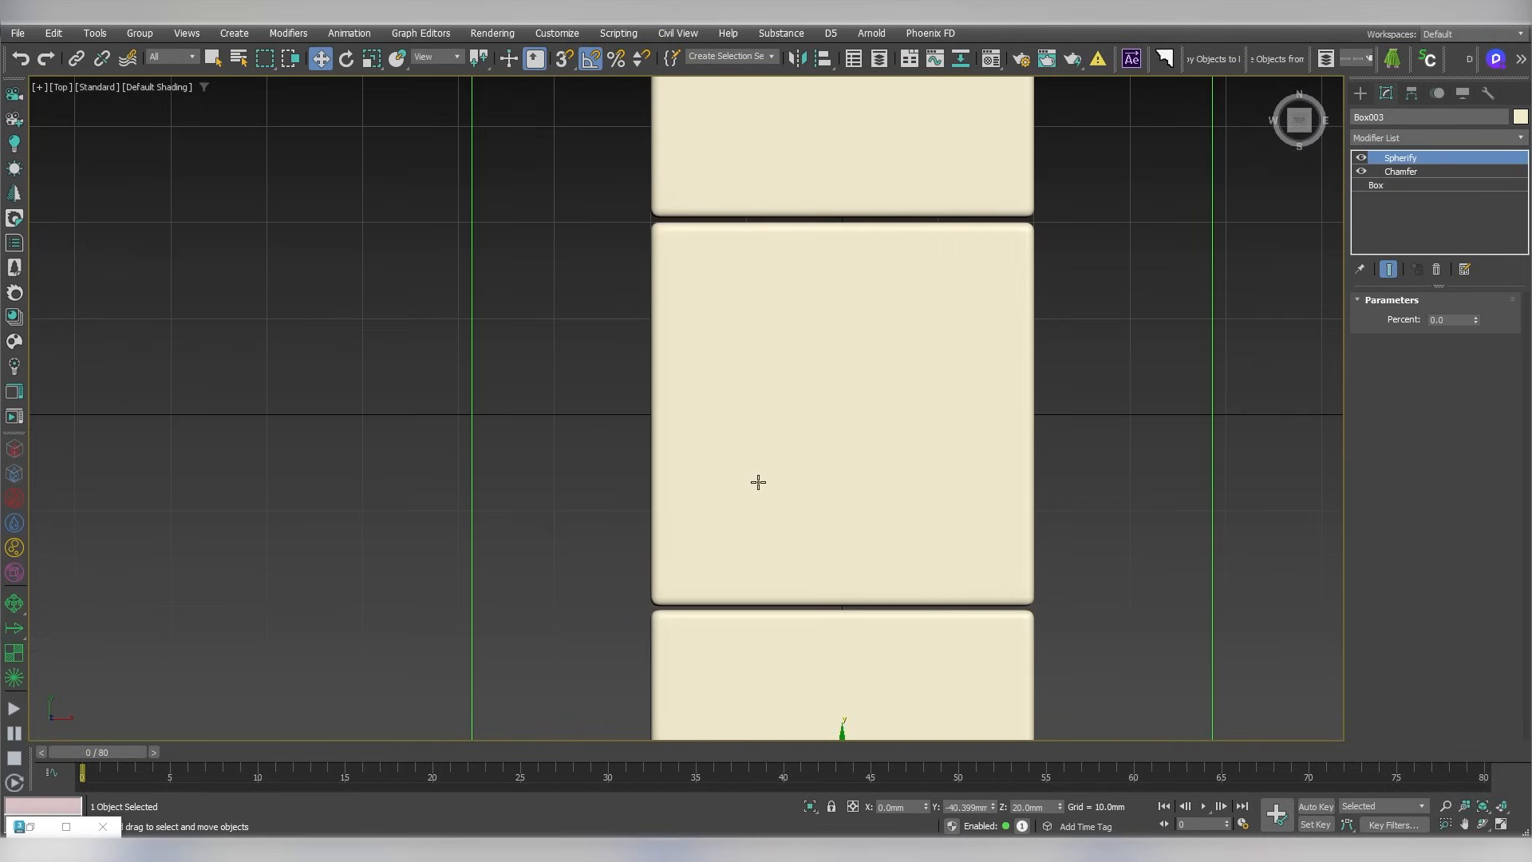
left_click(801, 161, "ctrl")
left_click_drag(847, 358, 1030, 415)
key("s")
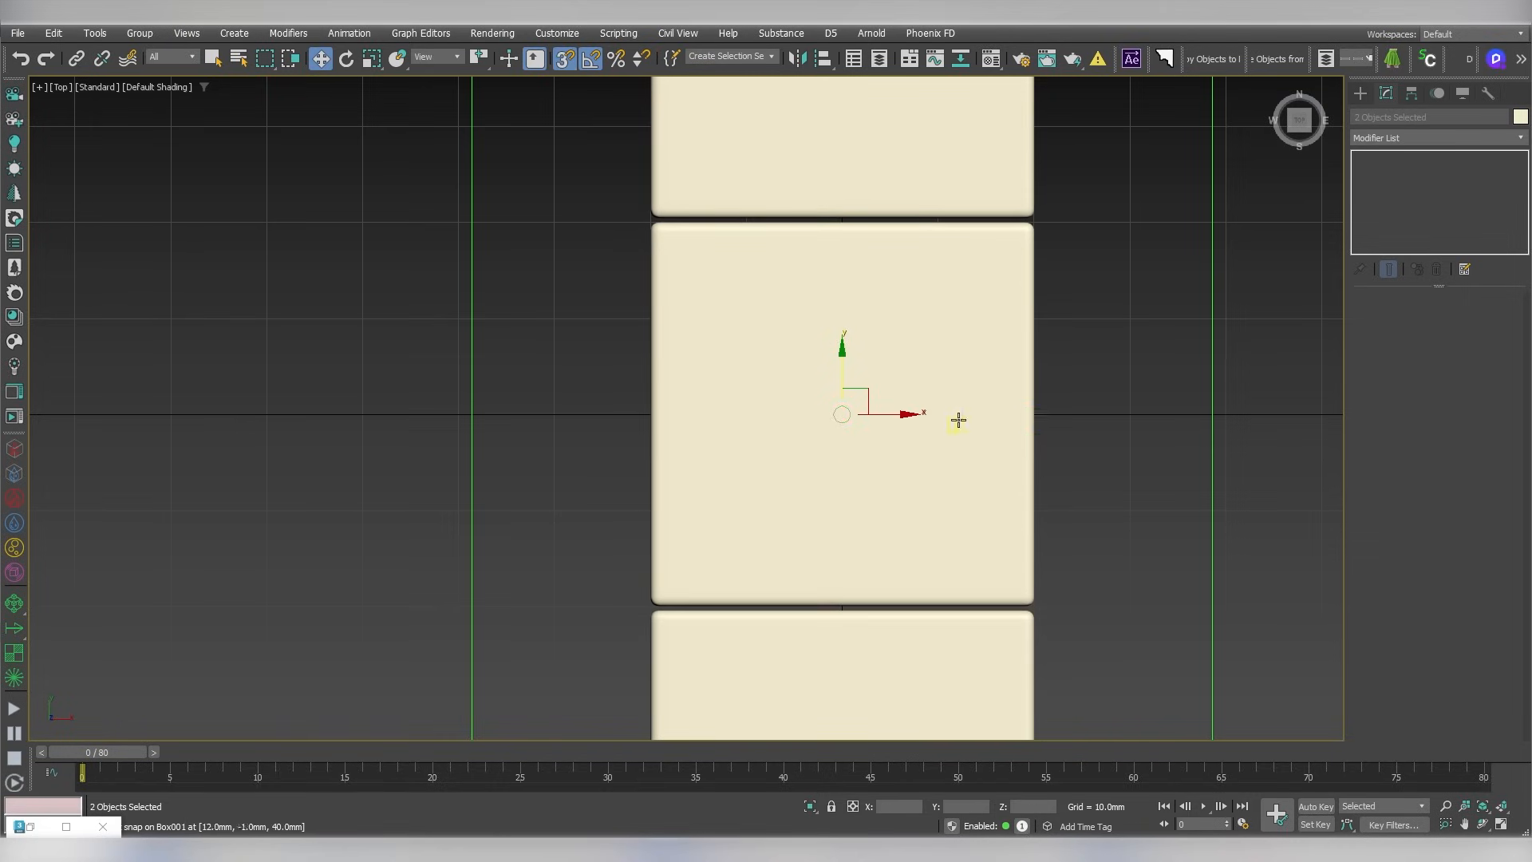
scroll(958, 420, "down", 2)
key("s")
right_click(918, 428)
left_click(942, 445)
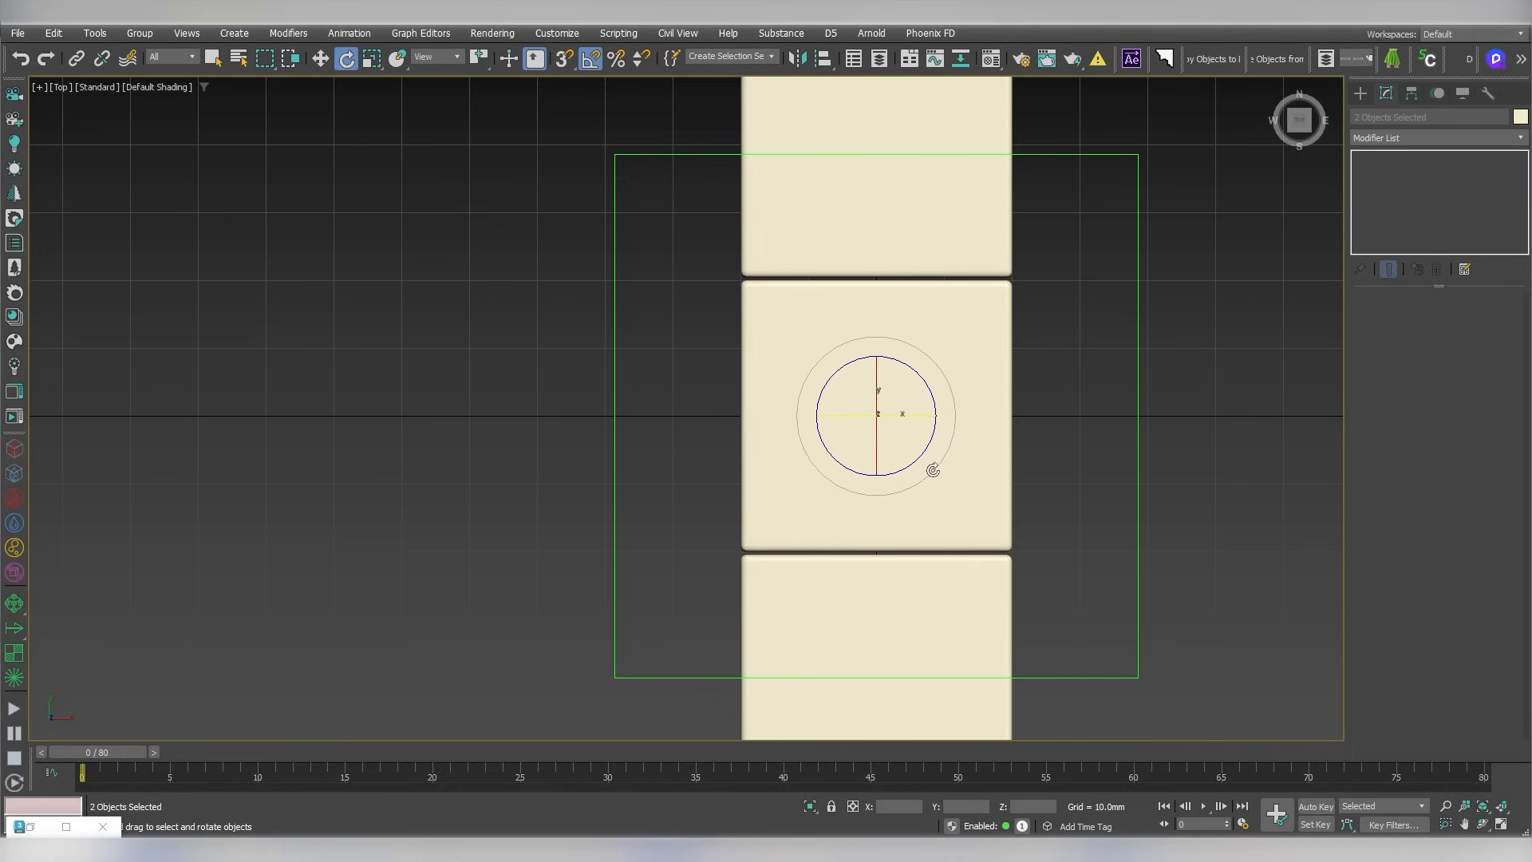
left_click_drag(933, 470, 963, 402)
left_click(769, 501)
Turn on edged faces and reduce the length and width segments of the positive-X and positive-Y boxes to 1
scroll(834, 475, "down", 3)
right_click(887, 435)
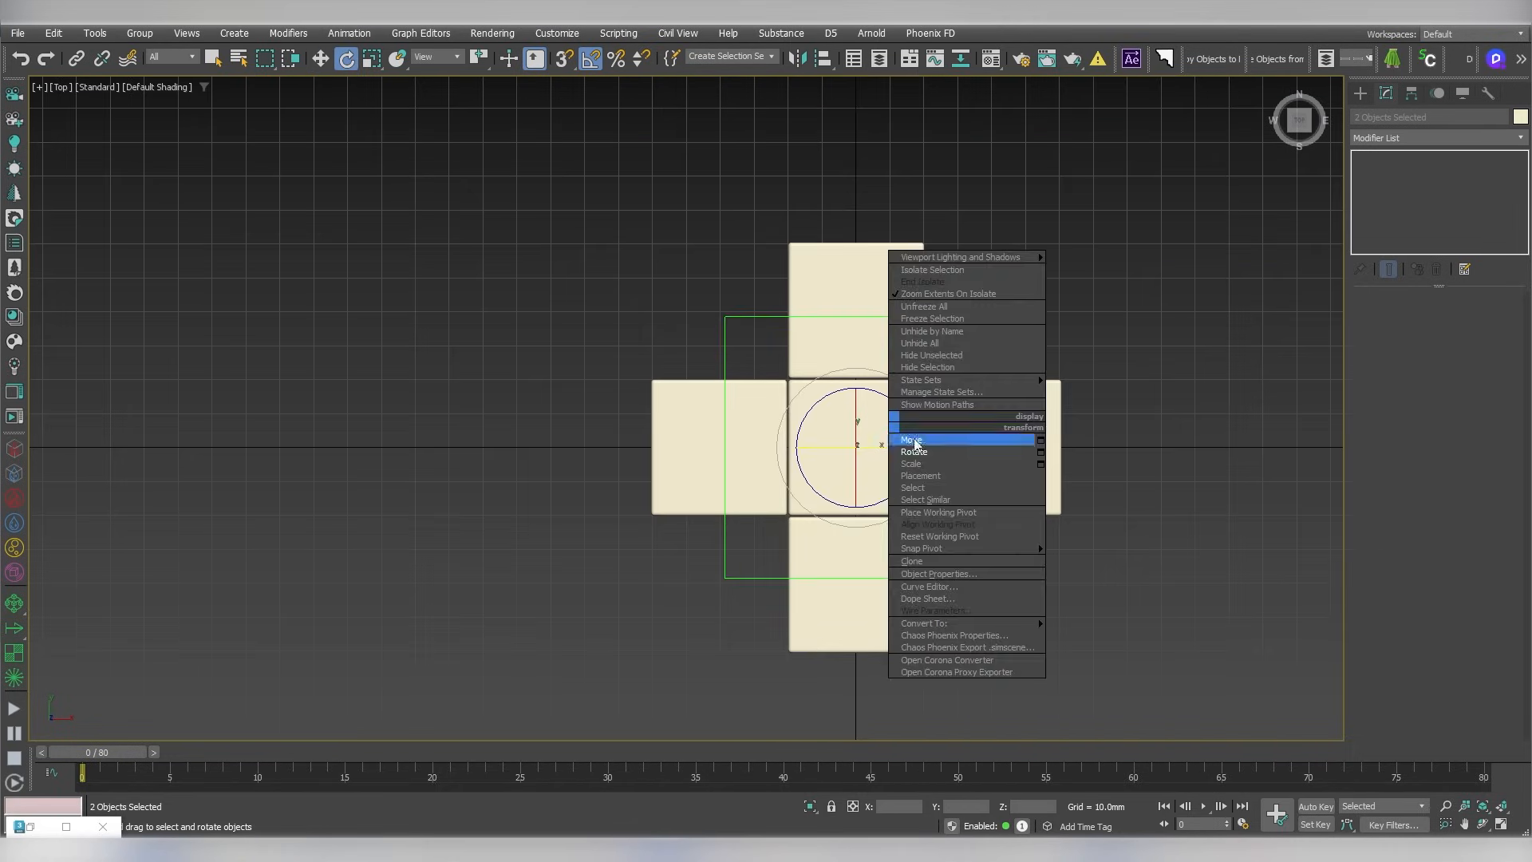
left_click(911, 440)
scroll(981, 456, "up", 1)
left_click(985, 459)
key("F4")
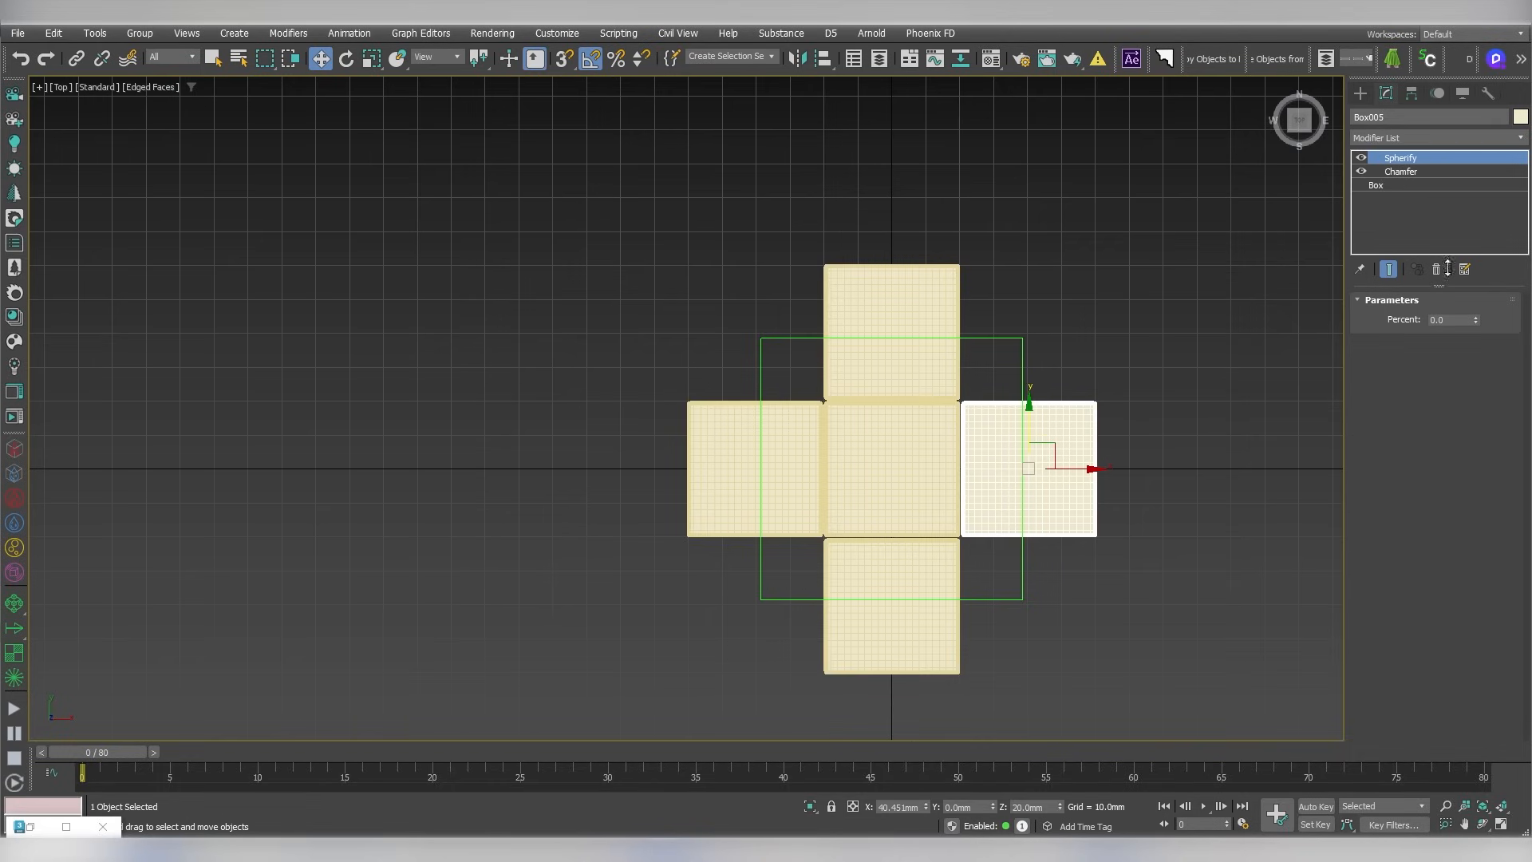
left_click(1387, 185)
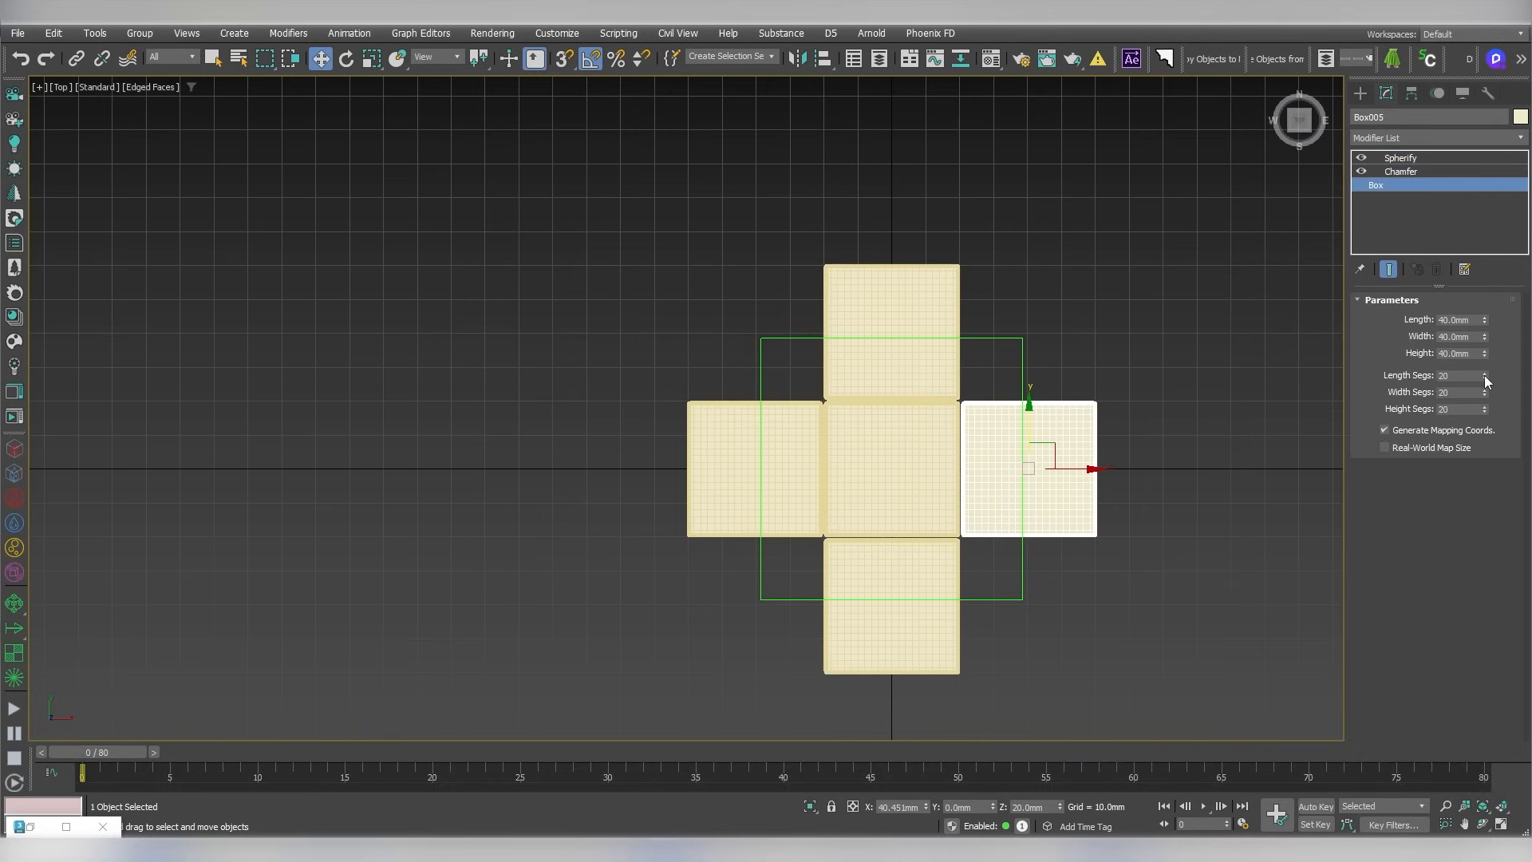
left_click(959, 371)
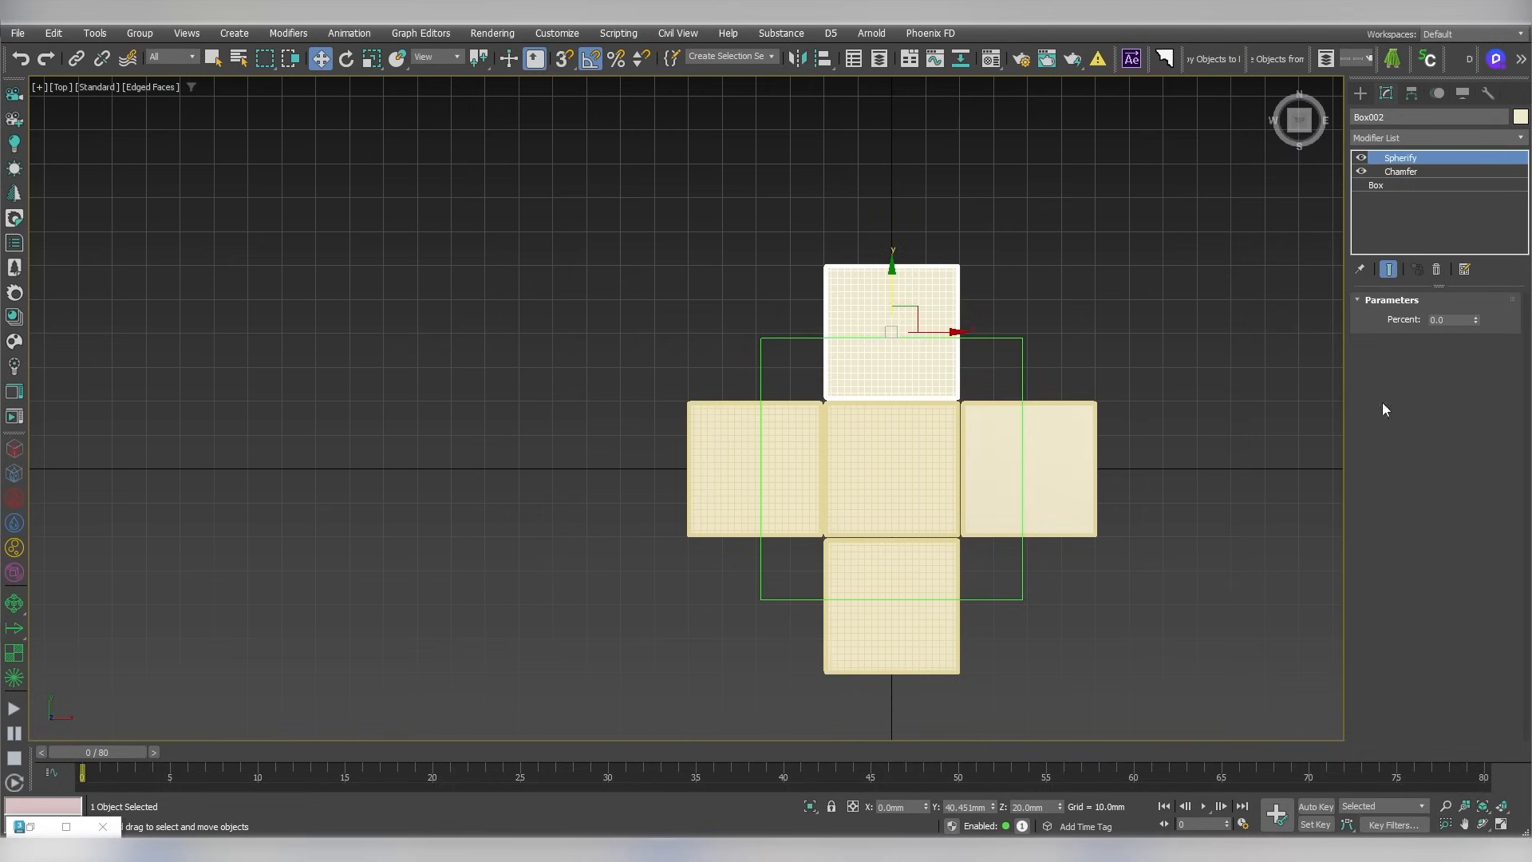
left_click(1444, 186)
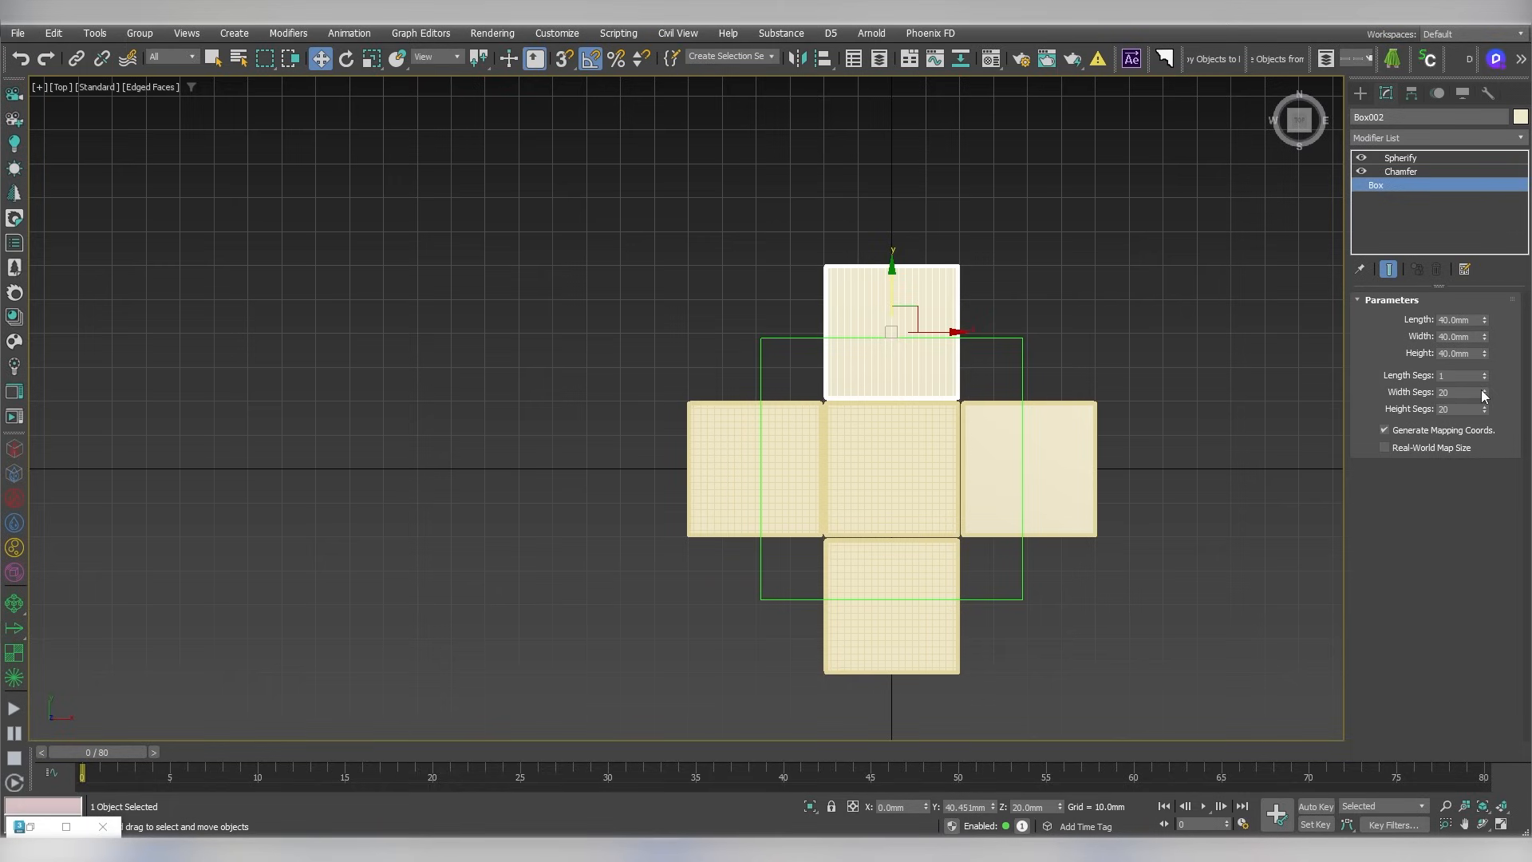
Reduce the length and width segments of the negative-X and negative-Y boxes to 1
left_click(764, 464)
left_click(754, 465)
left_click(1468, 185)
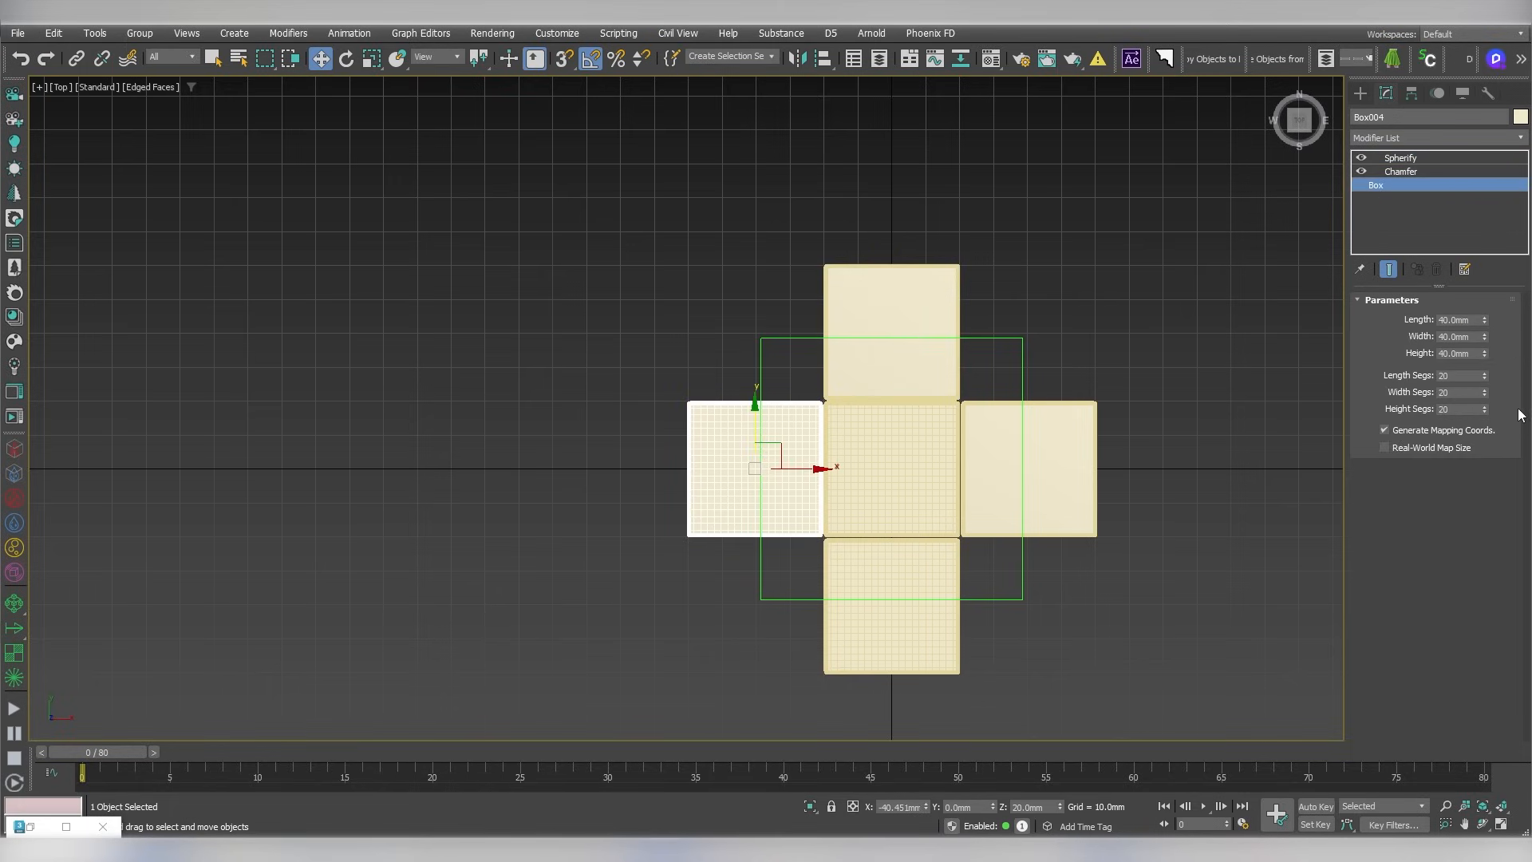
right_click(1485, 376)
right_click(1484, 393)
left_click(899, 581)
left_click(1468, 185)
right_click(1486, 375)
Copy the low-segment boxes with snapping into the four corners to complete a three-by-three grid around the original
left_click(1015, 466)
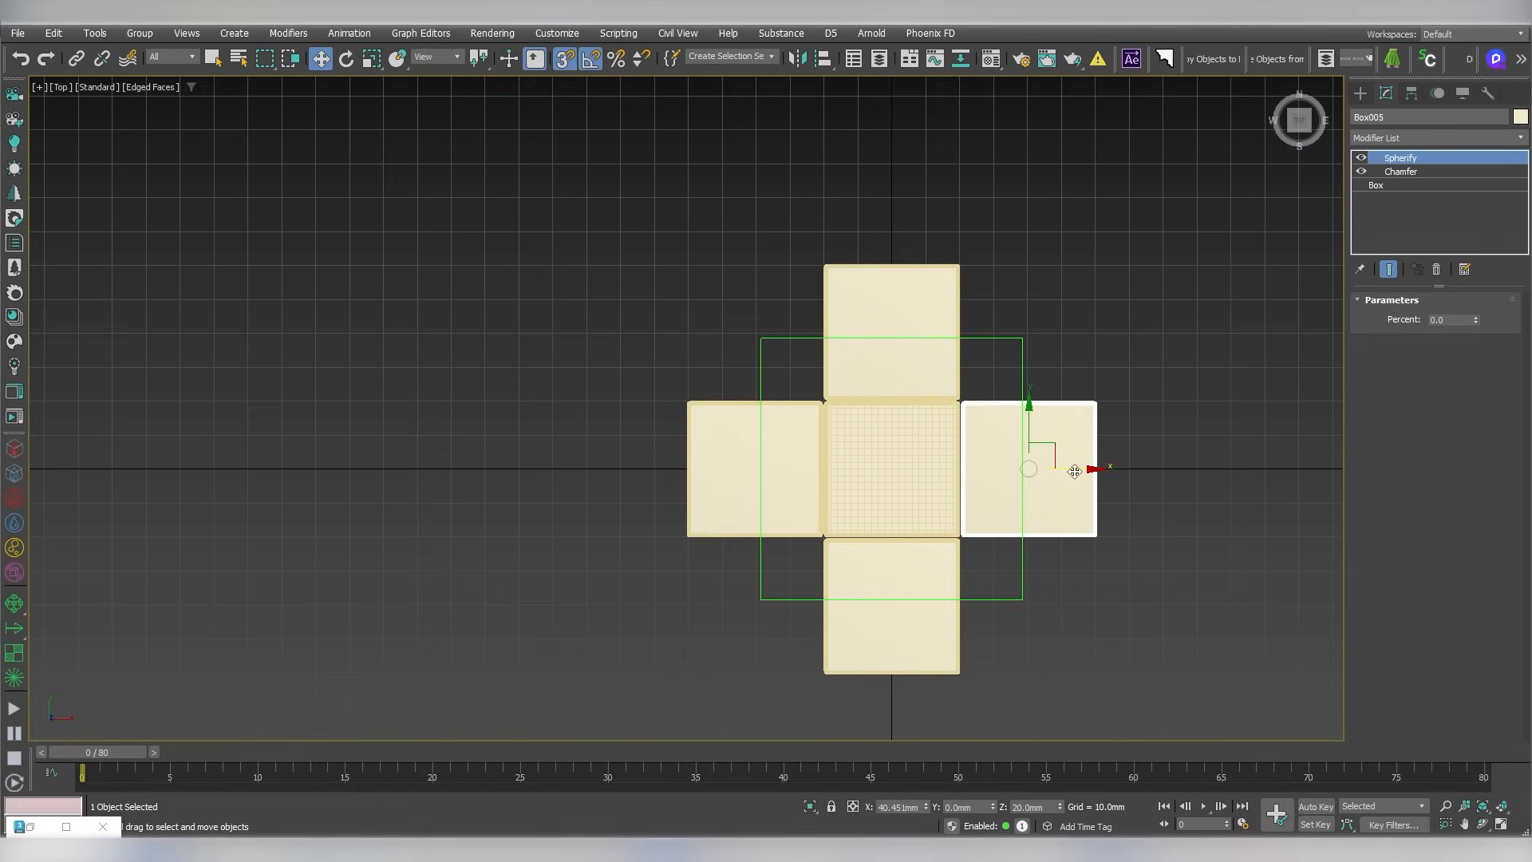
left_click_drag(1032, 432, 965, 335, "shift")
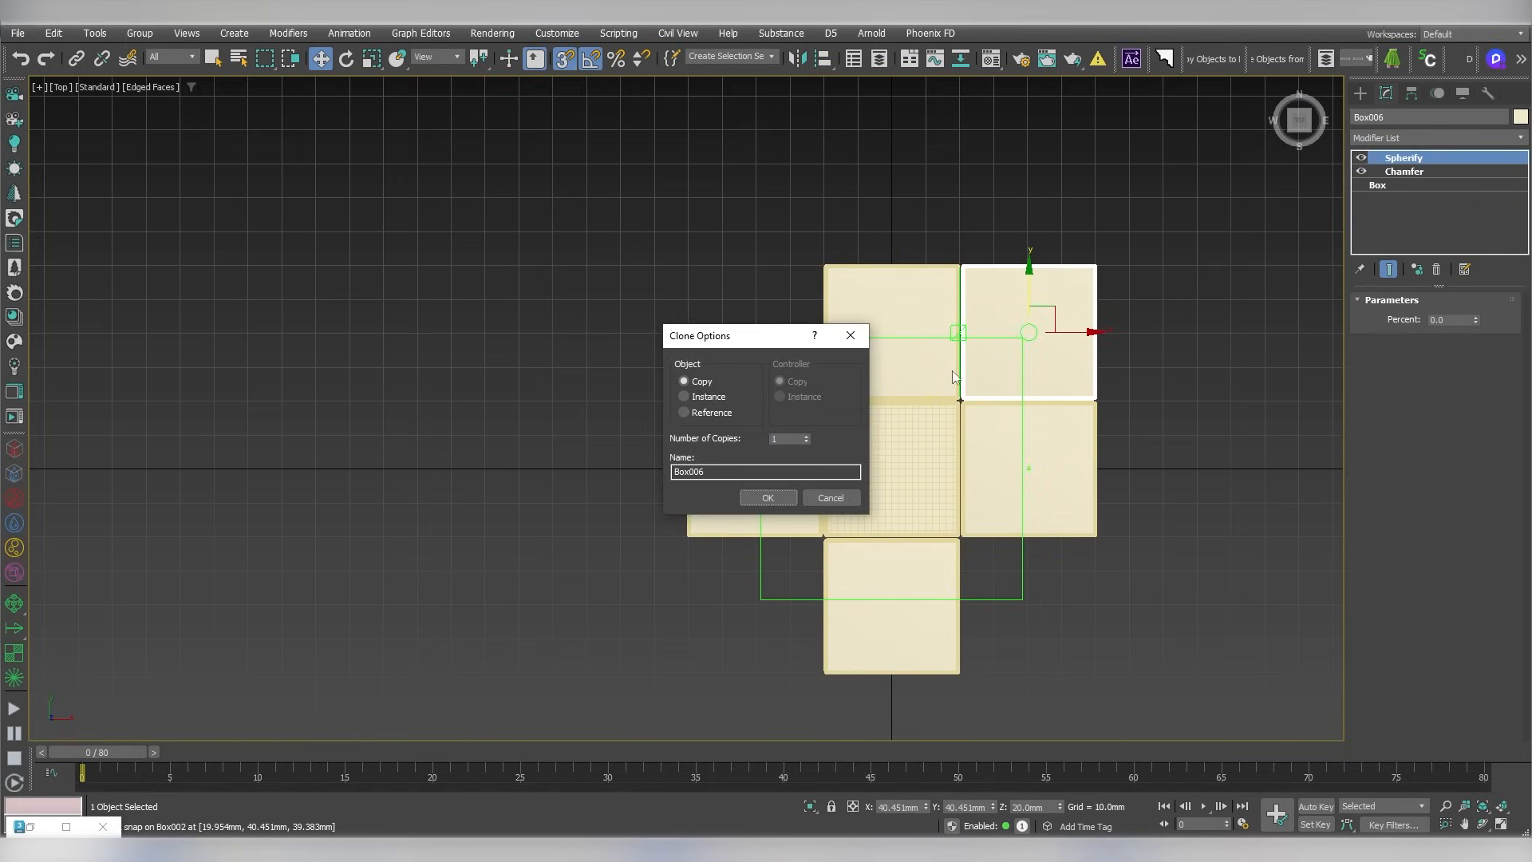
left_click(767, 497)
mouse_move(1060, 332)
left_mouse_down("shift")
mouse_move(752, 403)
mouse_move(785, 481)
left_mouse_up("shift")
left_click(1015, 314, "ctrl")
mouse_move(891, 294)
left_mouse_down("shift")
mouse_move(971, 532)
mouse_move(968, 605)
left_mouse_up("shift")
left_click(770, 497)
Select the outer negative-X column of three boxes and make three evenly spaced copies of it along negative X
left_click(746, 447)
left_click(721, 397, "ctrl")
left_click(746, 583, "ctrl")
key("s")
left_click_drag(803, 469, 668, 471, "shift")
left_click(767, 497)
Select the nine newly copied boxes and copy them to the grid's positive-X side
left_click_drag(575, 702, 479, 351, "ctrl")
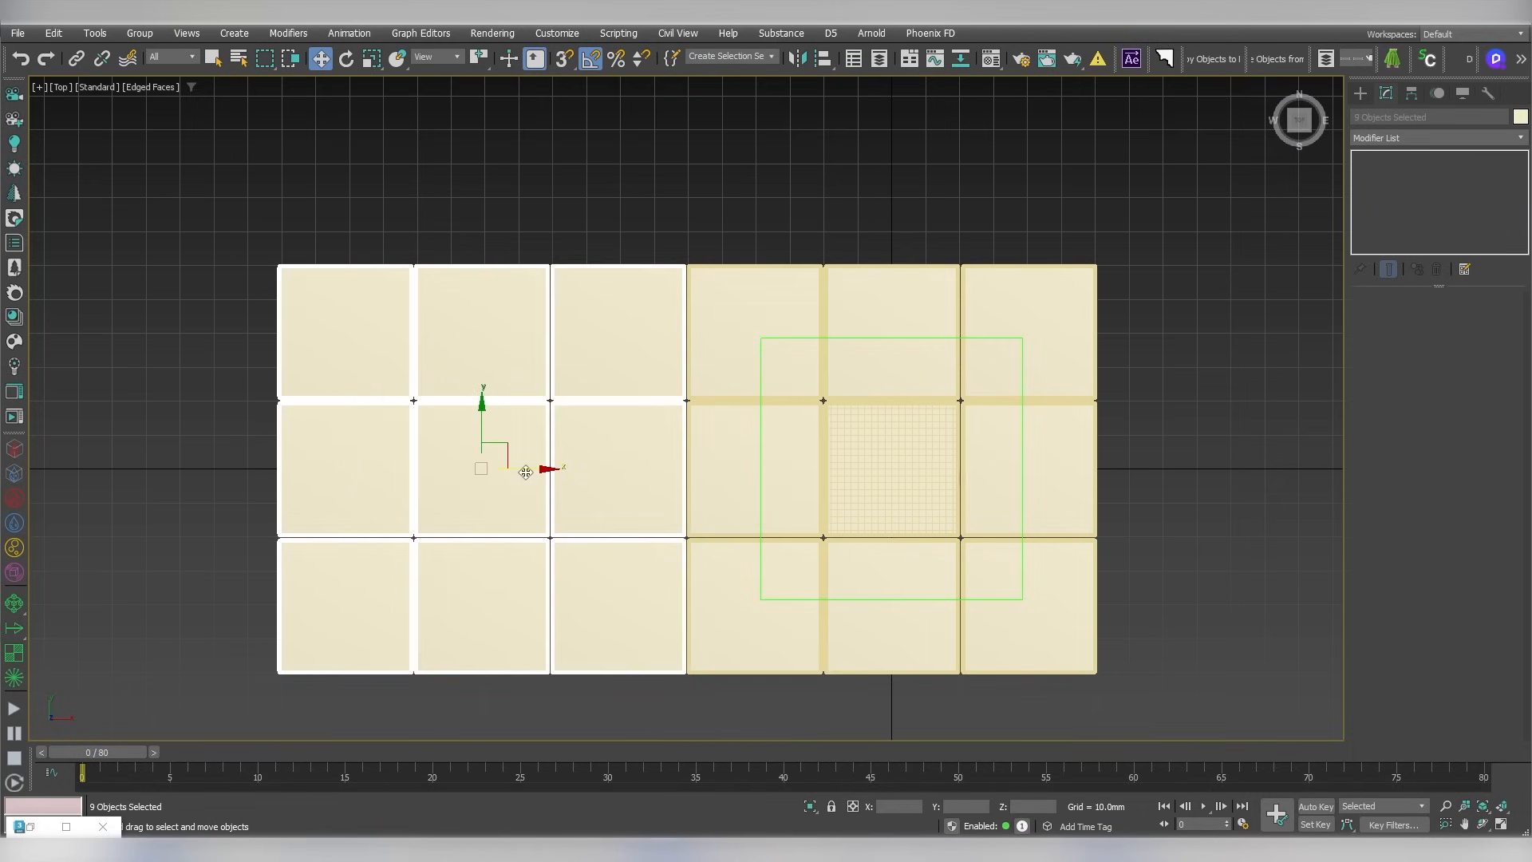
left_click_drag(523, 469, 1354, 467, "shift")
left_click(778, 498)
Select the outer positive-Y row of nine boxes and make three evenly spaced copies of it along positive Y
scroll(785, 499, "down", 3)
scroll(854, 436, "up", 2)
left_click_drag(1116, 436, 510, 427)
scroll(760, 469, "up", 3)
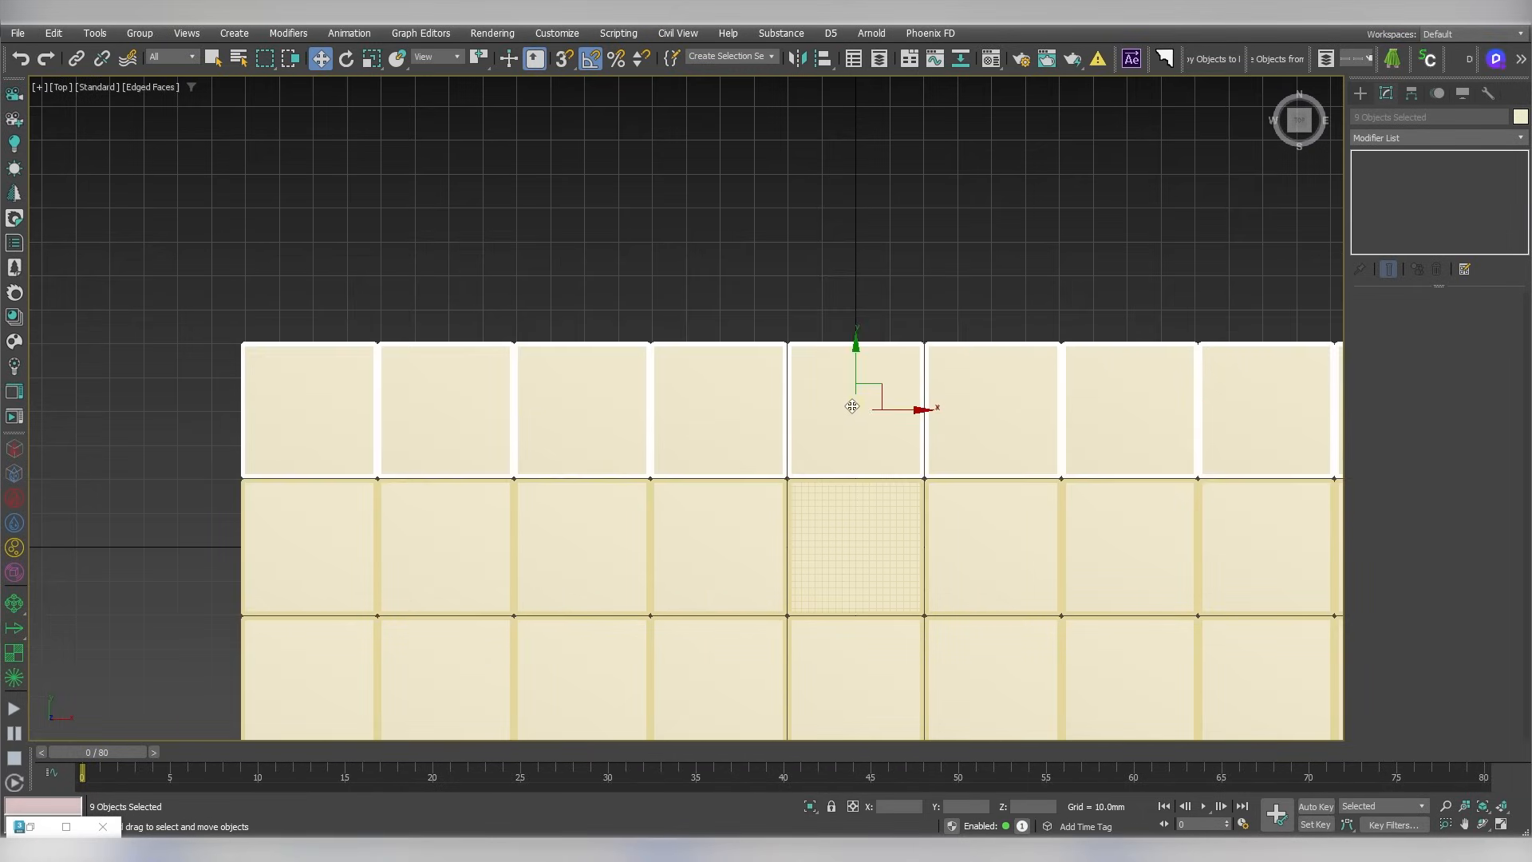
left_click_drag(857, 370, 873, 234, "shift")
double_click(806, 434)
left_click(786, 493)
Select the 27 newly copied boxes and copy them to the grid's negative-Y side
scroll(787, 491, "down", 3)
middle_click_drag(790, 513, 795, 492)
left_click_drag(1194, 179, 524, 329)
left_click_drag(825, 229, 868, 638, "shift")
left_click(767, 497)
Select the original box, return to Perspective view without edged faces, and scrub its rise to frame 16
scroll(967, 564, "up", 5)
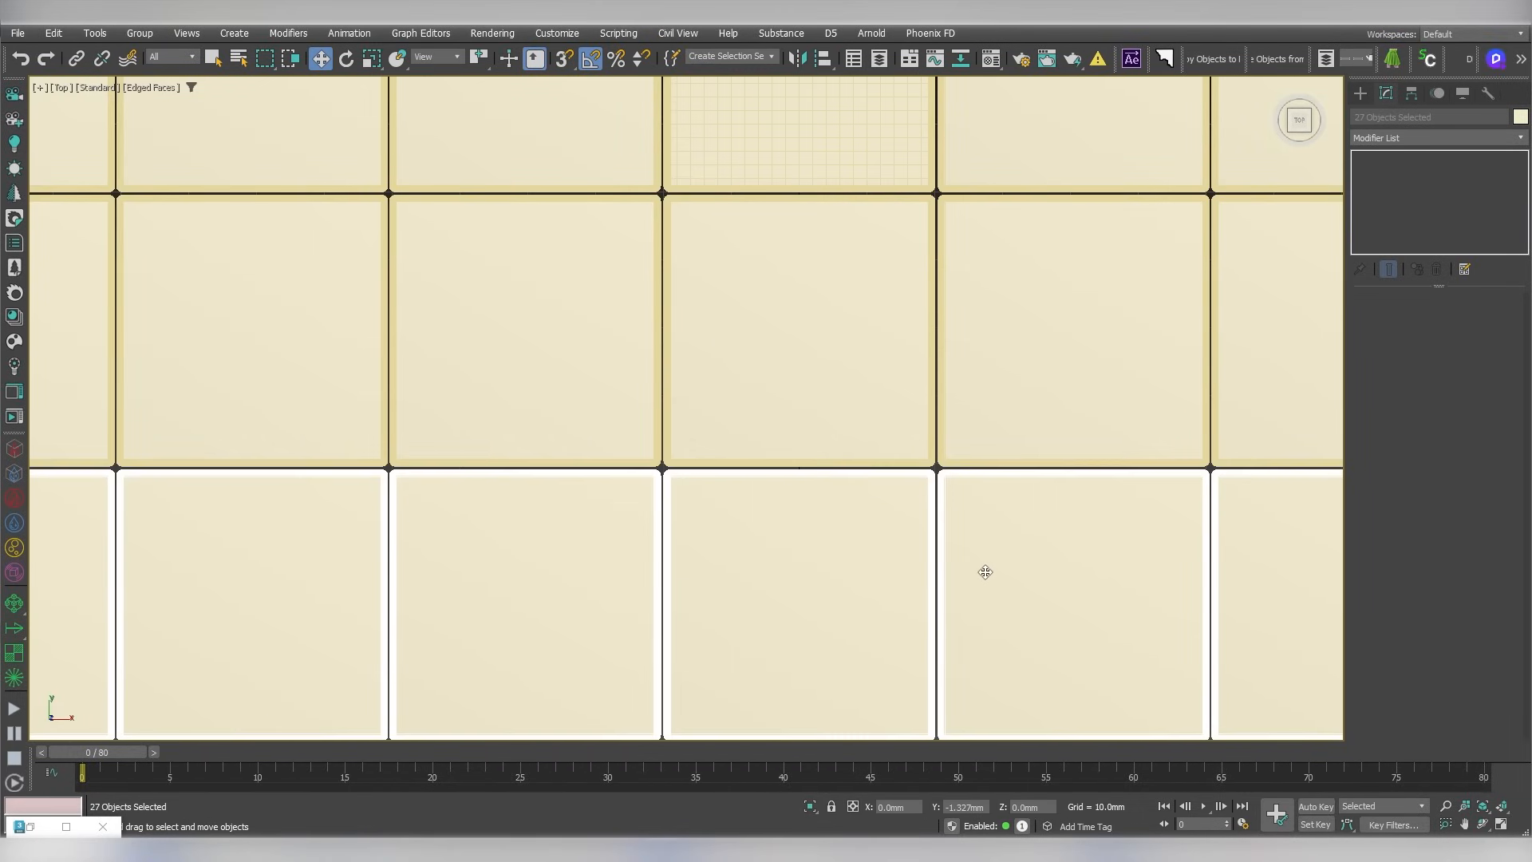
scroll(985, 571, "down", 7)
left_click(883, 453)
key("p")
scroll(940, 366, "up", 5)
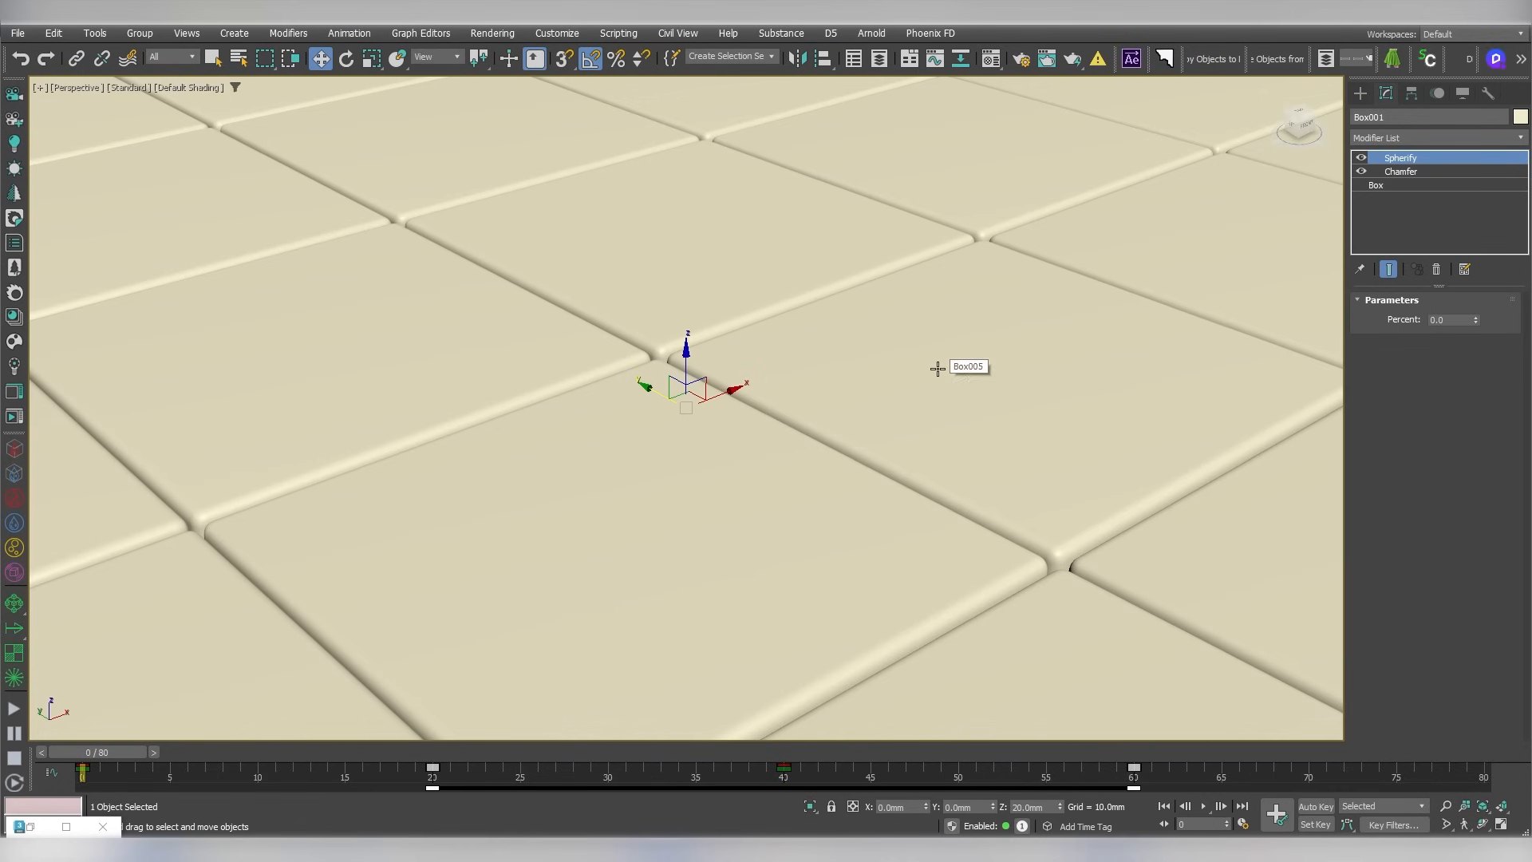
key("F4")
scroll(931, 386, "down", 8)
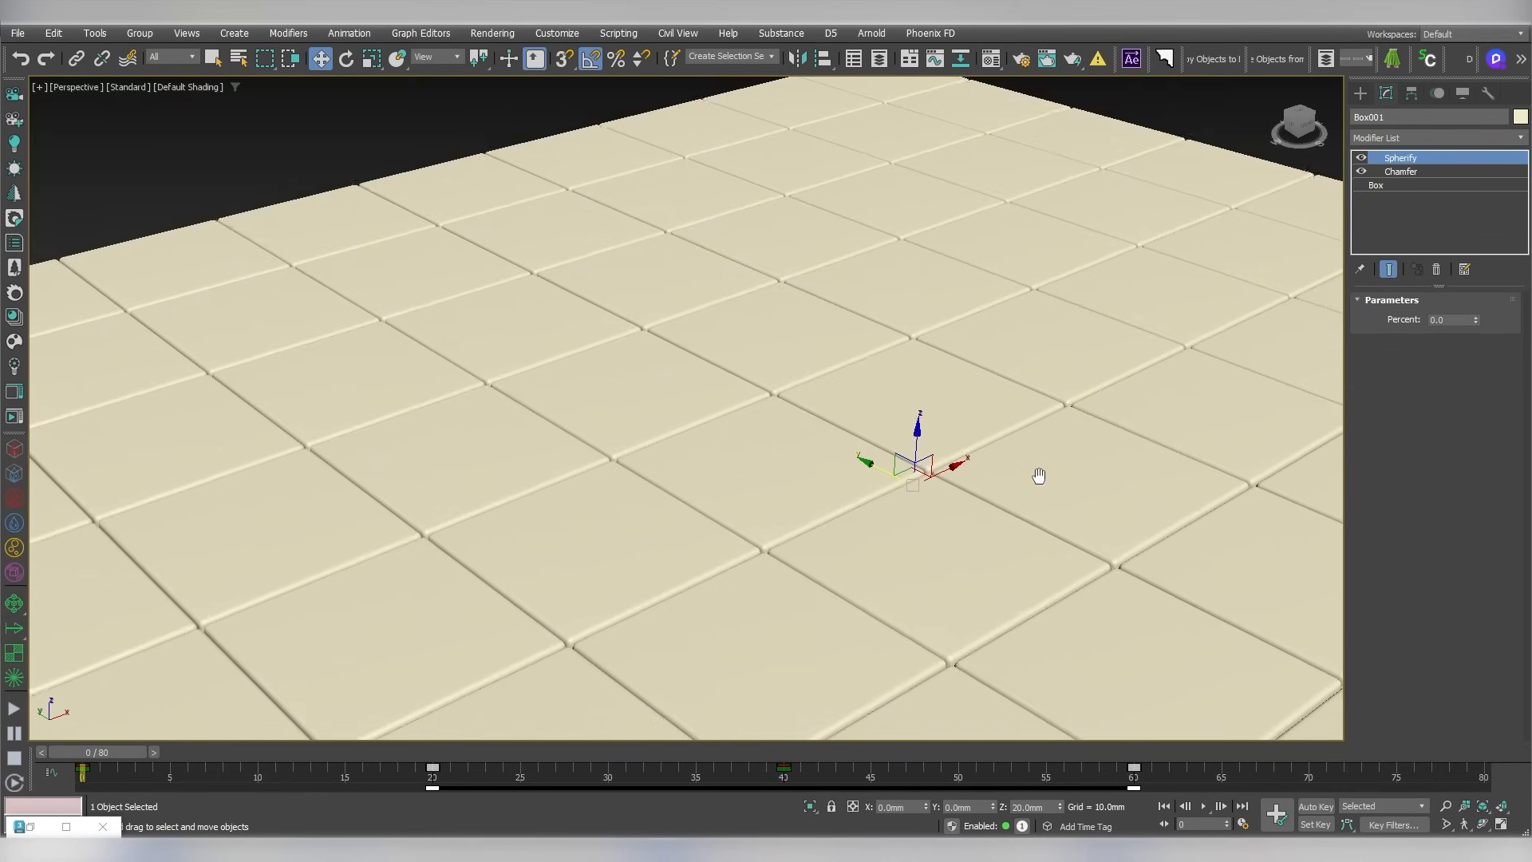
left_click_drag(228, 754, 366, 752)
middle_click_drag(823, 506, 718, 533)
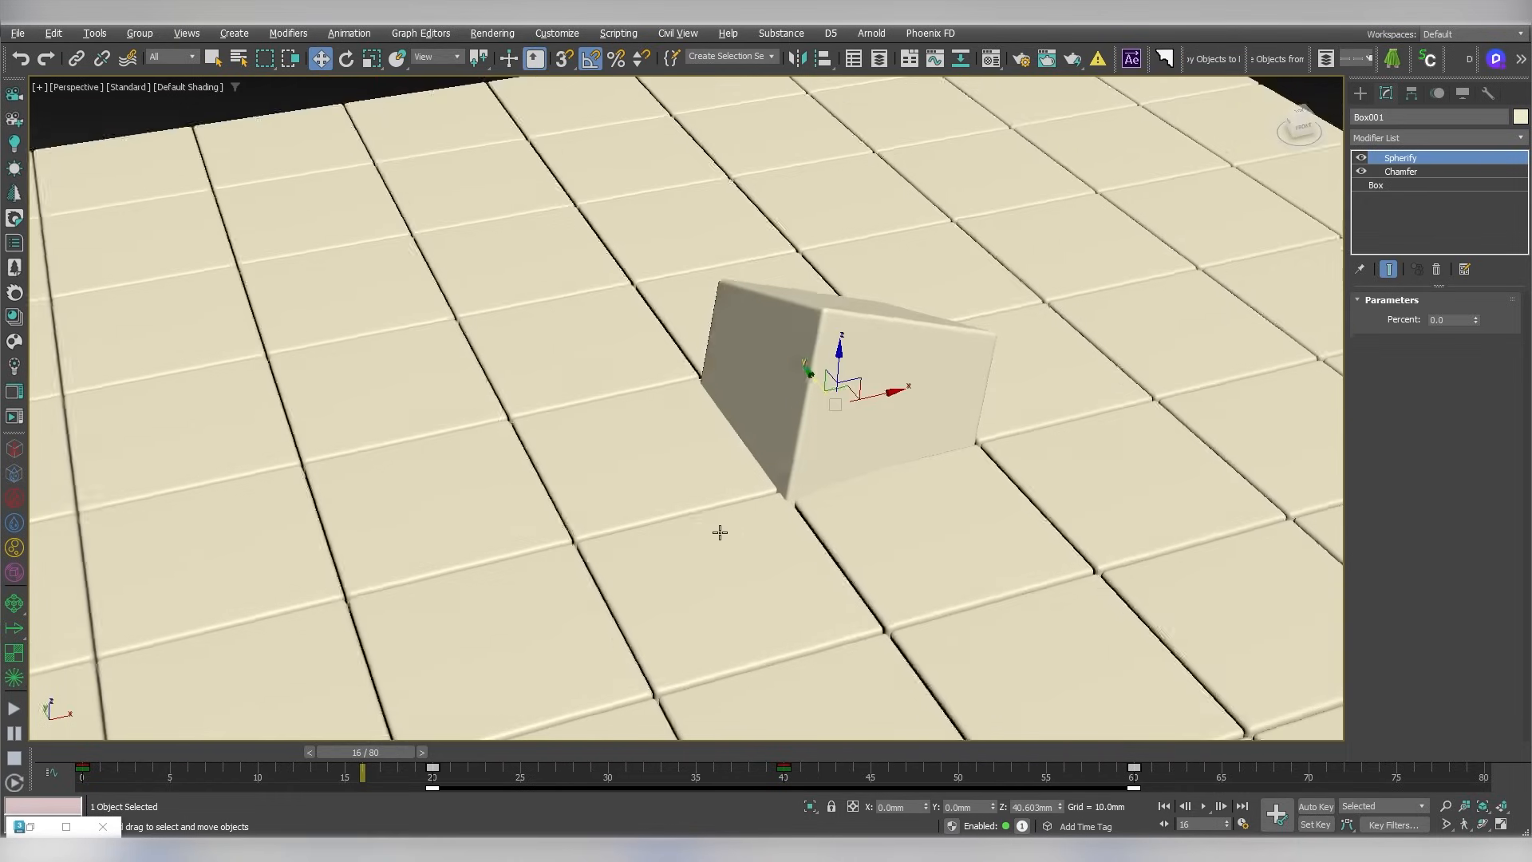
Scrub to frame 20, close the minimized floating window, and open the Curve Editor for the original box
left_click_drag(224, 753, 445, 750)
key("w")
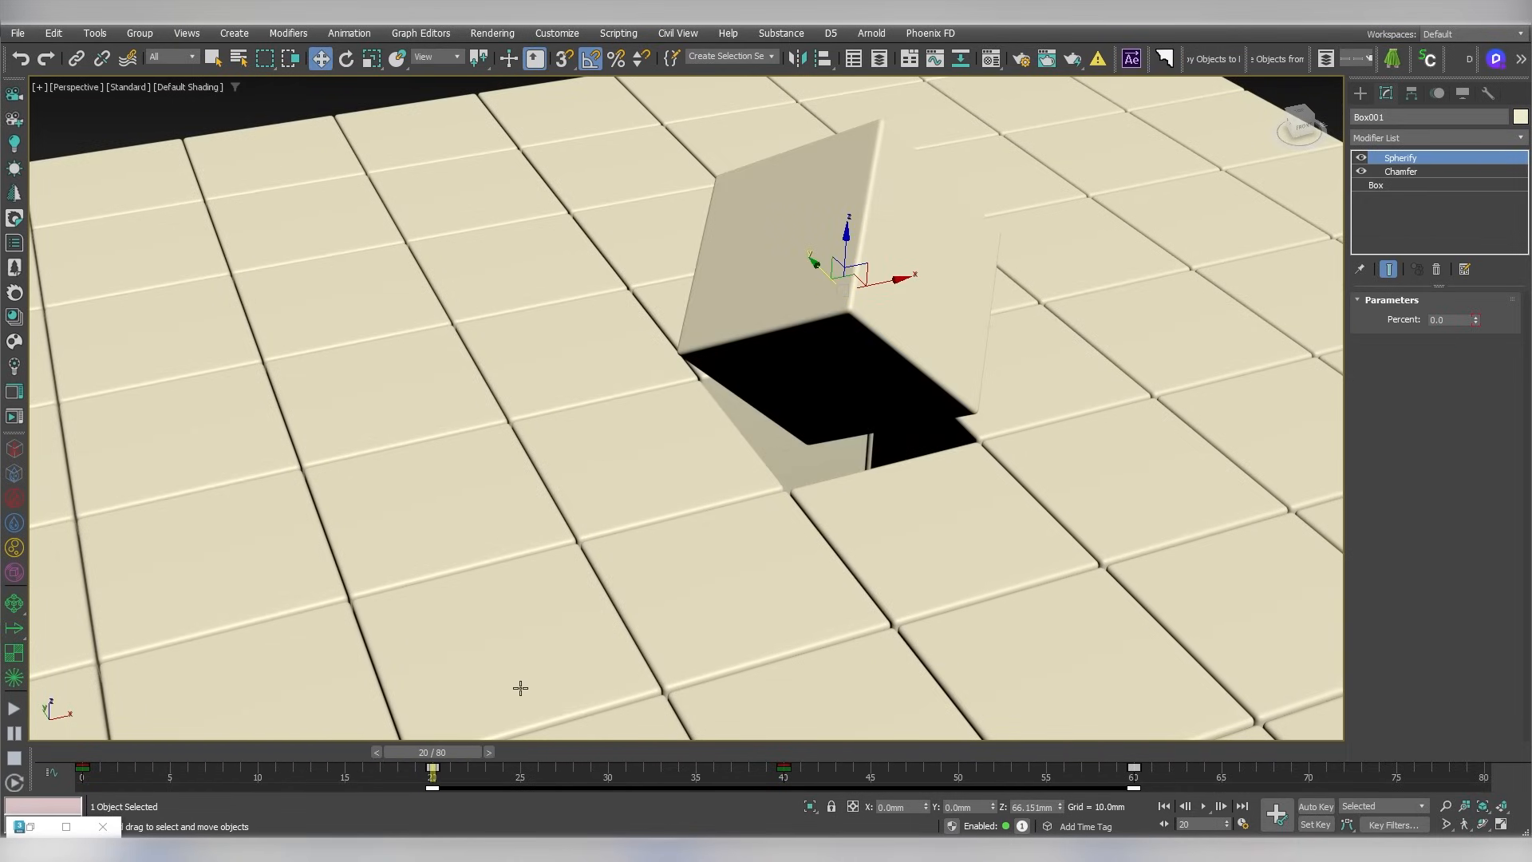
right_click(774, 408)
left_click(103, 826)
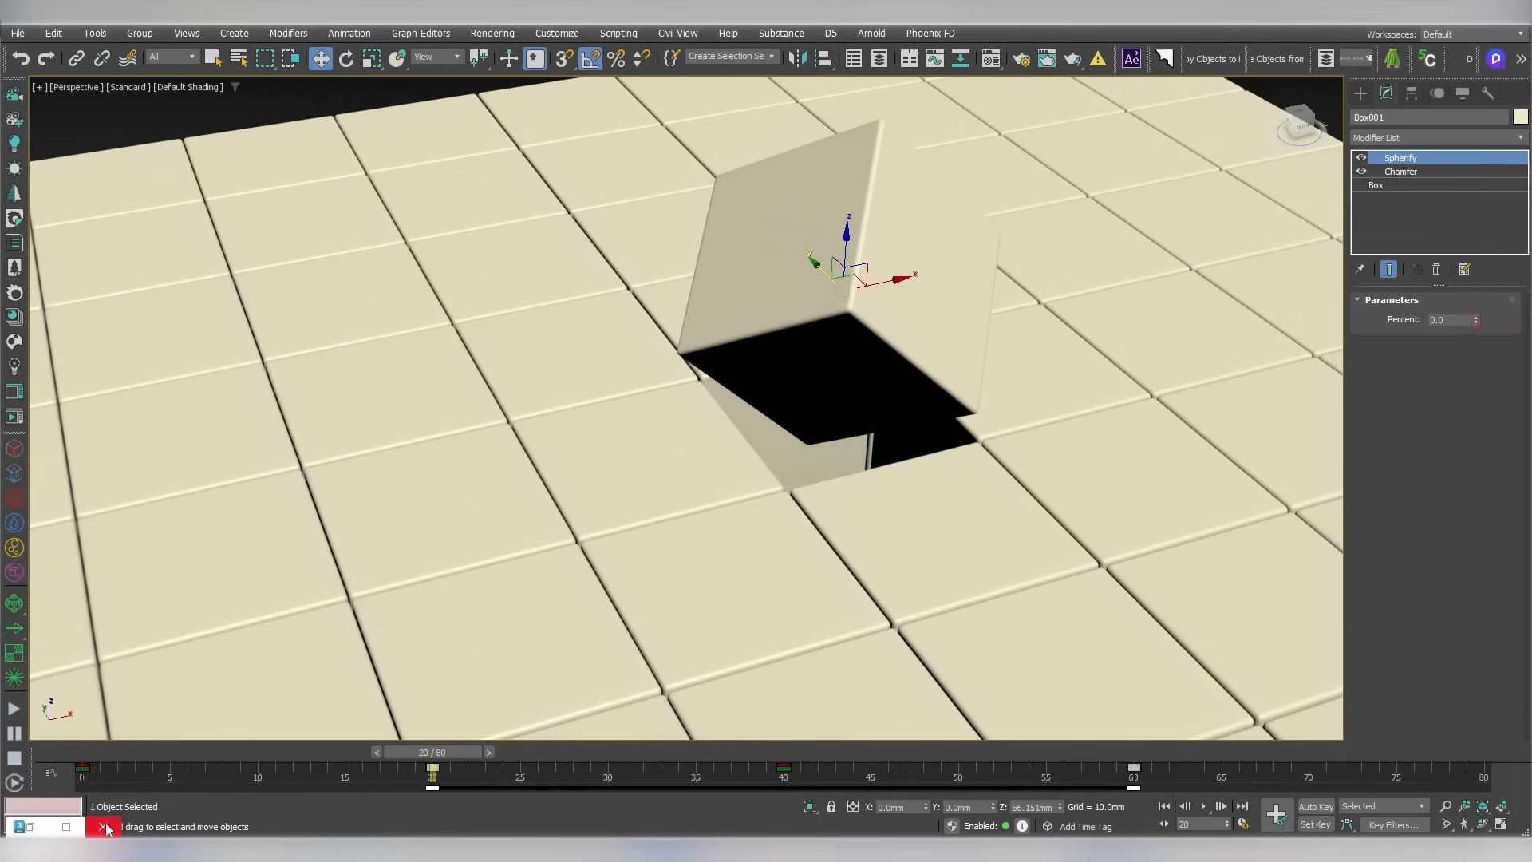
right_click(671, 401)
left_click(692, 556)
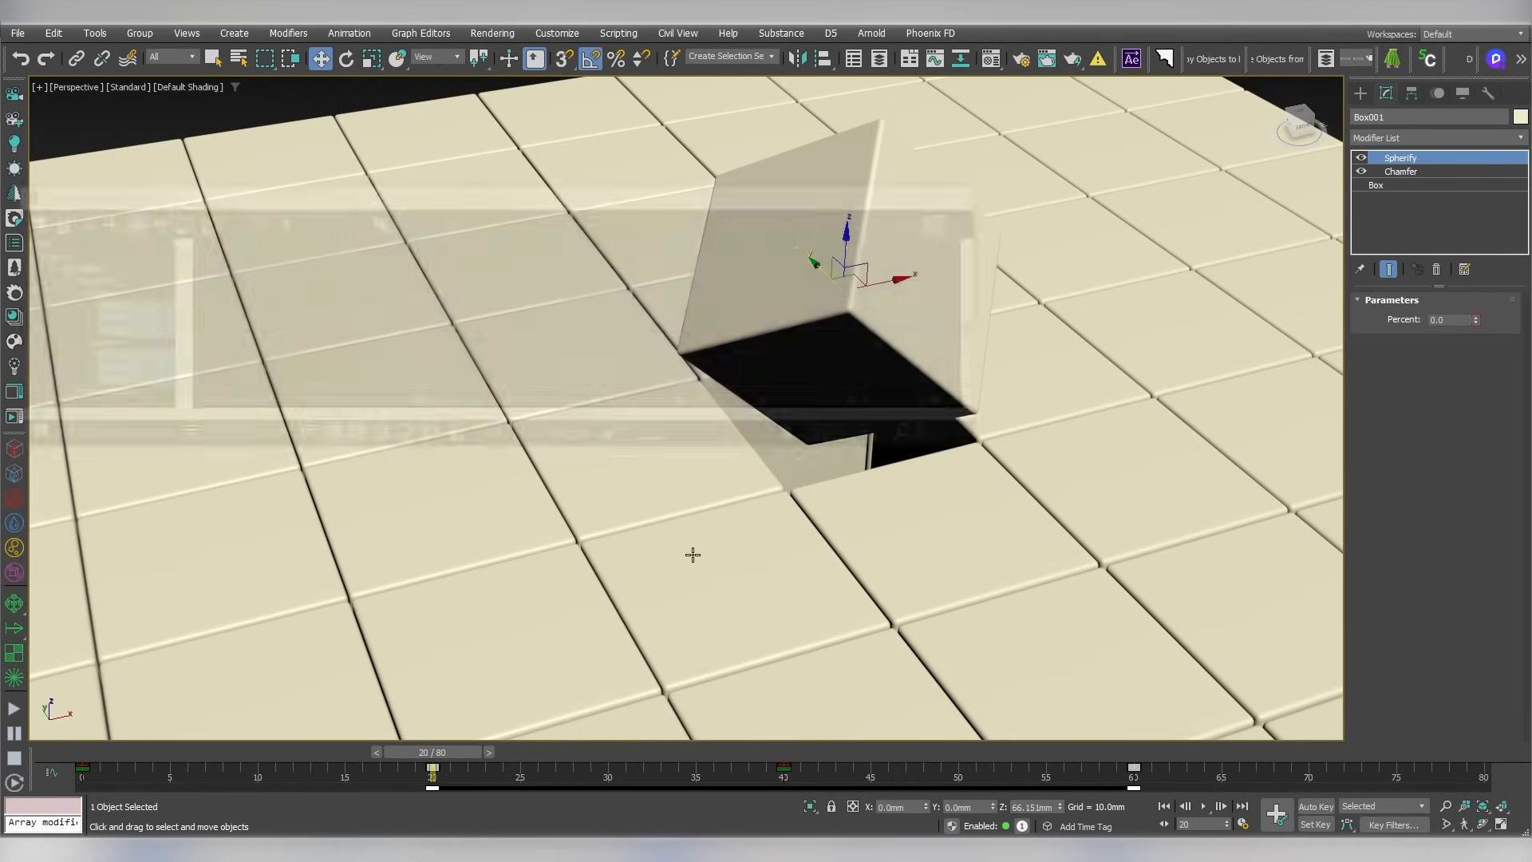
Move the box's starting X, Y and Z rotation keys to frame 15, close the Curve Editor, and preview the animation
left_click(114, 371)
left_click(114, 395, "shift")
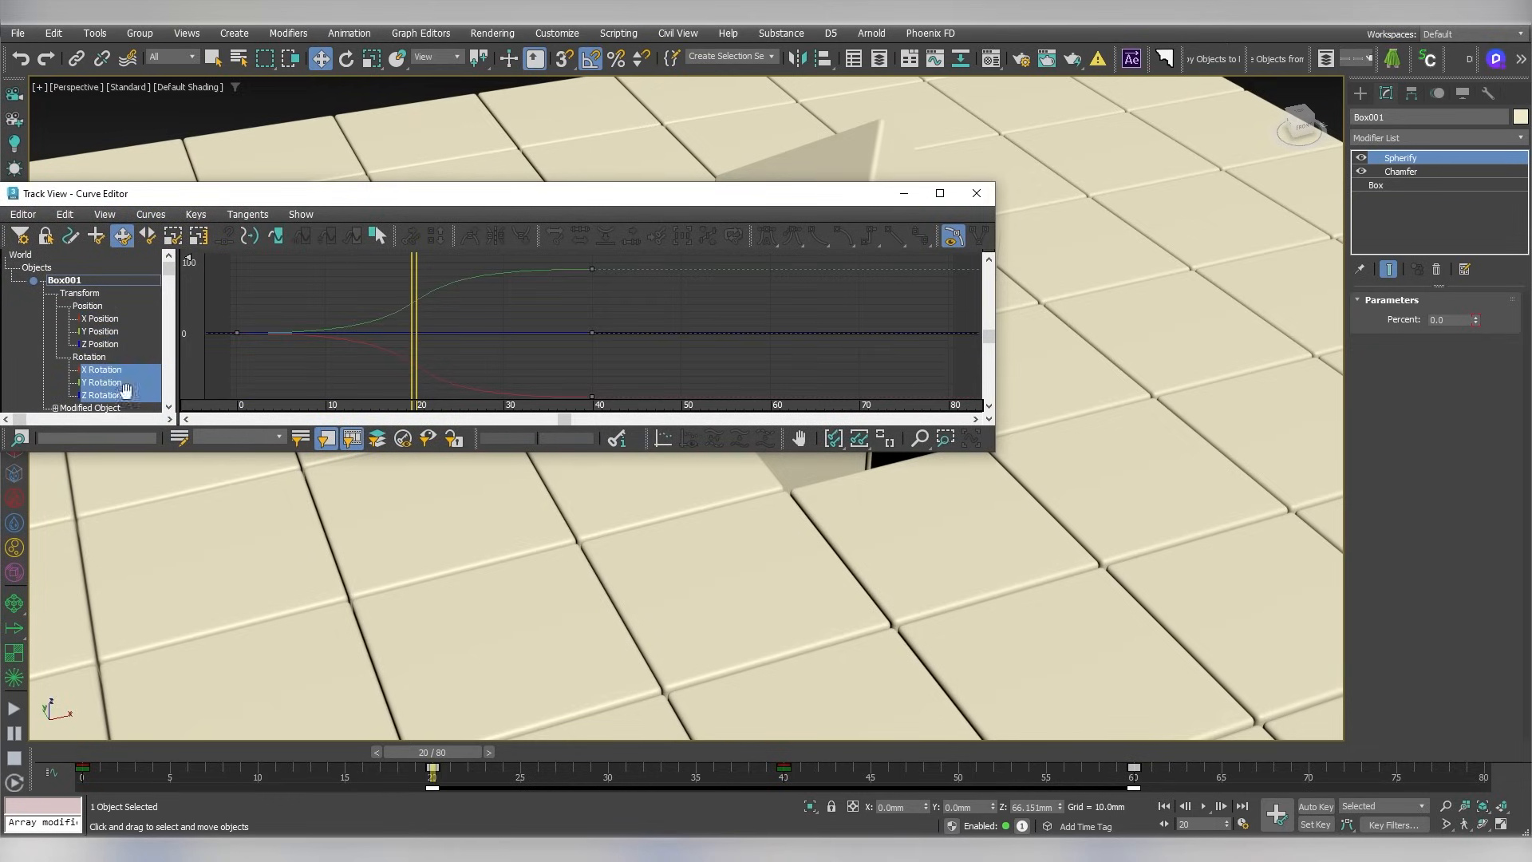
left_click(232, 333)
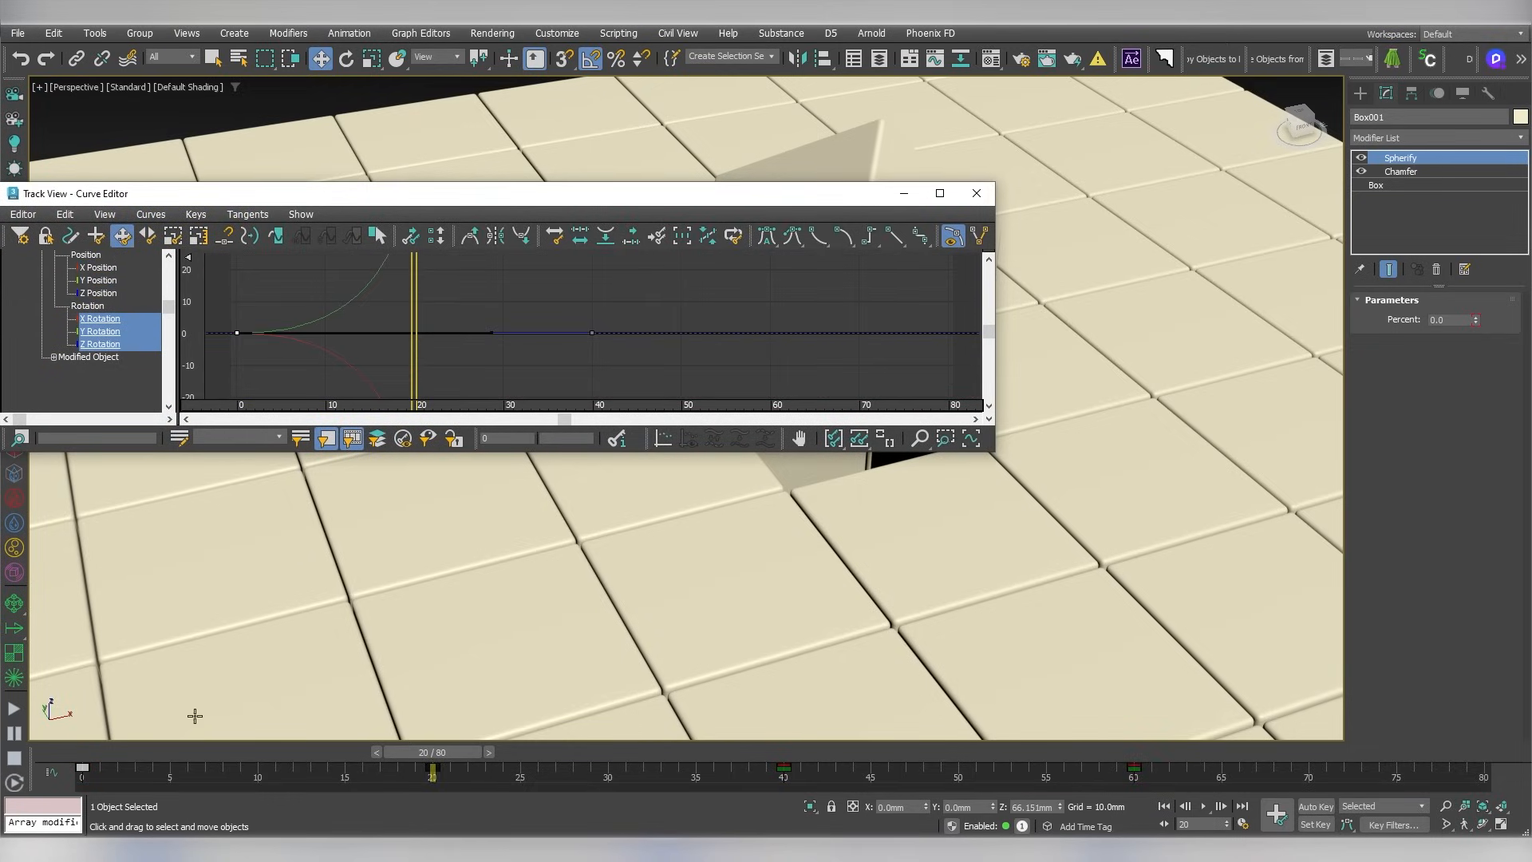
left_click_drag(83, 767, 352, 796)
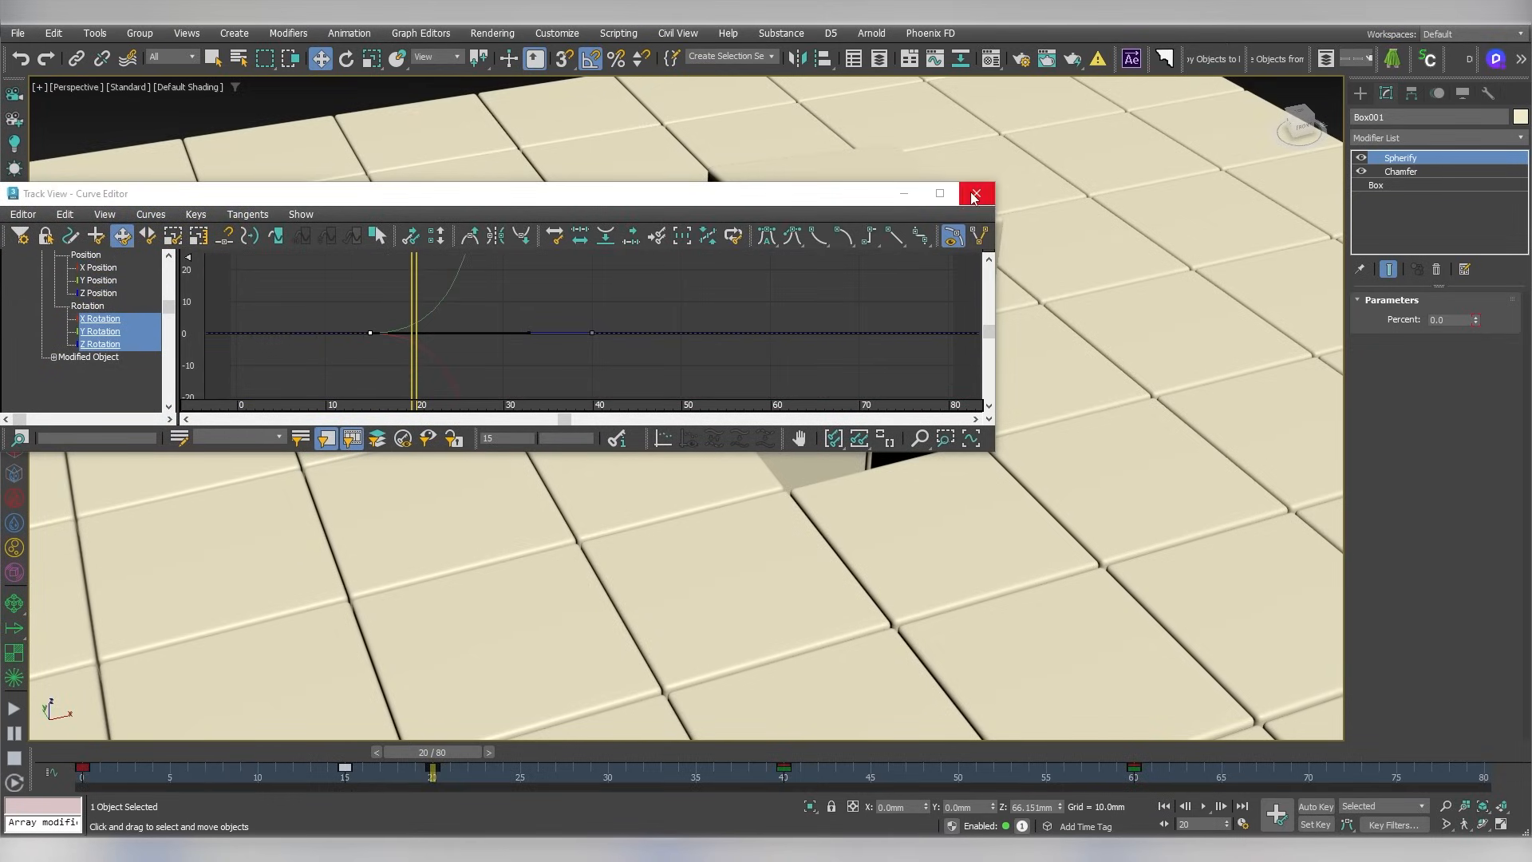
left_click(974, 194)
left_click(1204, 806)
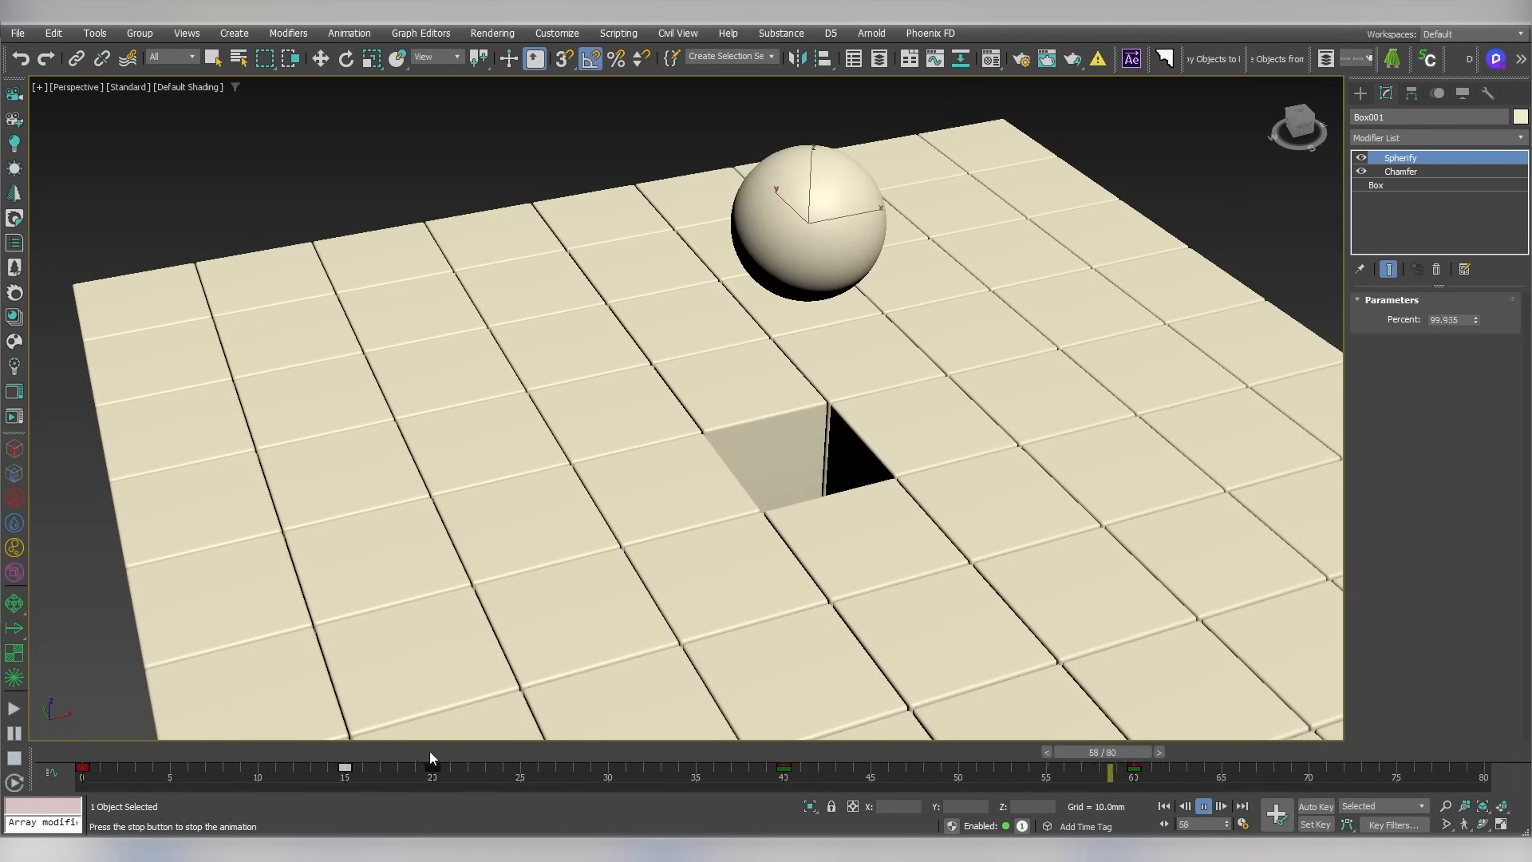
left_click_drag(429, 755, 883, 754)
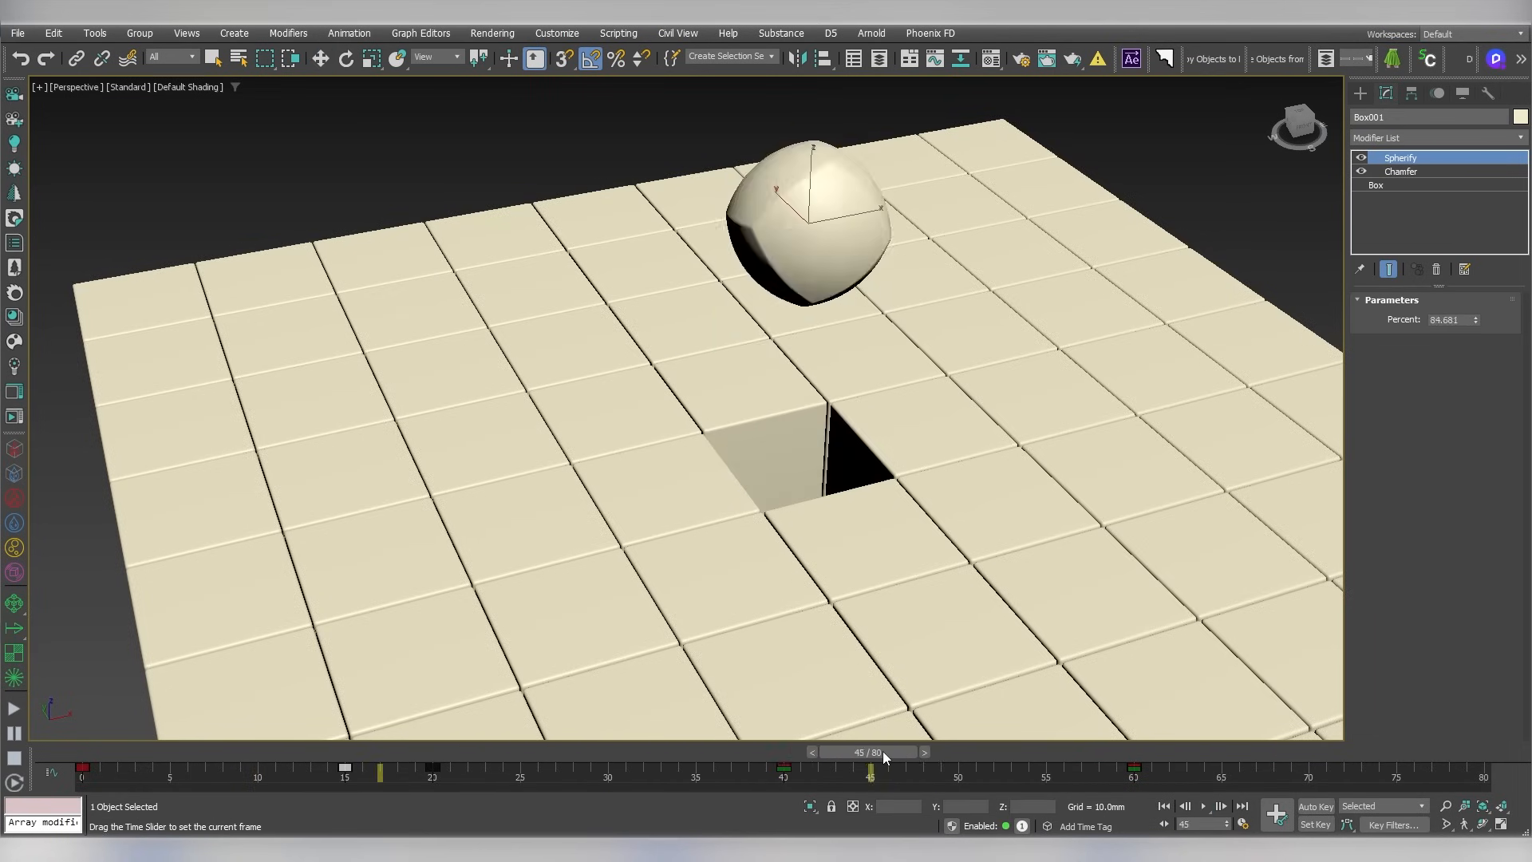
Select the dummy helper, shift its two keys to frames 30 and 70, and preview the animation
key("w")
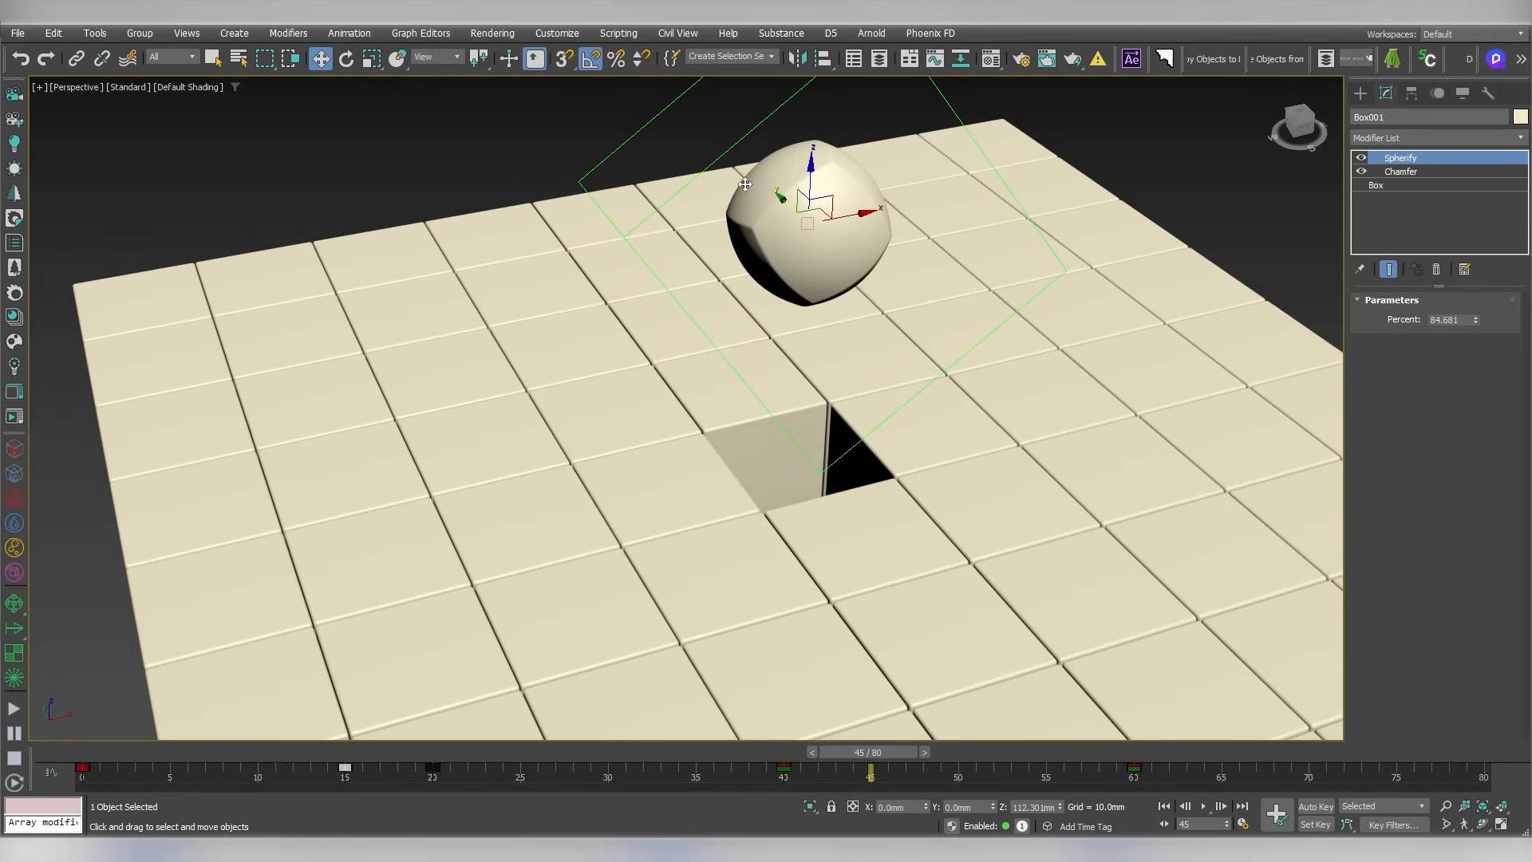
left_click(731, 148)
left_click(730, 146)
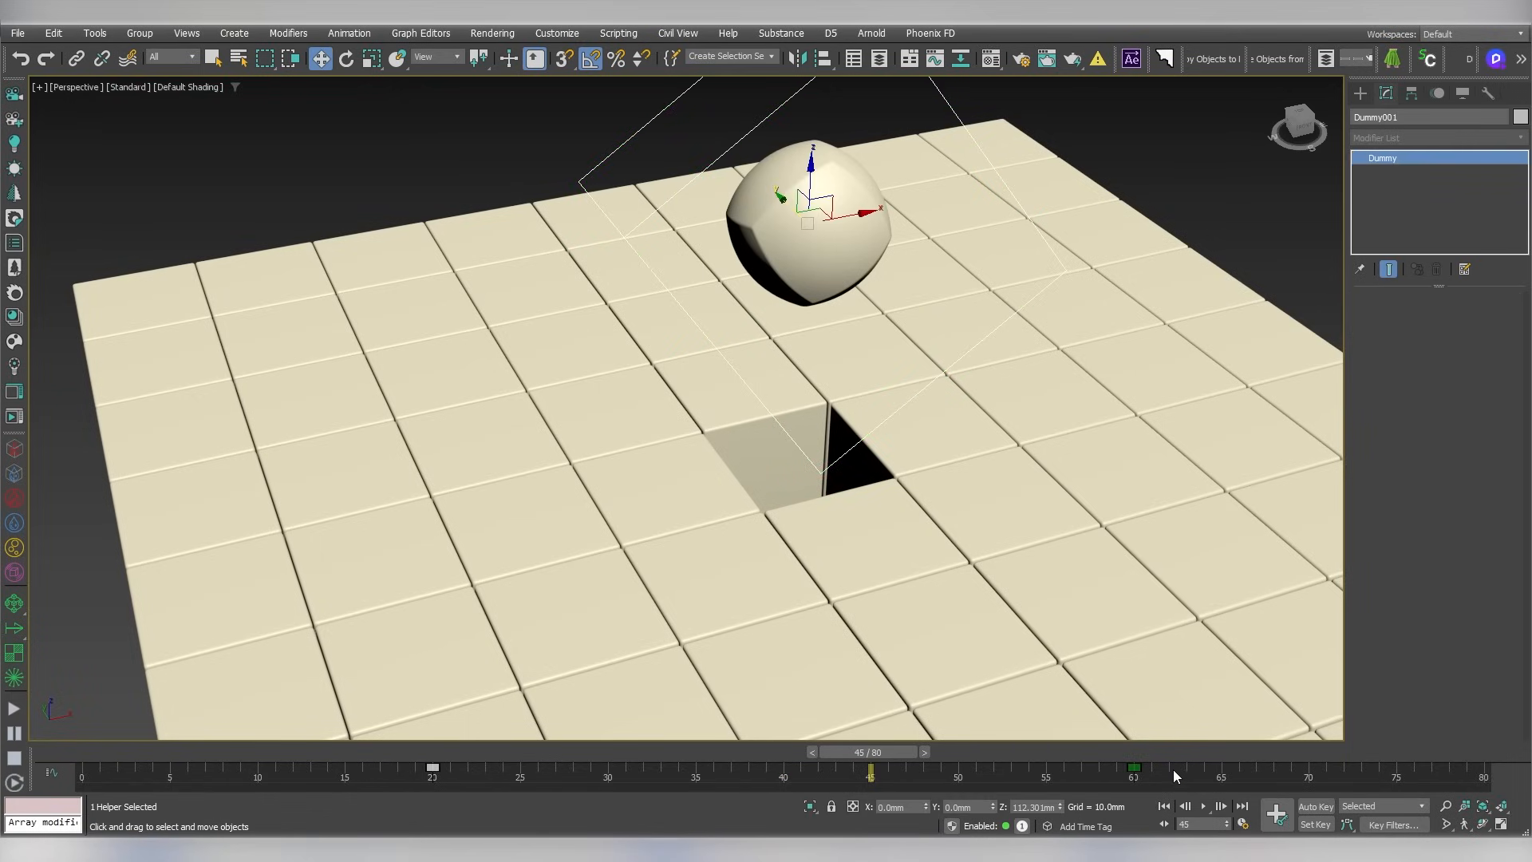
left_click_drag(1174, 776, 667, 787)
left_click_drag(893, 752, 89, 787)
left_click(1203, 808)
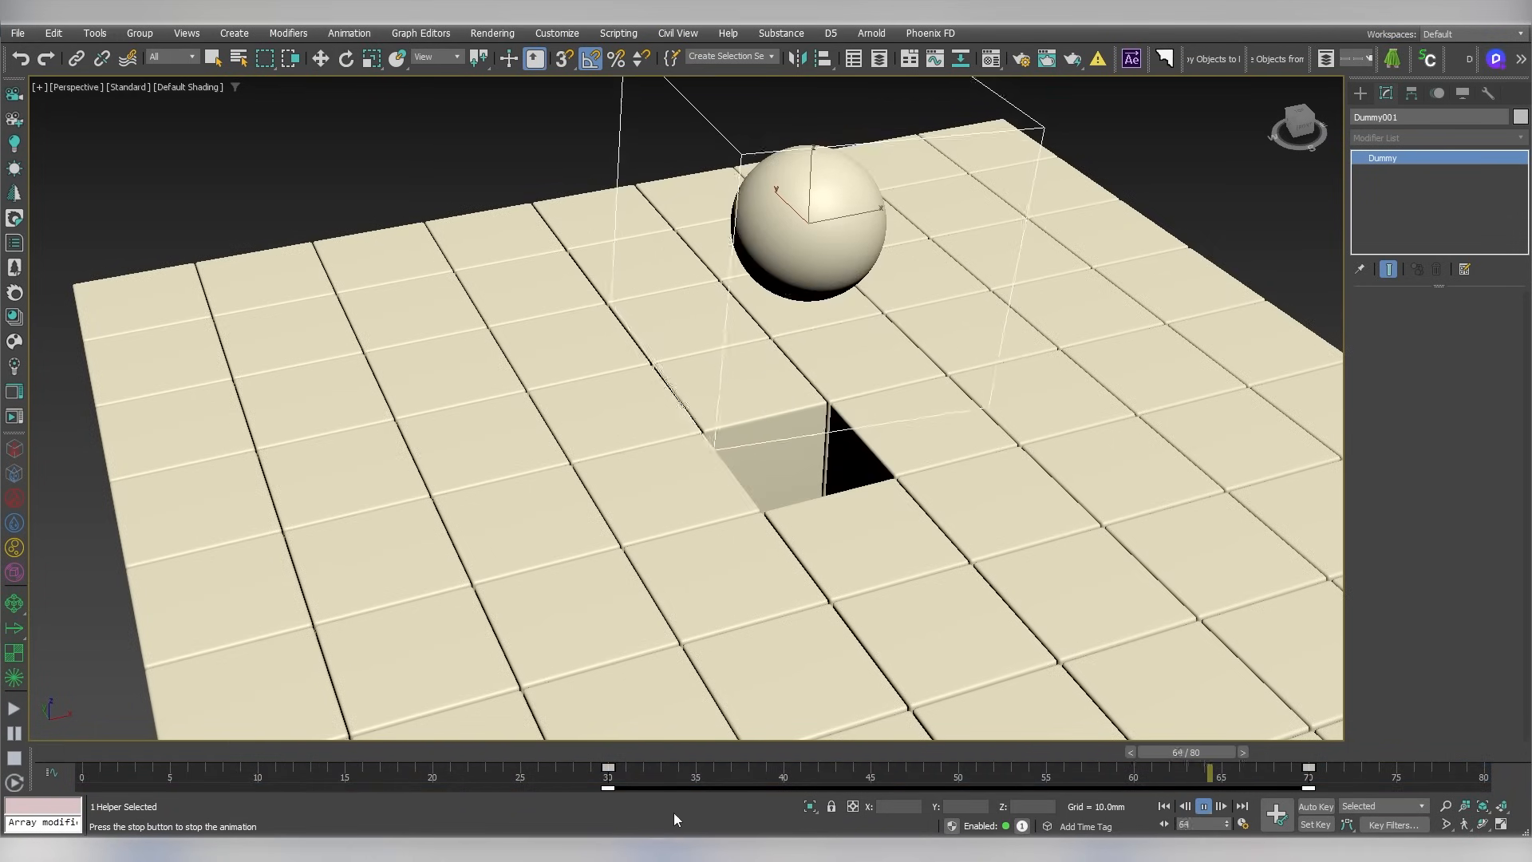
left_click_drag(630, 754, 935, 752)
Shift the dummy's two keys to frames 35 and 75, replay from the start, and stop at frame 30
key("w")
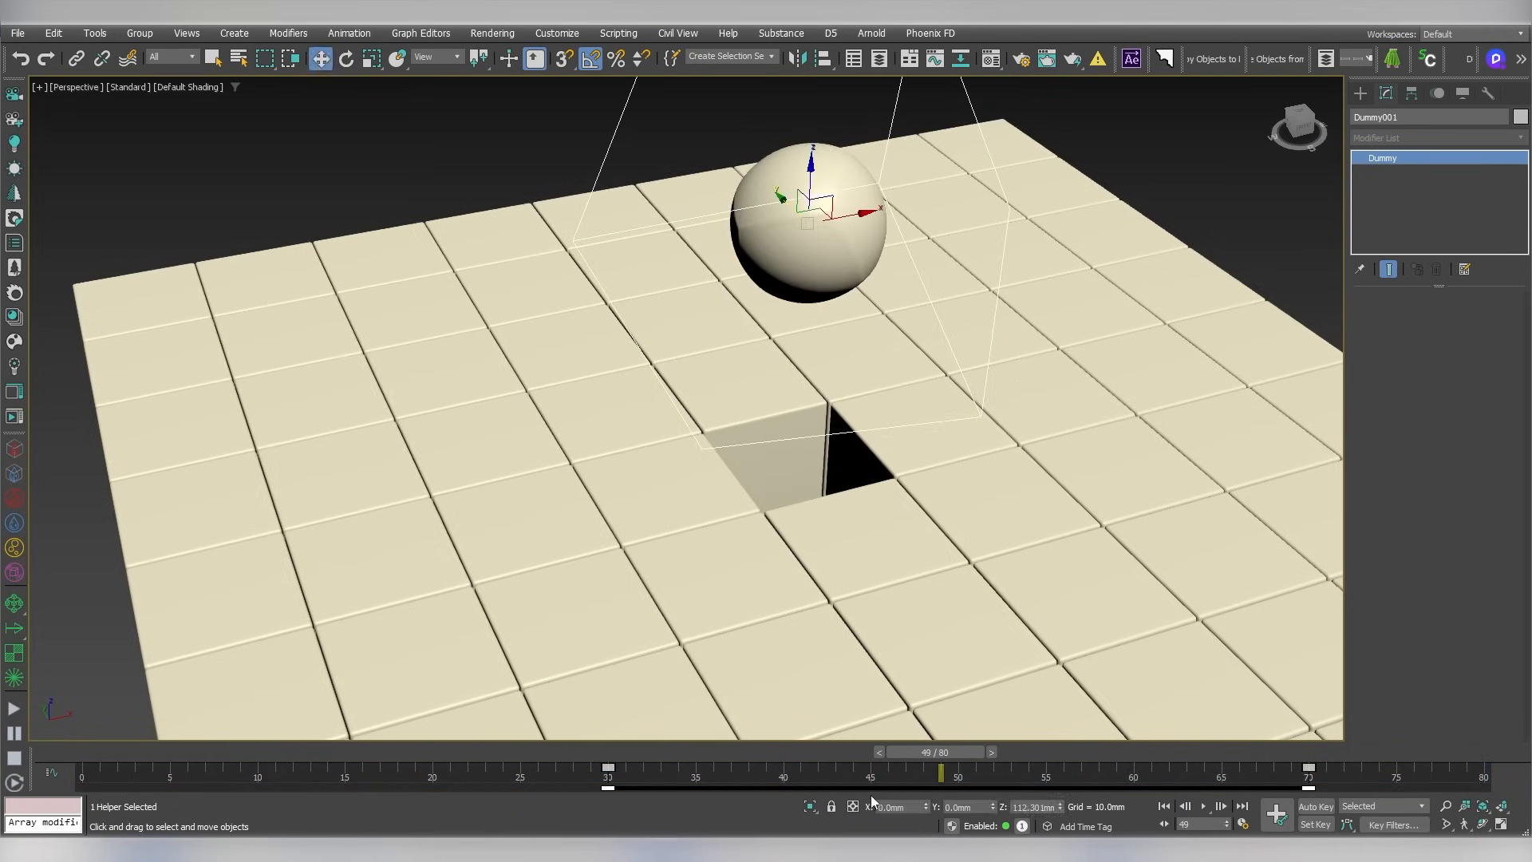
left_click_drag(852, 787, 947, 788)
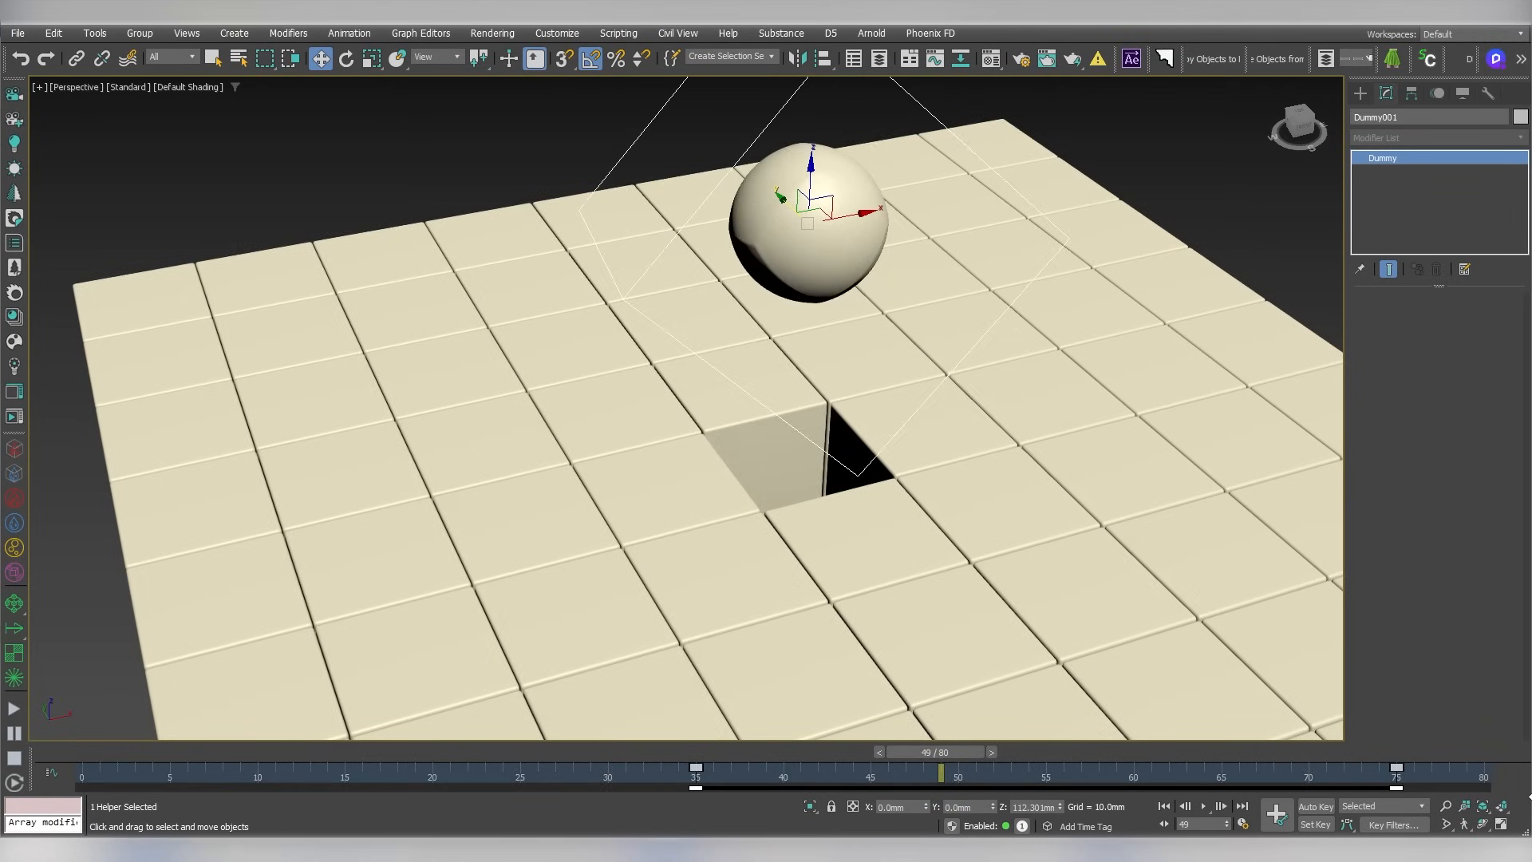
left_click(1166, 807)
left_click(1204, 806)
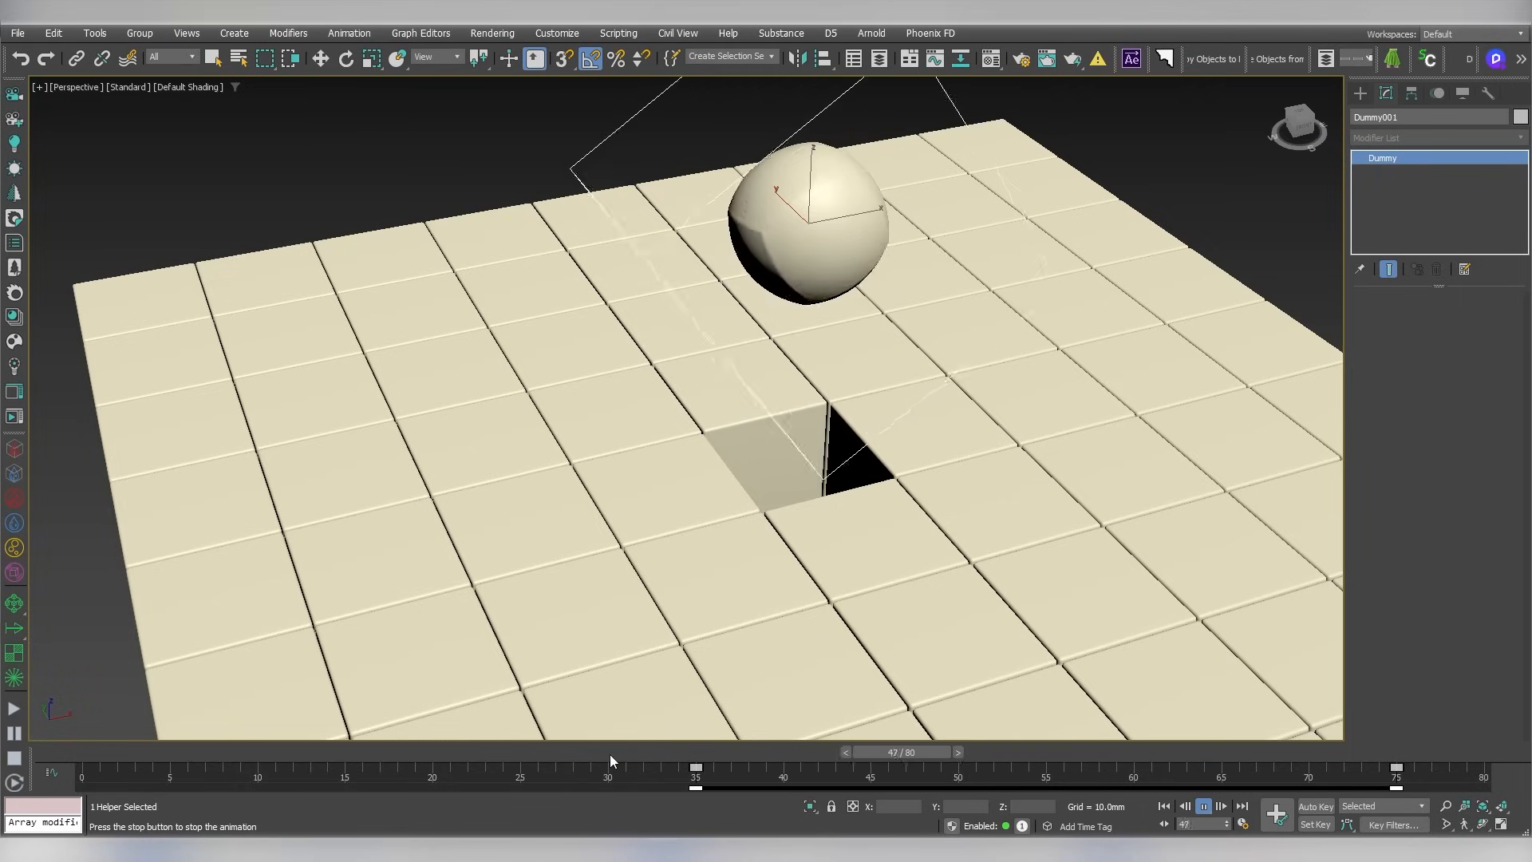
mouse_move(605, 754)
left_mouse_down()
mouse_move(734, 754)
mouse_move(608, 752)
left_mouse_up()
Select the box, move its rotation start key to frame 10, and replay the animation from the start
key("w")
left_click(816, 330)
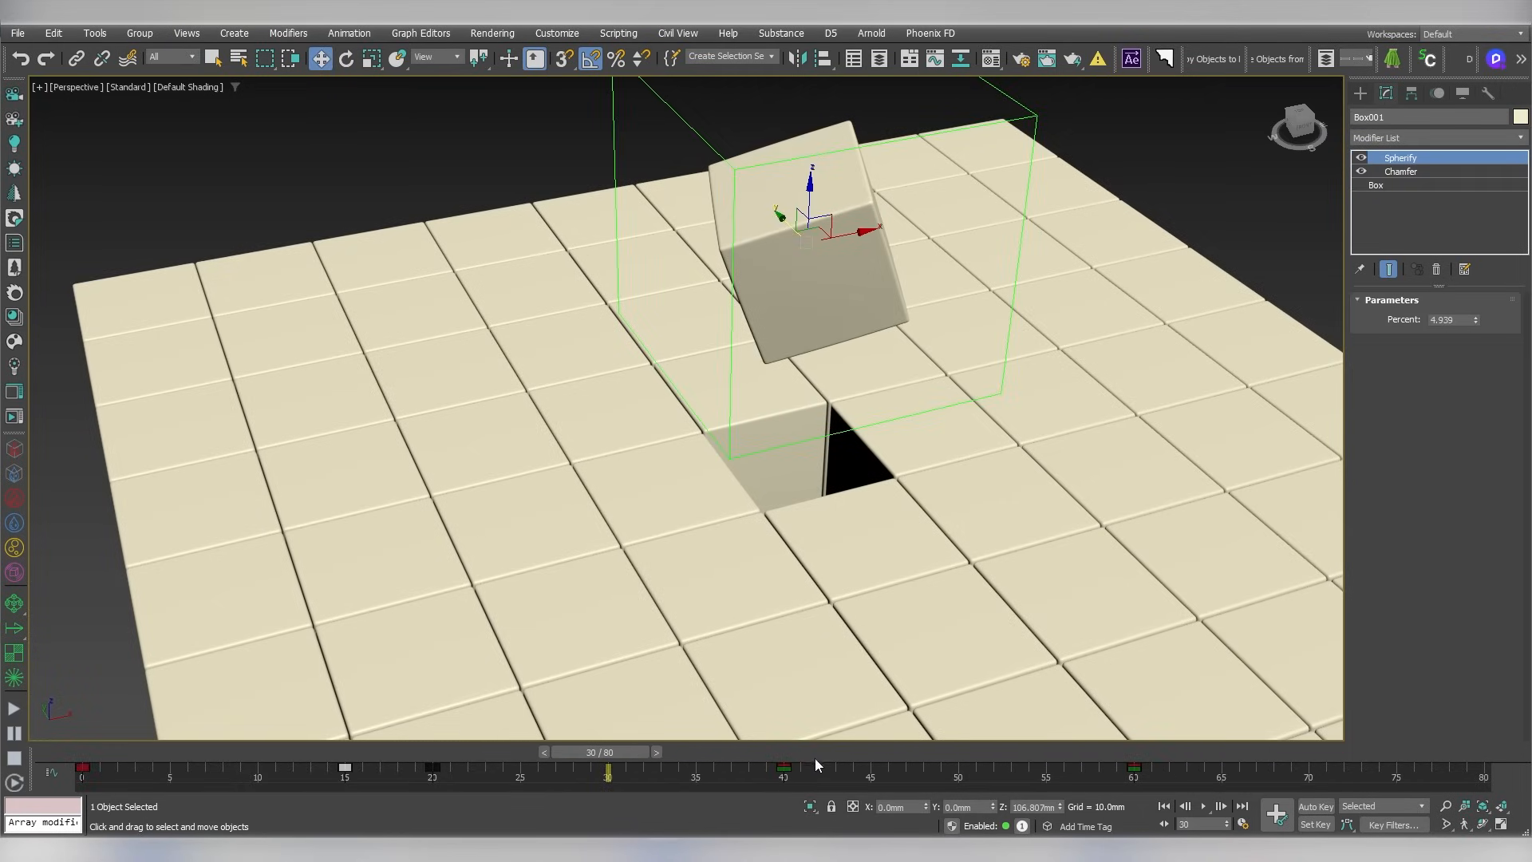
left_click_drag(342, 767, 267, 780)
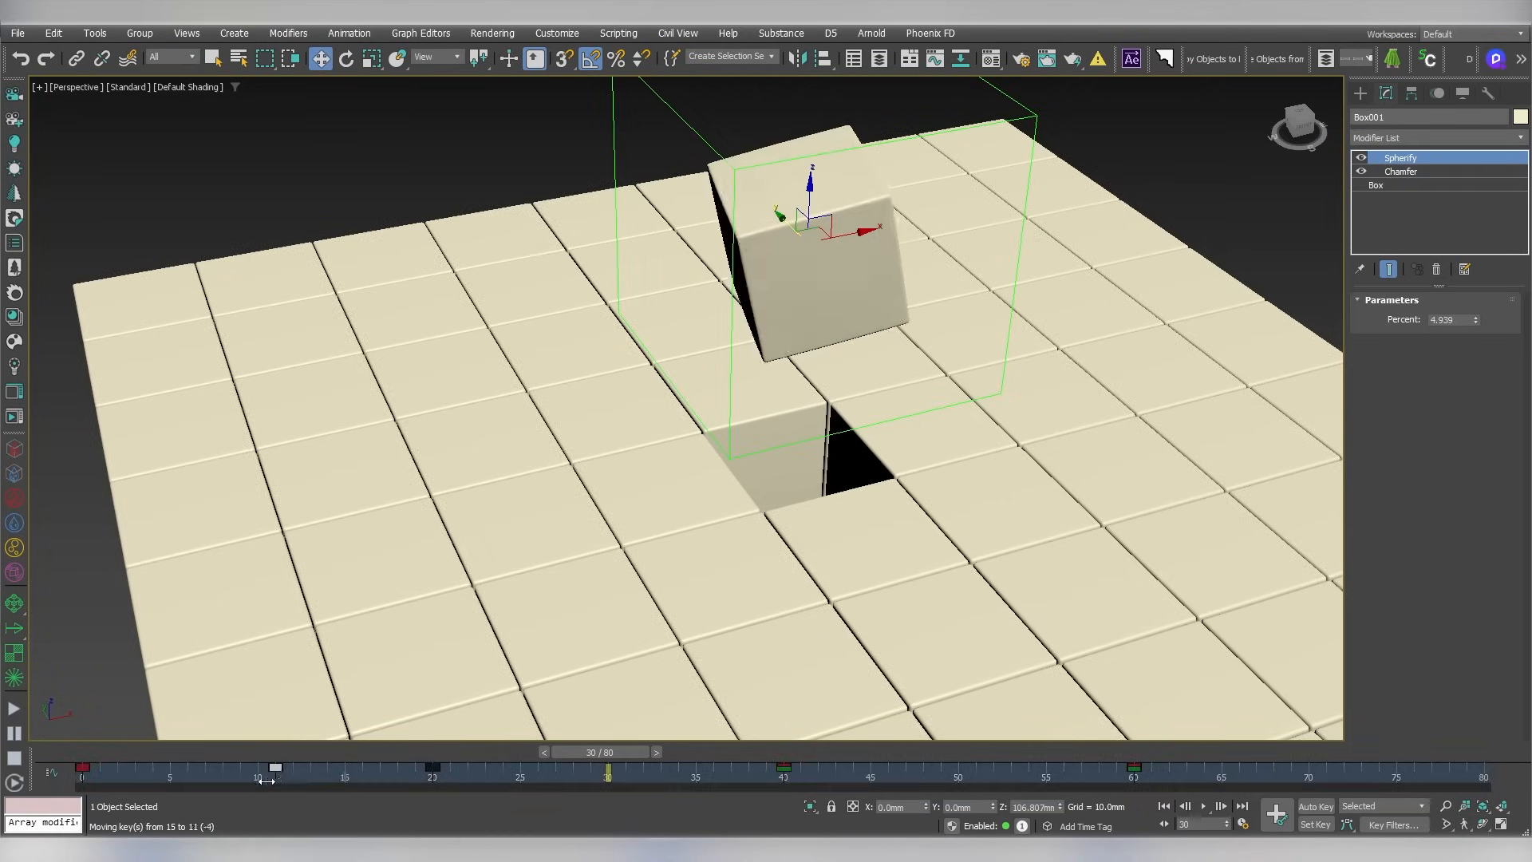
left_click(1162, 806)
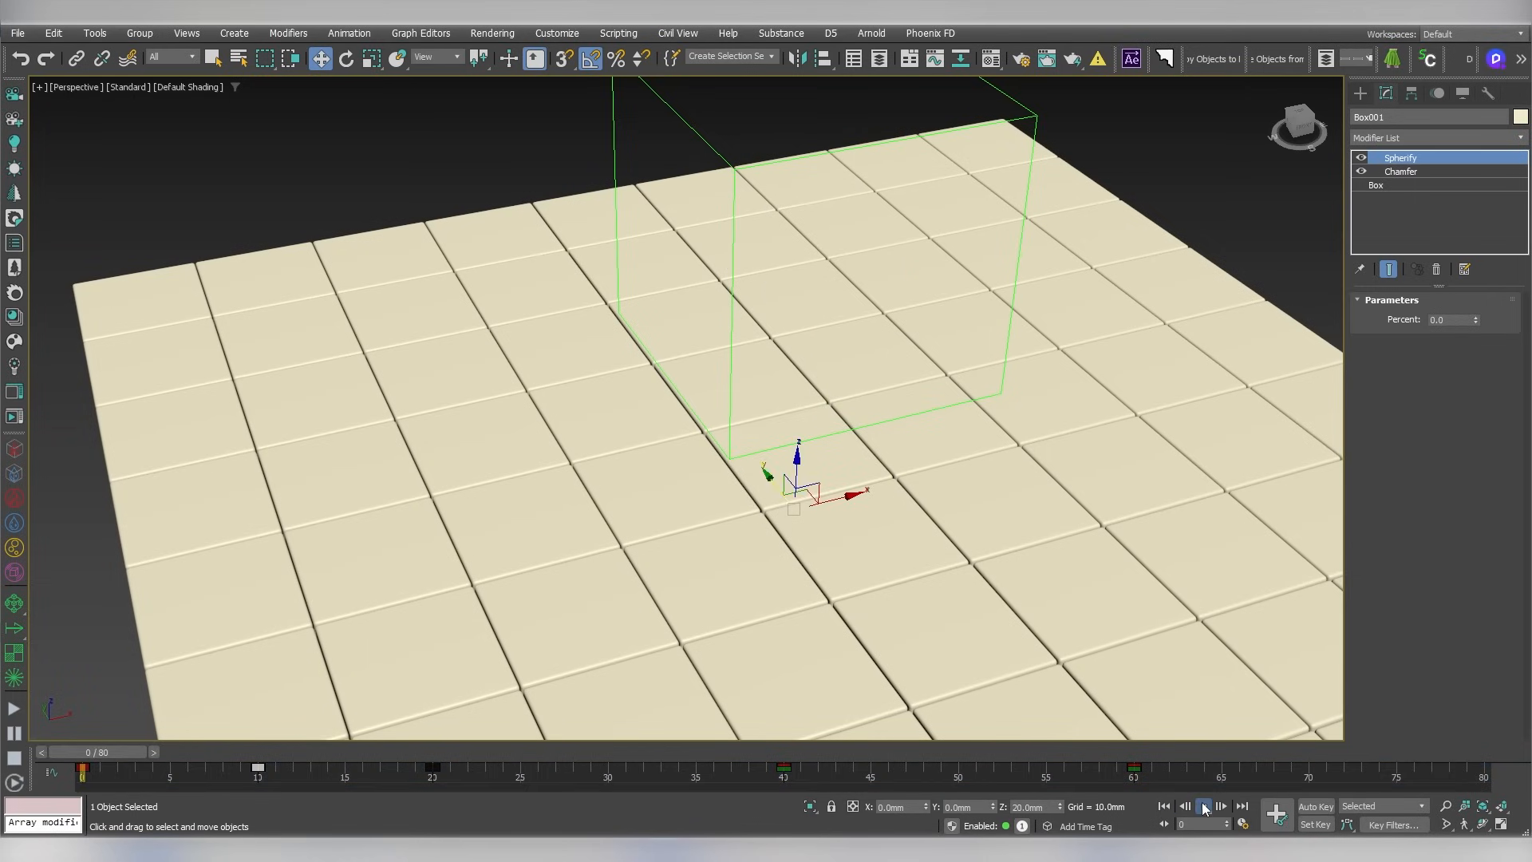
left_click(1205, 807)
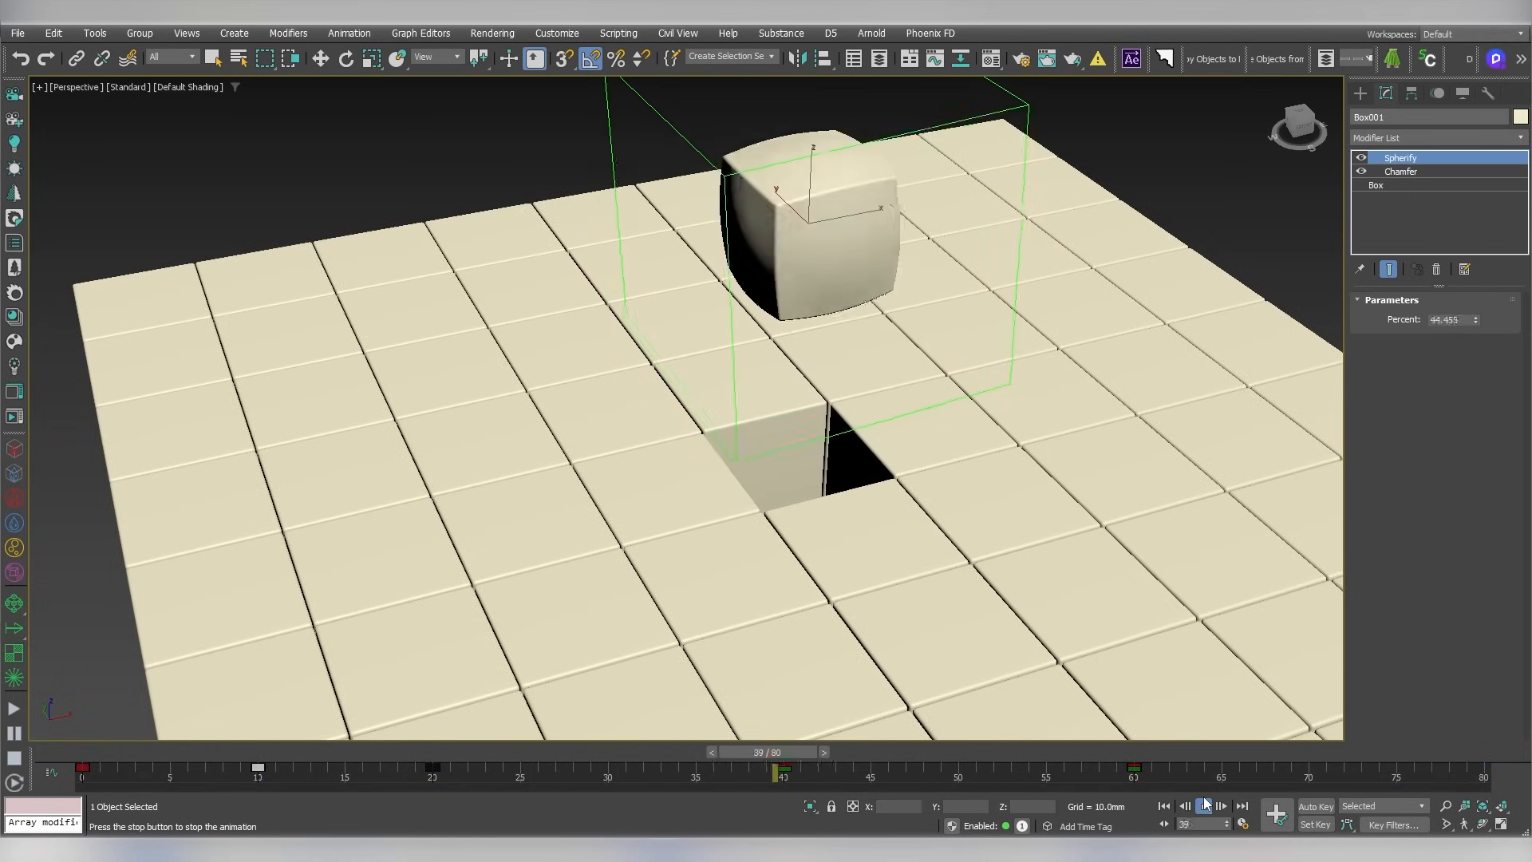
Move the box's key at frame 40 to frame 50 and replay the animation from frame 0
left_click_drag(712, 753, 961, 788)
left_click(780, 769)
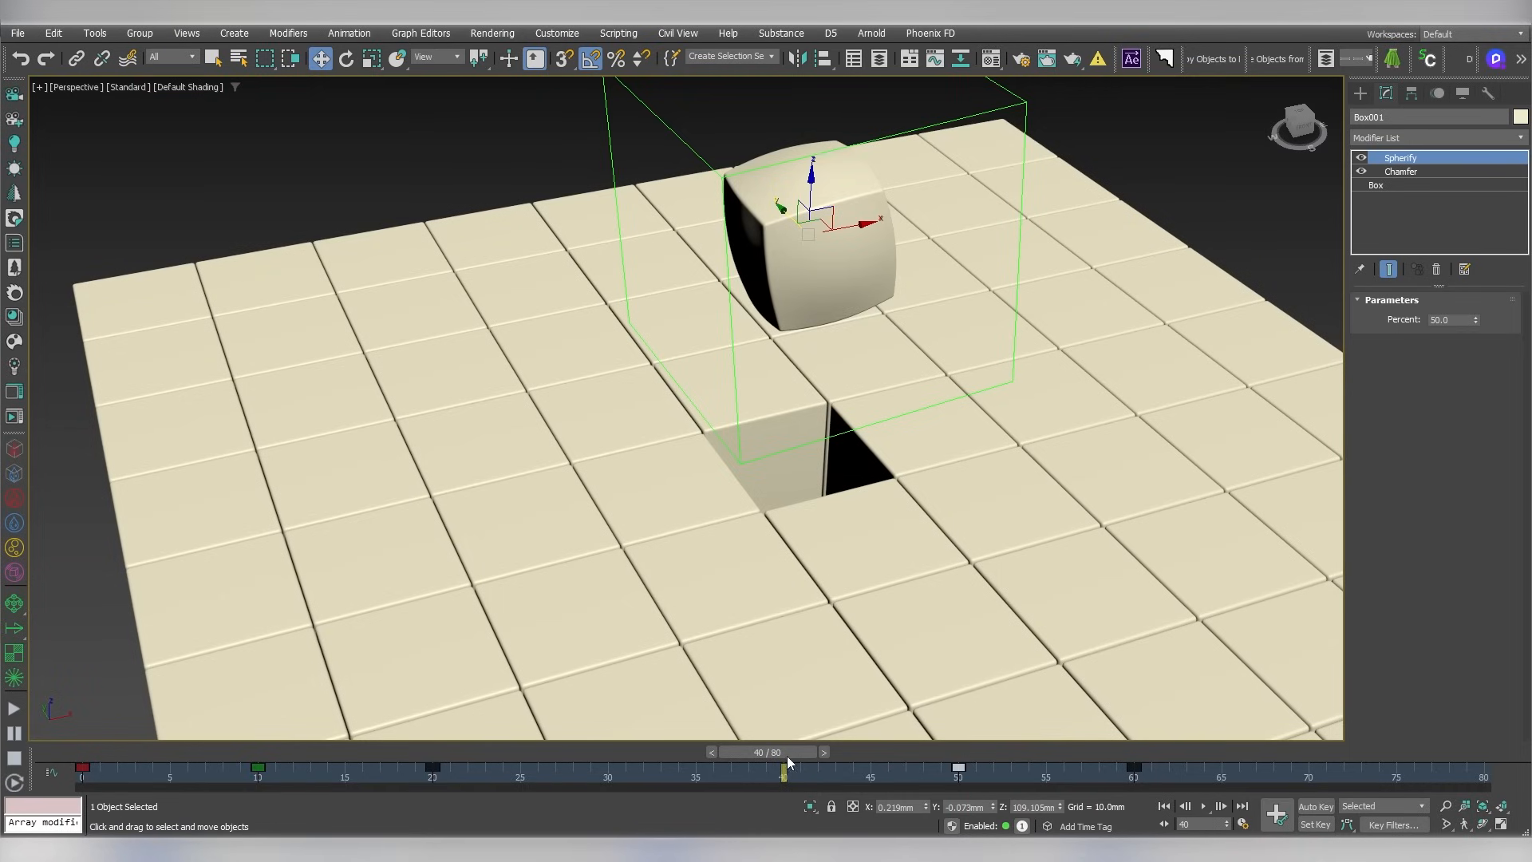
left_click_drag(788, 757, 51, 786)
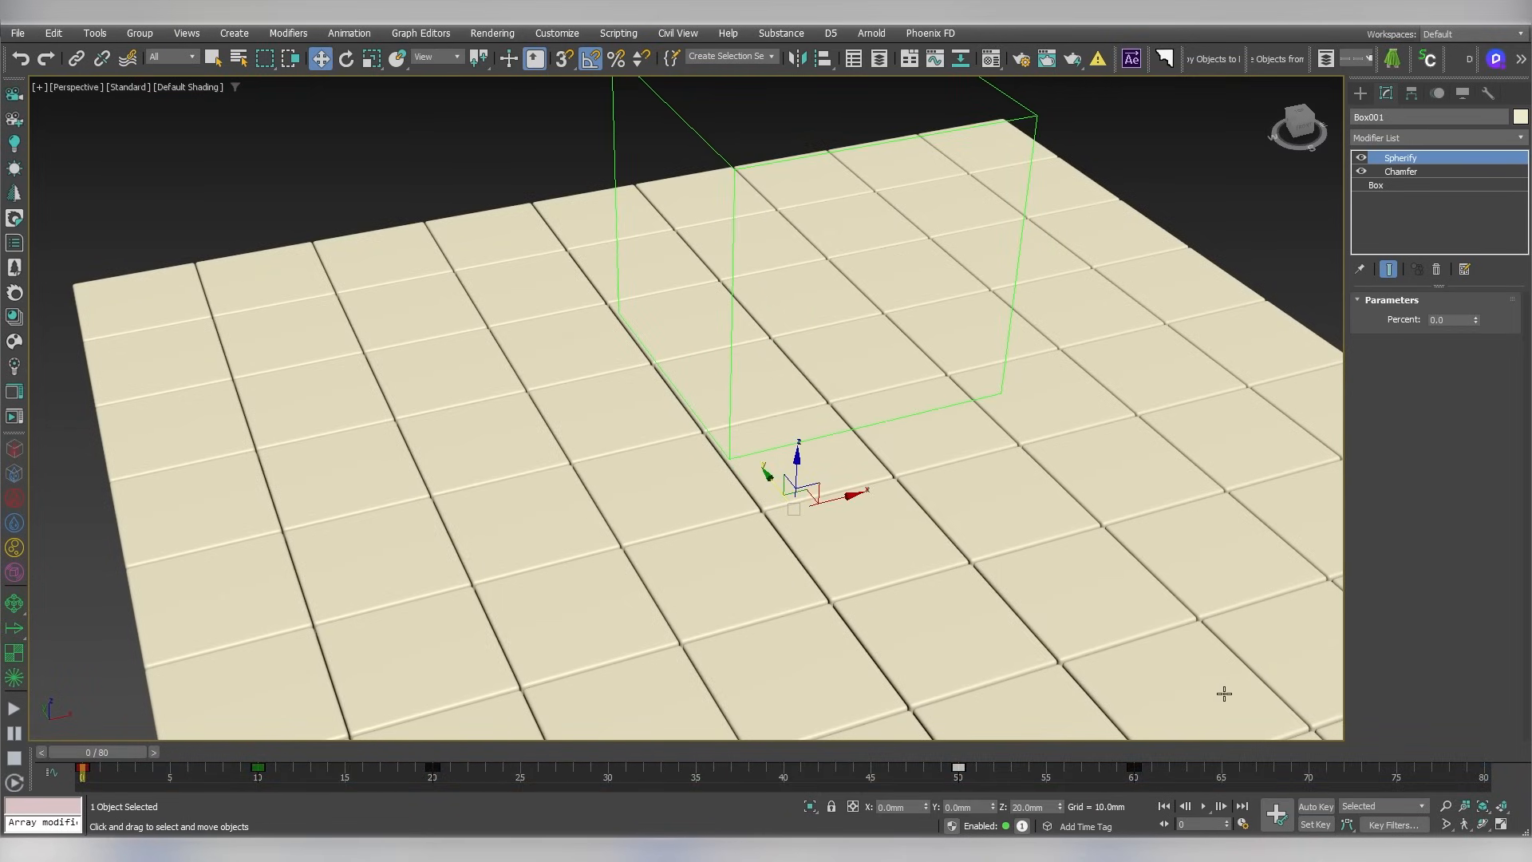
left_click(1203, 806)
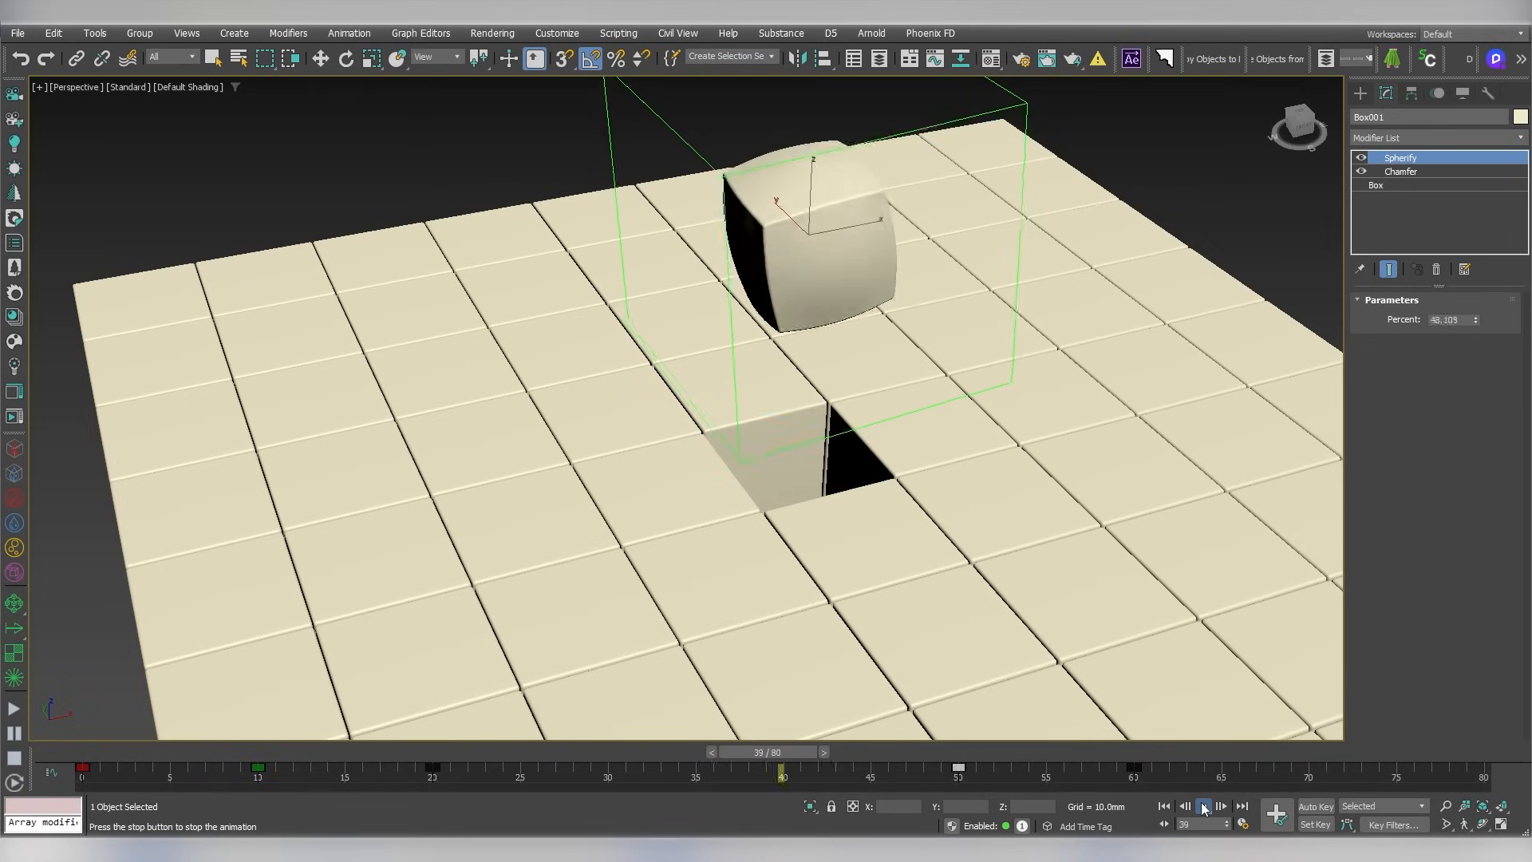
Move the box's rotation start key from frame 10 to frame 20, then scrub and replay the animation from the start
left_click_drag(655, 770, 477, 777)
key("w")
scroll(851, 534, "up", 2)
middle_click_drag(852, 533, 882, 625, "alt")
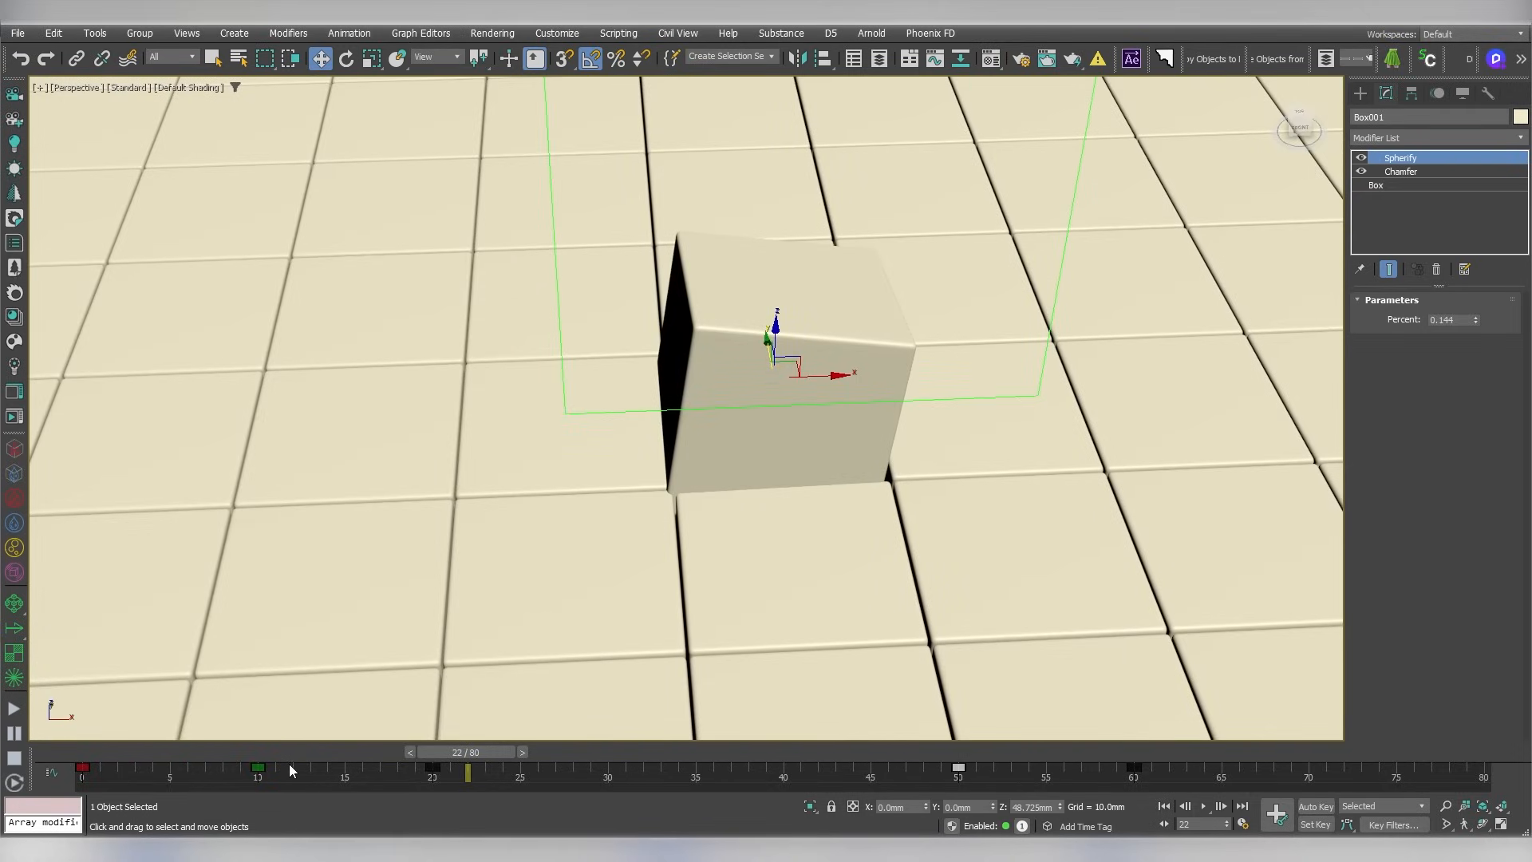
left_click_drag(259, 767, 415, 794)
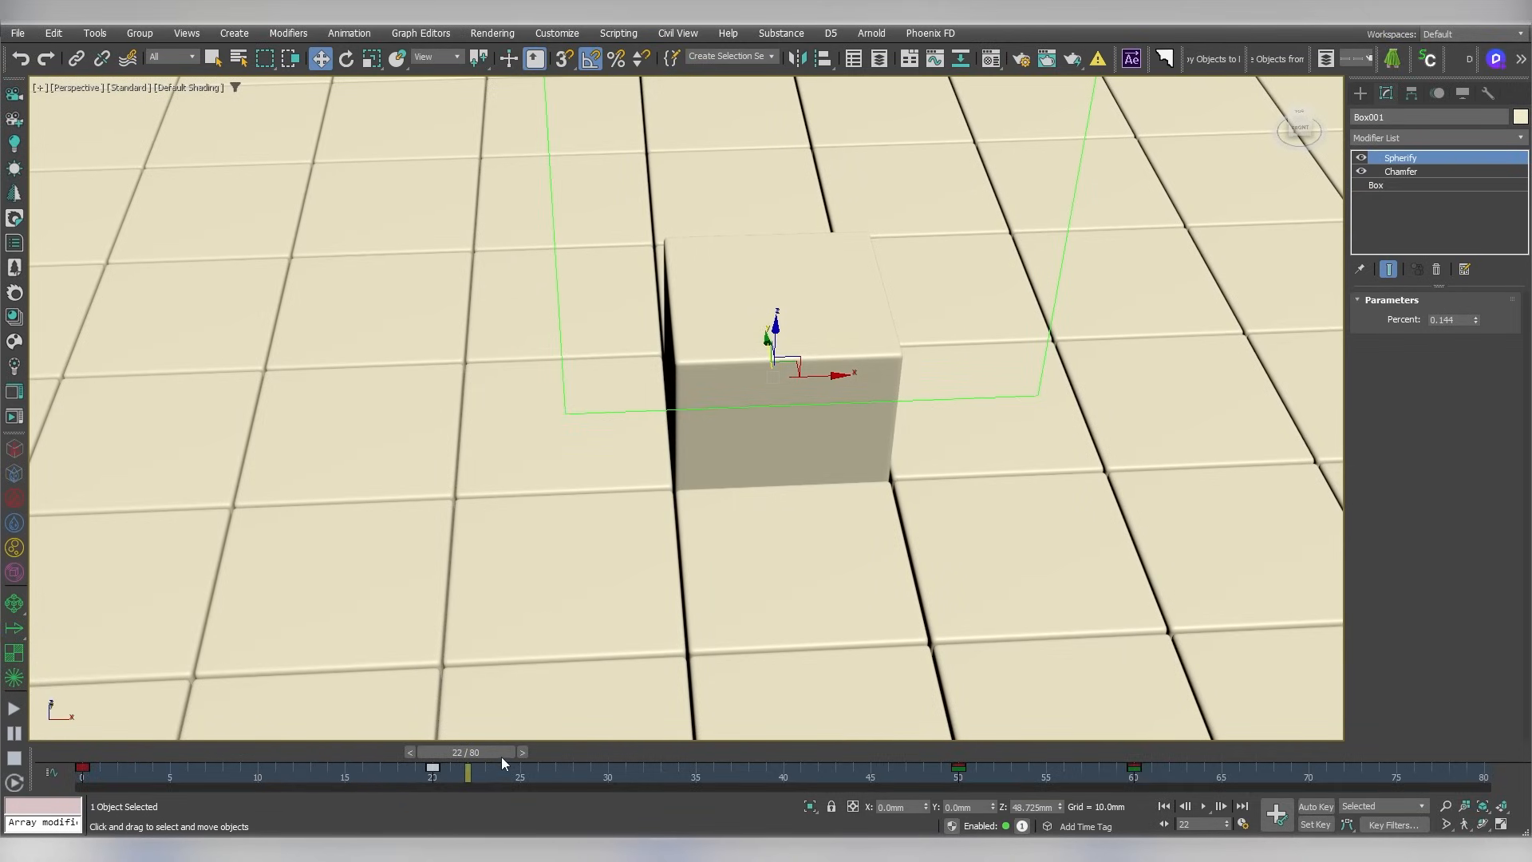
left_click_drag(501, 756, 909, 742)
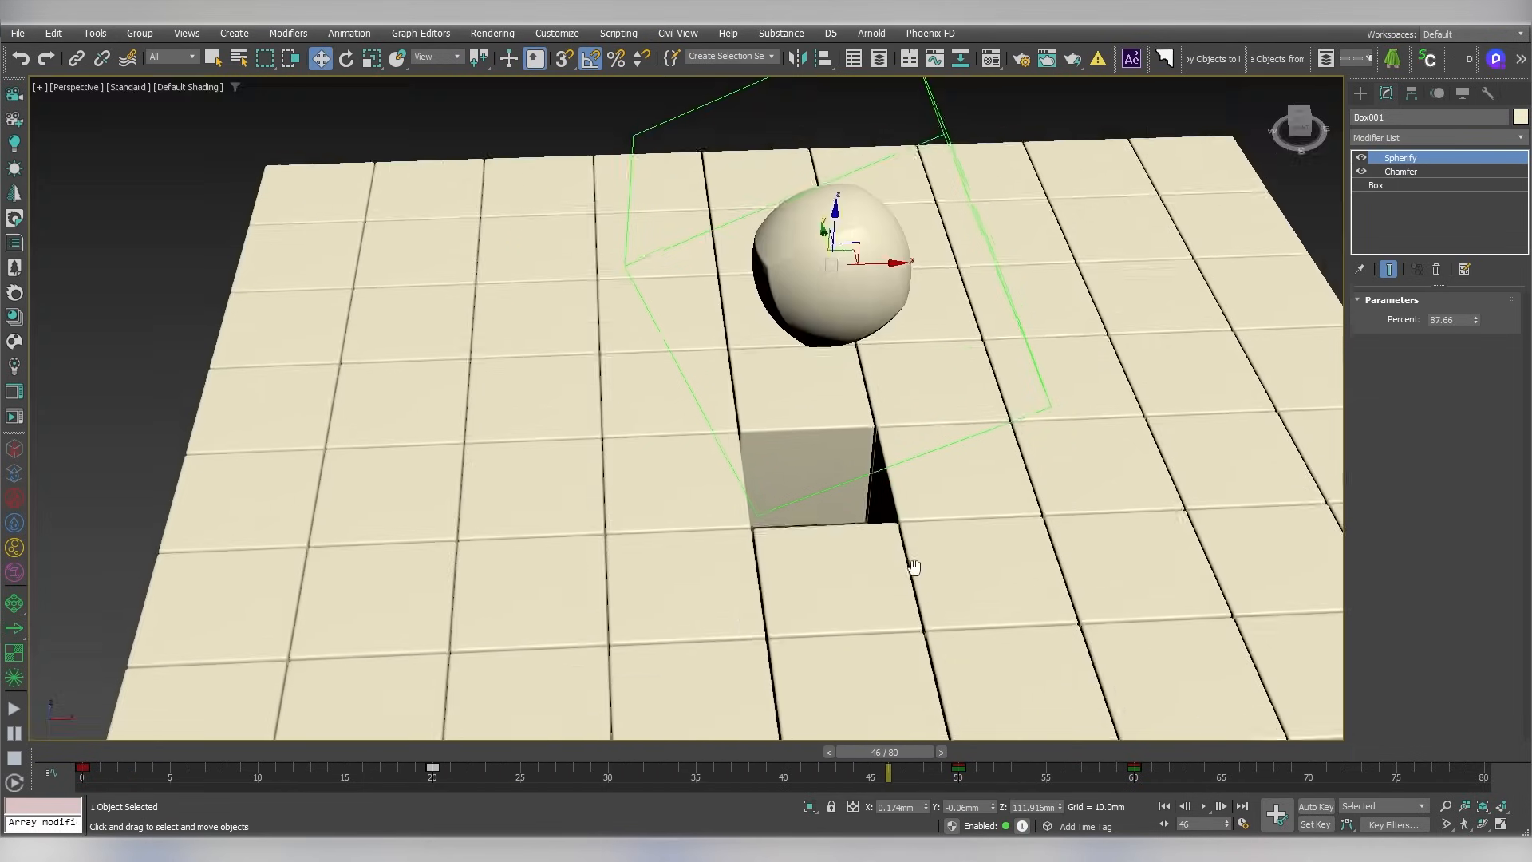
middle_click_drag(914, 566, 985, 667, "alt")
left_click_drag(888, 759, 947, 742)
key("Home")
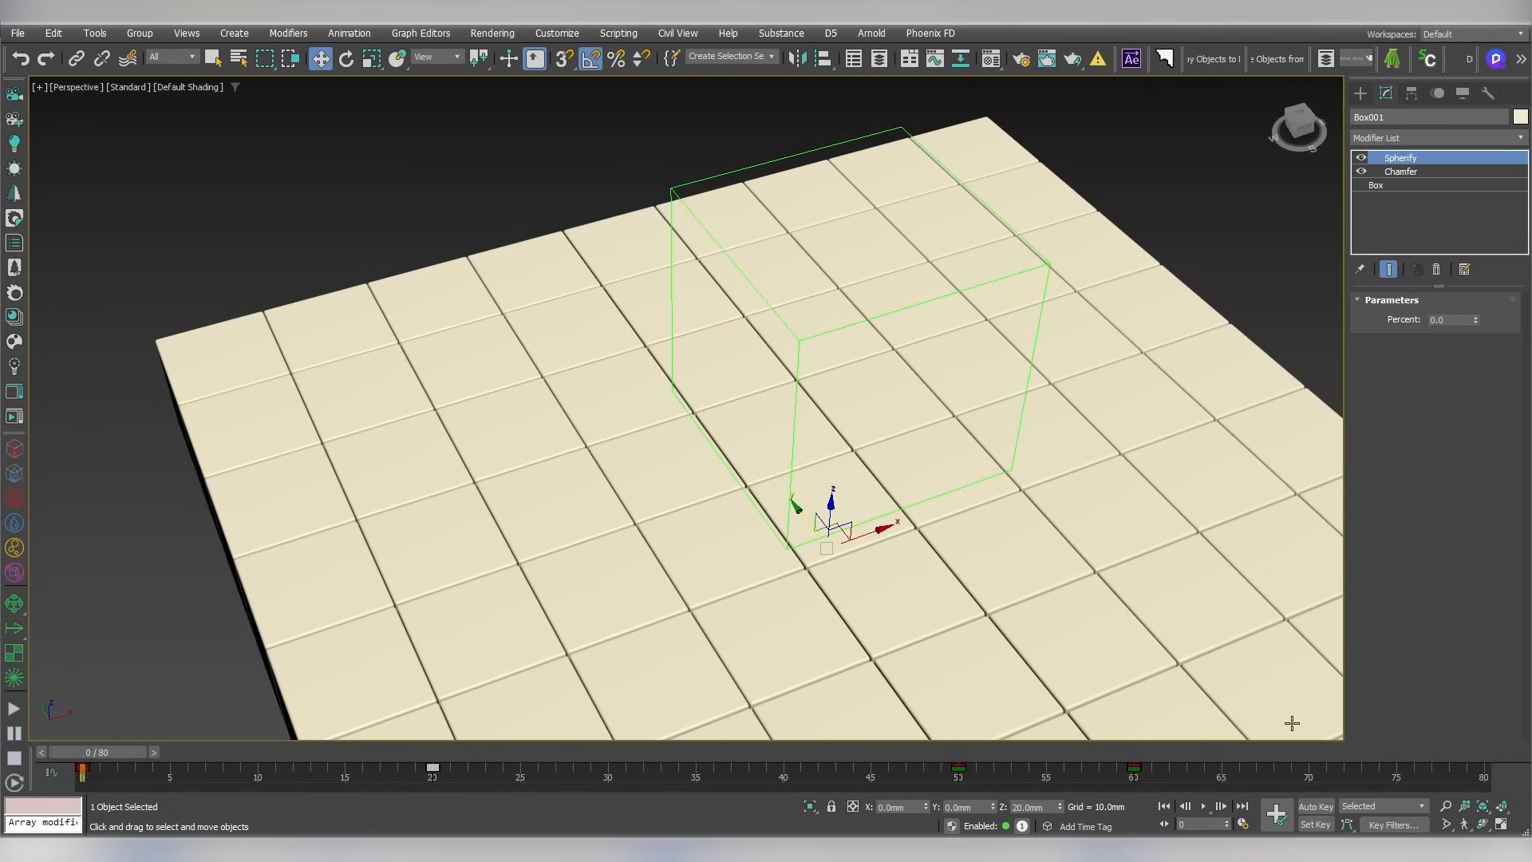
left_click(1206, 806)
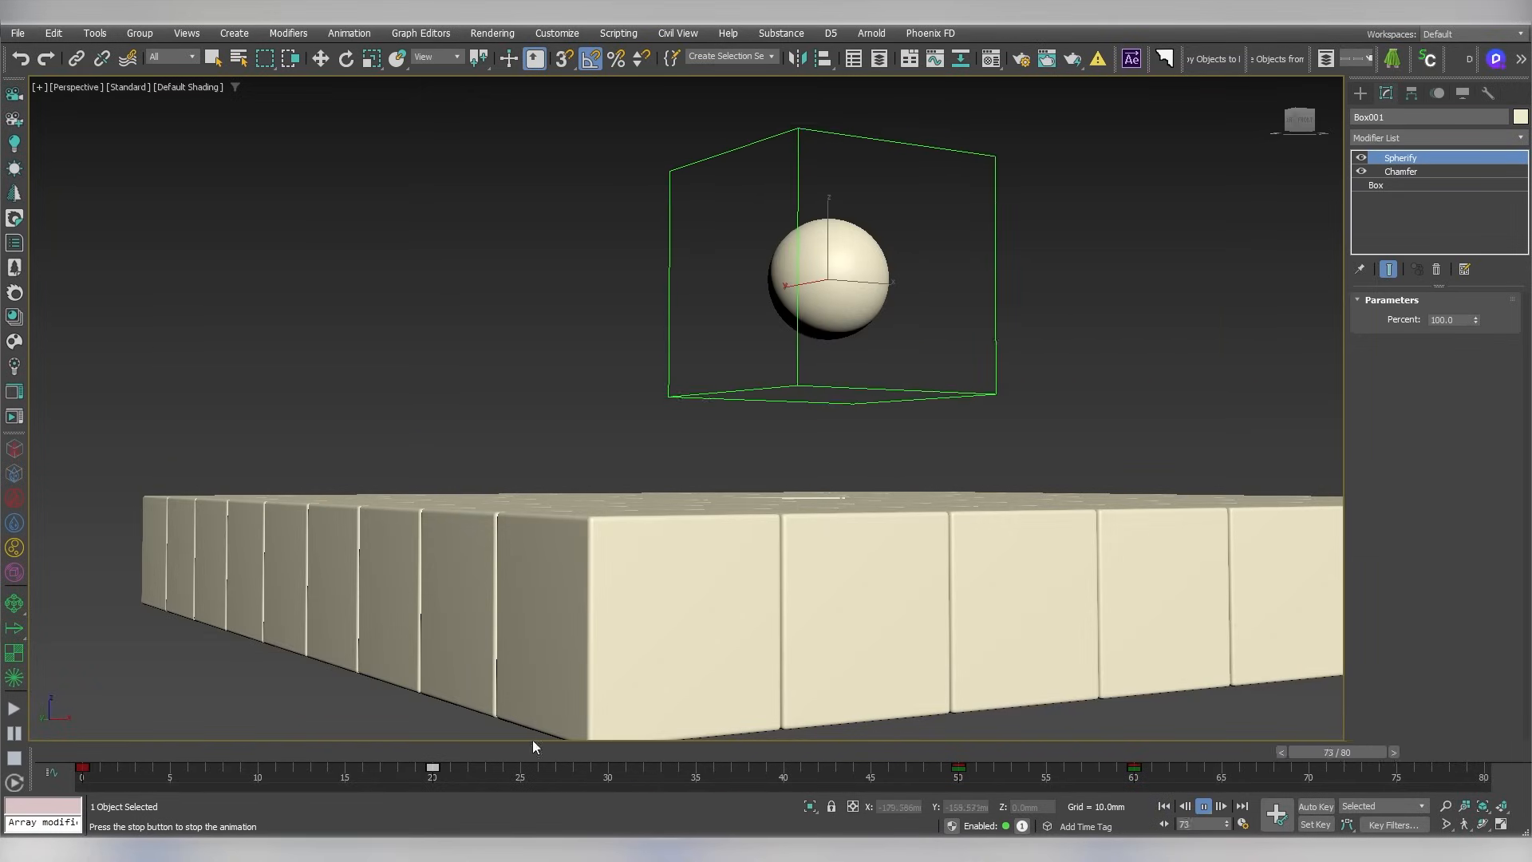
Shift the box's keys at frames 20 and 60 to frames 35 and 75, matching the dummy's timing, and preview the animation
left_click_drag(533, 750, 568, 751)
left_click_drag(1133, 768, 1151, 768)
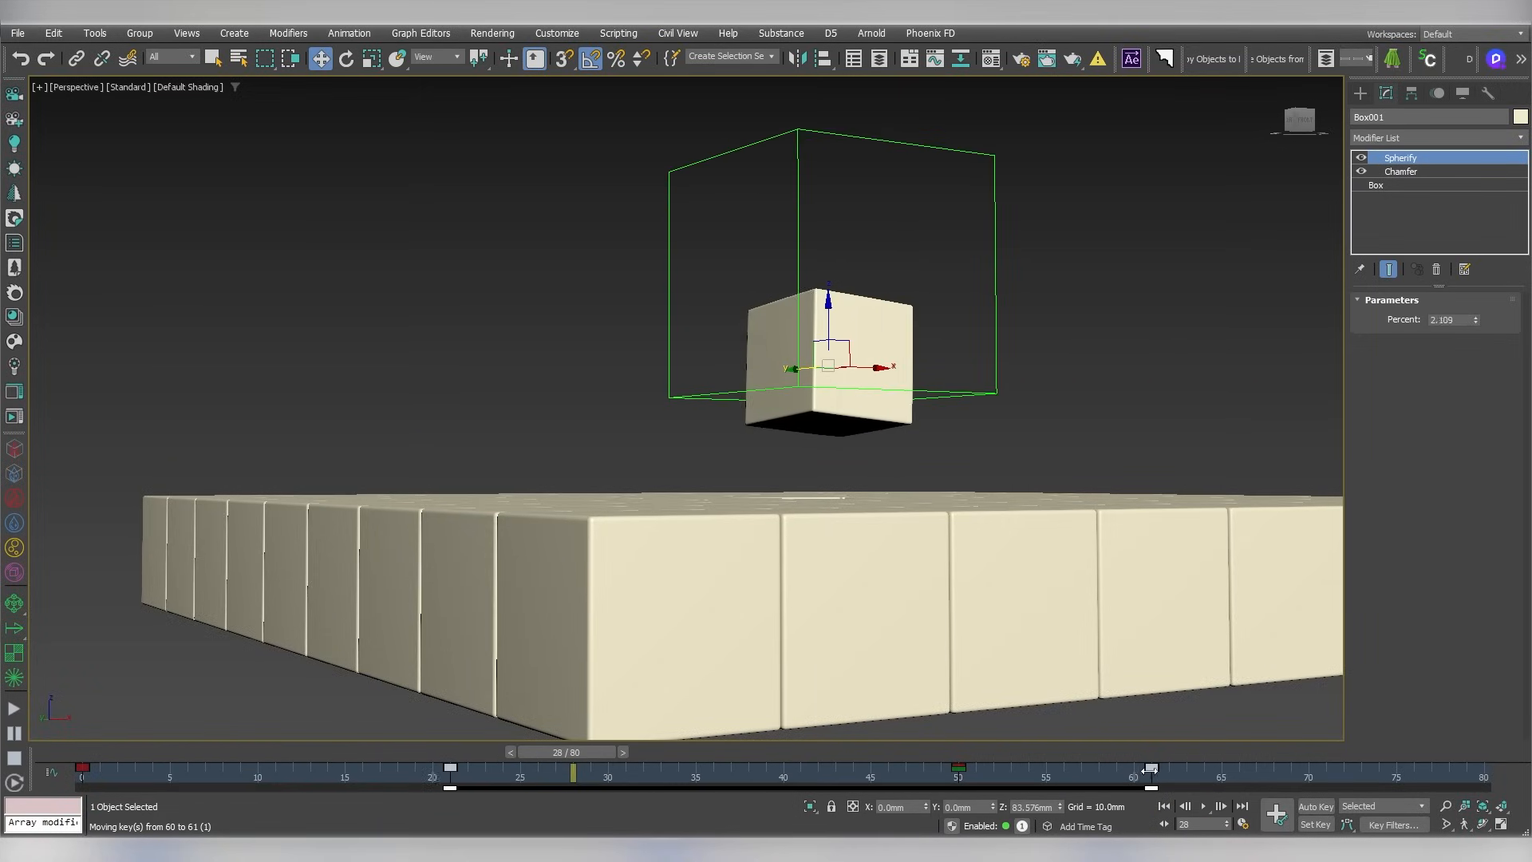
left_click(980, 387)
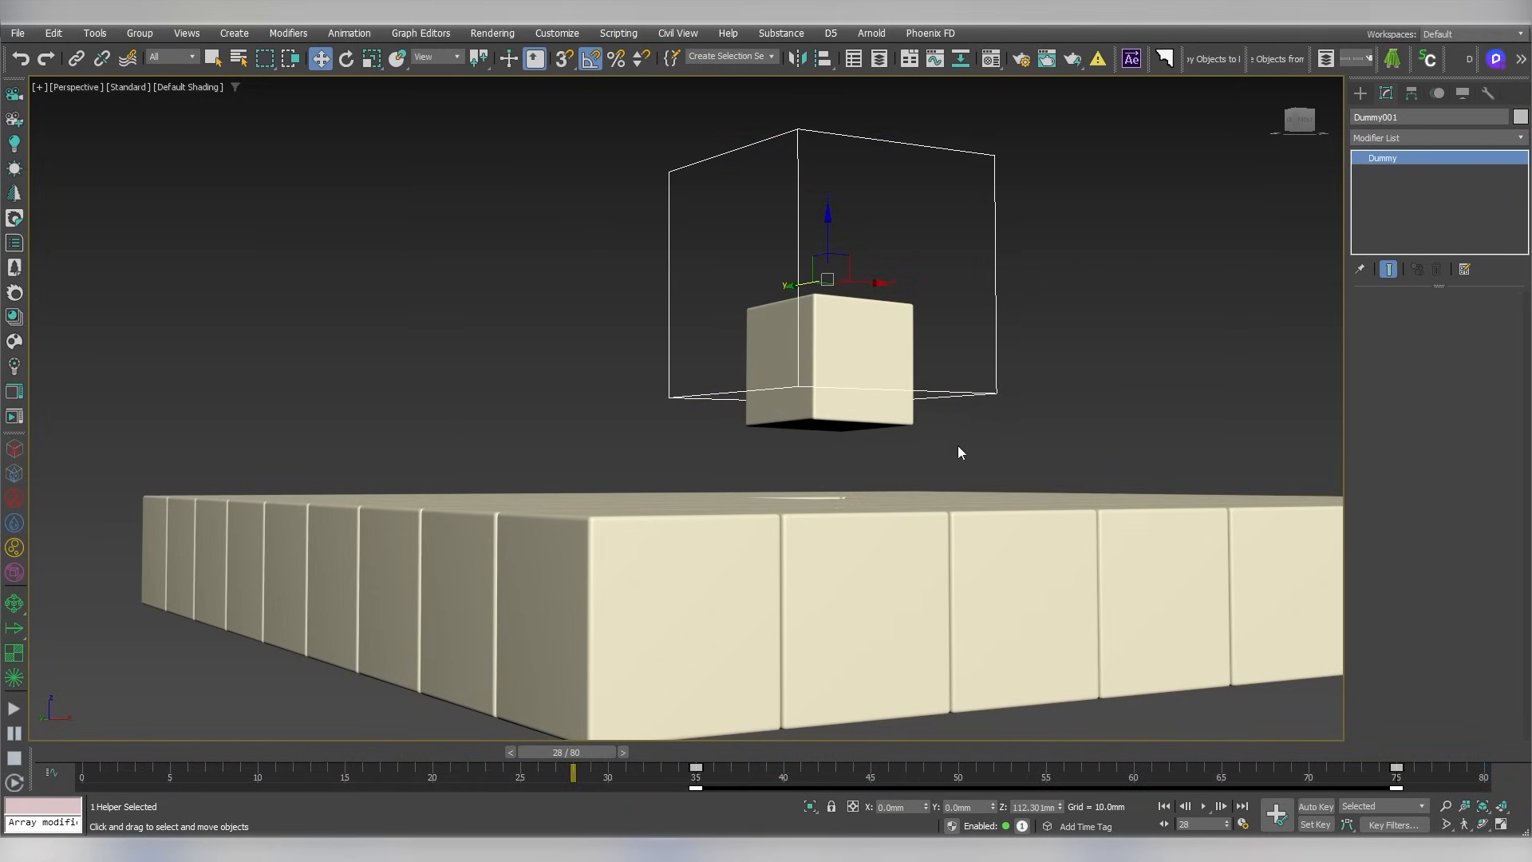
left_click(902, 415)
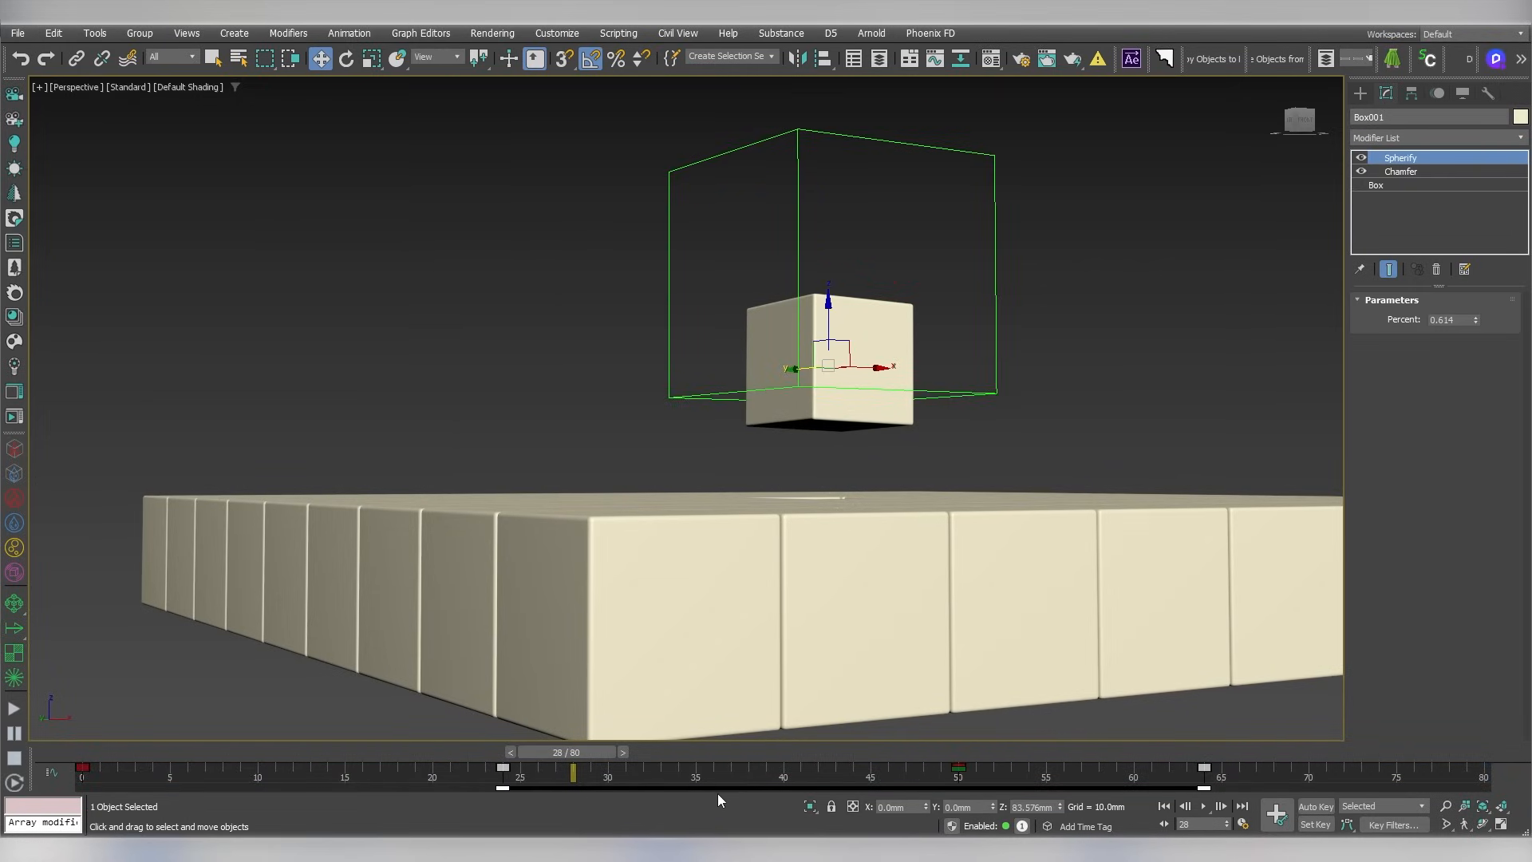
left_click_drag(717, 793, 826, 791)
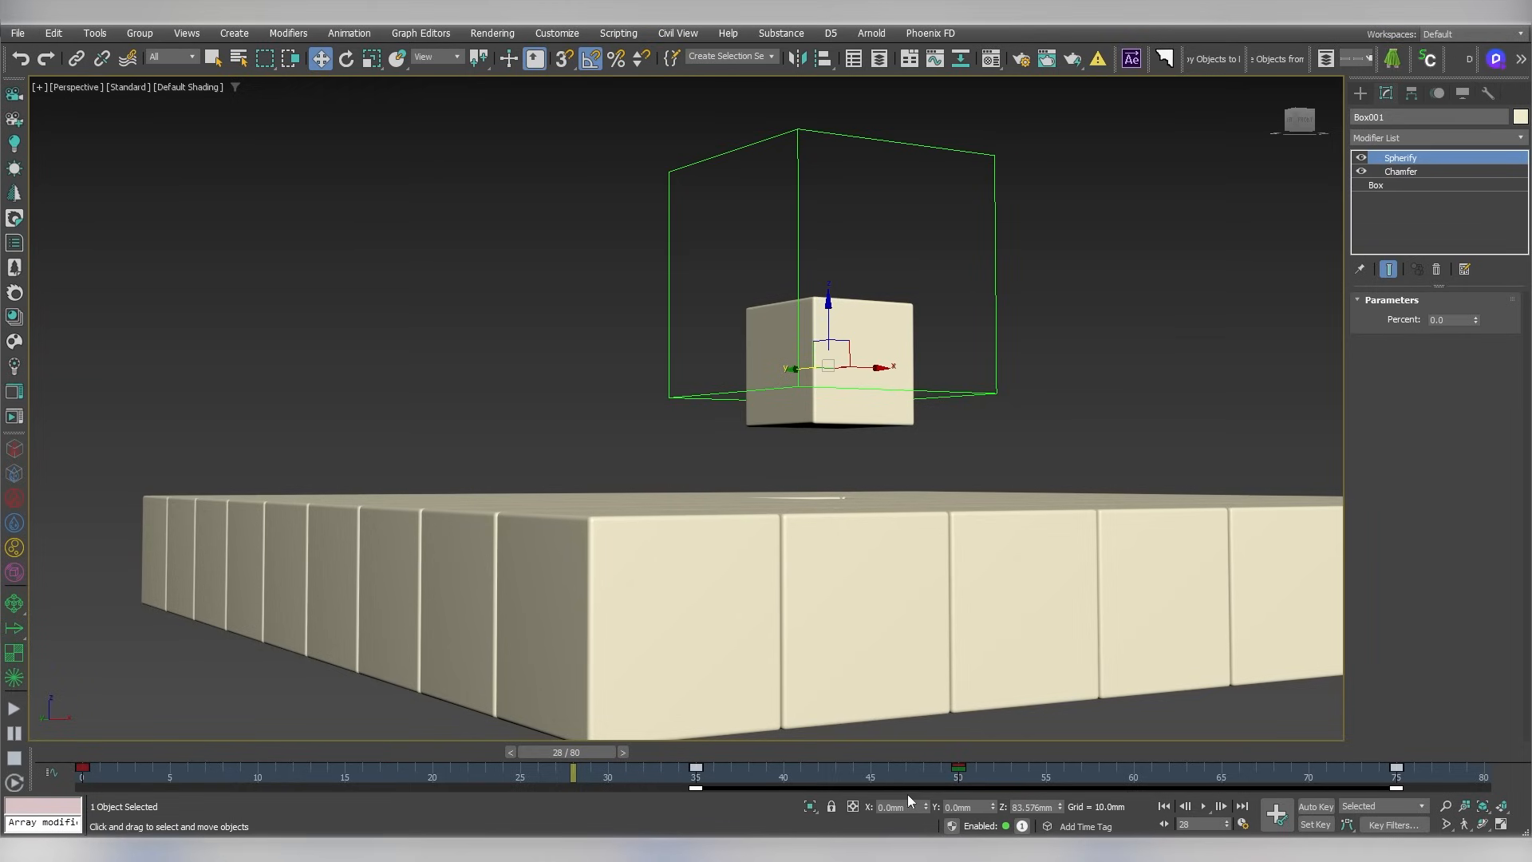
left_click(1203, 806)
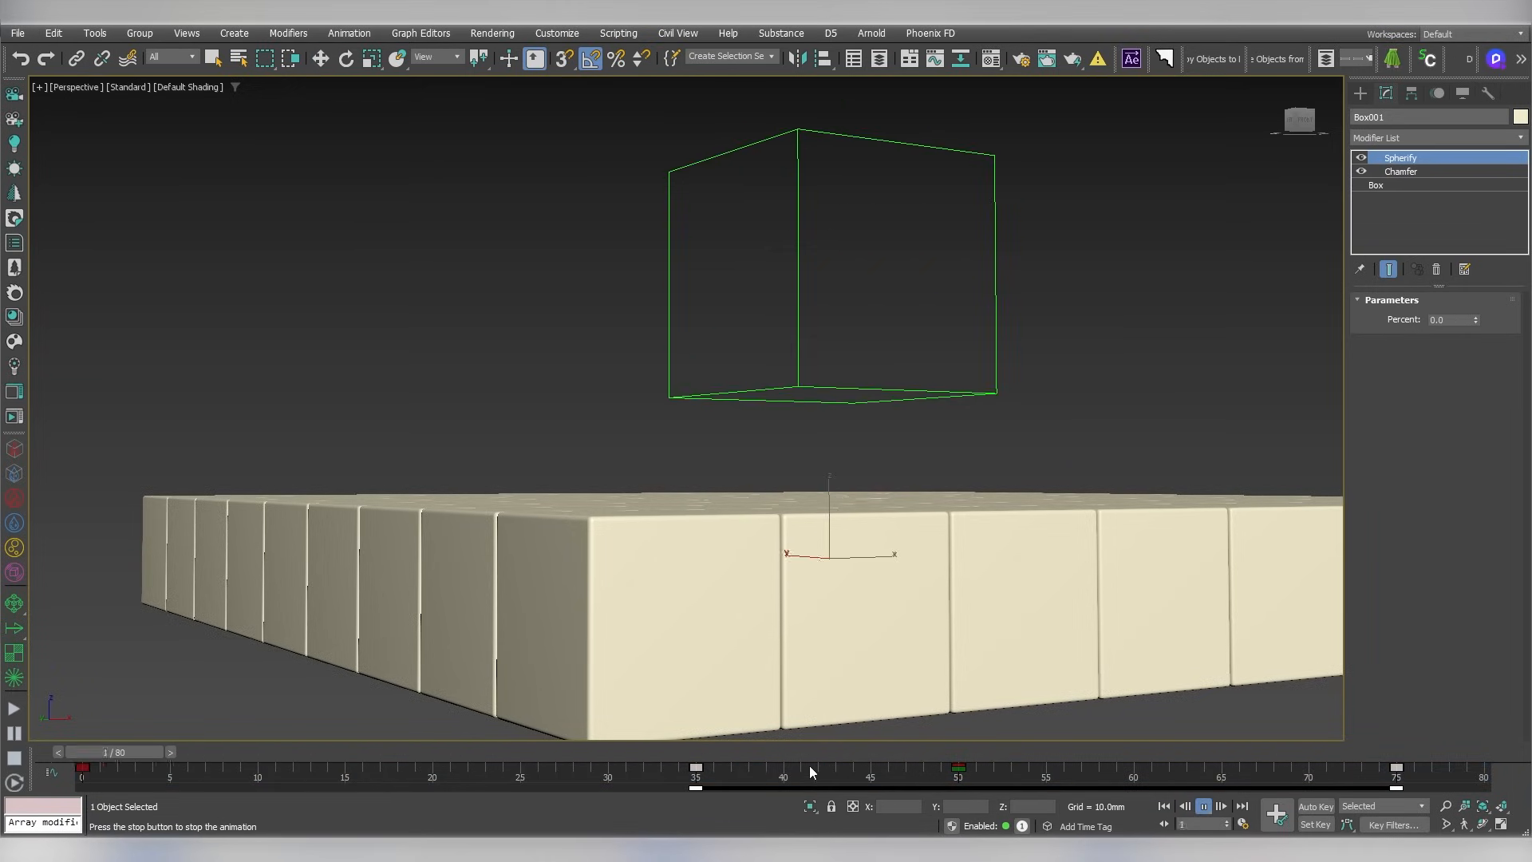
Delete the box's X, Y and Z rotation keys at frame 35 using the Curve Editor
left_click(704, 750)
left_click(697, 769)
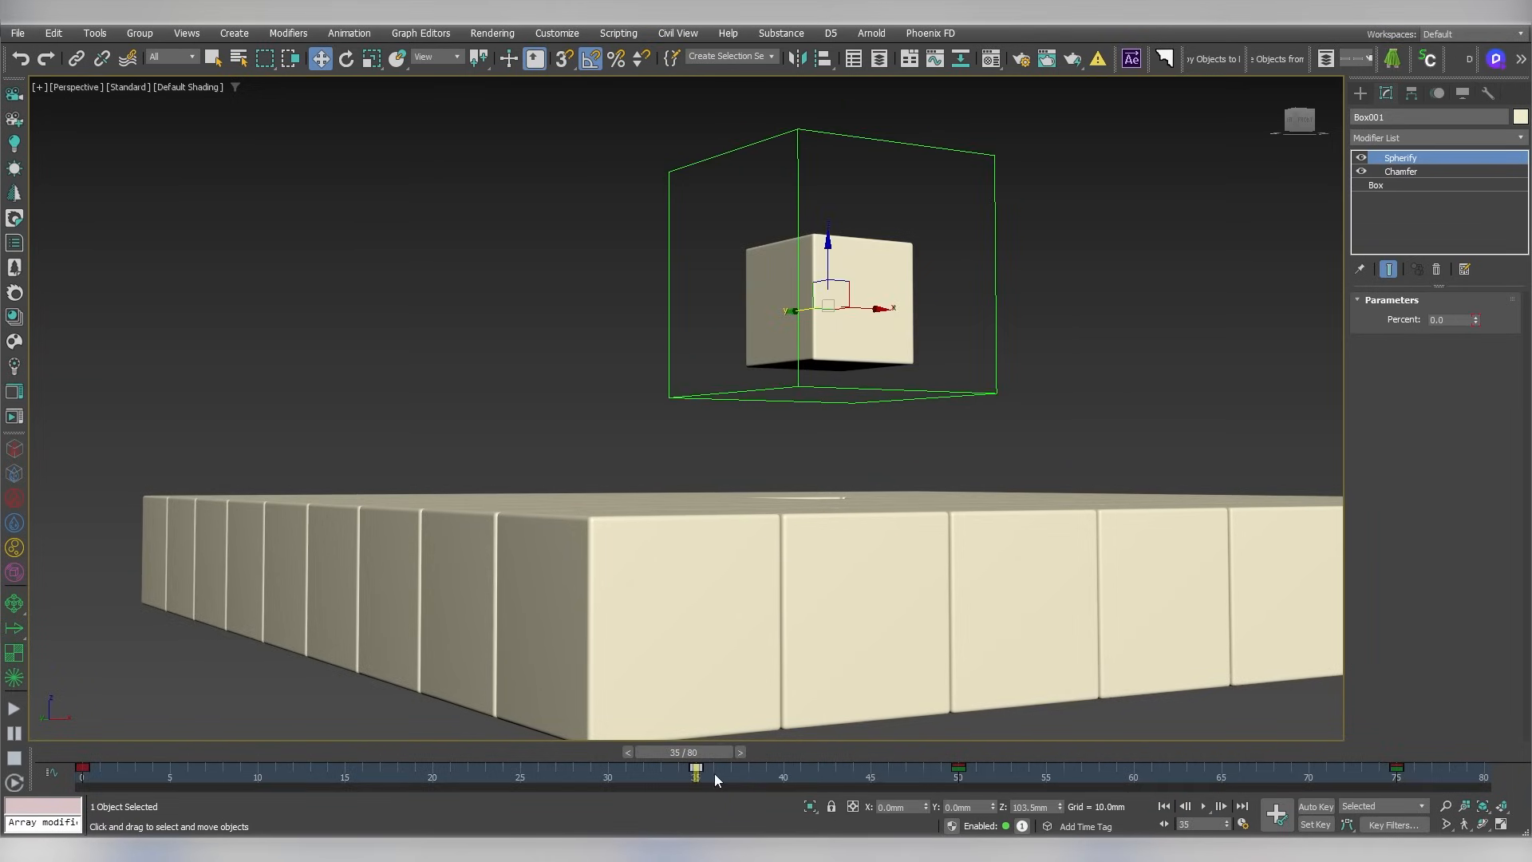
right_click(783, 390)
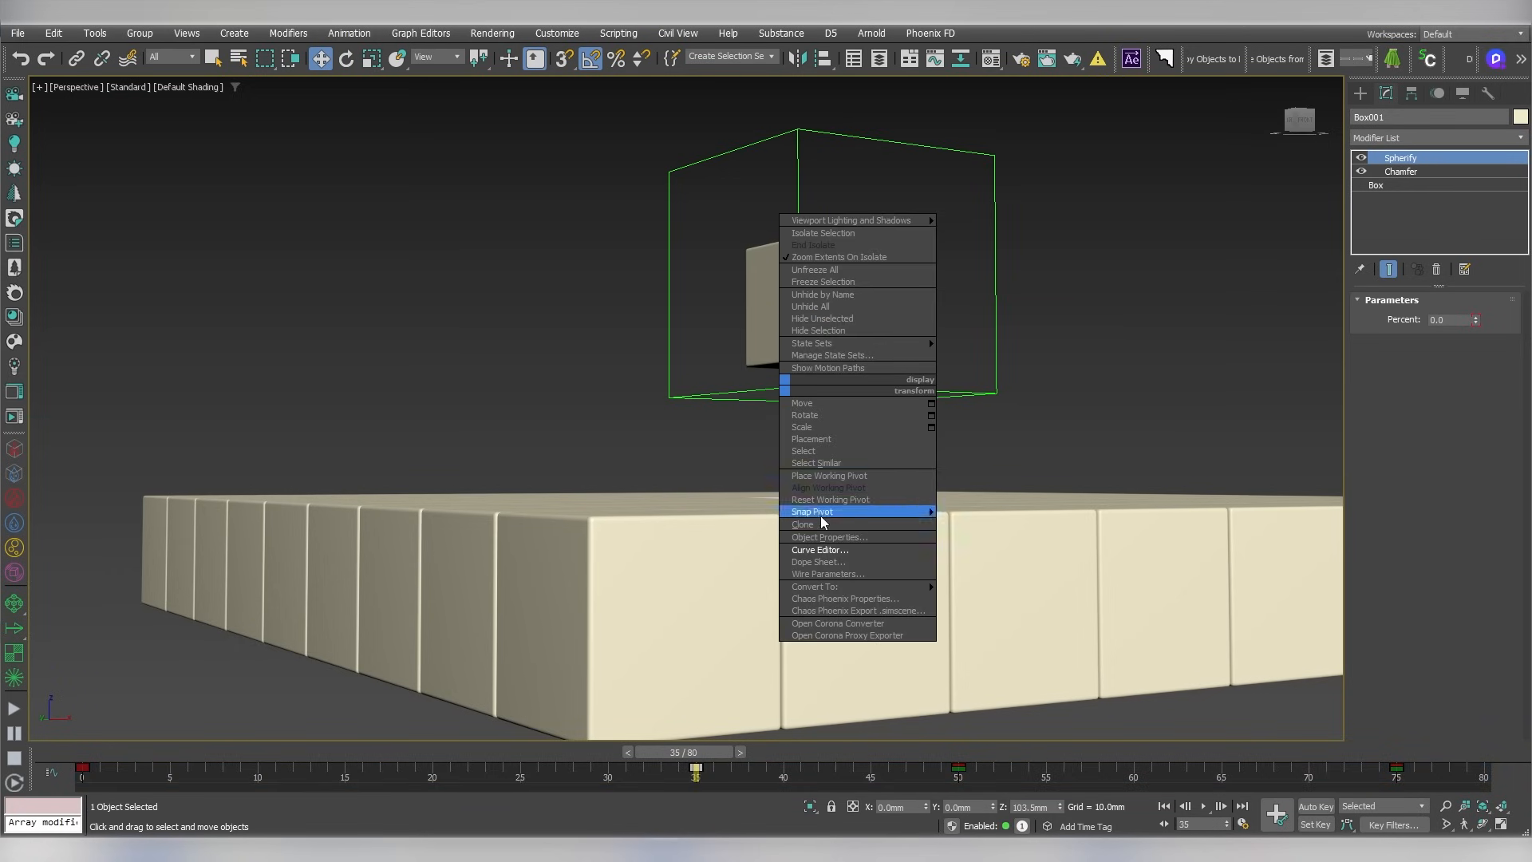
left_click(822, 549)
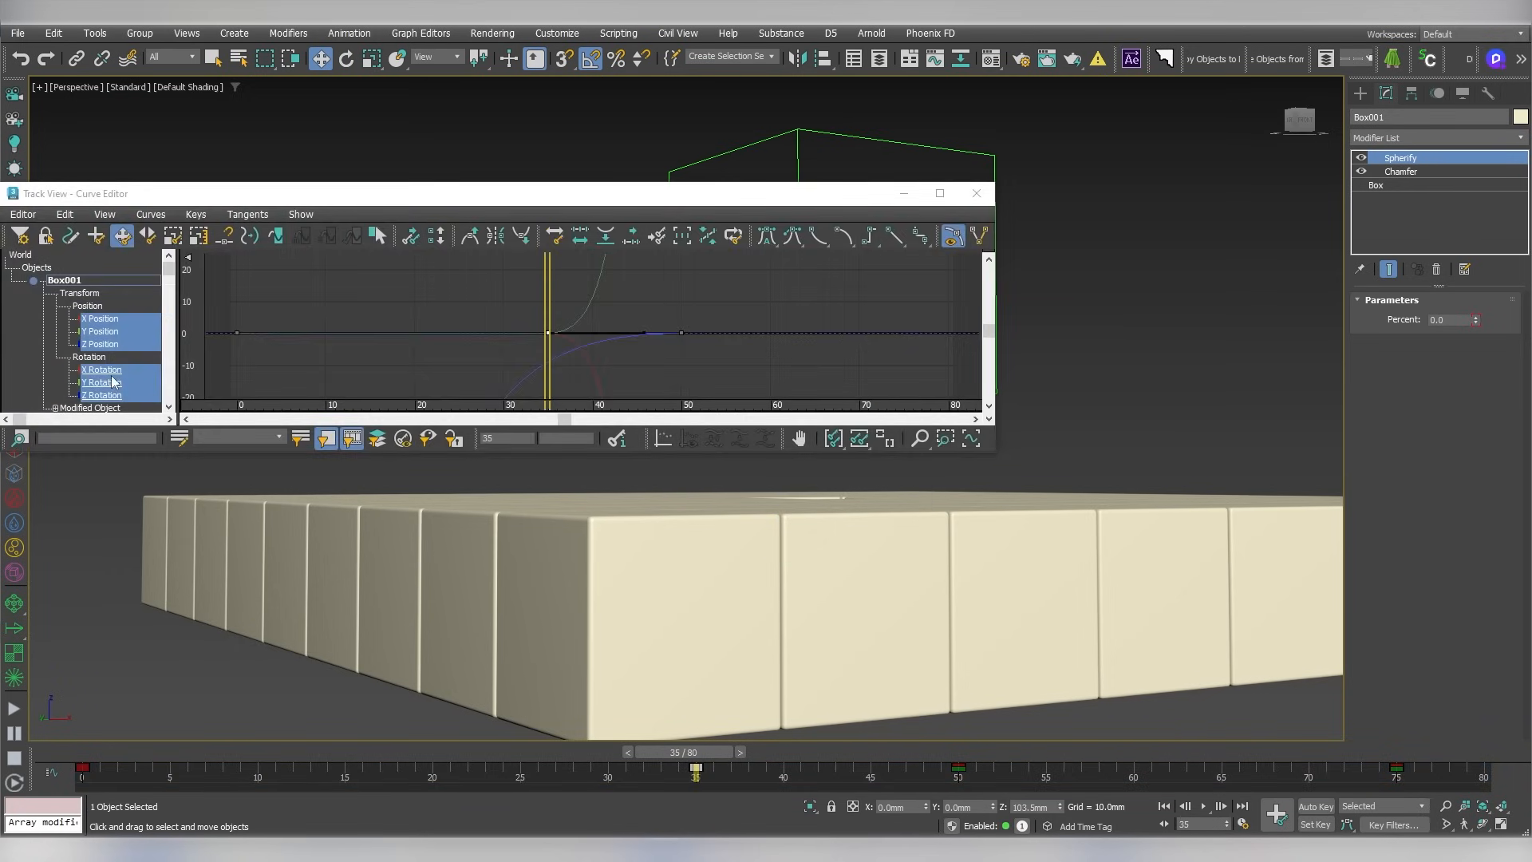
left_click(112, 375)
left_click(726, 772)
left_click(697, 770)
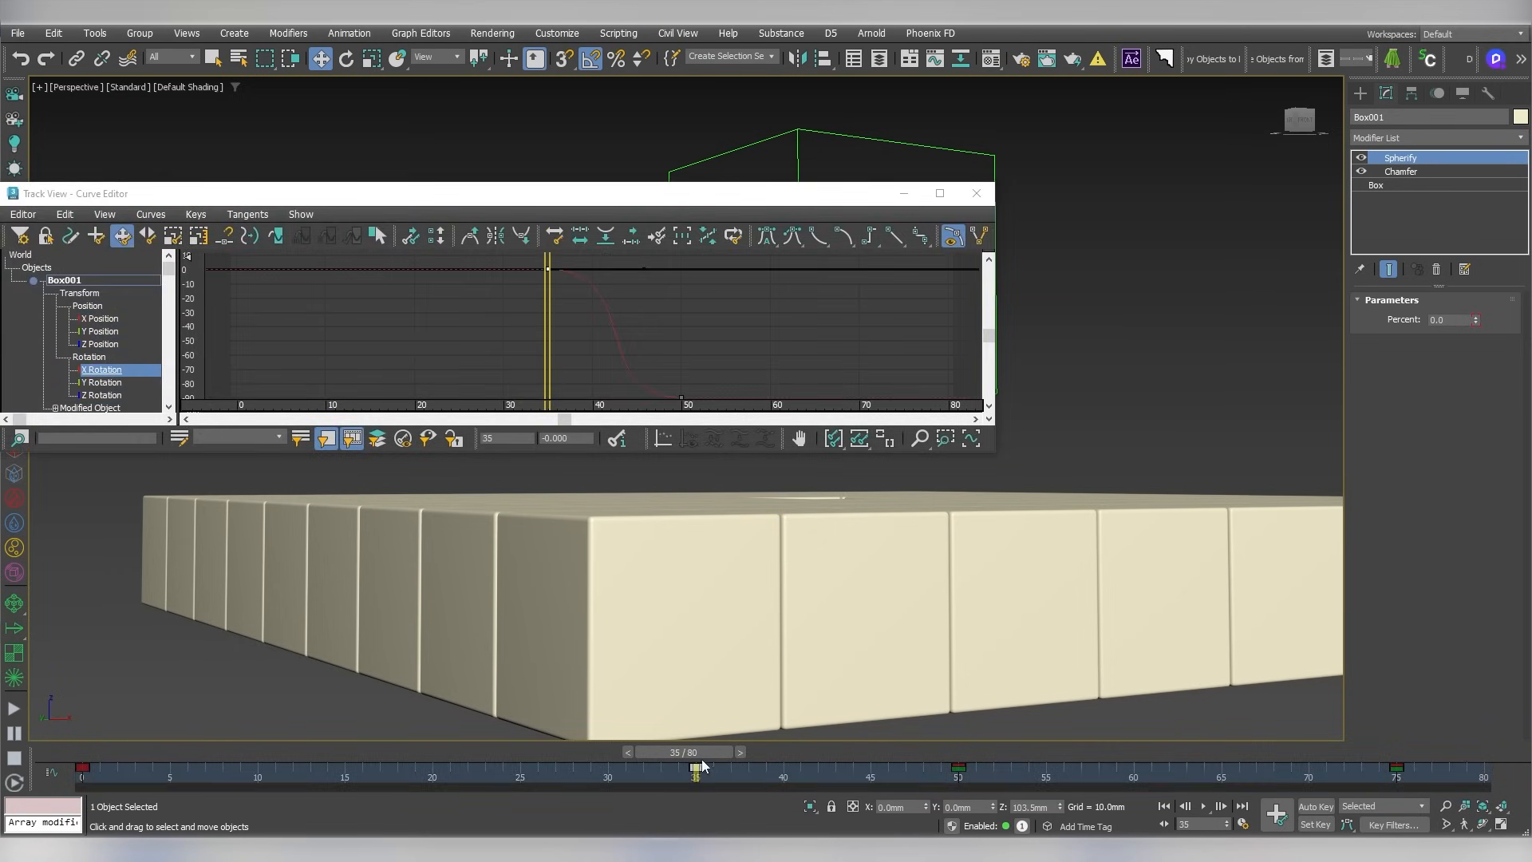
left_click(110, 396, "shift")
key("Delete")
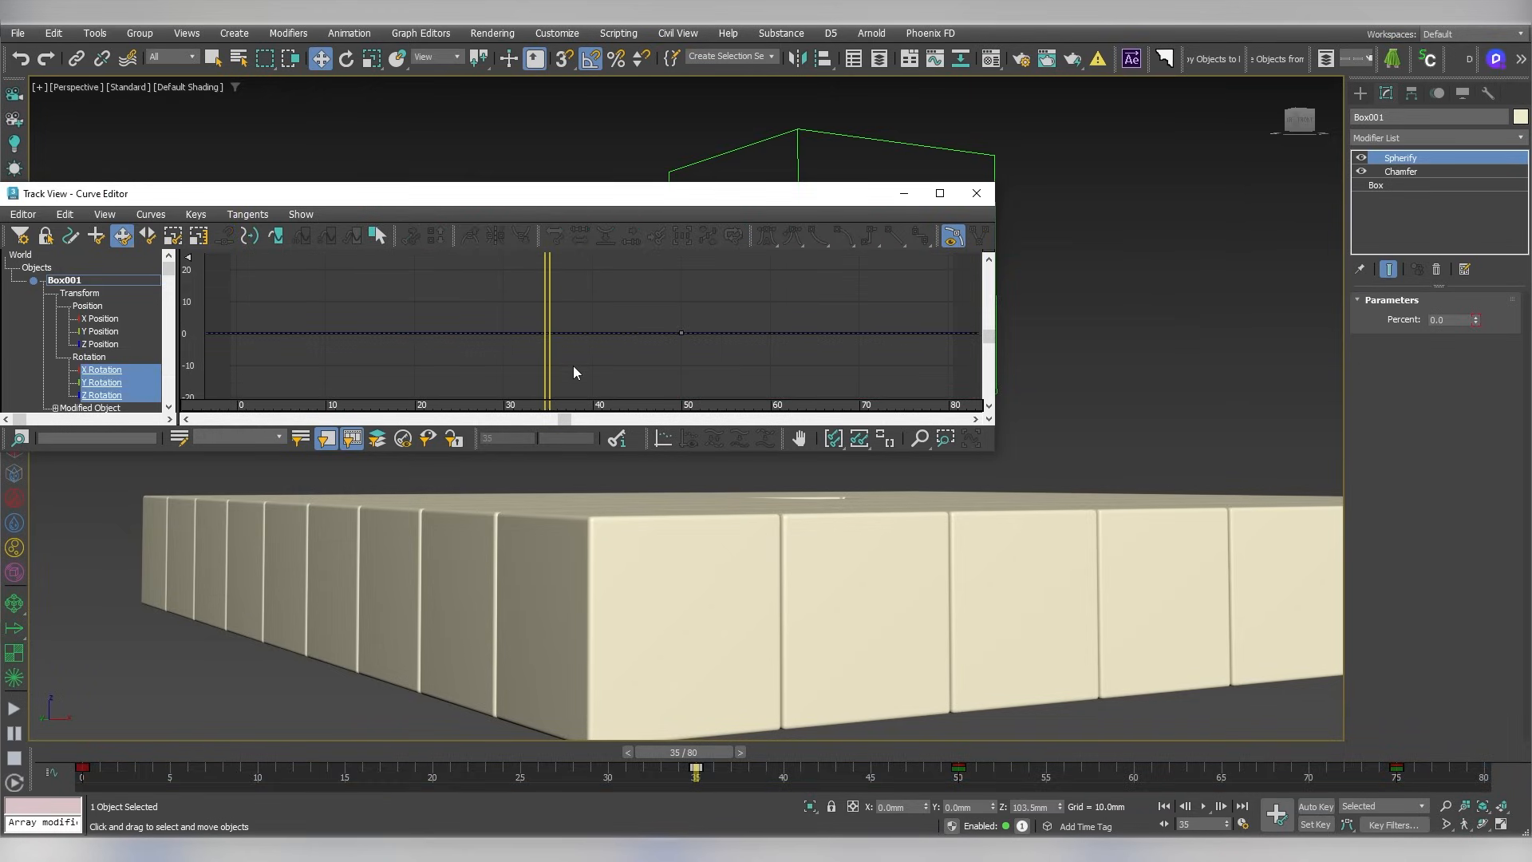
left_click(906, 193)
Replay the animation from the start, viewing the floor from a higher angle, and set a key for the box at frame 20
left_click(1165, 806)
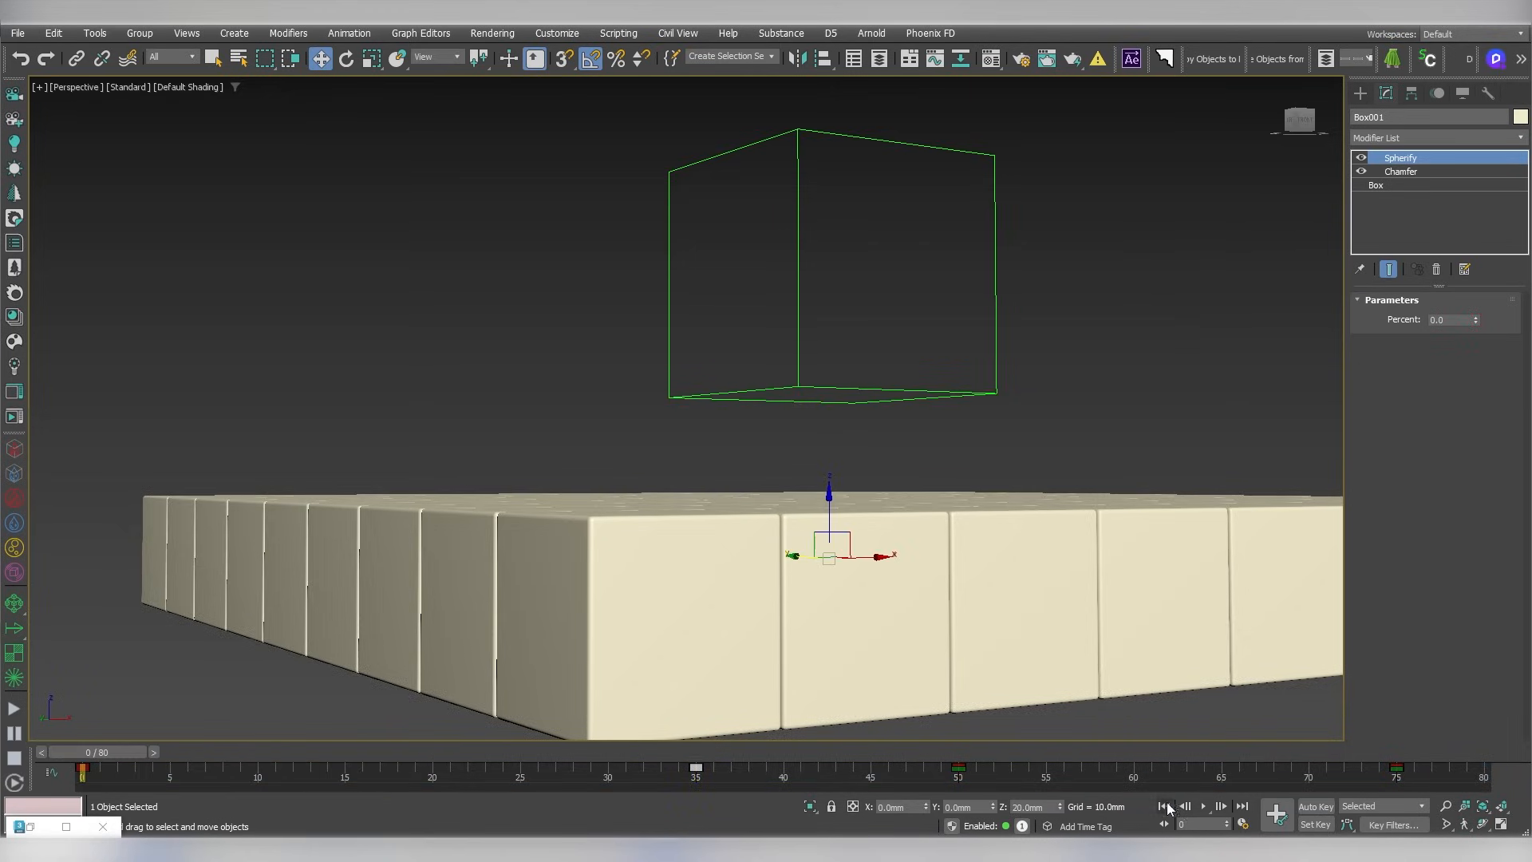
left_click(1203, 805)
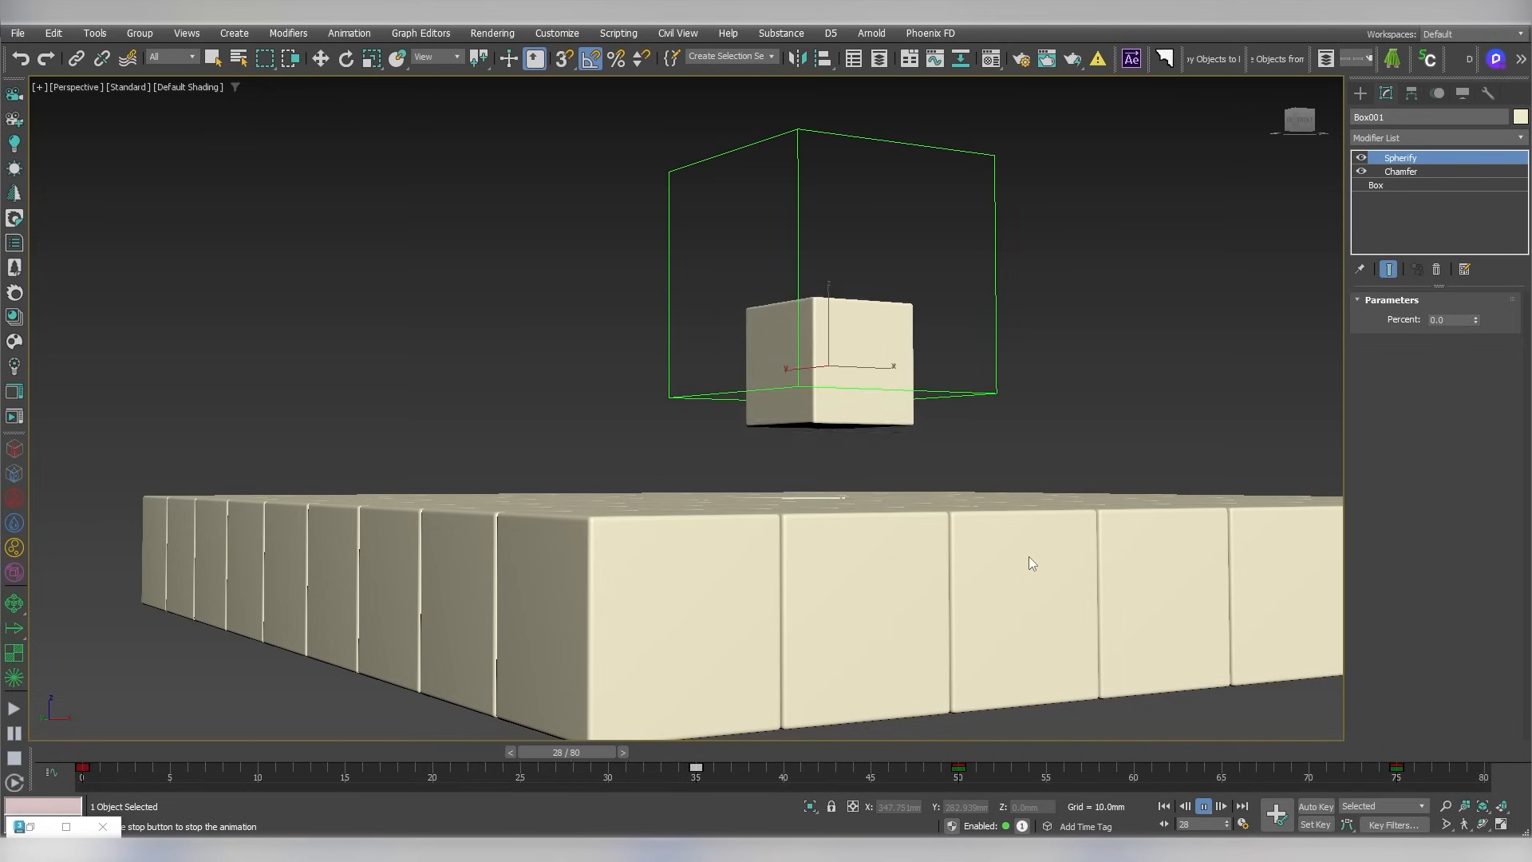
middle_click_drag(879, 399, 892, 421, "alt")
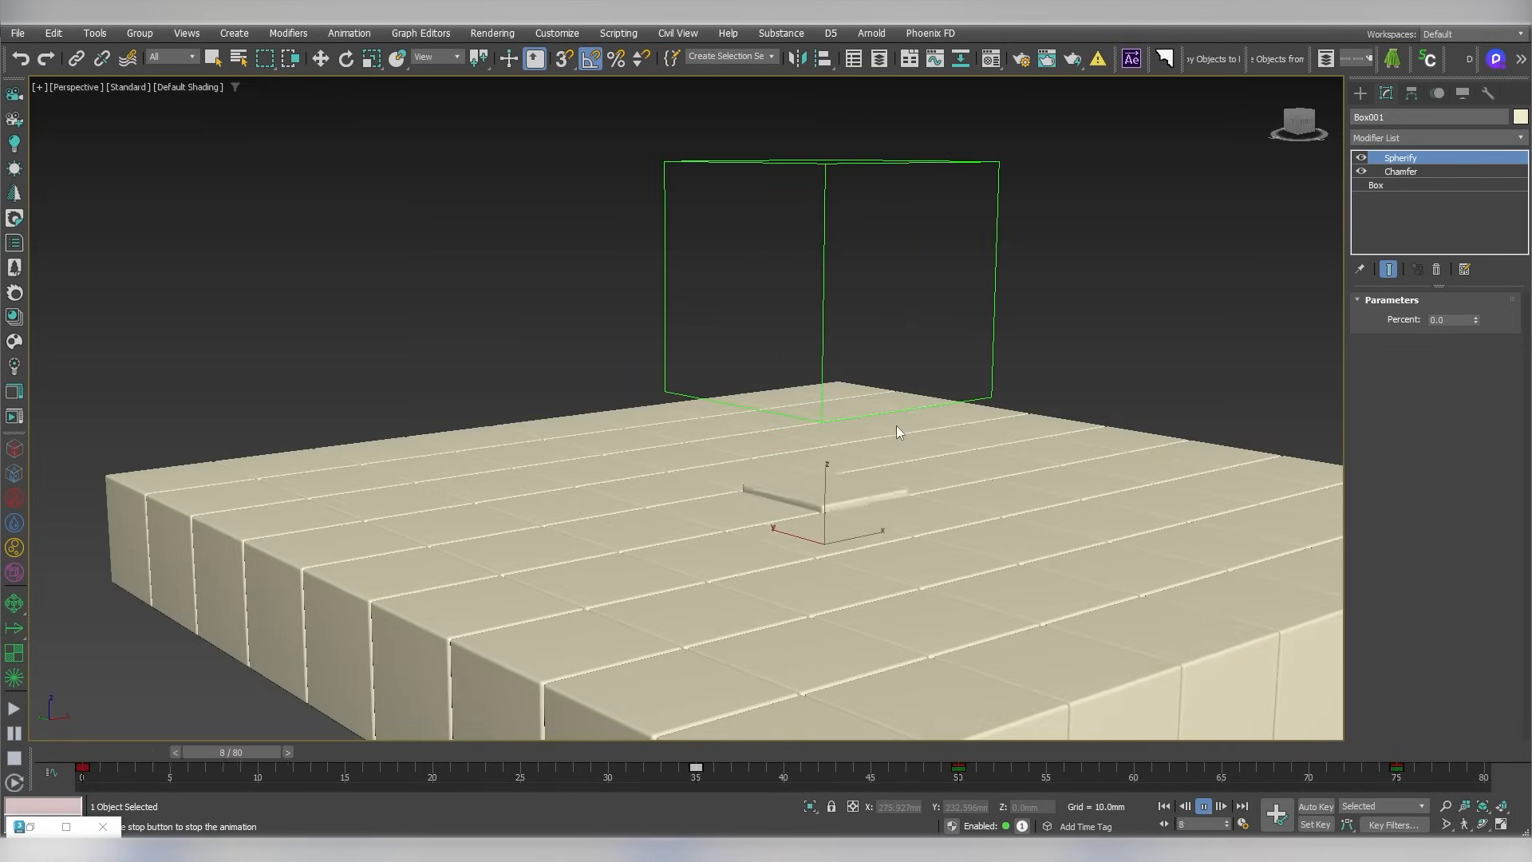
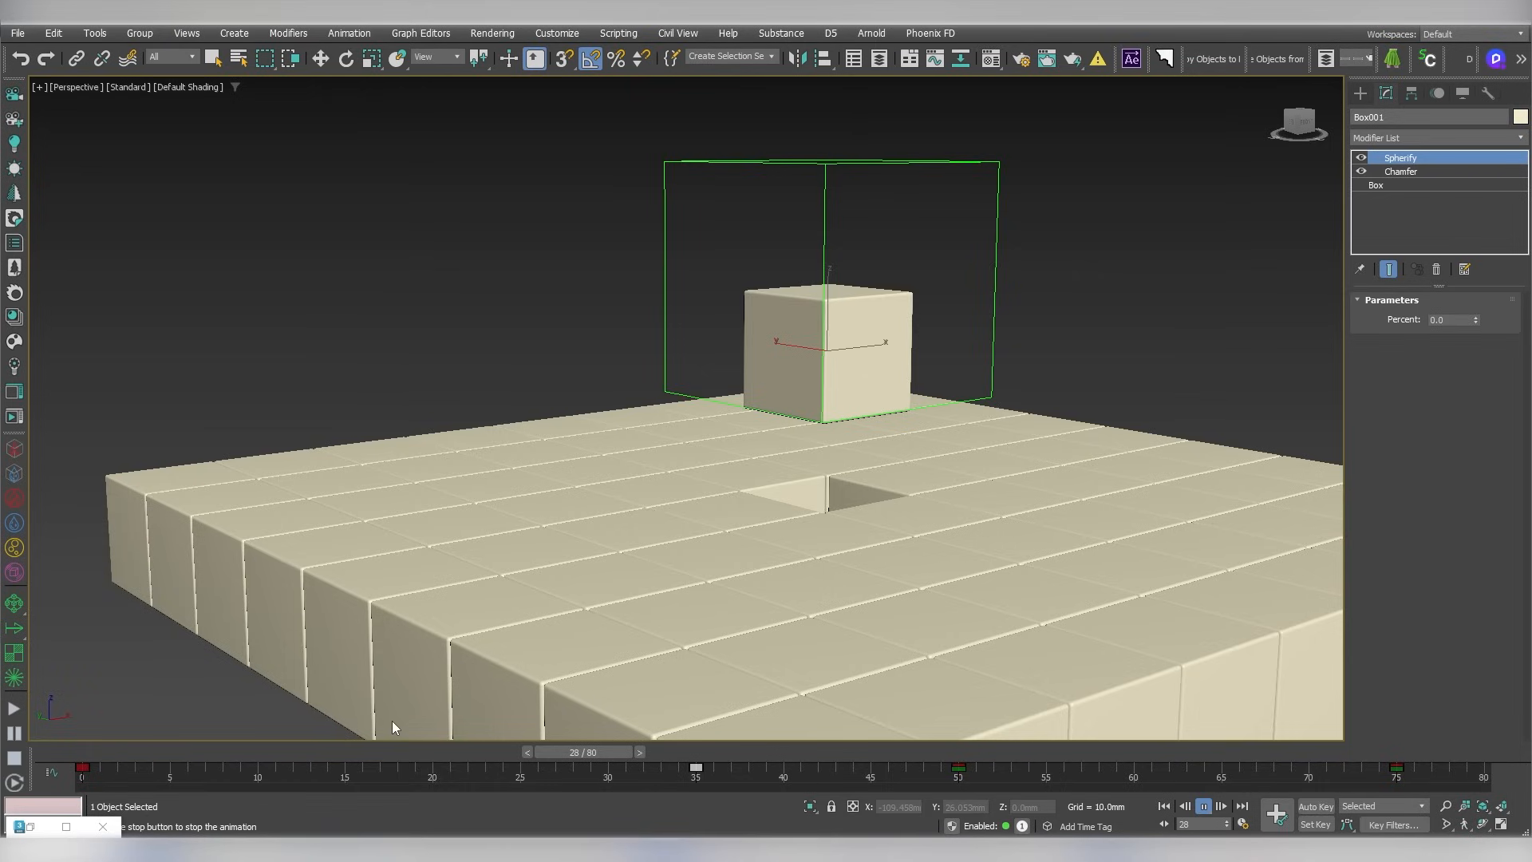
left_click_drag(96, 751, 455, 745)
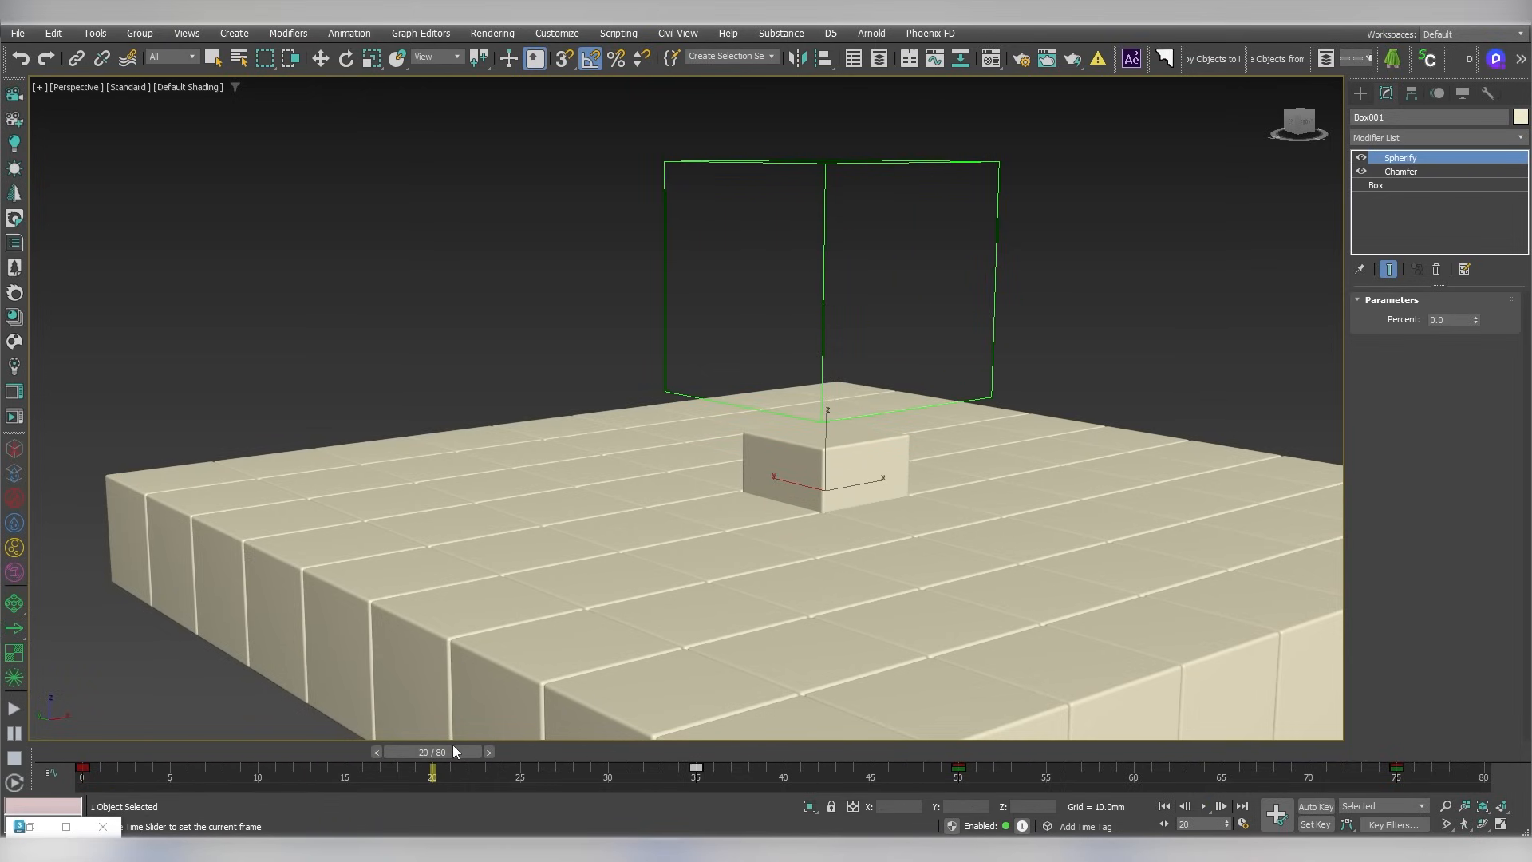
key("w")
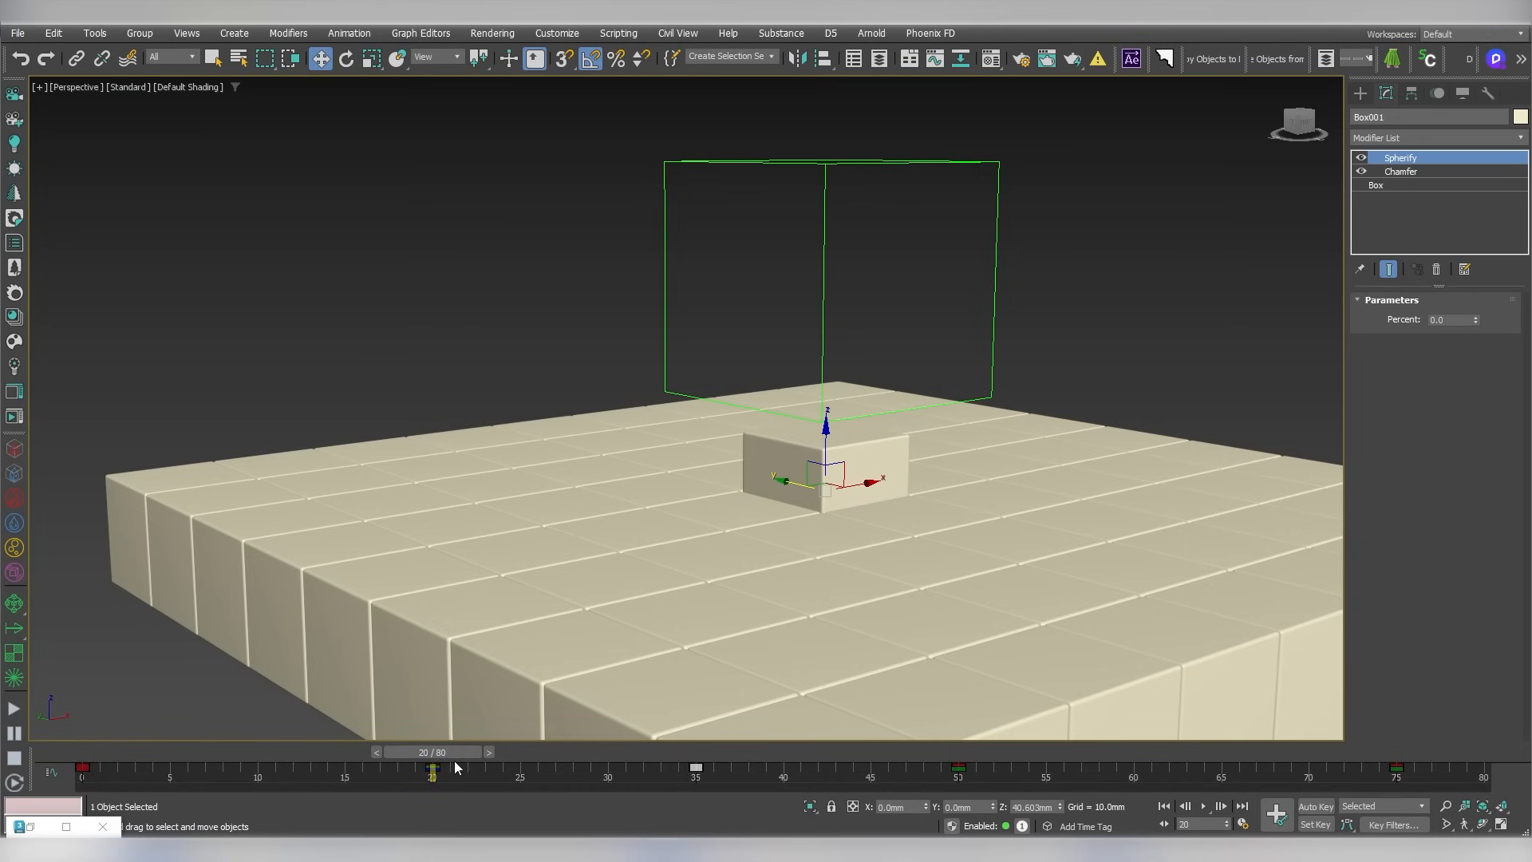
With Auto Key on, rotate the box about two local axes at frame 30 and move the resulting key to frame 50
left_click_drag(457, 752, 603, 758)
key("e")
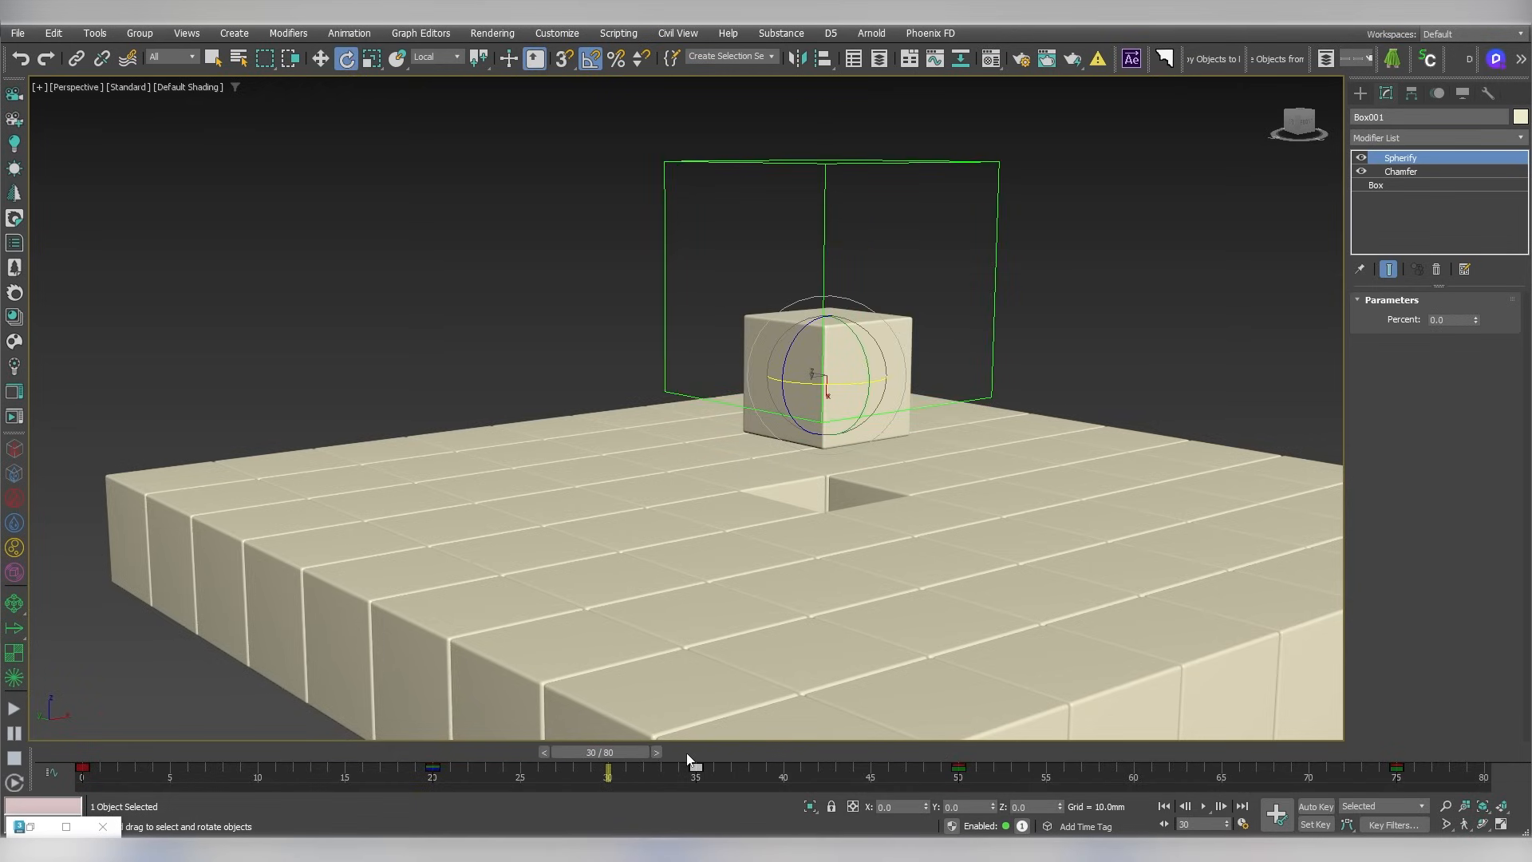
left_click(1311, 807)
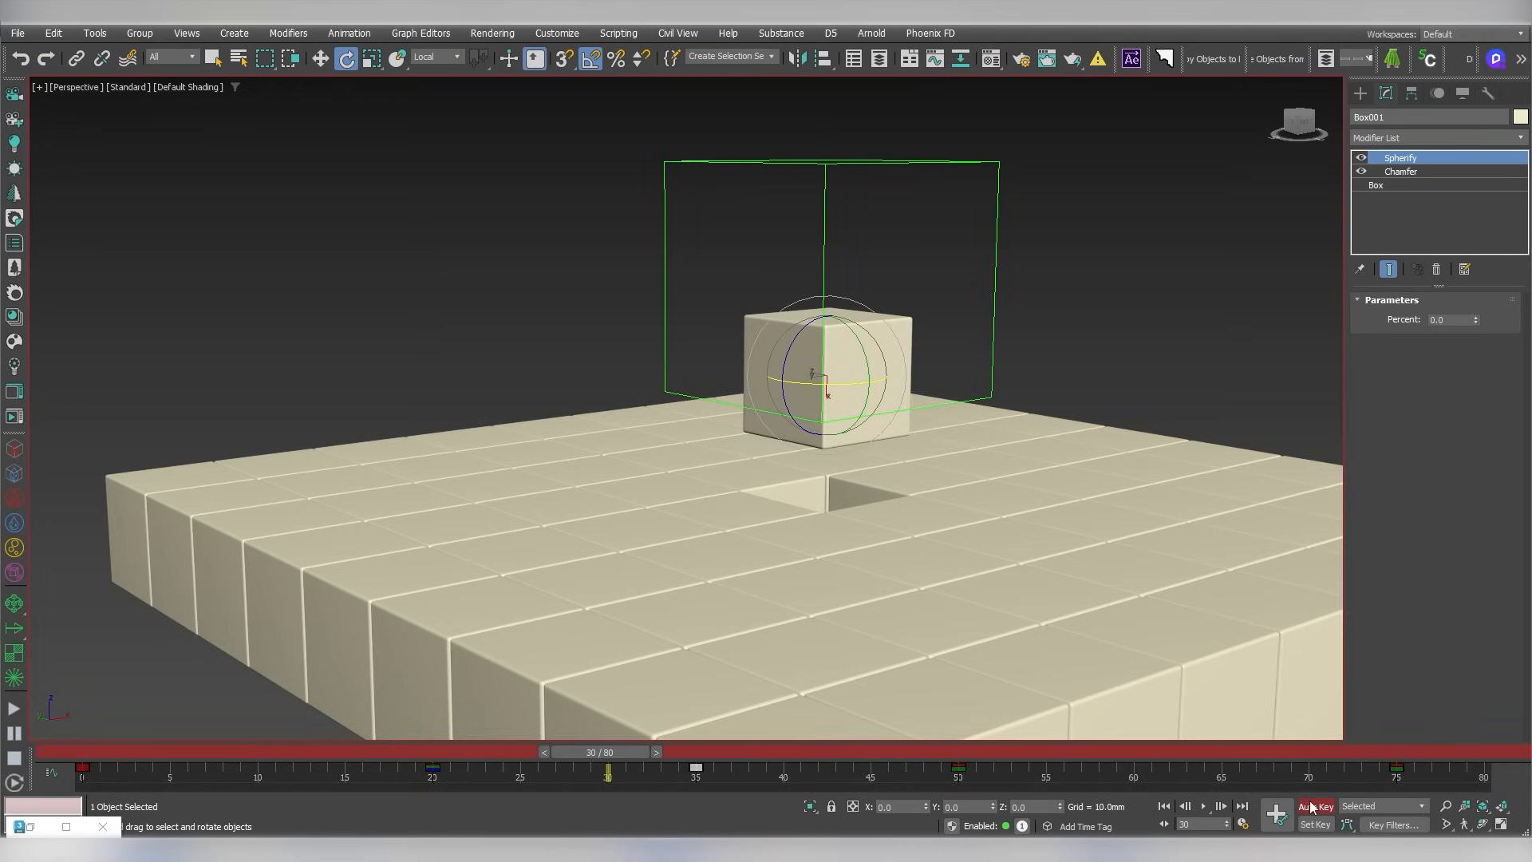
left_click_drag(862, 350, 869, 423)
left_click_drag(787, 361, 850, 306)
mouse_move(623, 750)
left_mouse_down()
mouse_move(539, 751)
mouse_move(642, 746)
mouse_move(519, 752)
mouse_move(675, 778)
mouse_move(963, 782)
left_mouse_up()
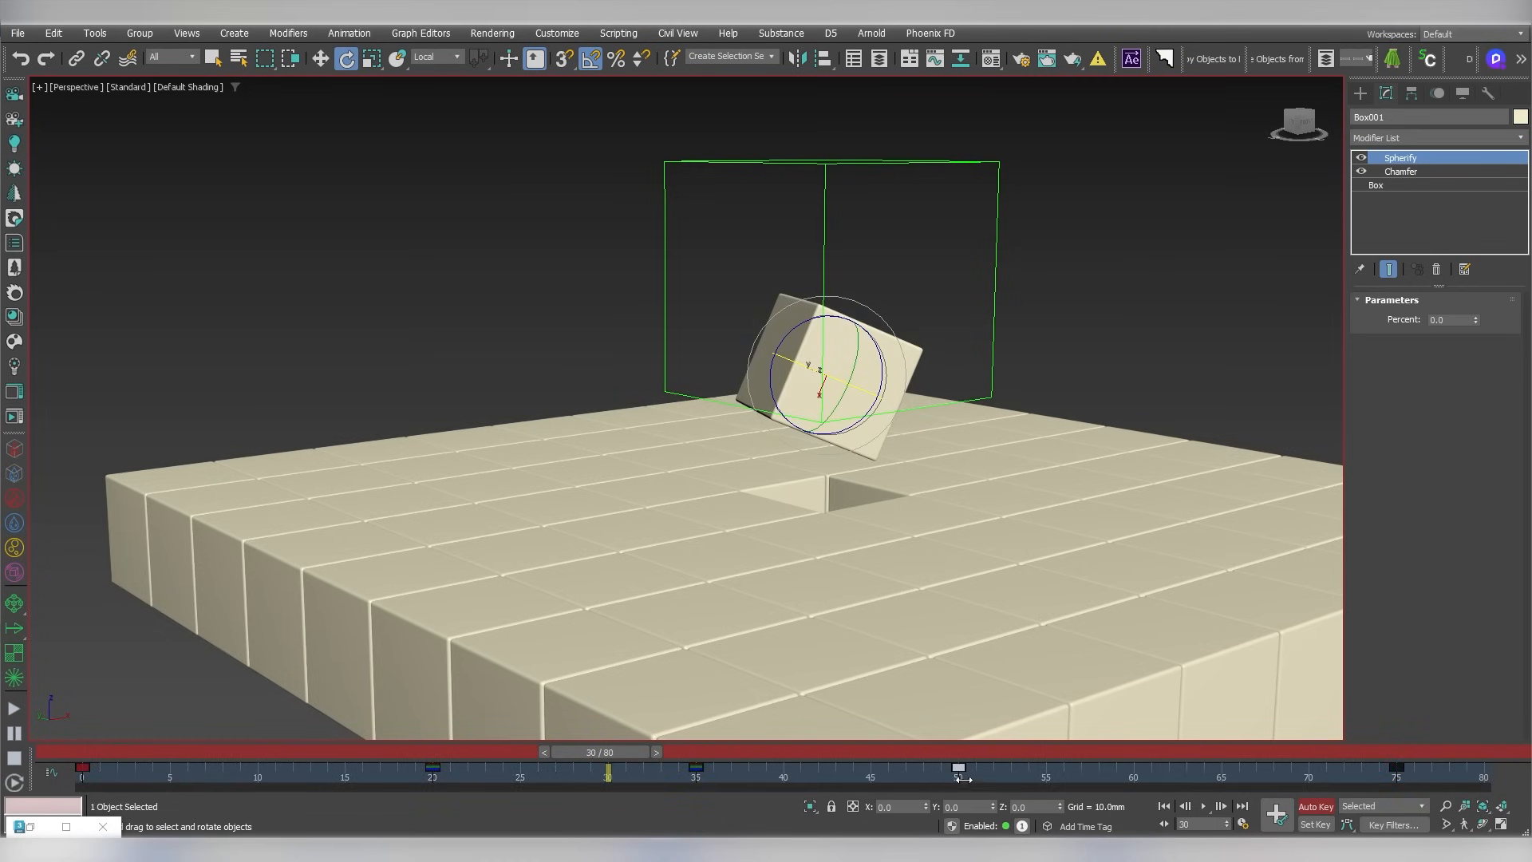
Lengthen the tangent handles of the box's keys at frame 50 in the Curve Editor and replay the animation from frame 0
left_click_drag(598, 750, 893, 789)
key("e")
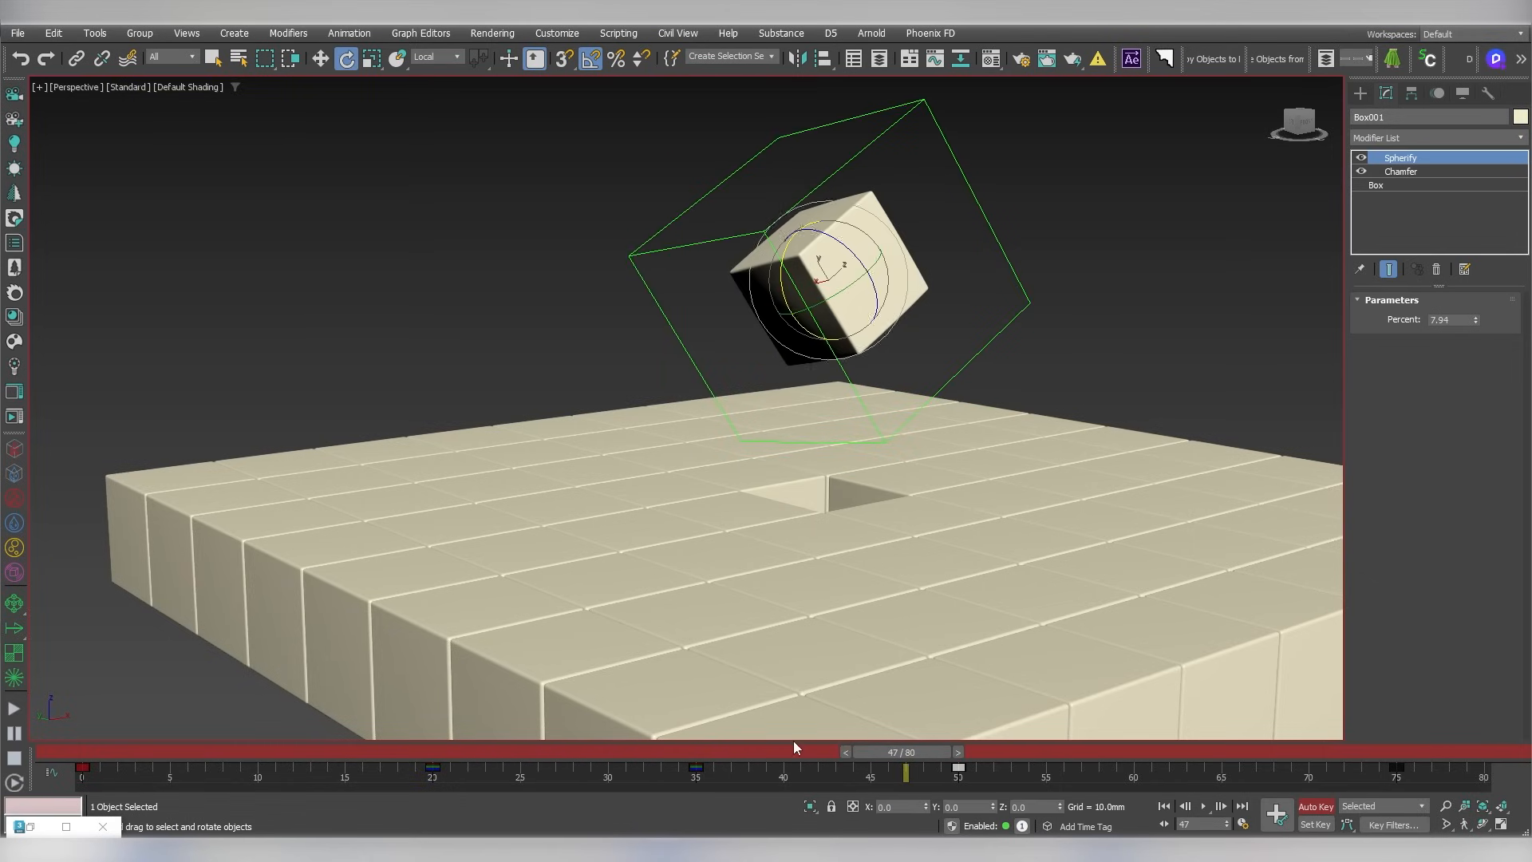
right_click(613, 441)
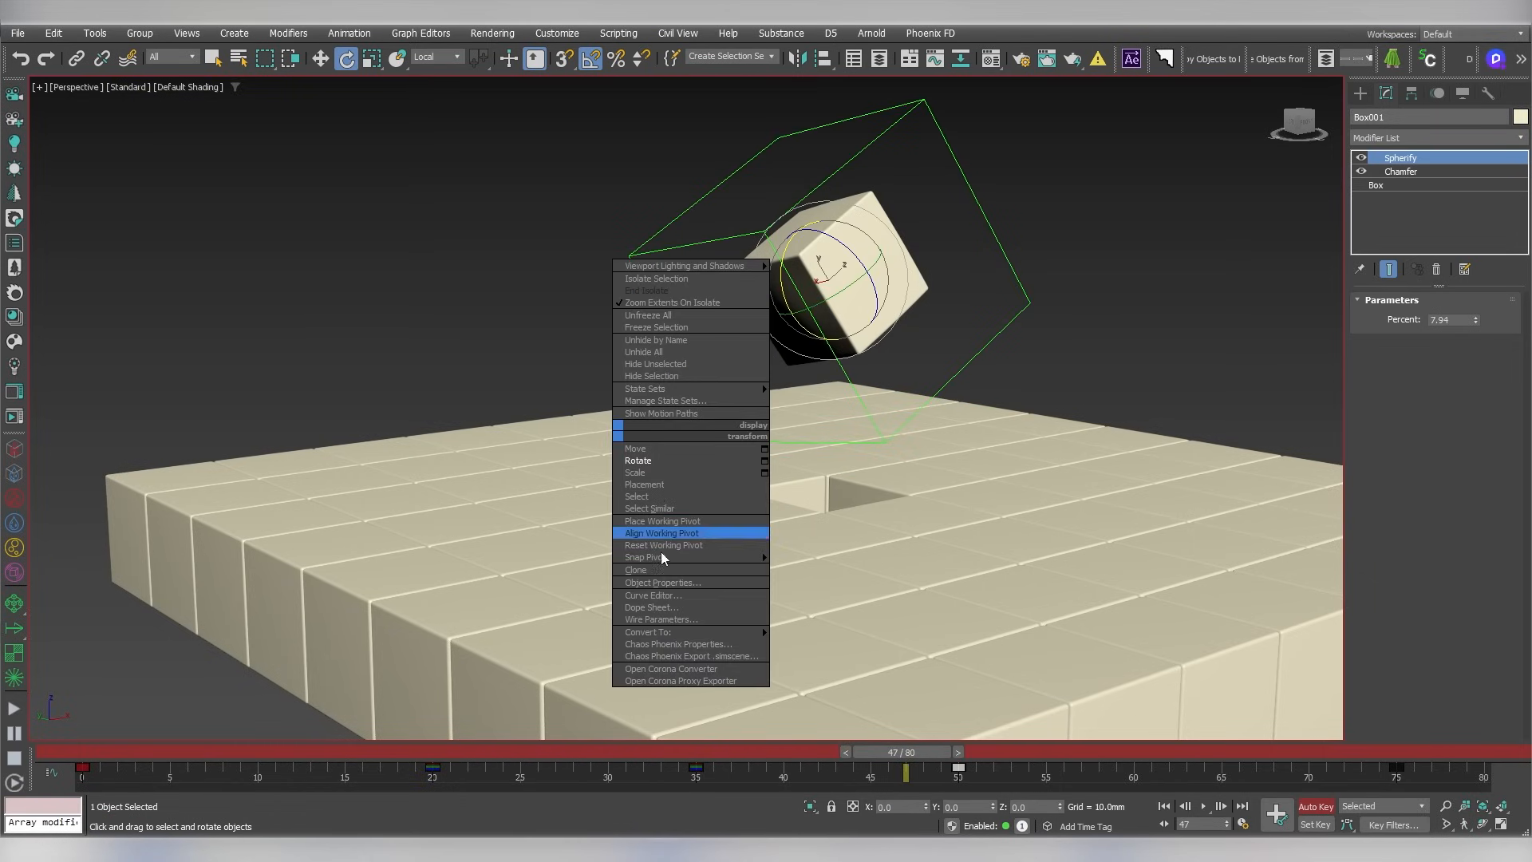
left_click(654, 599)
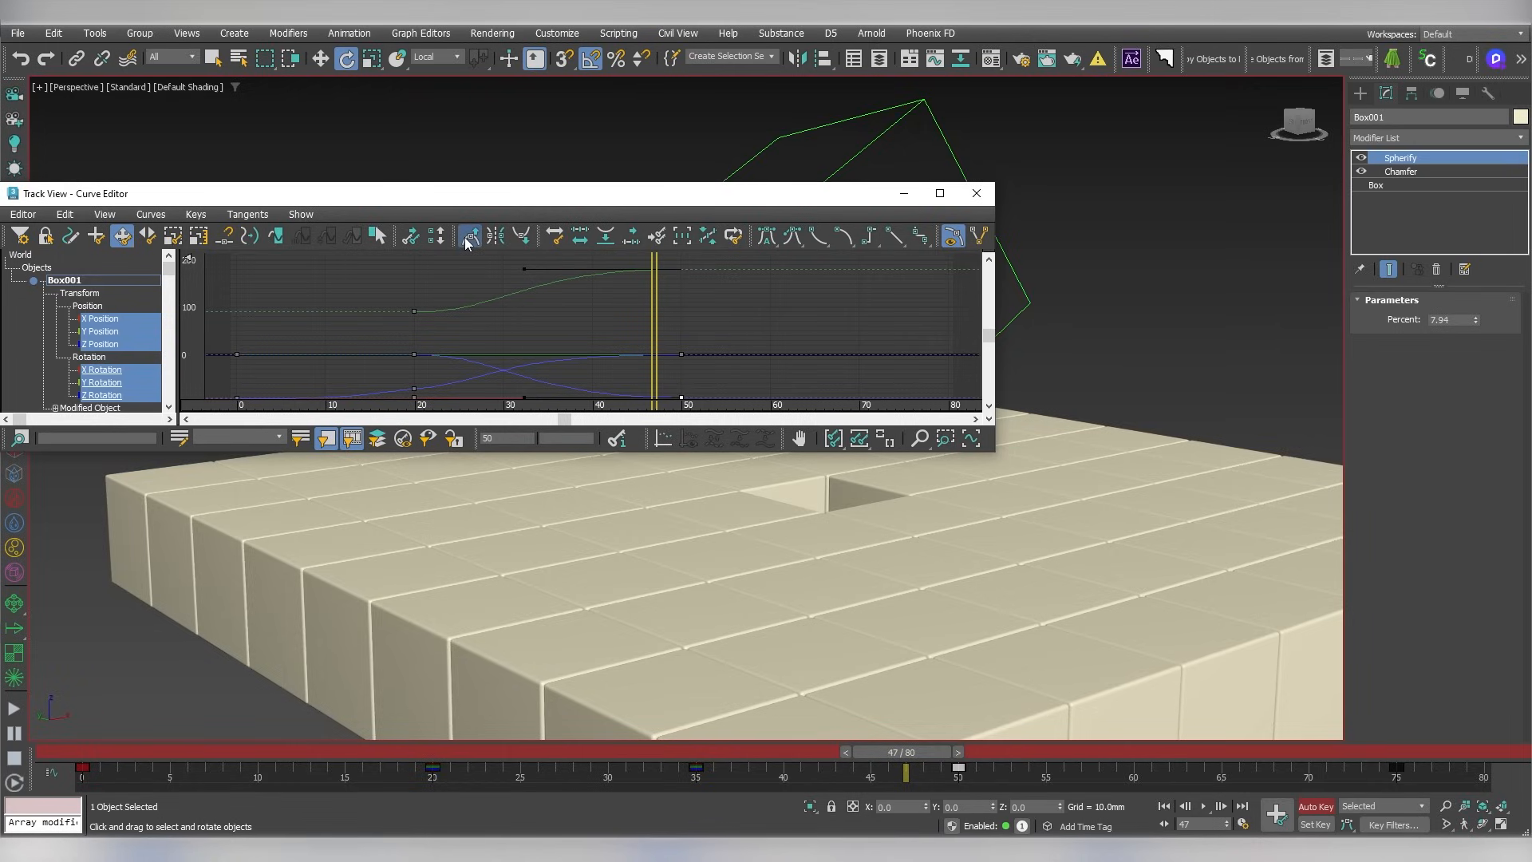
left_click(903, 193)
left_click_drag(892, 754, 88, 753)
left_click(1206, 807)
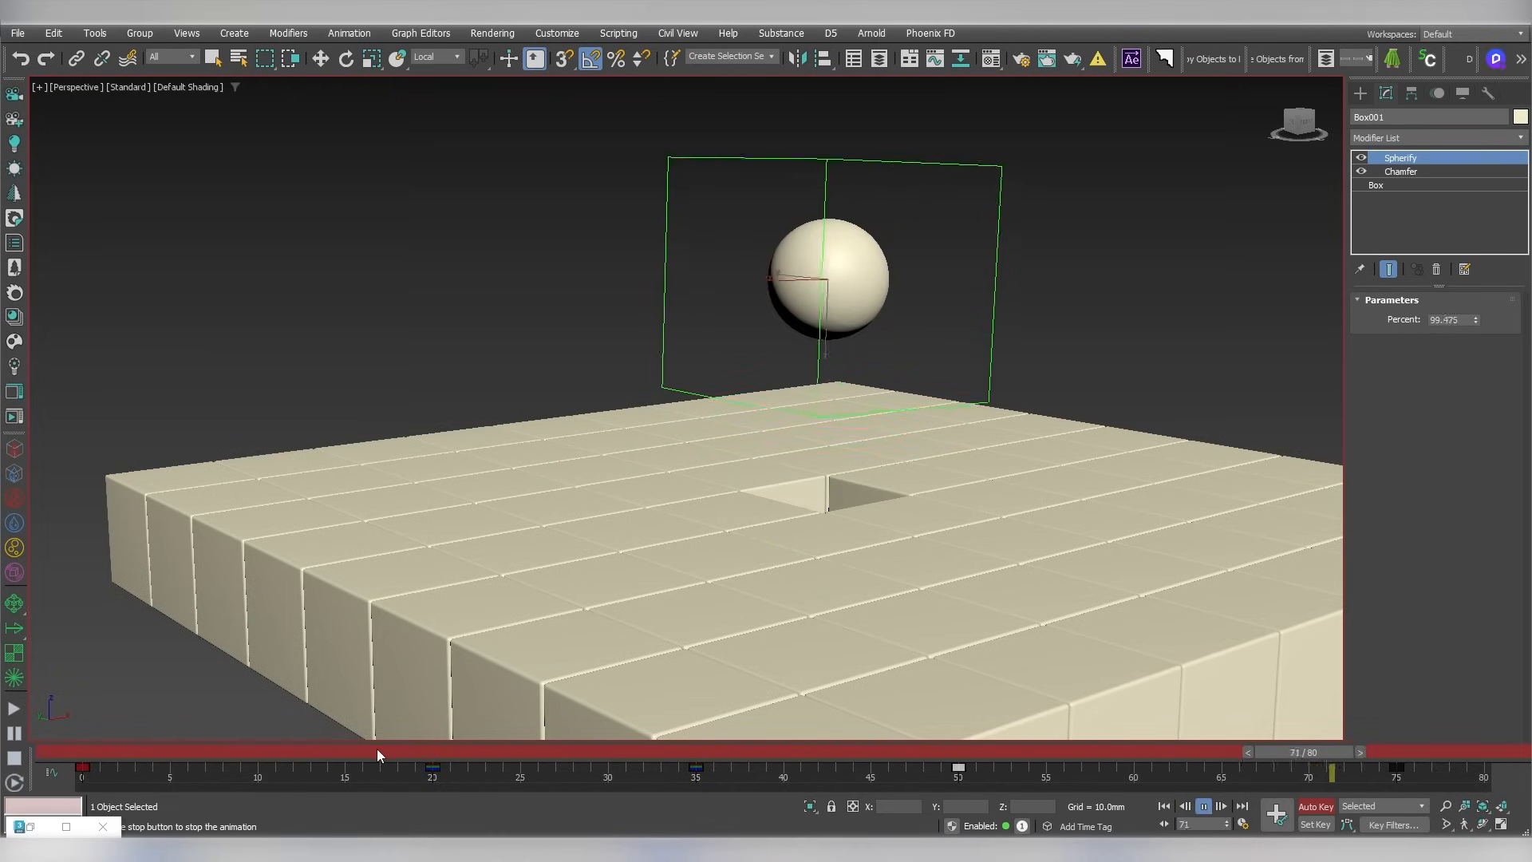
Lengthen the tangent handles of the box's keys at frame 20 for a softer start and replay the animation
left_click_drag(377, 748, 481, 754)
key("e")
left_click(30, 827)
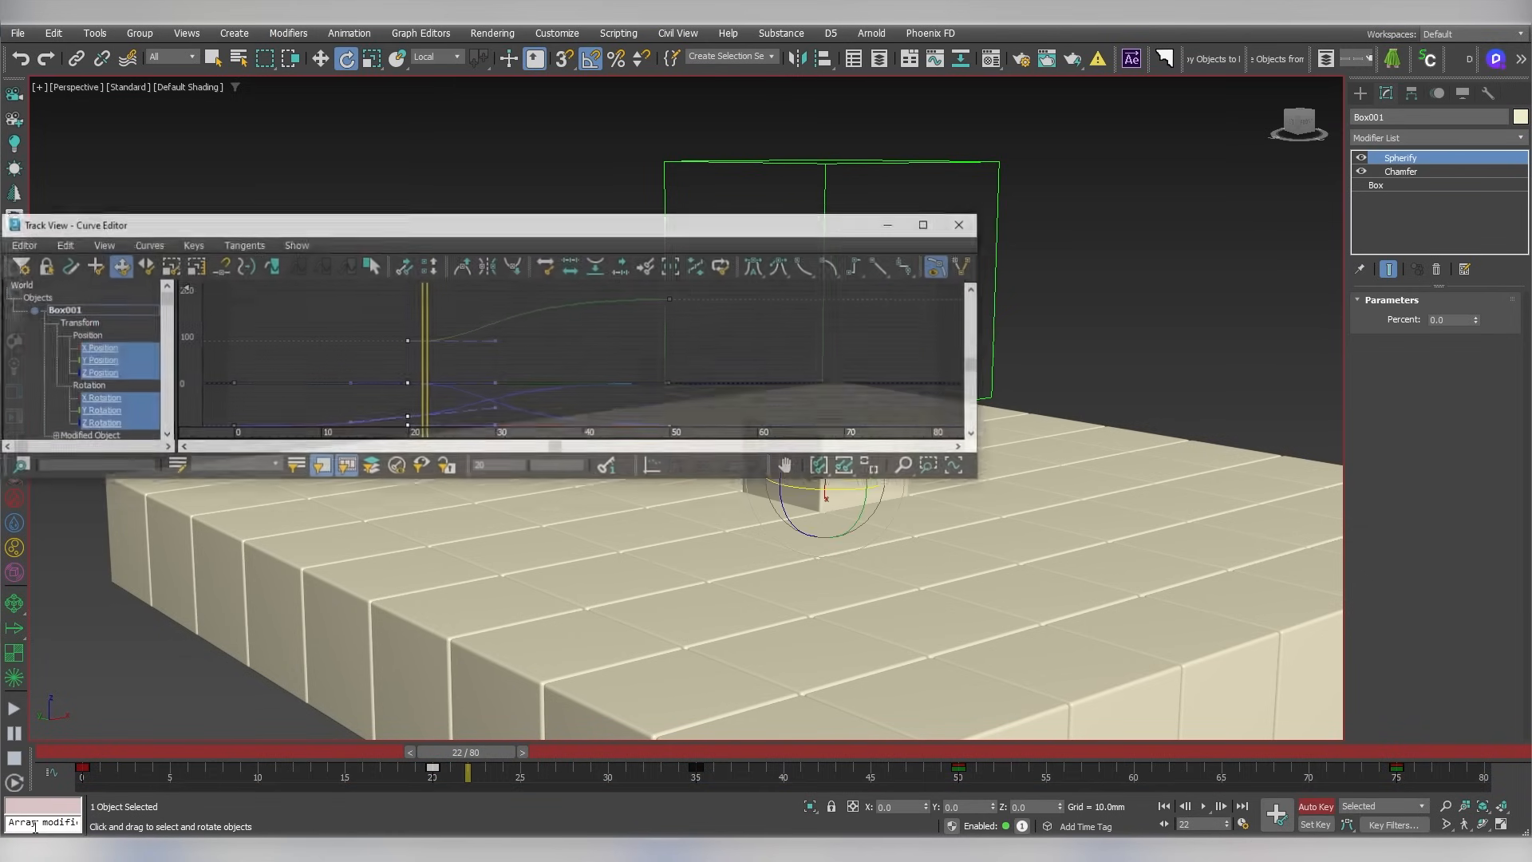
left_click(475, 241)
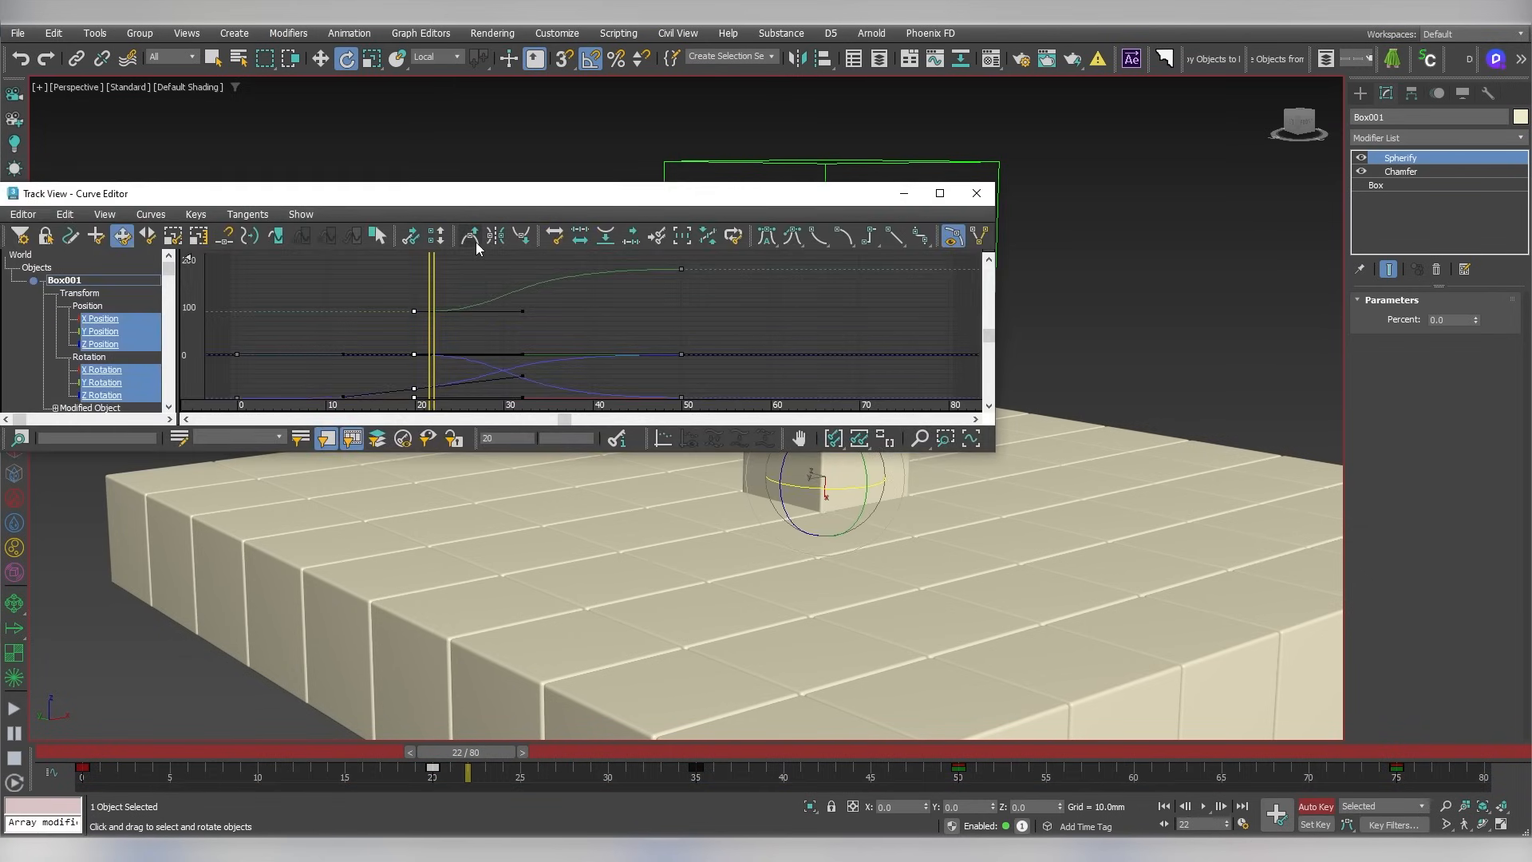
left_click(475, 242)
left_click(475, 242)
left_click(476, 242)
left_click(475, 242)
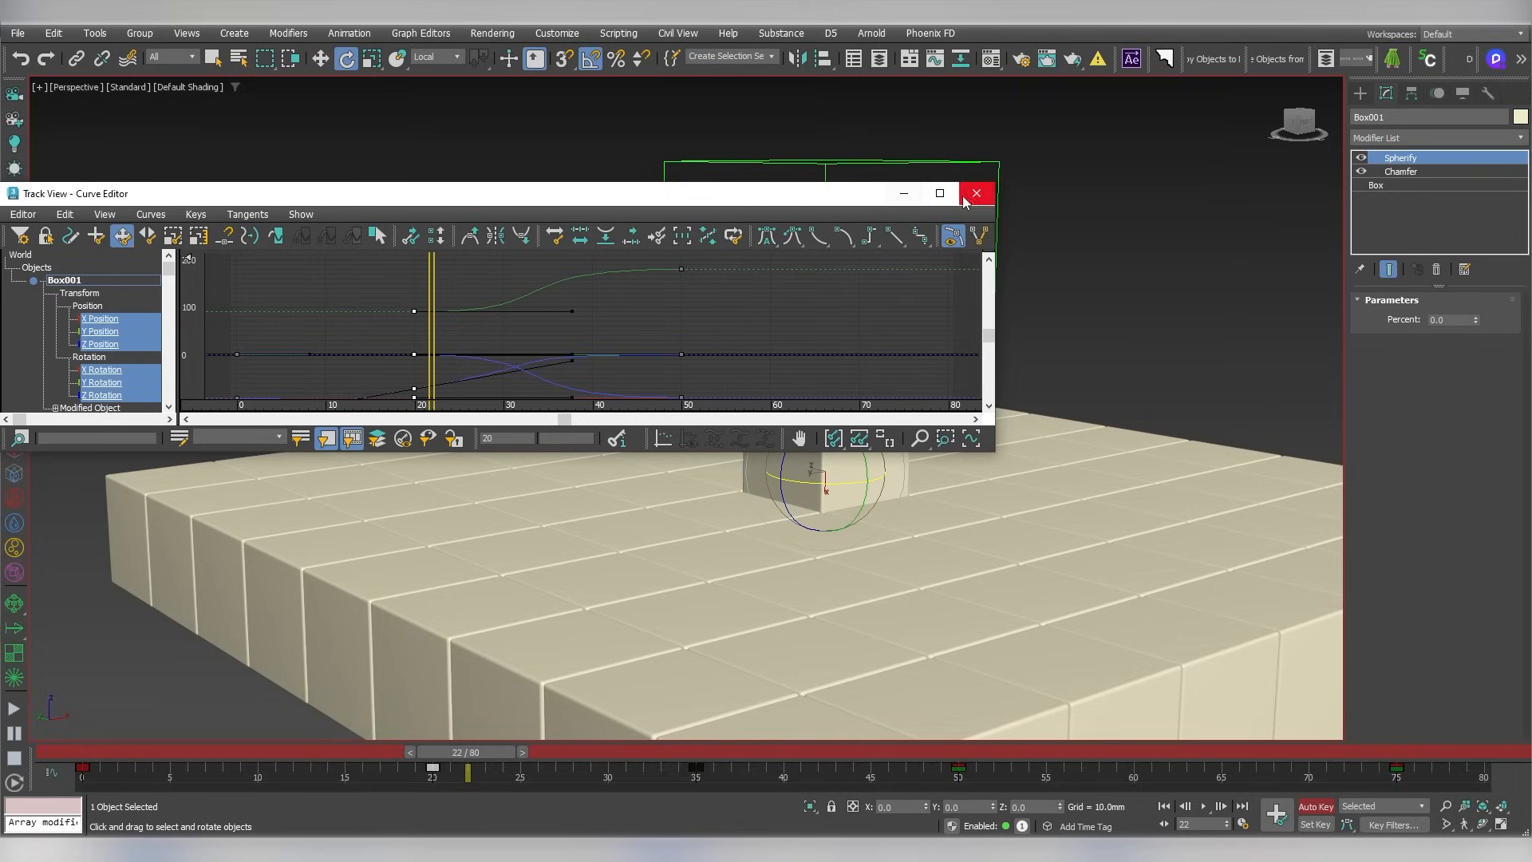
left_click(904, 193)
left_click(1203, 805)
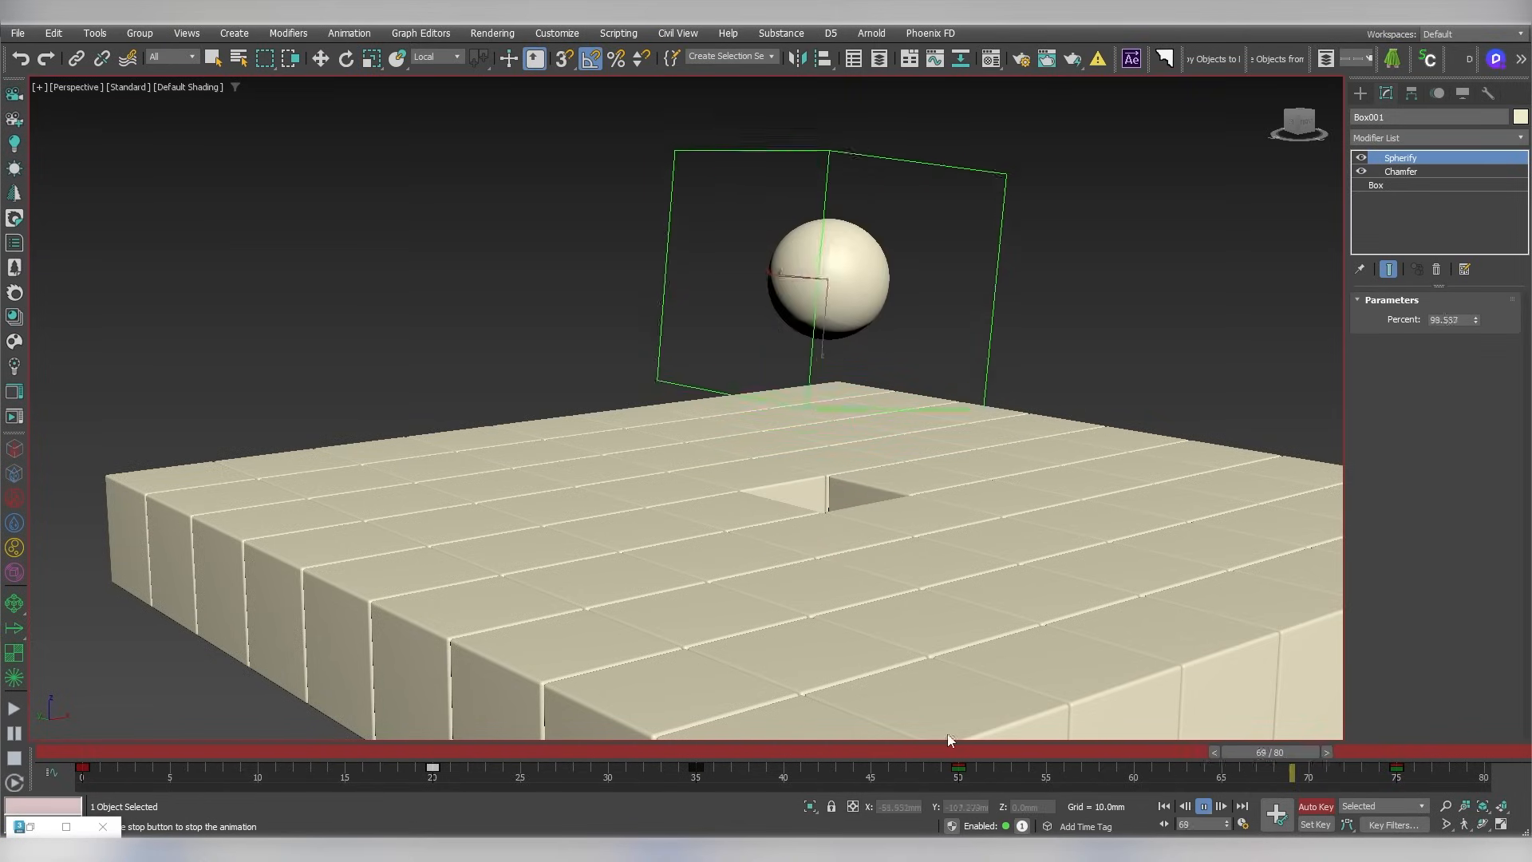
Select the dummy and shift its keys at frames 35 and 75 to frames 40 and 80
key("e")
left_click_drag(911, 749, 965, 751)
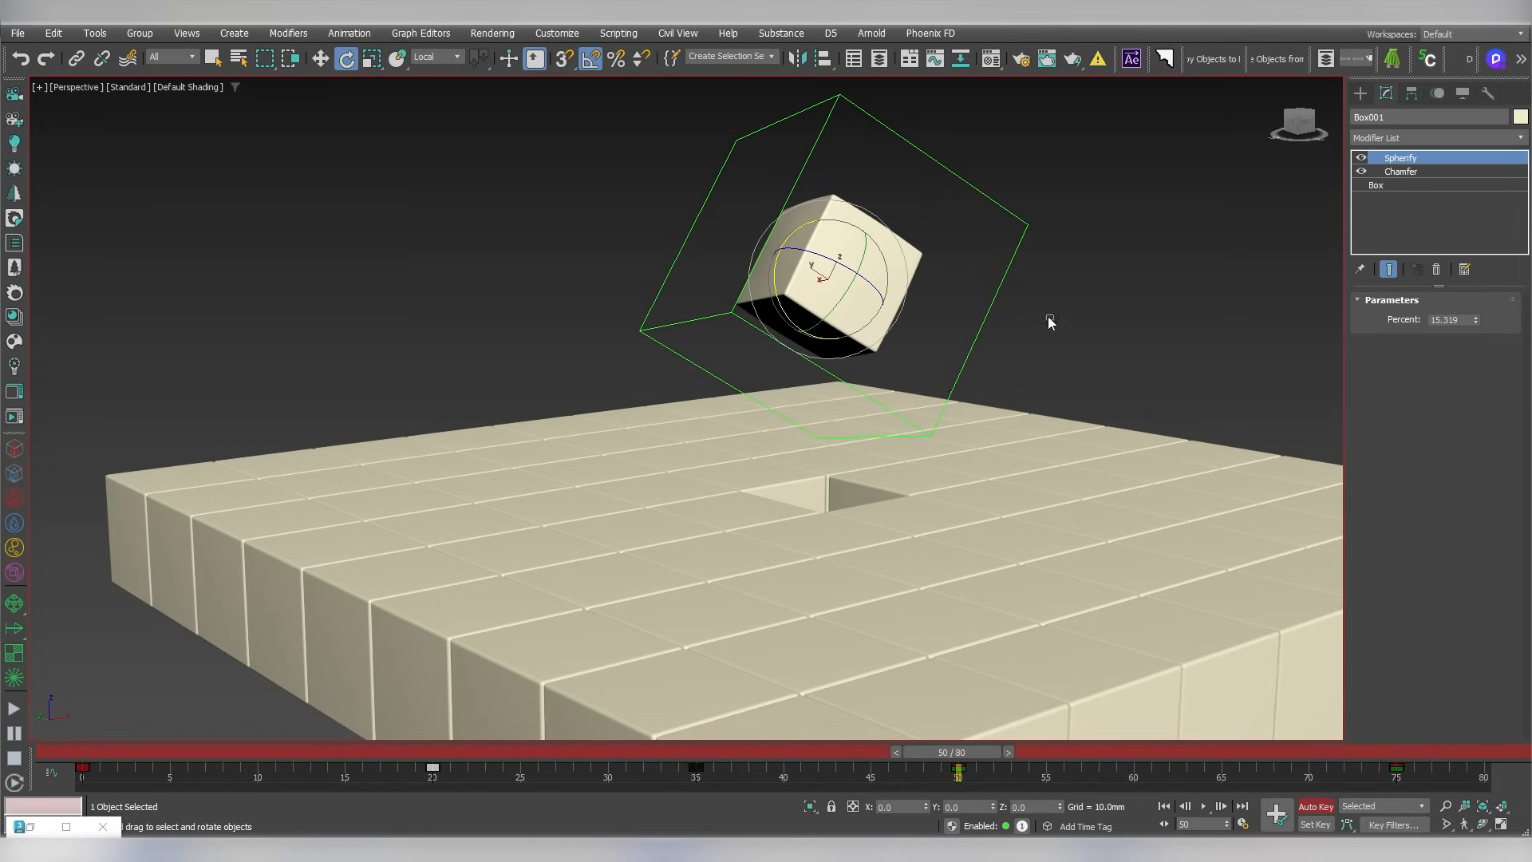
left_click(989, 307)
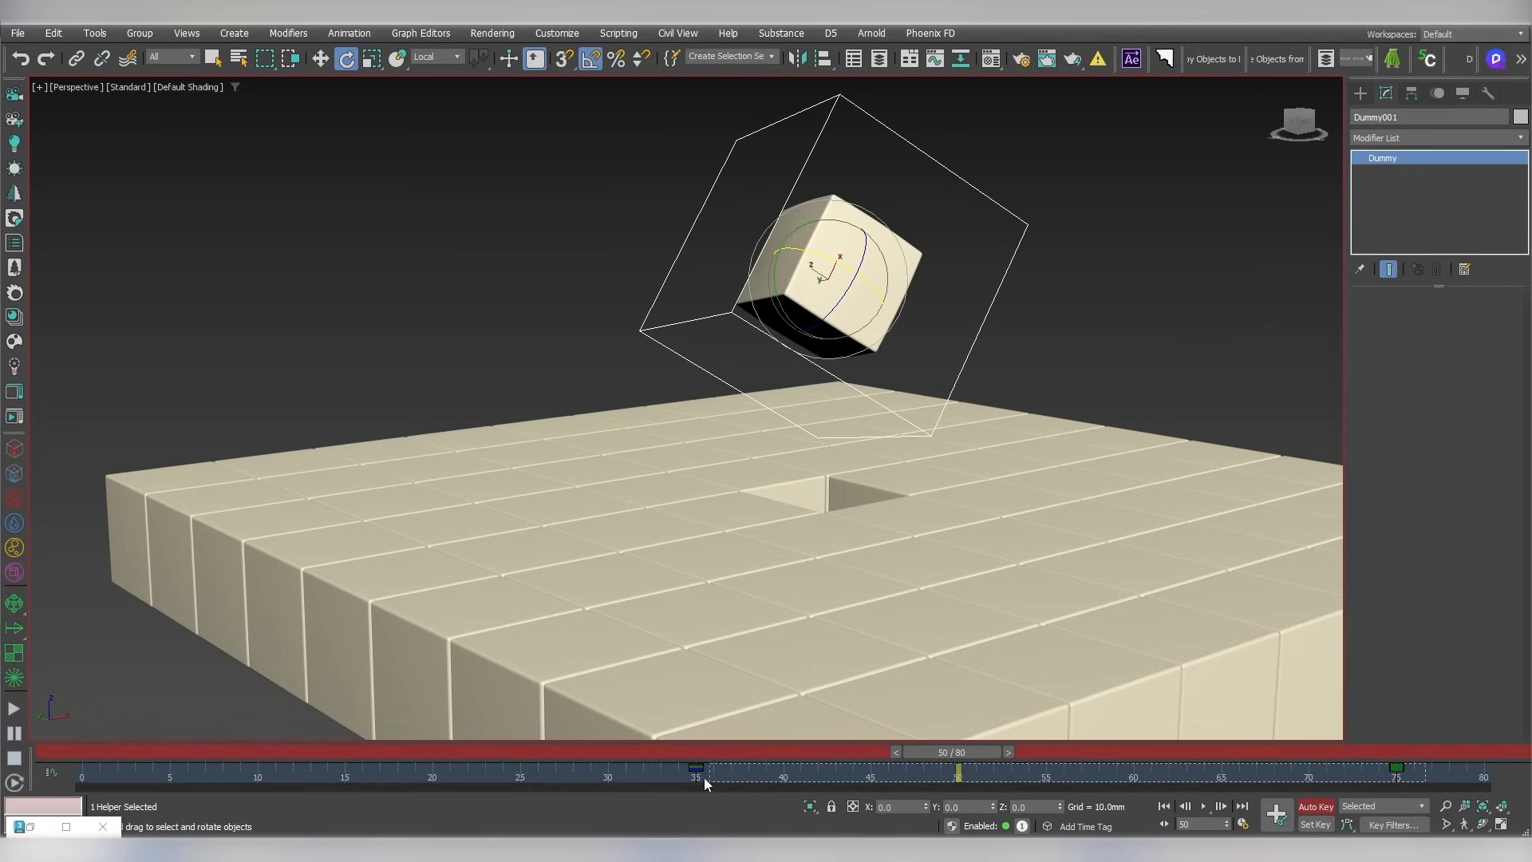
left_click_drag(756, 788, 833, 793)
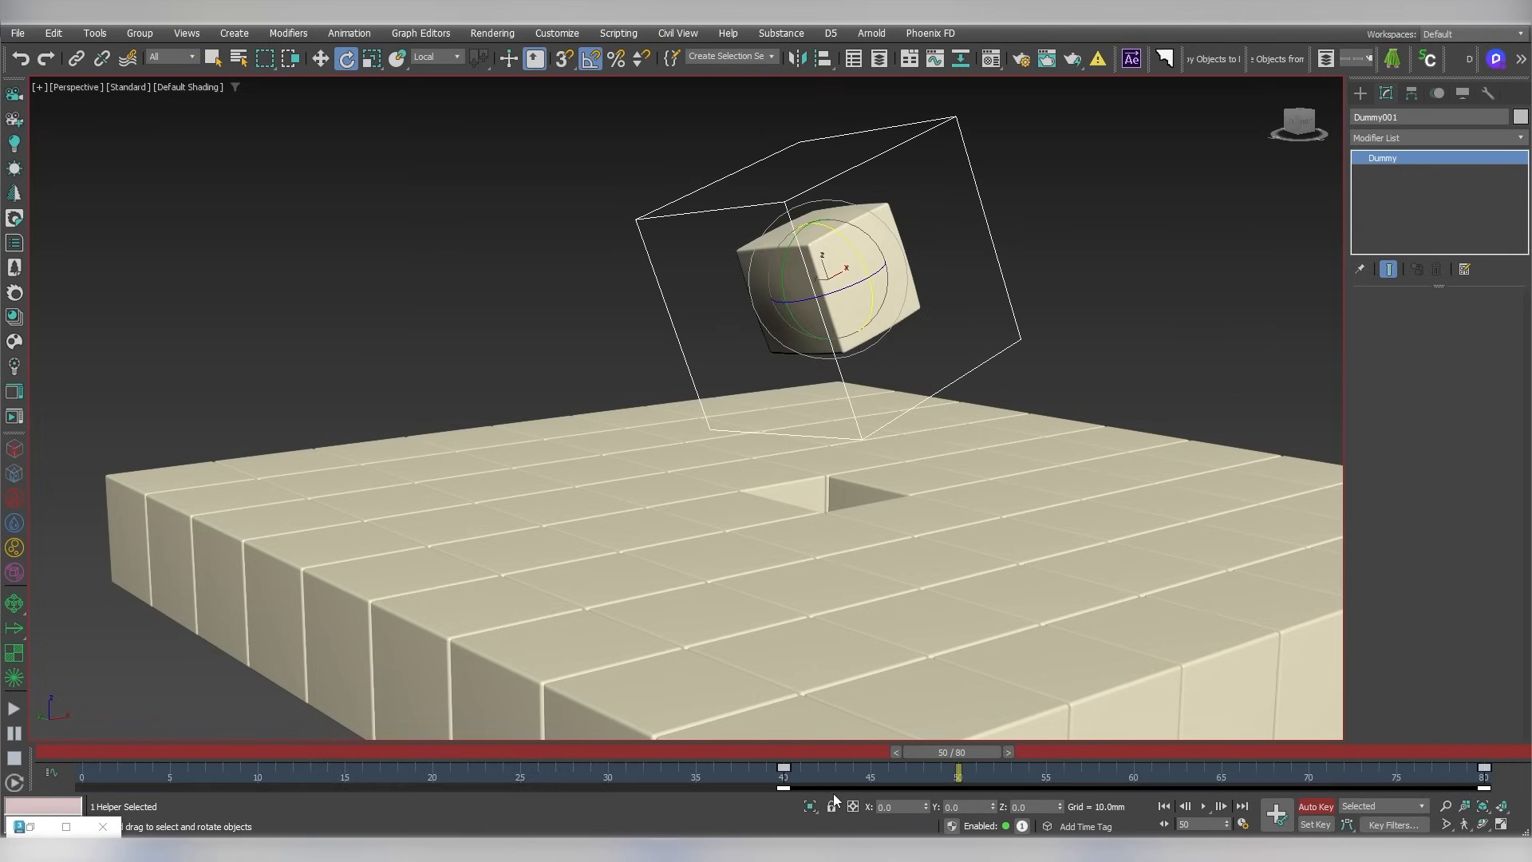
Isolate the box's Spherify Percent curve in the Curve Editor and shift its keys at frames 35 and 75 to frames 40 and 80
left_click(917, 297)
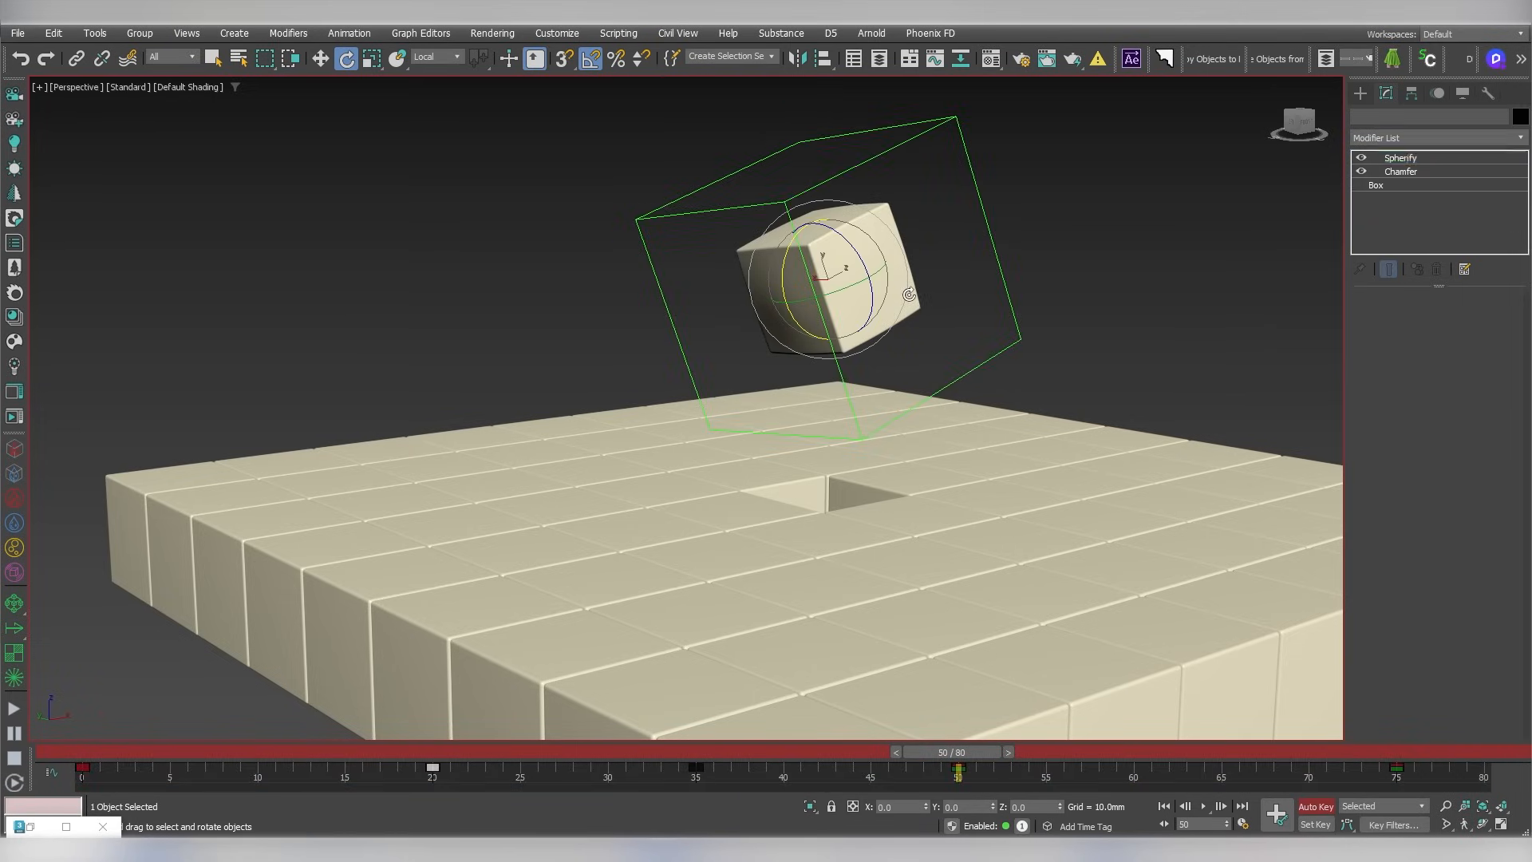
left_click(787, 779)
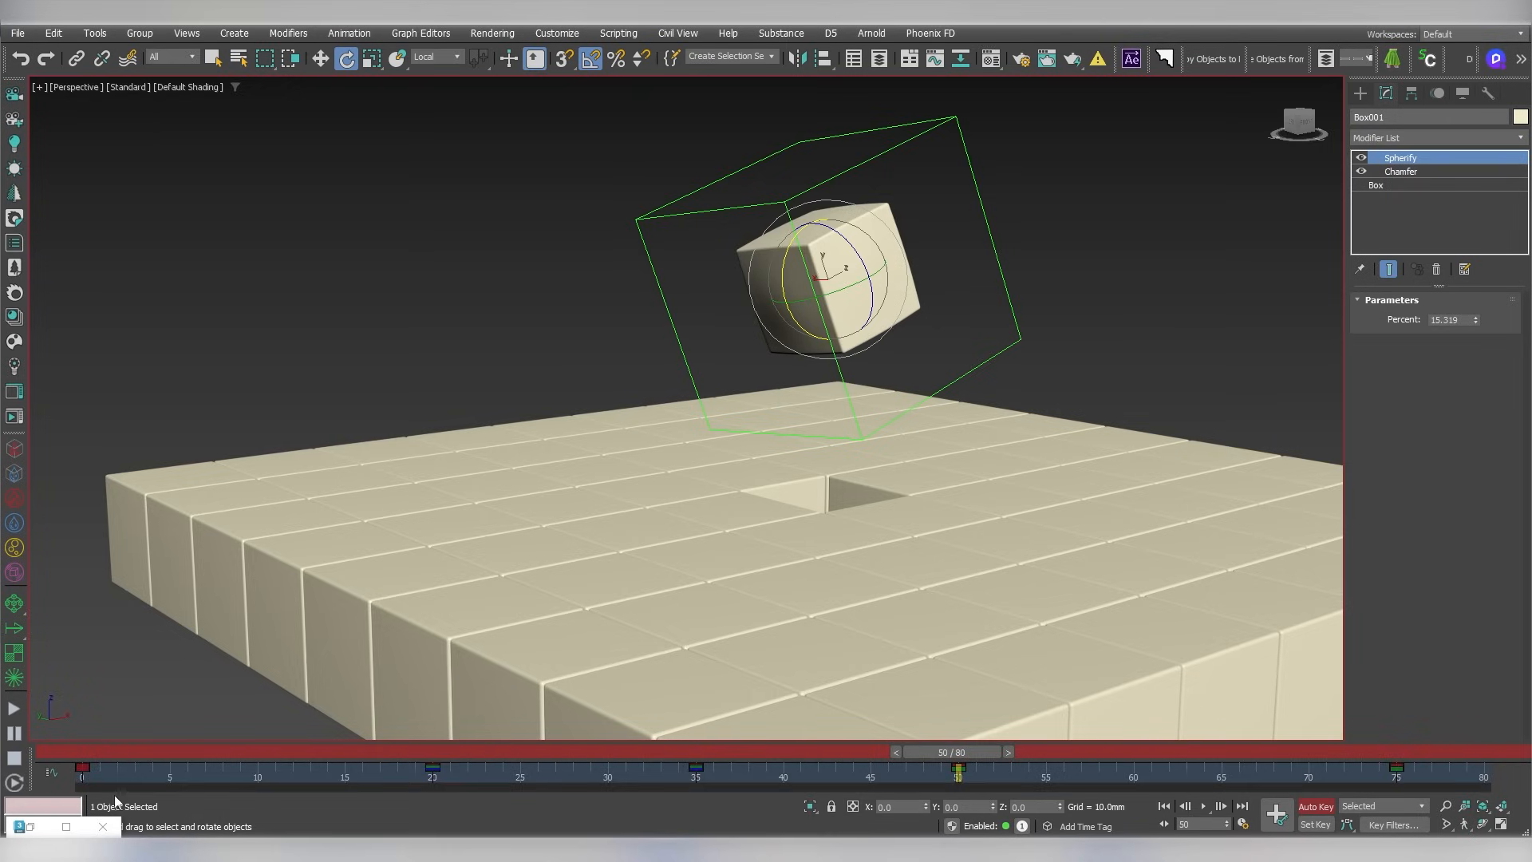
right_click(752, 380)
left_click(787, 536)
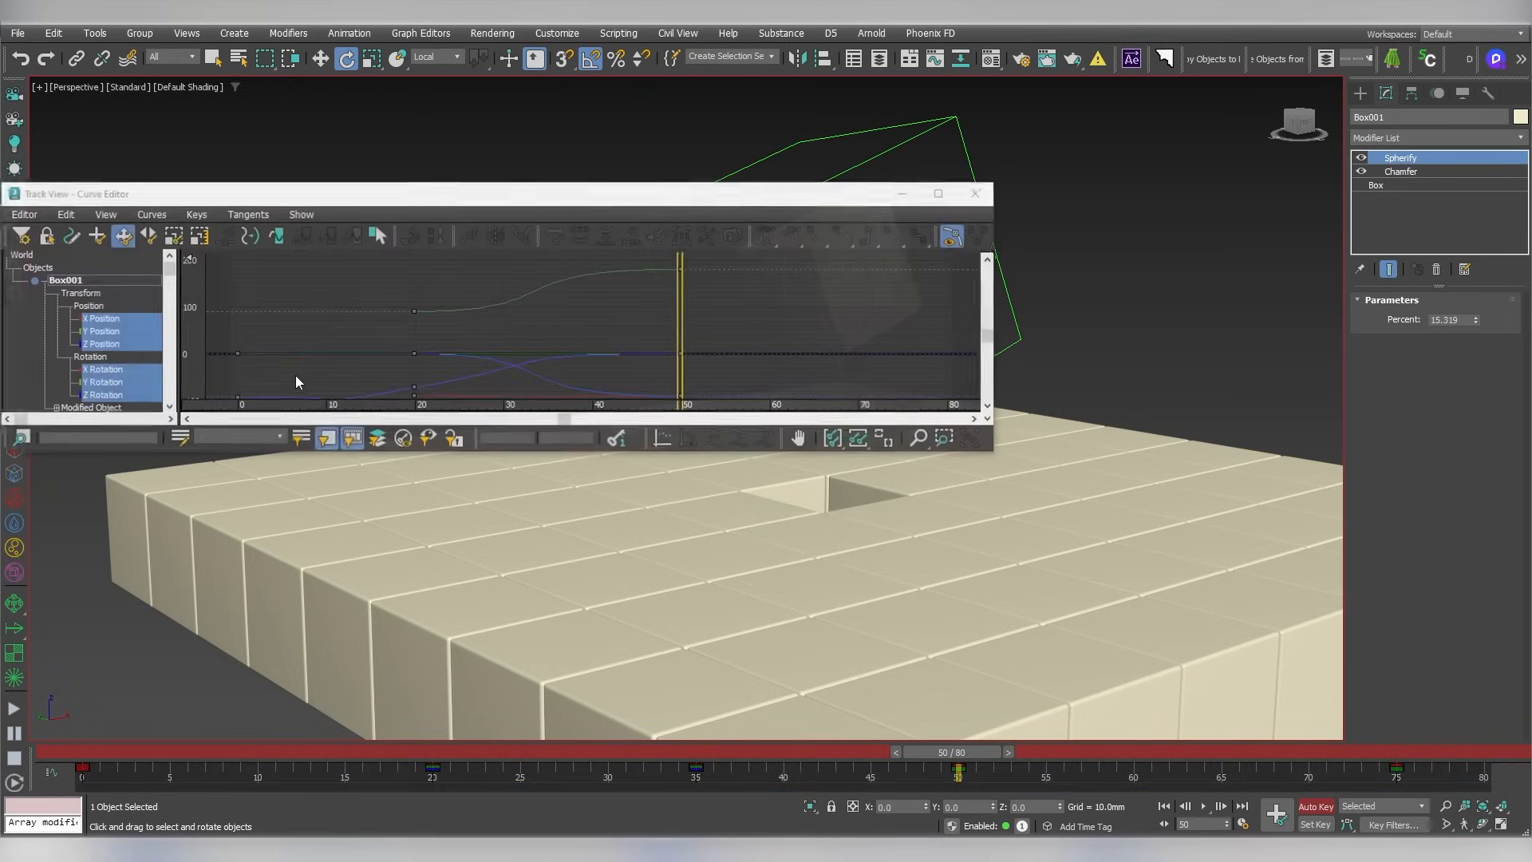
scroll(93, 330, "down", 1)
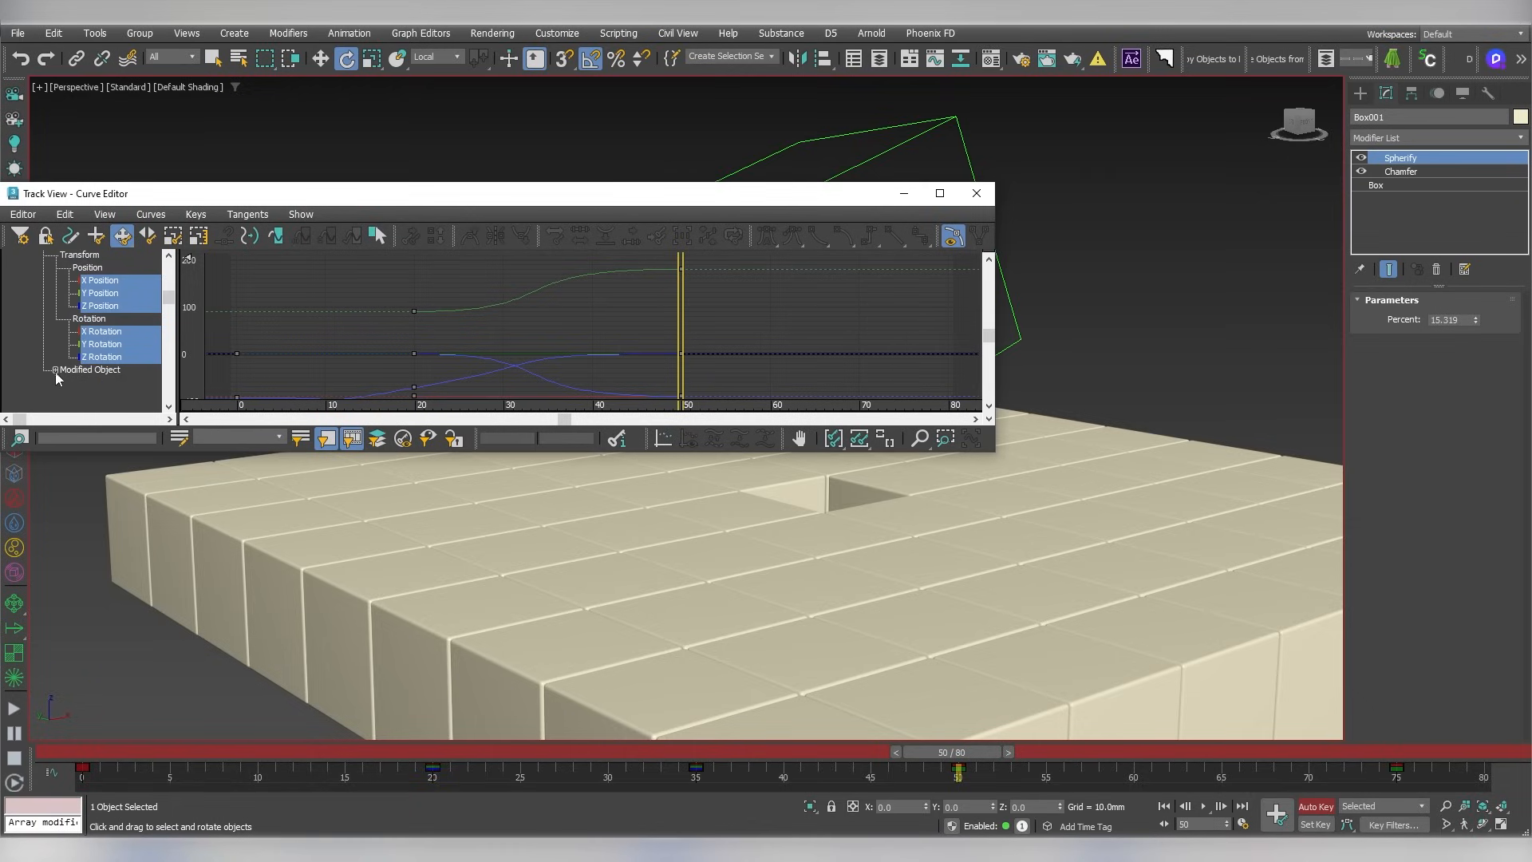
left_click(69, 384)
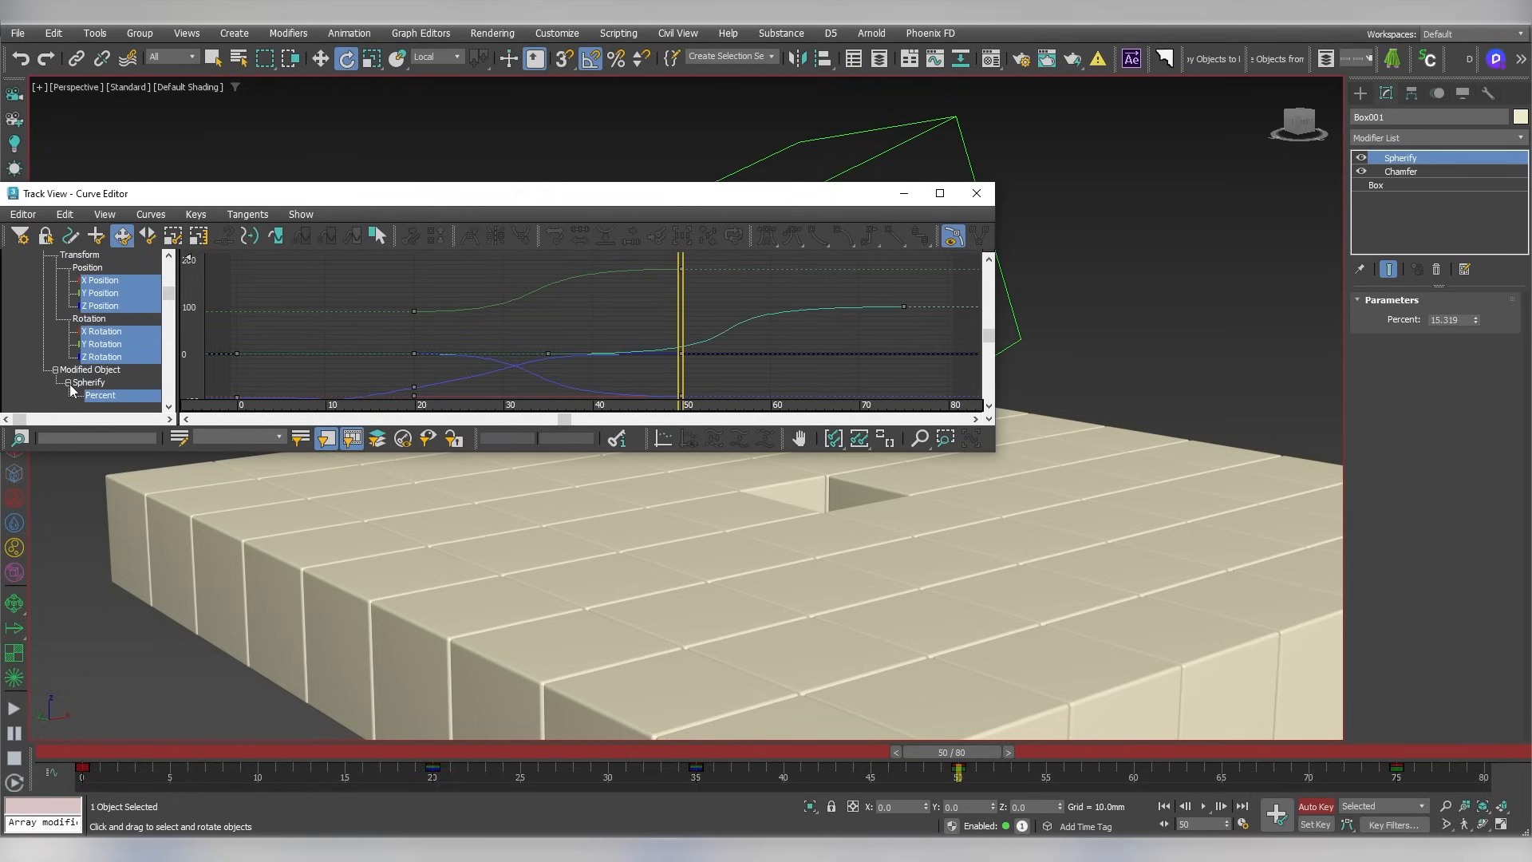
left_click(110, 396)
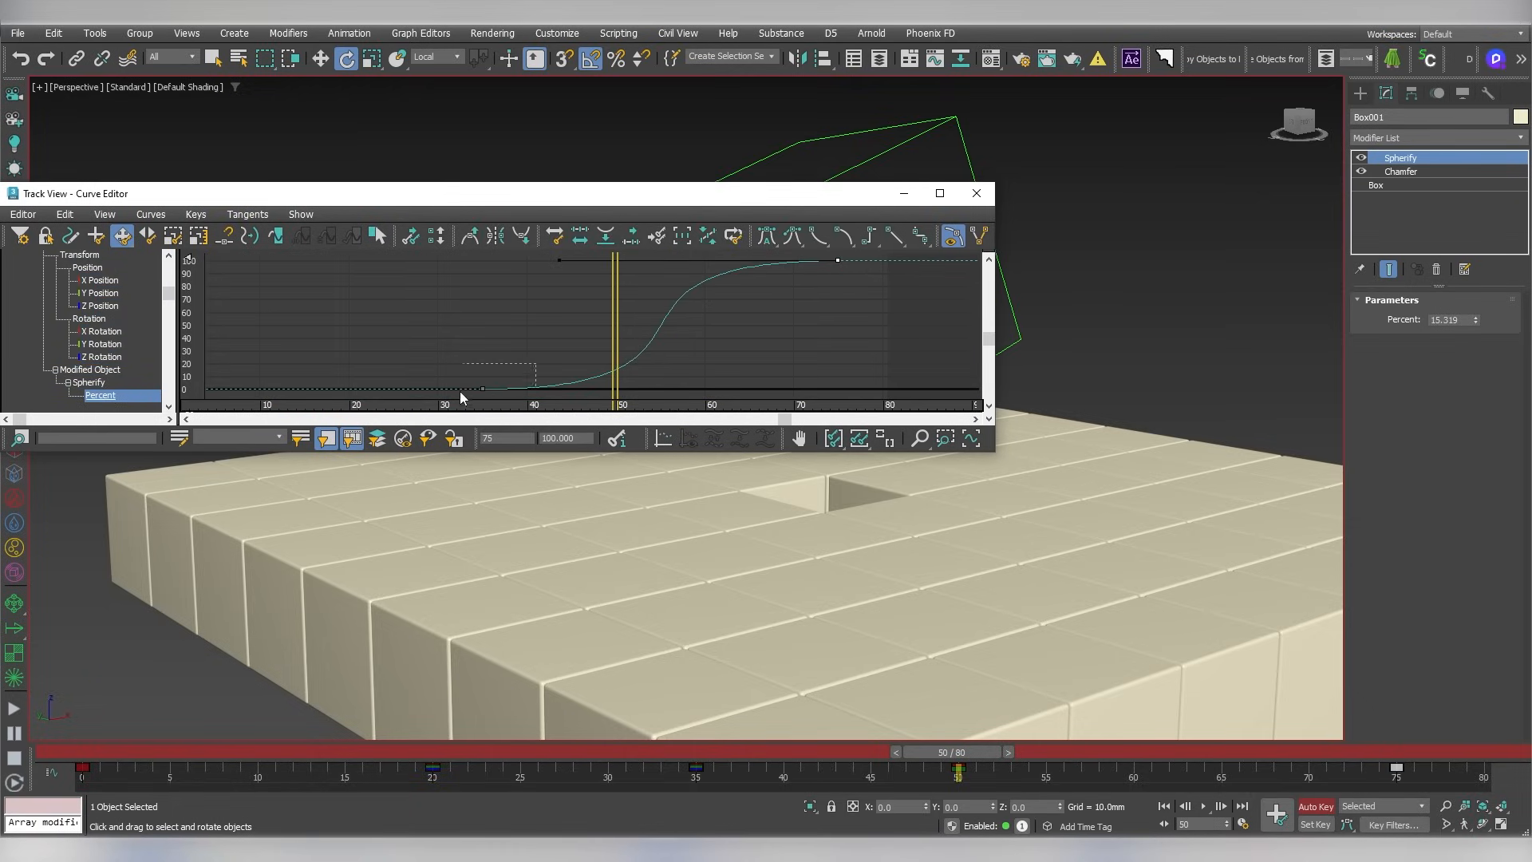
left_click_drag(459, 390, 457, 394, "ctrl")
left_click_drag(806, 786, 892, 786)
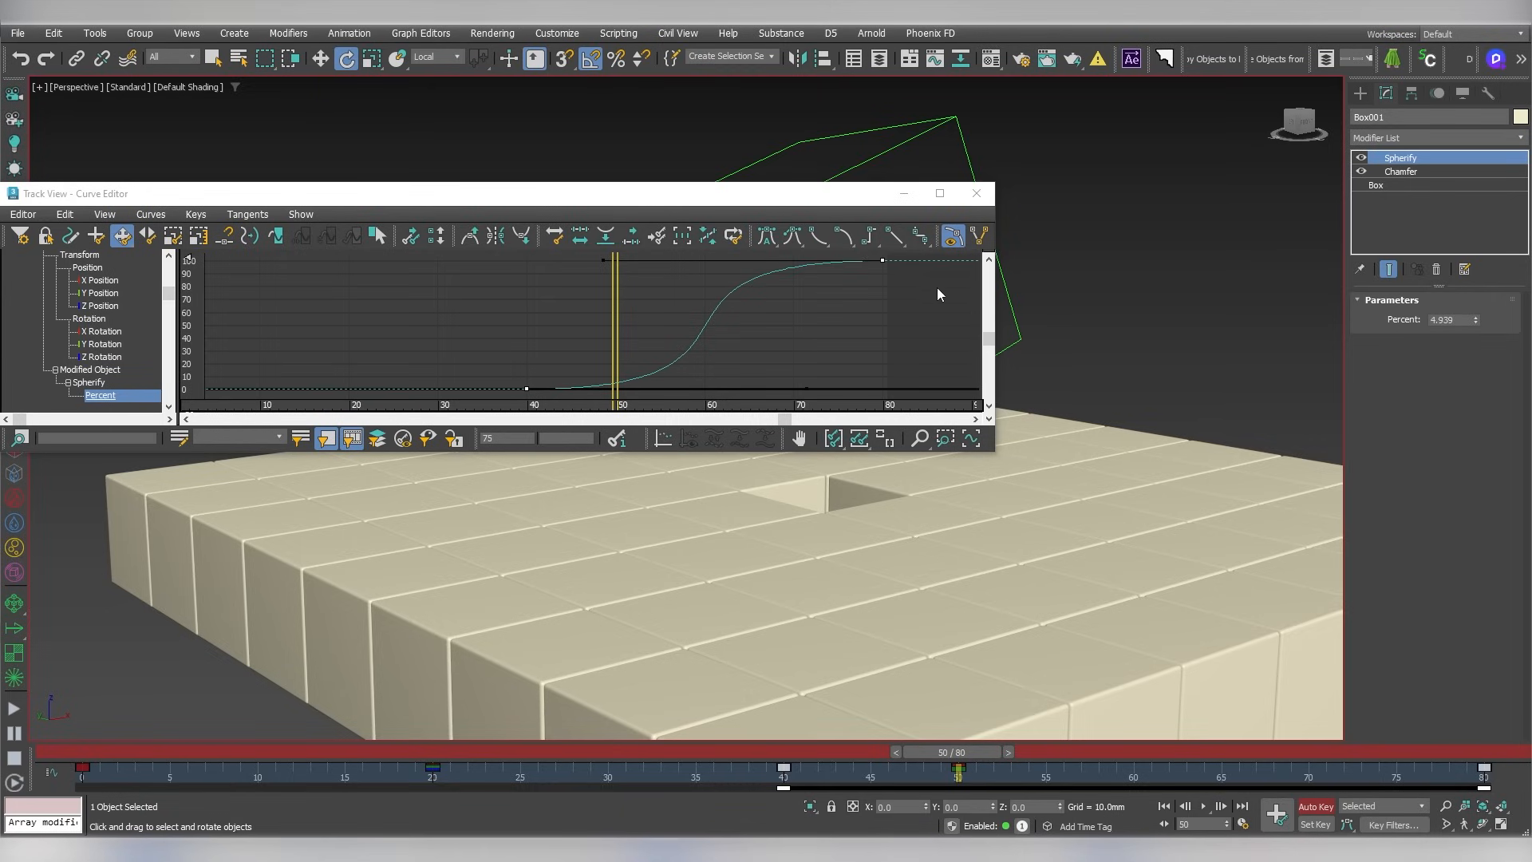
Replay the animation from frame 0 and scrub around frame 49 to check the rotation and sphere morph timing
left_click(904, 193)
left_click_drag(797, 749, 4, 764)
key("e")
left_click(1210, 806)
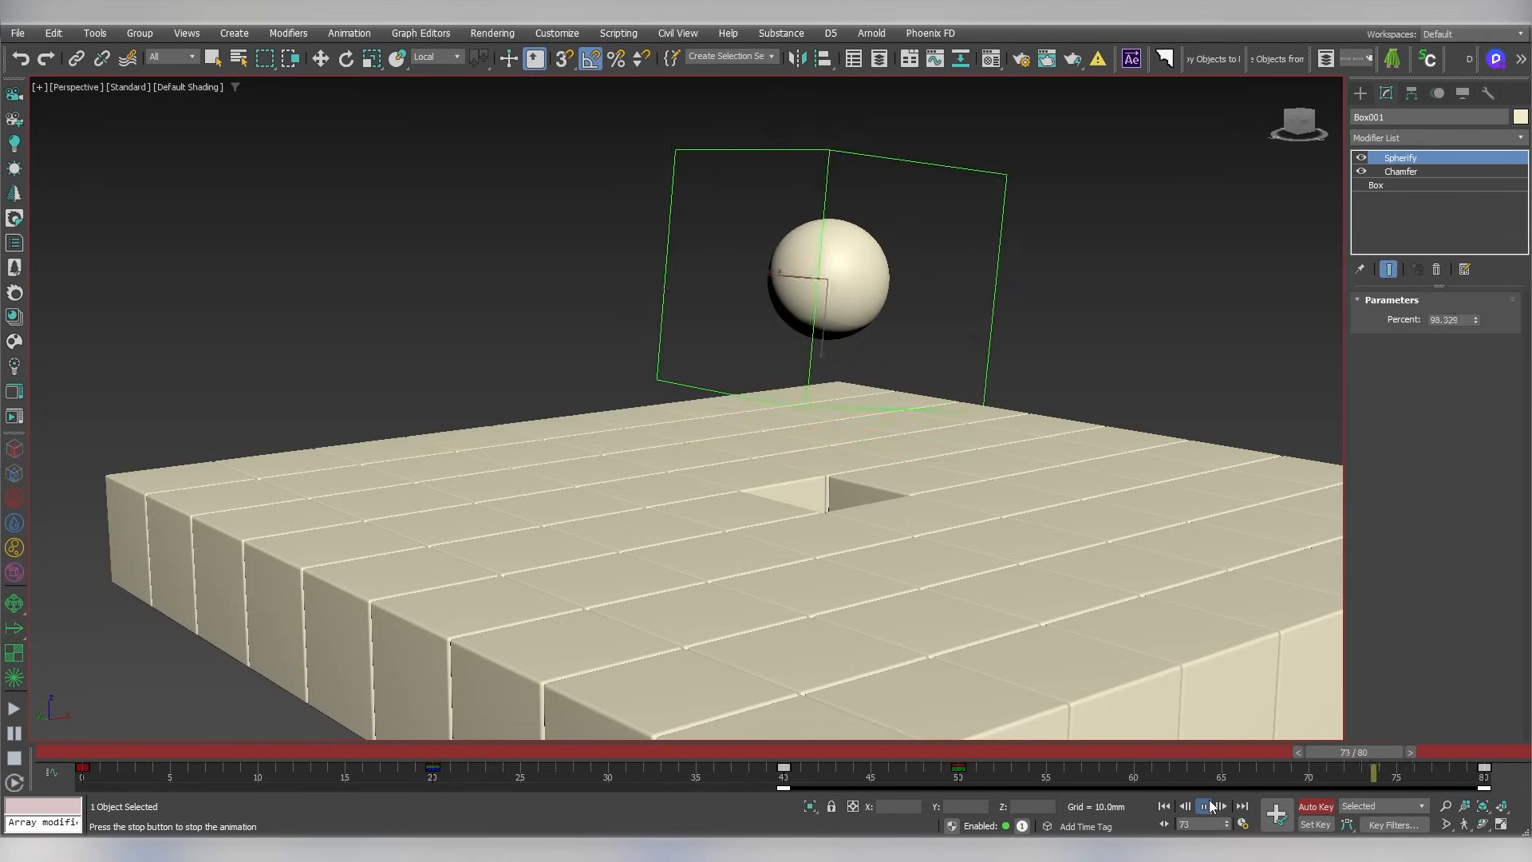
left_click_drag(882, 752, 935, 751)
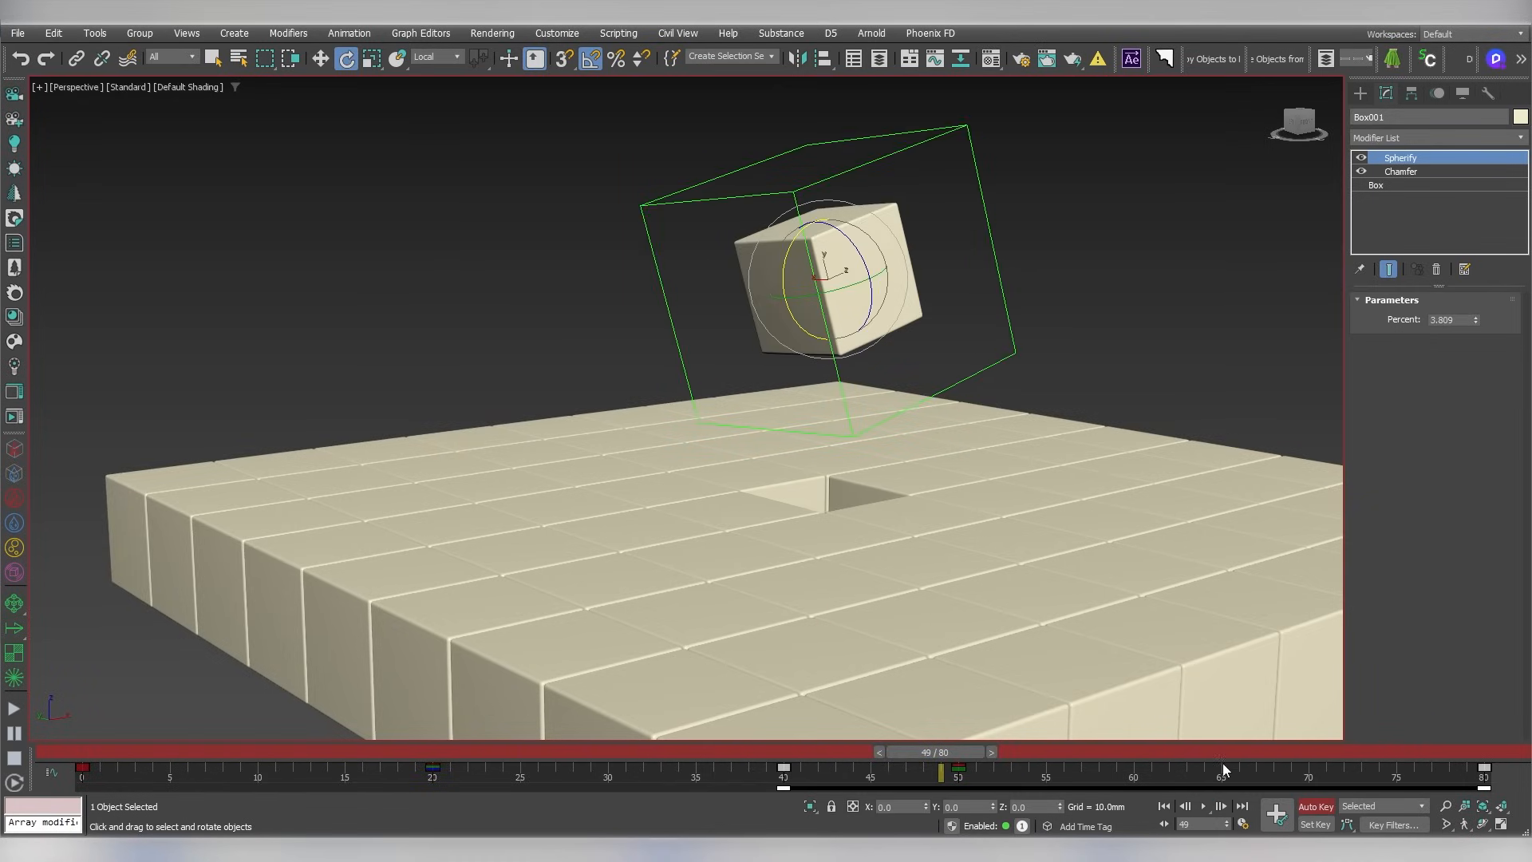
Open the time configuration to edit the animation's end time
left_click(1244, 823)
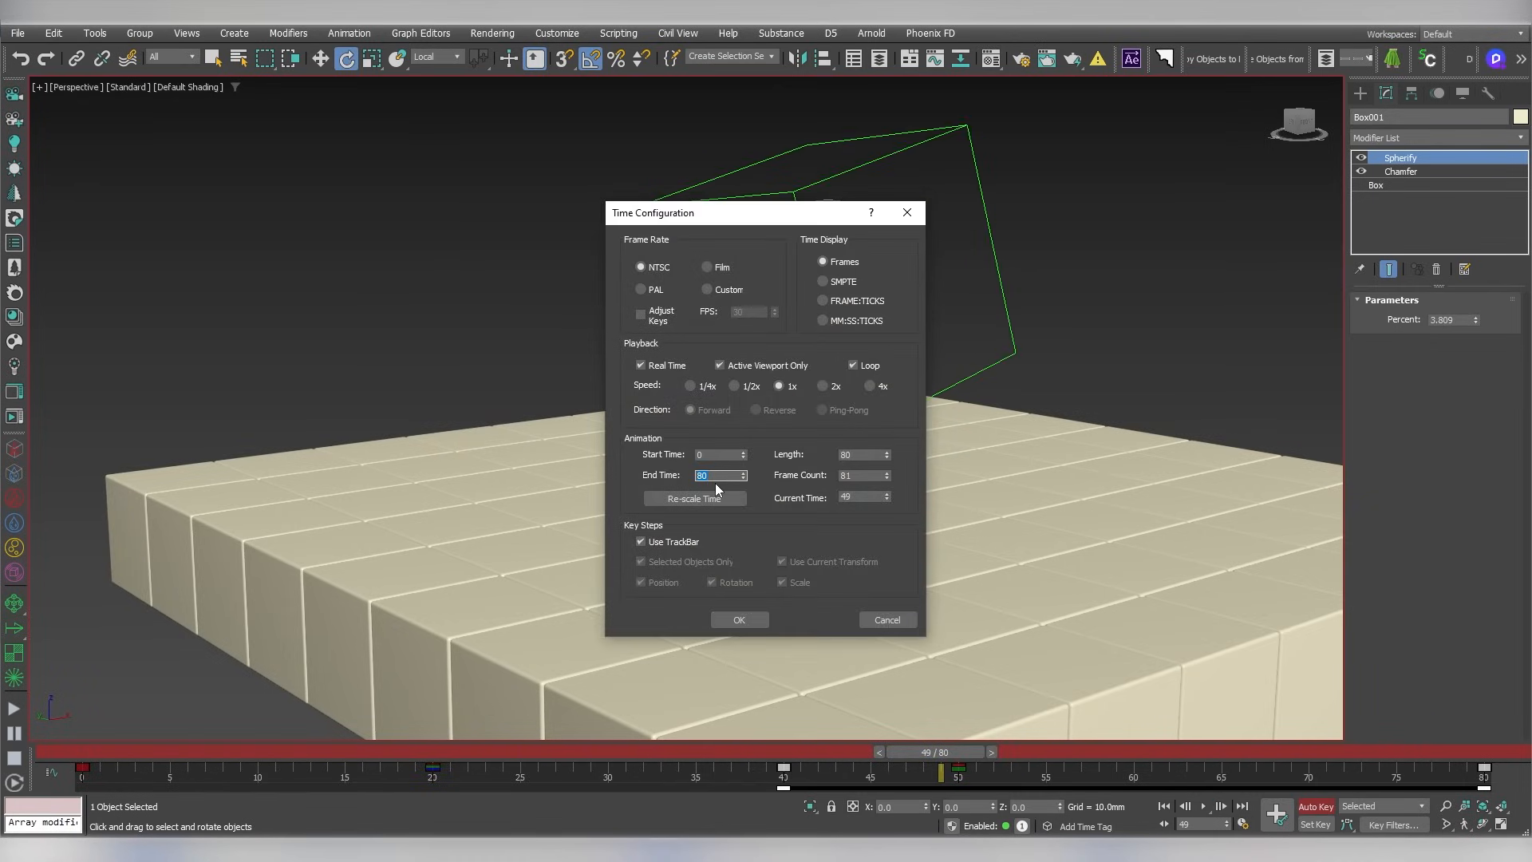
Set the animation end time to frame 90
type("90")
key("Return")
left_click(739, 620)
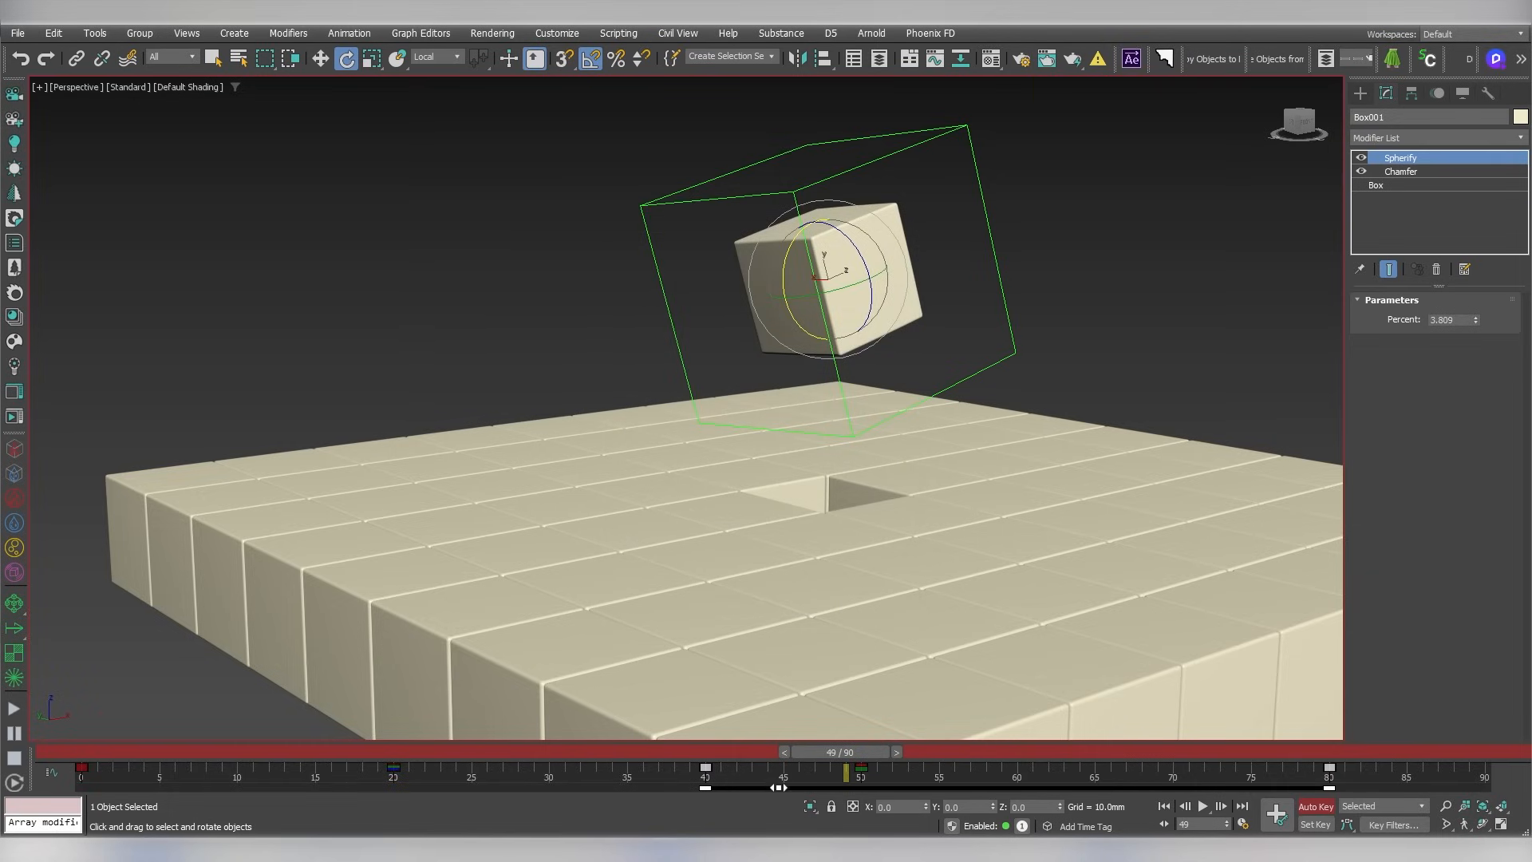
Shift the selected keys from frames 40 and 80 to frames 45 and 85, and play the animation with the dummy selected
left_click_drag(782, 788, 204, 751)
left_click(999, 368)
left_click(1203, 806)
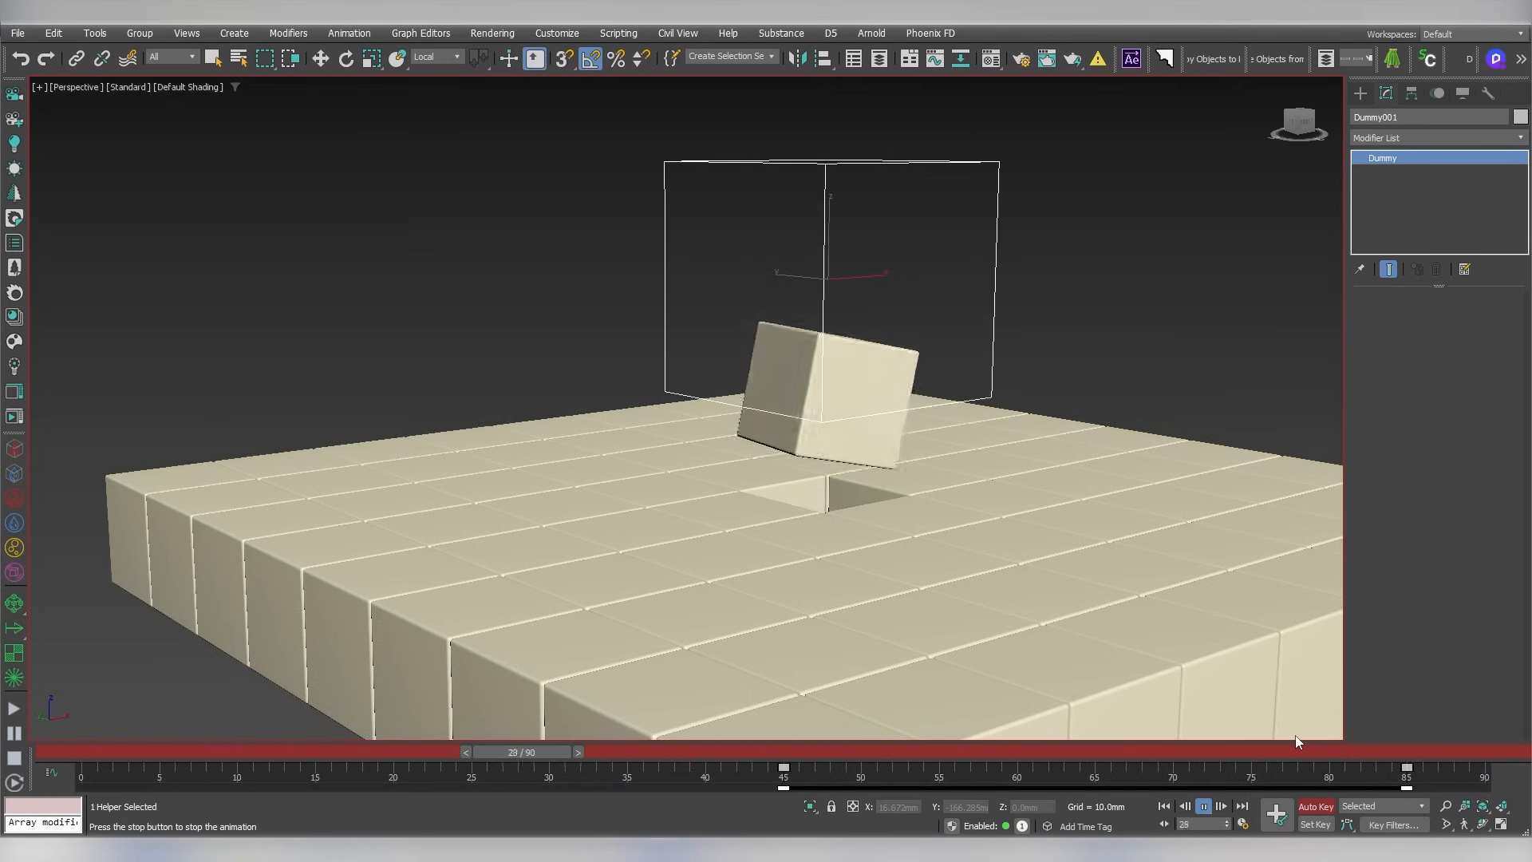
Move the animated box's key at frame 50 to frame 55 and preview the motion
left_click_drag(805, 752, 674, 776)
key("e")
left_click(910, 327)
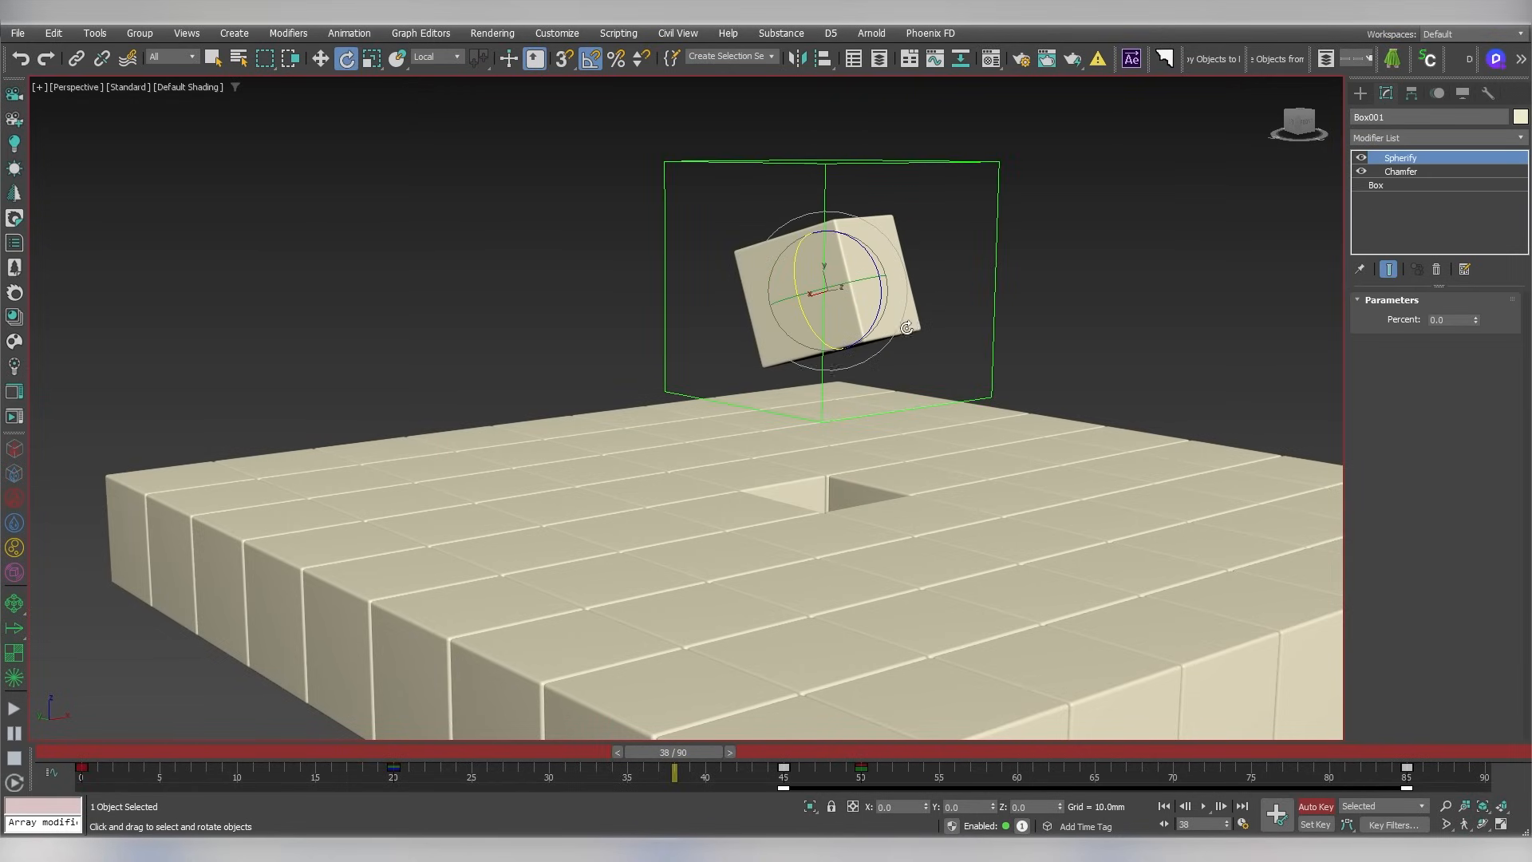
left_click_drag(893, 779, 942, 785)
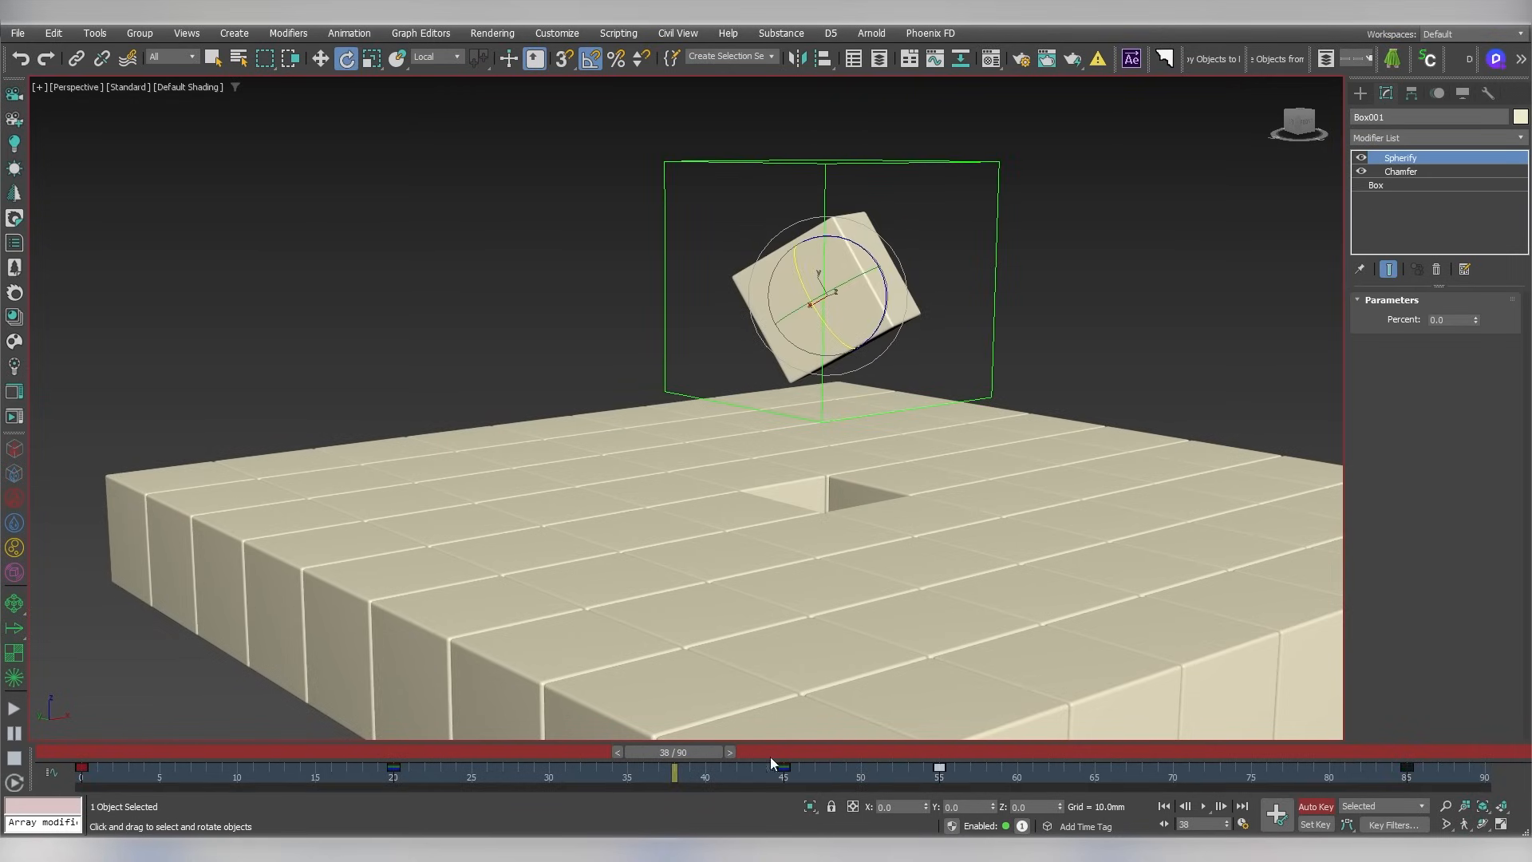
left_click_drag(700, 753, 623, 769)
left_click(1203, 807)
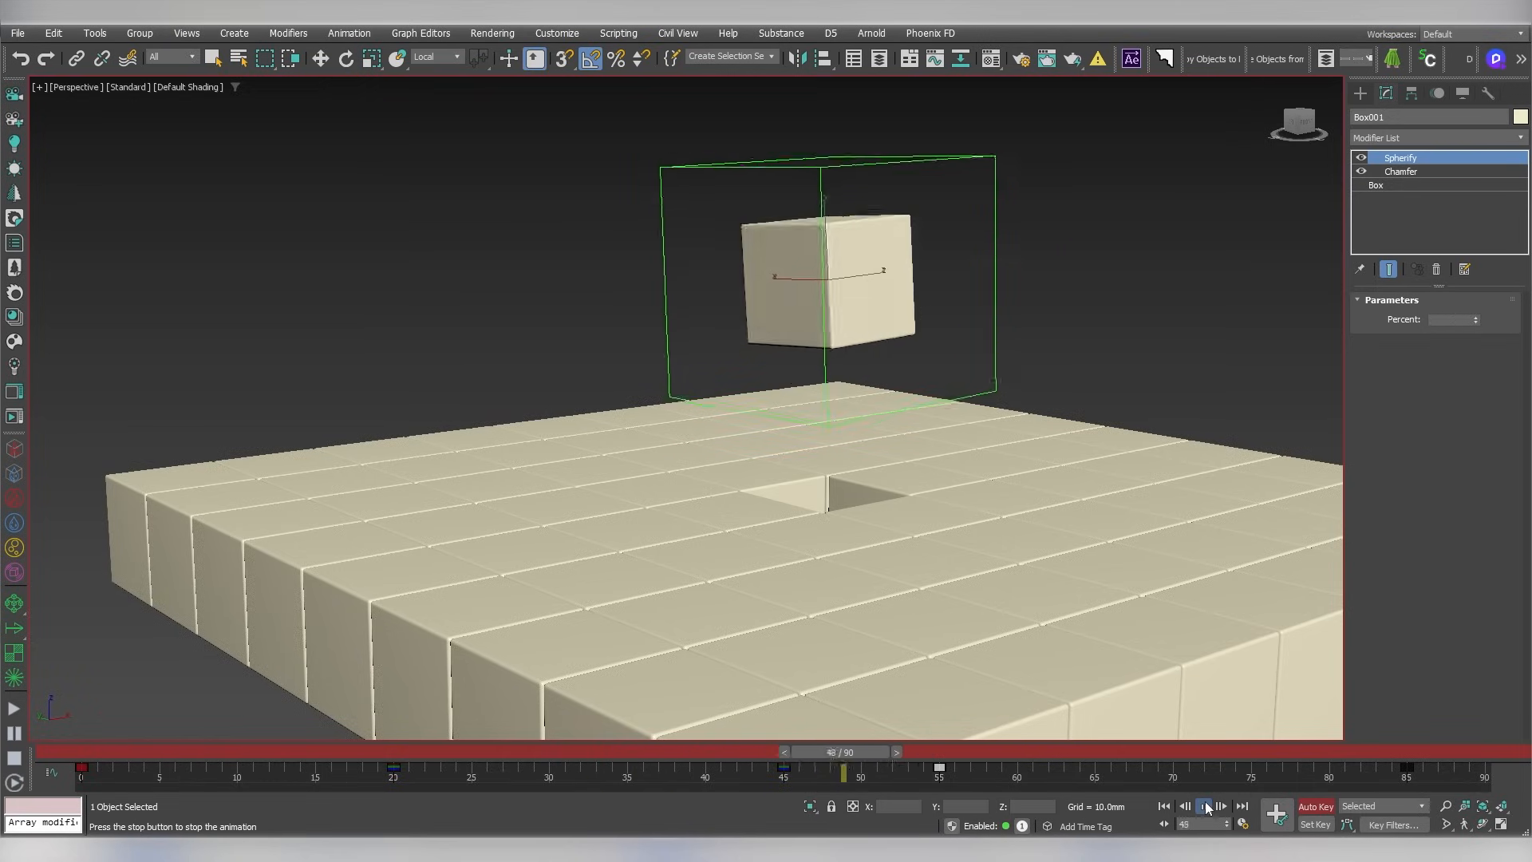
Move the box's key at frame 55 to frame 60, preview the animation, and return to frame 0
left_click(1165, 806)
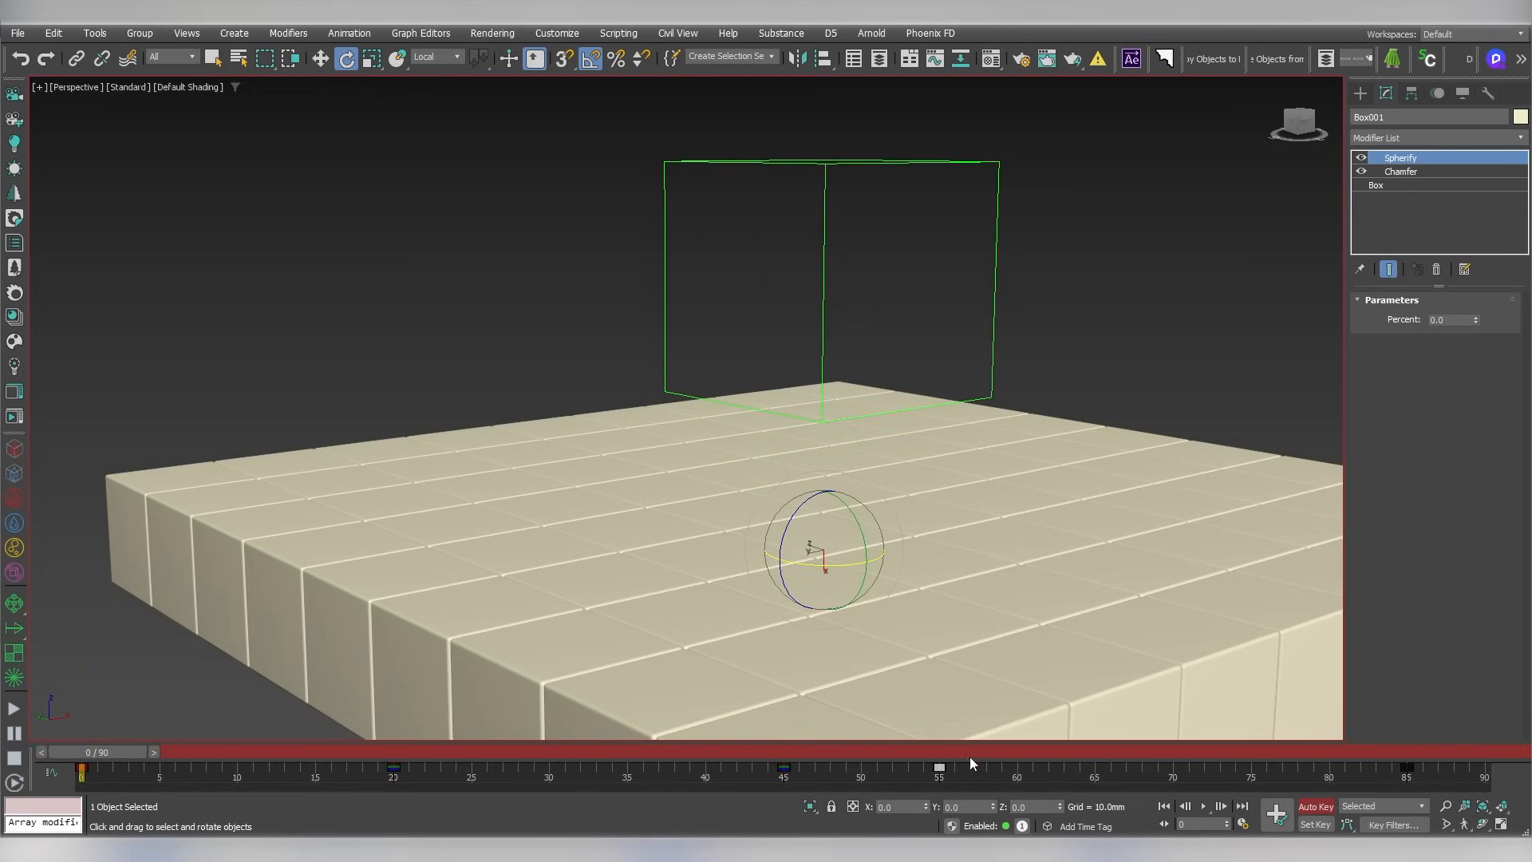
left_click_drag(942, 766, 1011, 772)
left_click(1205, 806)
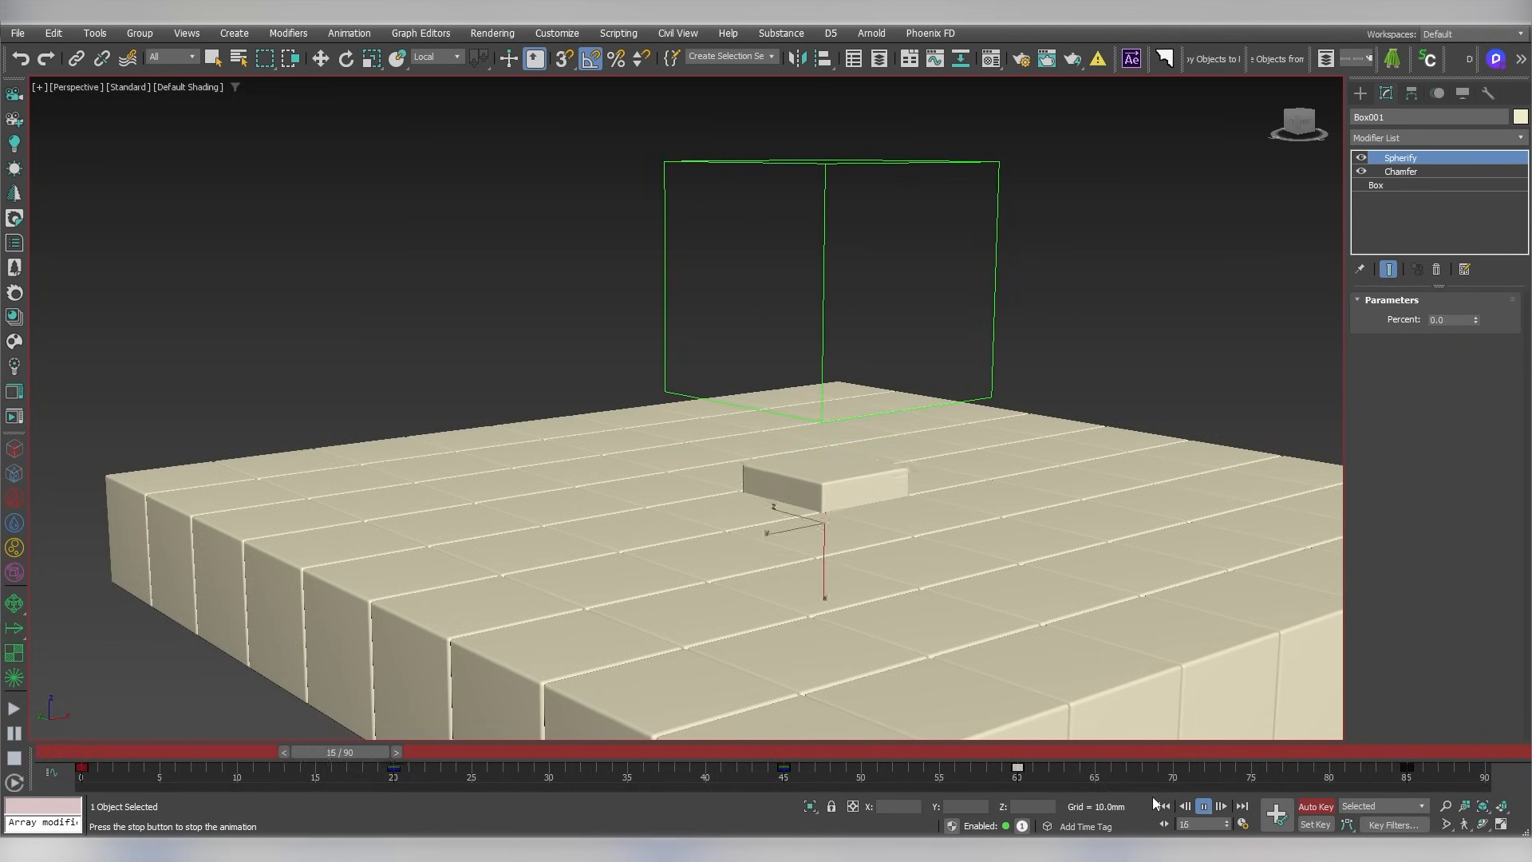
left_click_drag(600, 753, 98, 777)
Examine the animated box's position and rotation curves in the Curve Editor, and minimize the editor
key("e")
left_click(87, 770)
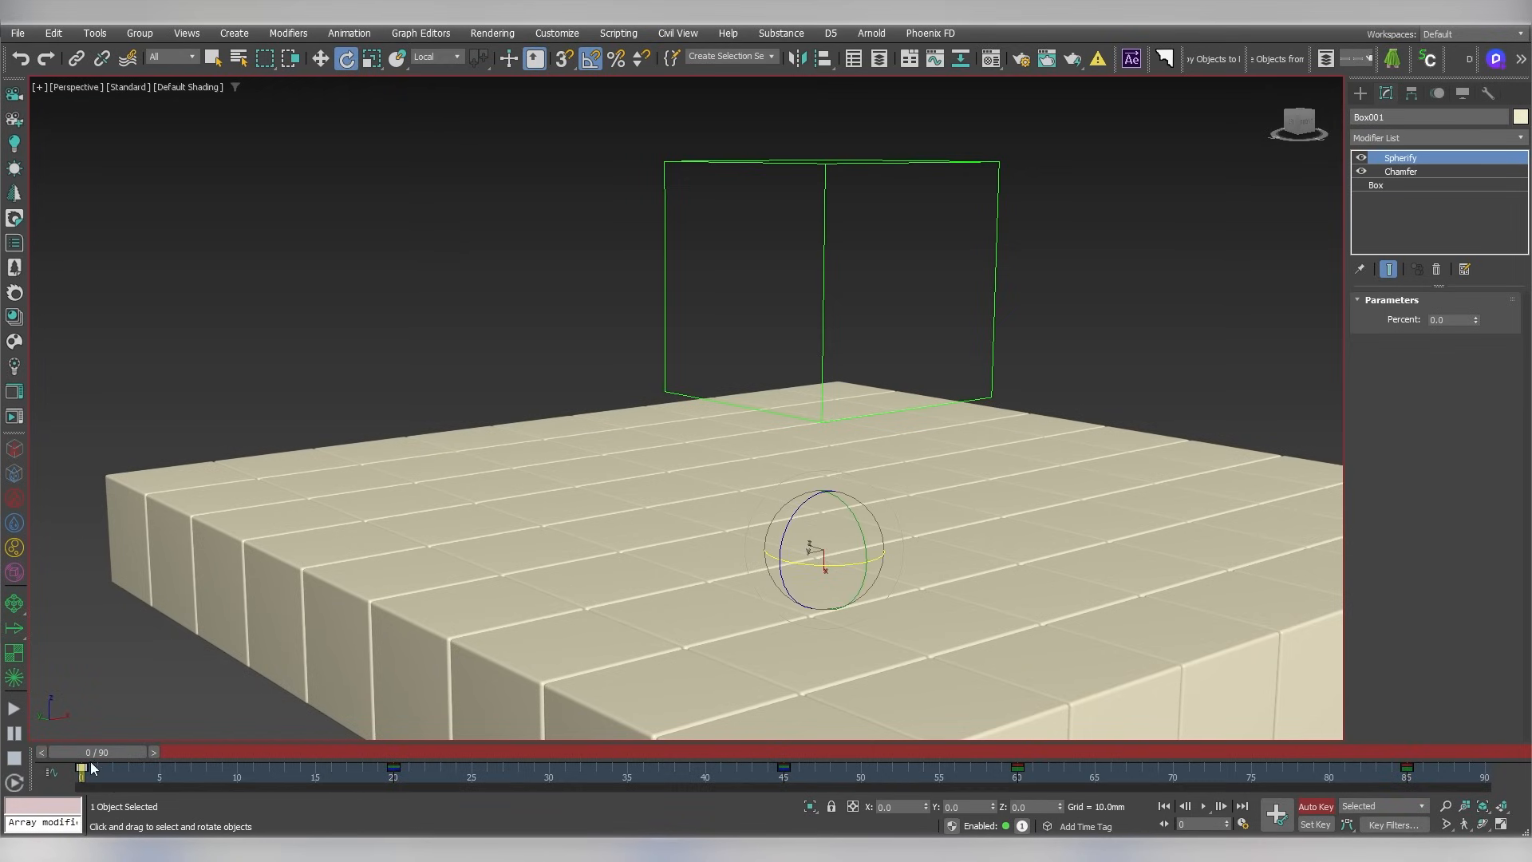
right_click(589, 439)
left_click(627, 588)
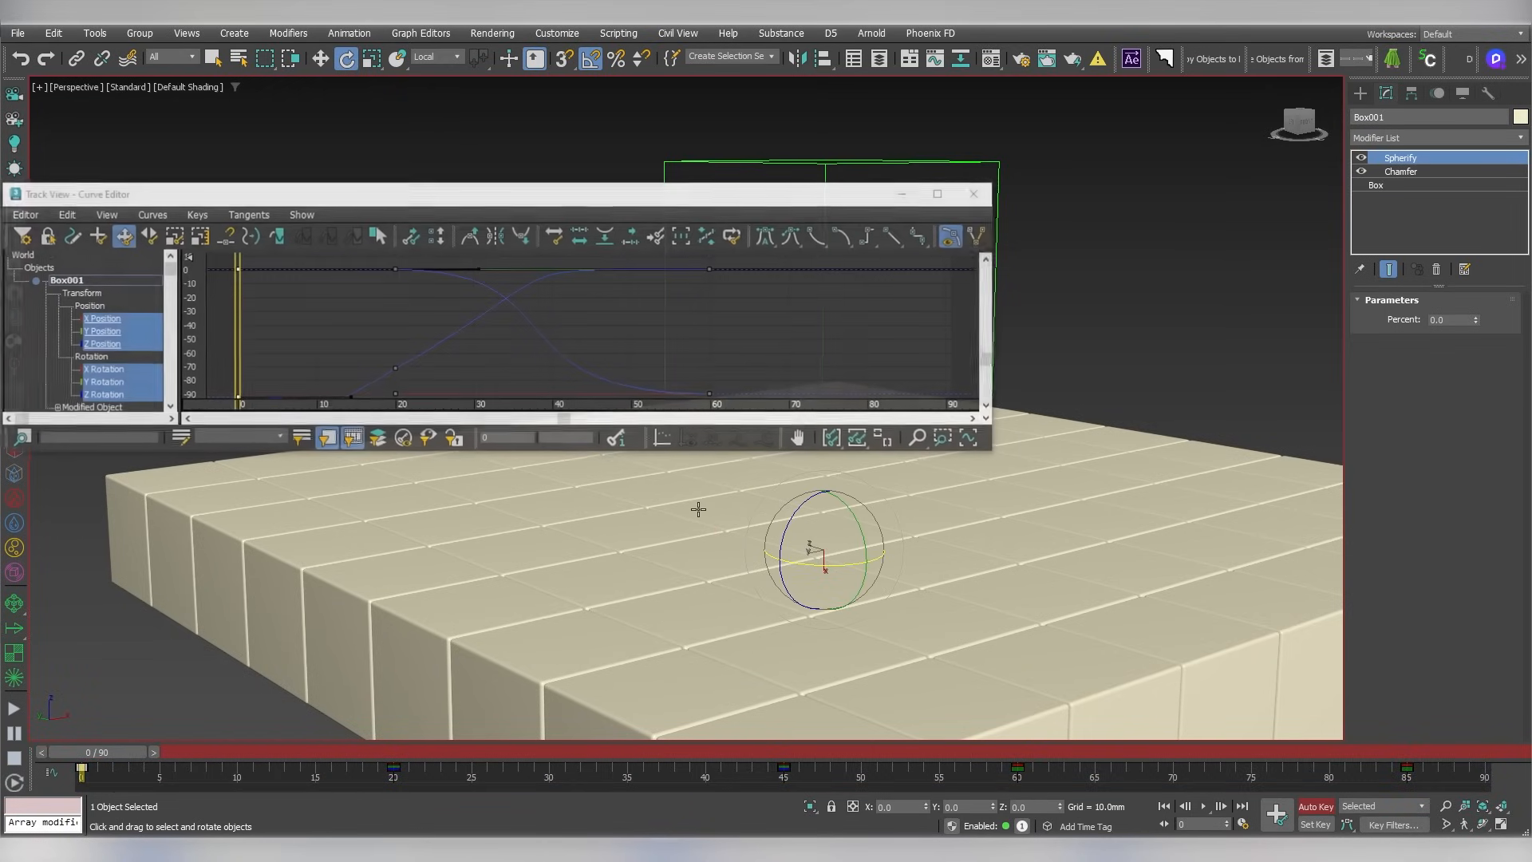
middle_click_drag(574, 364, 711, 349)
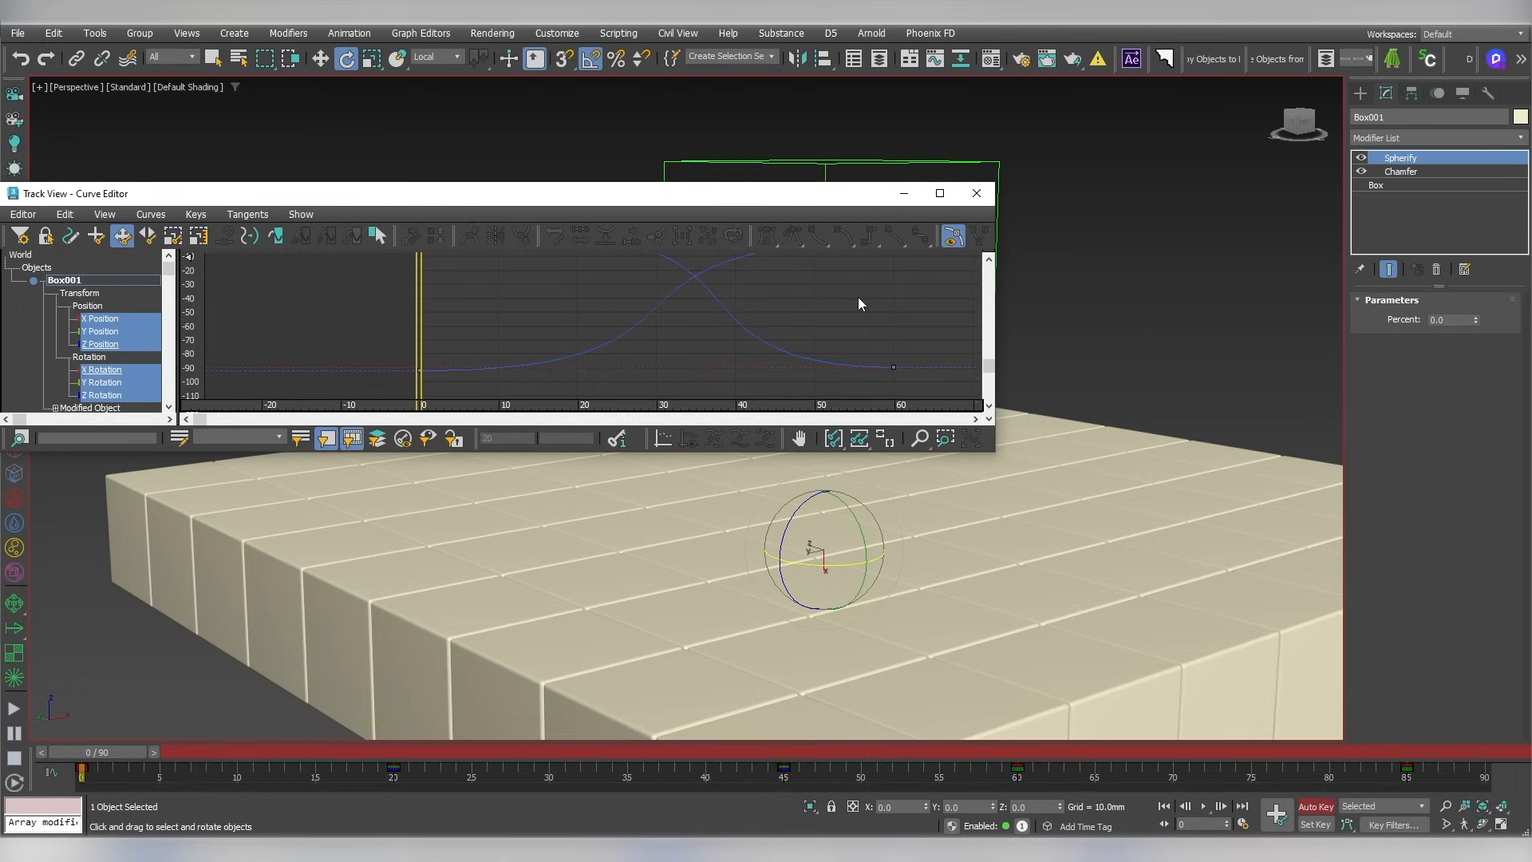
left_click(903, 193)
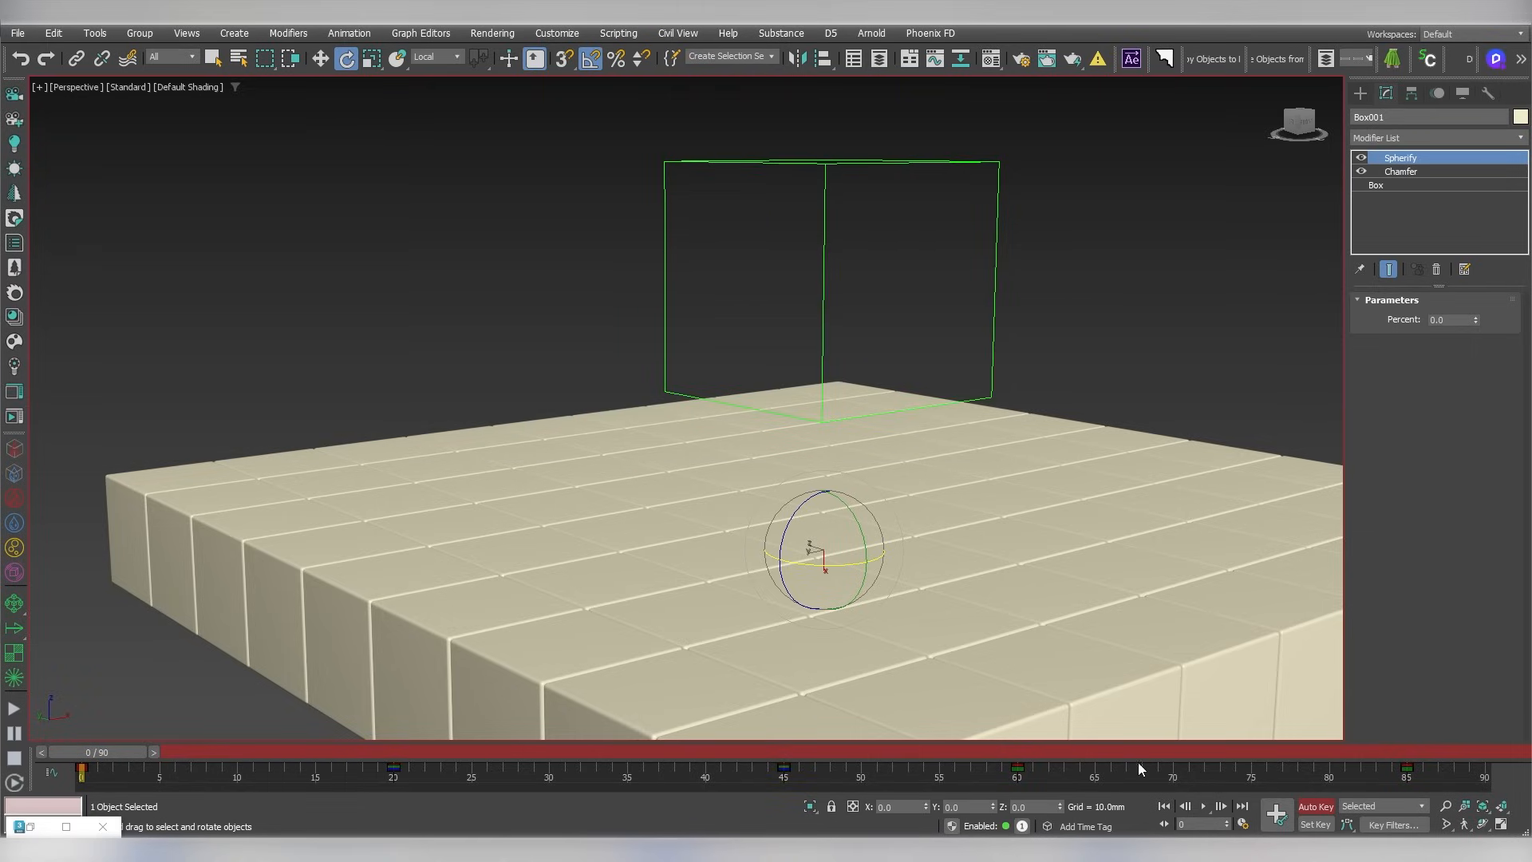
Play back the retimed animation and turn off Auto Key
left_click(1202, 808)
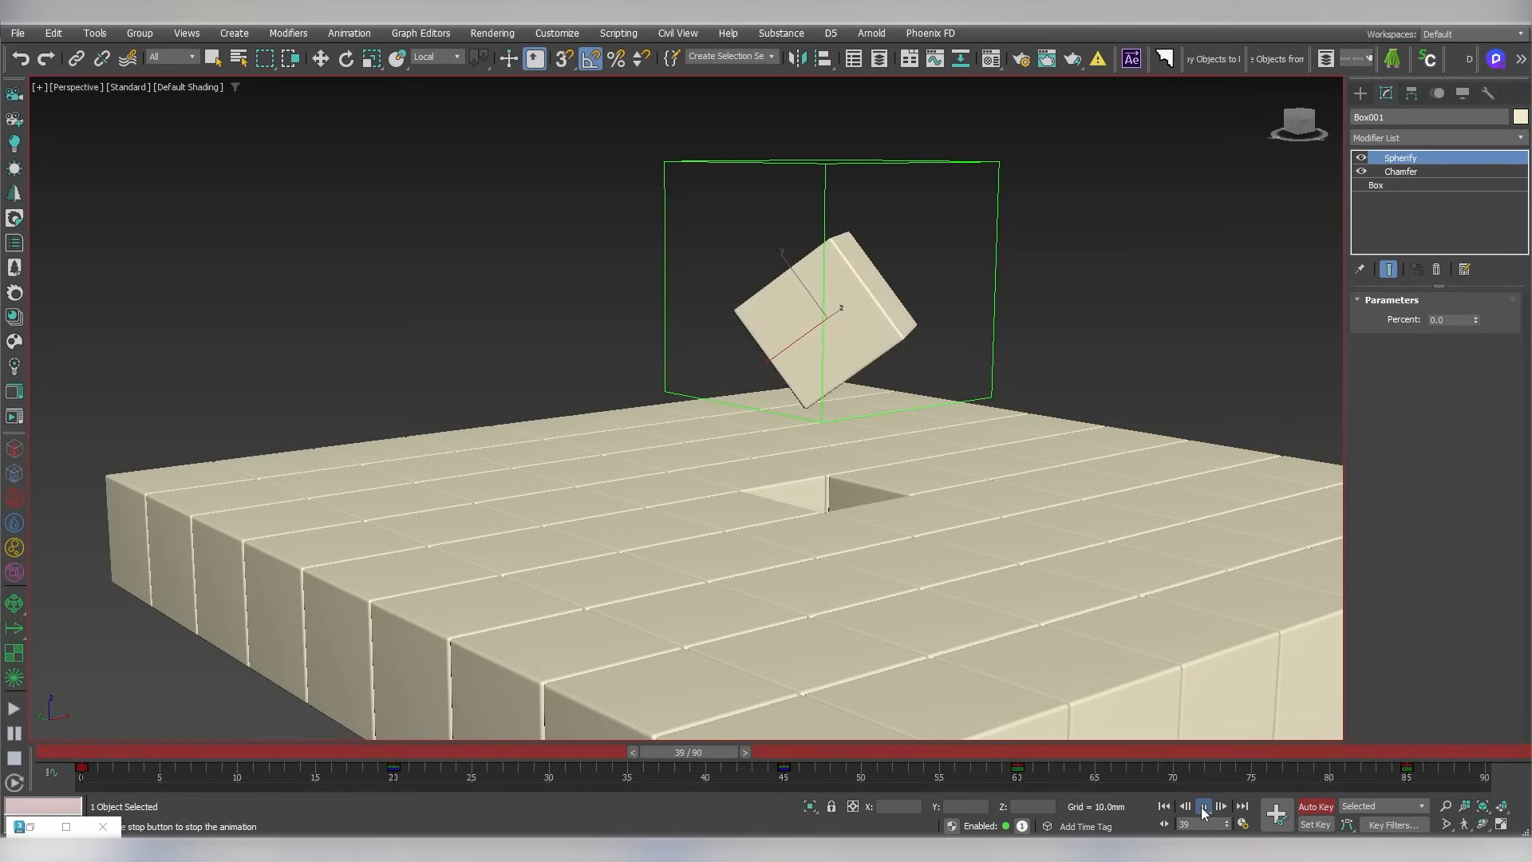
left_click(1203, 807)
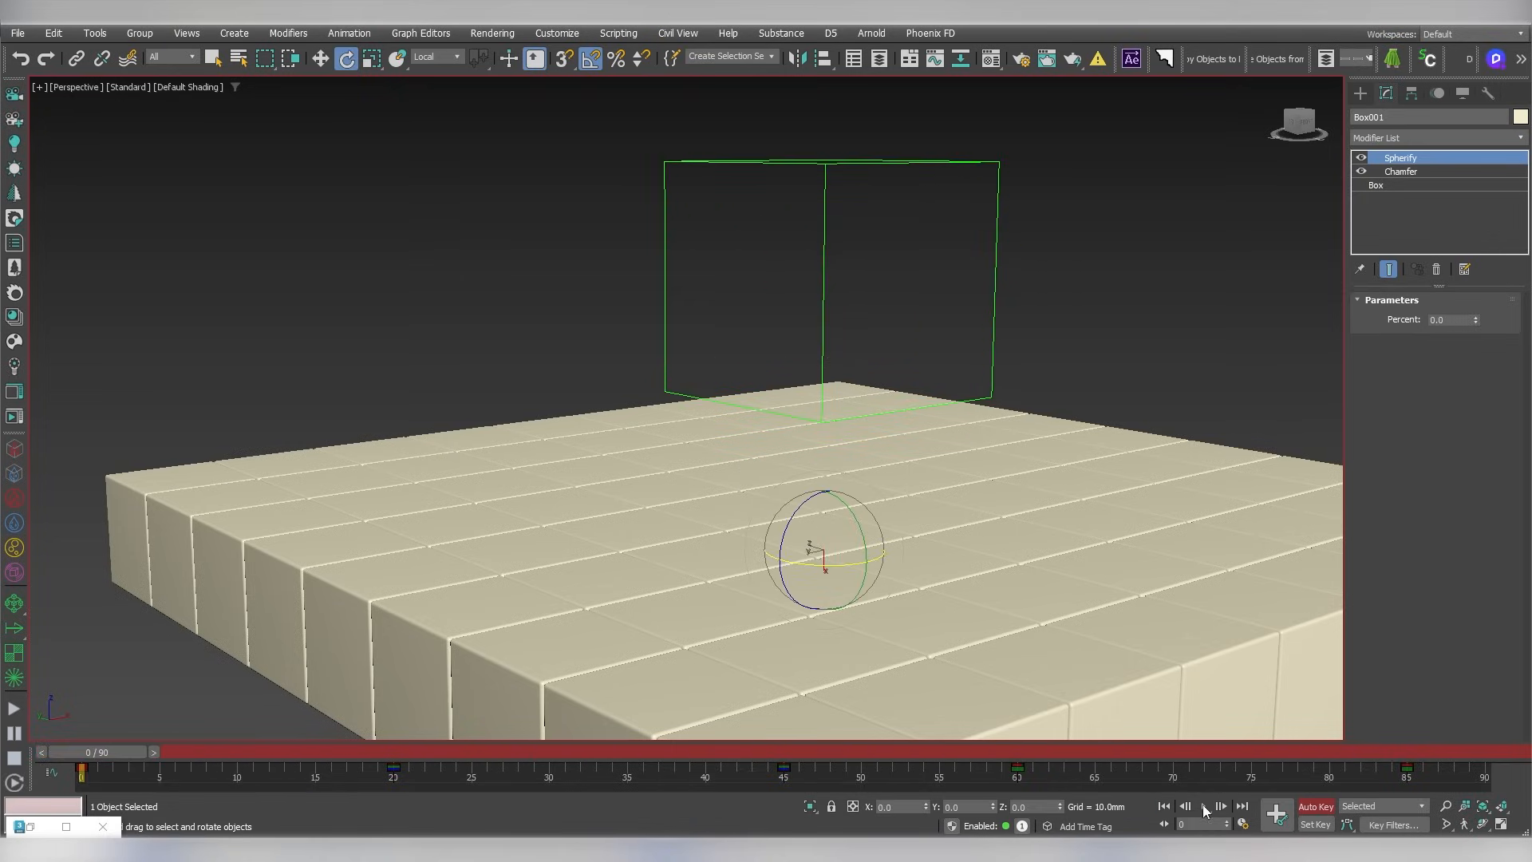
left_click(1323, 810)
Activate the Move tool and hide the helper objects in the Perspective view
middle_click_drag(1040, 471, 972, 469, "alt")
right_click(972, 470)
left_click(1004, 491)
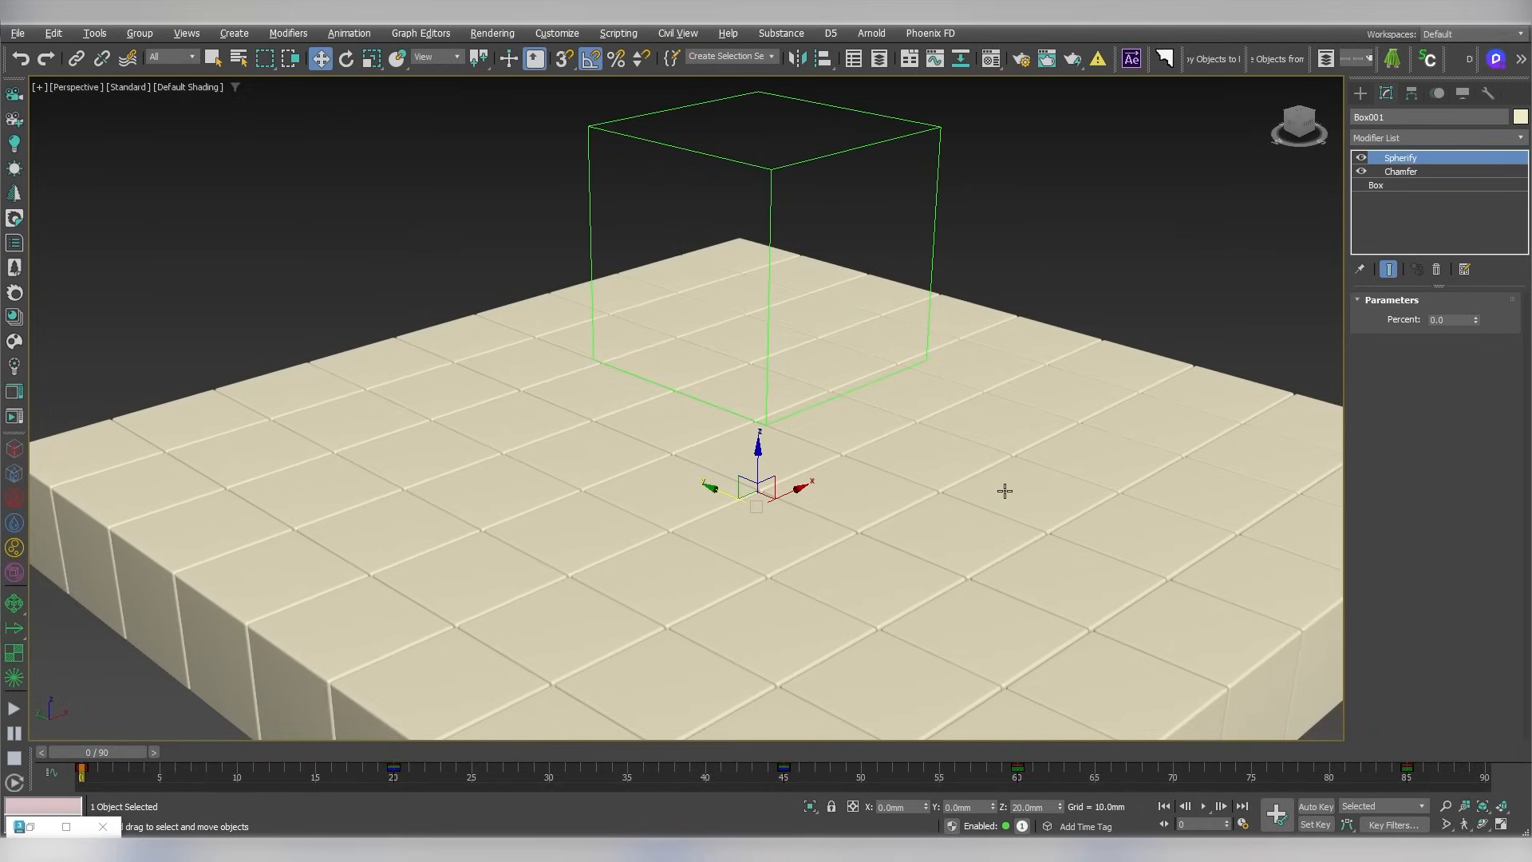
key("shift+h")
scroll(981, 548, "down", 5)
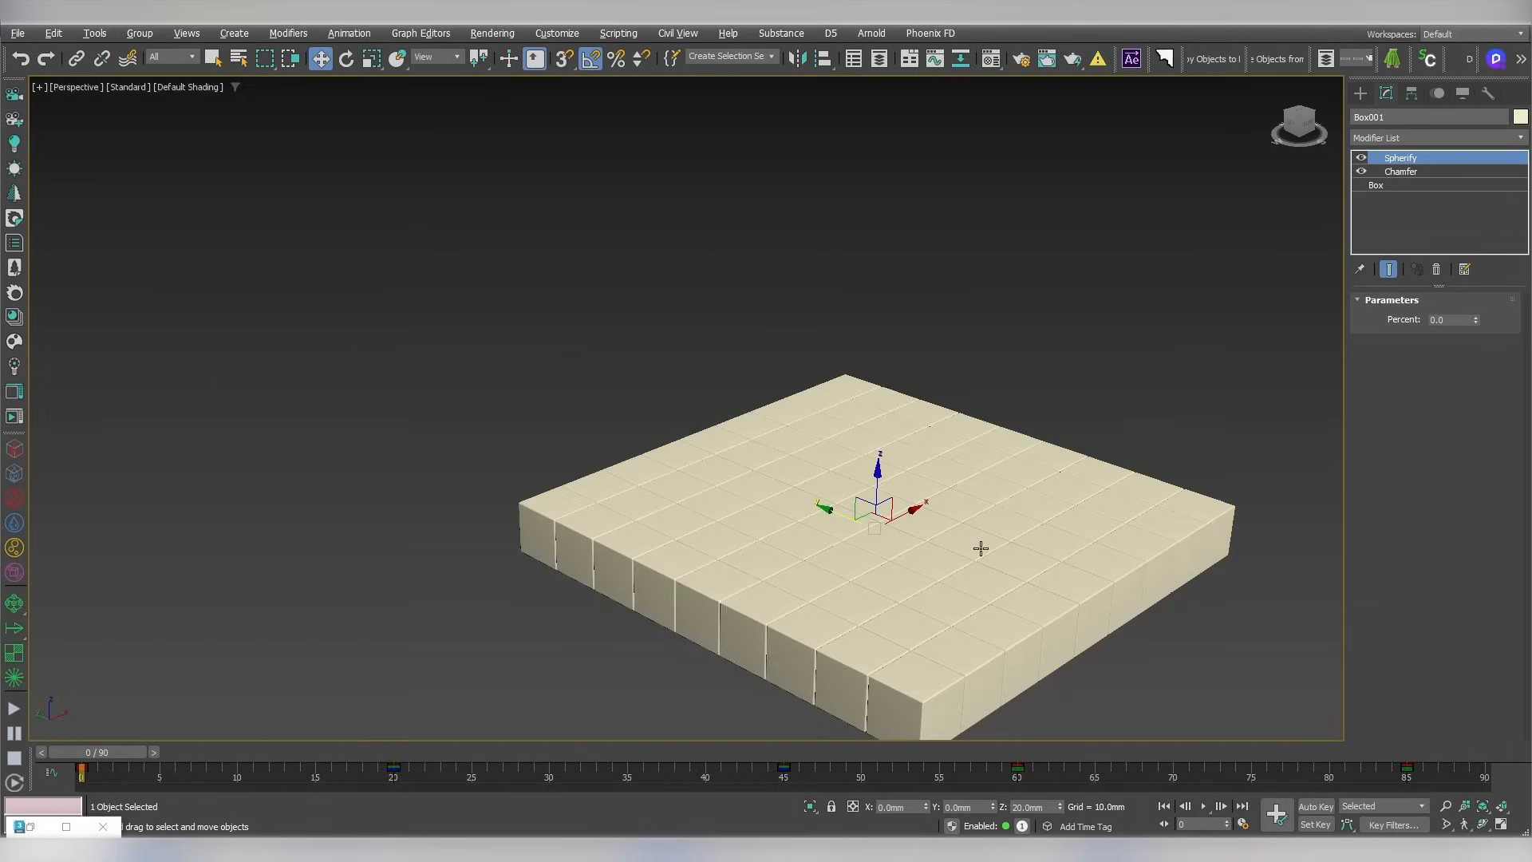
middle_click_drag(981, 547, 1065, 533, "alt")
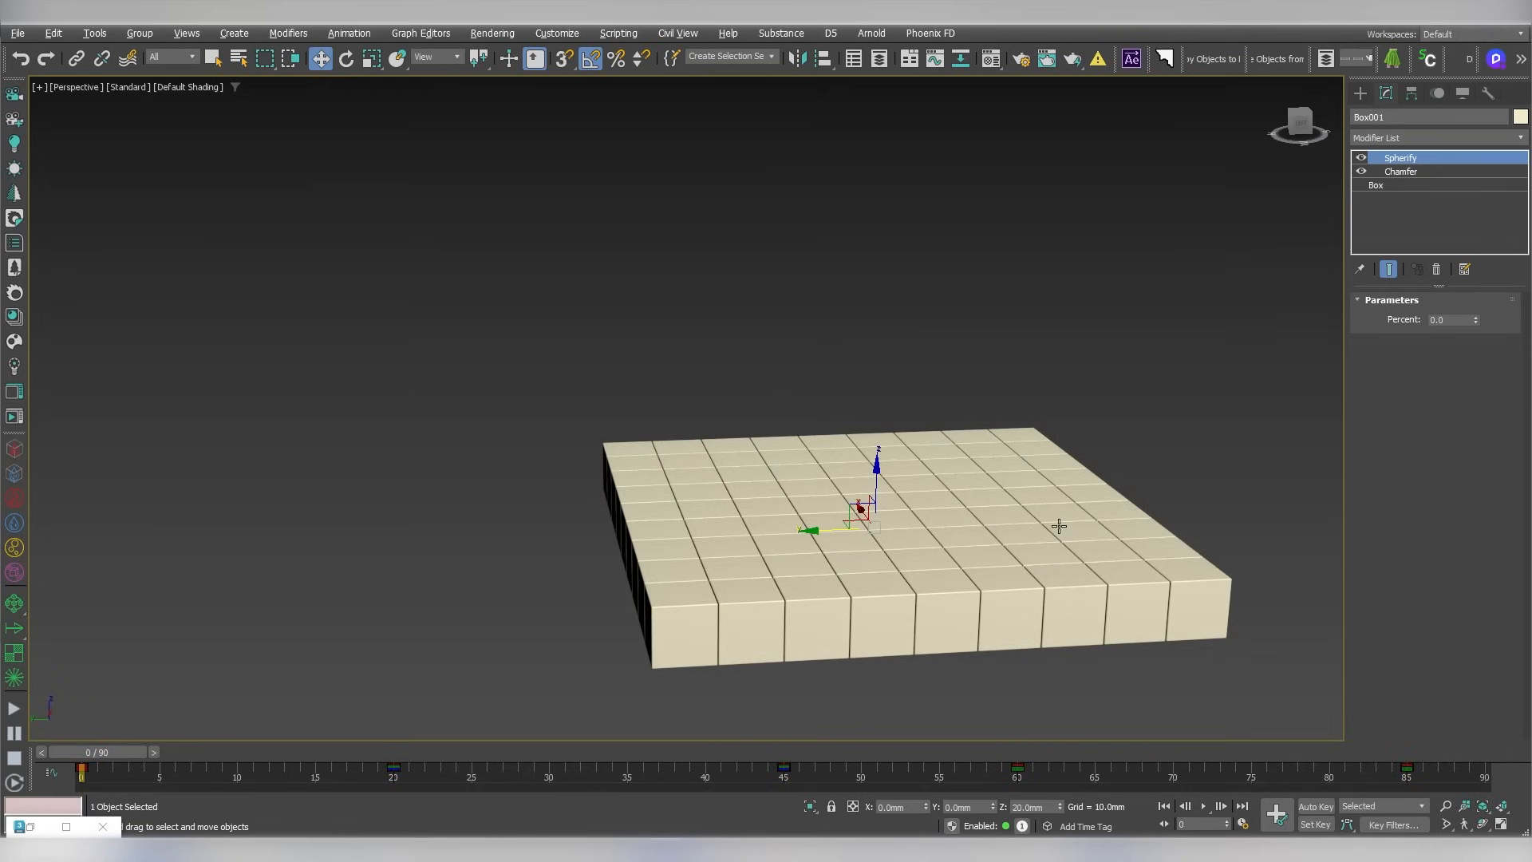
Create a targeted Corona camera in the Front view, centred above the middle box and aimed down with a target distance of about 155 mm
key("f")
key("z")
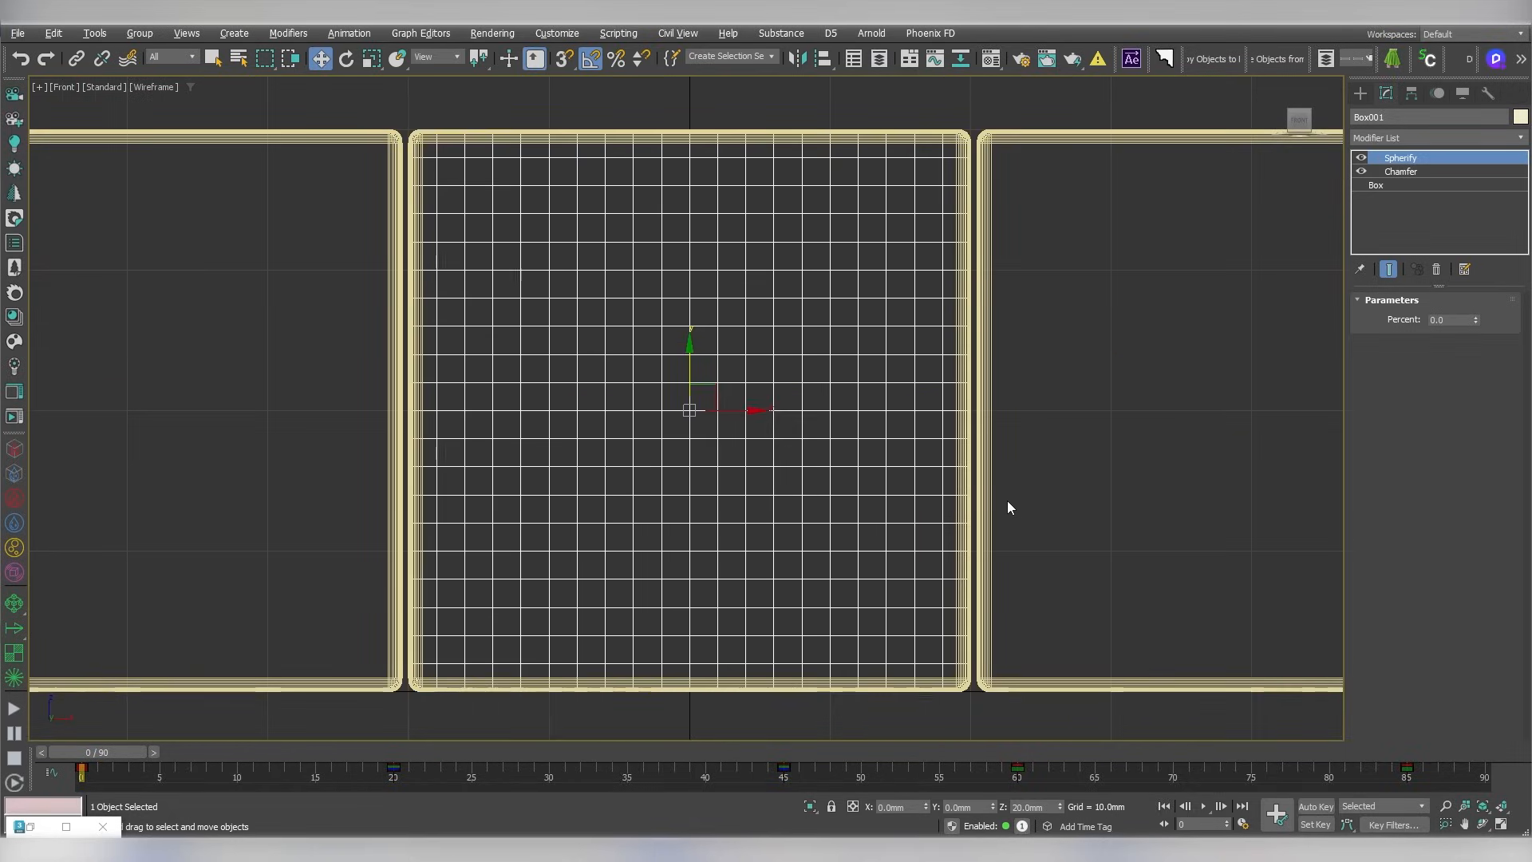
scroll(1007, 500, "down", 6)
left_click(978, 459)
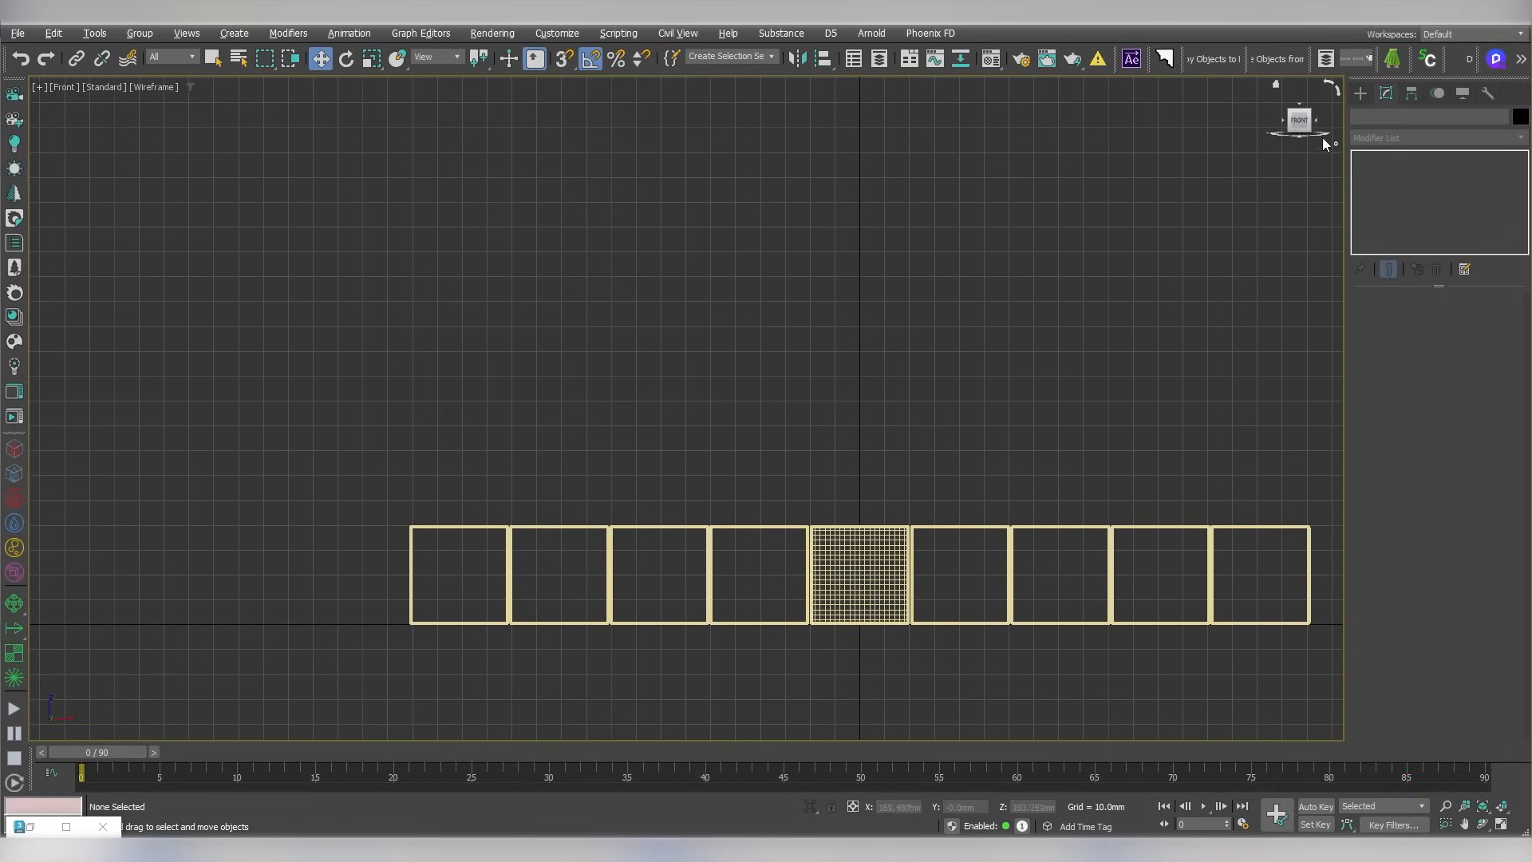
left_click(1360, 91)
left_click(1419, 122)
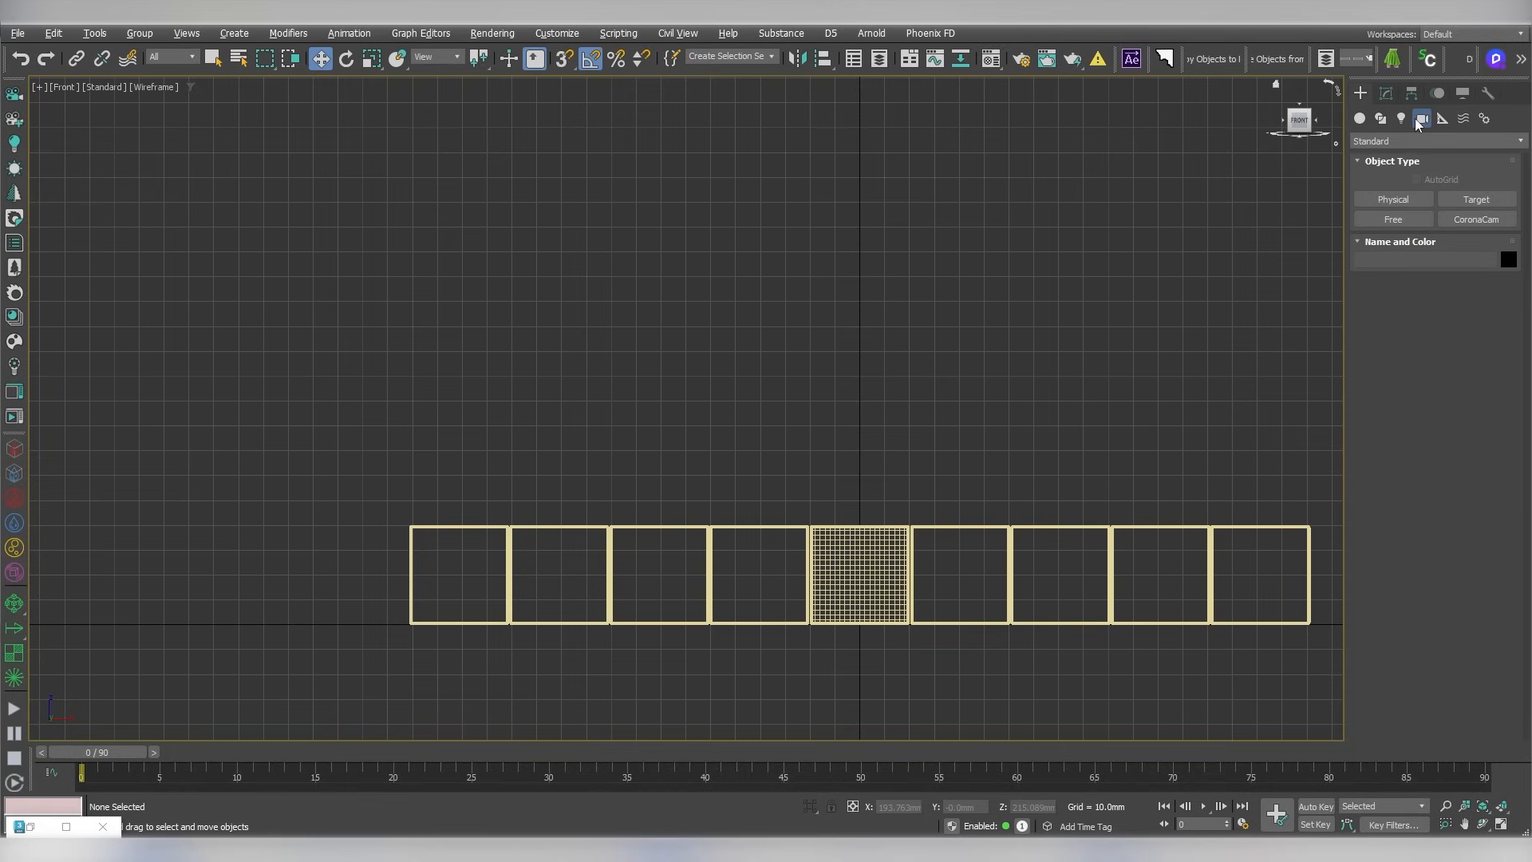
left_click(1460, 218)
scroll(984, 456, "down", 2)
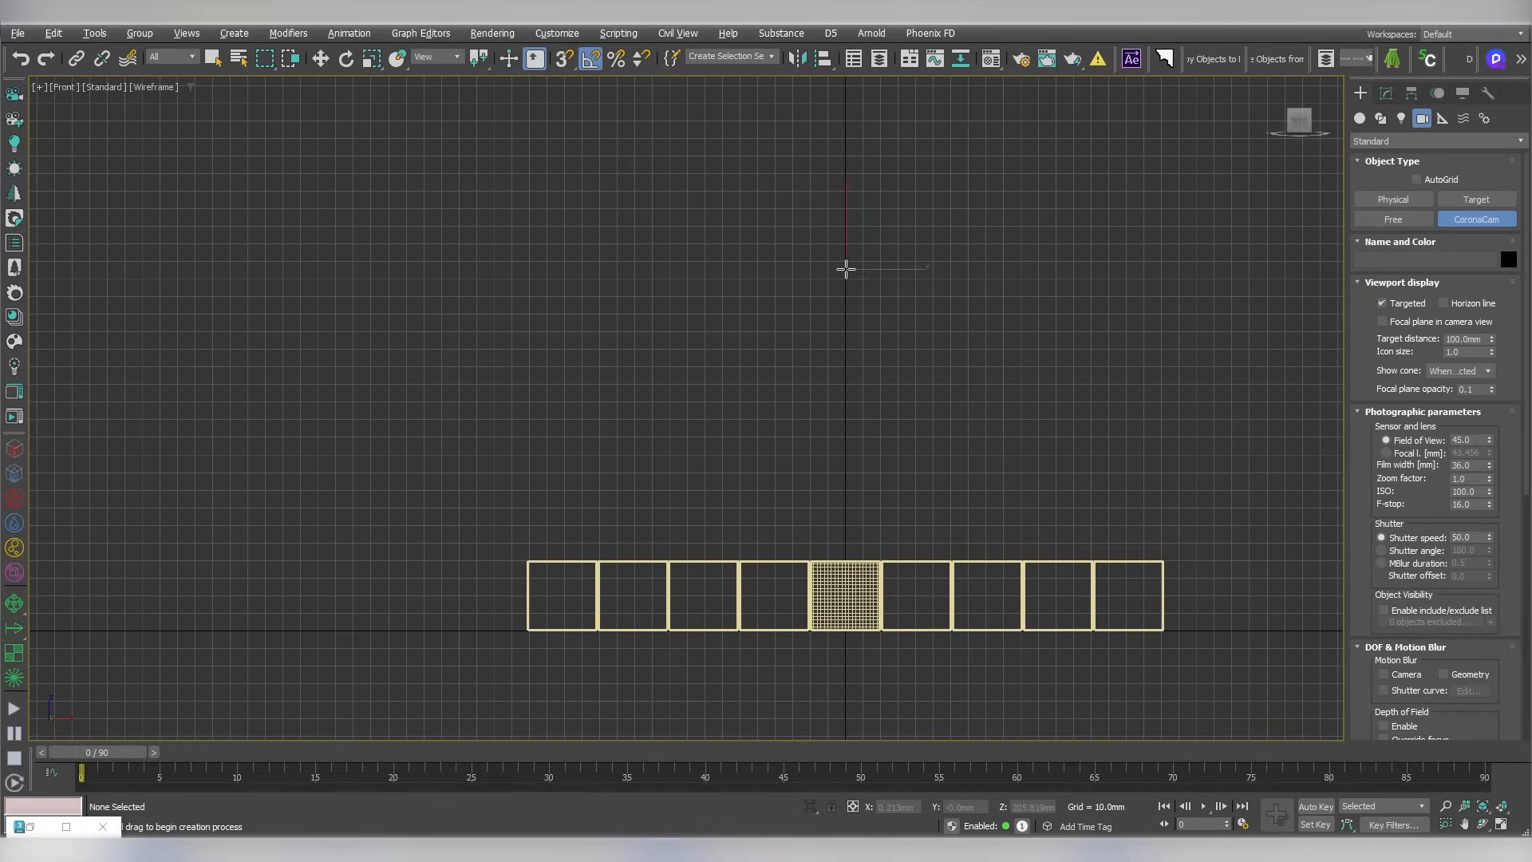
left_click_drag(846, 269, 847, 542)
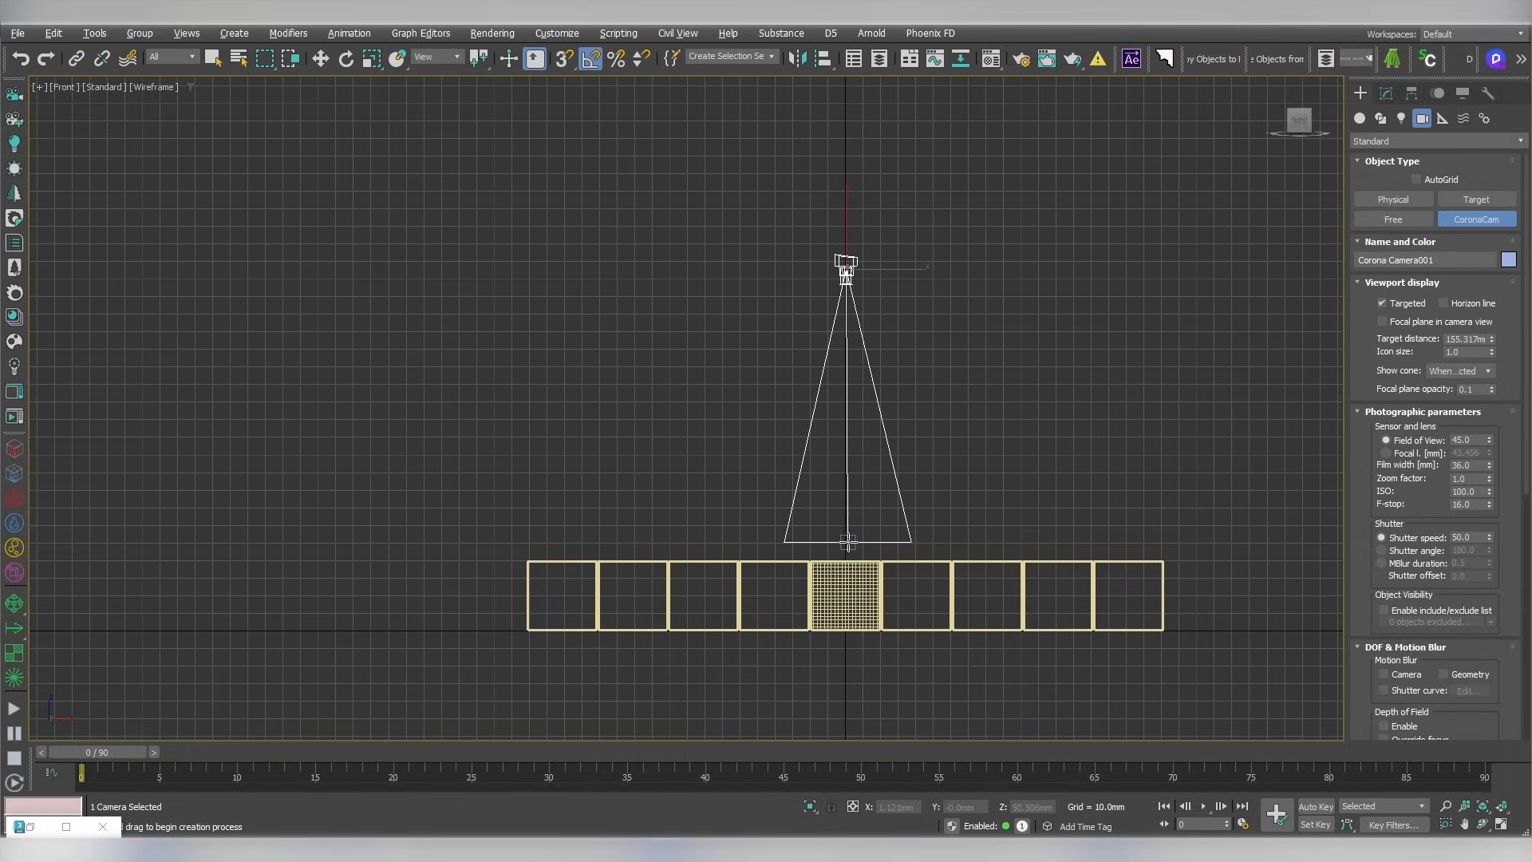
right_click(850, 542)
Align the camera target to the camera's pivot point on X, Y and Z, and lower it to a height of about 40 mm
left_click(851, 545)
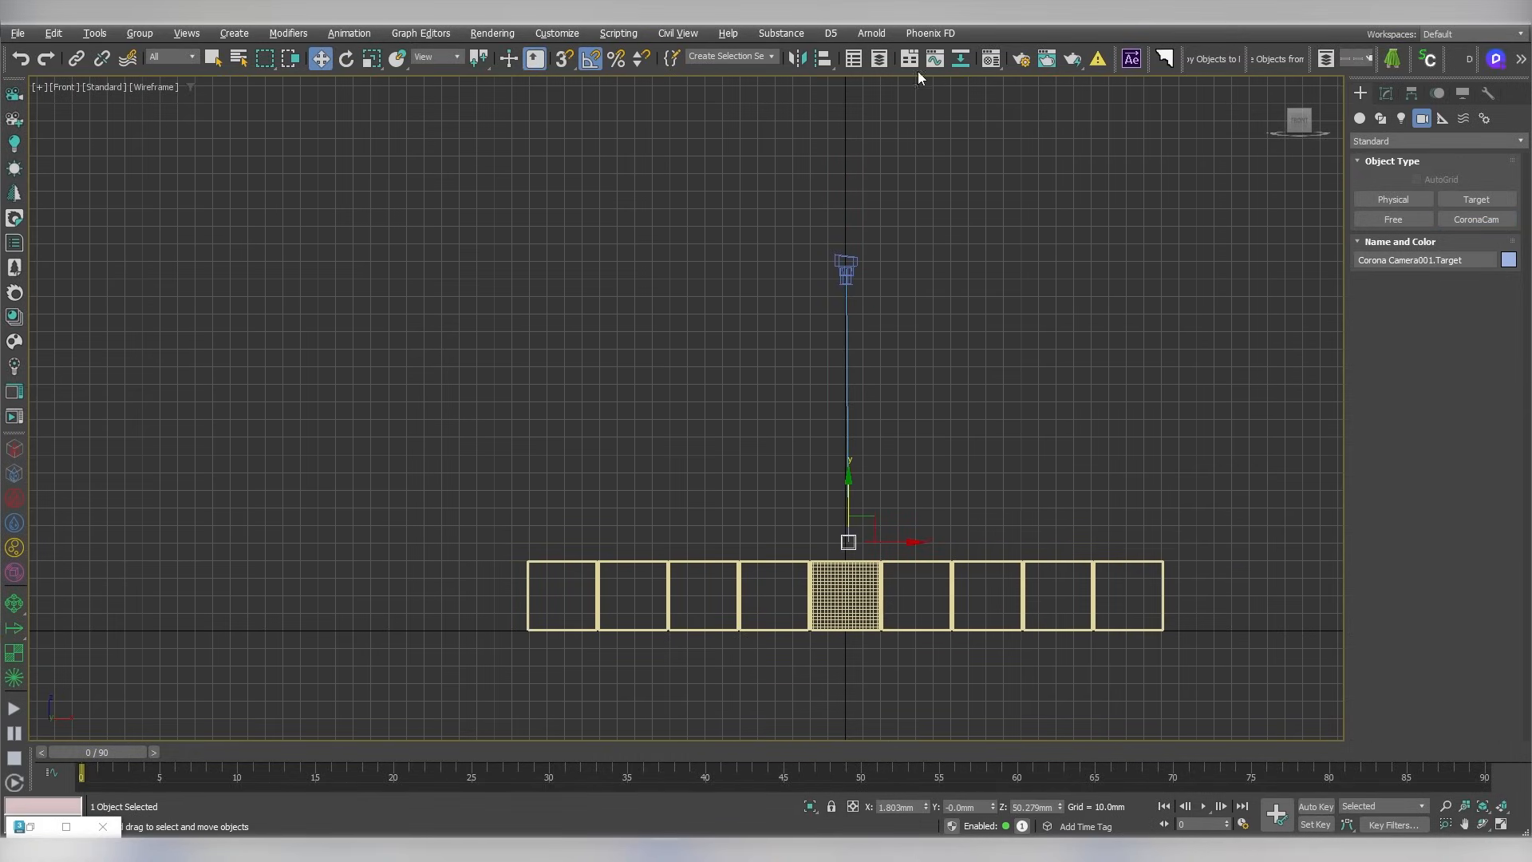
left_click(828, 65)
left_click(848, 263)
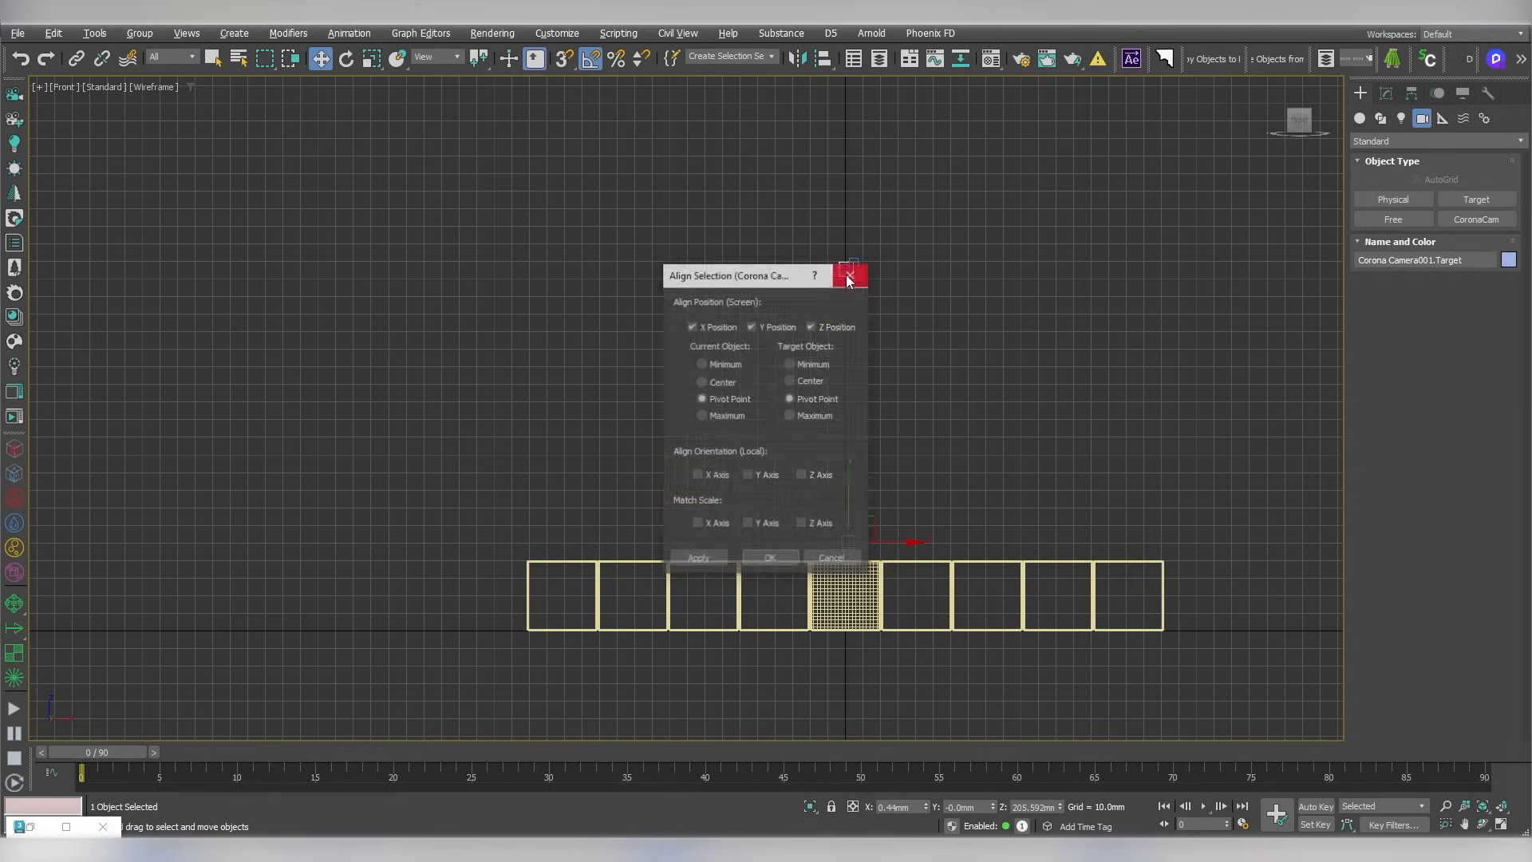
left_click(772, 564)
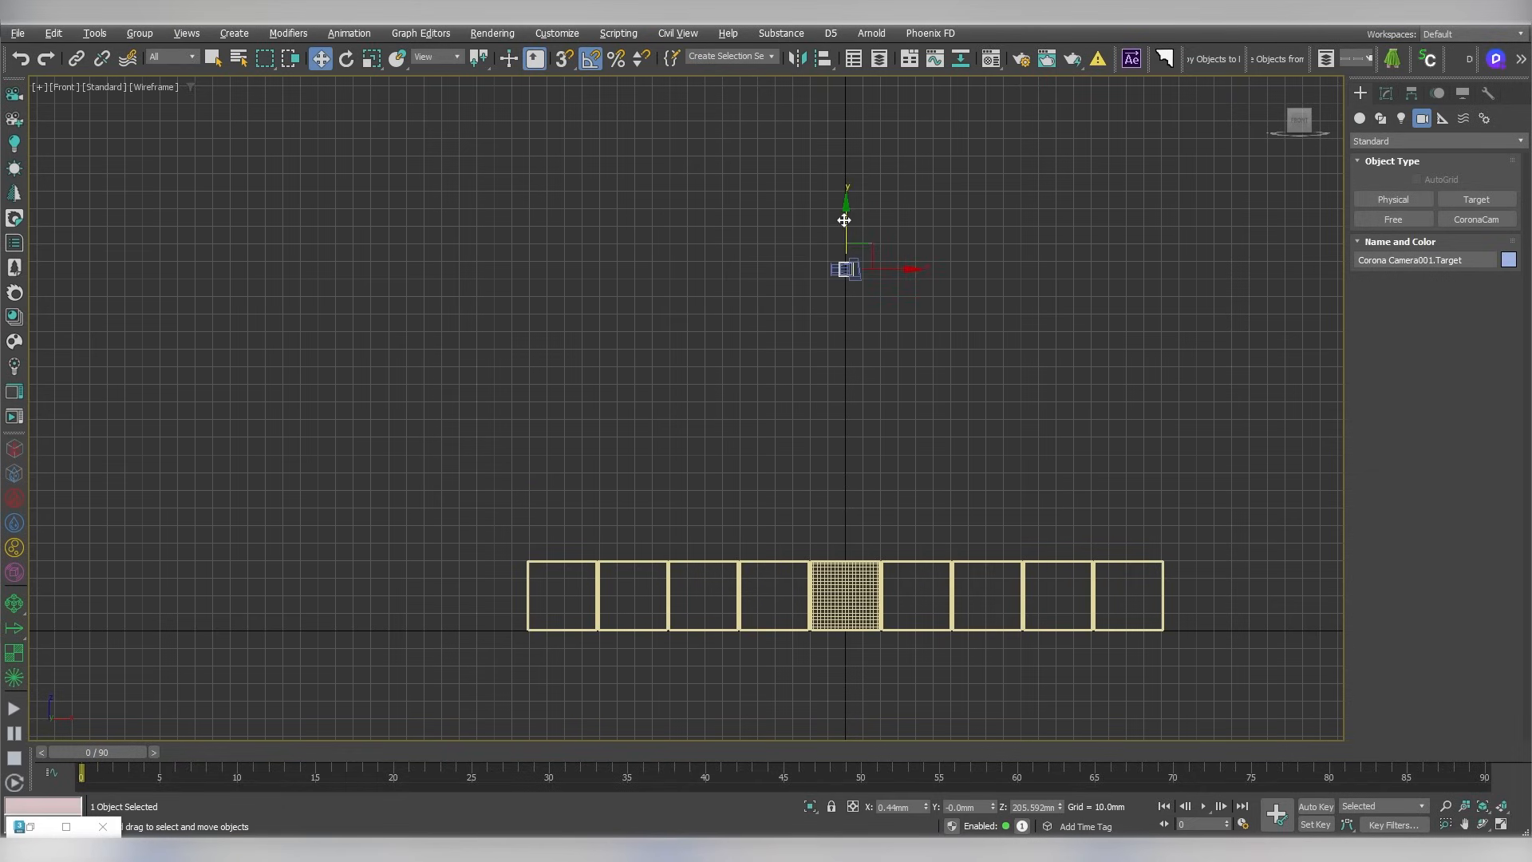
left_click_drag(847, 217, 871, 508)
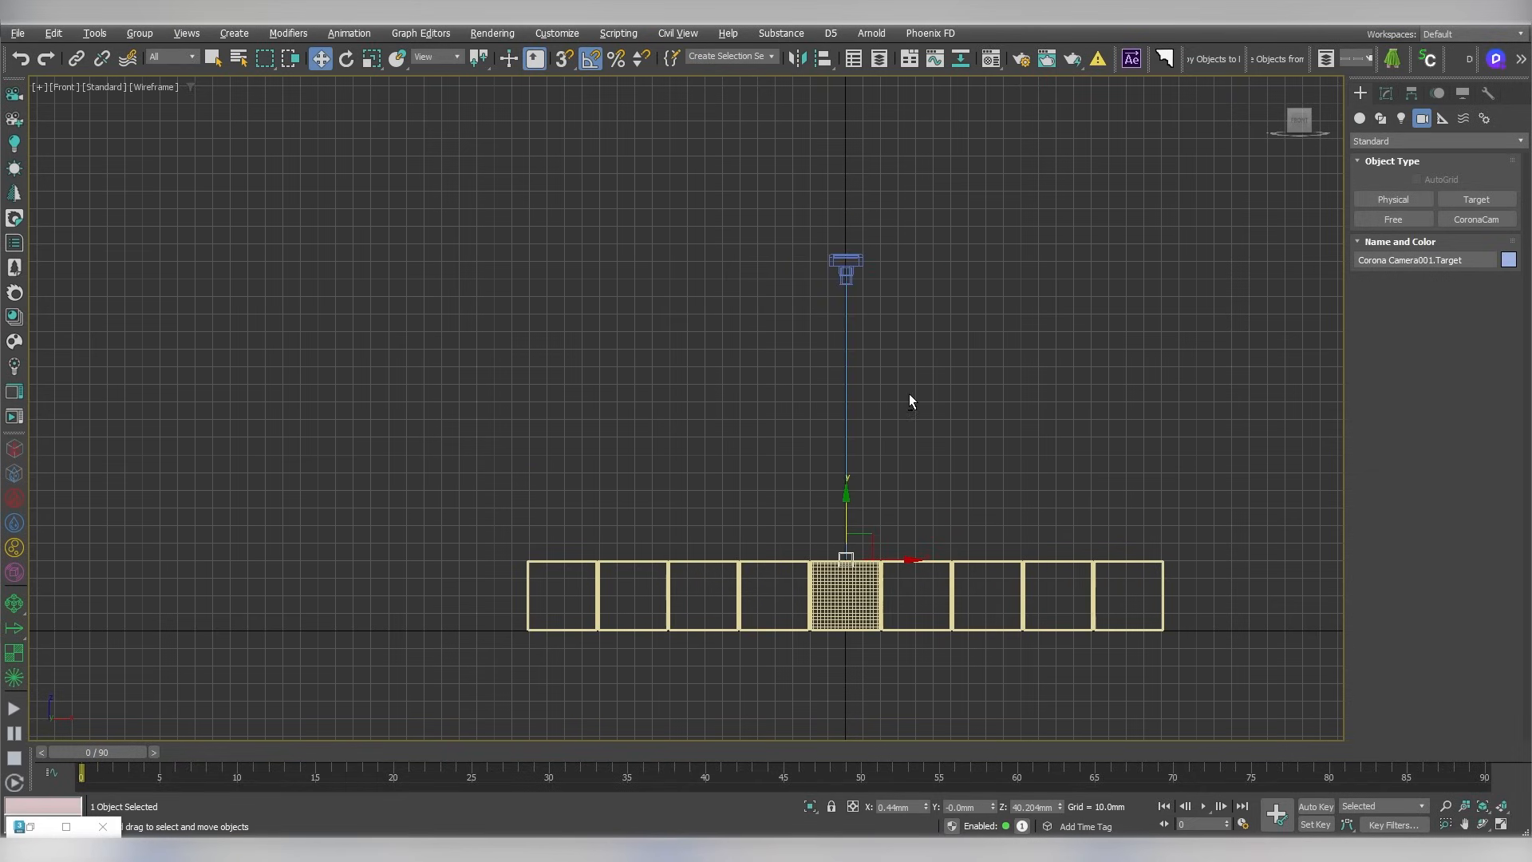
Look through the Corona camera with default shading and orbit it to an angled view of the boxes
key("p")
middle_click_drag(909, 399, 960, 451, "alt")
key("c")
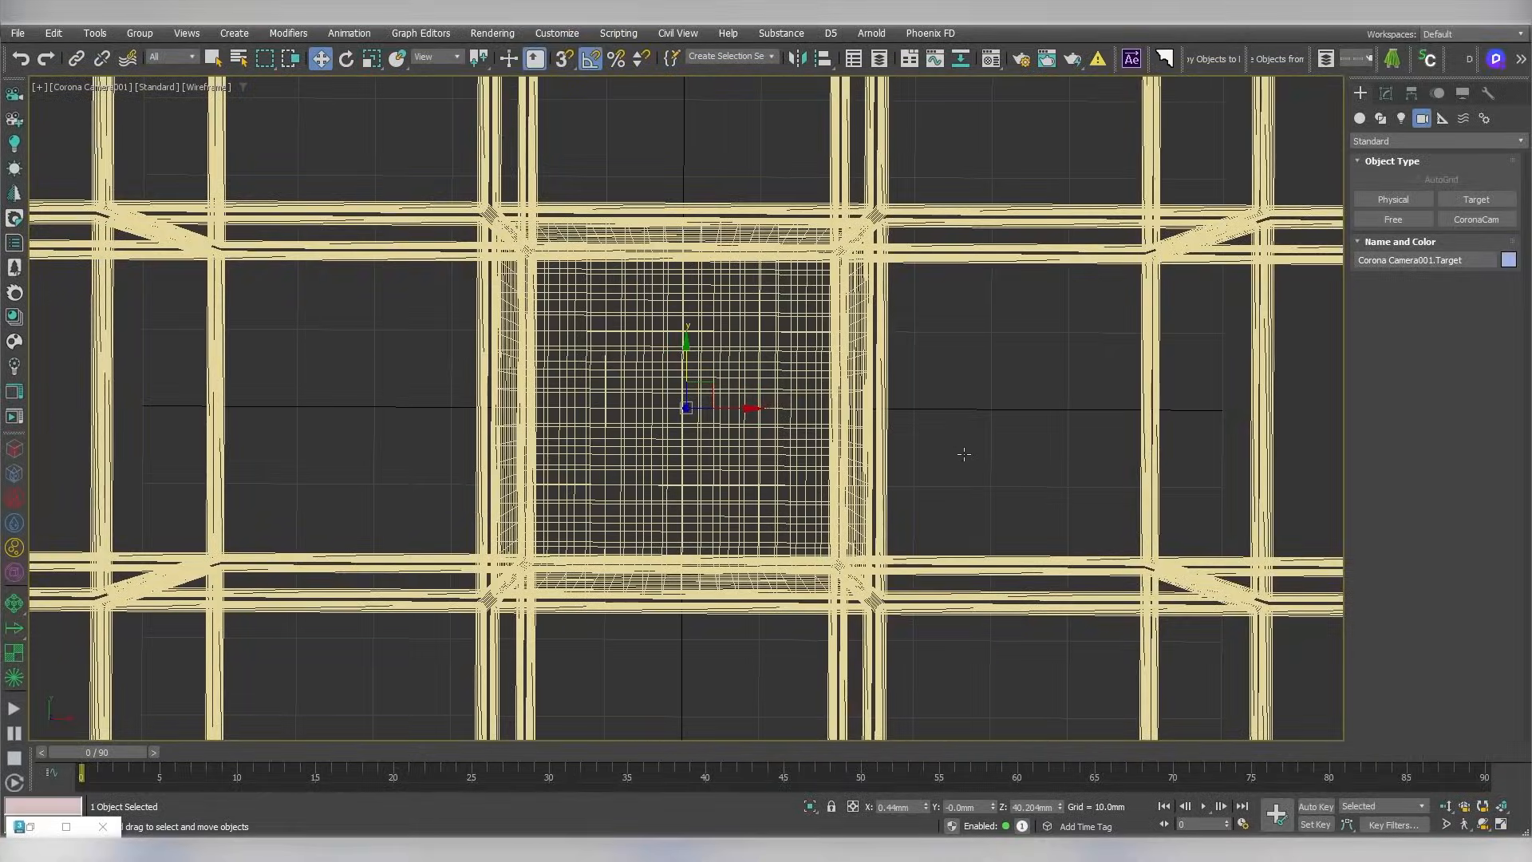
key("F3")
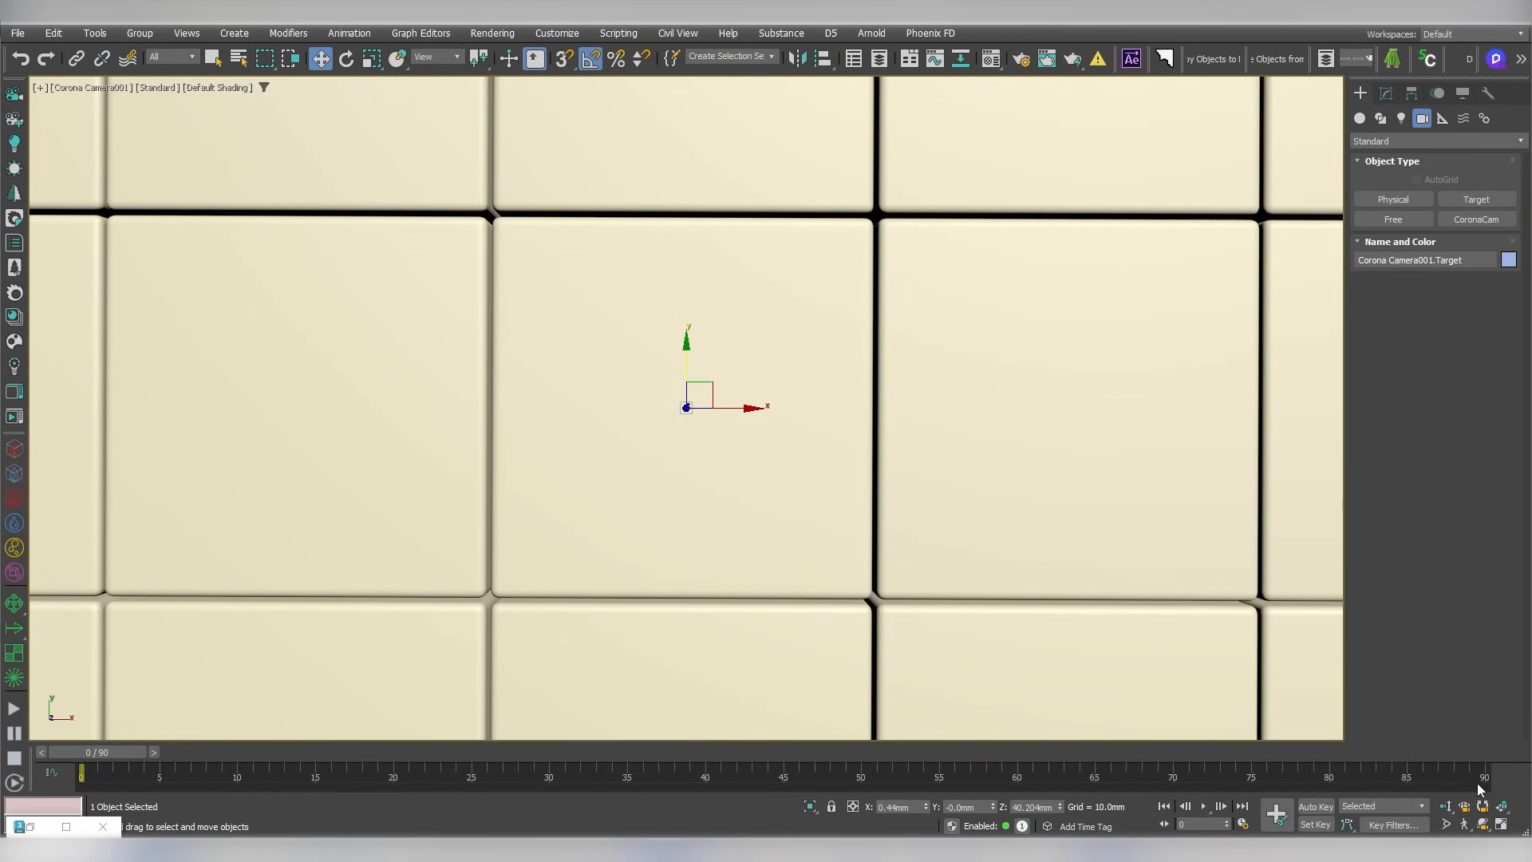
left_click(1483, 823)
left_click_drag(806, 496, 868, 444)
Dolly the camera back from the box array and narrow its field of view around the centre boxes
left_click(1446, 806)
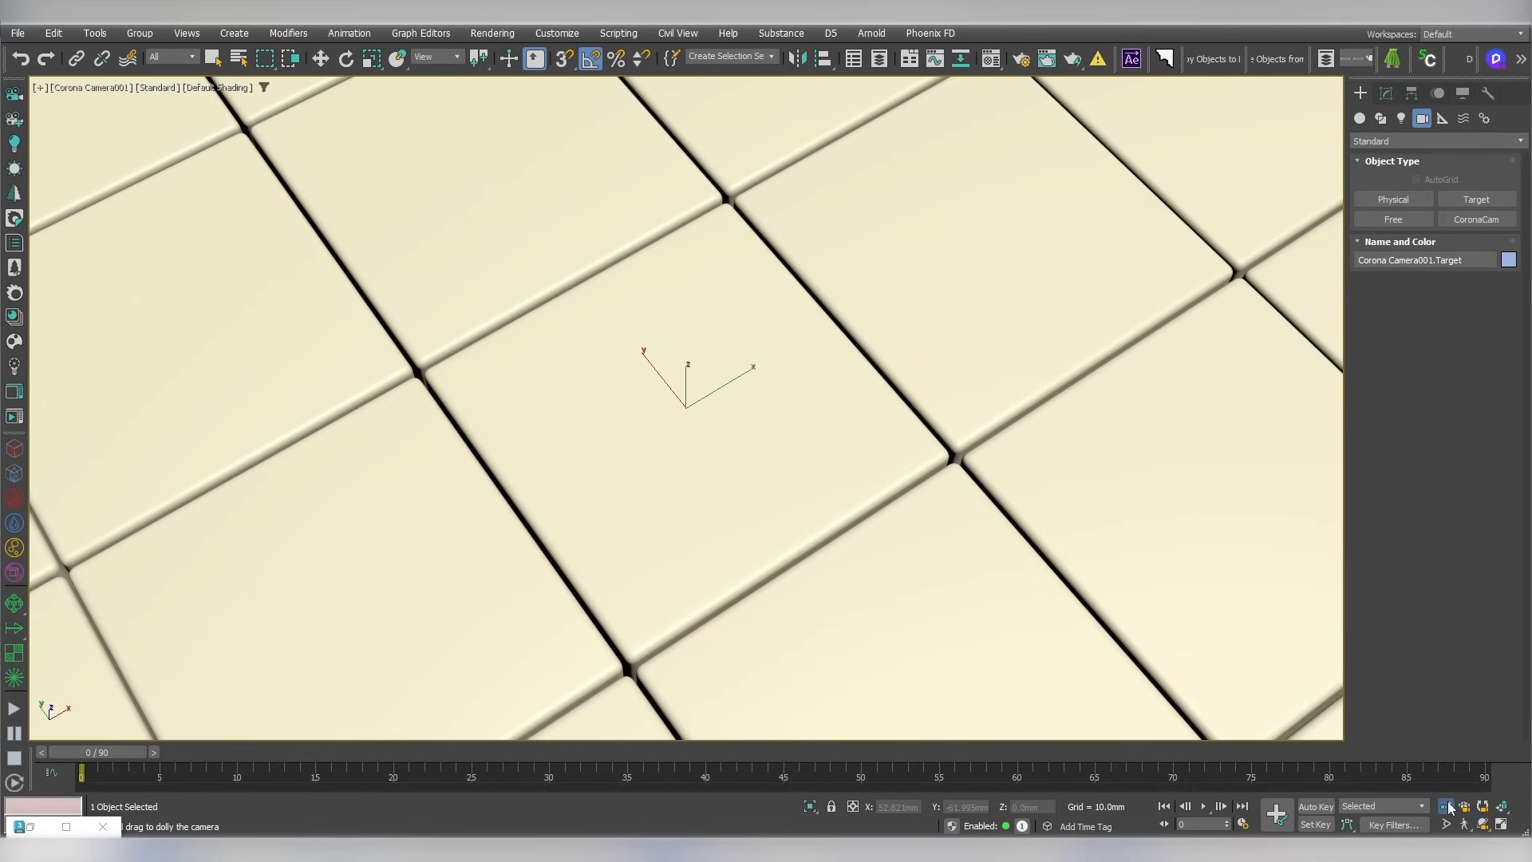
left_click_drag(878, 349, 871, 750)
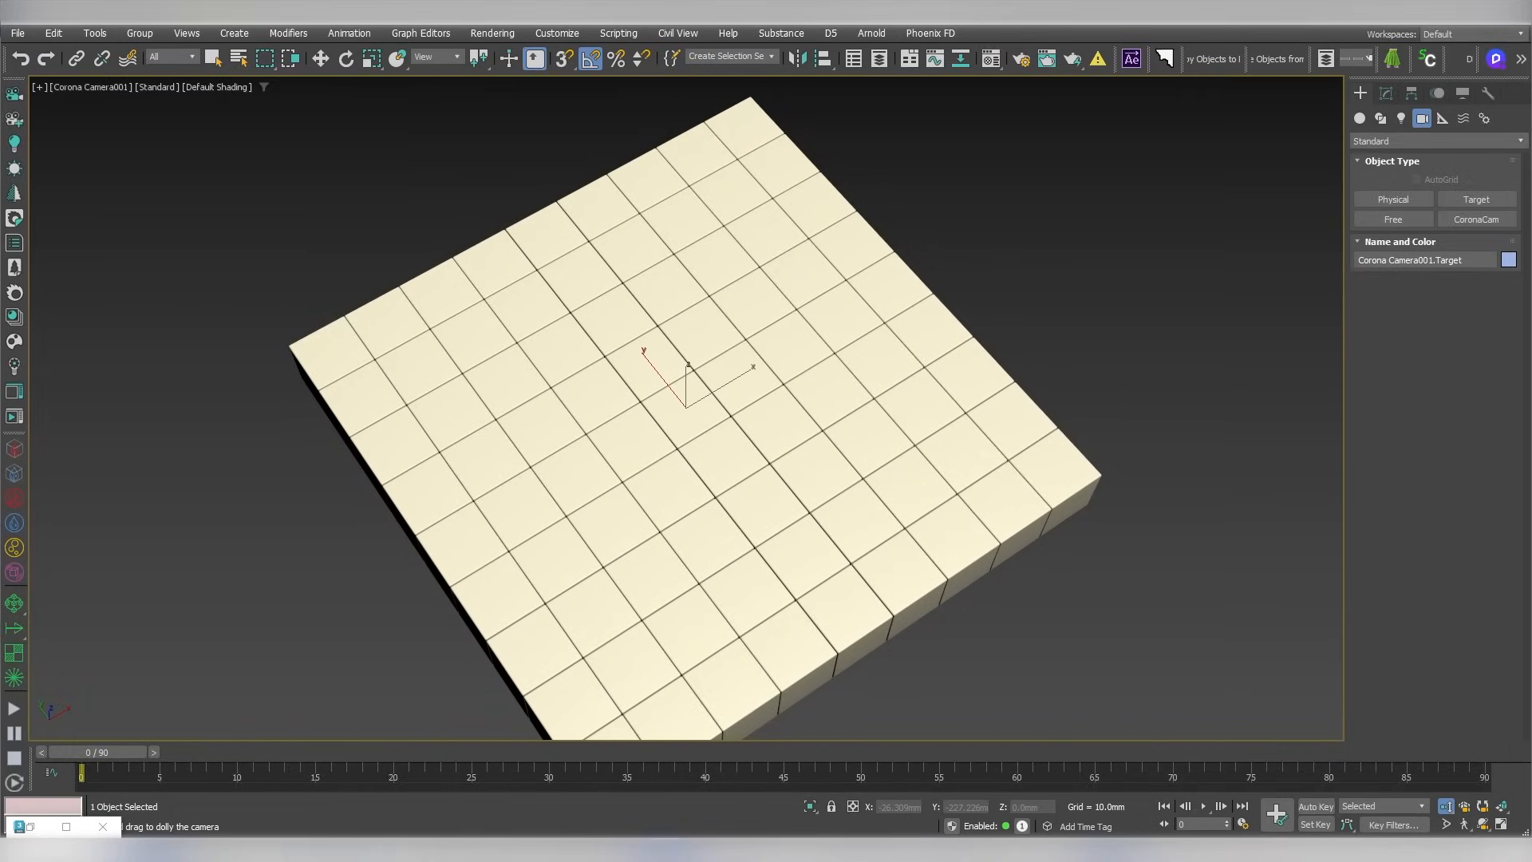
left_click(1446, 824)
left_click_drag(701, 506, 659, 371)
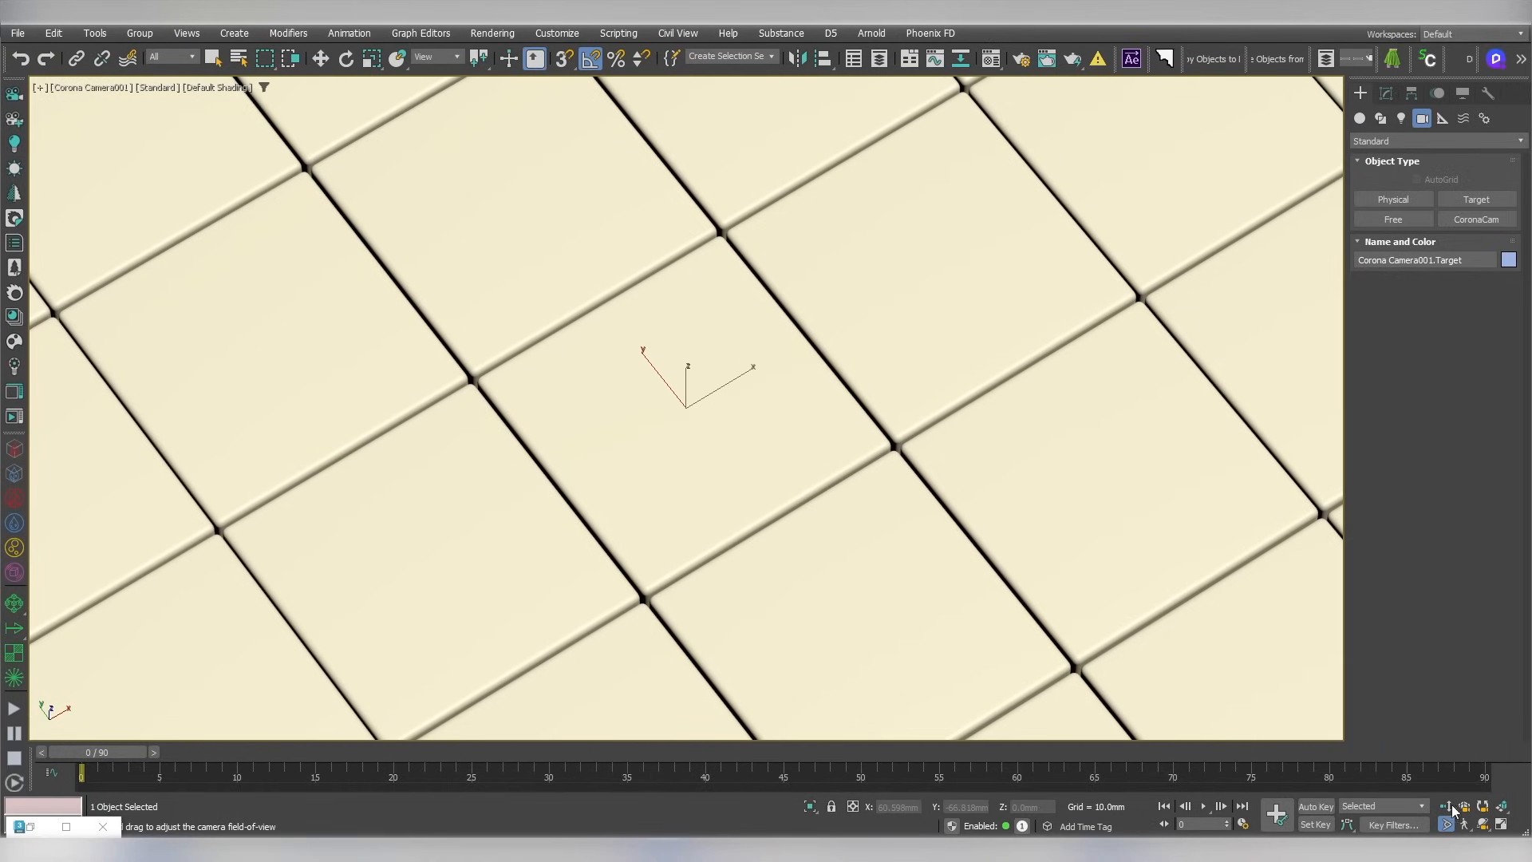
Switch to the four-viewport layout and show the Corona camera in the Perspective viewport
left_click(1500, 827)
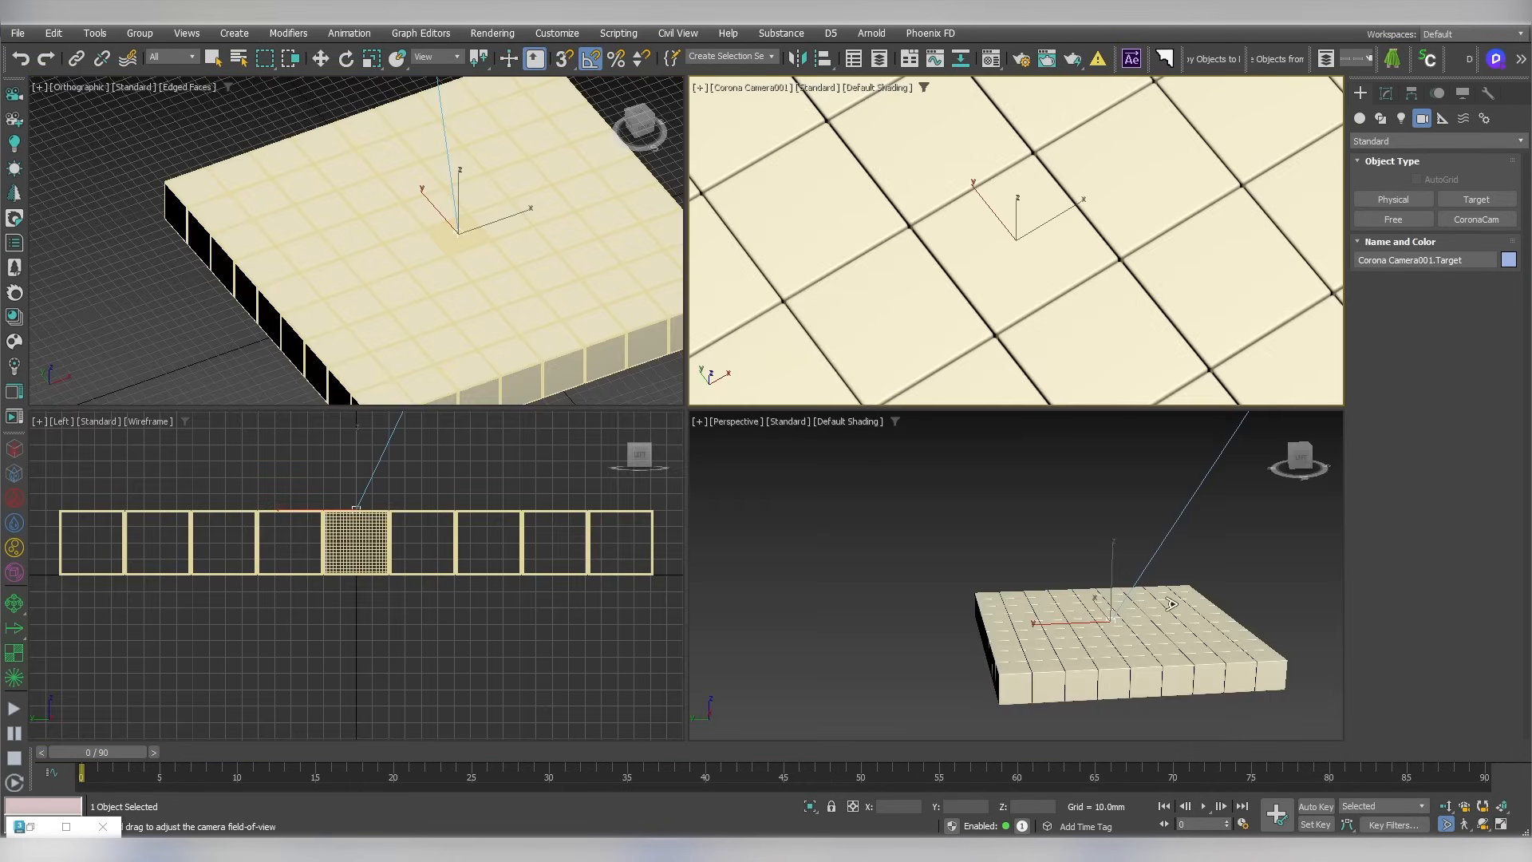
key("c")
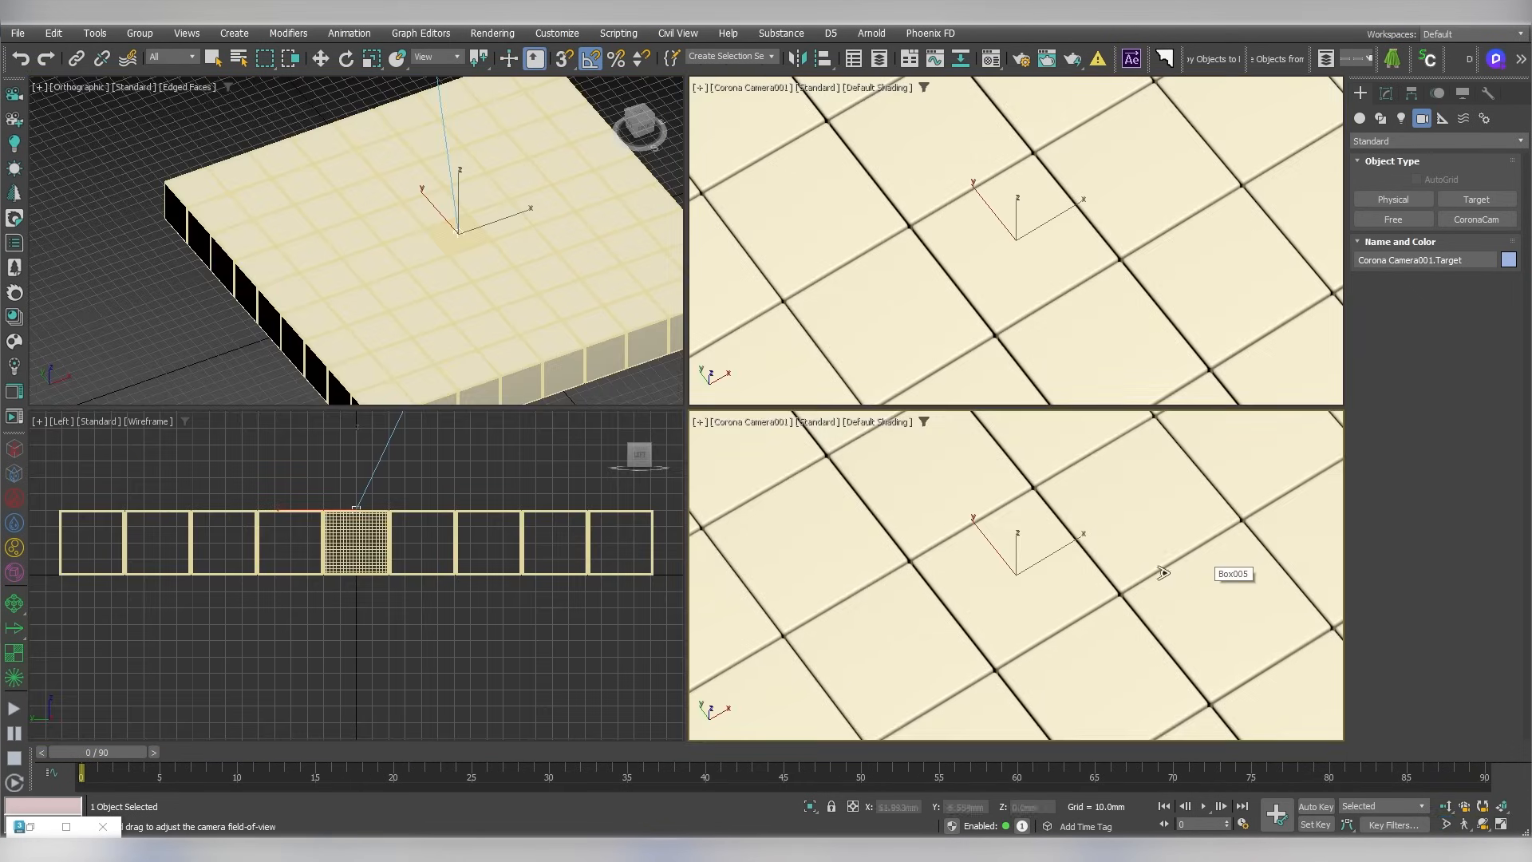
Turn the Left viewport into a shaded Perspective view based on the camera angle, zoomed out over the box array
middle_click(547, 546)
key("c")
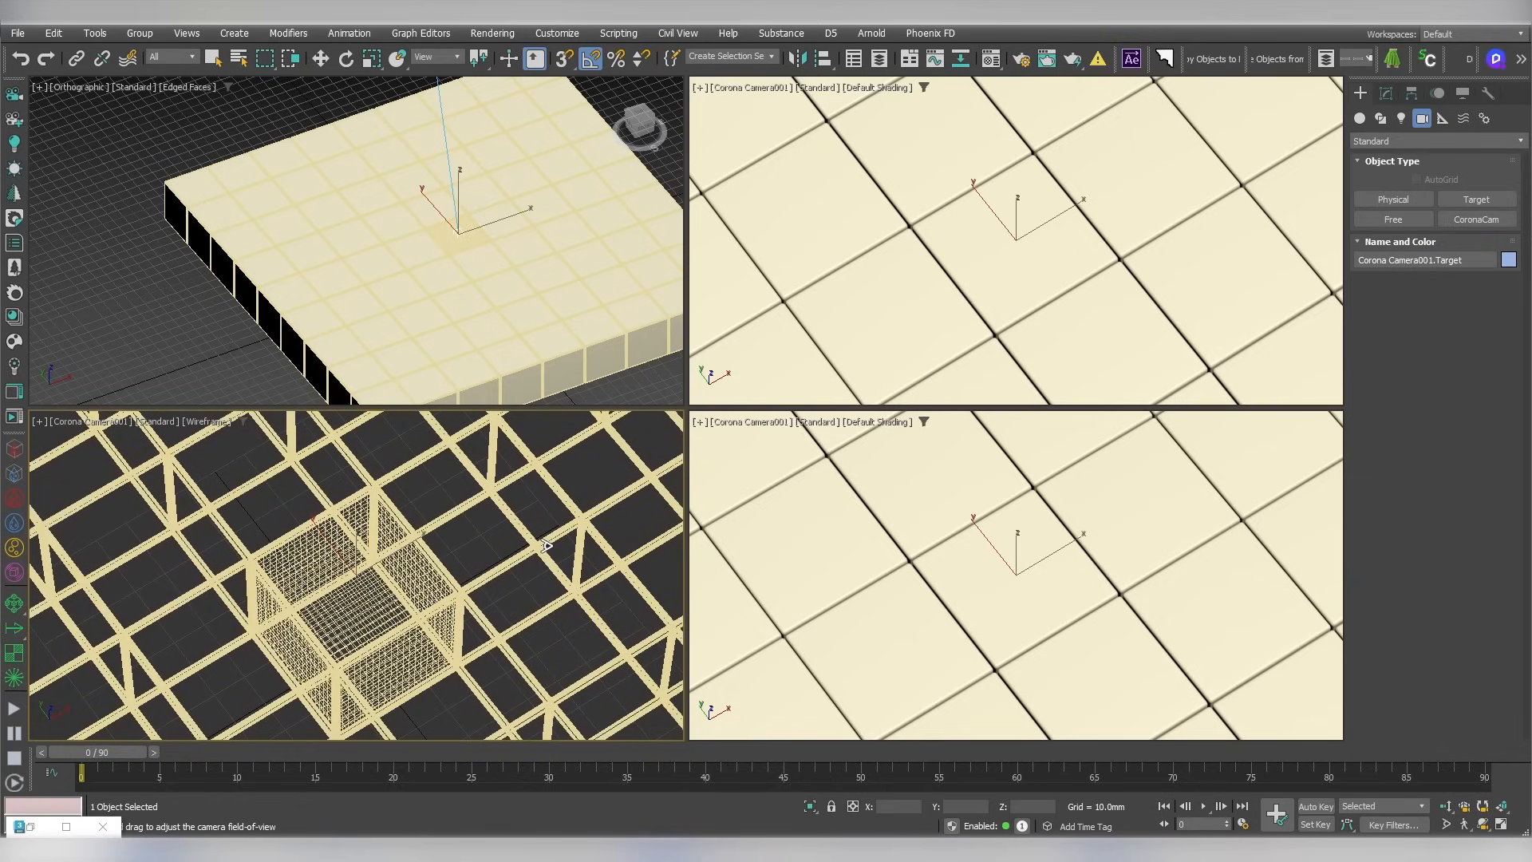
key("p")
key("F3")
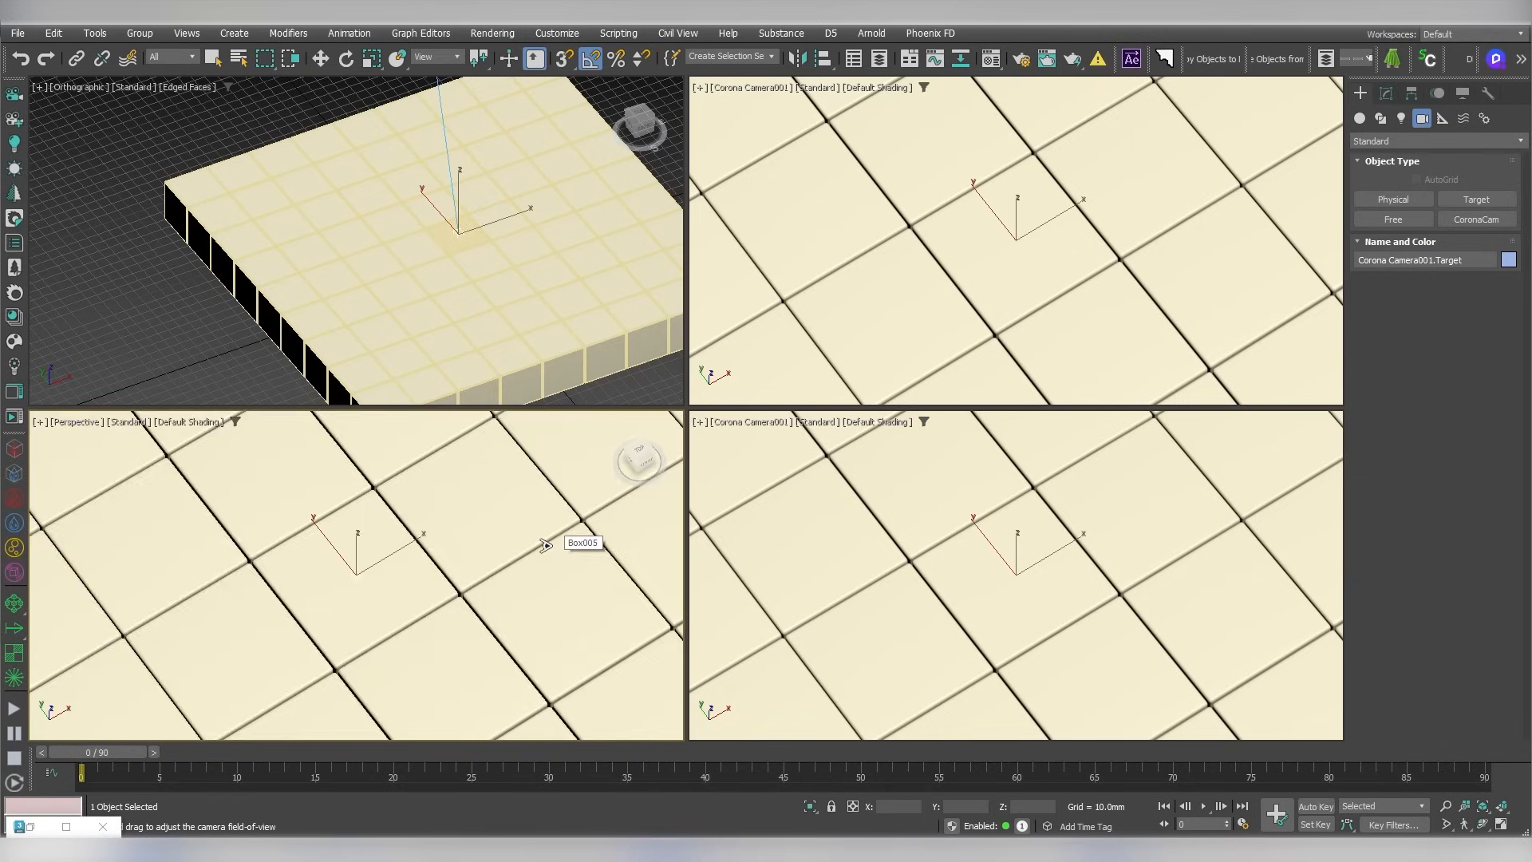
left_click_drag(471, 511, 550, 598)
left_click(1445, 806)
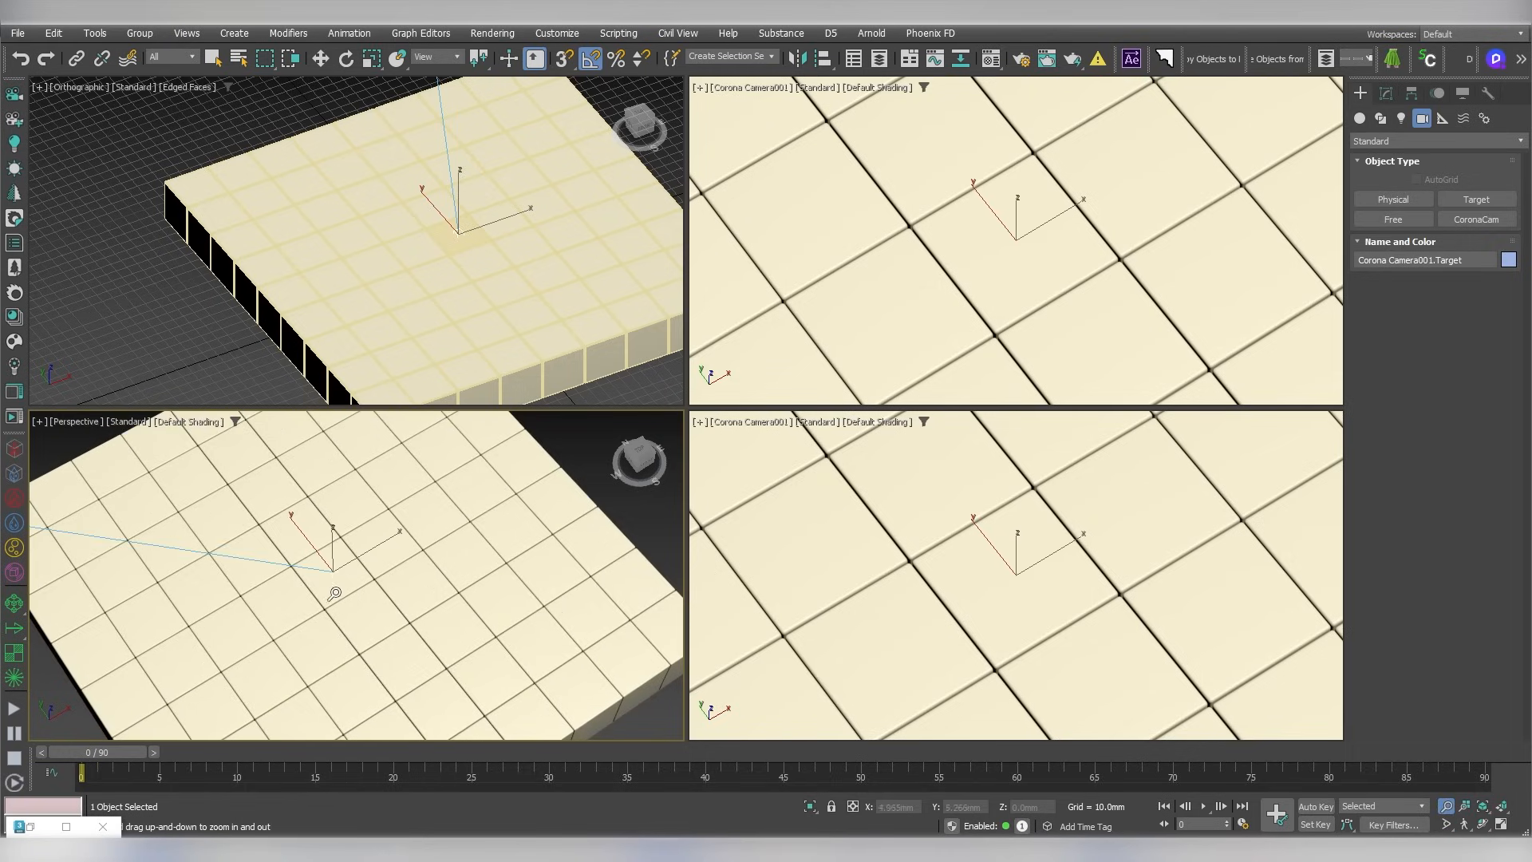
left_click_drag(335, 591, 355, 566)
left_click(1447, 824)
left_click_drag(523, 527, 536, 613)
left_click(1448, 806)
mouse_move(363, 605)
left_mouse_down()
mouse_move(380, 549)
mouse_move(284, 418)
left_mouse_up()
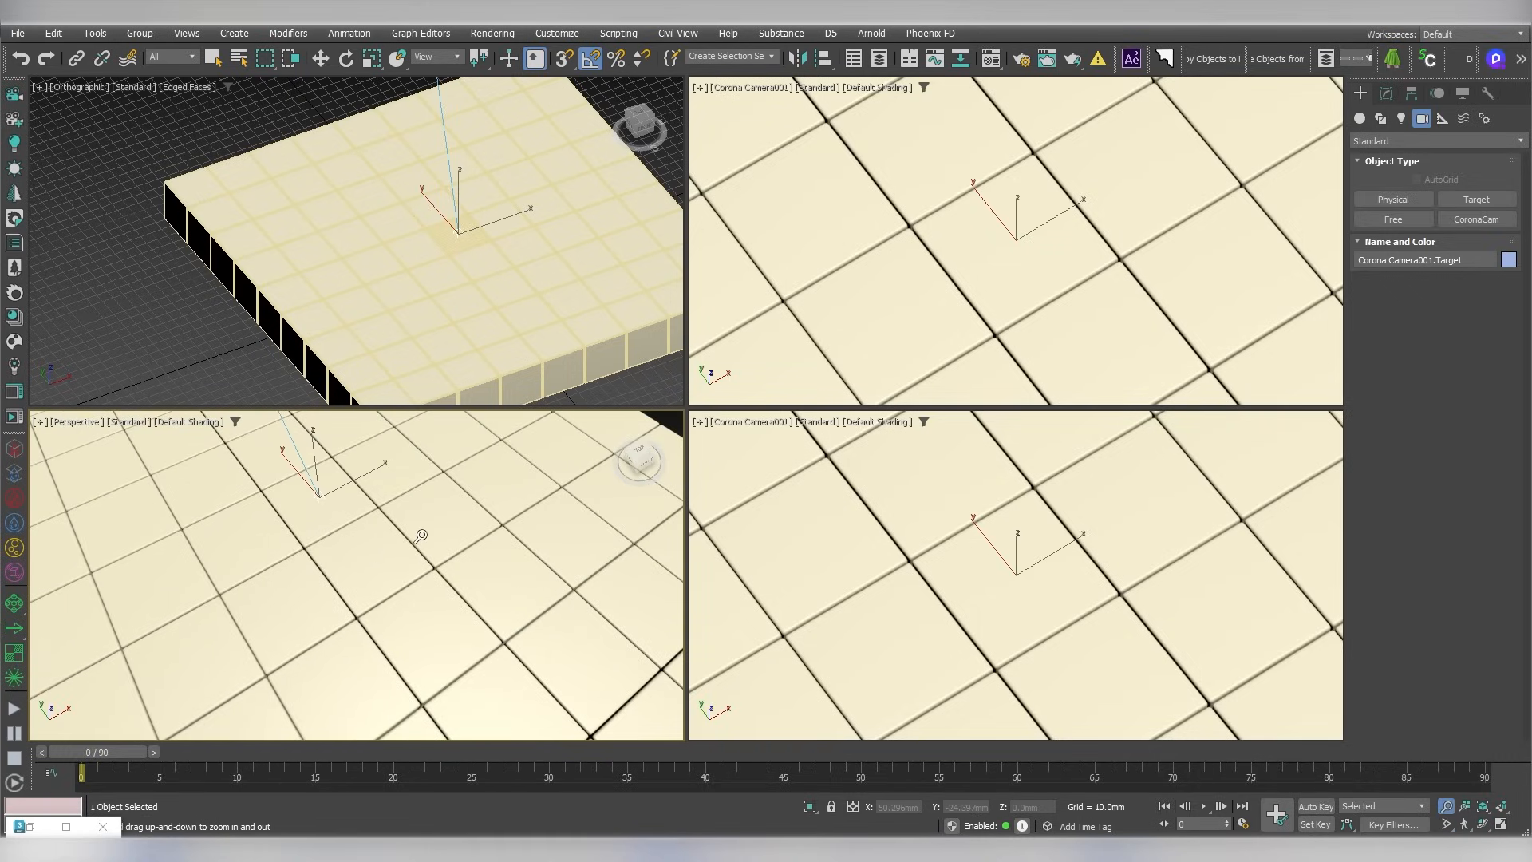
Orbit the Corona camera down to a lower angle over the boxes and maximize its viewport
left_click(1481, 824)
left_click(991, 663)
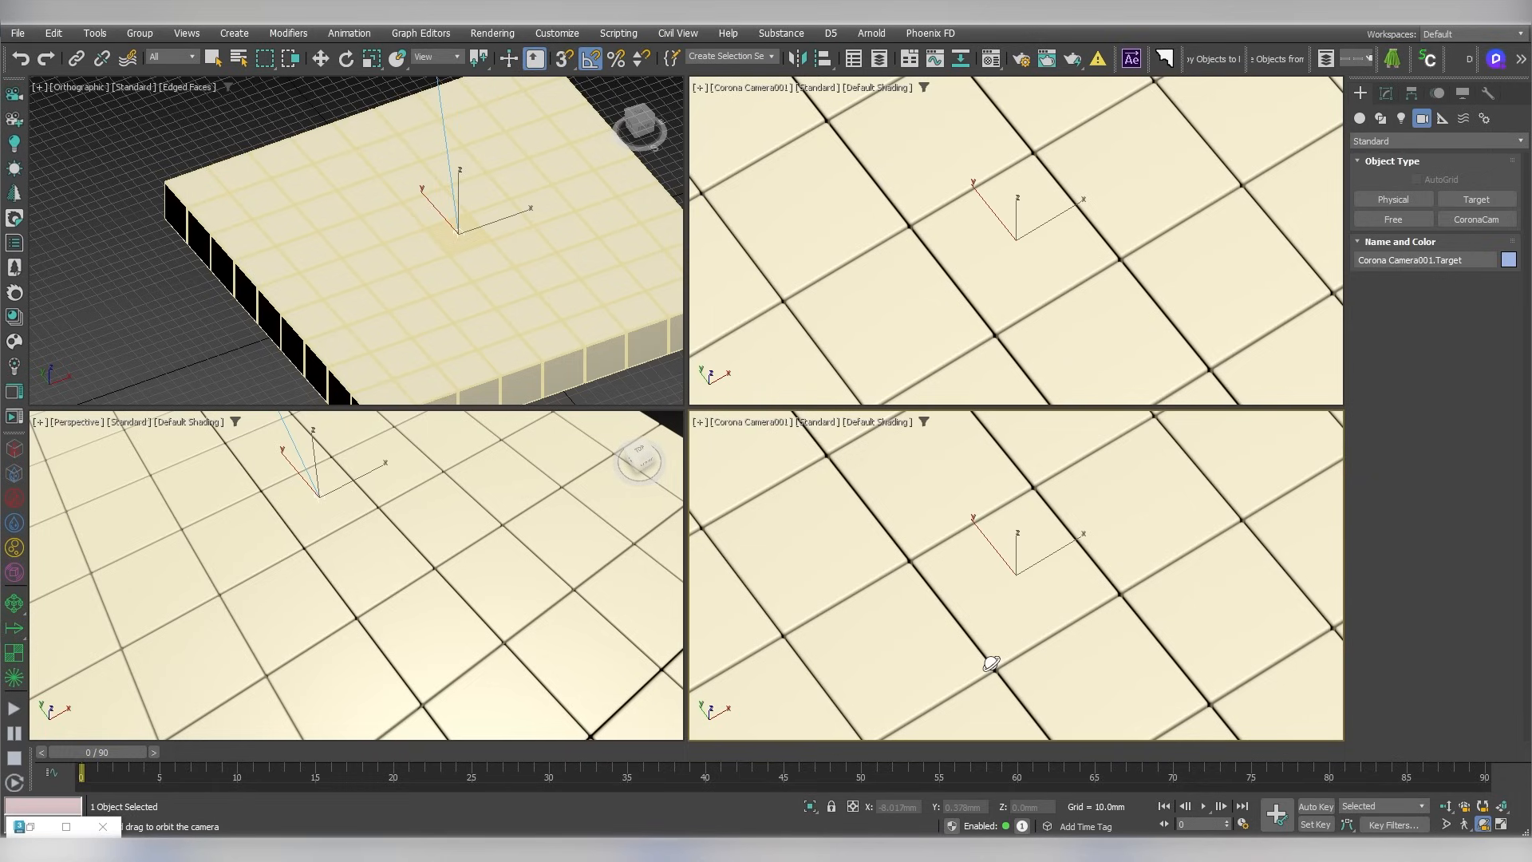
left_click_drag(991, 663, 1005, 578)
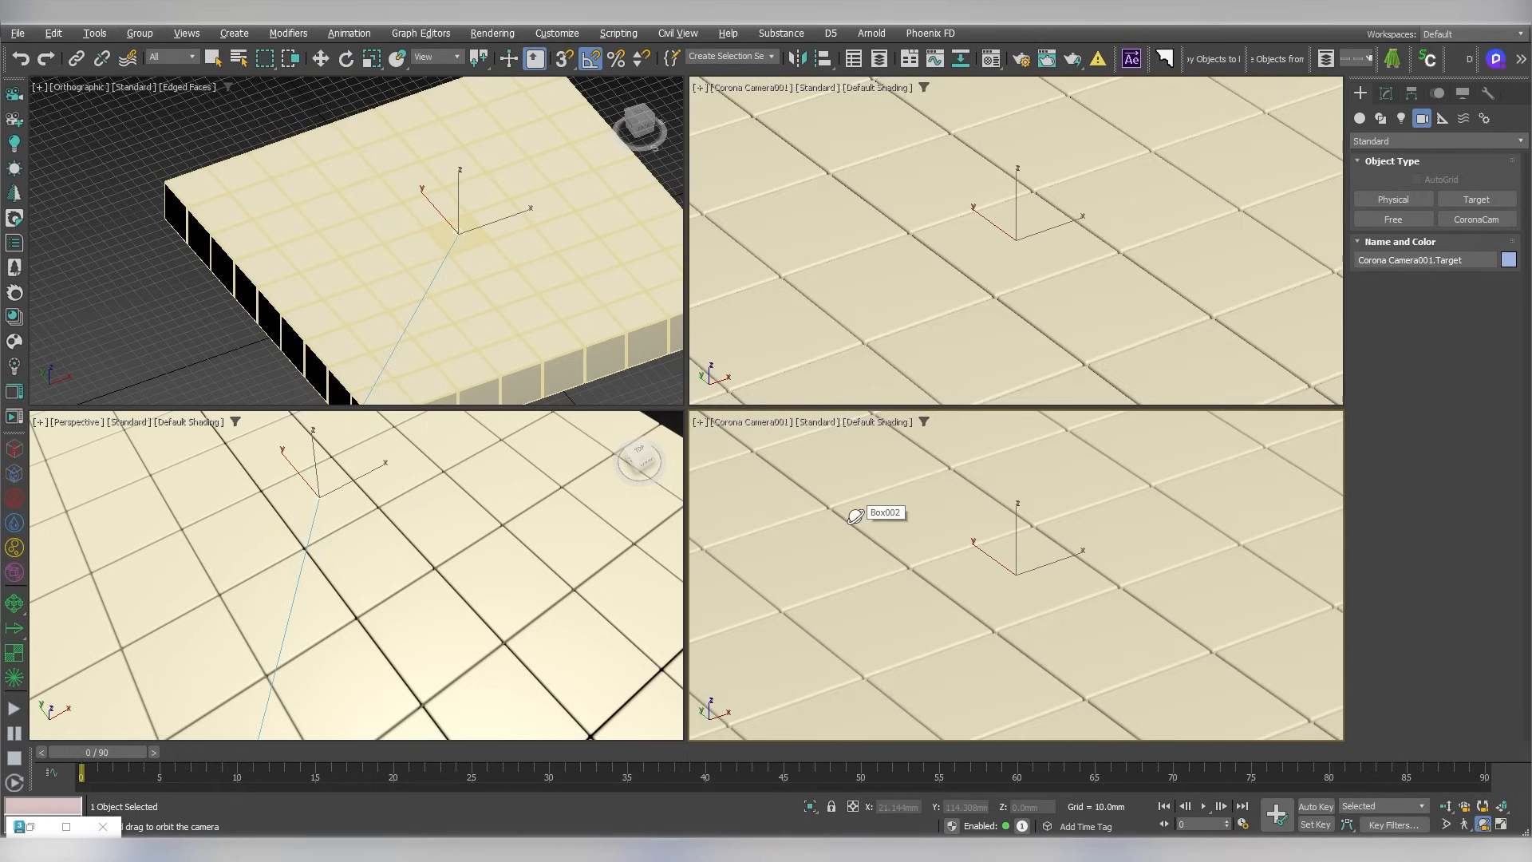
key("alt+w")
left_click_drag(118, 753, 4, 788)
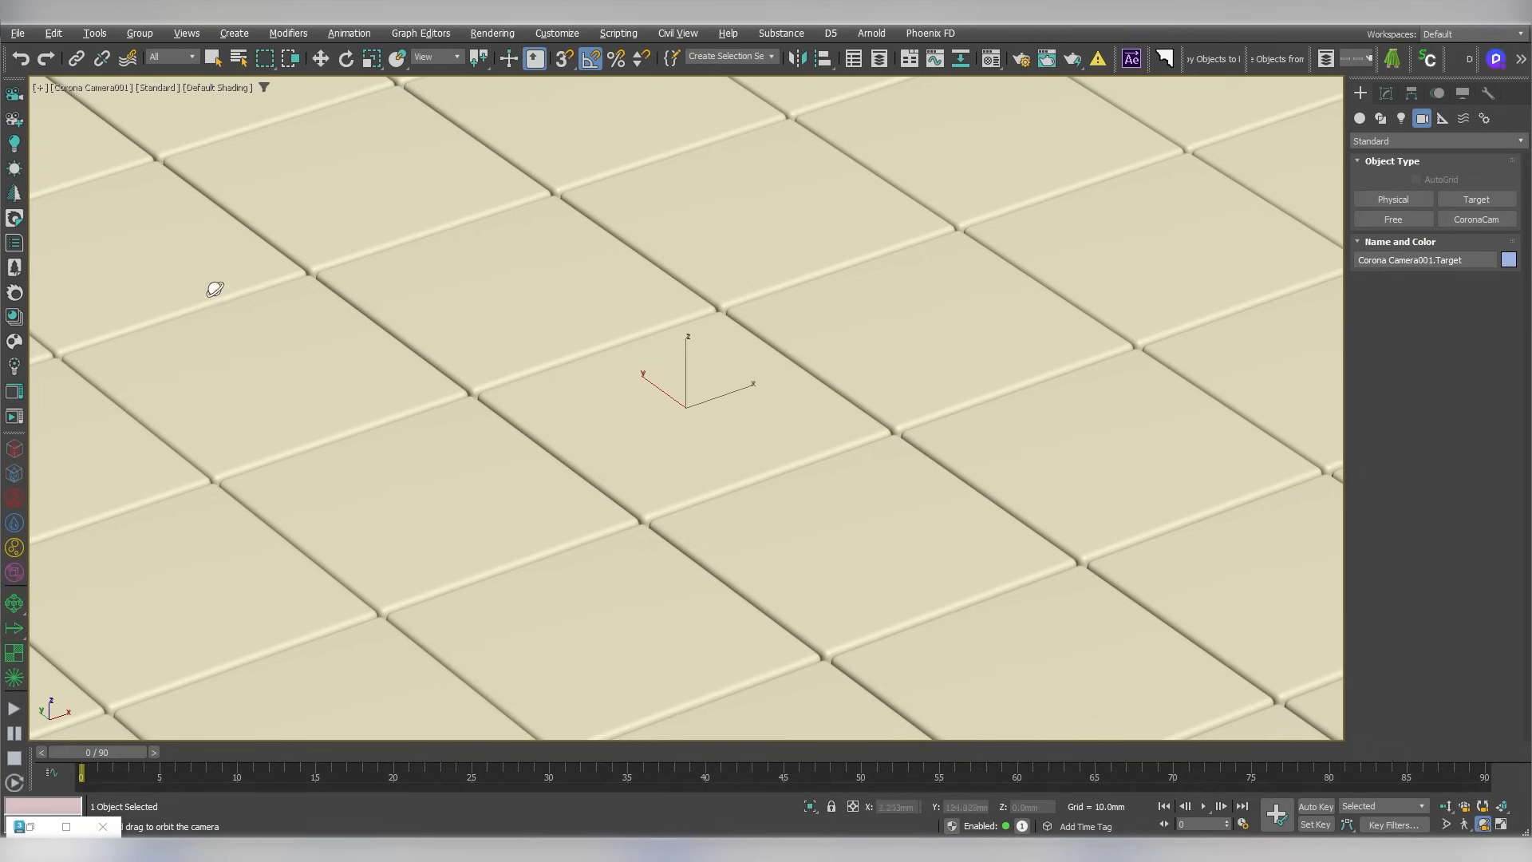
Set the renderer to Corona with an output size of 1920x1080
left_click(1028, 59)
left_click(1094, 181)
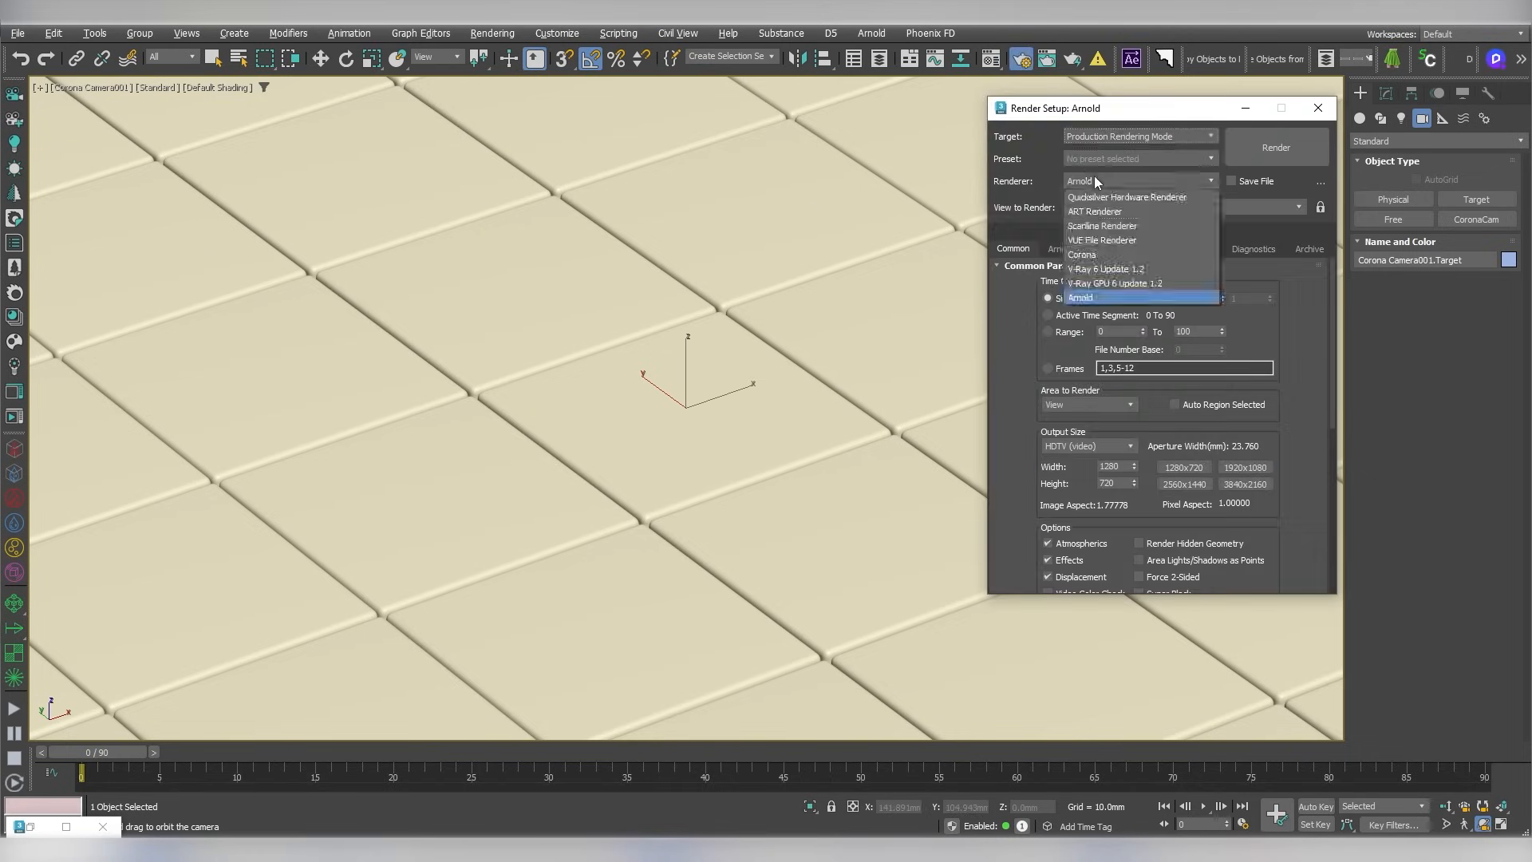
left_click(1093, 254)
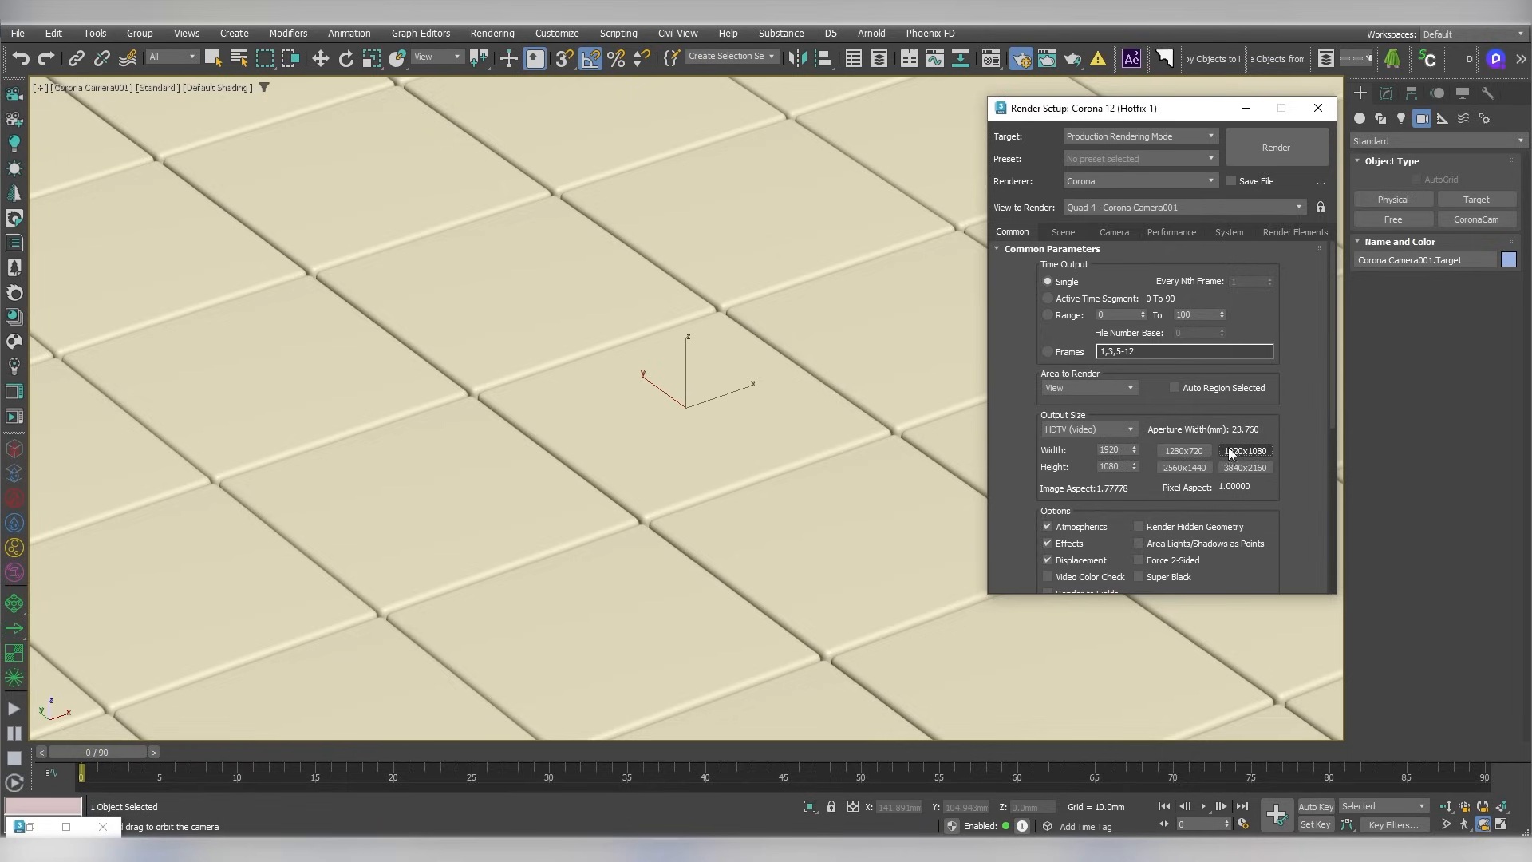
left_click(1308, 109)
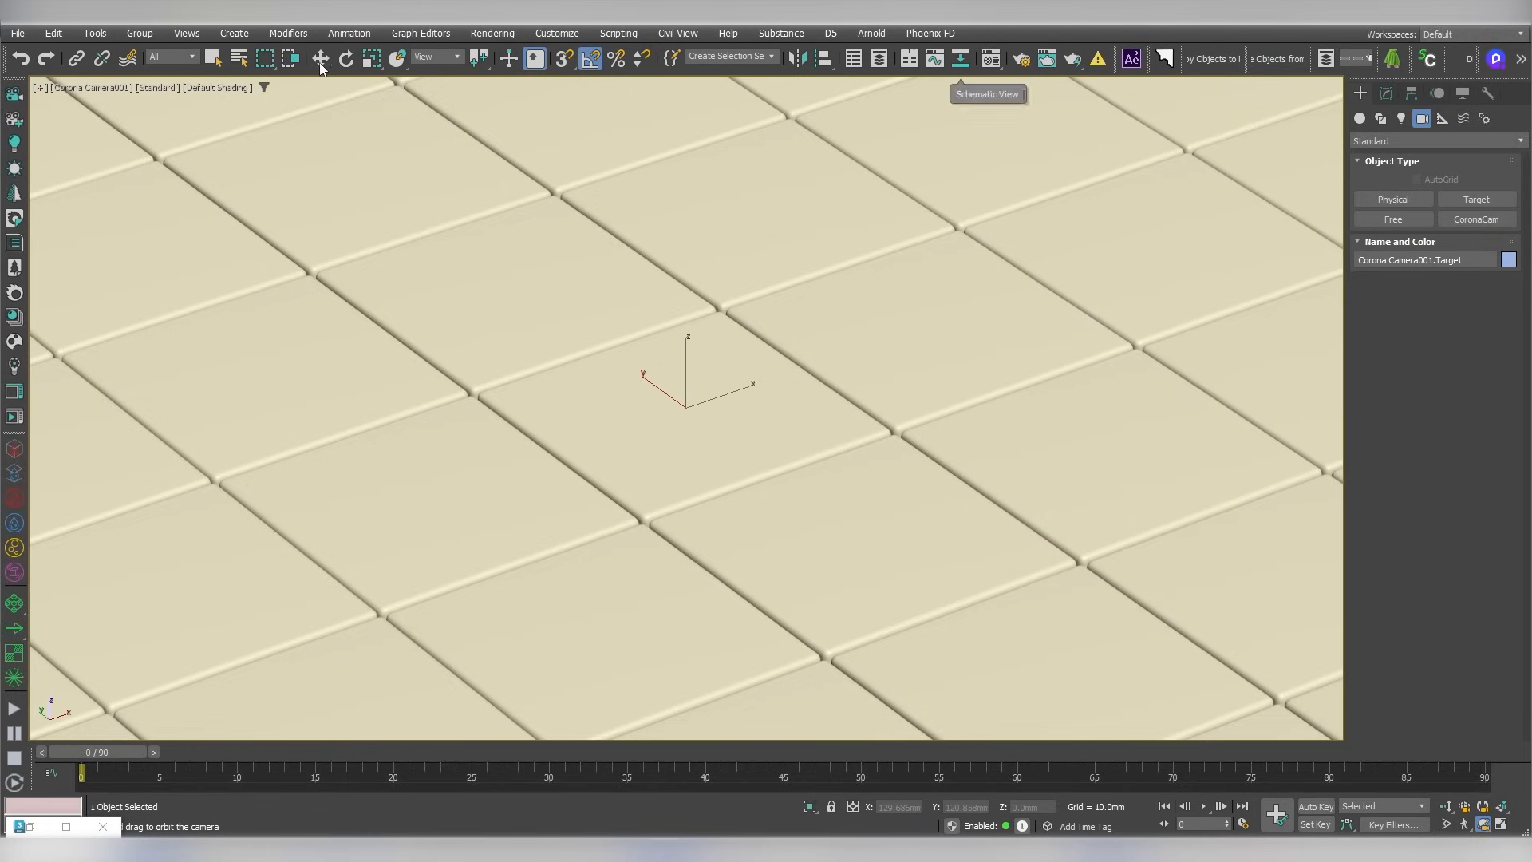
Show safe frames in the Corona camera view and scrub the animation to frame 88
left_click(88, 87)
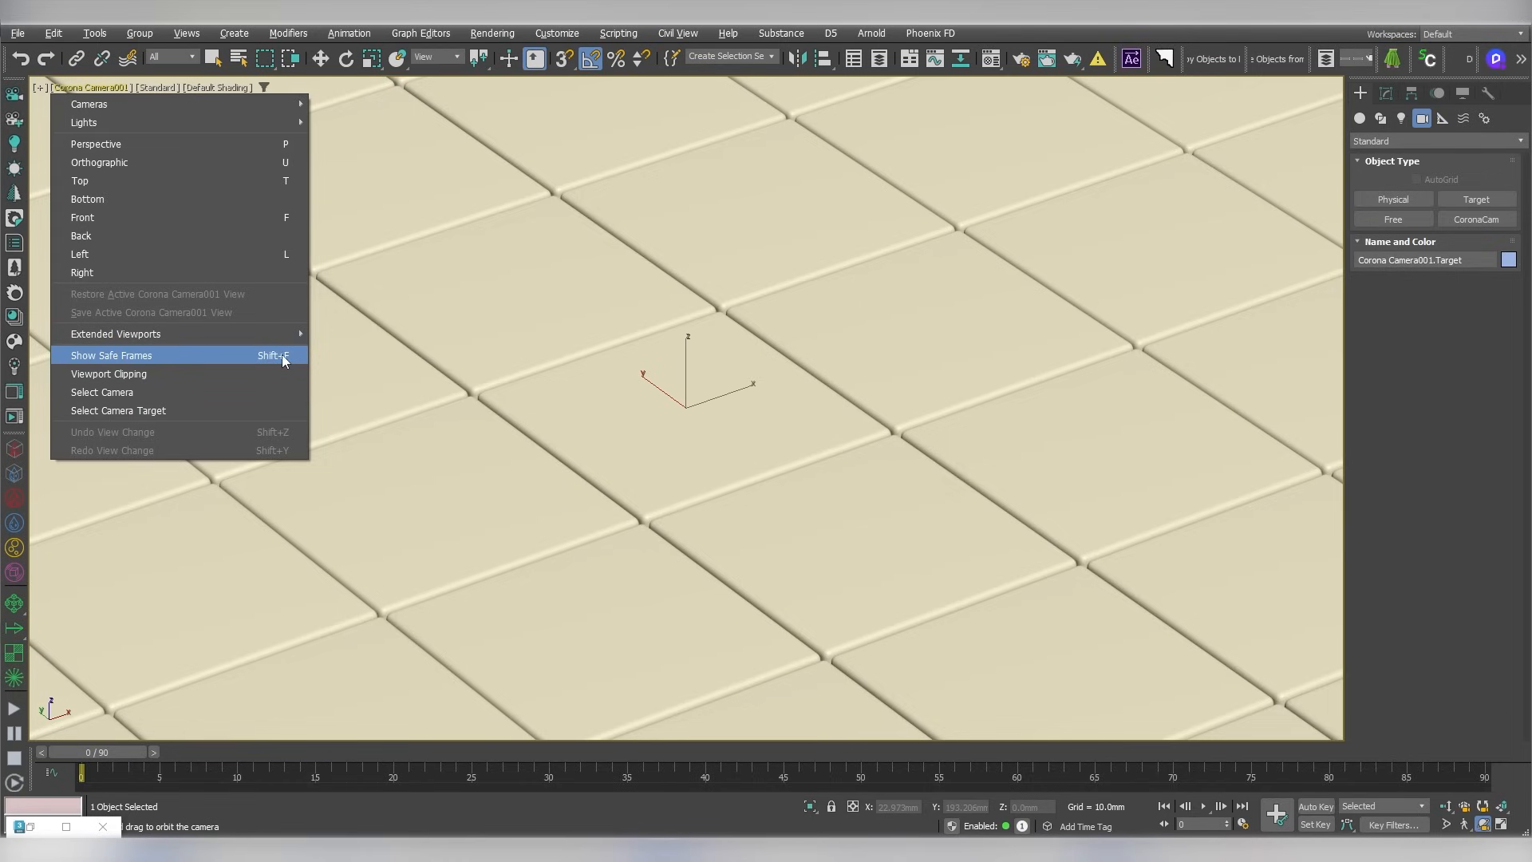
left_click(243, 353)
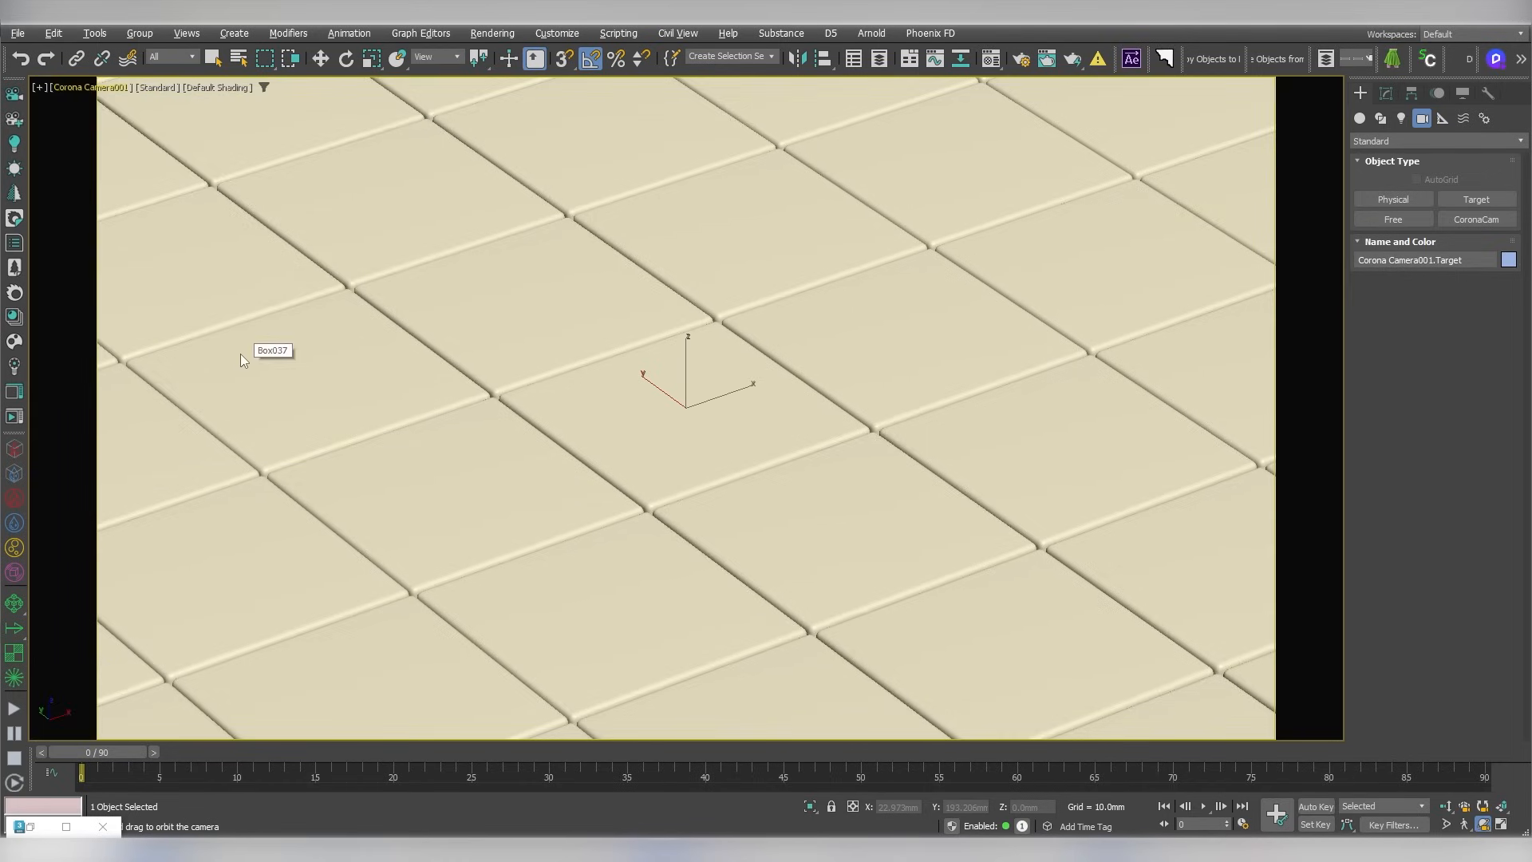
left_click_drag(106, 753, 1433, 702)
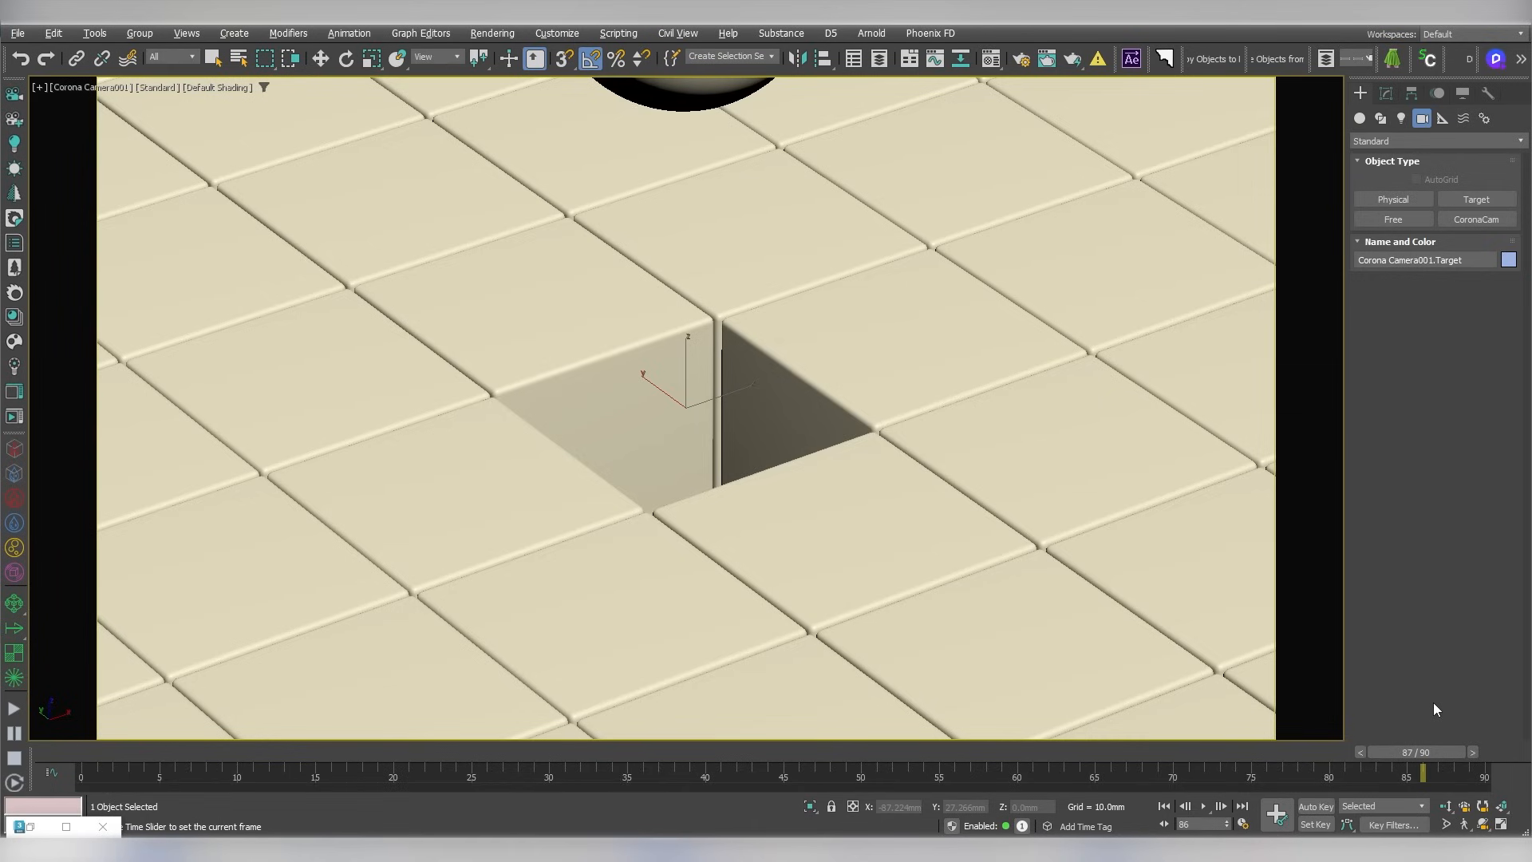
left_click_drag(1433, 702, 1446, 696)
Pan and dolly the Corona camera back to fit the sphere and the hole in the frame, checking it at frame 90
middle_click_drag(787, 438, 838, 470)
left_click(1445, 805)
left_click_drag(990, 510, 950, 559)
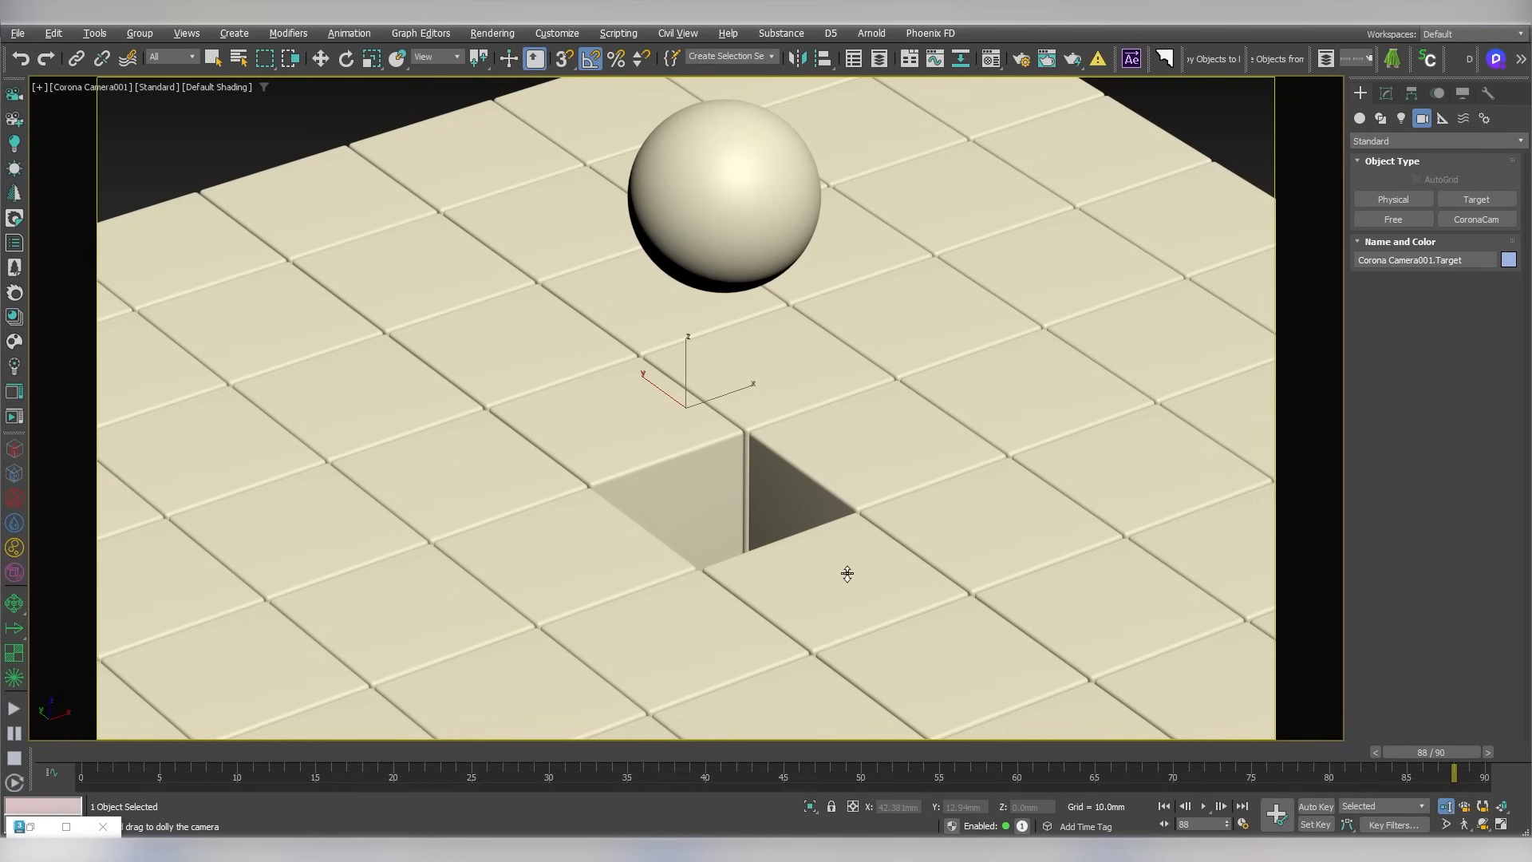
left_click_drag(137, 774, 1485, 718)
middle_click_drag(897, 411, 898, 445)
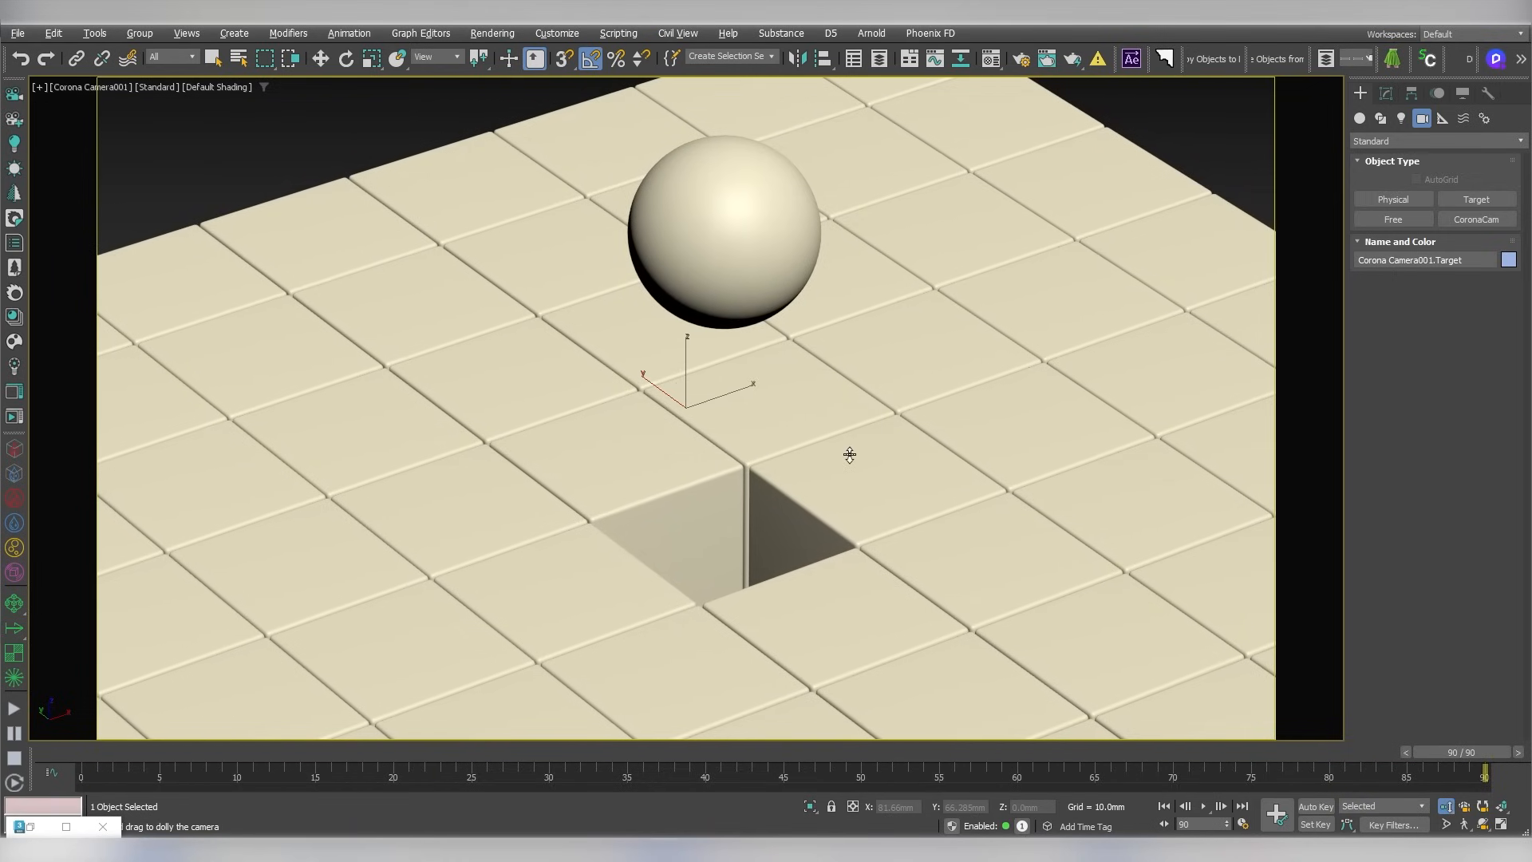
Play the animation from the first frame through the Corona camera, and stop at frame 0
left_click(1164, 806)
left_click(1203, 805)
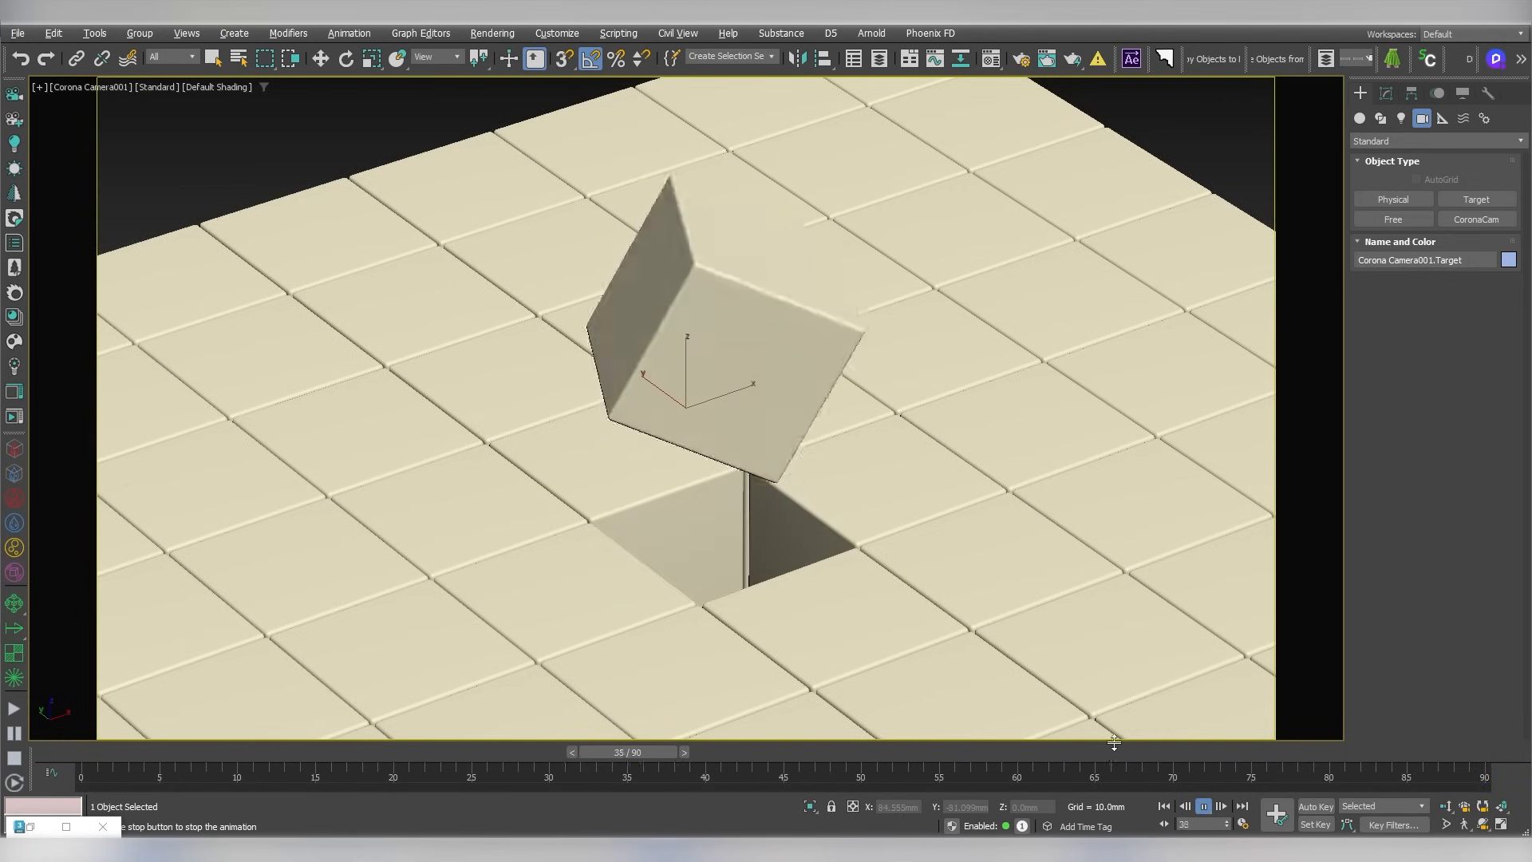
left_click(9, 756)
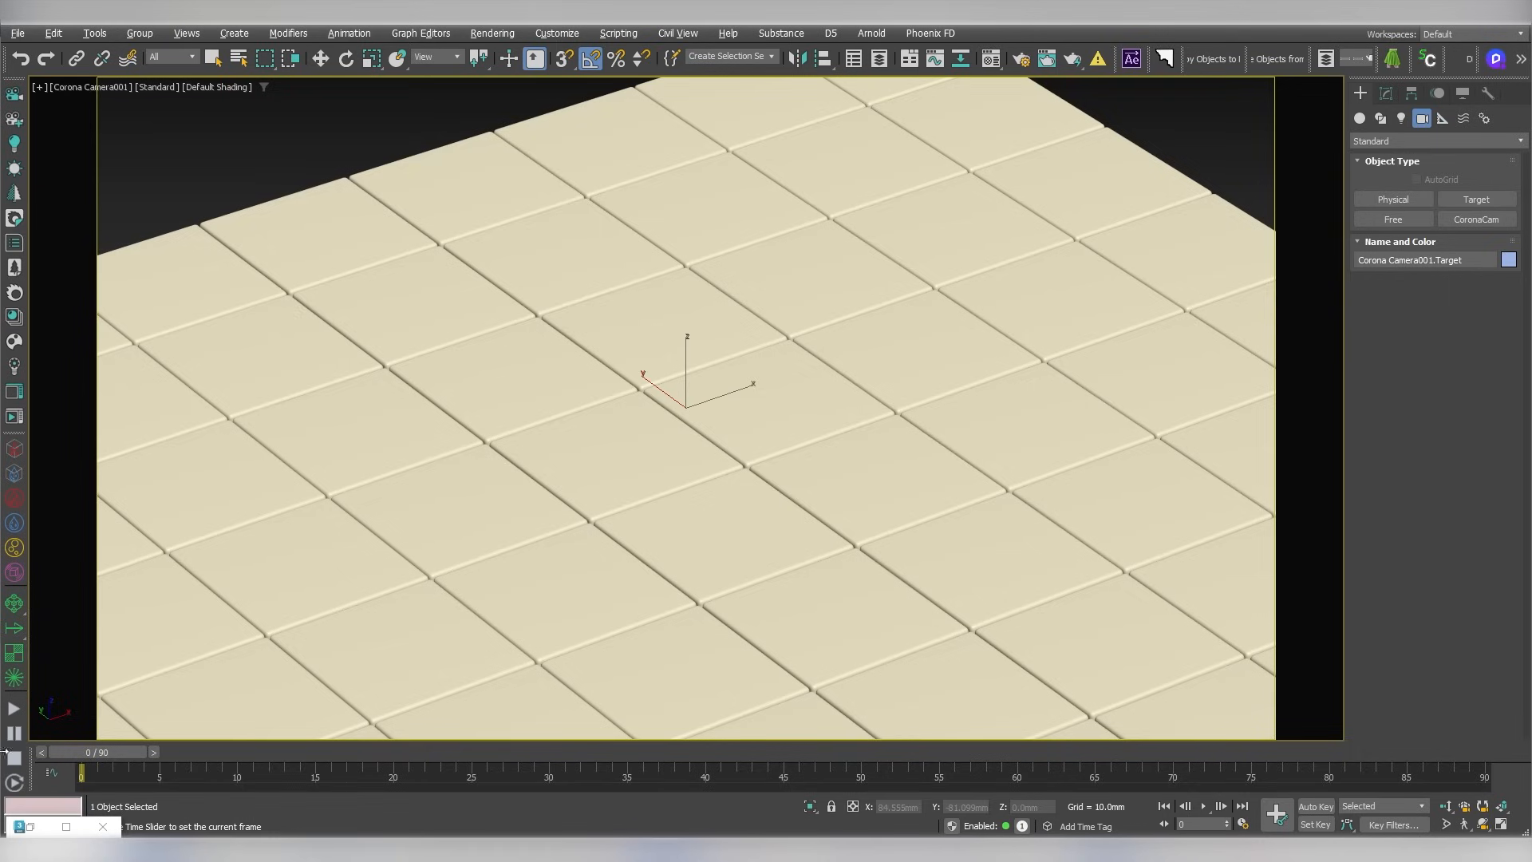
Narrow the Corona camera's field of view slightly around the central boxes
left_click(1446, 824)
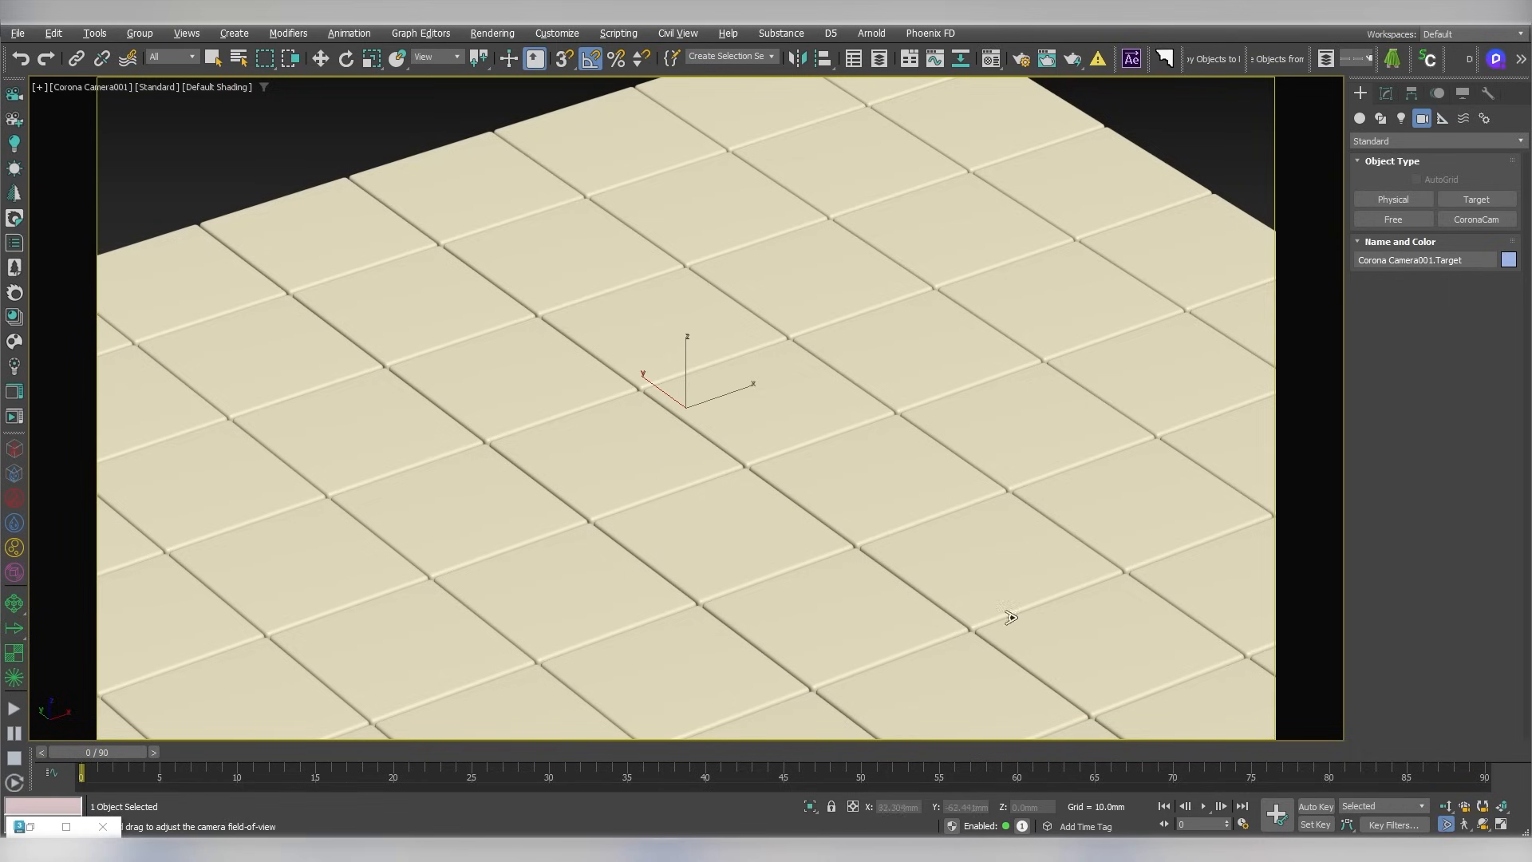
left_click_drag(1012, 615, 886, 532)
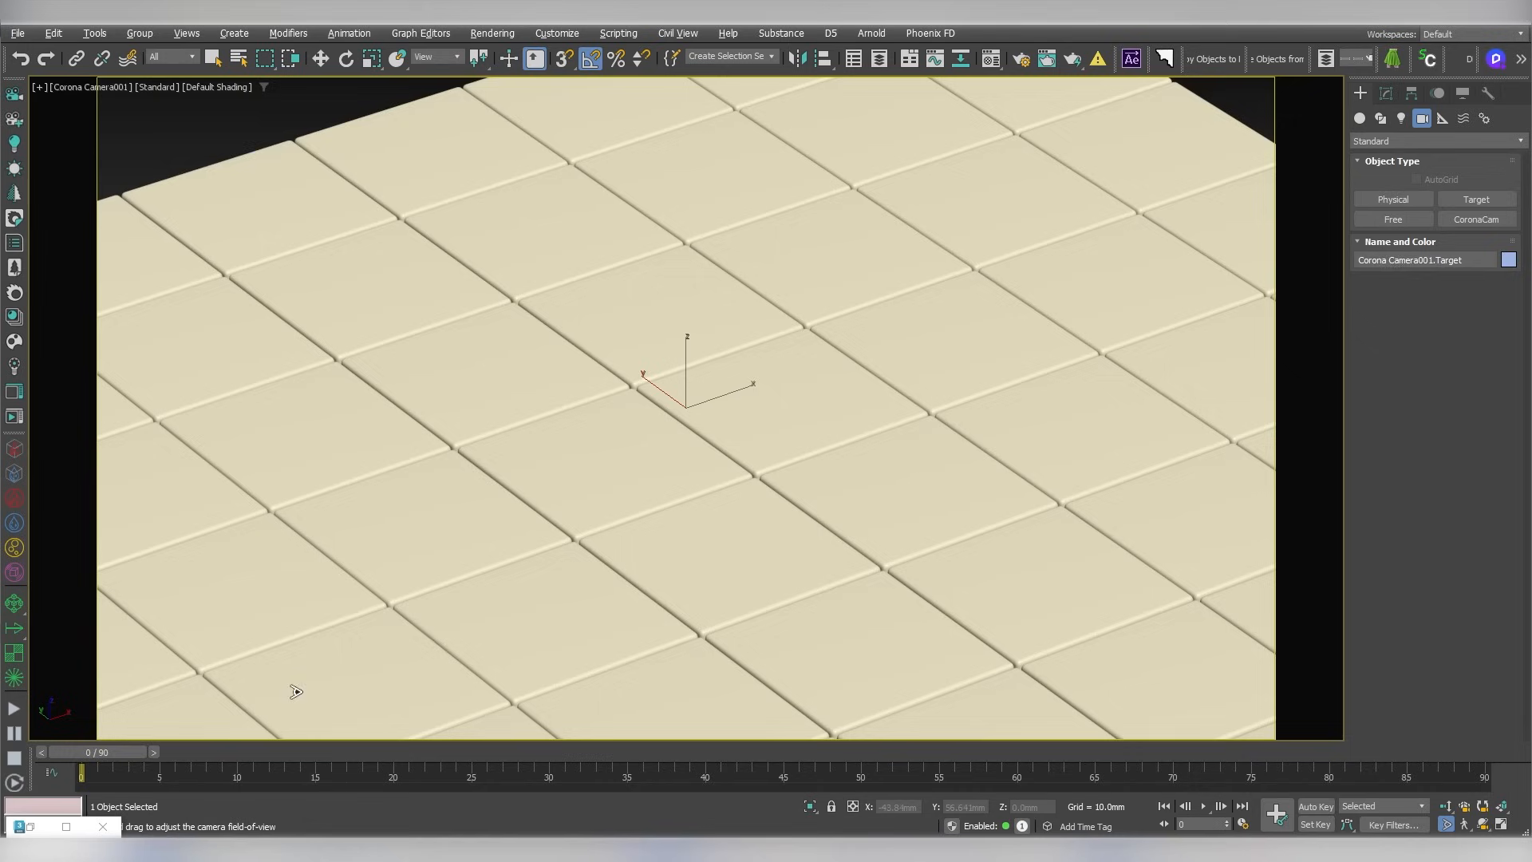
left_click_drag(123, 755, 87, 751)
Select the Corona camera's target in the Perspective view and return to the camera view
key("p")
scroll(718, 359, "down", 5)
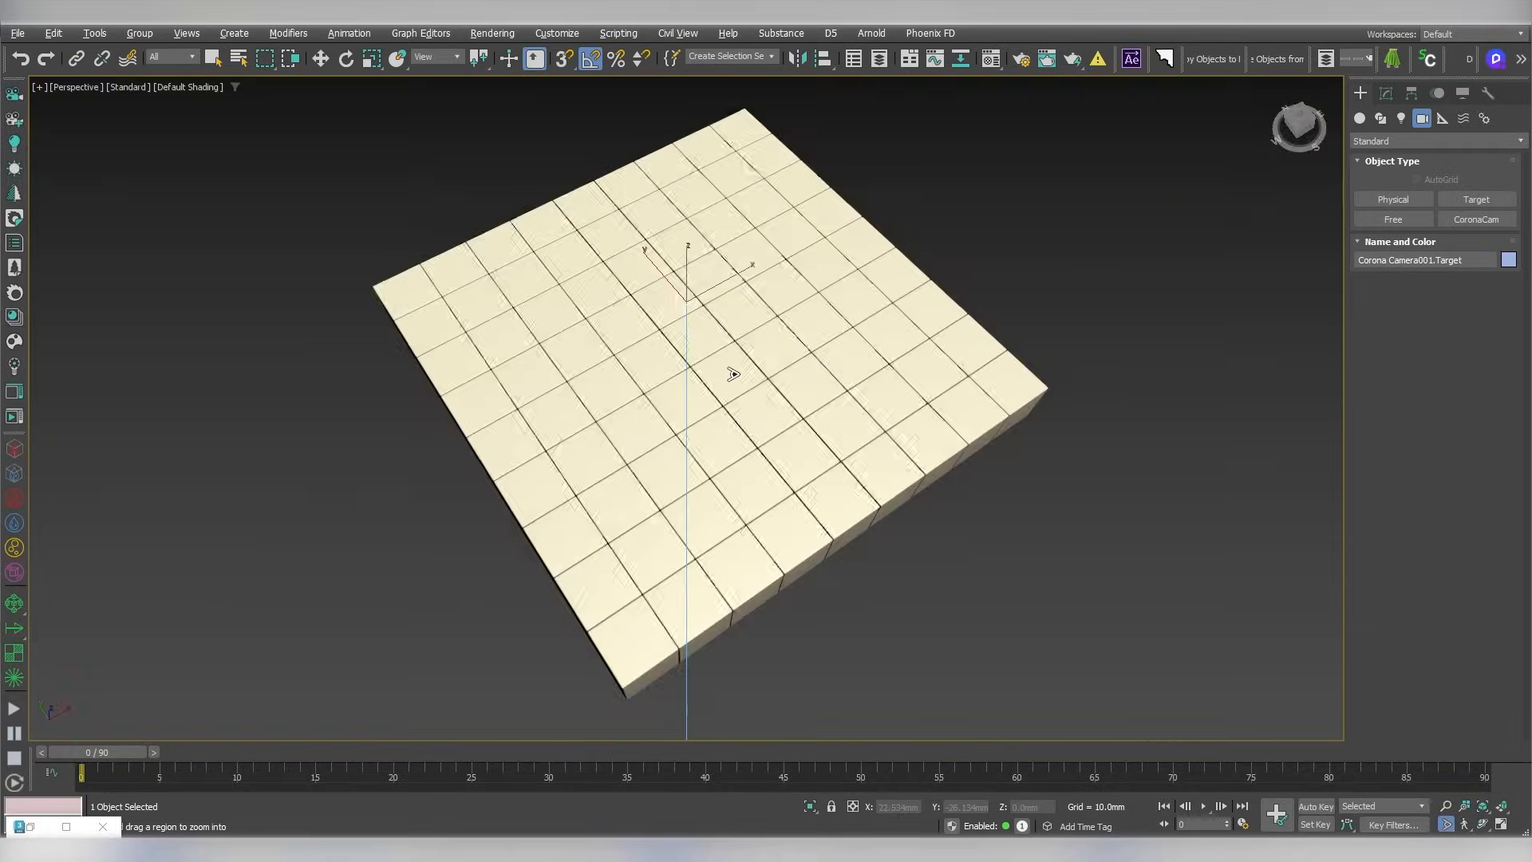
middle_click_drag(732, 371, 902, 331, "alt")
left_click(989, 302)
scroll(990, 303, "down", 7)
left_click(1162, 287)
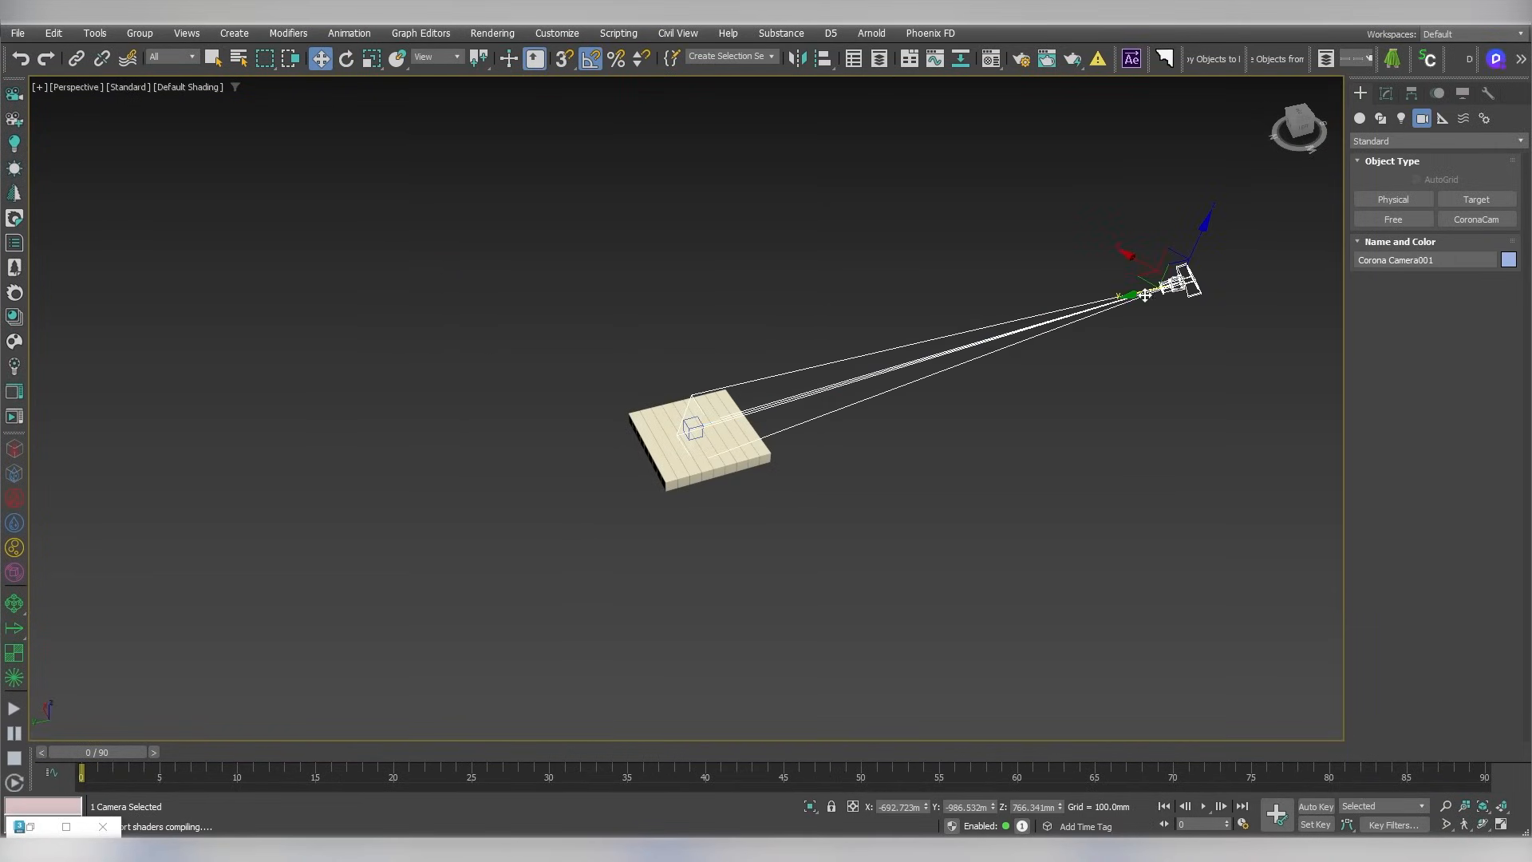
left_click(687, 429)
left_click_drag(658, 419, 694, 409)
scroll(798, 415, "up", 8)
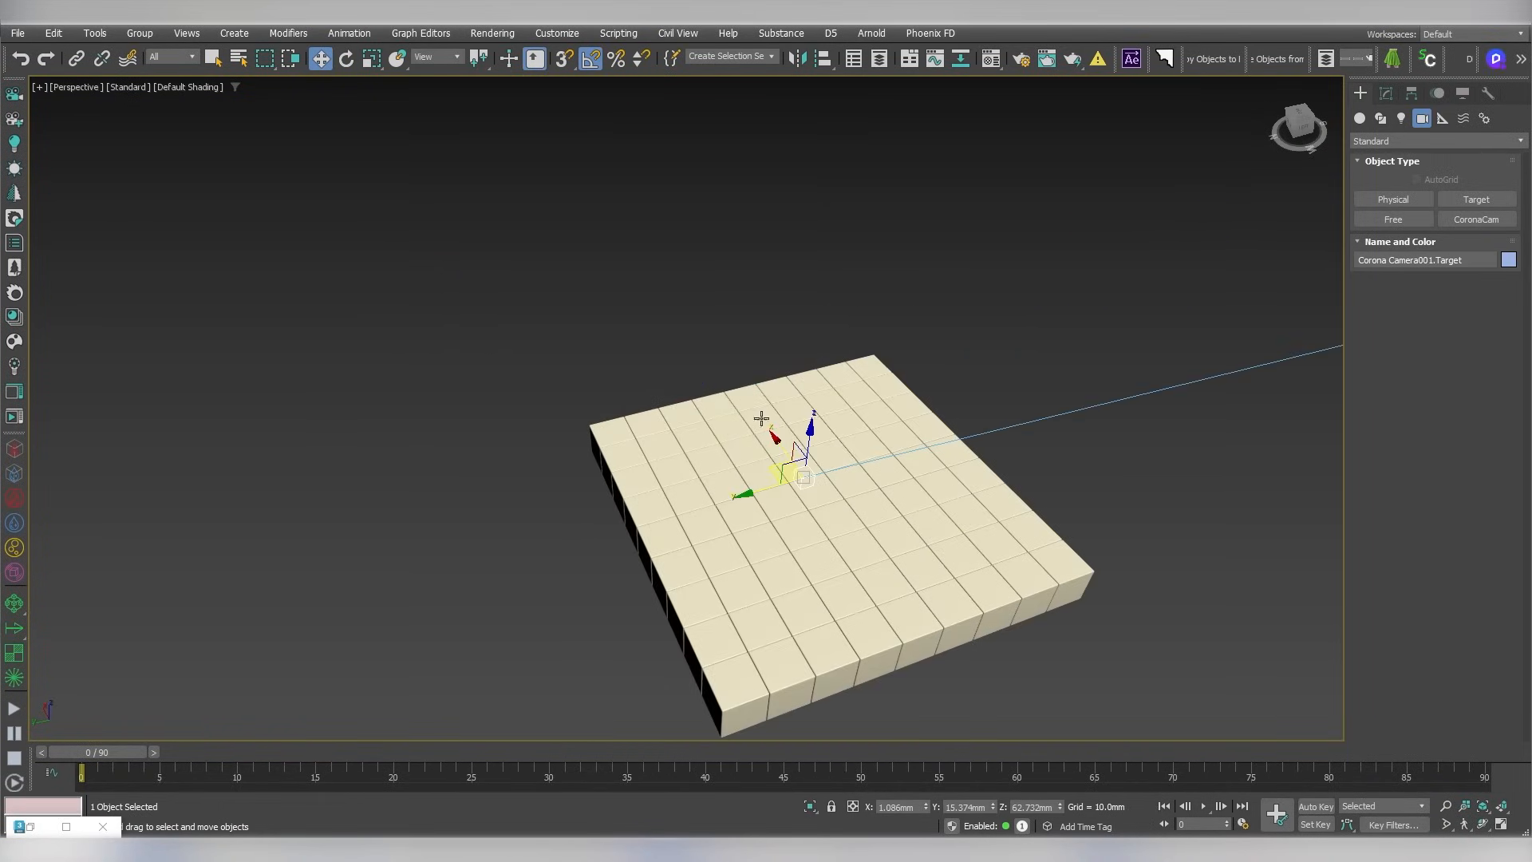
key("c")
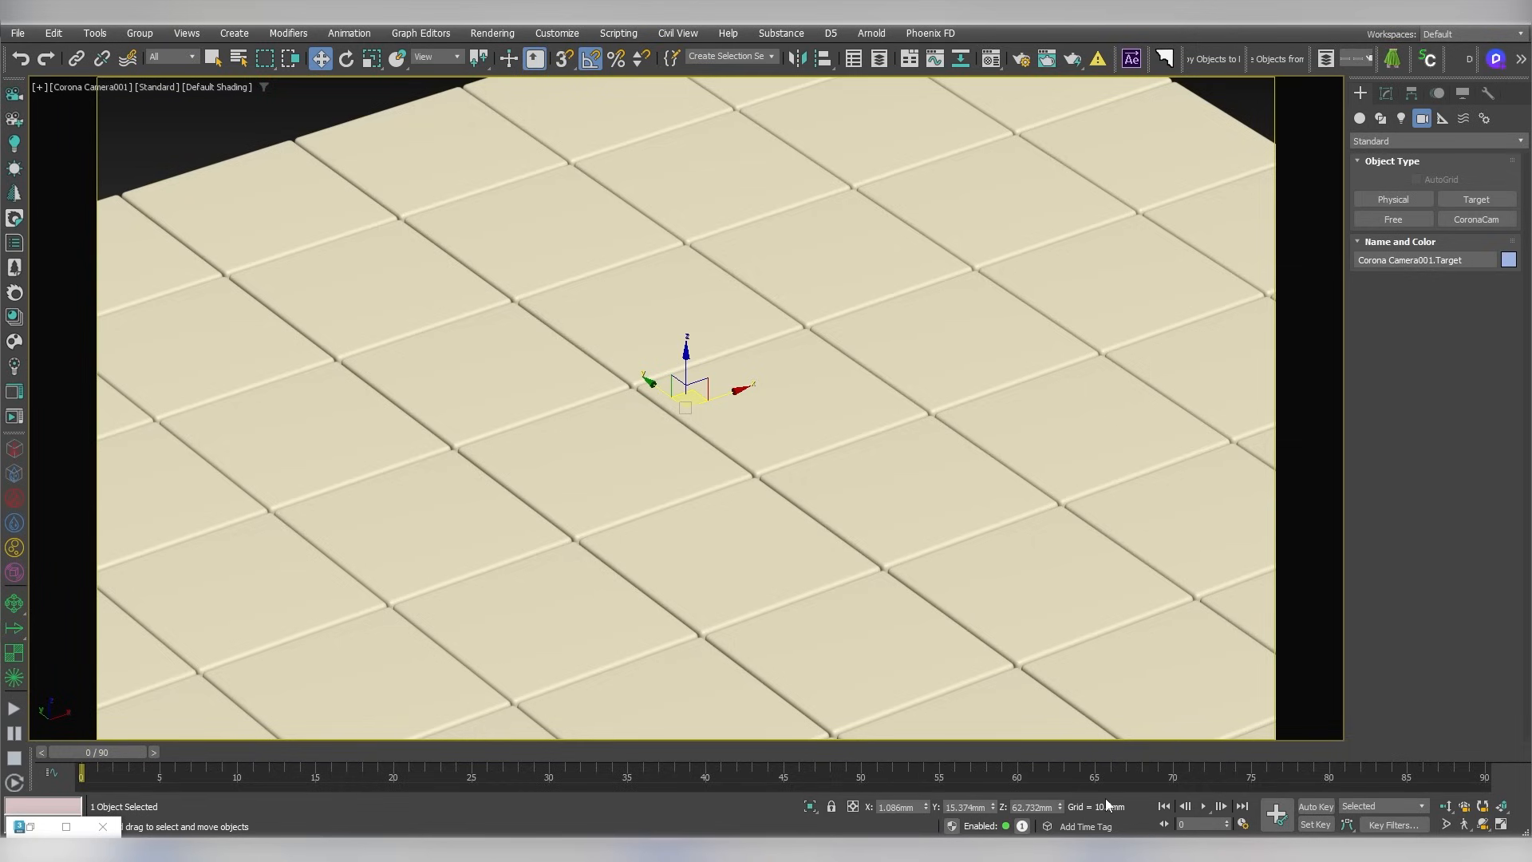
Turn on Auto Key and raise the camera target along Z to about 89 mm at frame 60
left_click(1316, 806)
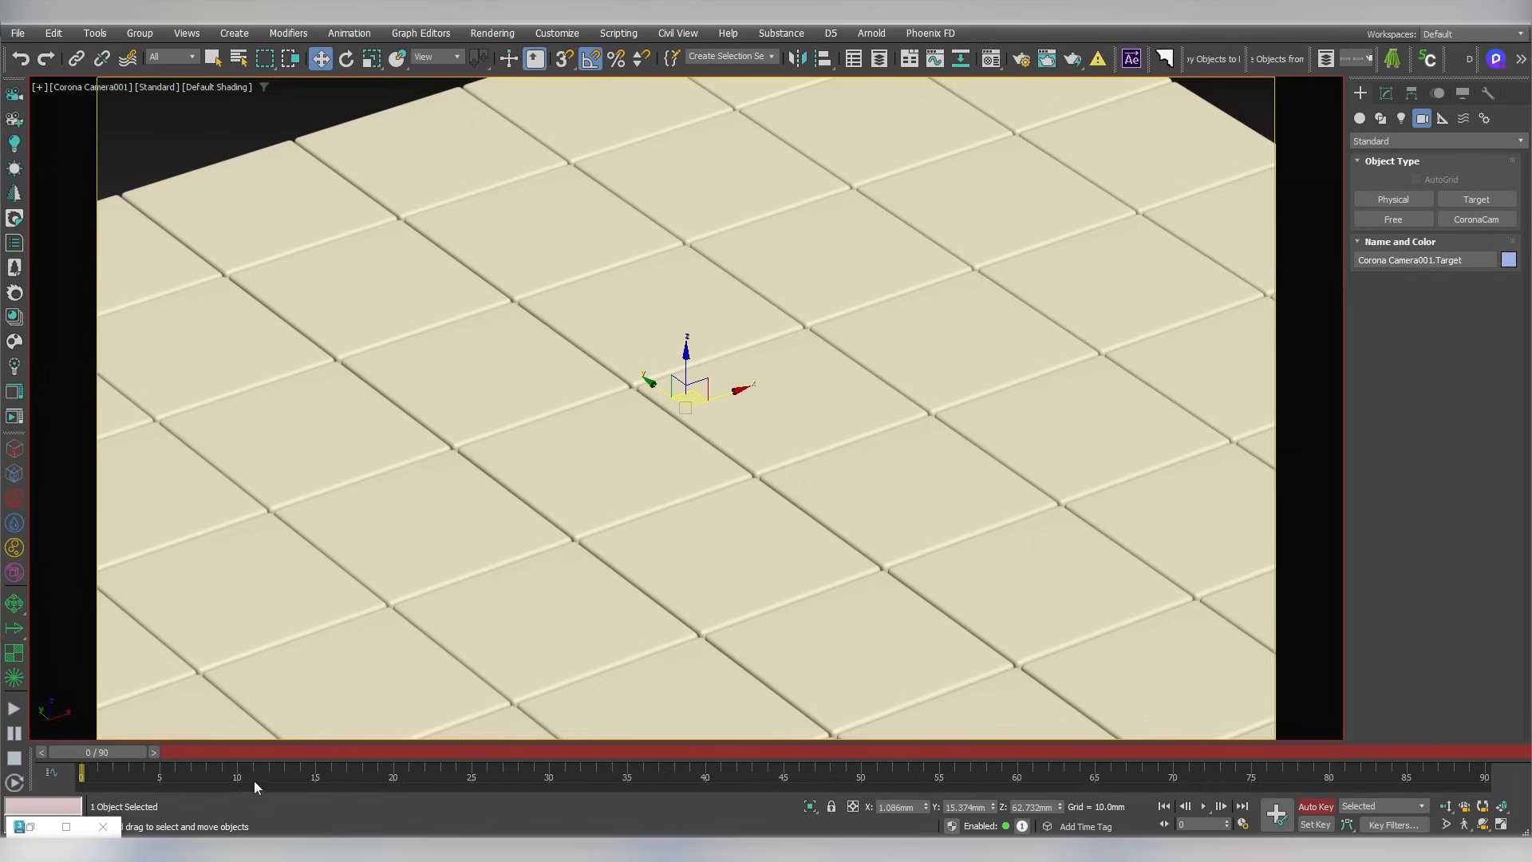
left_click_drag(107, 754, 1021, 779)
key("w")
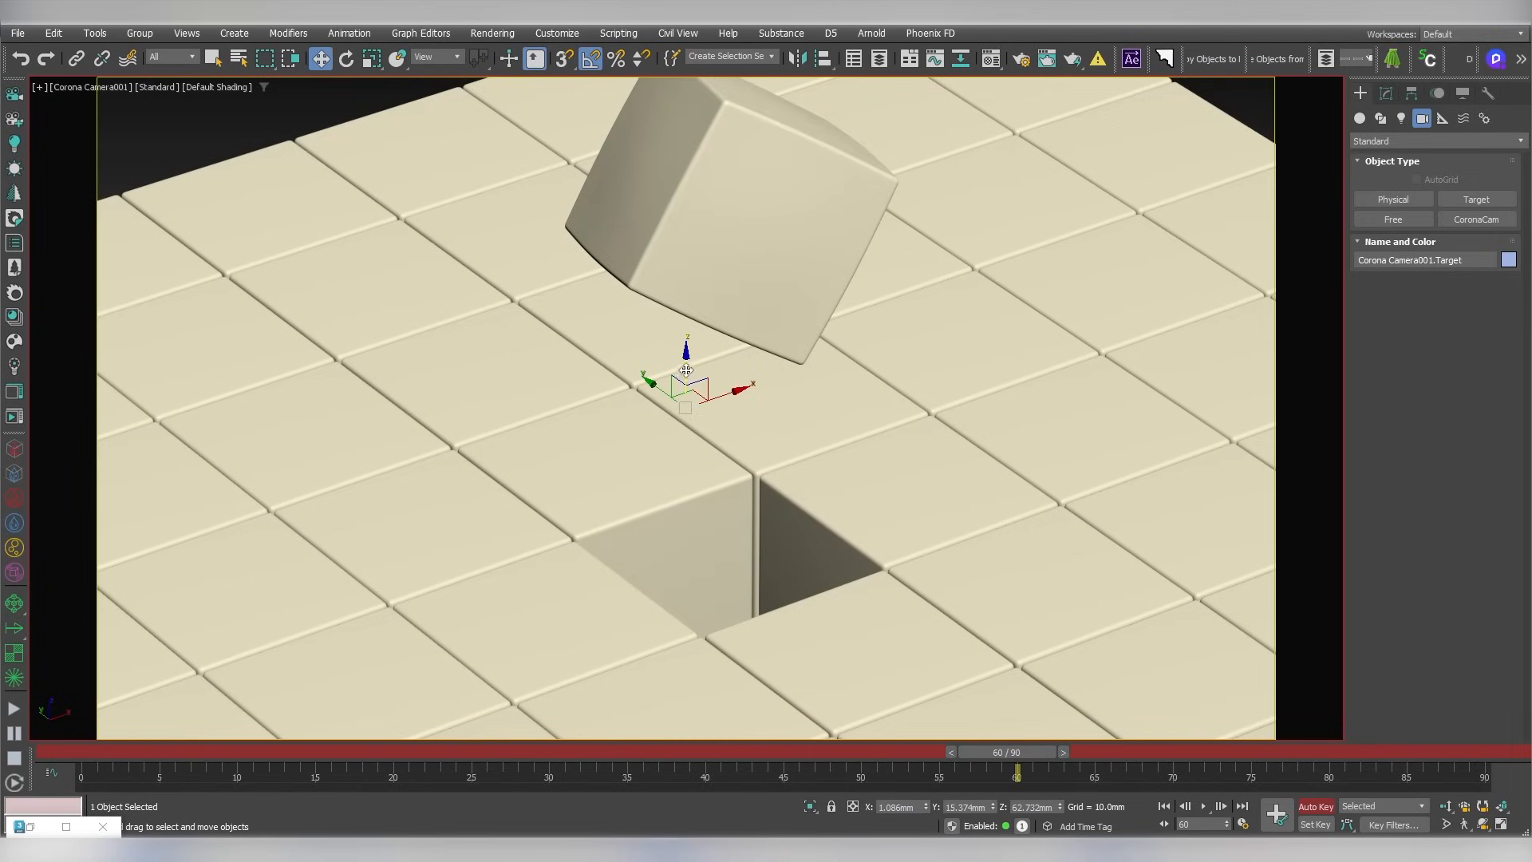
left_click_drag(686, 371, 687, 235)
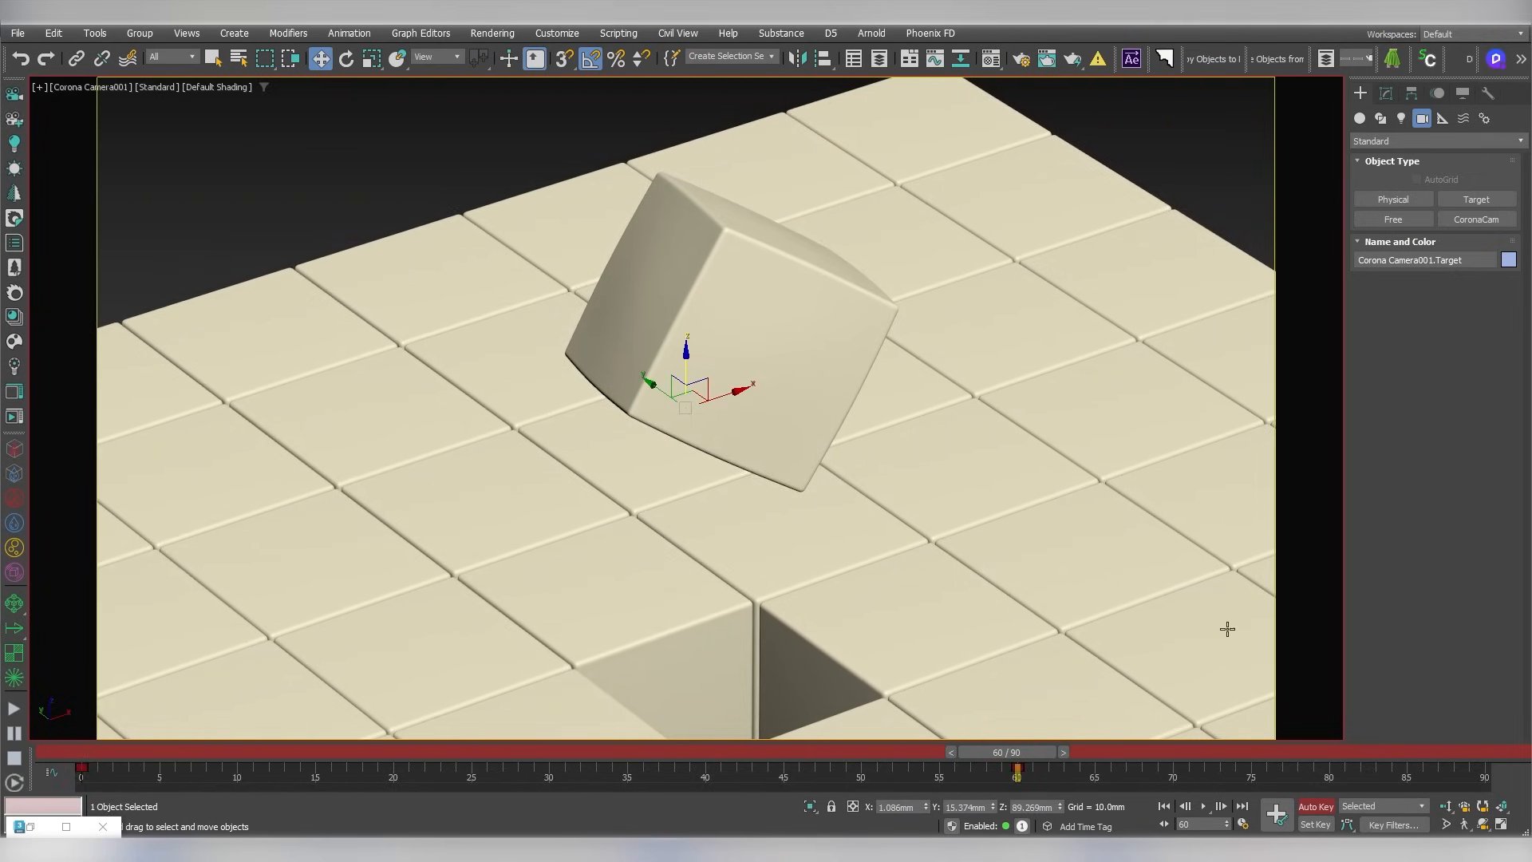
Play the animation from the start to review the camera target's rise, and return to frame 0
left_click(1163, 806)
left_click(1203, 806)
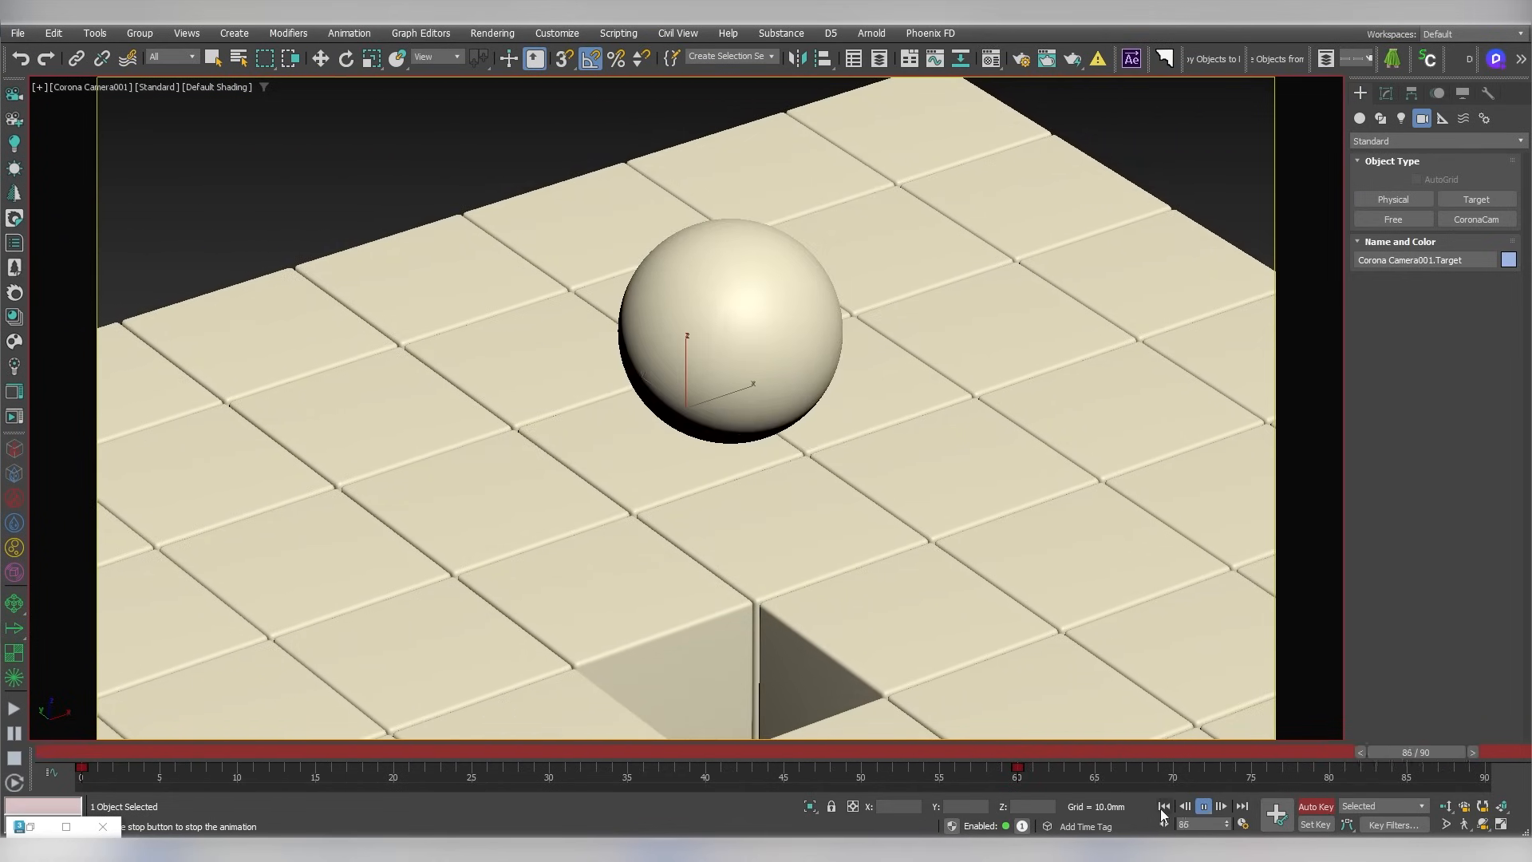
left_click(1163, 807)
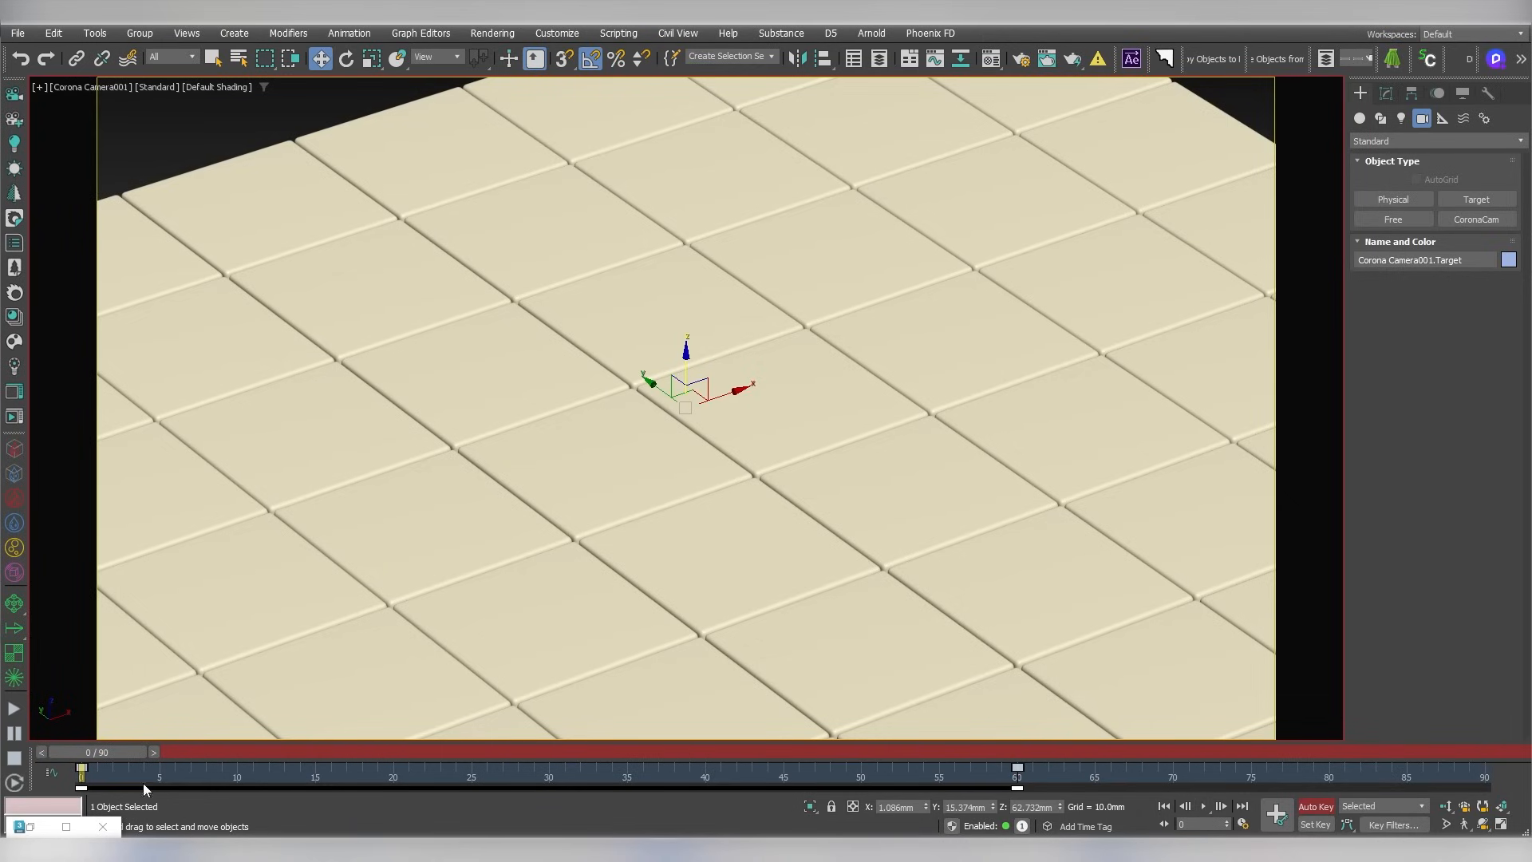
Soften the easing of the camera target's position keys in the Curve Editor by lengthening their tangent handles
right_click(570, 404)
left_click(605, 560)
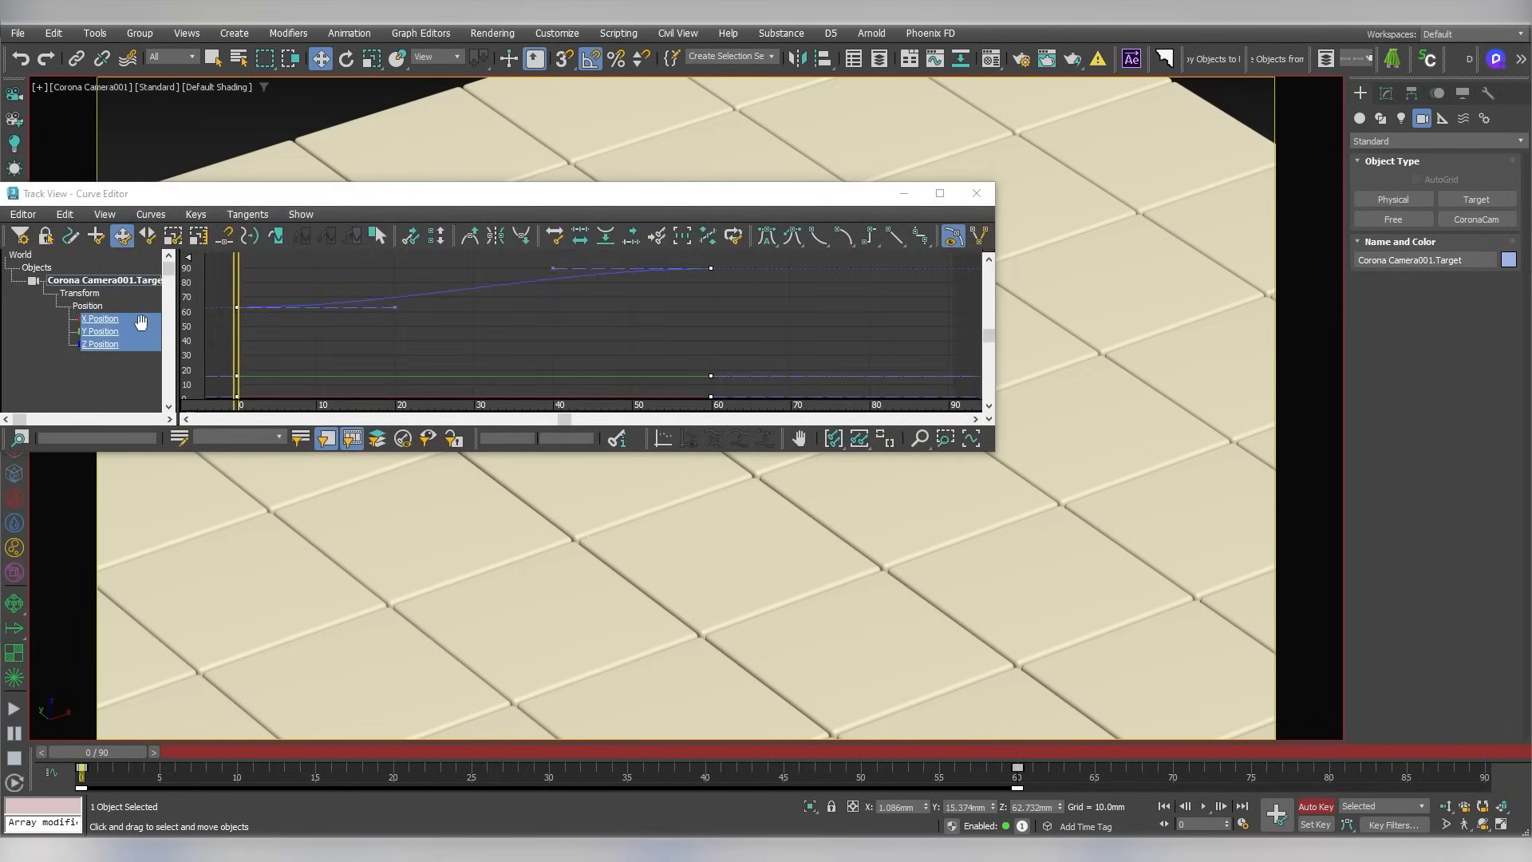
left_click(468, 237)
left_click(467, 238)
left_click(468, 238)
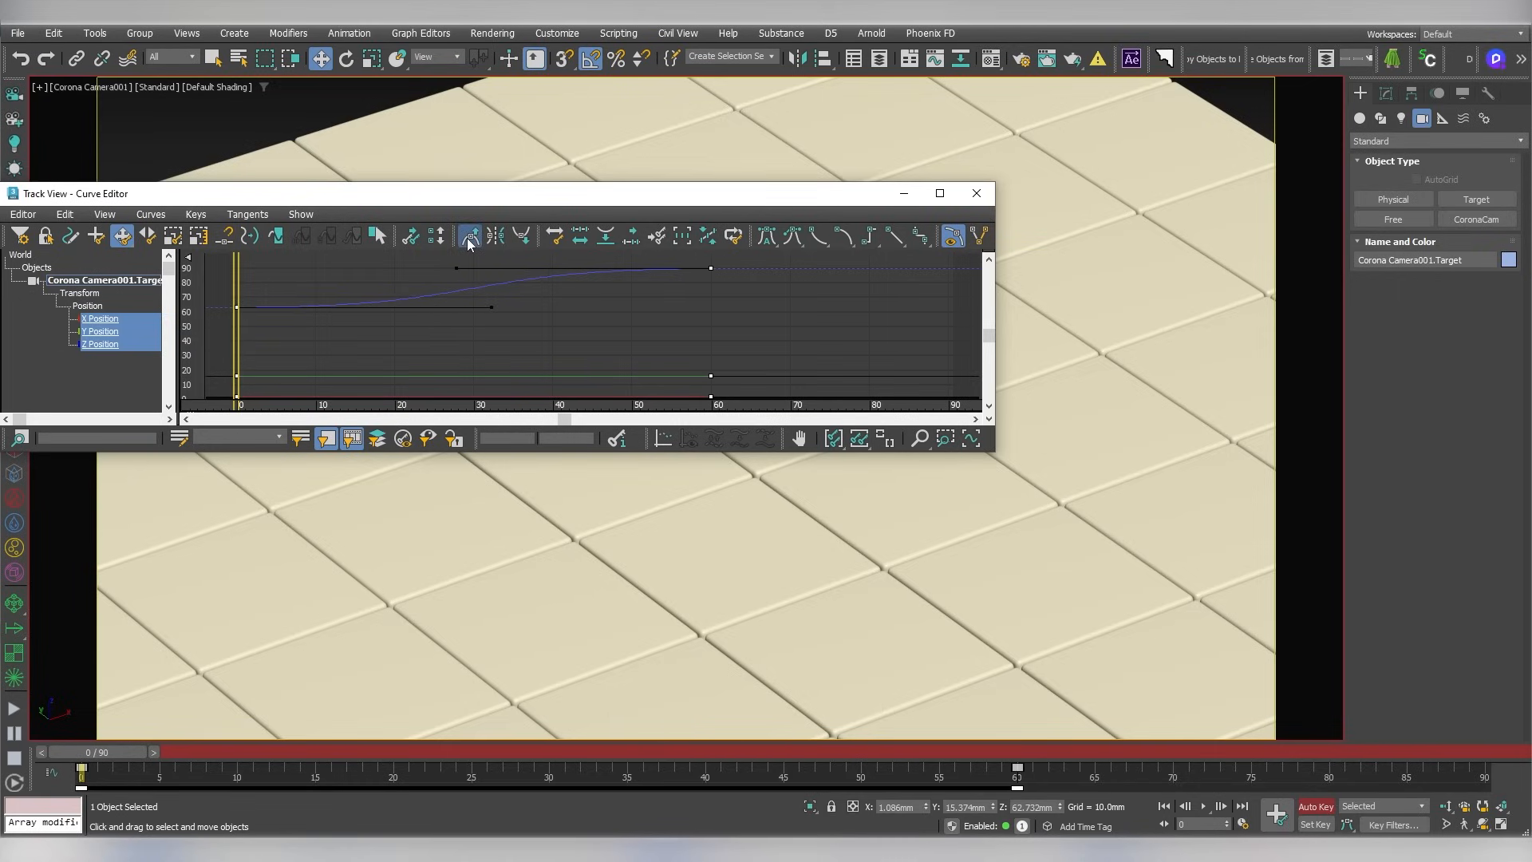
left_click(468, 238)
left_click(468, 237)
left_click(468, 237)
left_click(976, 193)
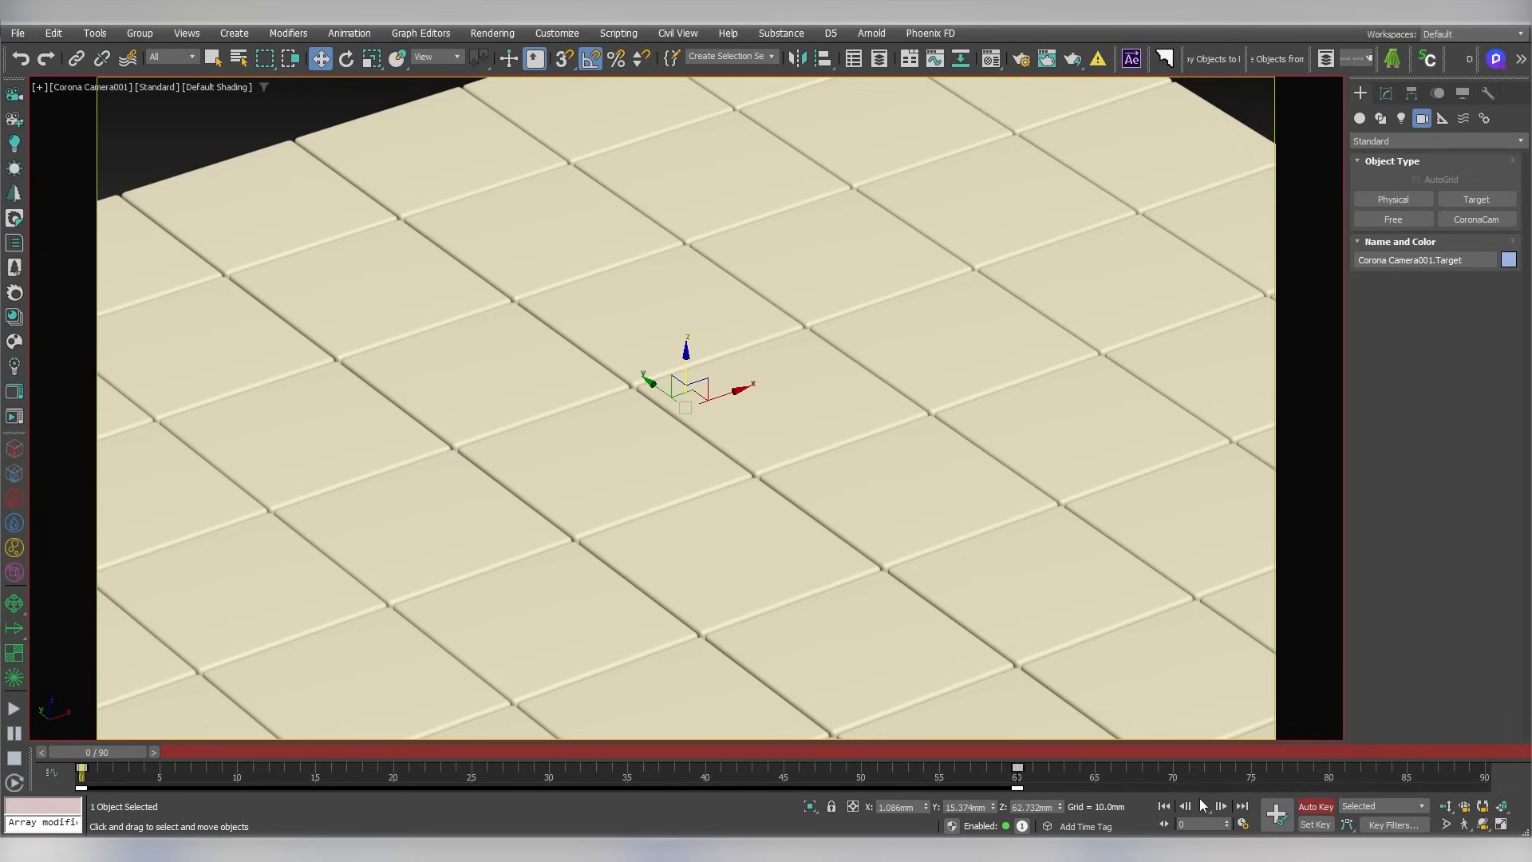
Play the eased camera move, turn off Auto Key and return to frame 0
left_click(1204, 807)
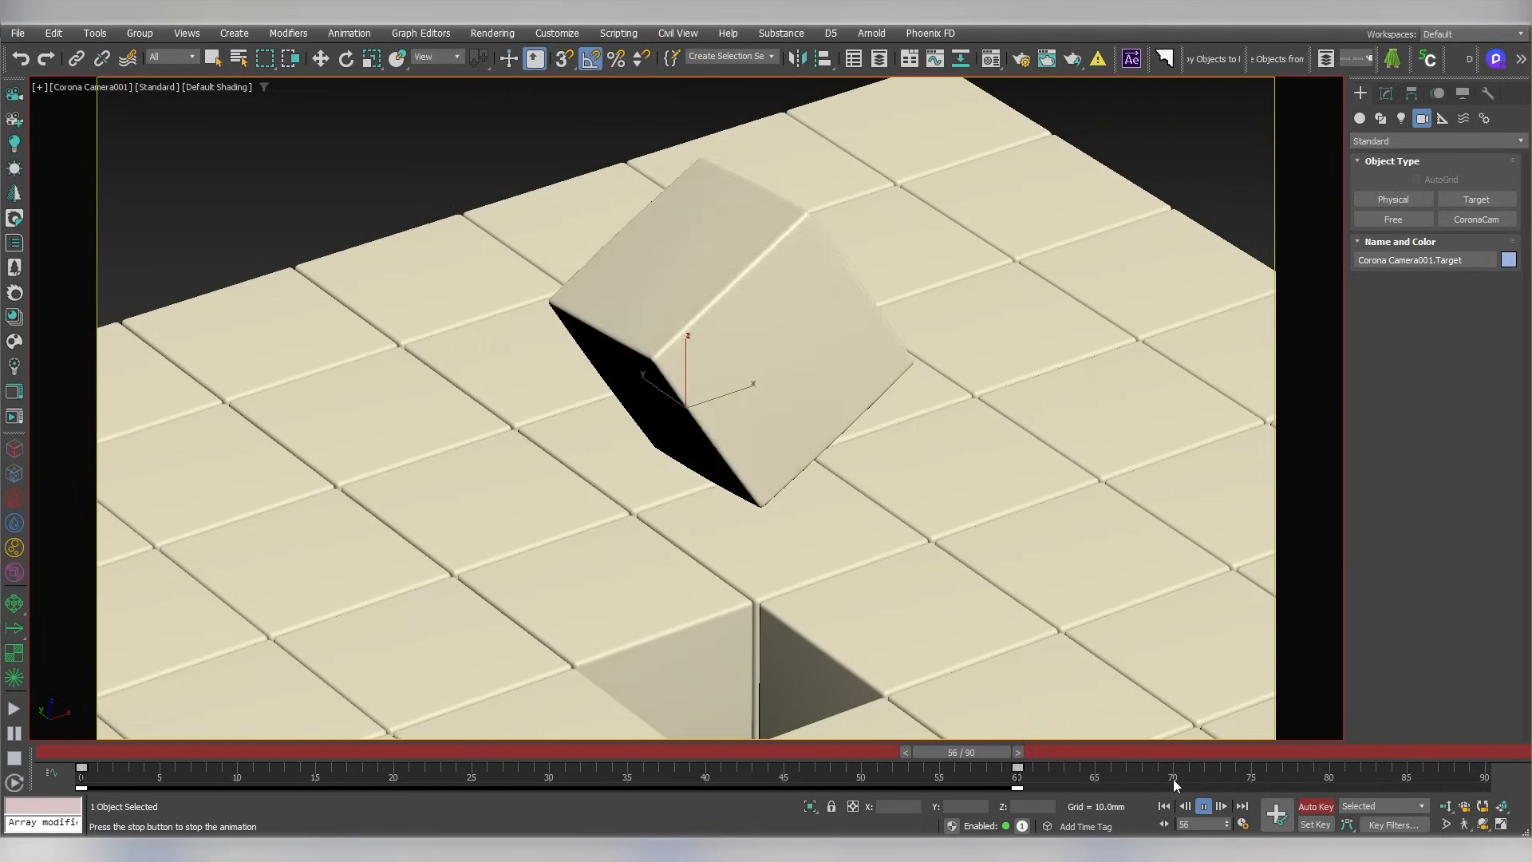
left_click(1314, 807)
left_click_drag(1355, 753, 87, 753)
key("w")
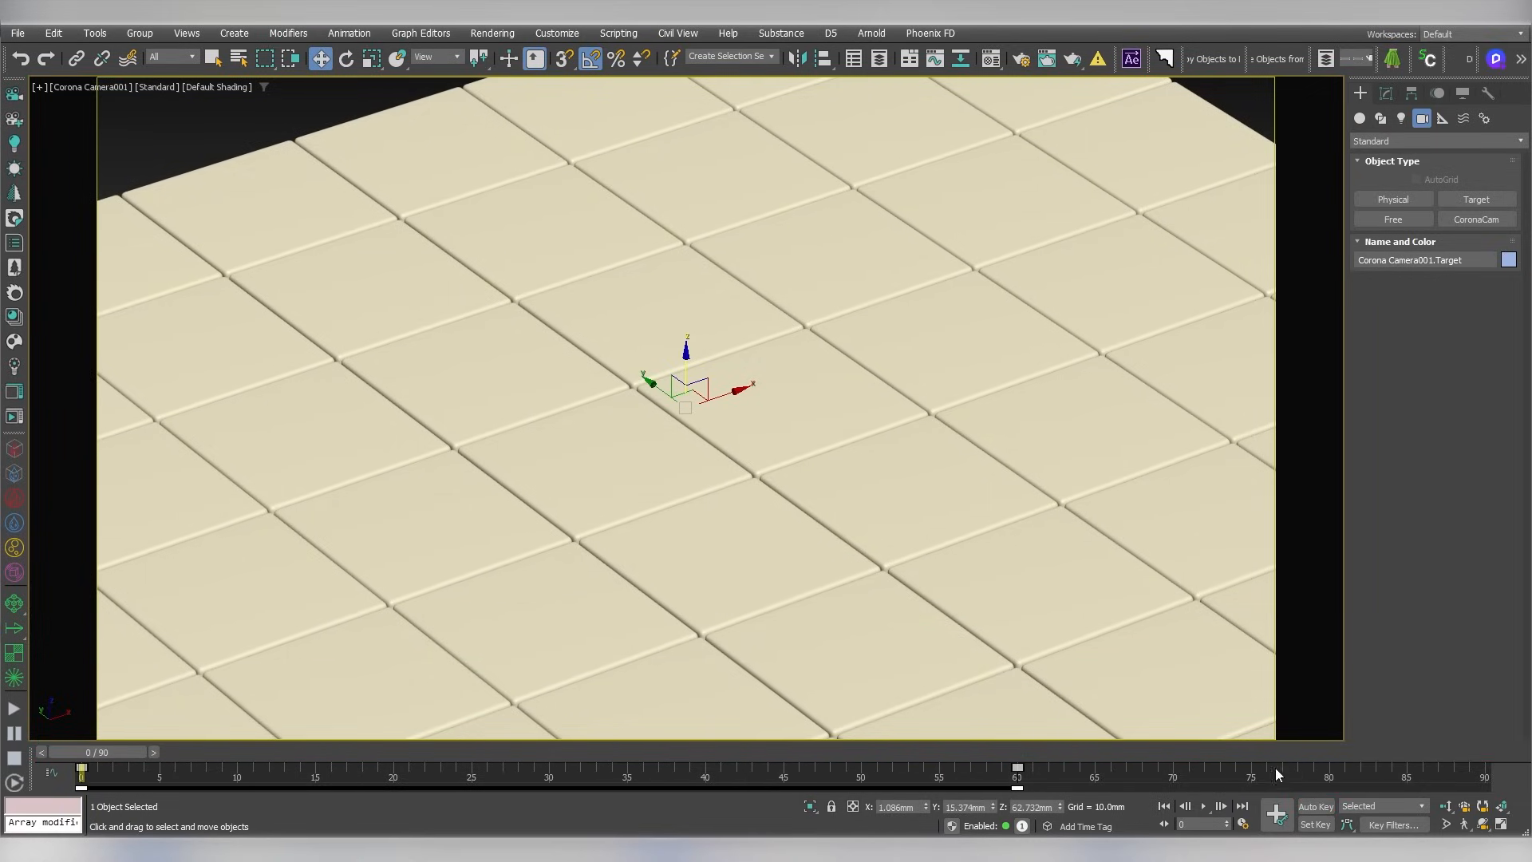
Draw a circle spline about 445 mm in radius beside the box grid in the Perspective view
key("p")
scroll(1025, 563, "down", 4)
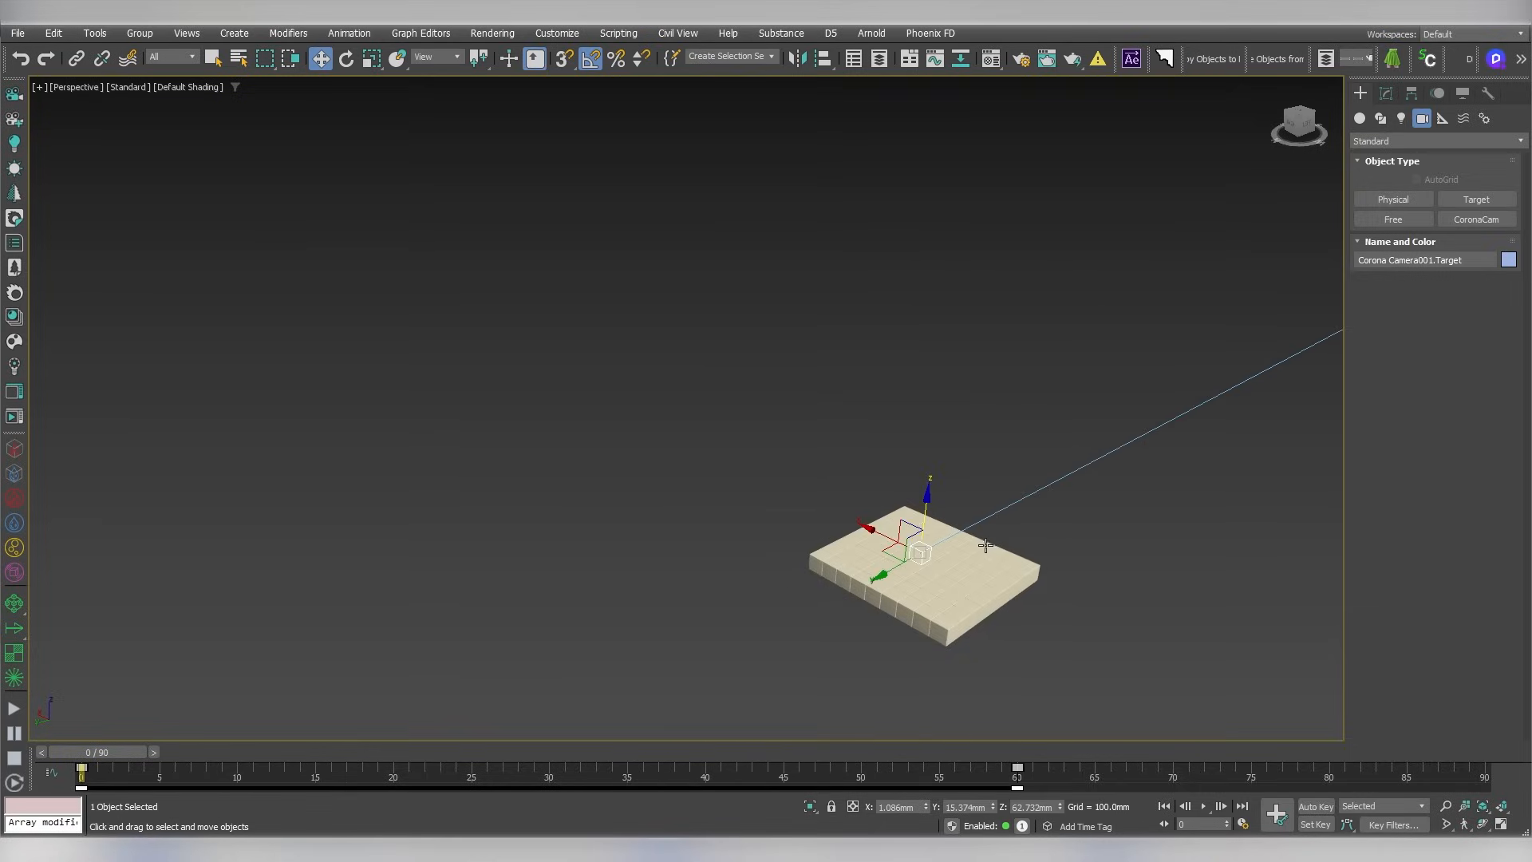
middle_click_drag(984, 547, 1241, 400, "alt")
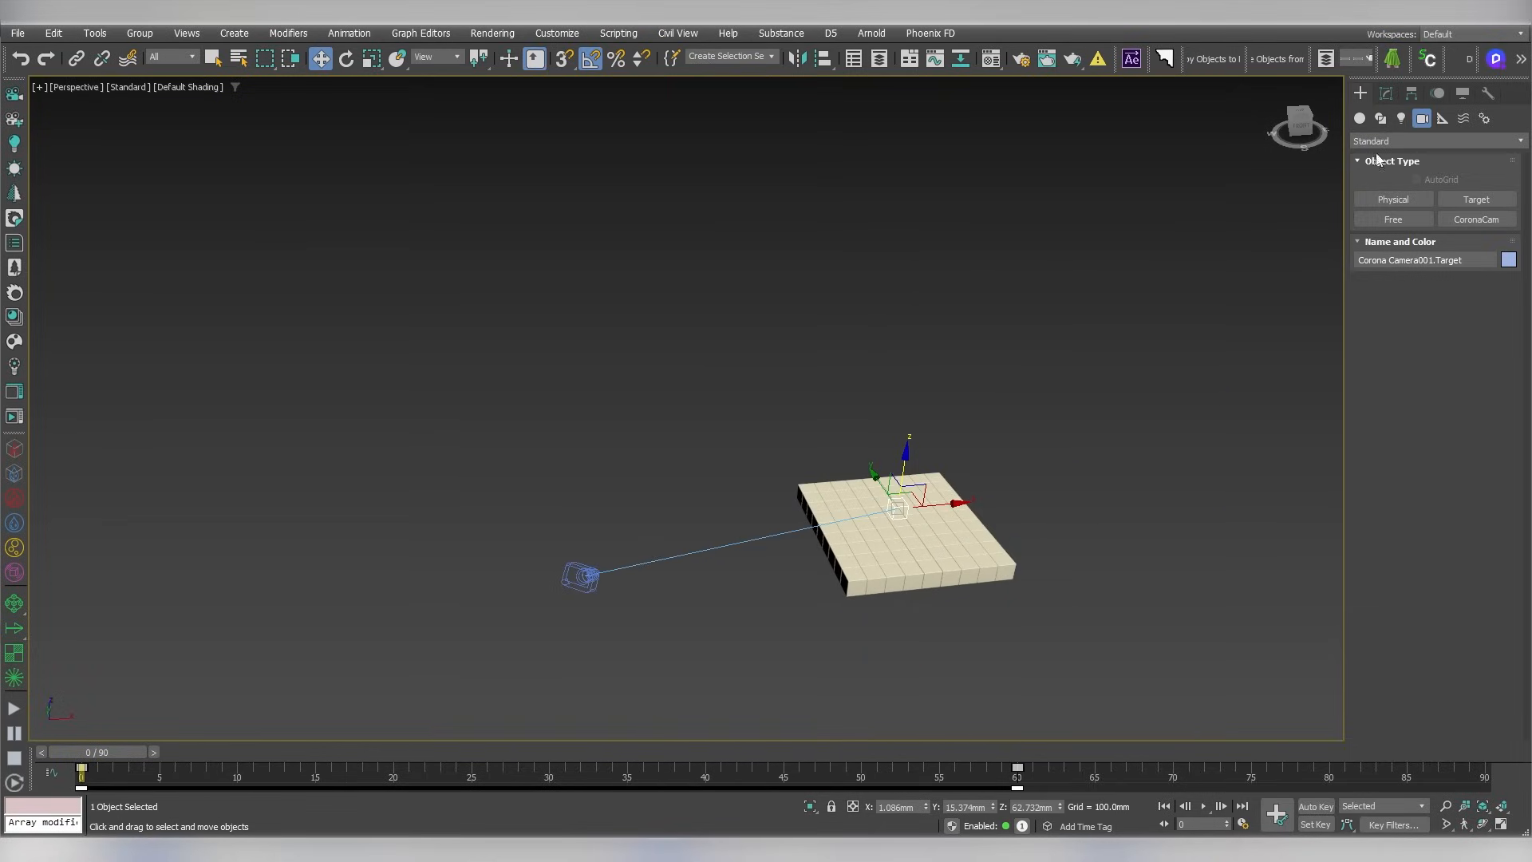
left_click(1380, 122)
left_click(1393, 243)
middle_click_drag(1153, 361, 1084, 489, "alt")
left_click_drag(1092, 548, 1258, 731)
scroll(950, 566, "up", 2)
middle_click_drag(949, 566, 946, 451, "alt")
Align the circle to the box at the centre of the grid
left_click(822, 59)
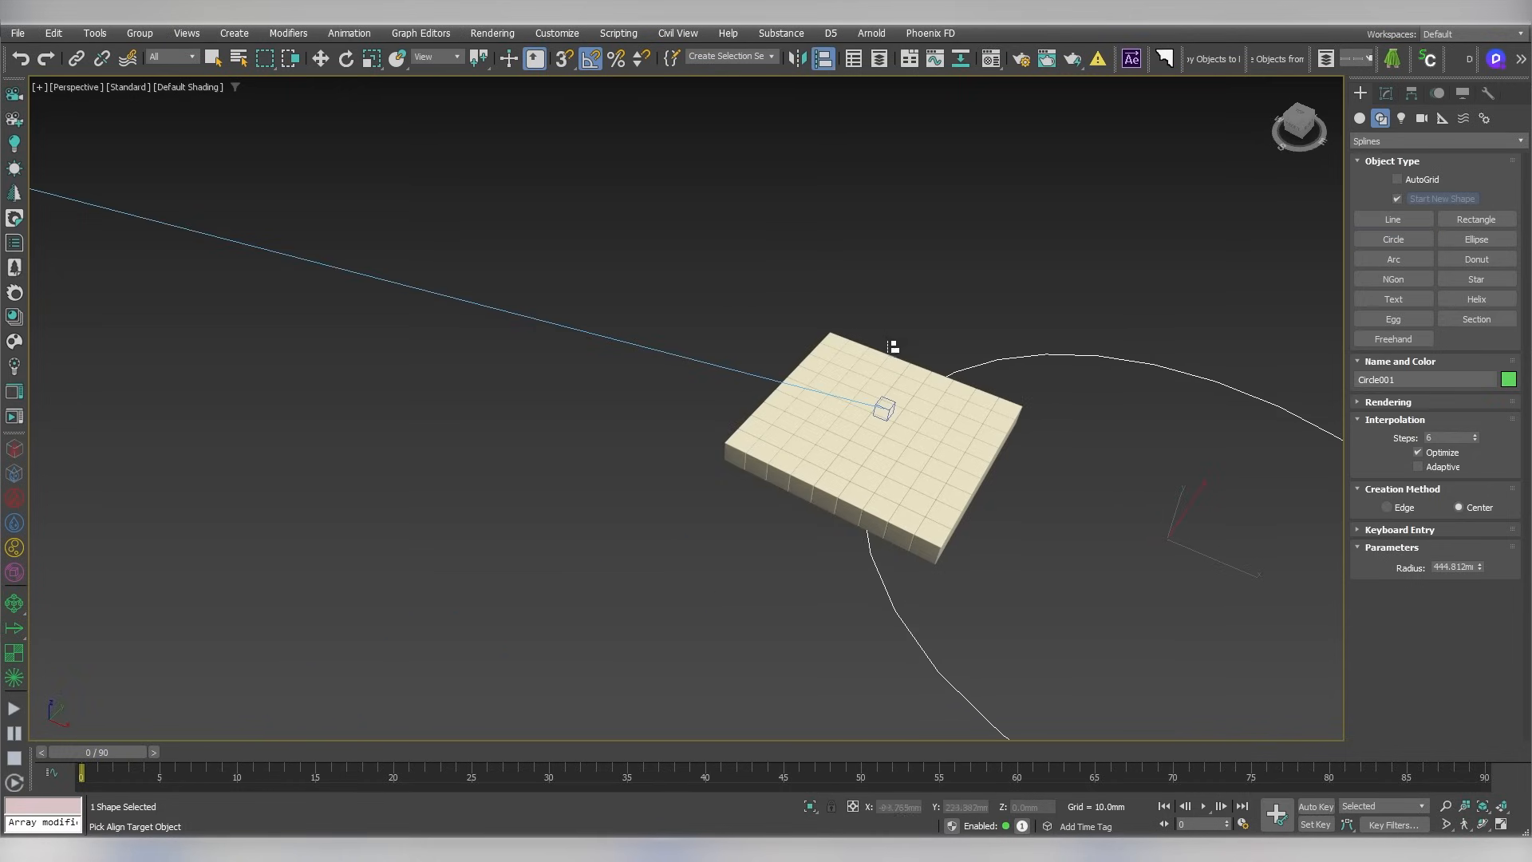
left_click(878, 429)
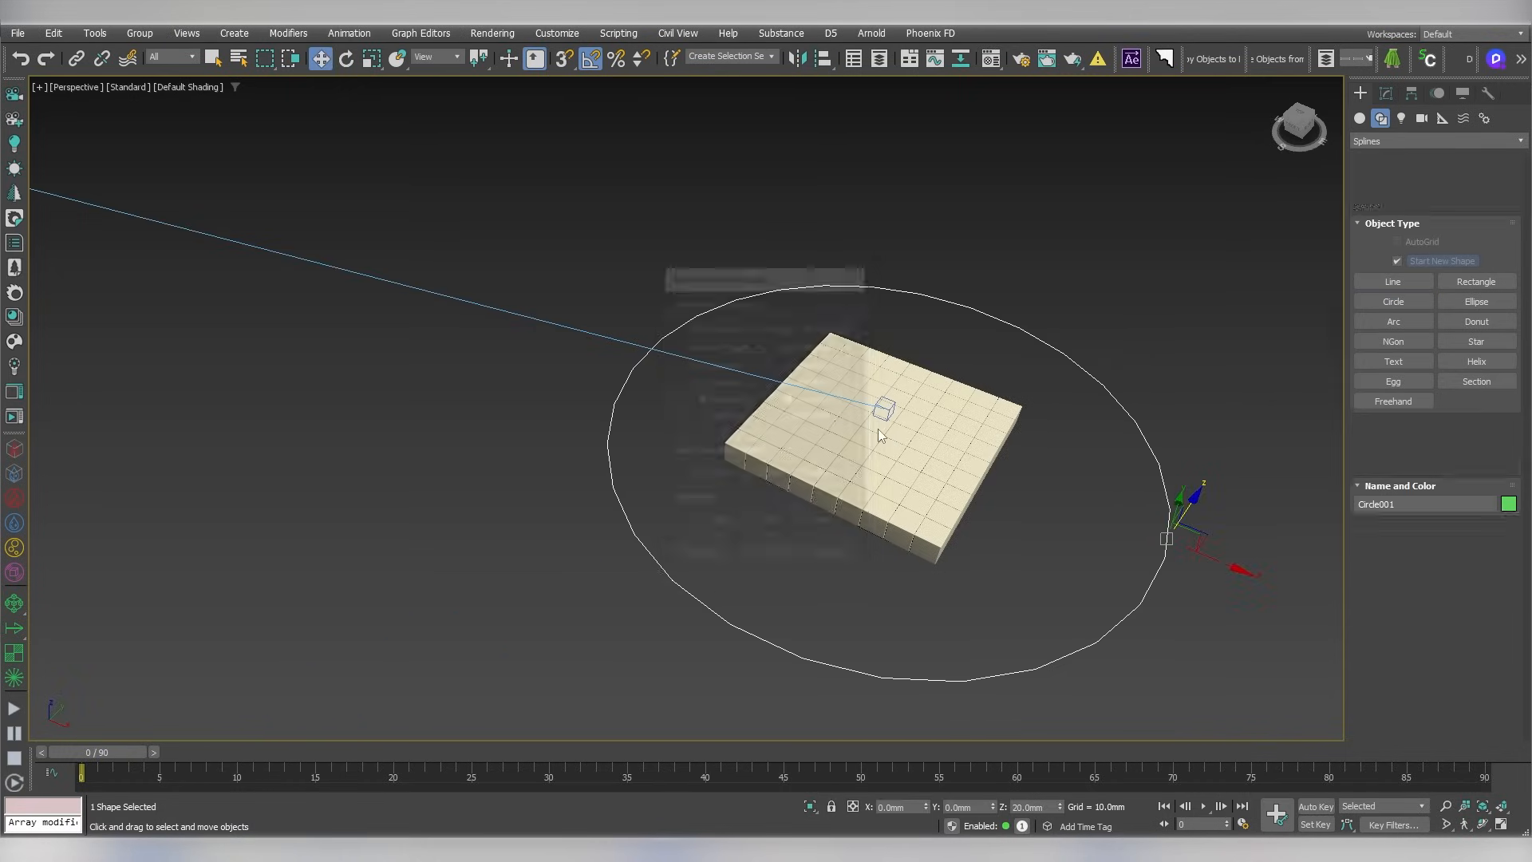
left_click(769, 560)
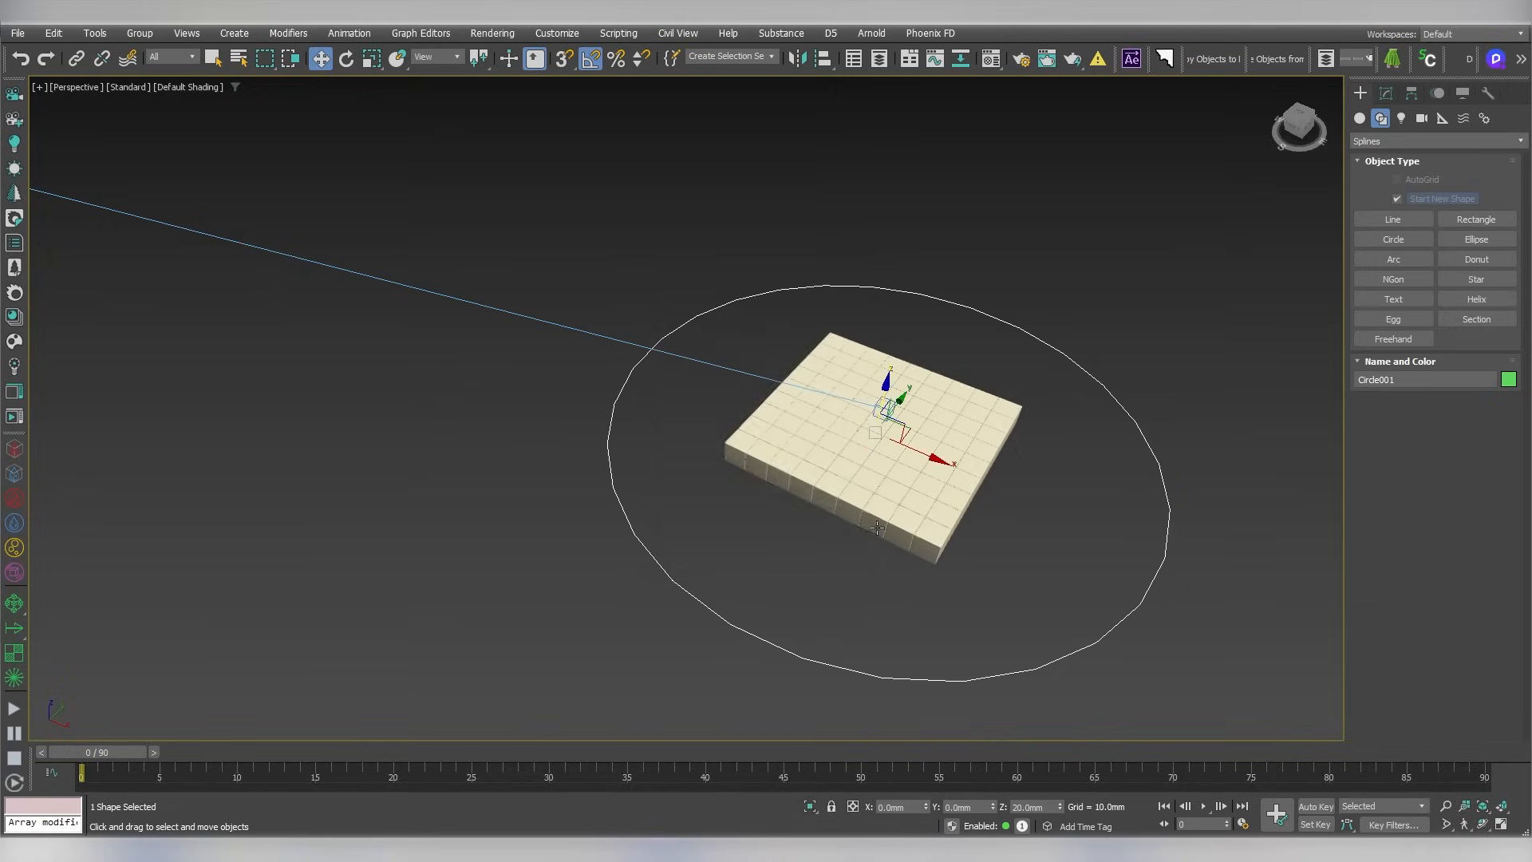
Raise the circle straight up along Z to the camera's height, about 766 mm, using 3D snapping
middle_click_drag(770, 560, 898, 575, "alt")
scroll(898, 575, "down", 3)
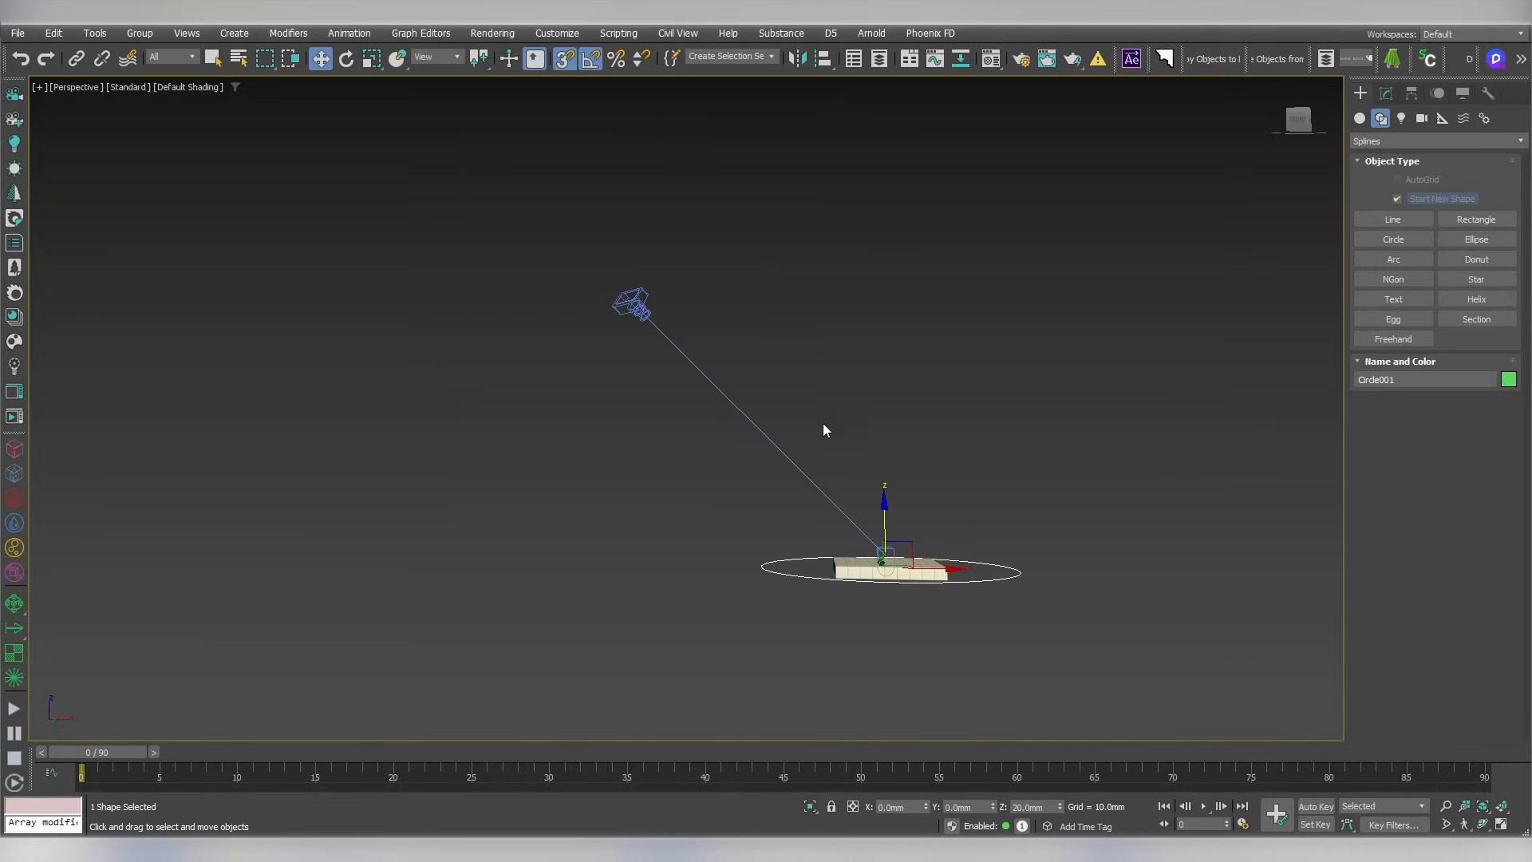
left_click_drag(885, 519, 621, 301)
key("ctrl+z")
right_click(569, 57)
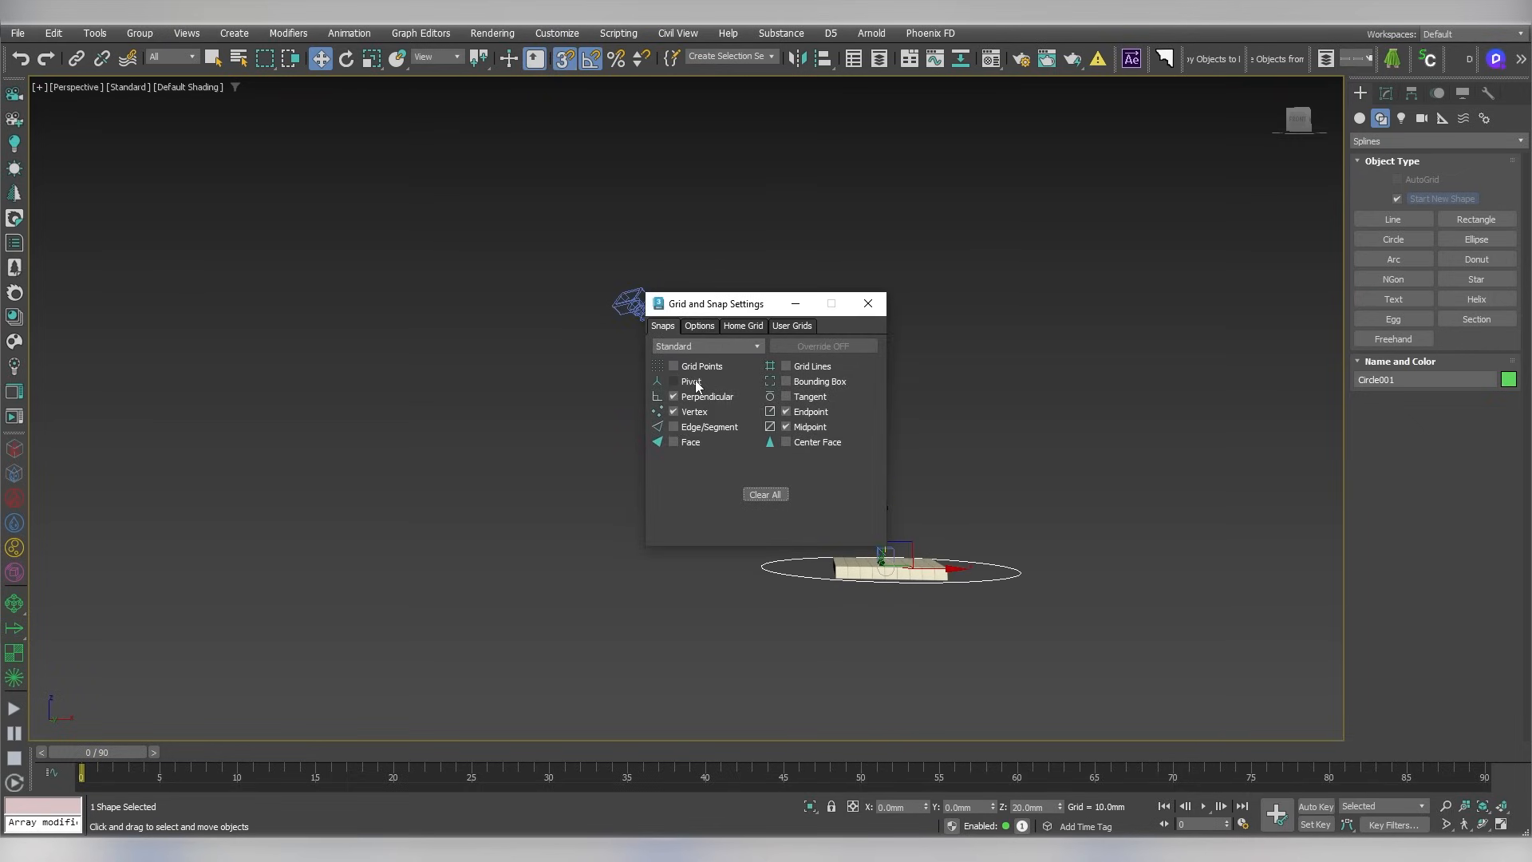
left_click(868, 303)
left_click_drag(882, 548, 635, 304)
middle_click_drag(873, 401, 968, 376, "alt")
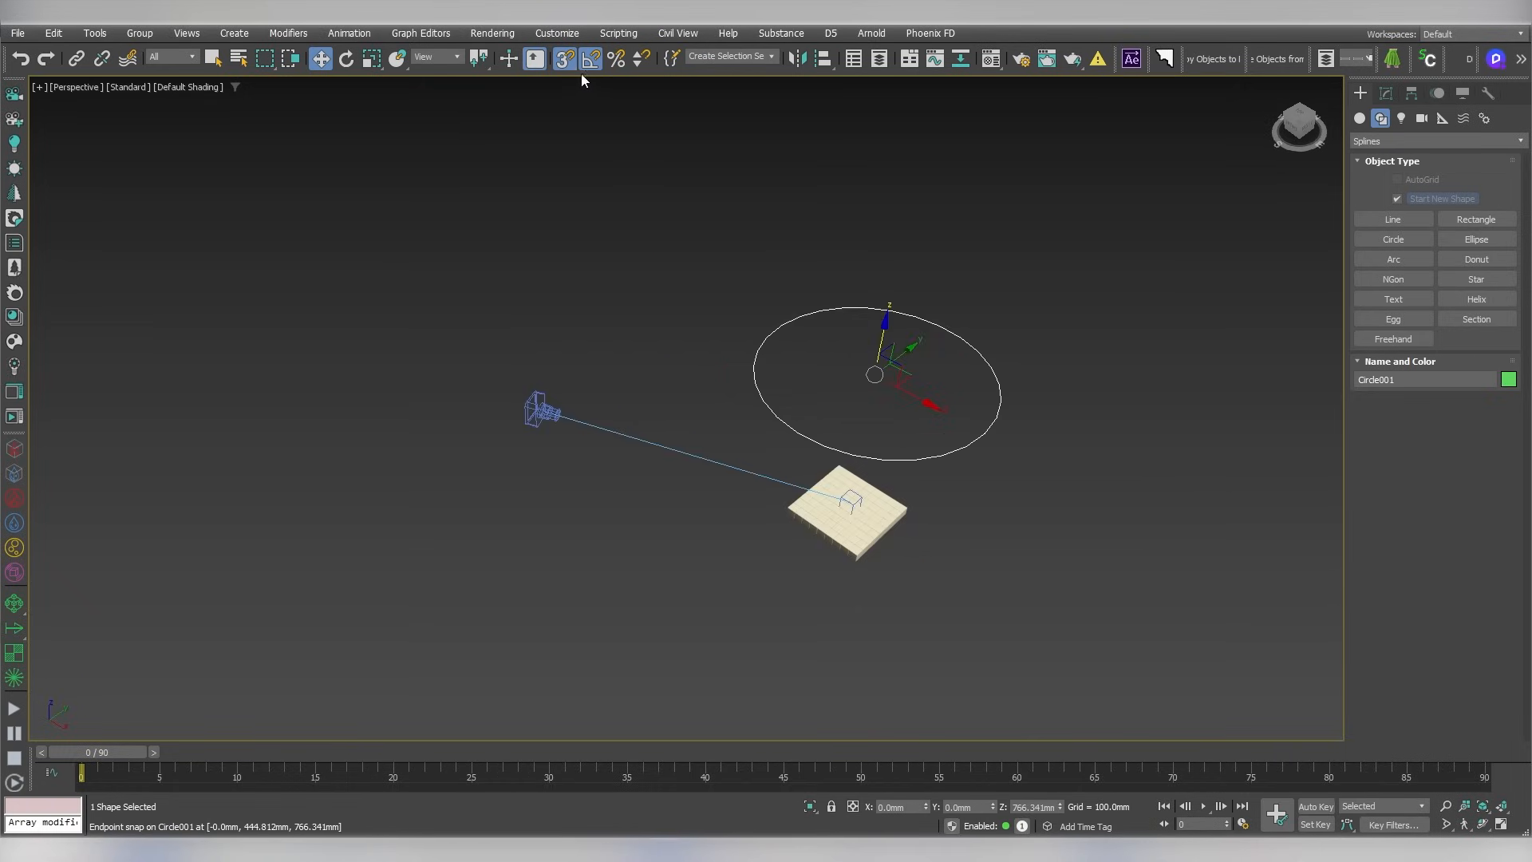
right_click(564, 58)
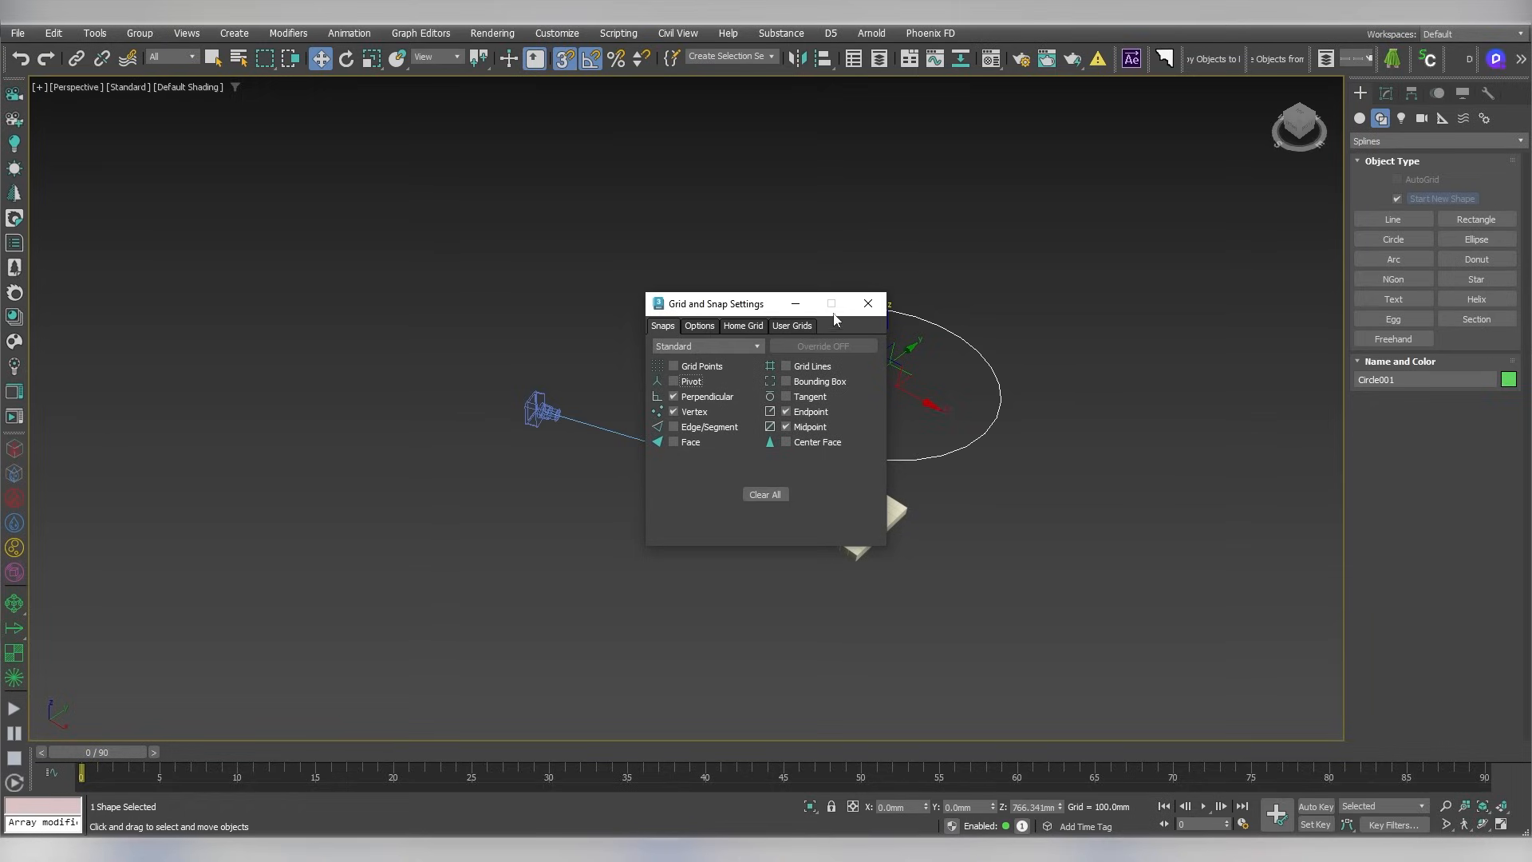
left_click(869, 304)
Enlarge the circle's radius to about 1219 mm so it passes through the camera, viewing it from the top
left_click(1386, 93)
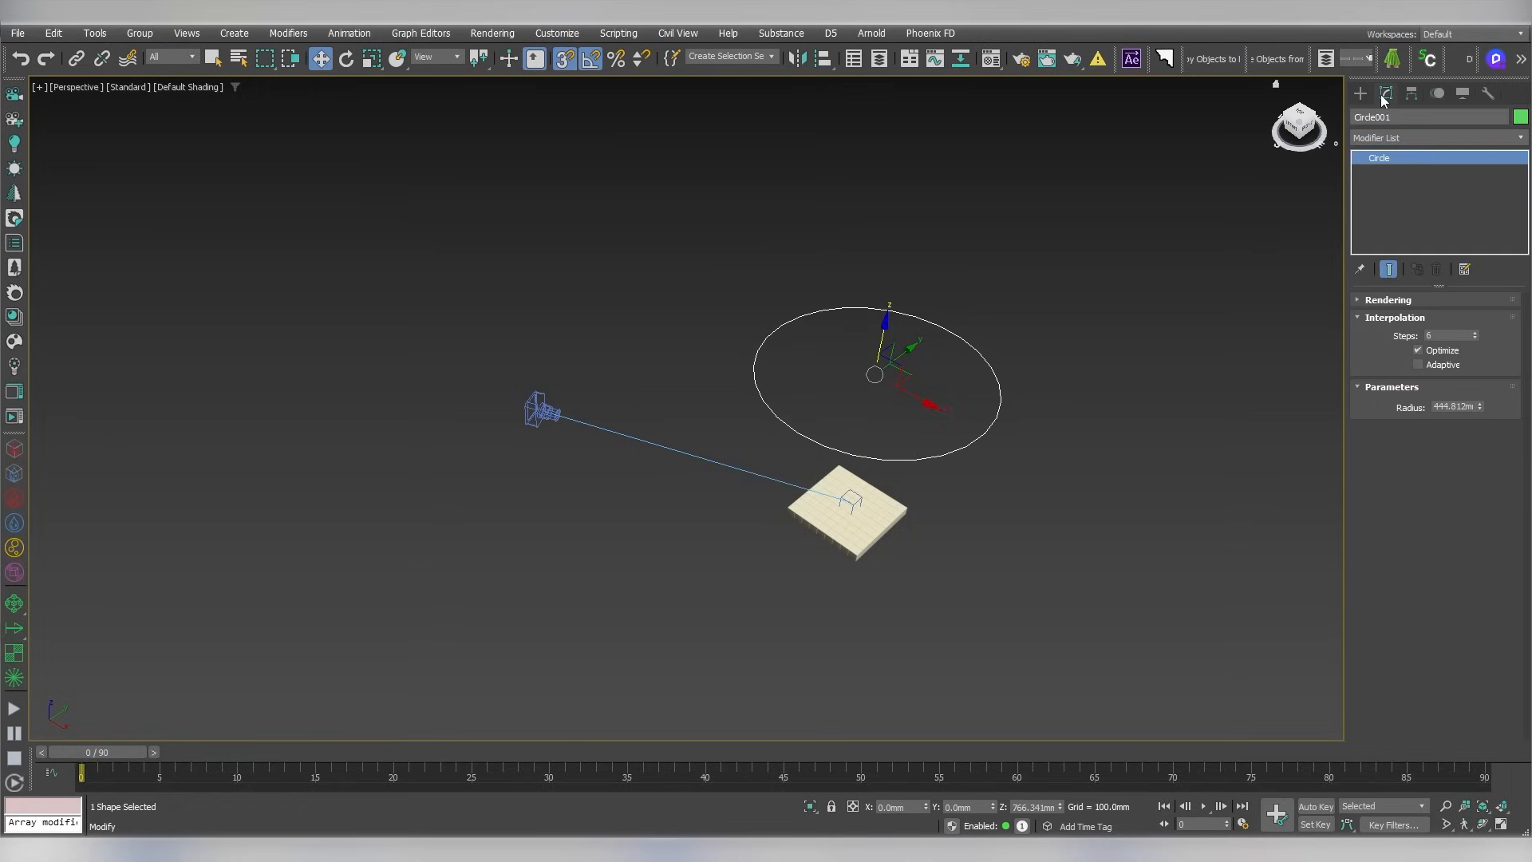
left_click_drag(1480, 406, 1479, 351)
left_click_drag(1523, 269, 1523, 262)
middle_click_drag(1041, 364, 1093, 329, "alt")
key("t")
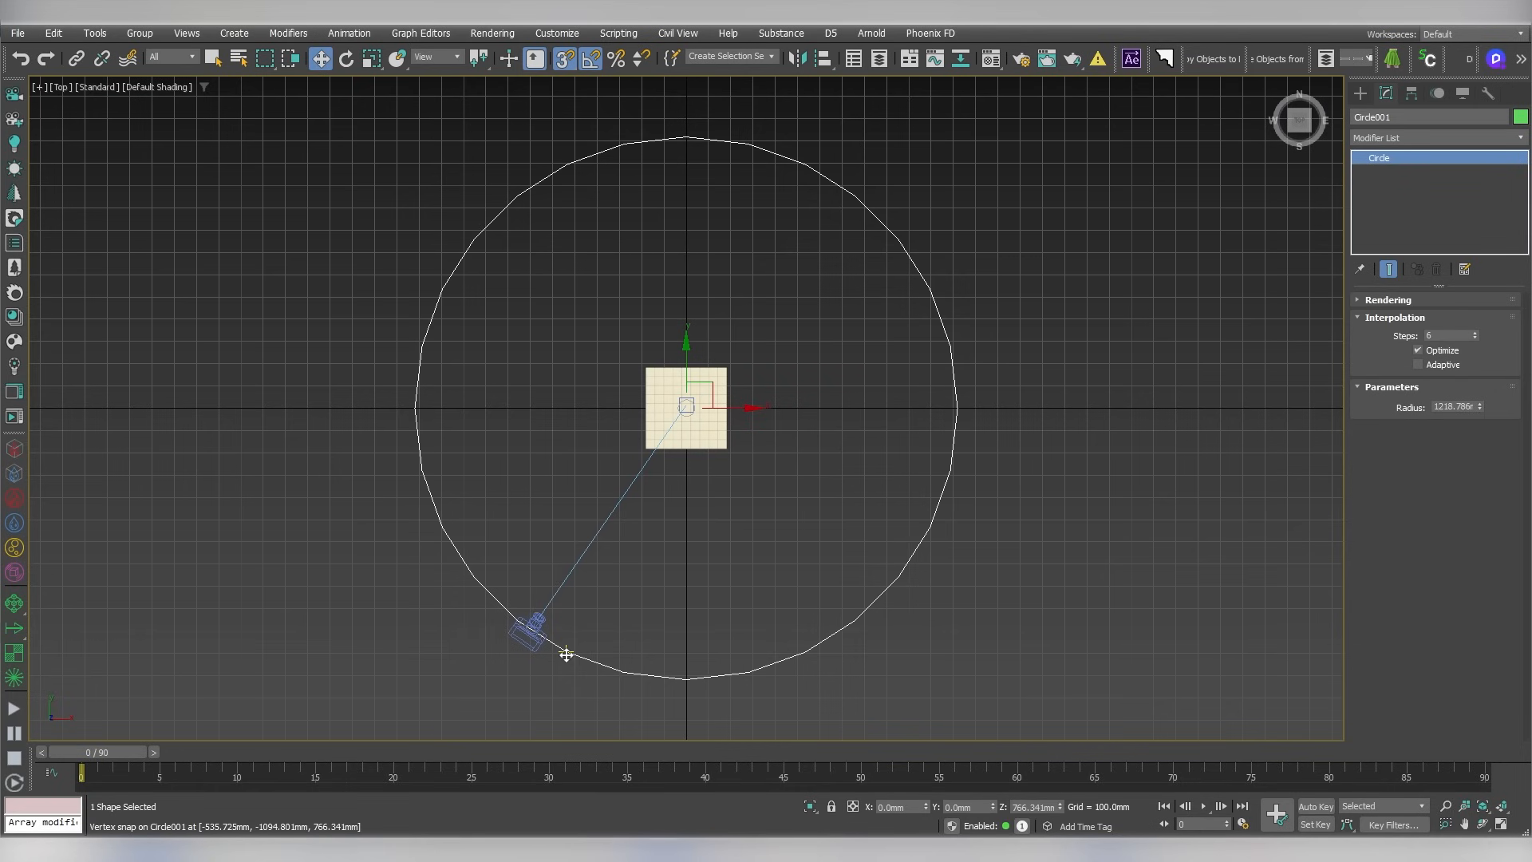
Link the Corona camera to the circle as its parent
mouse_move(745, 338)
middle_mouse_down("alt")
mouse_move(883, 468)
mouse_move(778, 407)
mouse_move(762, 359)
middle_mouse_up("alt")
scroll(775, 407, "up", 2)
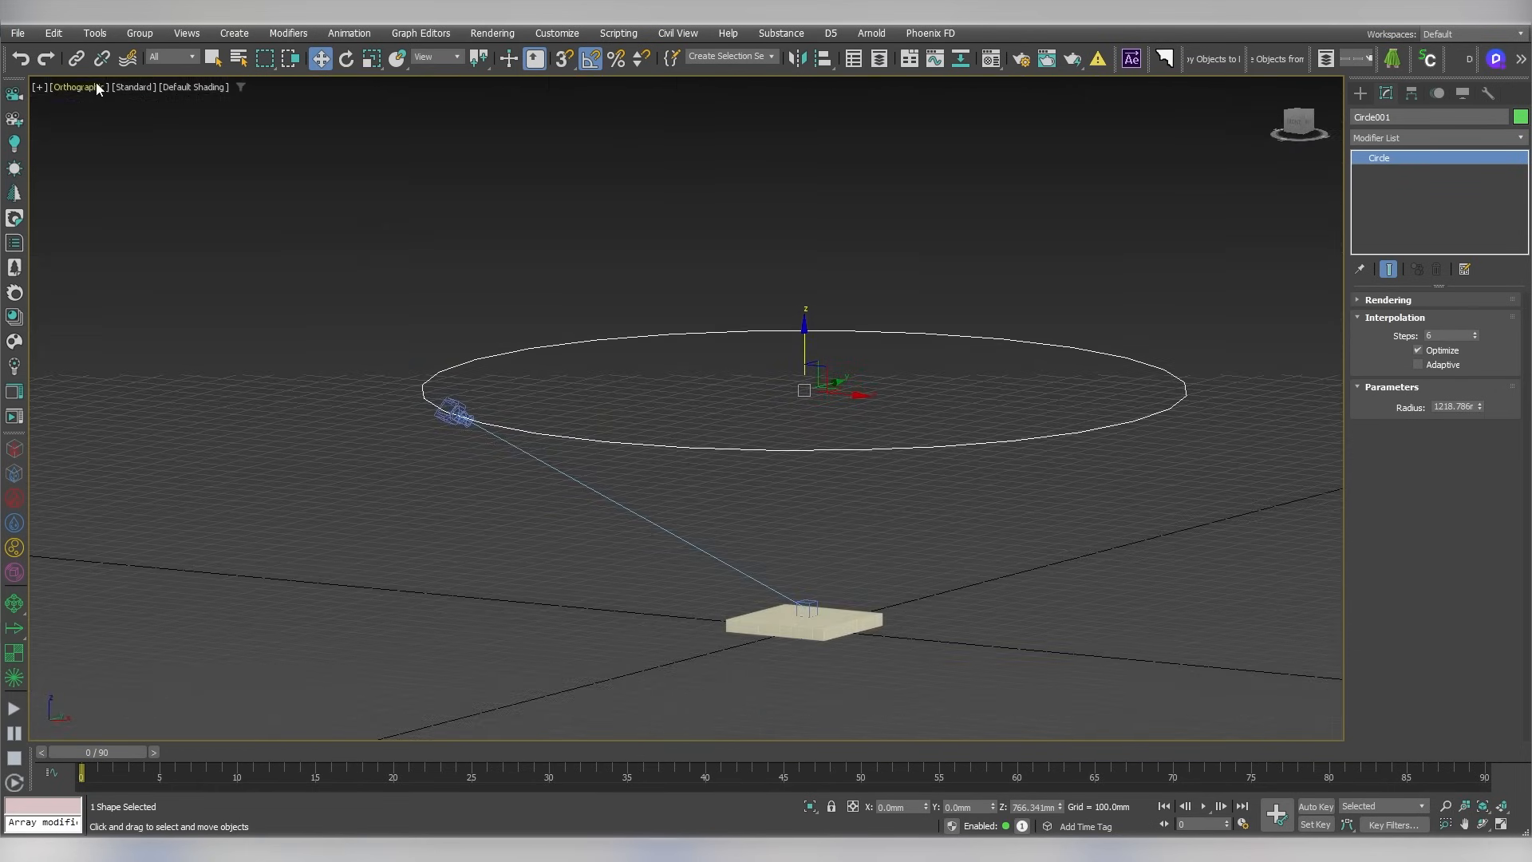
left_click(77, 59)
left_click(453, 417)
left_click_drag(453, 417, 721, 448)
left_click(865, 449)
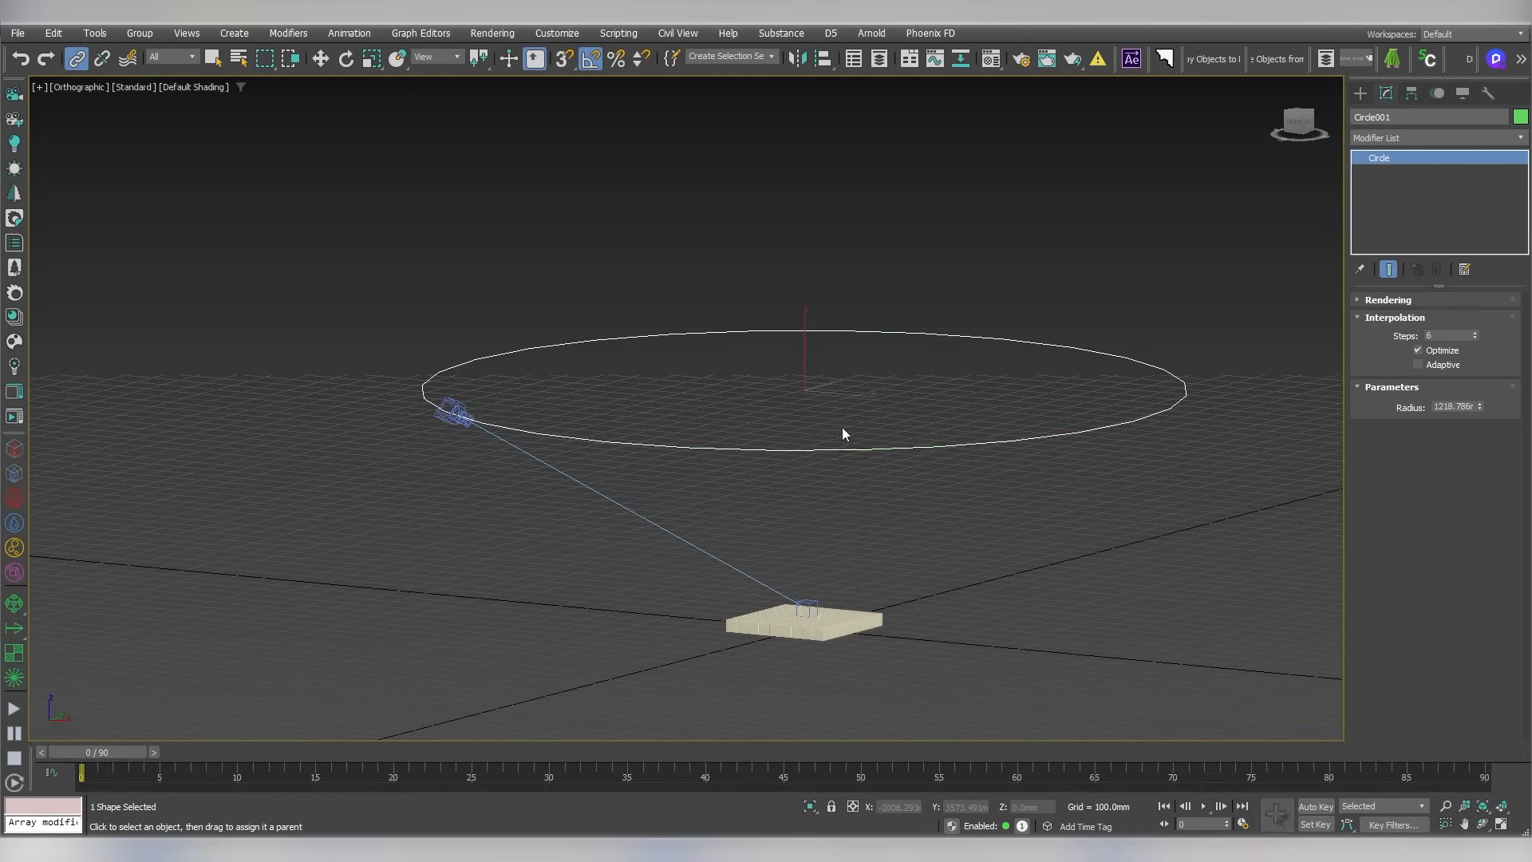
Activate Rotate for the circle, test a turn about its vertical axis, cancel it and return to the Corona camera view
right_click(838, 433)
left_click(868, 466)
middle_click_drag(872, 448, 870, 470, "alt")
left_click_drag(807, 408, 860, 417)
right_click(860, 418)
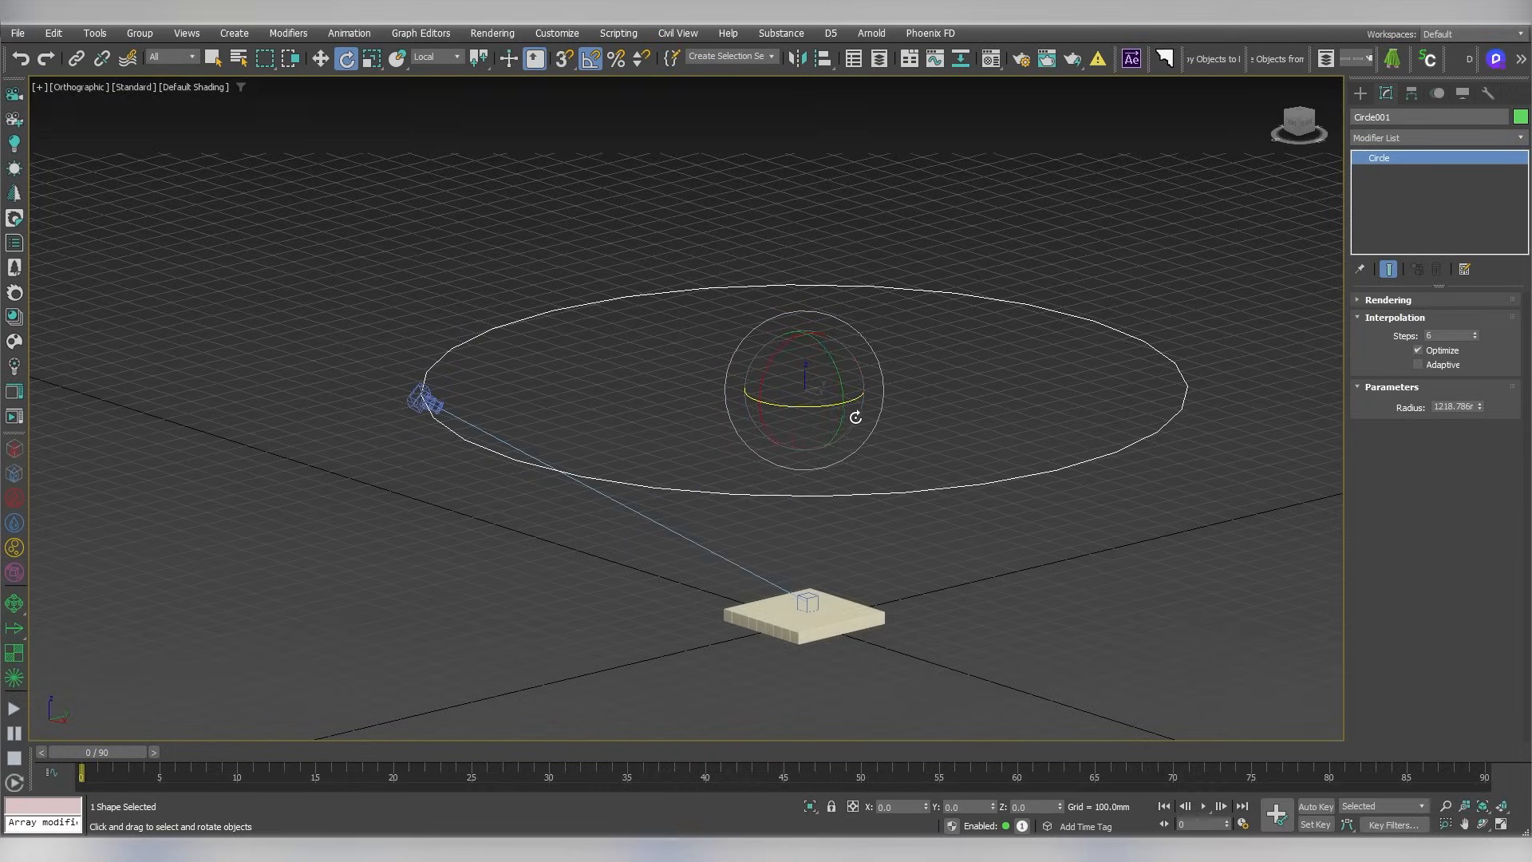
key("c")
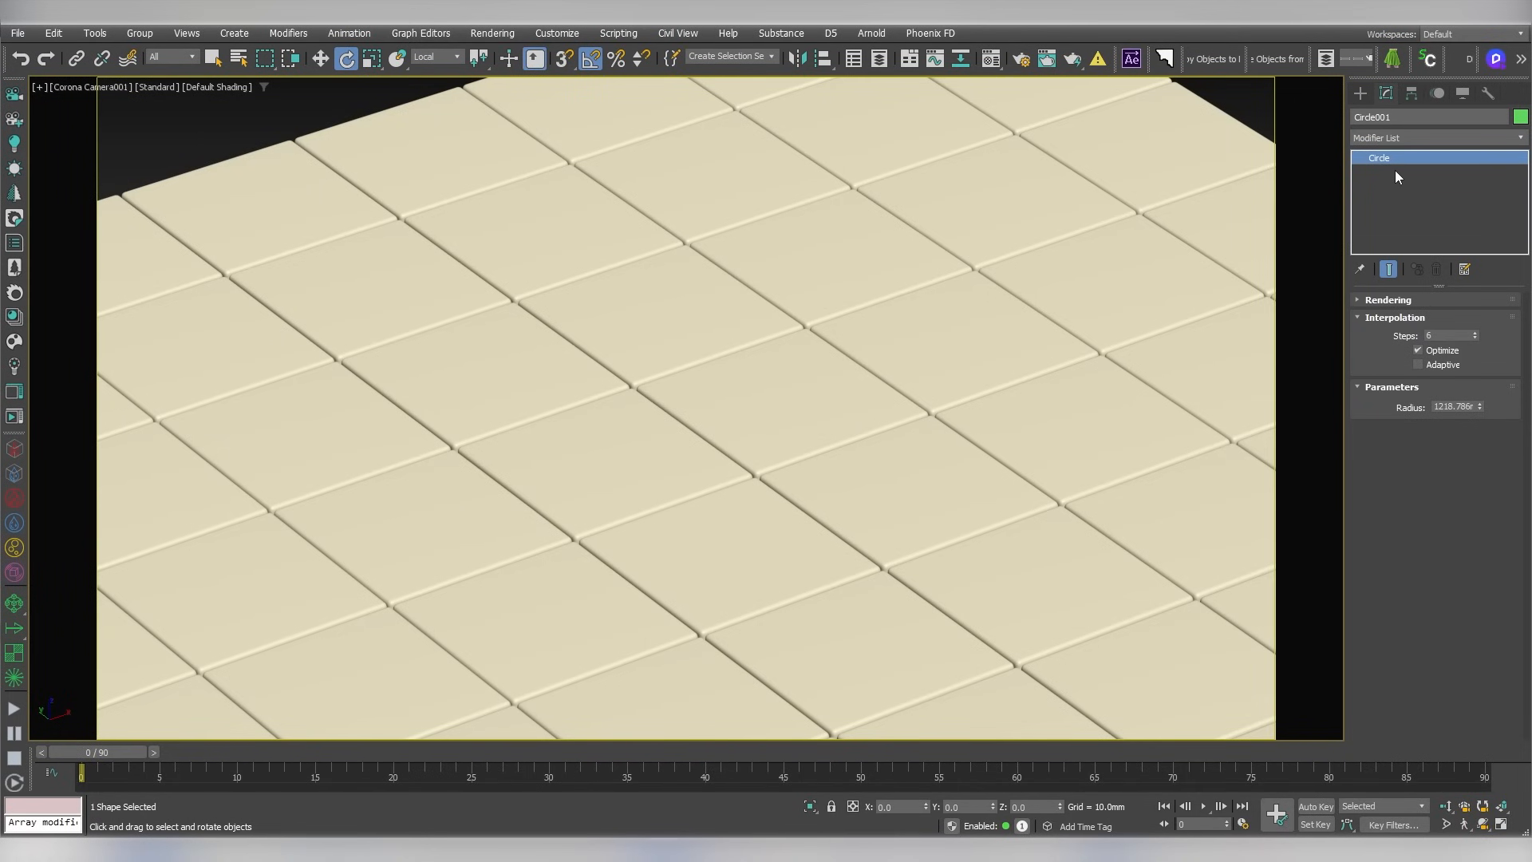
Try turning the circle about its vertical axis in the four-viewport layout, watching the camera view, and restore the full camera view
key("alt+w")
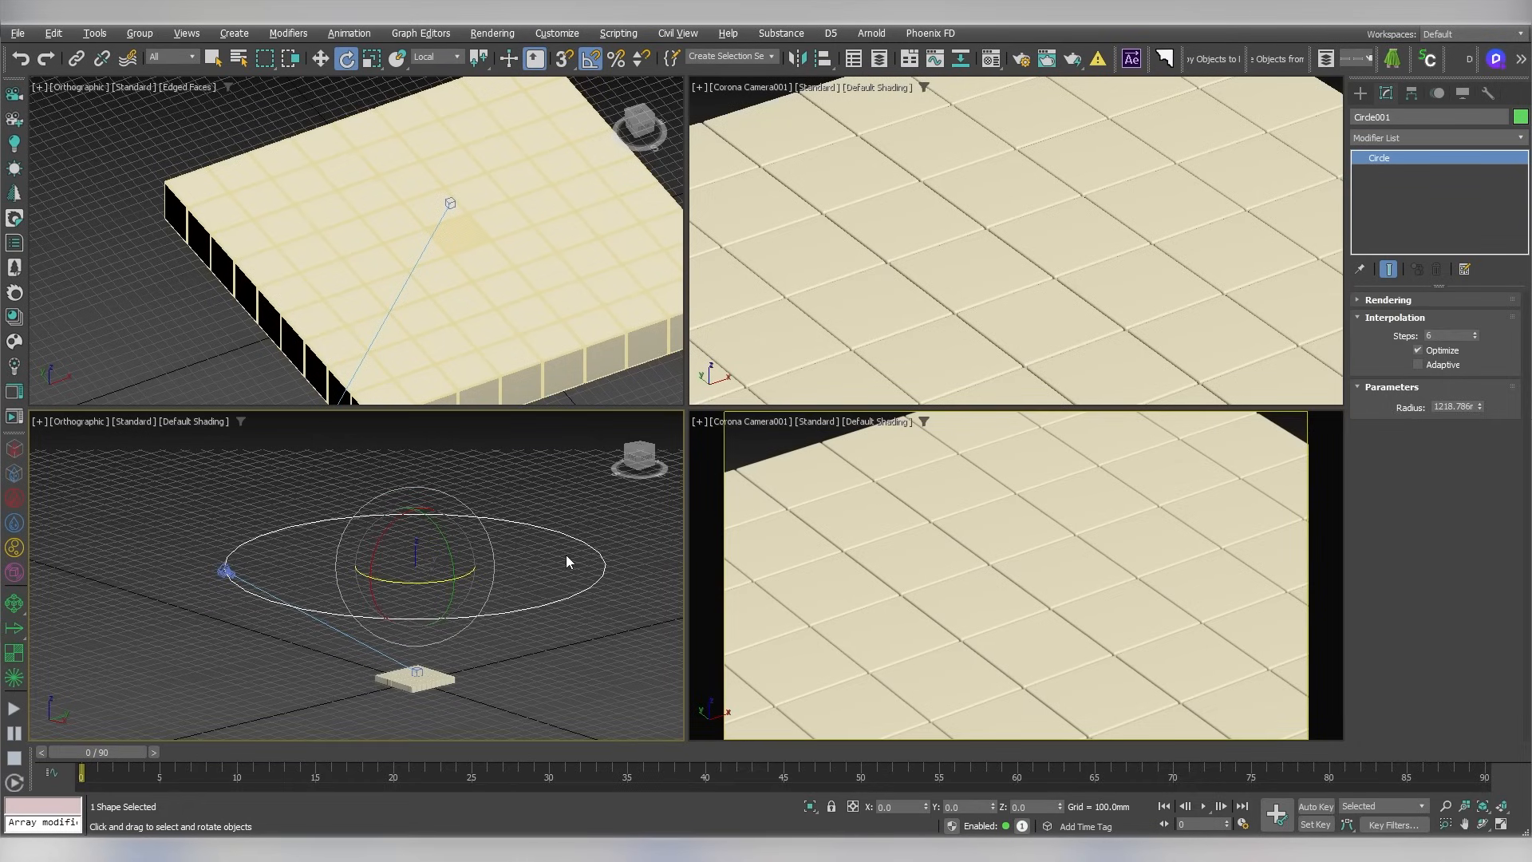
middle_click_drag(567, 555, 528, 545)
mouse_move(387, 574)
left_mouse_down()
mouse_move(403, 578)
mouse_move(363, 575)
left_mouse_up()
right_click(878, 290)
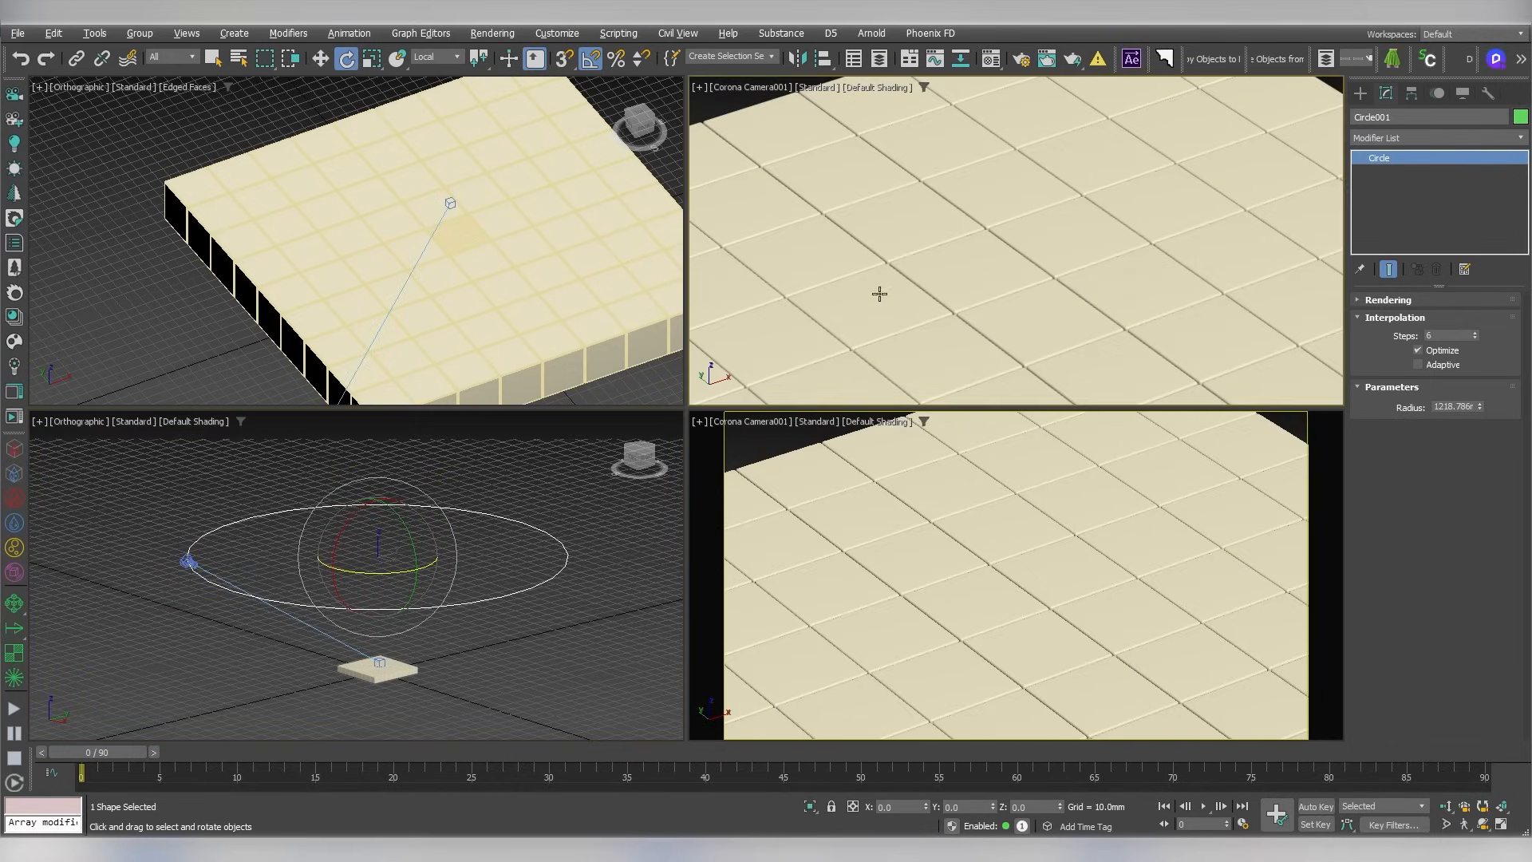
key("alt+w")
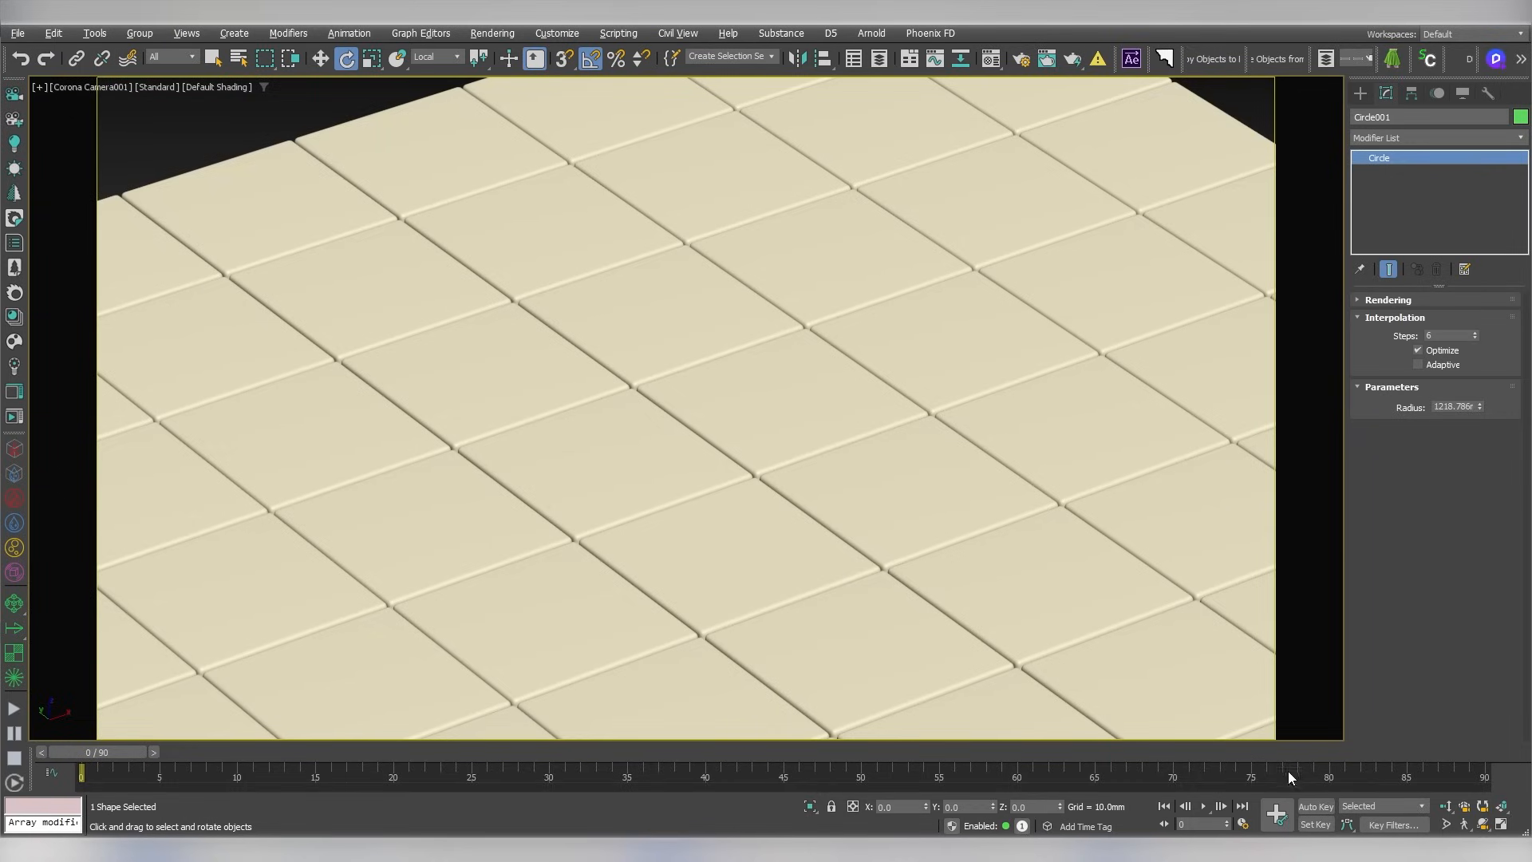
Animate the circle's Z rotation with Auto Key, from a slightly negative angle at frame 0 to a slightly positive one at frame 90
left_click(1313, 806)
left_click_drag(1061, 809, 1050, 84)
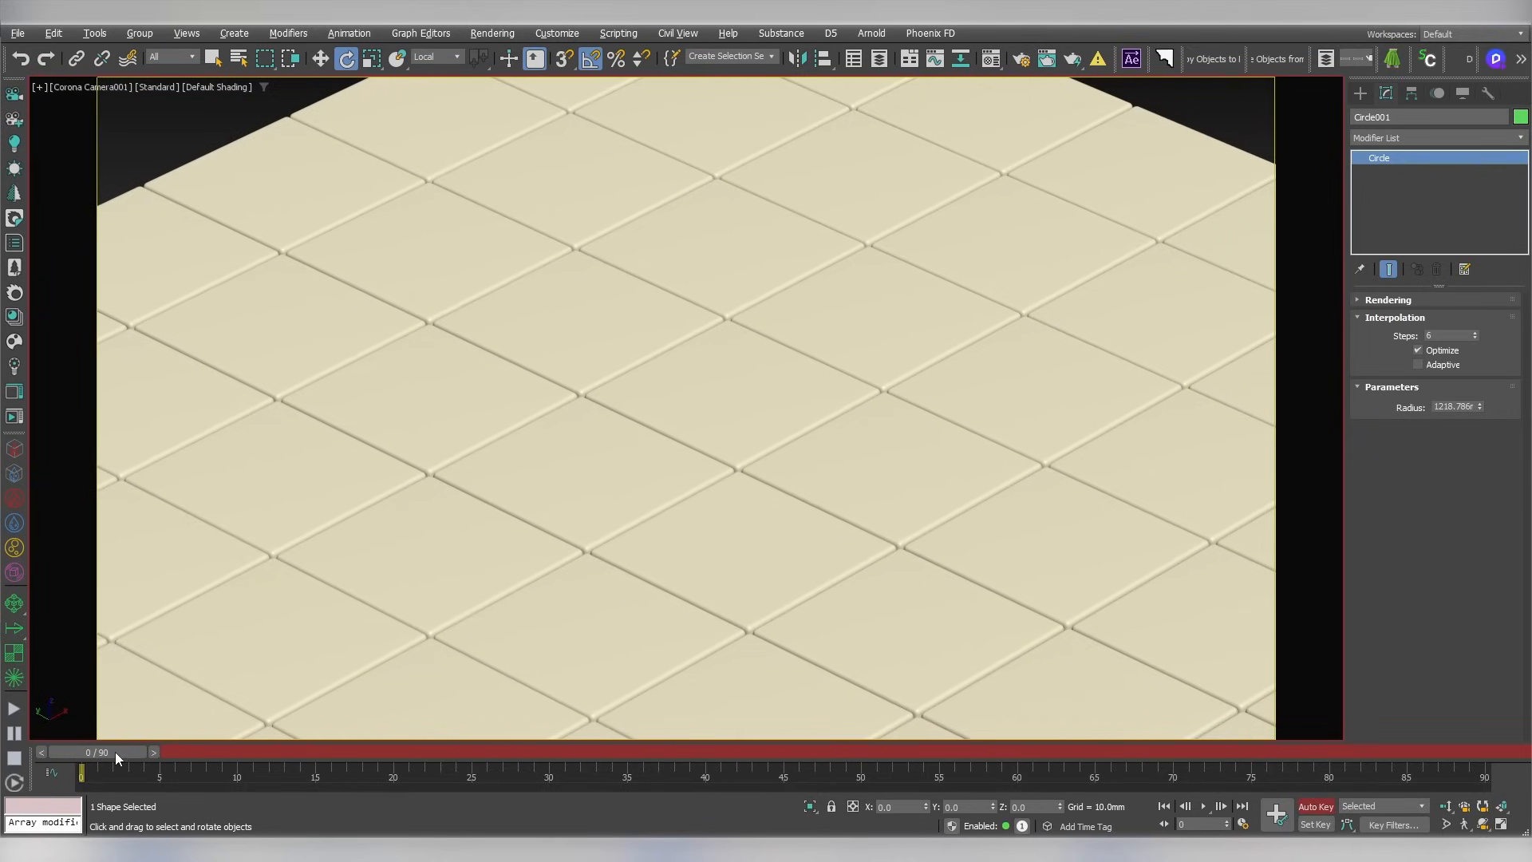
left_click_drag(115, 757, 1486, 745)
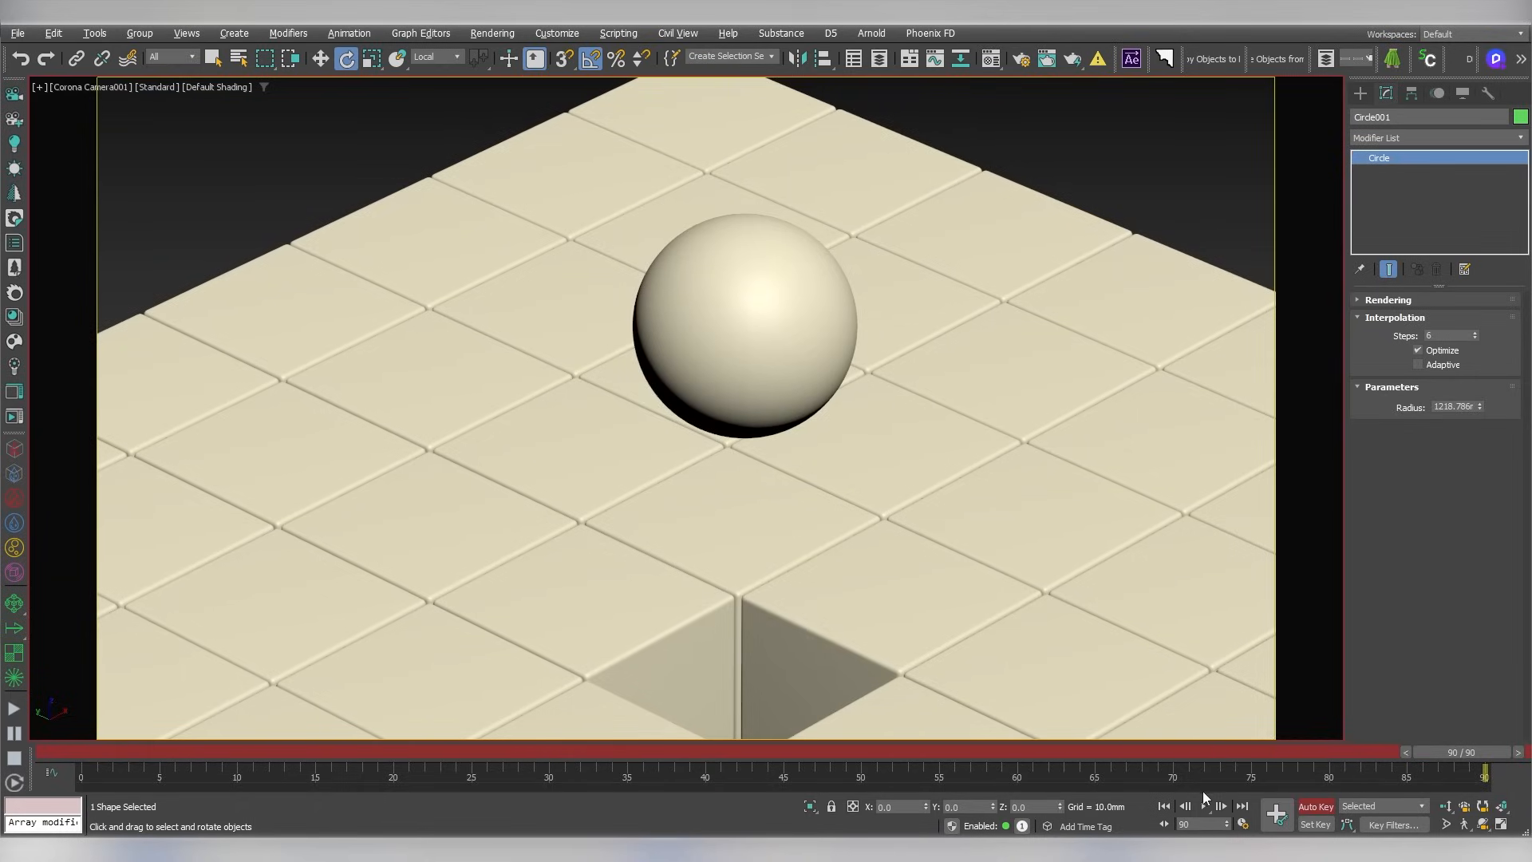
left_click_drag(1063, 806, 1089, 636)
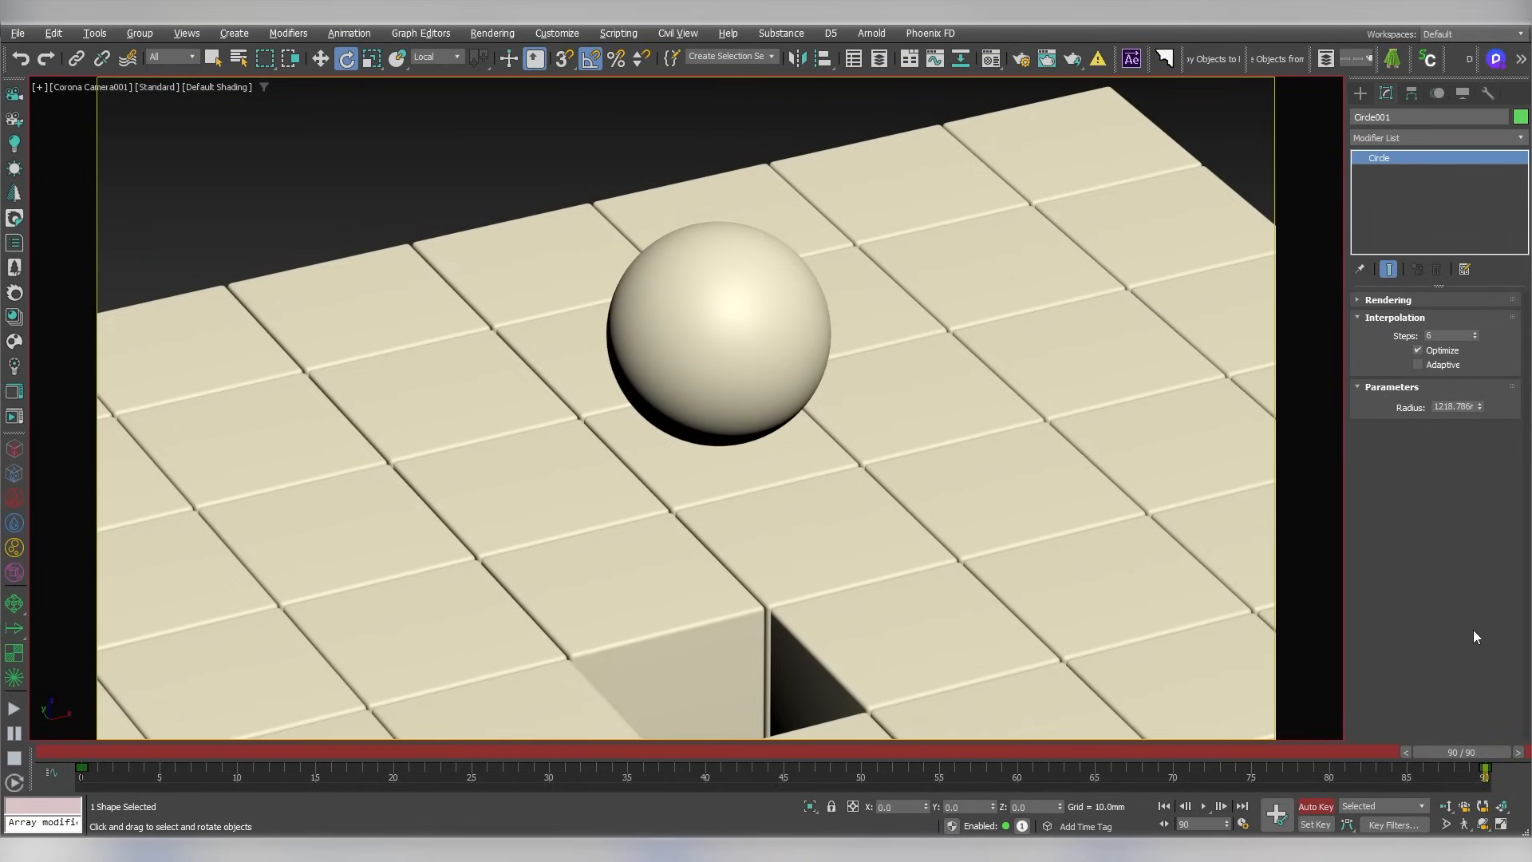
left_click(1321, 805)
Play the orbiting camera move from frame 0 and return to the start
left_click_drag(1488, 753, 97, 753)
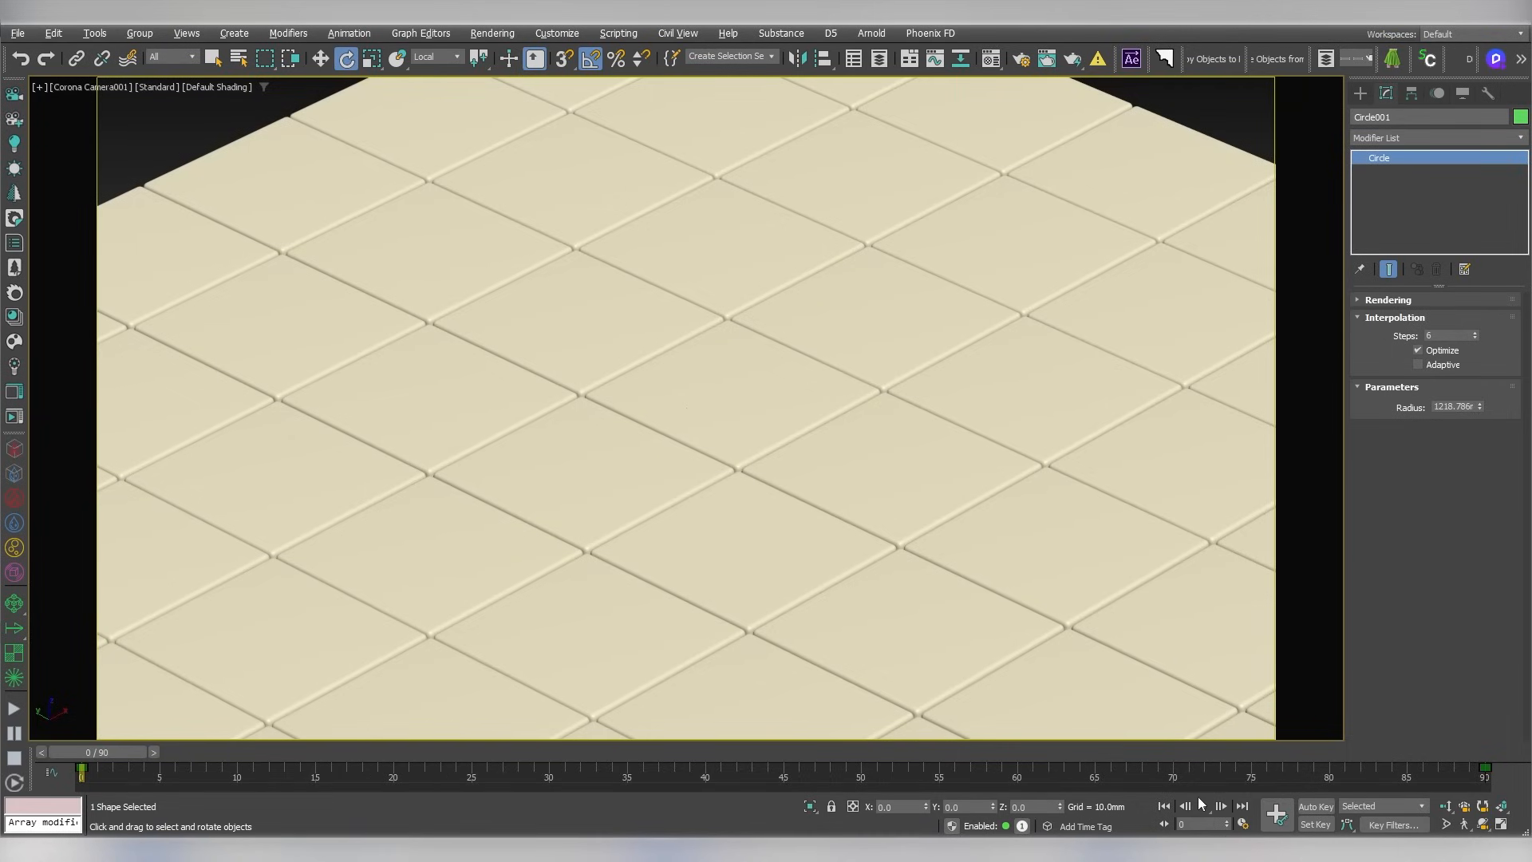
left_click(1202, 805)
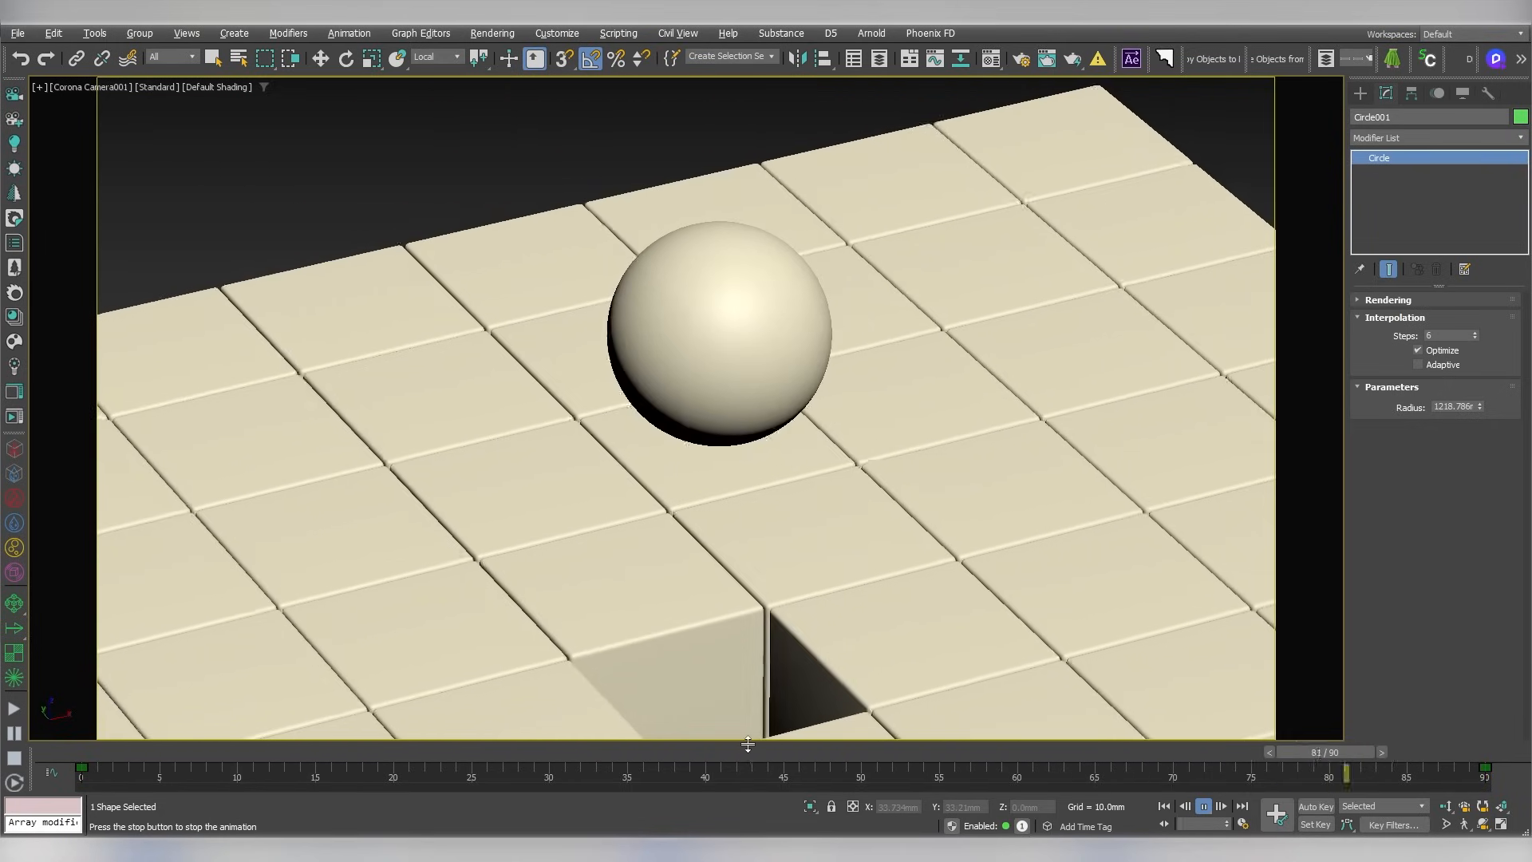
left_click_drag(751, 750, 31, 754)
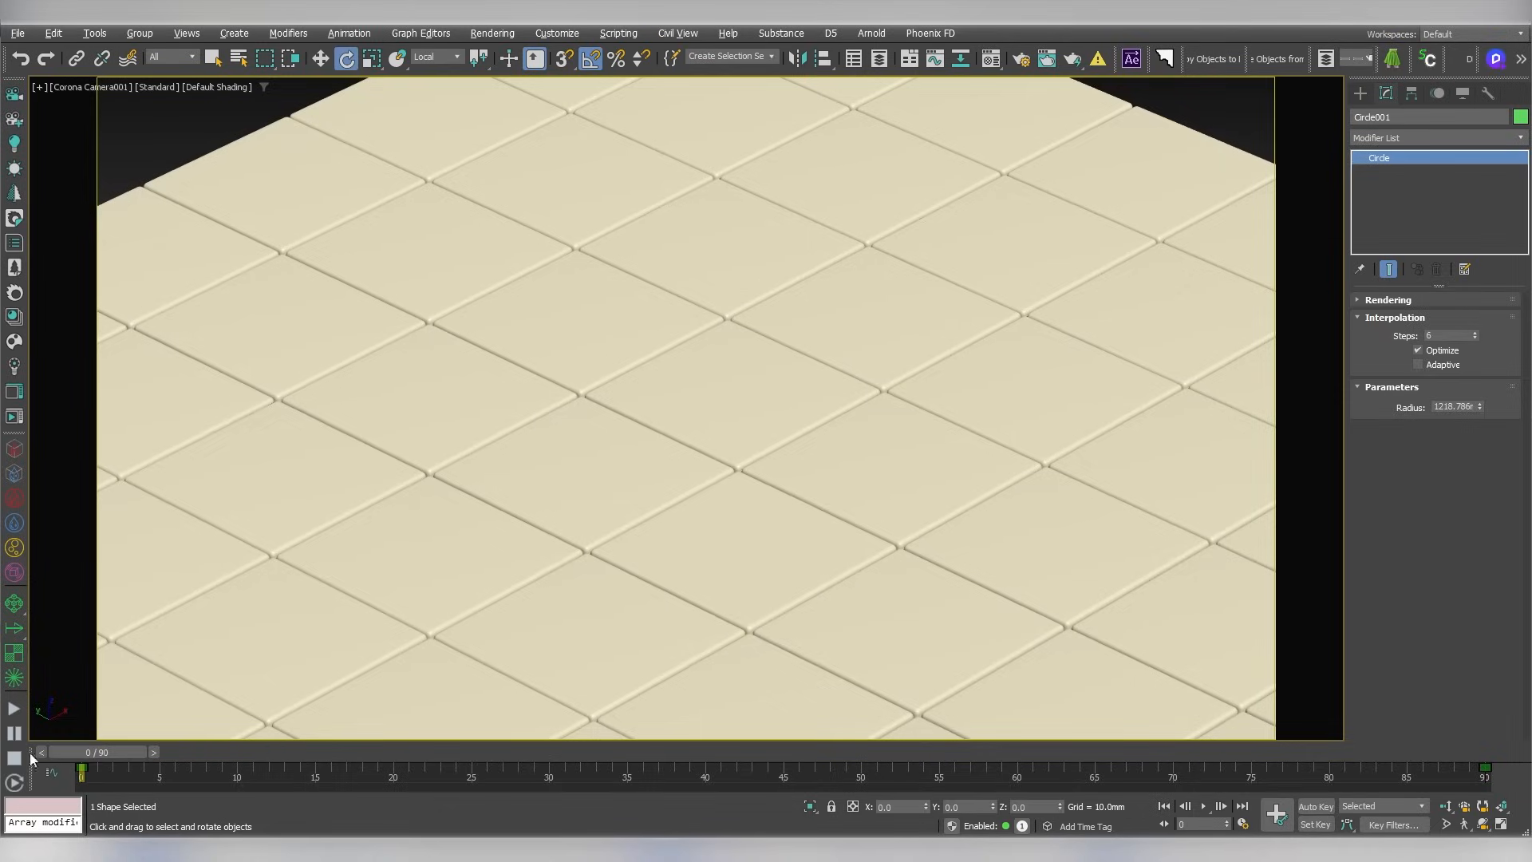
Select the circle's rotation keys at frames 0 and 90 and inspect their curves in the Curve Editor
left_click_drag(1509, 781, 82, 758)
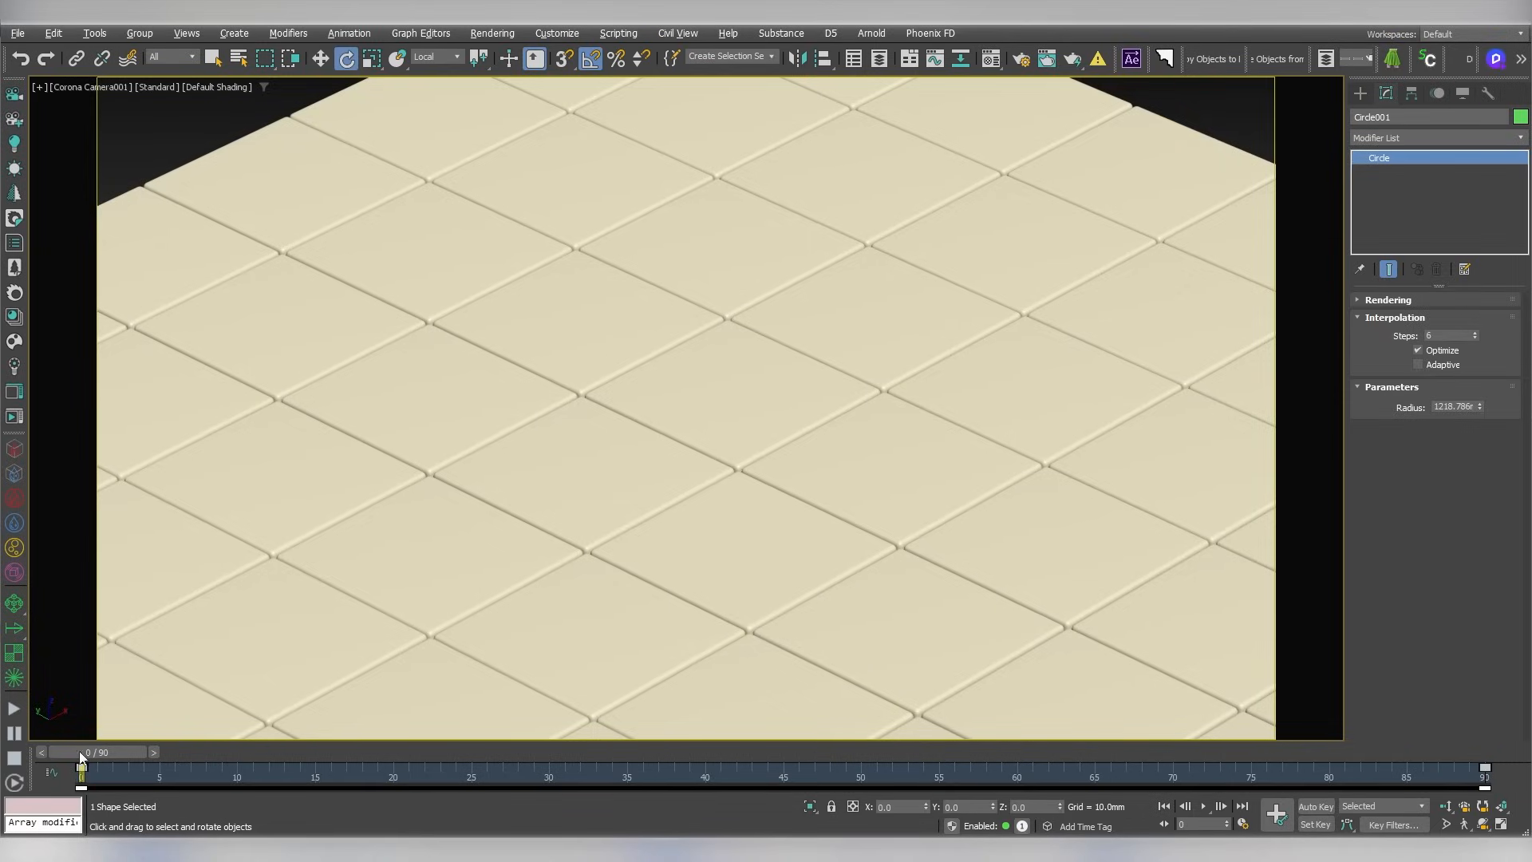
right_click(540, 348)
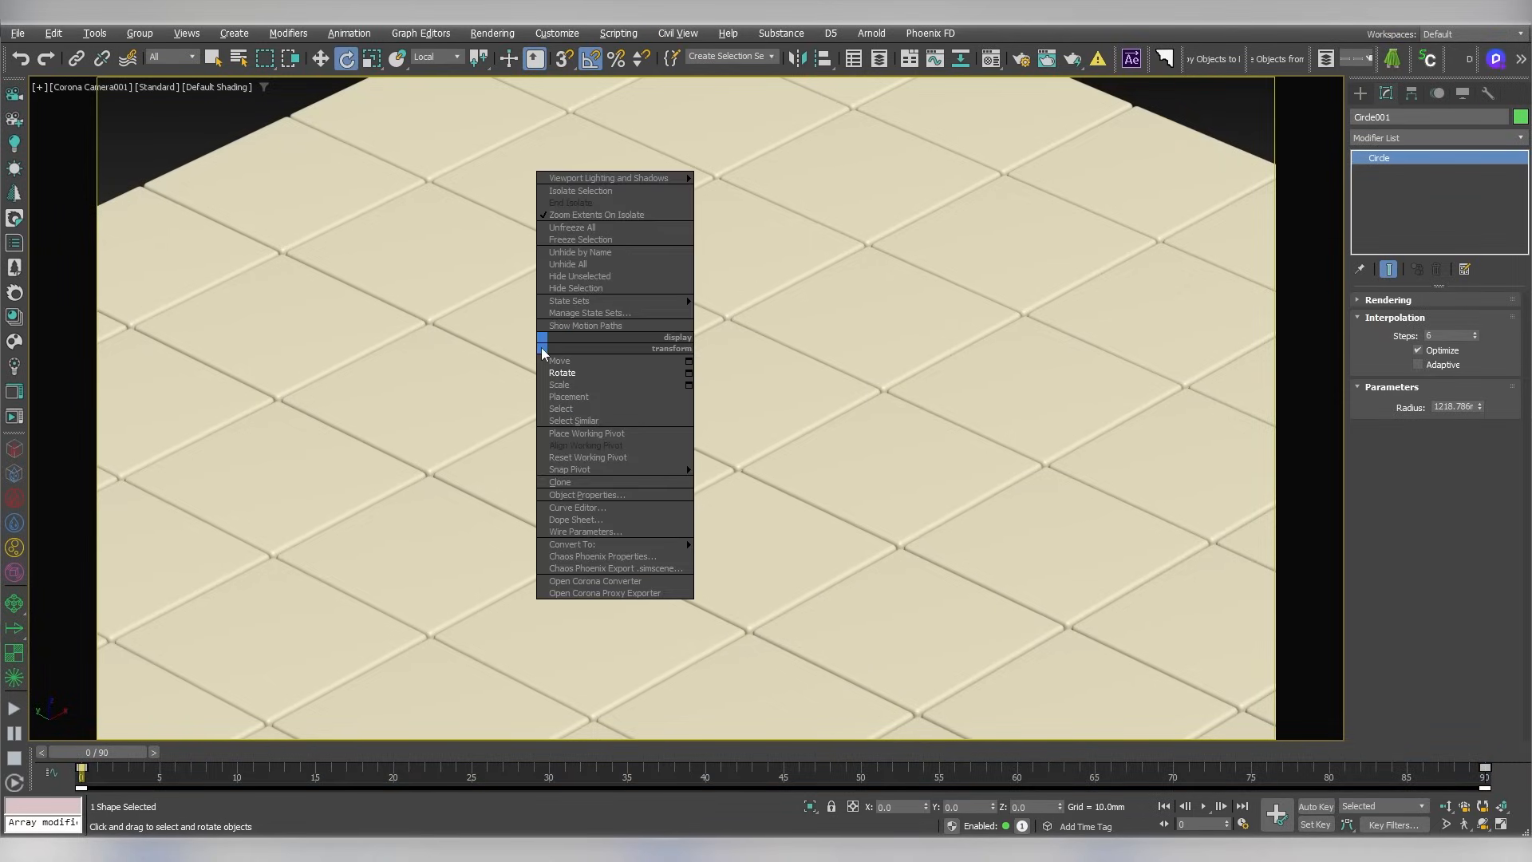
left_click(581, 501)
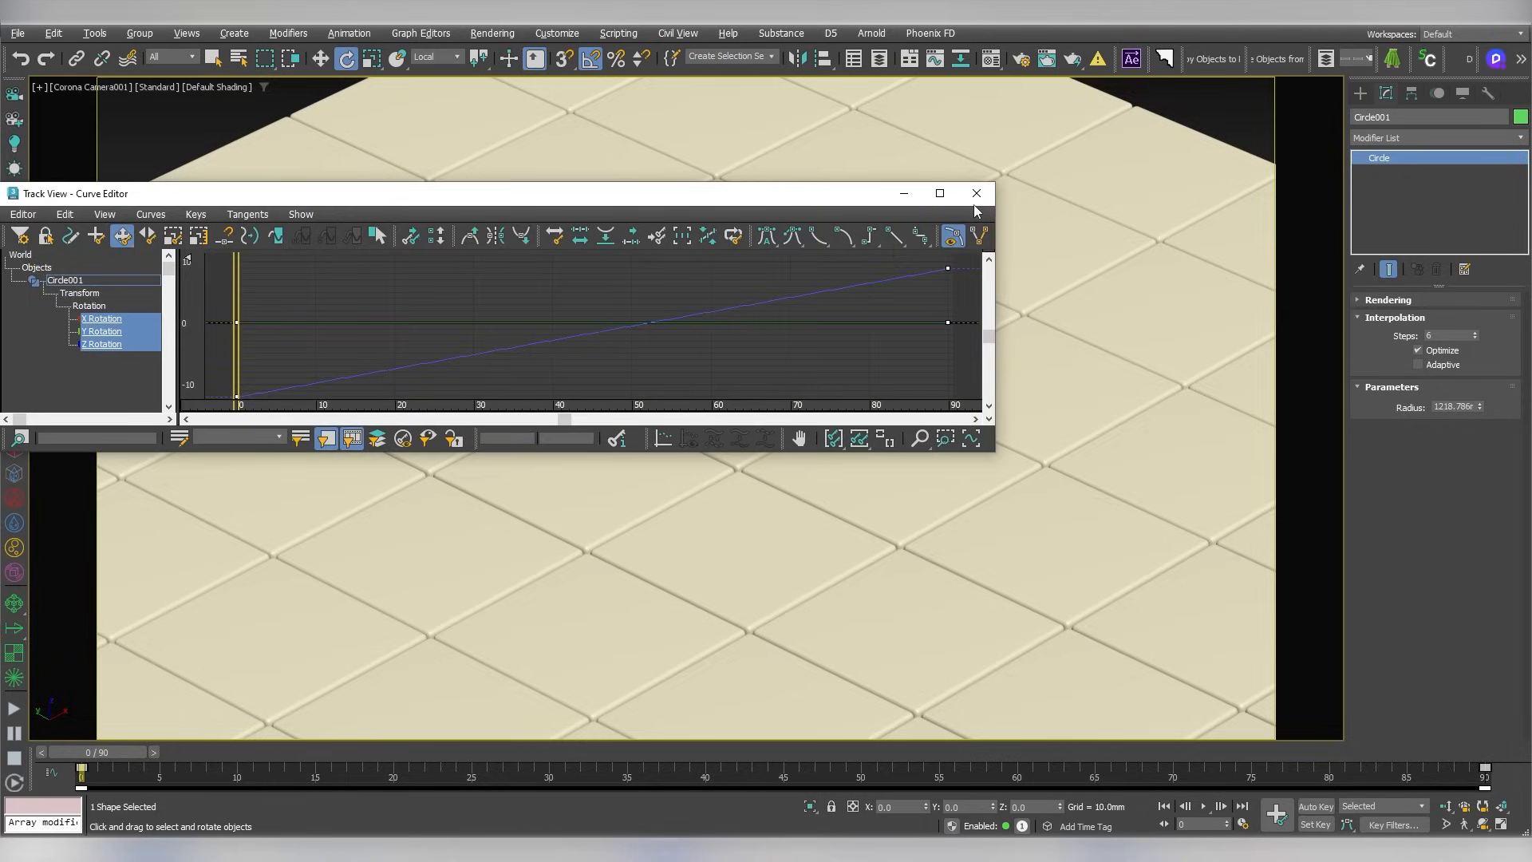
left_click(976, 193)
Replay the animation and scrub to frame 53 to check the grid's coverage of the camera frame
left_click(1205, 807)
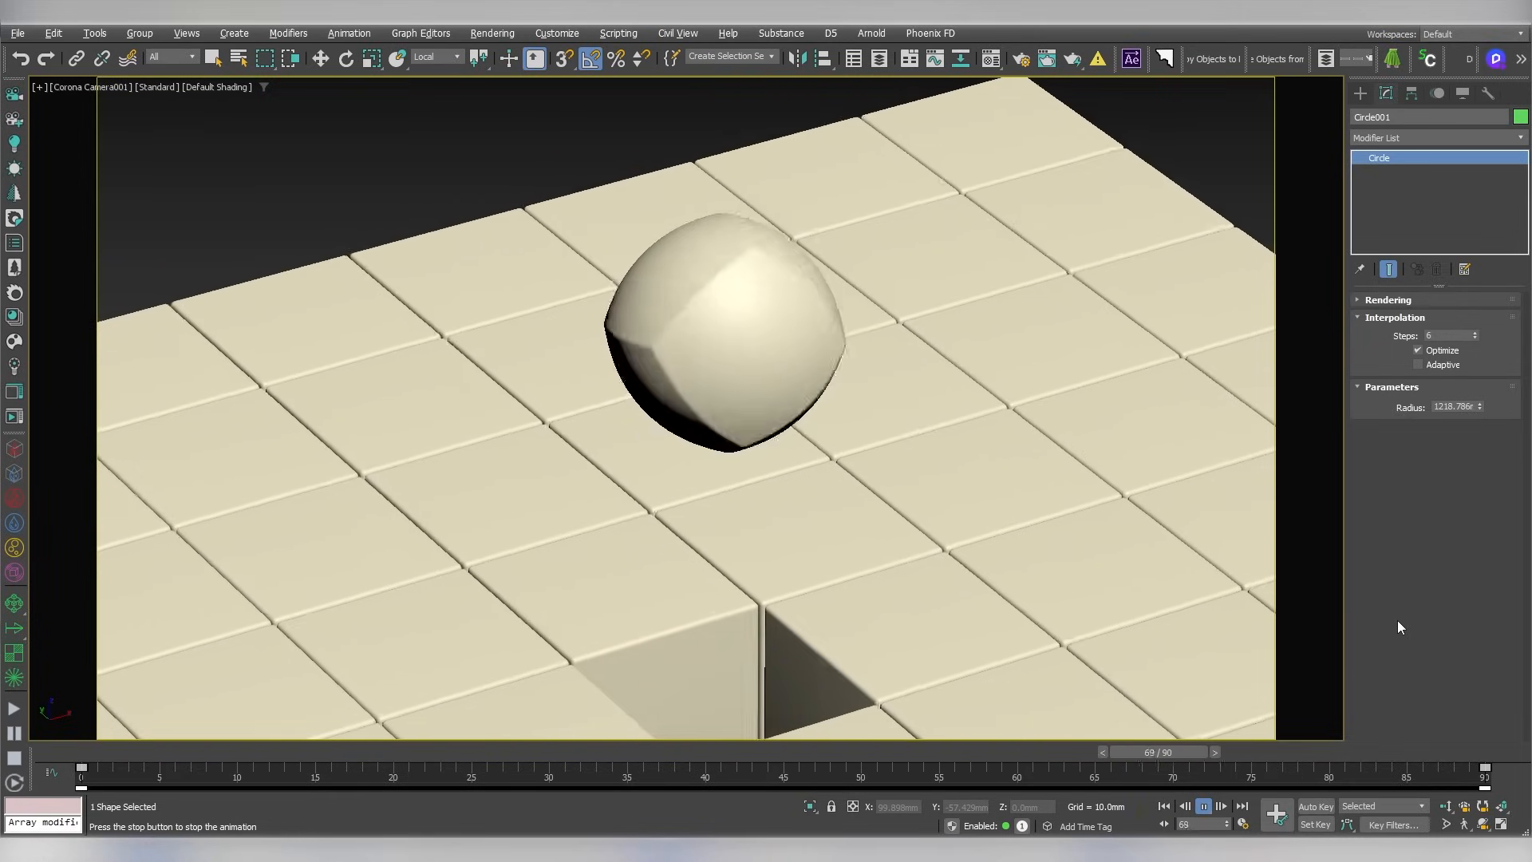
left_click(586, 763)
left_click_drag(586, 762, 907, 763)
key("e")
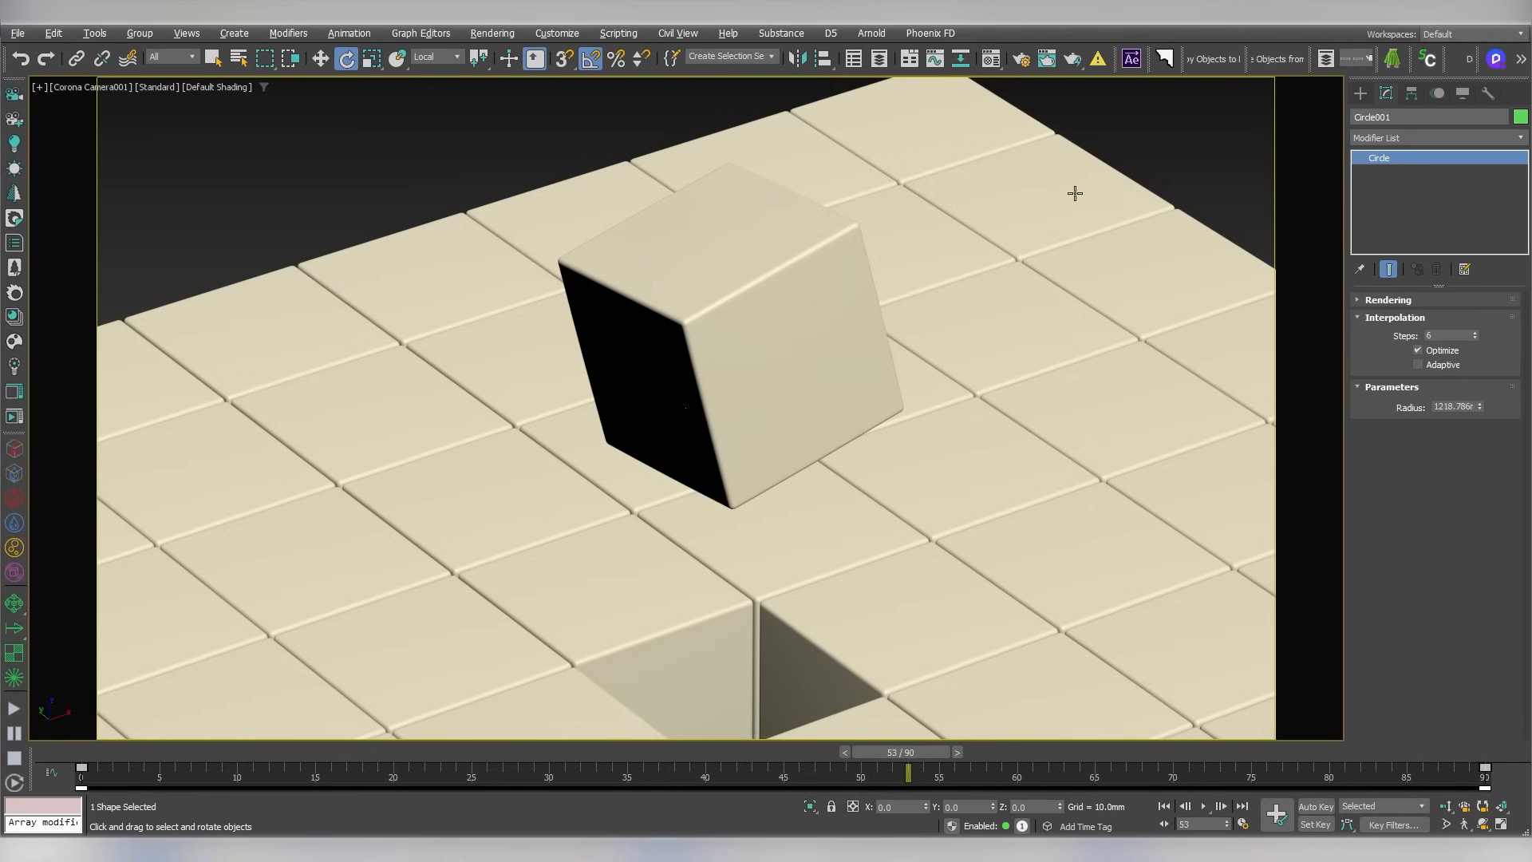
In the Top view, copy the grid's three rows on the positive Y side about 128 mm outward along Y
key("t")
right_click(632, 328)
left_click(650, 345)
left_click(789, 356)
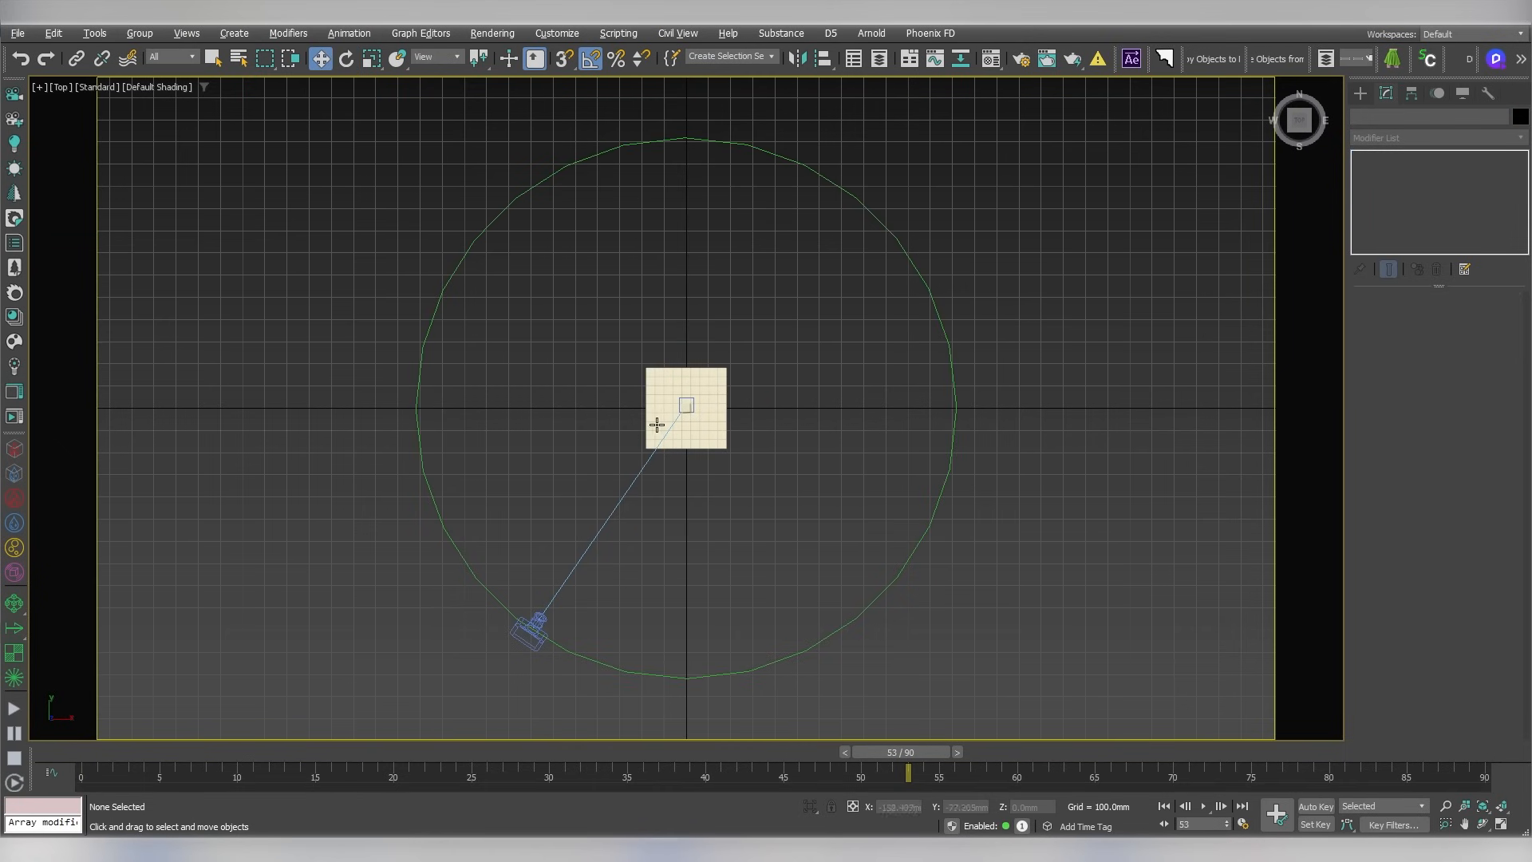
scroll(661, 412, "up", 5)
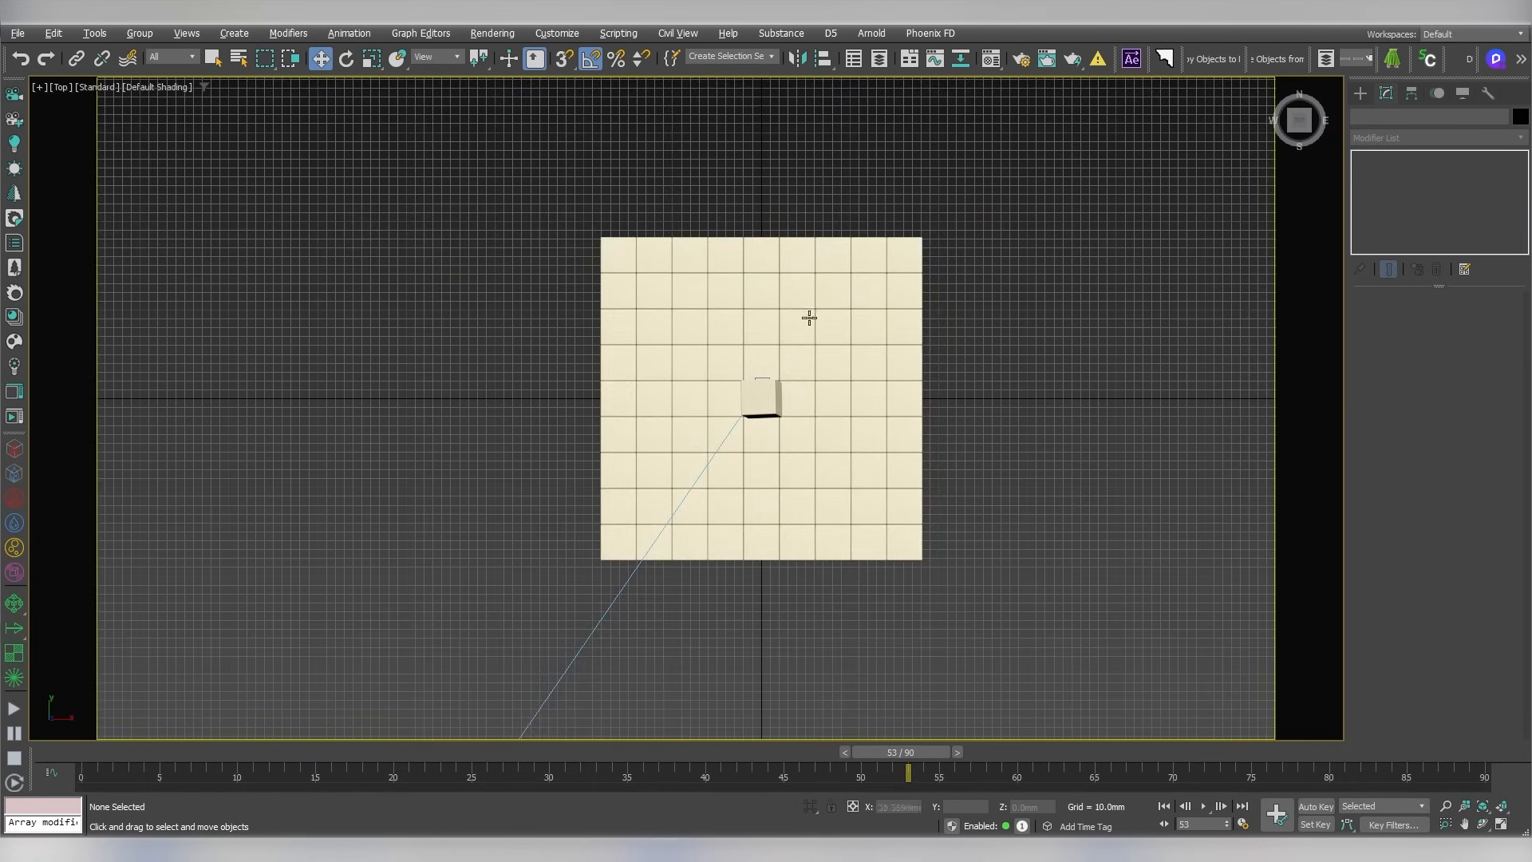
left_click_drag(633, 335, 621, 327)
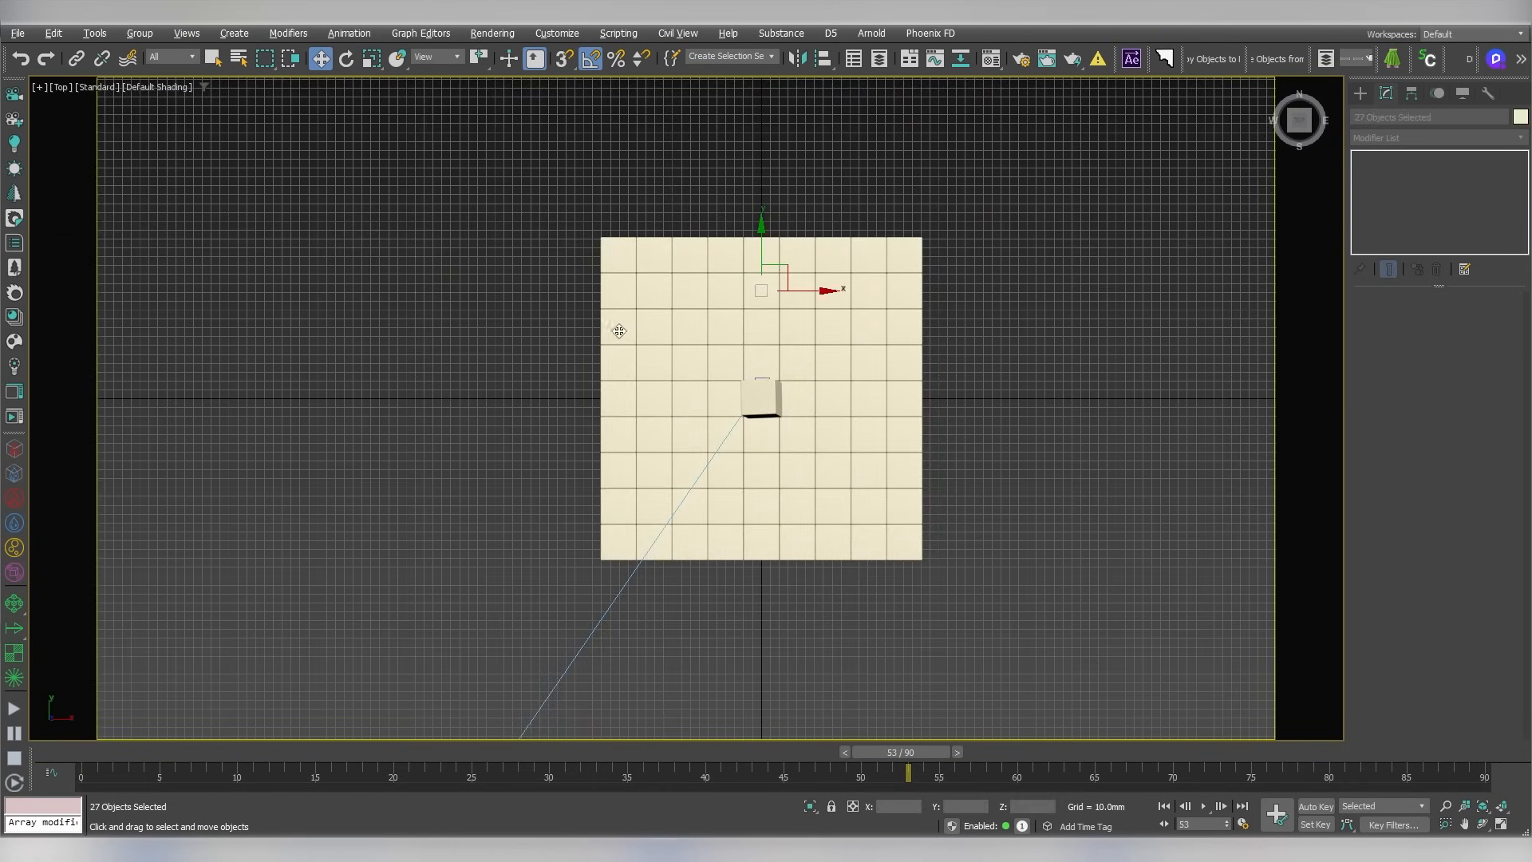
left_click_drag(759, 239, 760, 129)
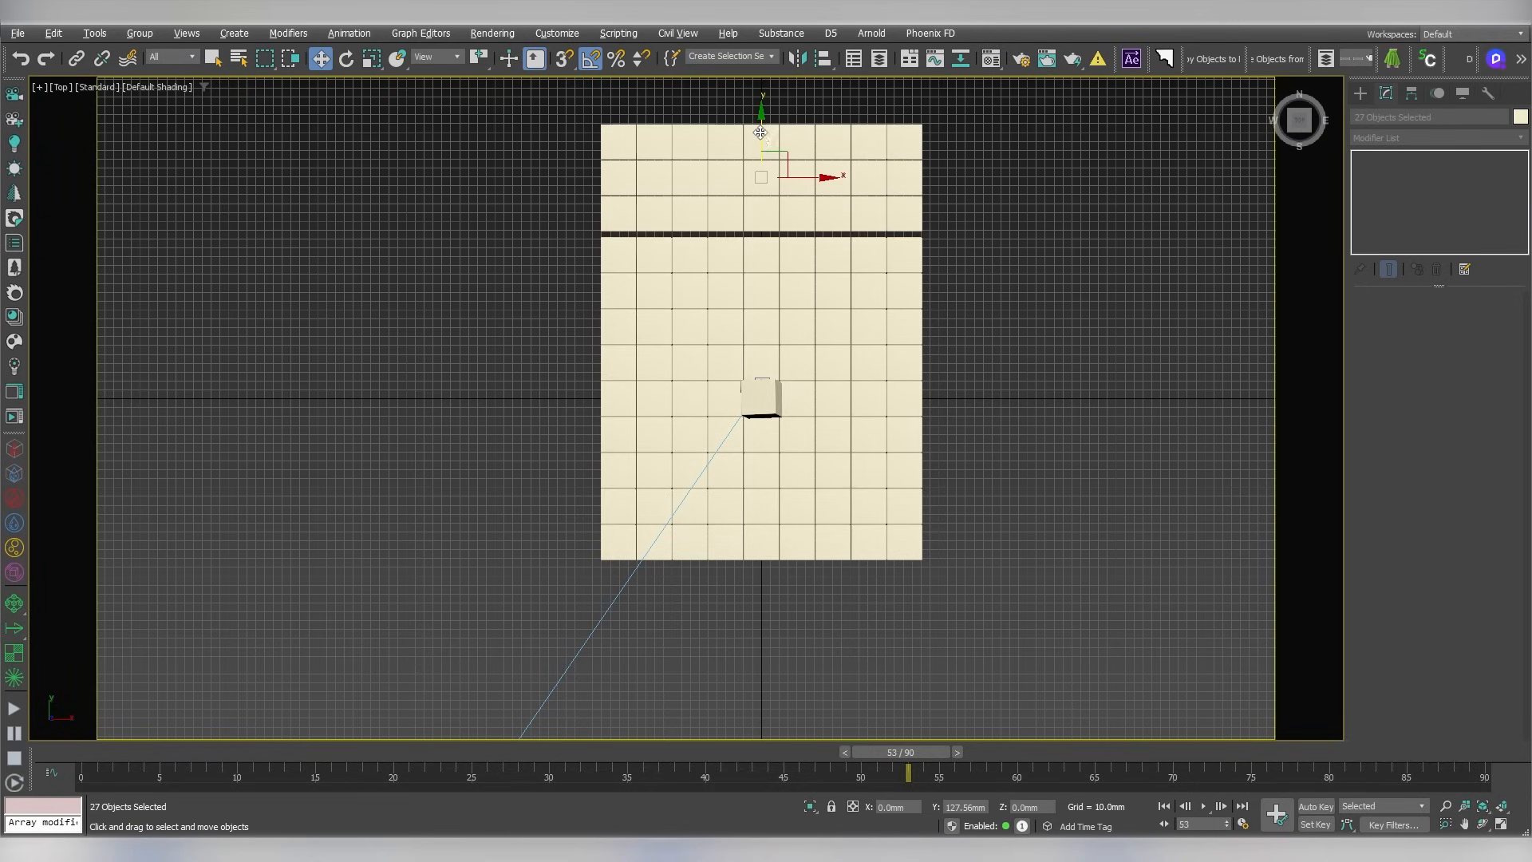
left_click(778, 500)
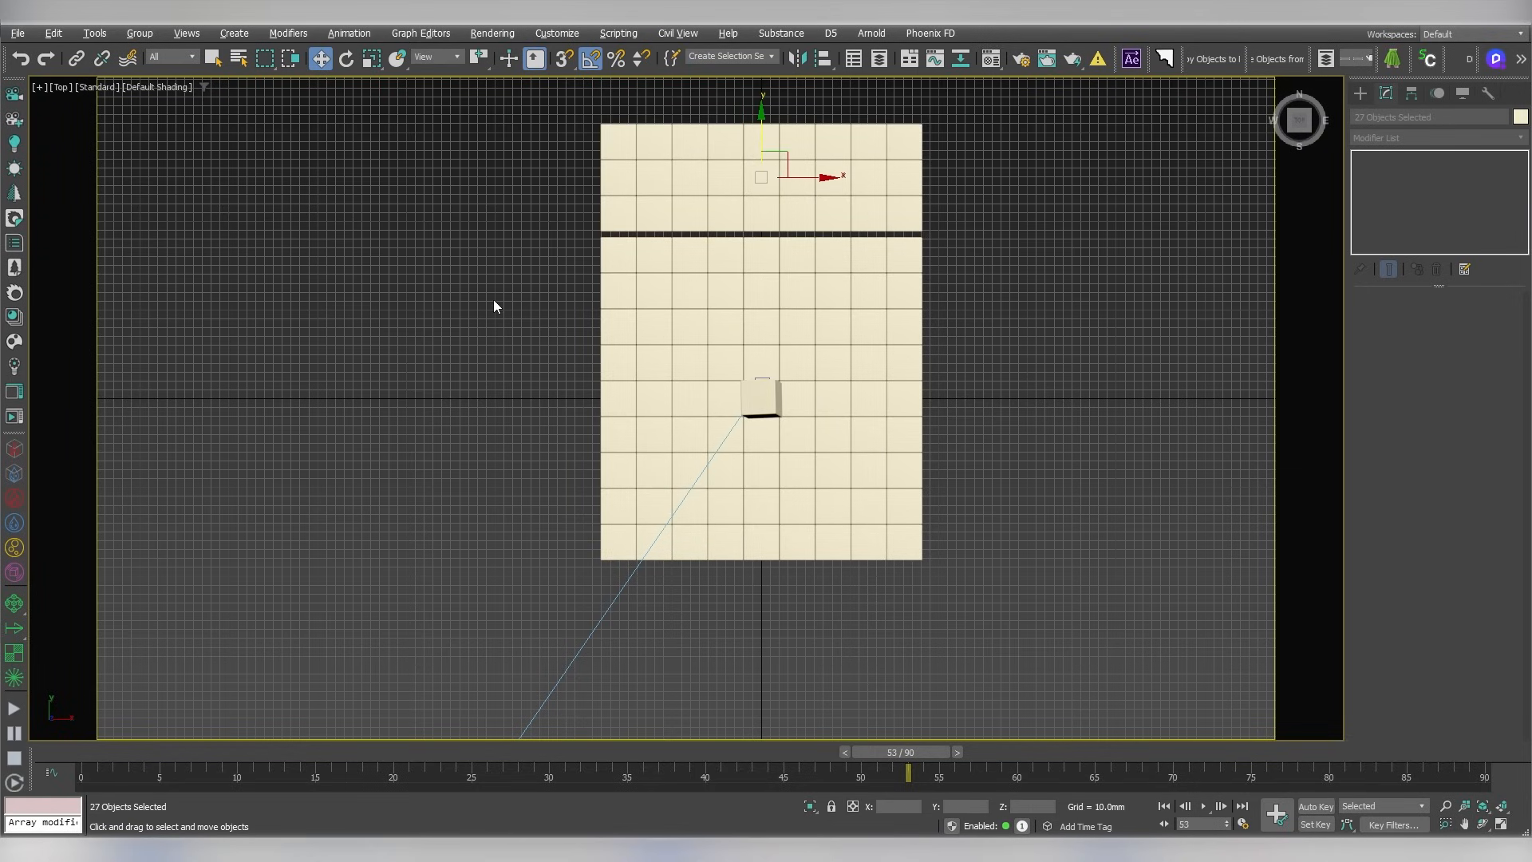
Move the copied rows back about 6 mm along Y so their gap matches the grid spacing
scroll(769, 421, "up", 10)
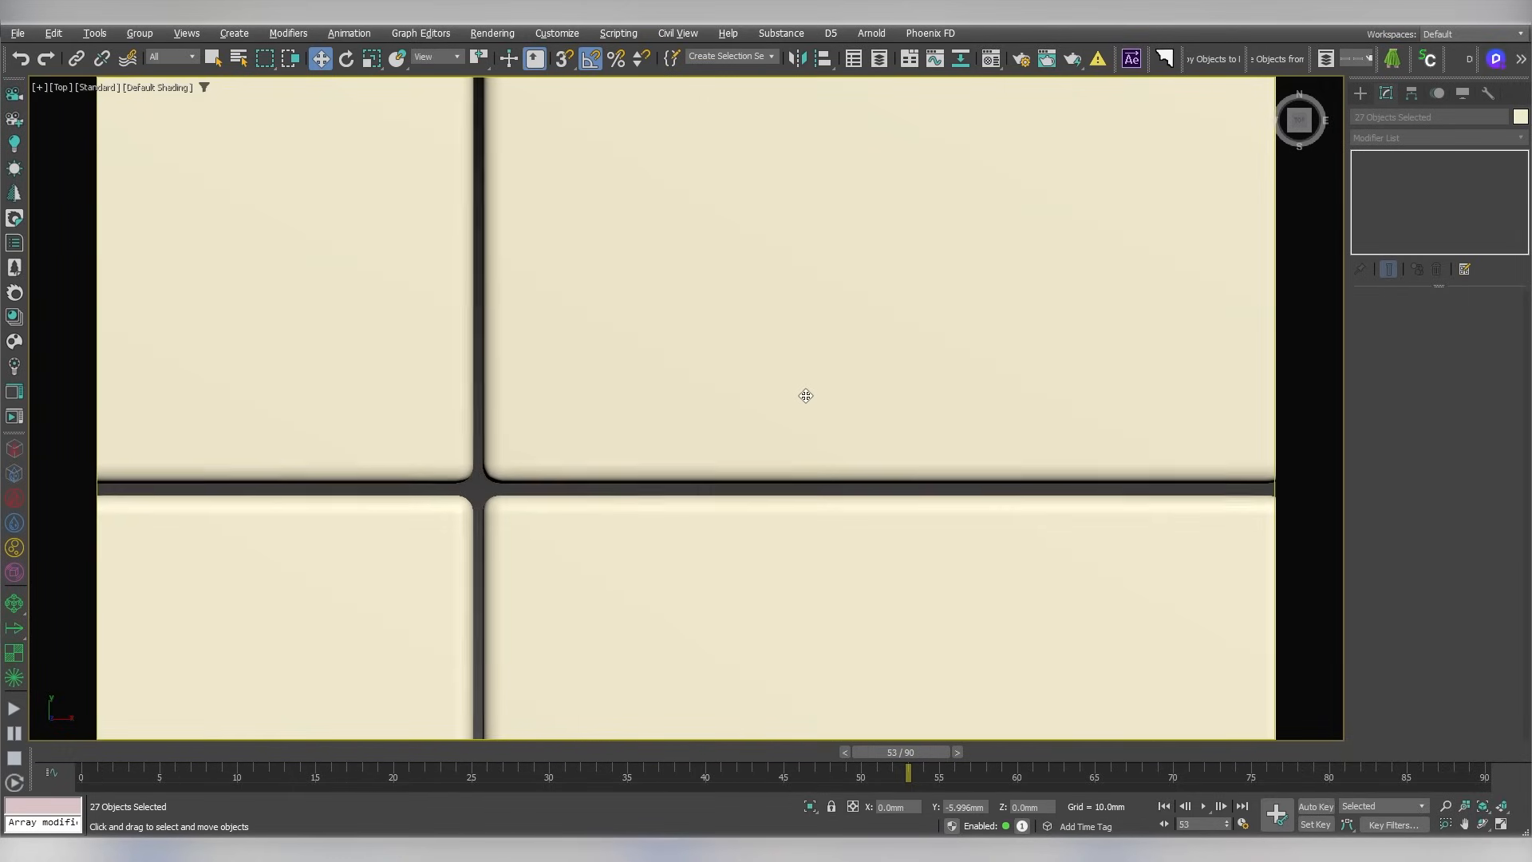
scroll(530, 510, "down", 10)
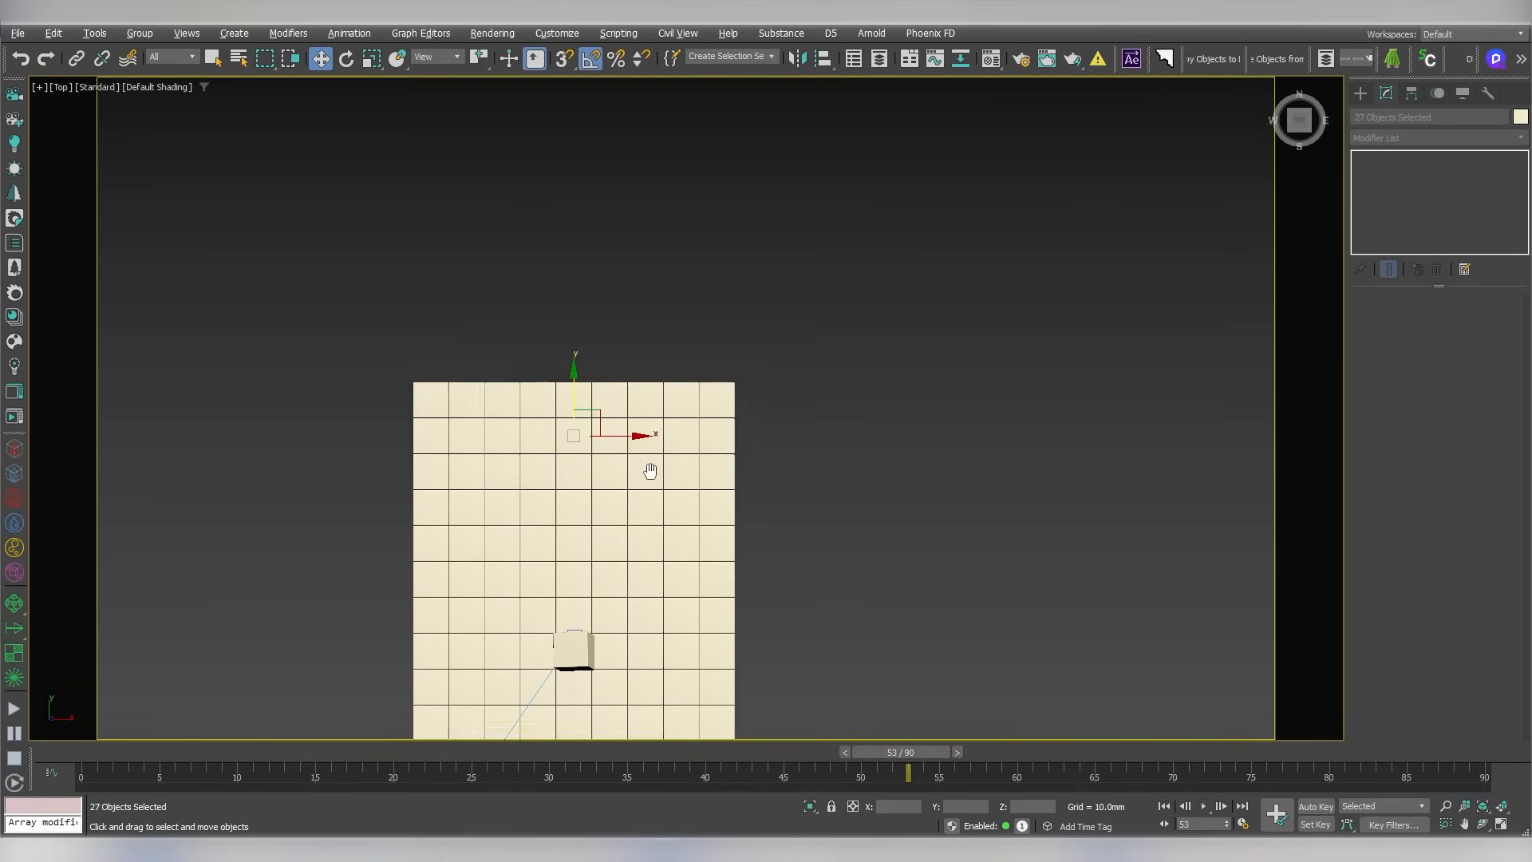
middle_click_drag(651, 470, 707, 357)
Copy the three columns on the positive X side along X to the opposite side of the grid, matching the box spacing
scroll(706, 357, "down", 2)
left_click_drag(742, 604, 742, 600)
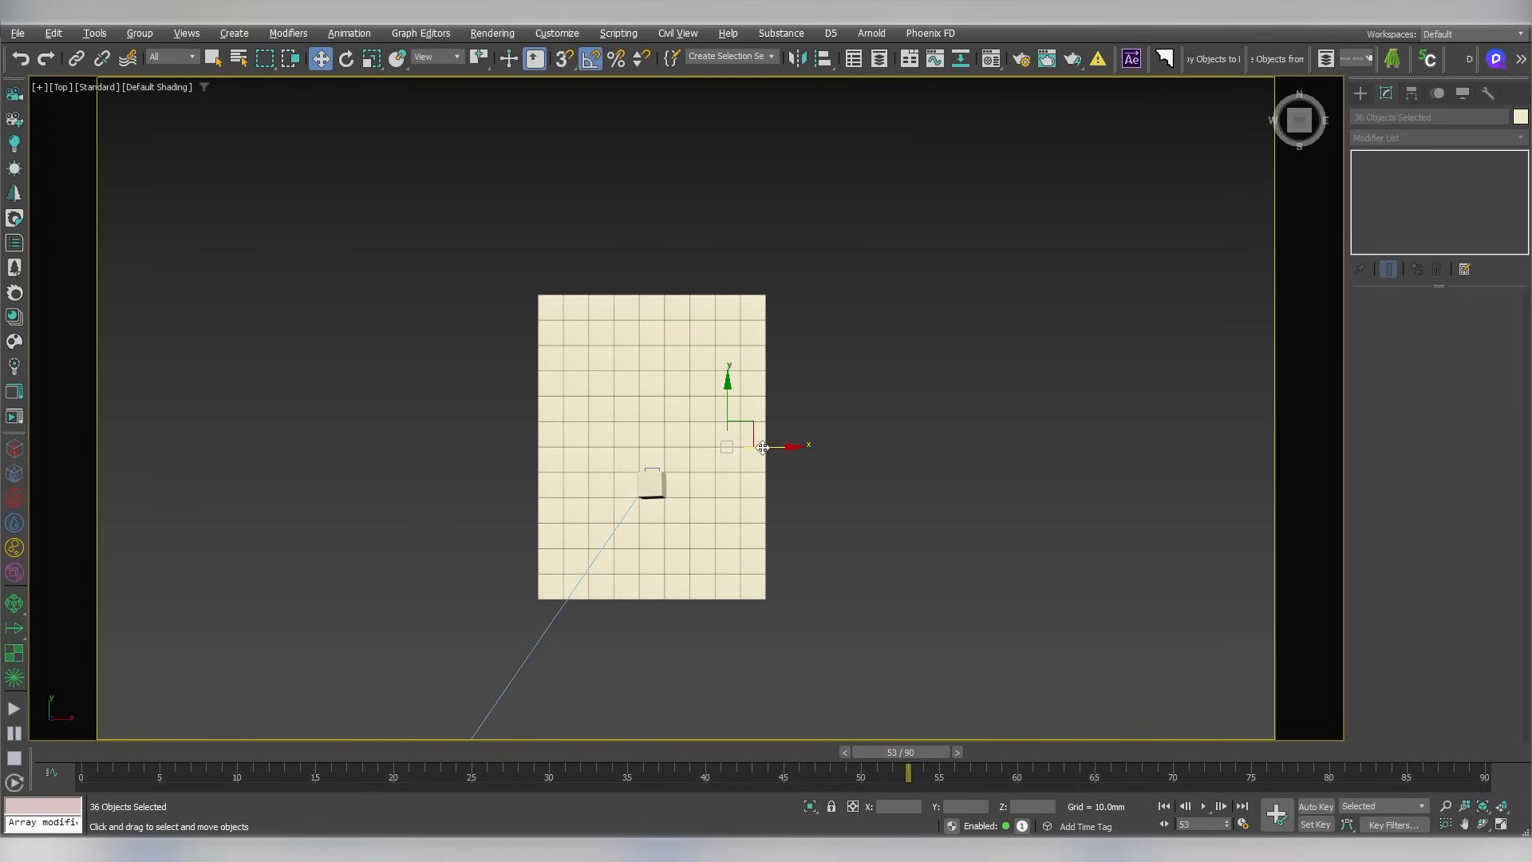
mouse_move(766, 444)
left_mouse_down("shift")
mouse_move(852, 452)
mouse_move(479, 454)
left_mouse_up("shift")
left_click(747, 498)
scroll(759, 386, "up", 8)
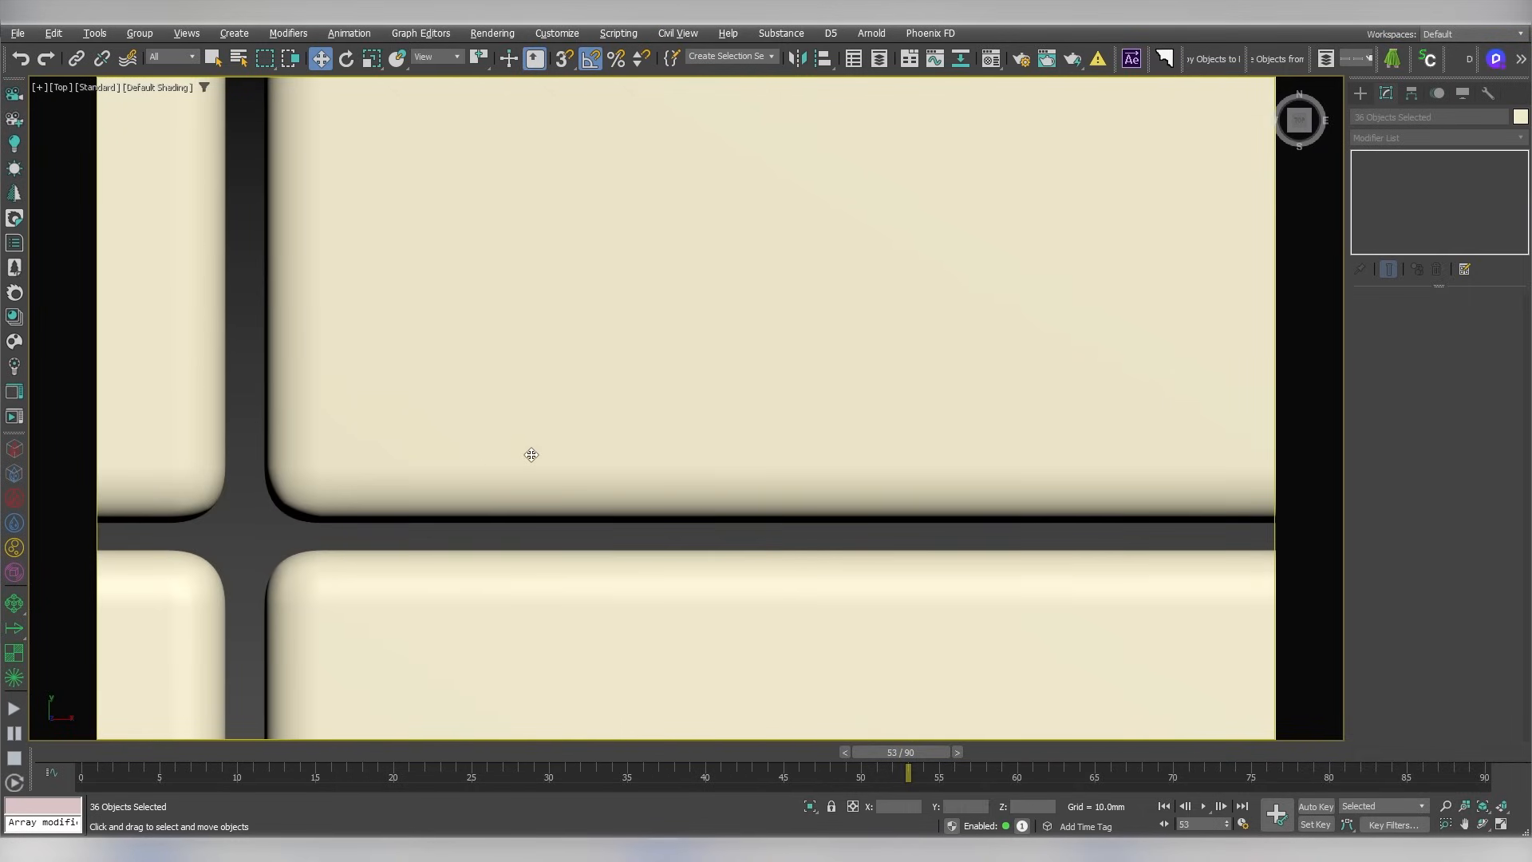
scroll(599, 462, "down", 8)
middle_click_drag(609, 460, 853, 397)
scroll(838, 396, "up", 3)
Play the animation through the Corona camera to check the extended grid
key("c")
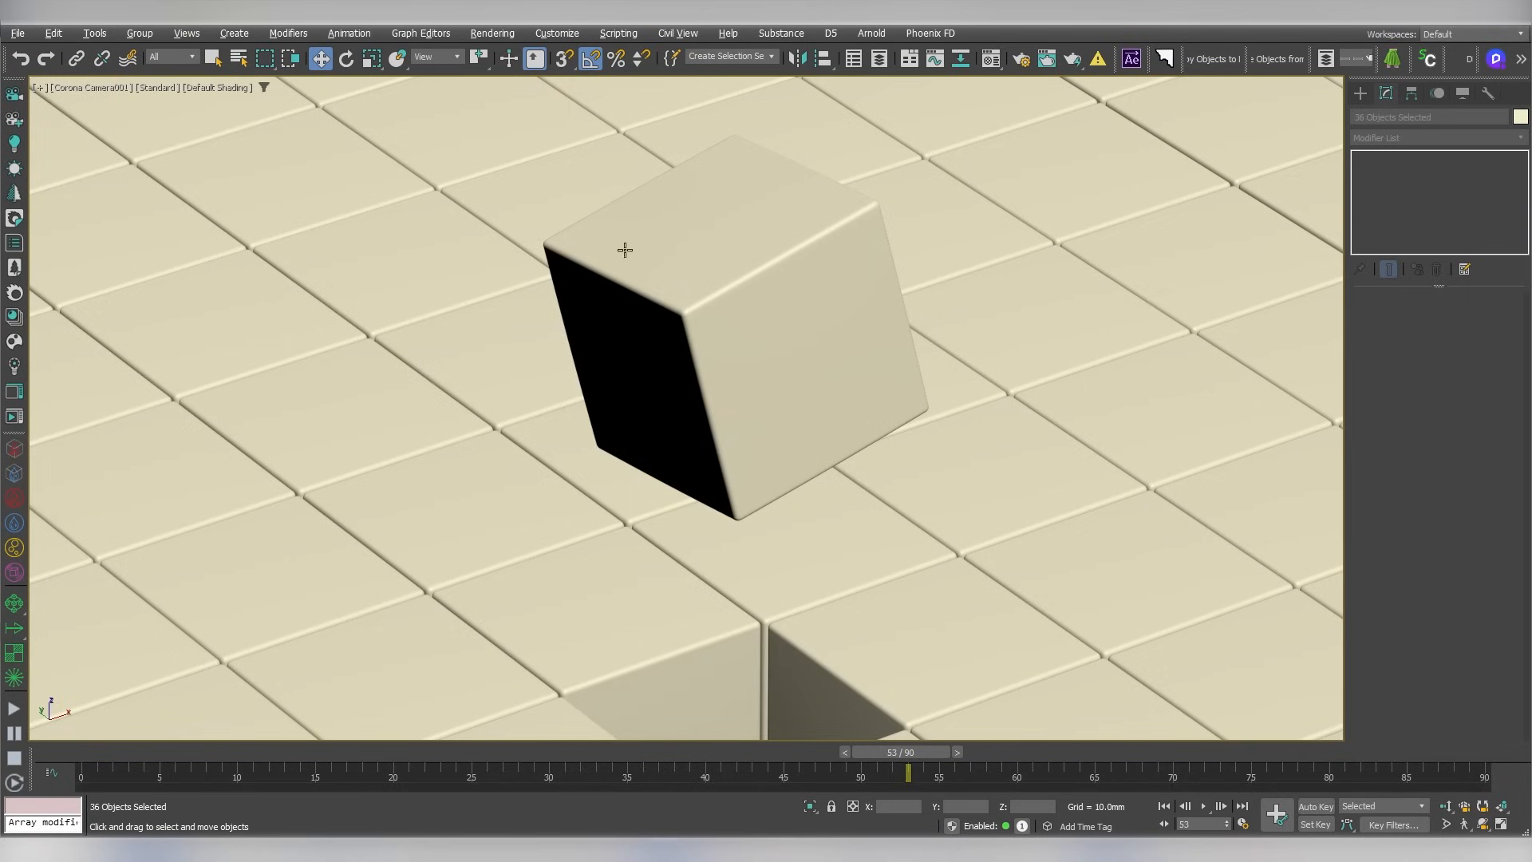
key("/")
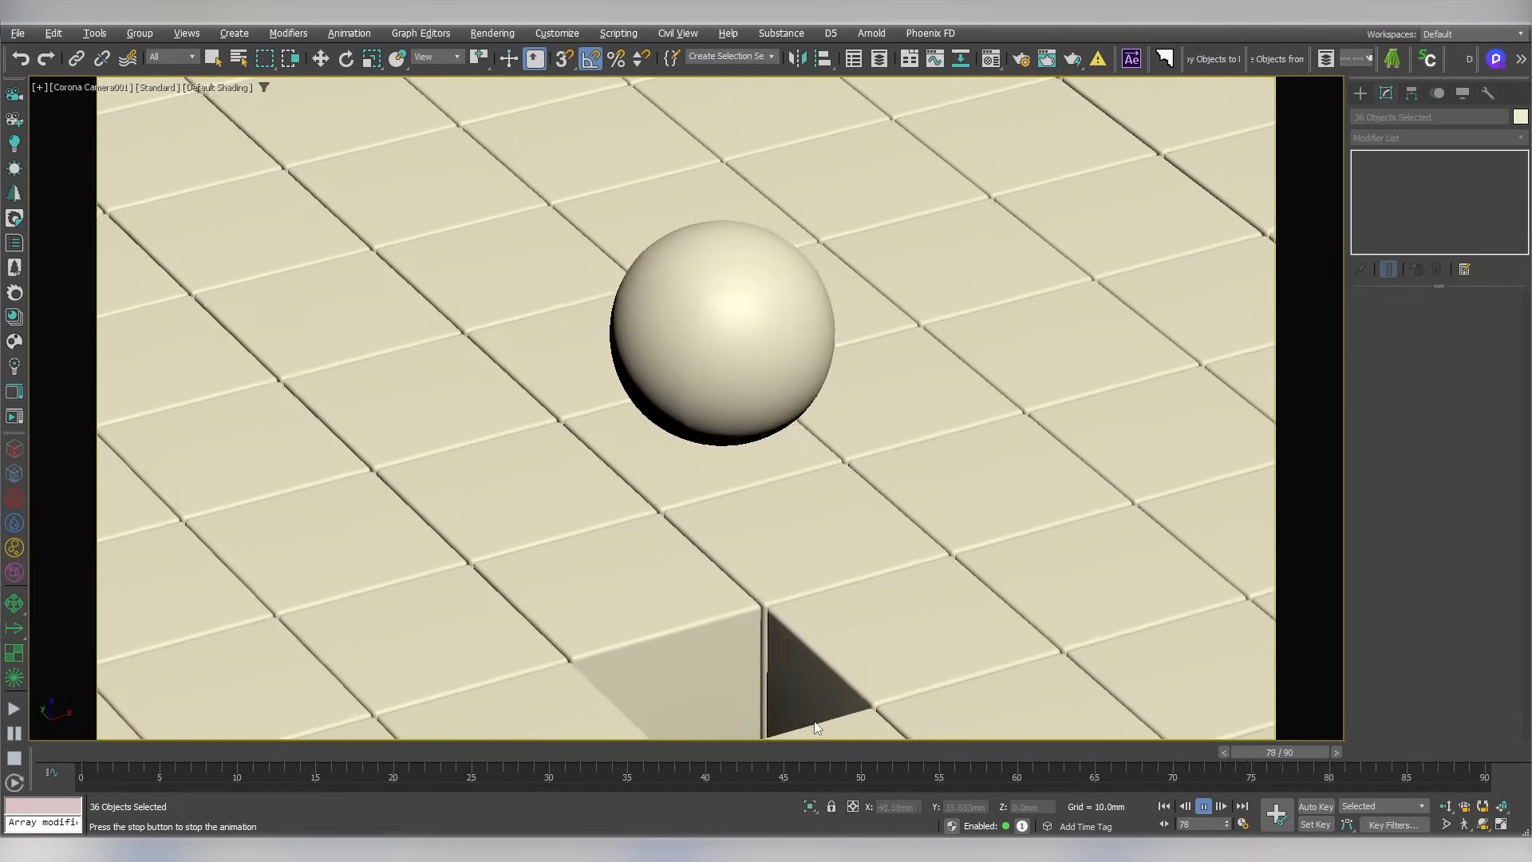
Go to frame 46 and change the first sample slot's material to CoronaLegacyMtl
left_click_drag(702, 751, 794, 753)
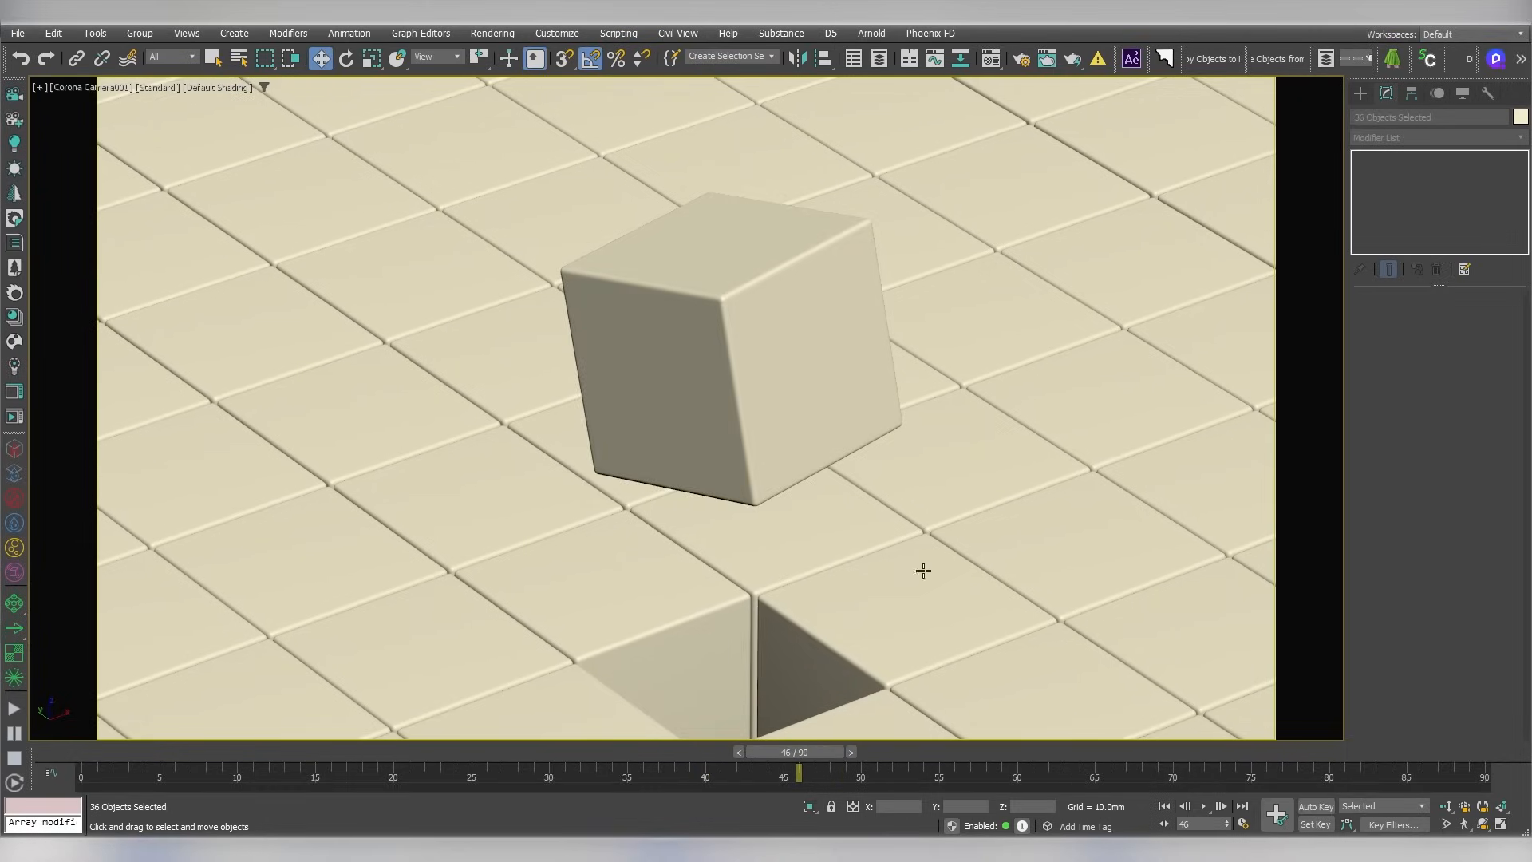
left_click(992, 59)
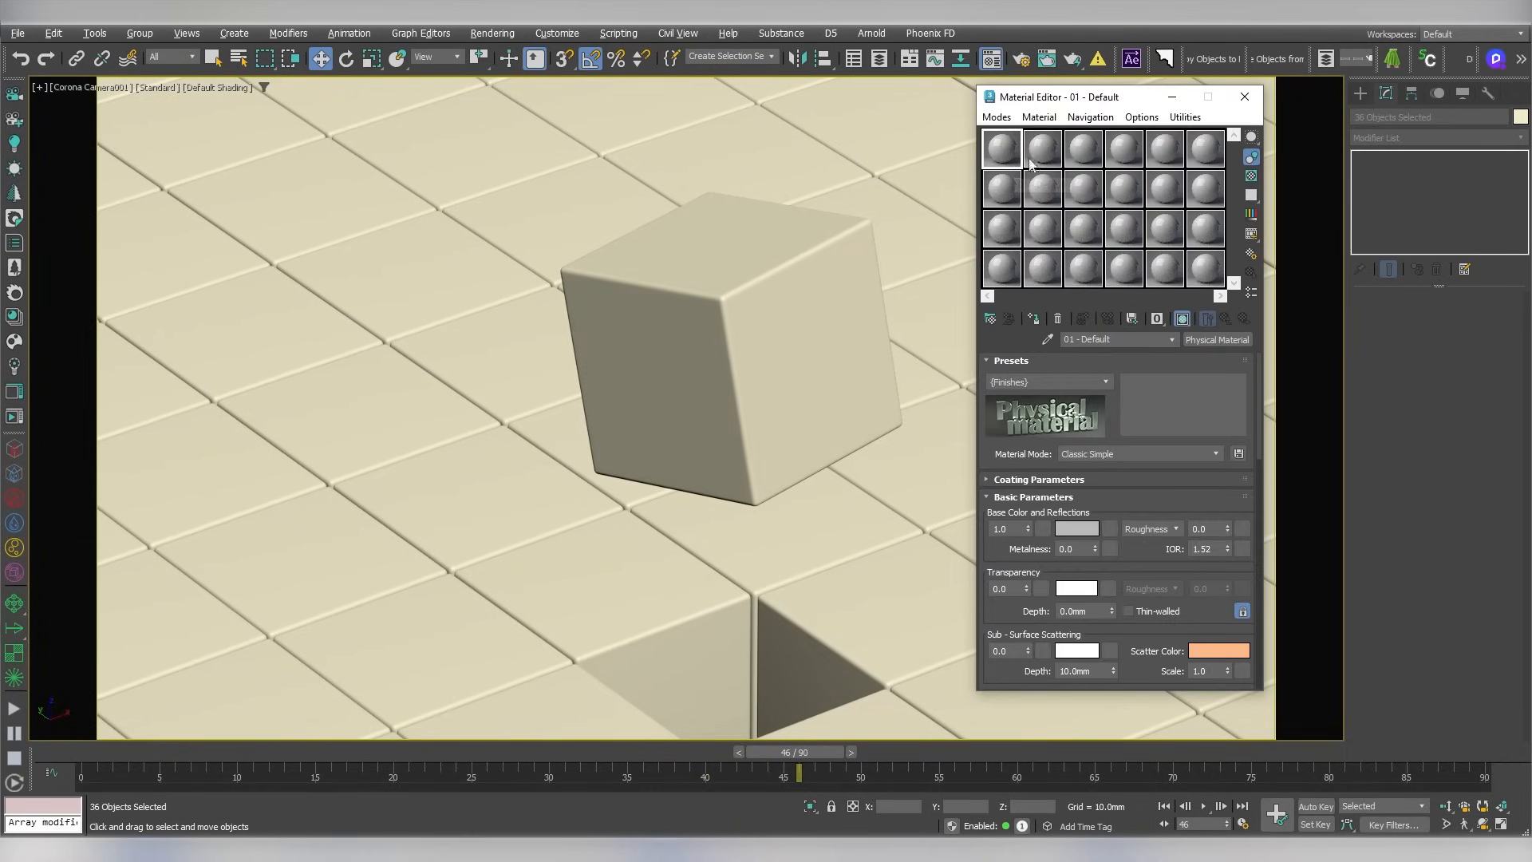
left_click(1201, 339)
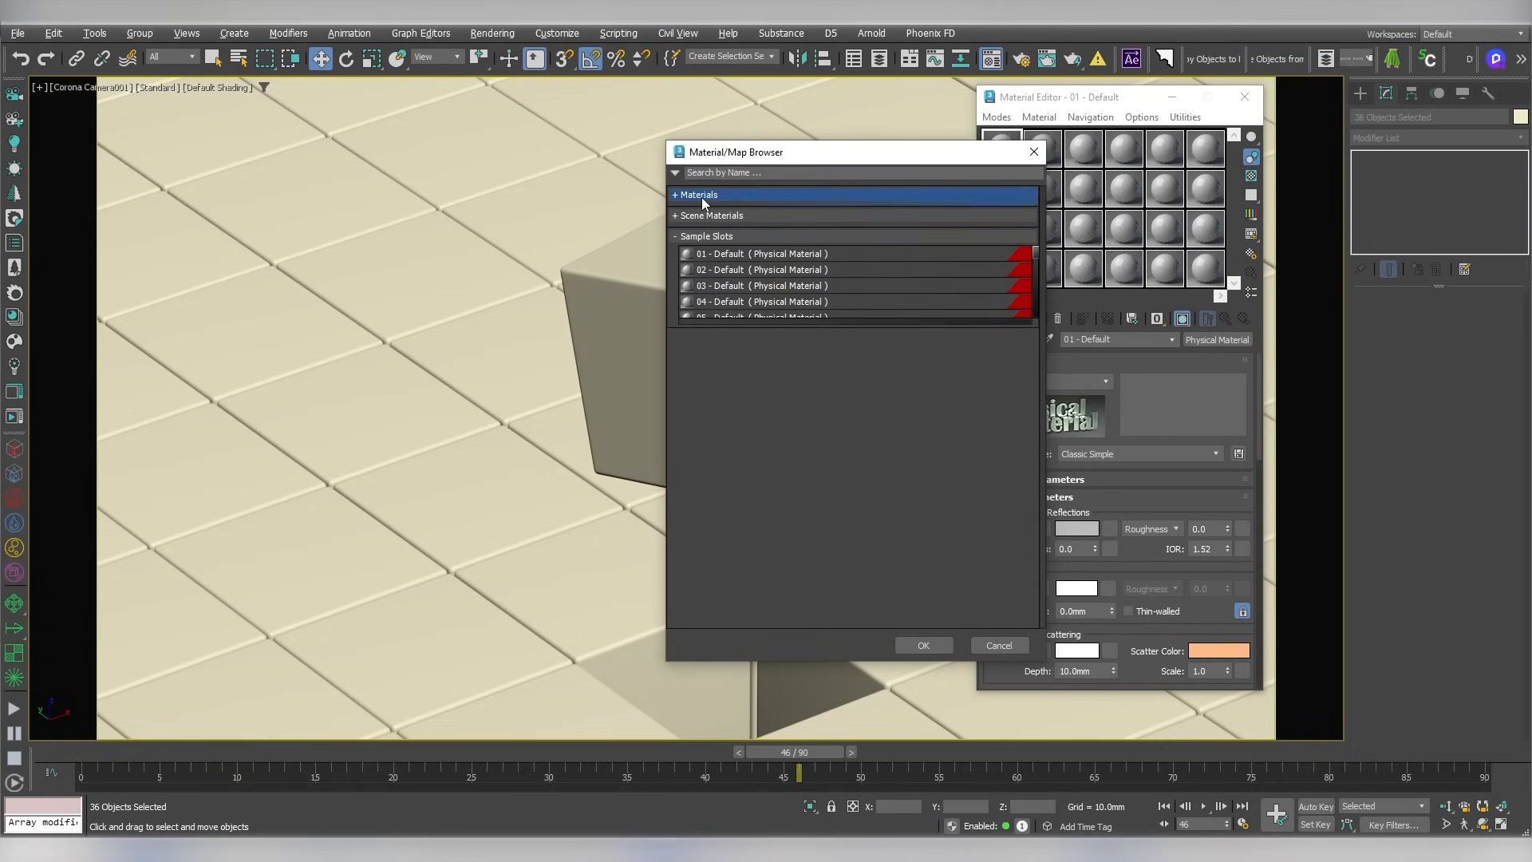
left_click(701, 198)
left_click(692, 212)
left_click(694, 233)
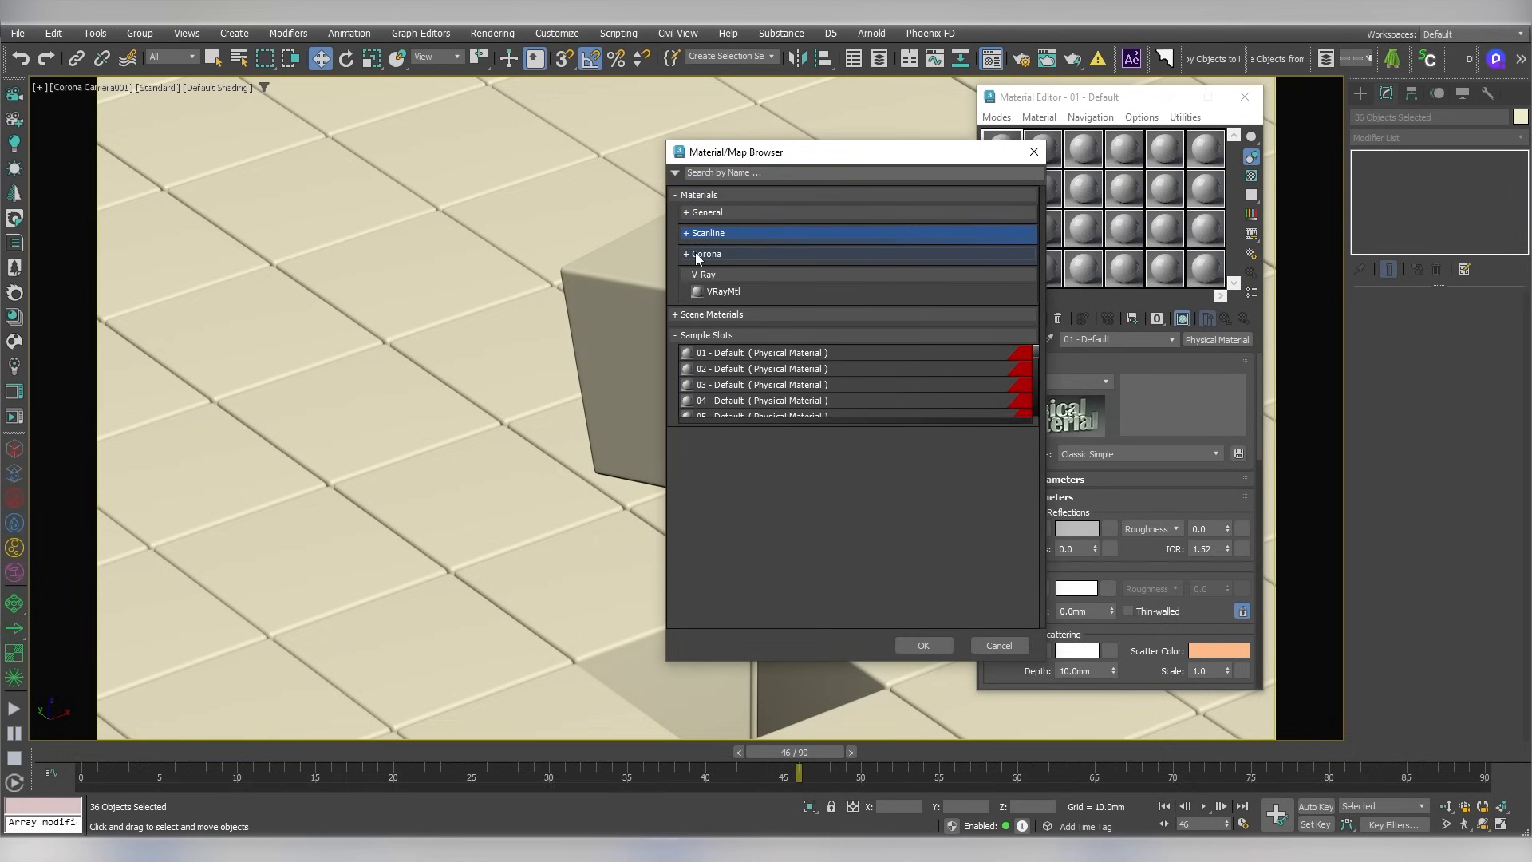
left_click(696, 253)
left_click(713, 466)
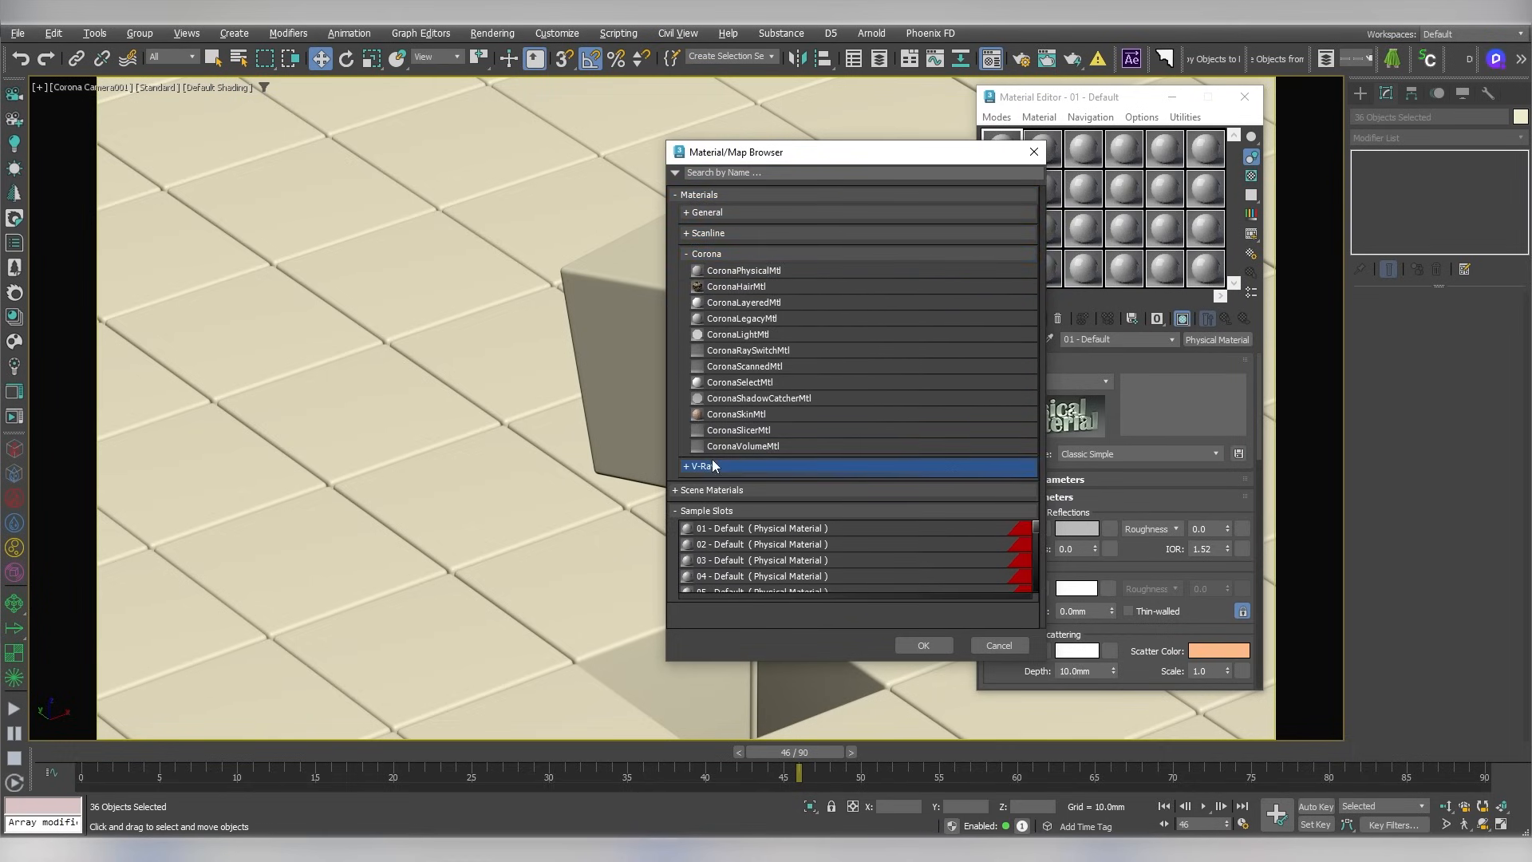
double_click(787, 318)
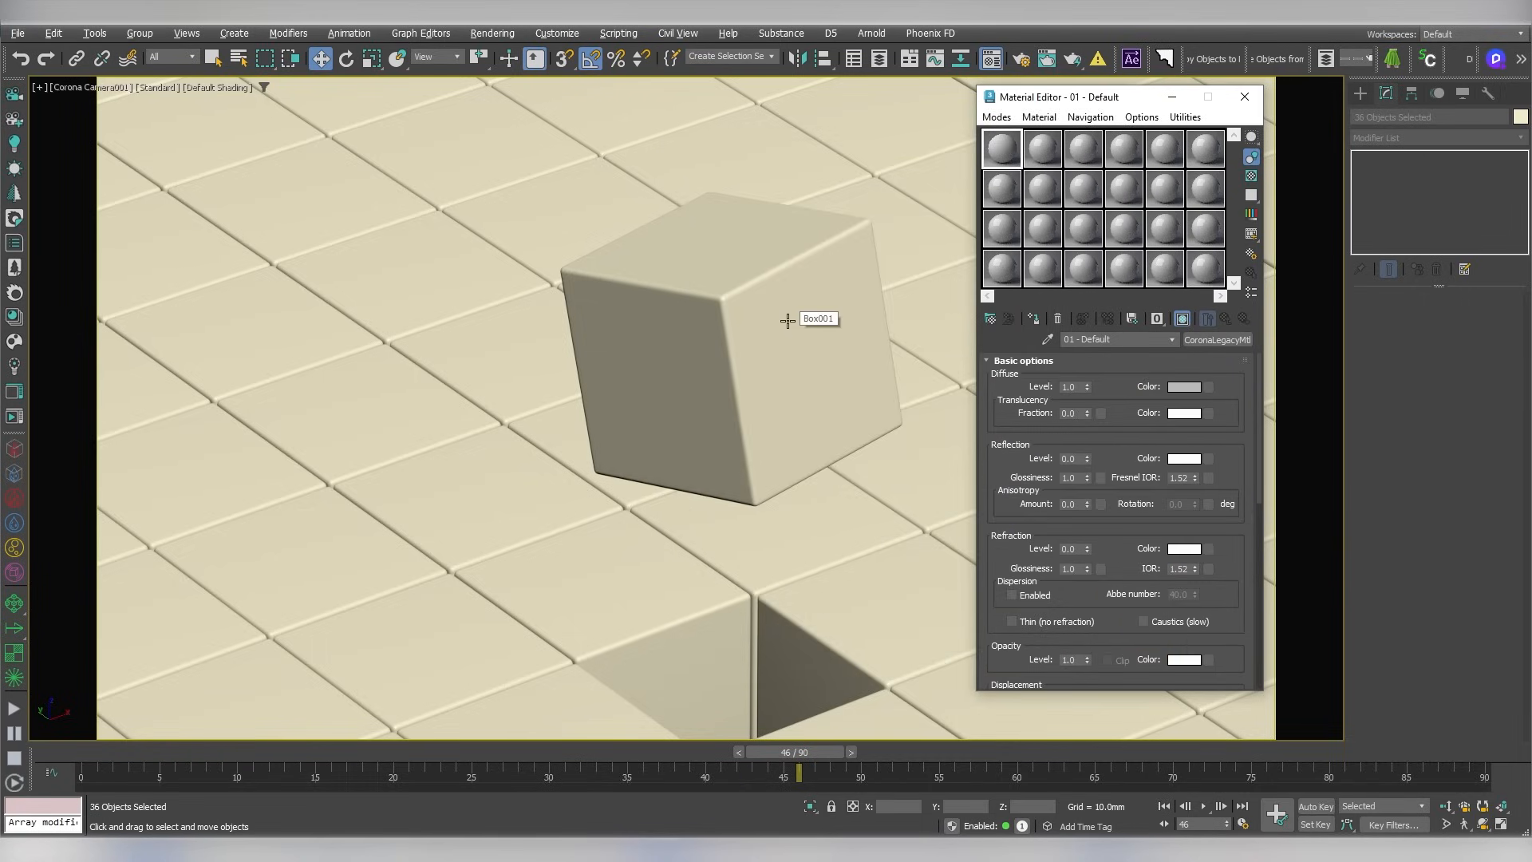
Name the material "Main Box Material" and assign it to the raised box
left_click(1117, 339)
type("Main Box Material")
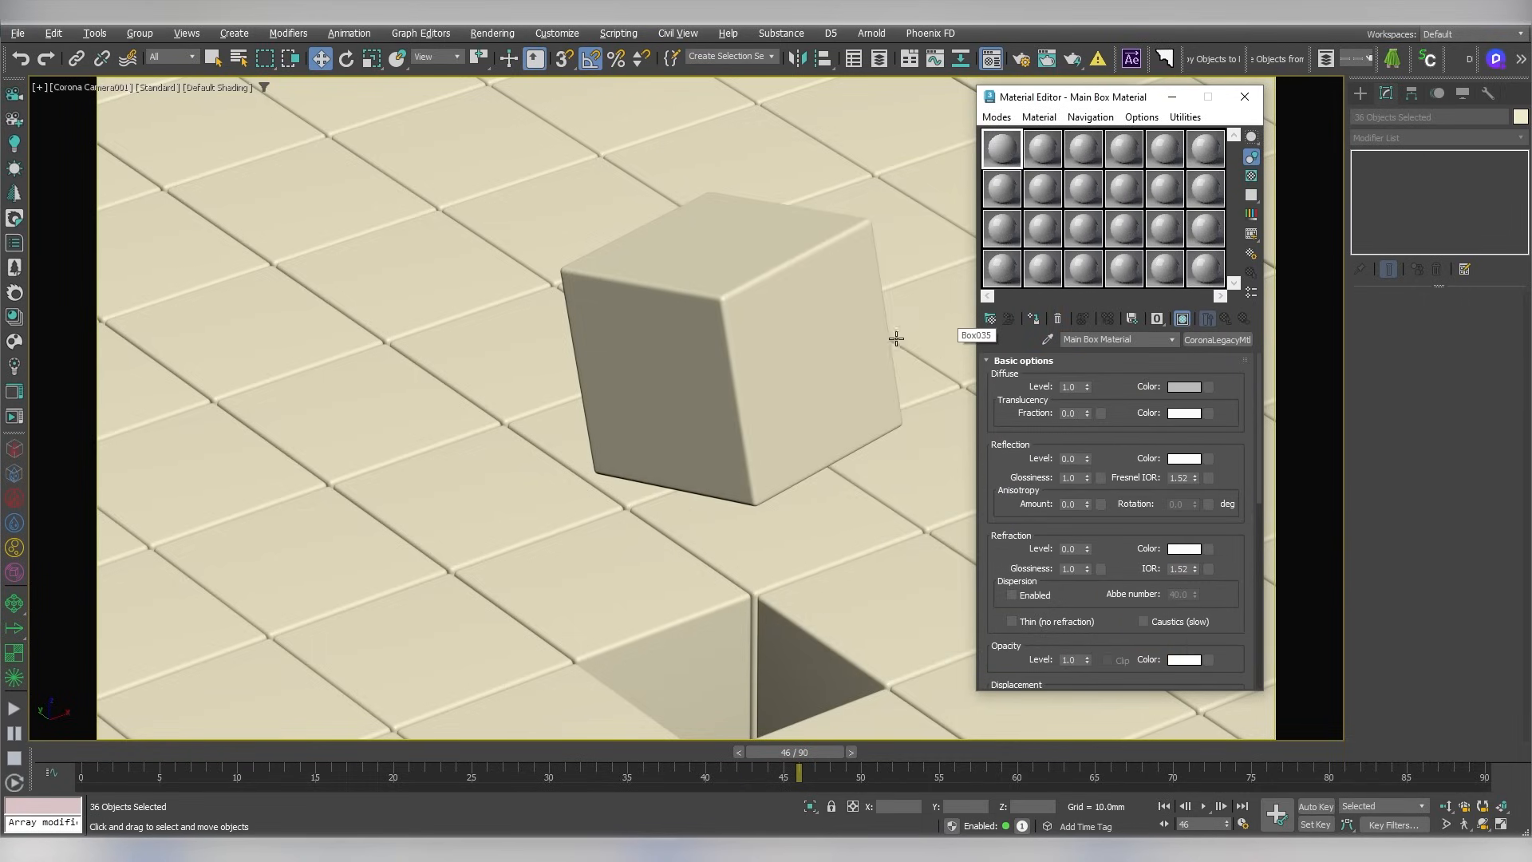
left_click(841, 334)
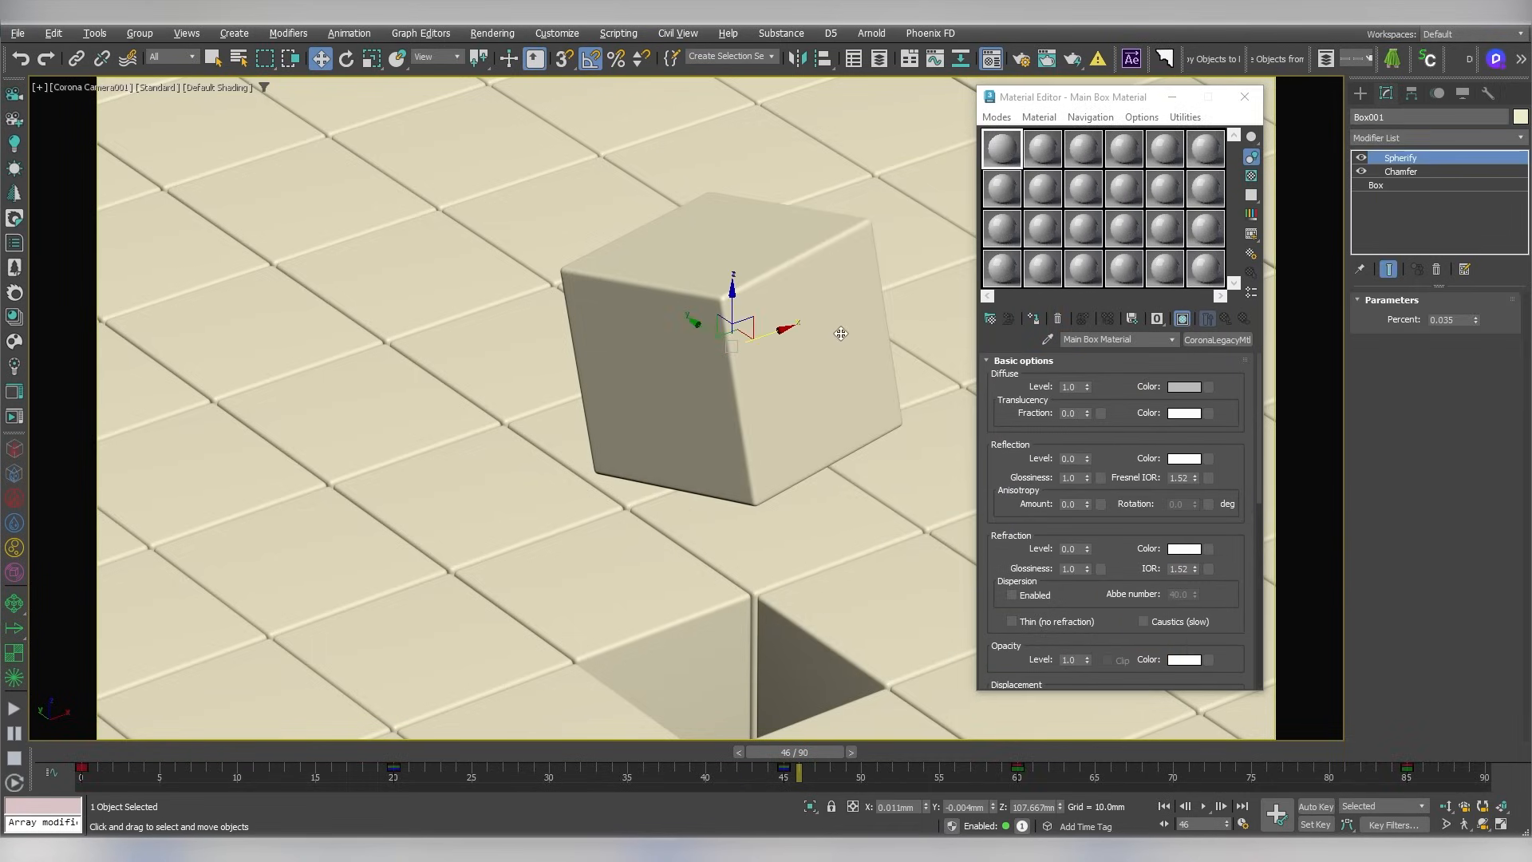
left_click(1035, 319)
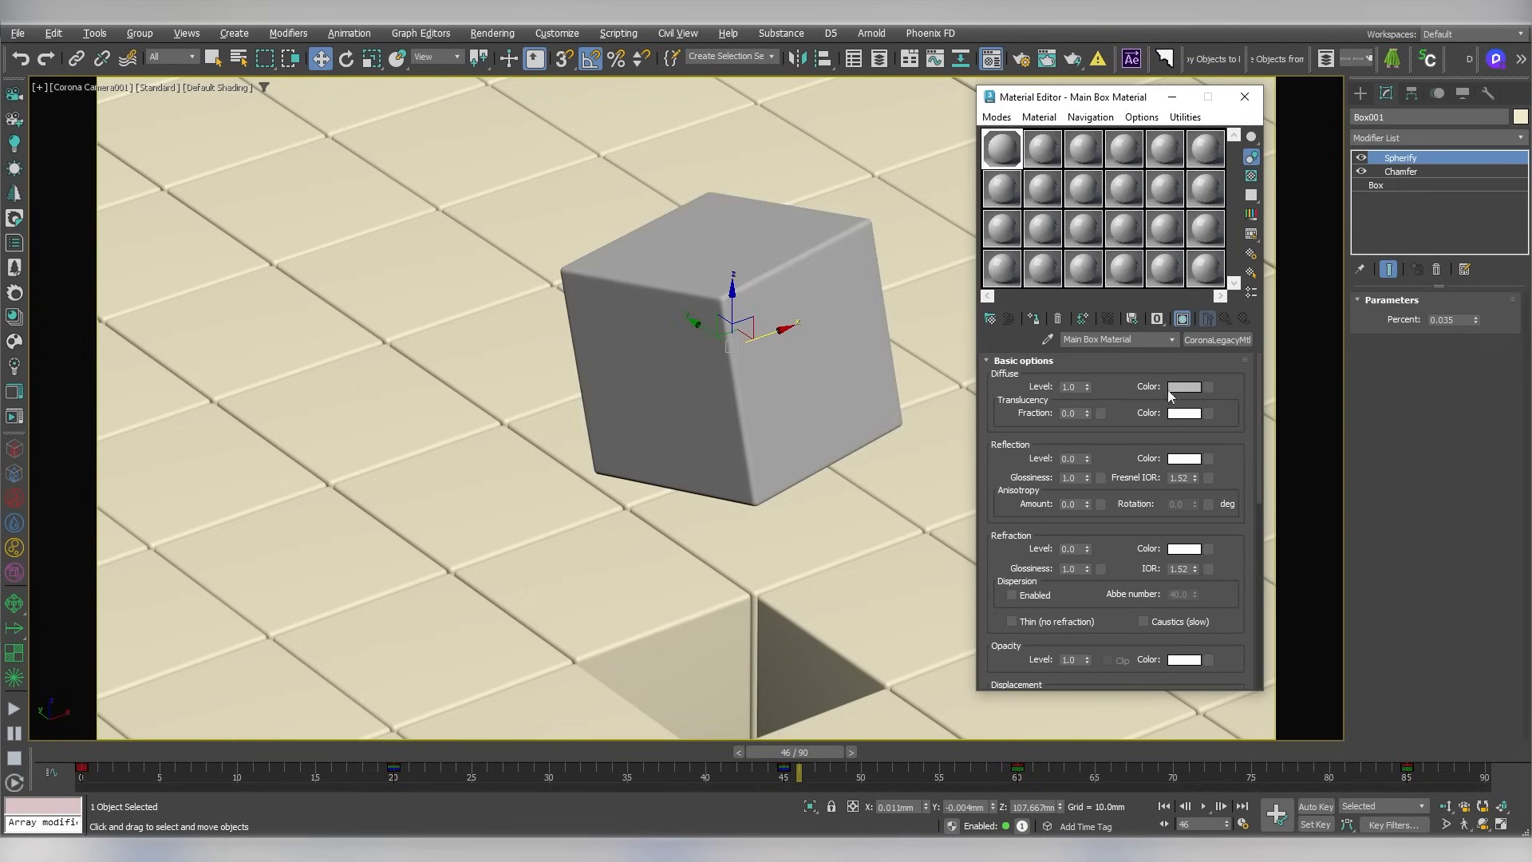
Set the Main Box Material's diffuse color to dark grey 313131, judging it in an enlarged material preview
left_click(1183, 388)
left_click_drag(923, 266, 923, 219)
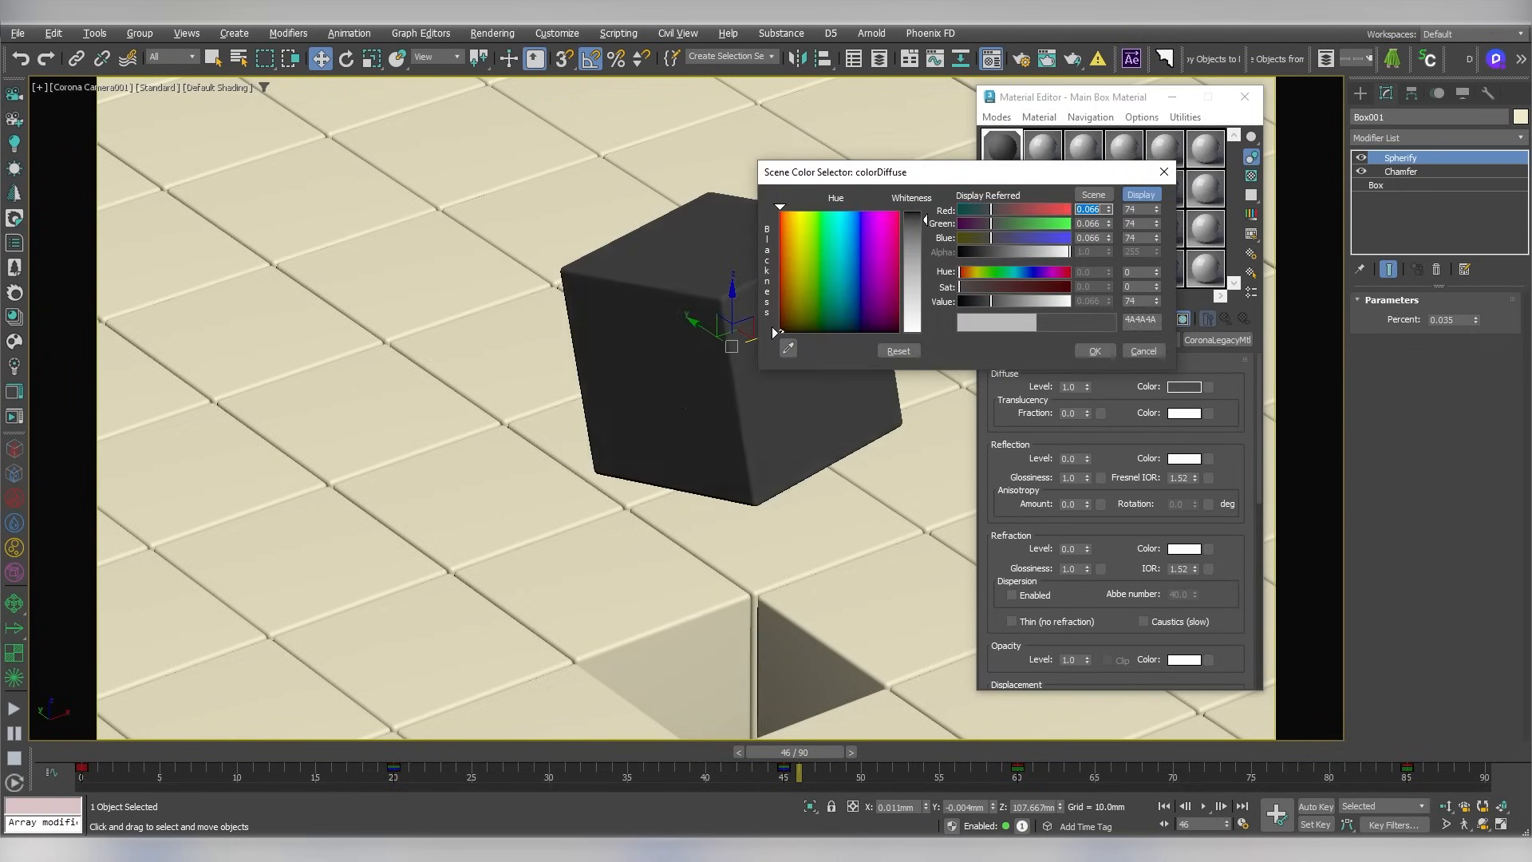
left_click(1087, 350)
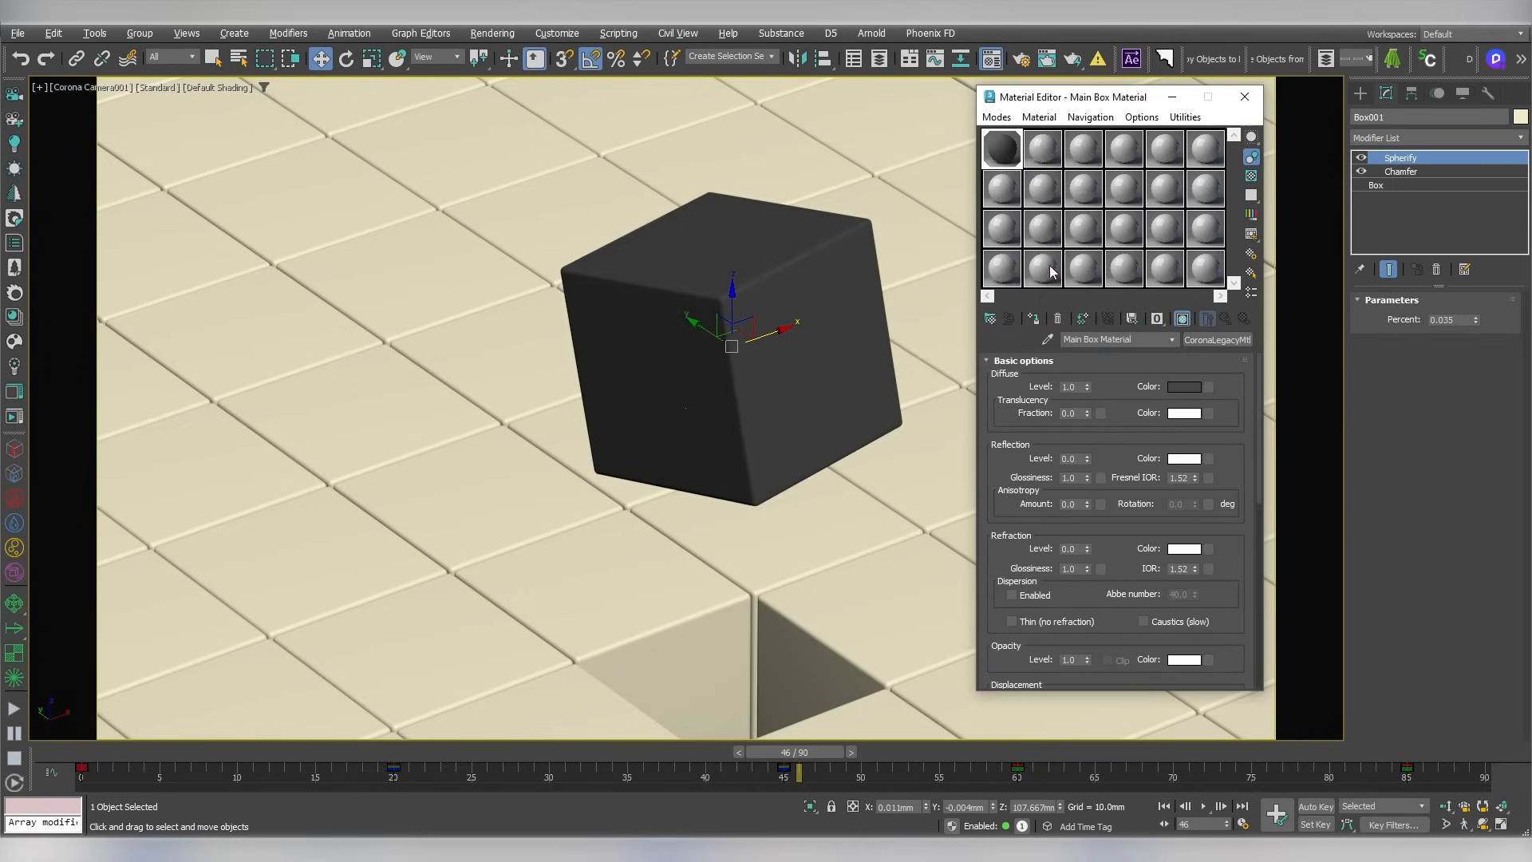
double_click(1002, 164)
left_click_drag(989, 125, 617, 124)
left_click(1182, 386)
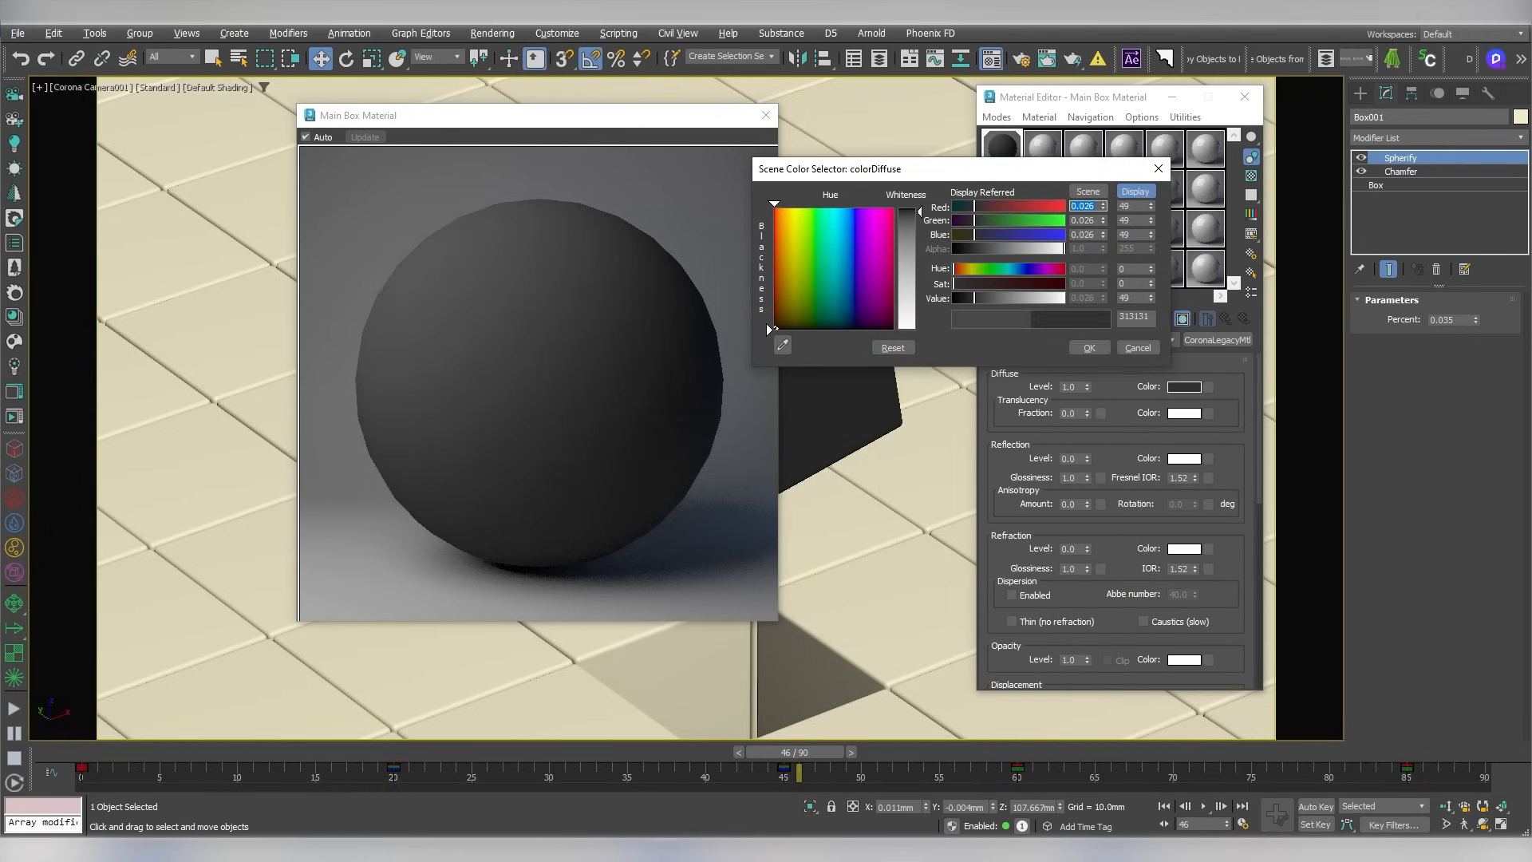
left_click(1087, 347)
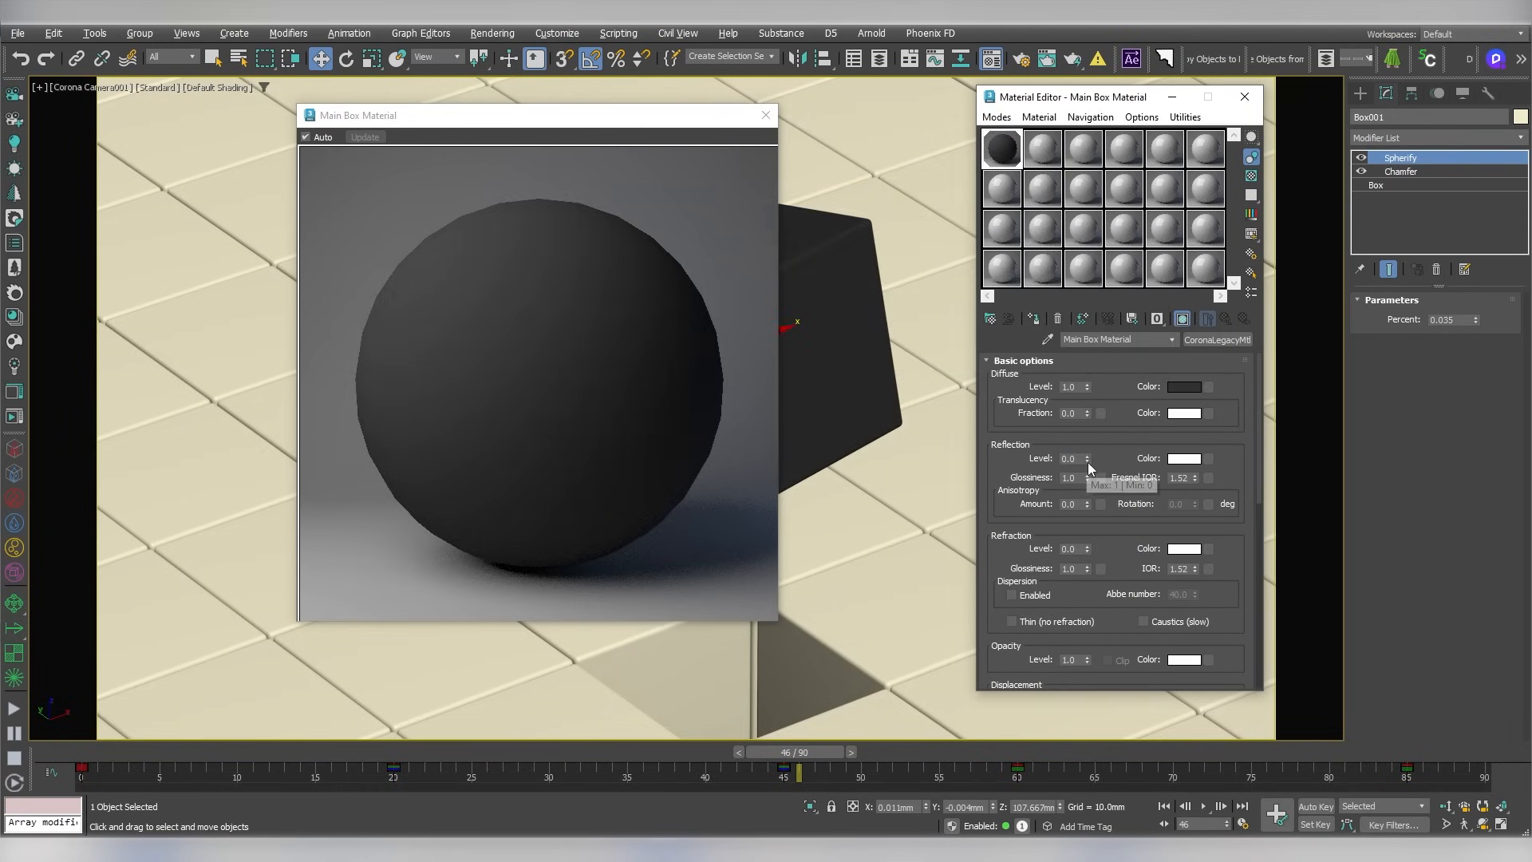
Set the Main Box Material's reflection level to 1.0, glossiness to 0.7 and Fresnel IOR to 3.0, and close the preview
left_click_drag(1086, 459, 1082, 329)
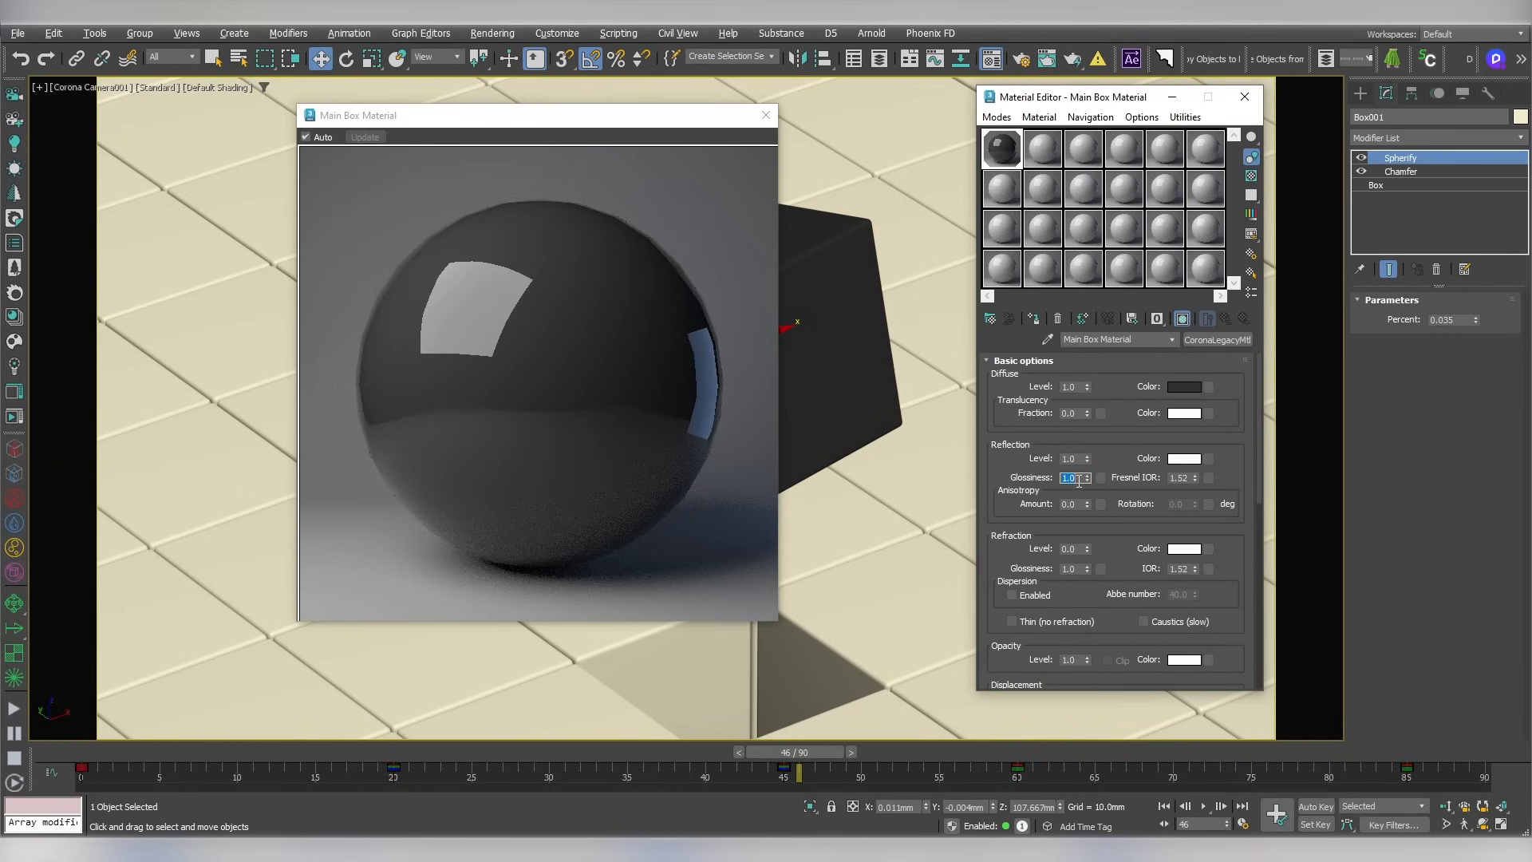
type("0.7")
key("Return")
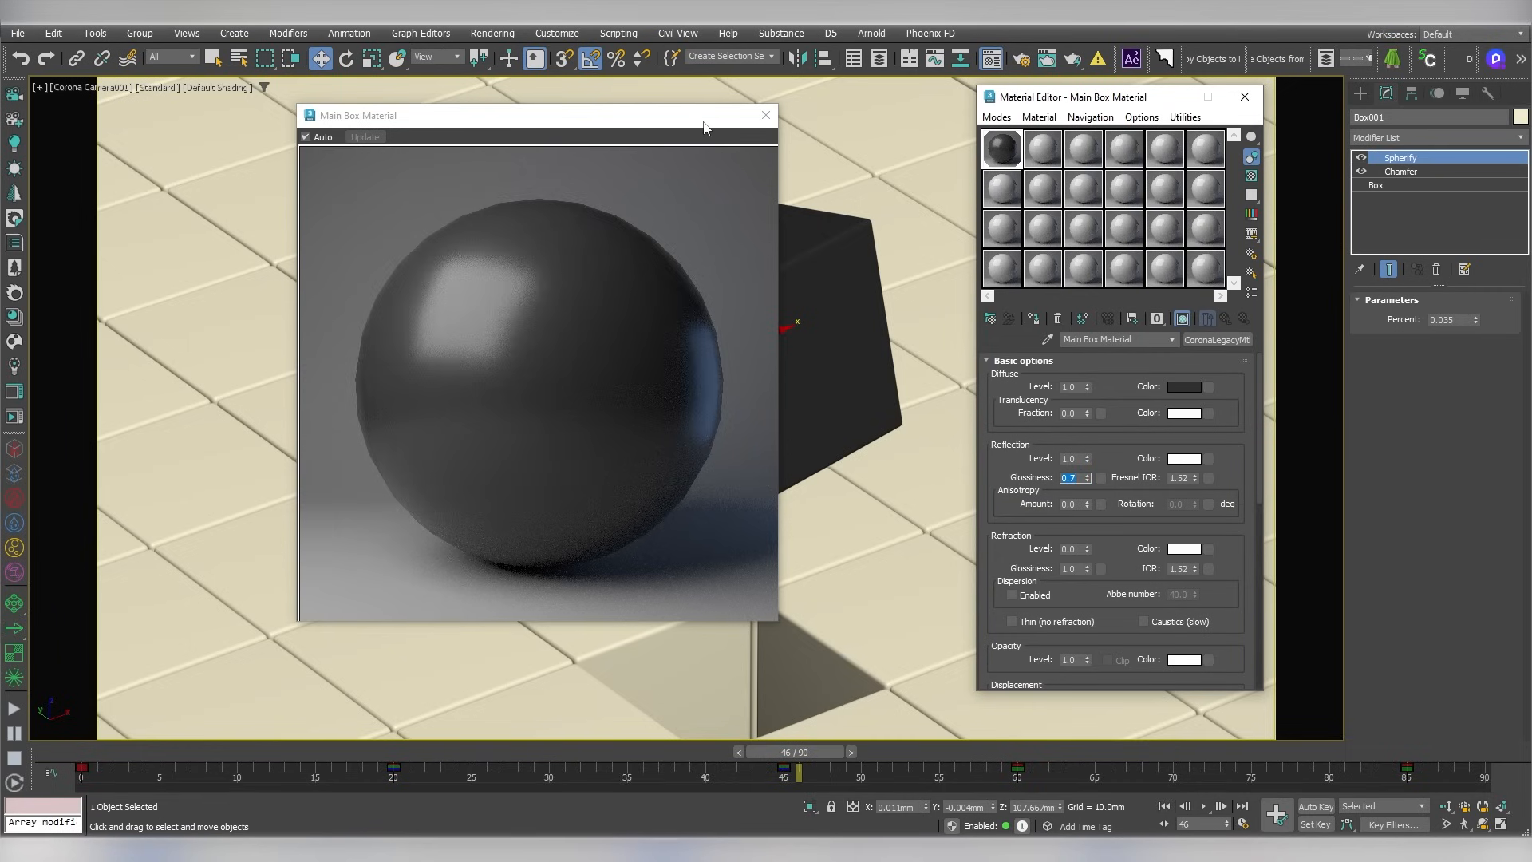
double_click(1179, 477)
type("3.0")
key("Return")
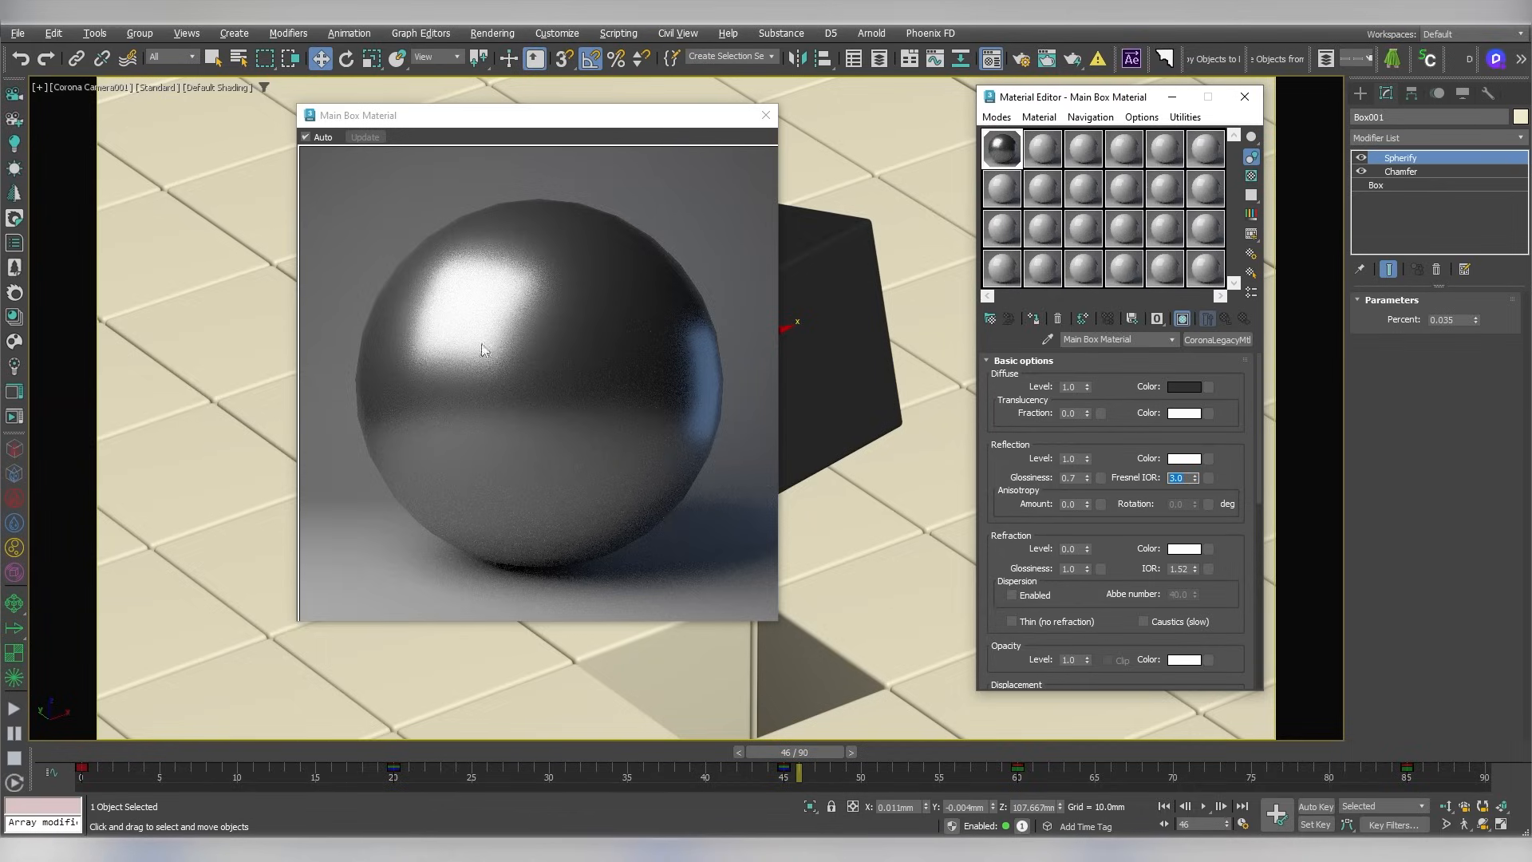
left_click(766, 116)
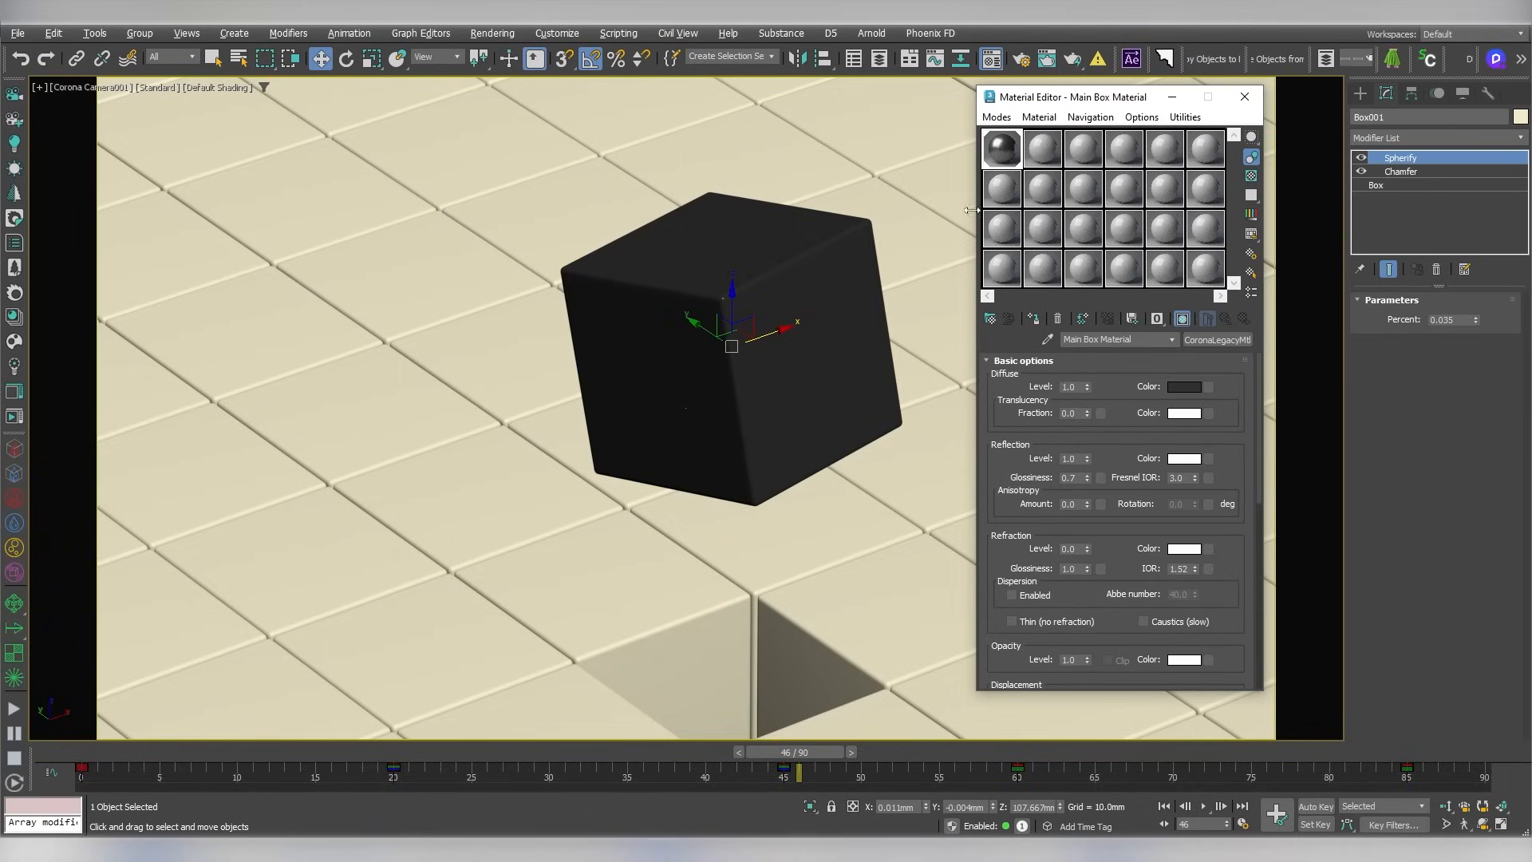
Locate the interactive rendering option and the Chaos Corona Toolbar, run a test render of the camera view, and close the frame buffer
left_click(1025, 65)
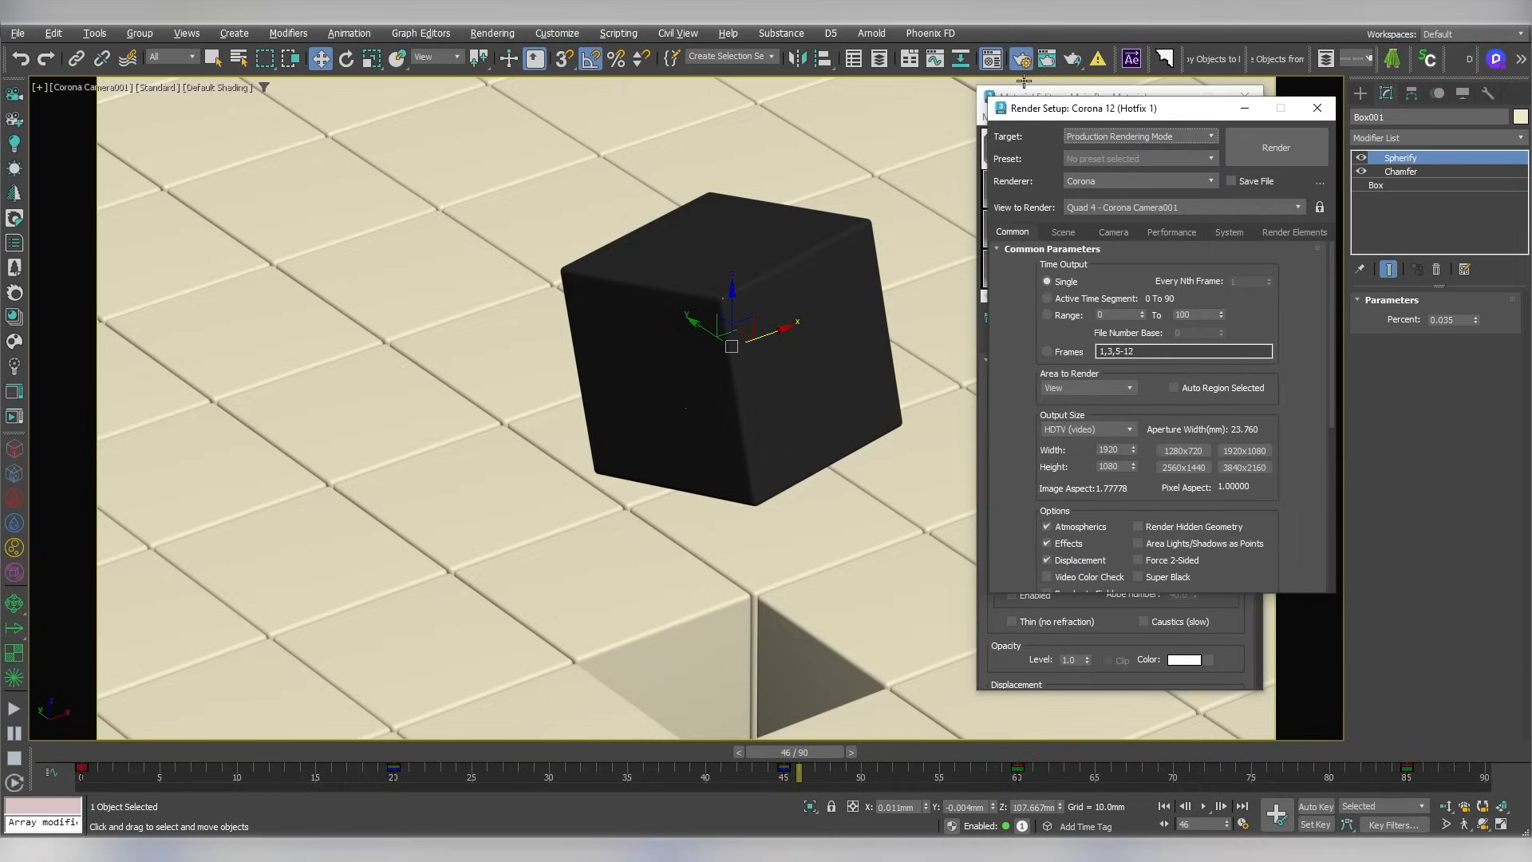
left_click(1063, 231)
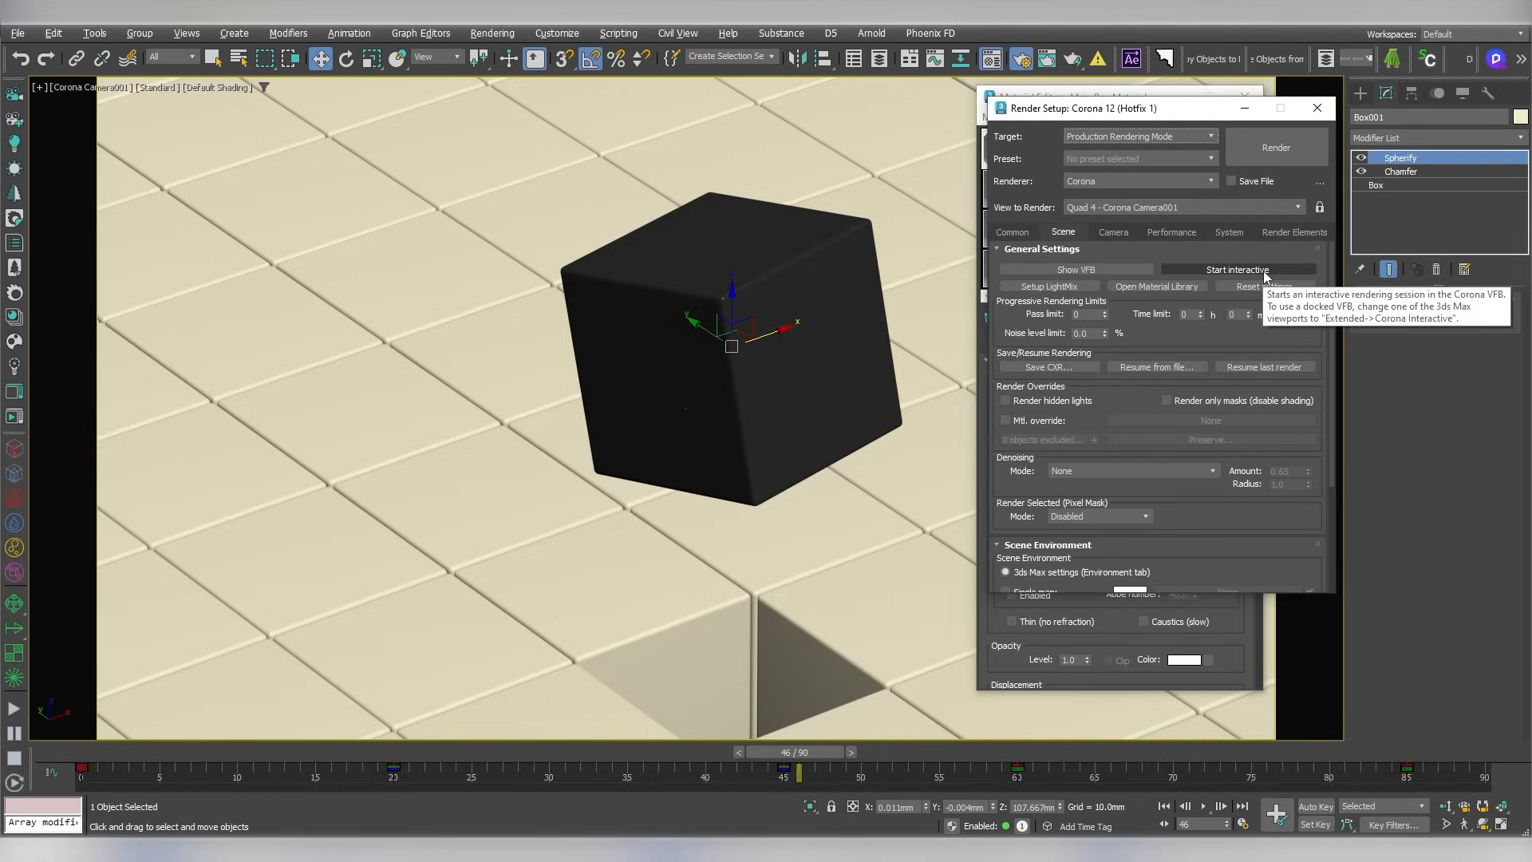
left_click(1318, 107)
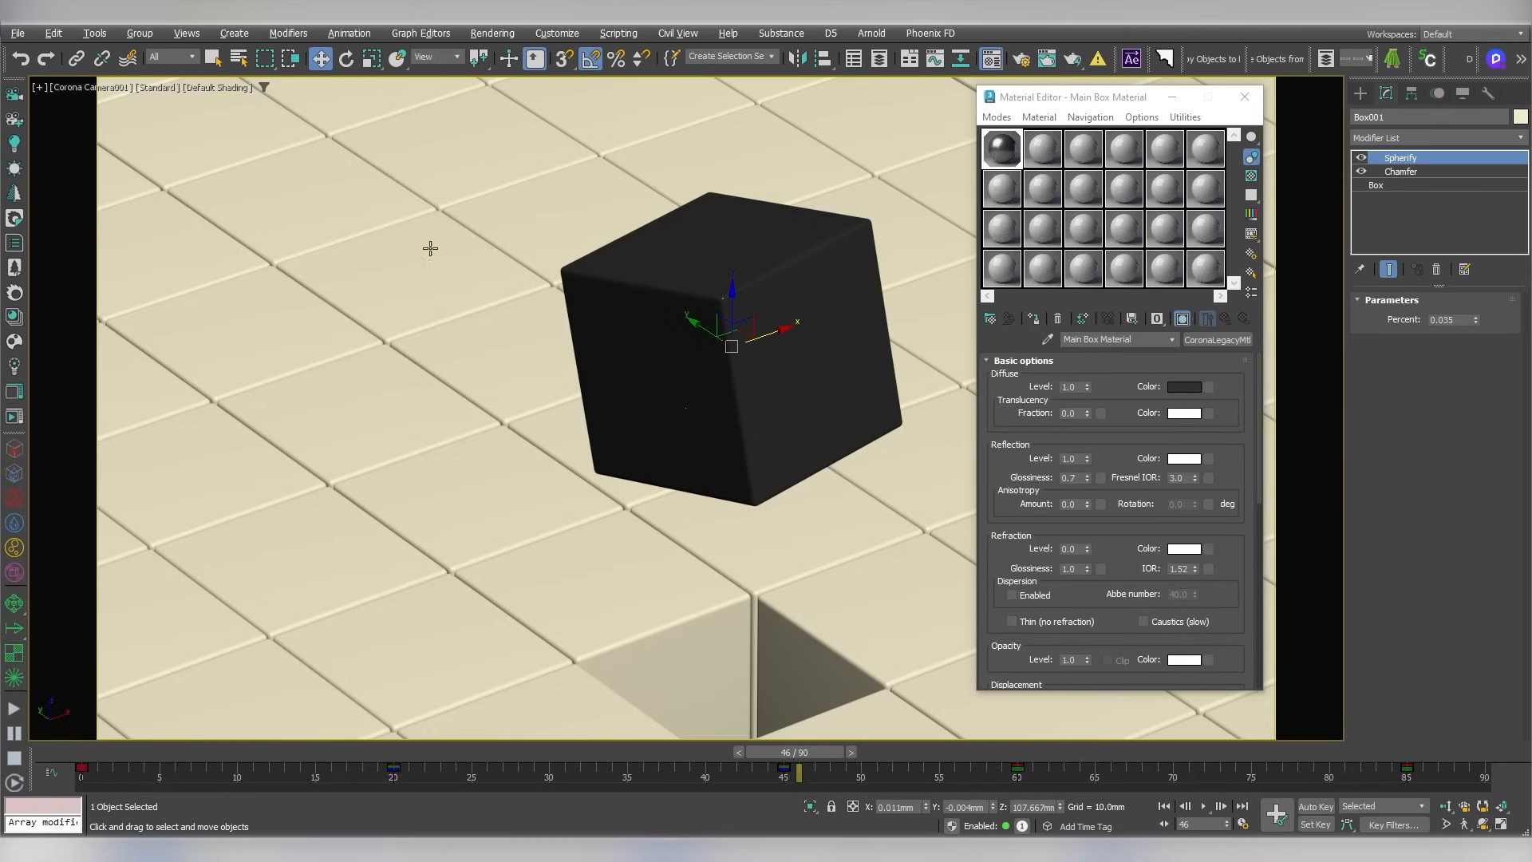
right_click(18, 92)
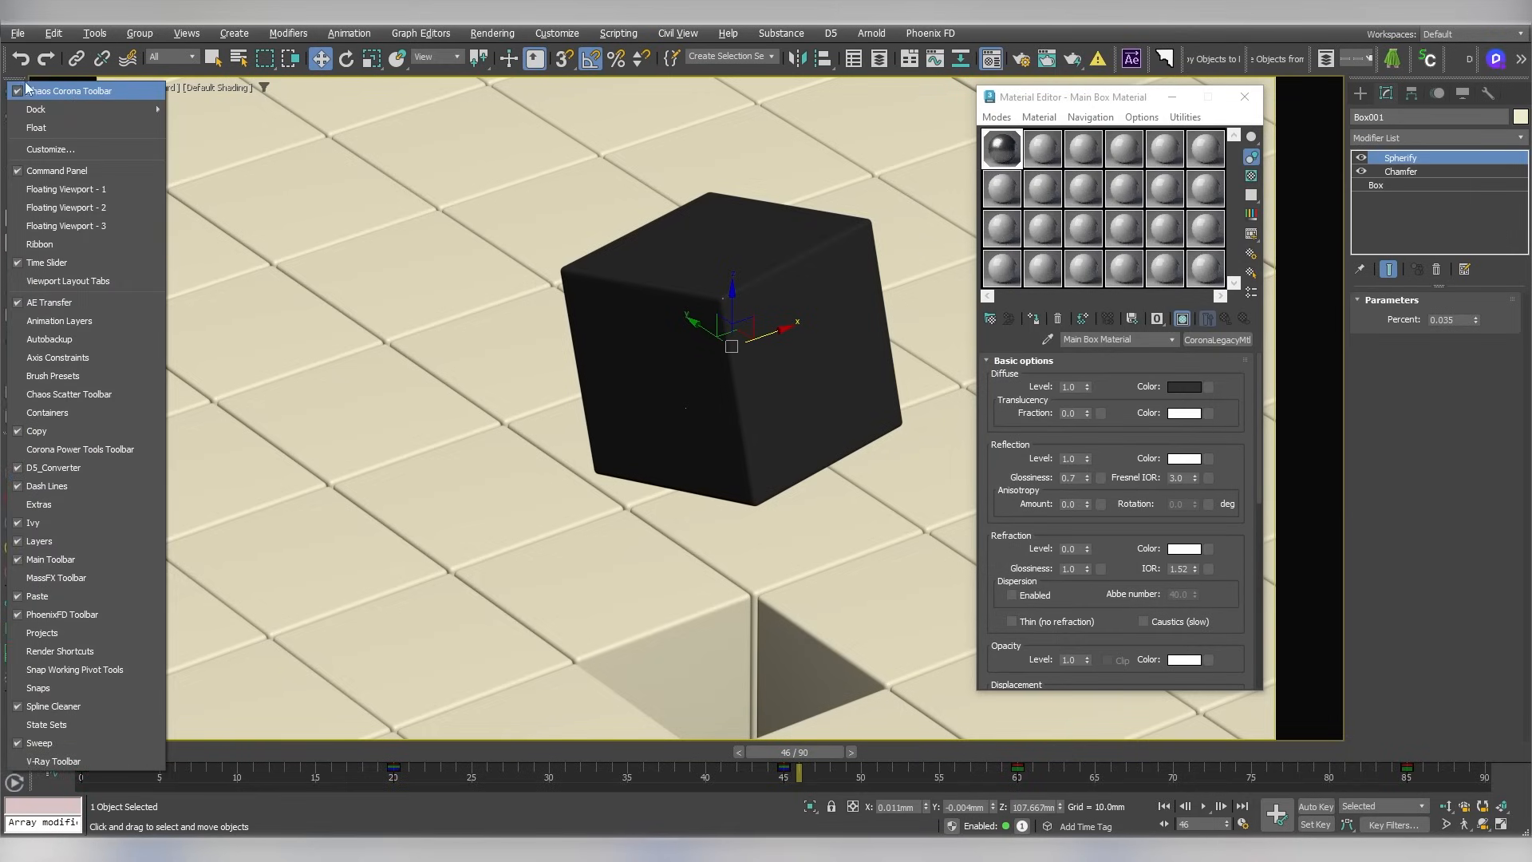
left_click(27, 88)
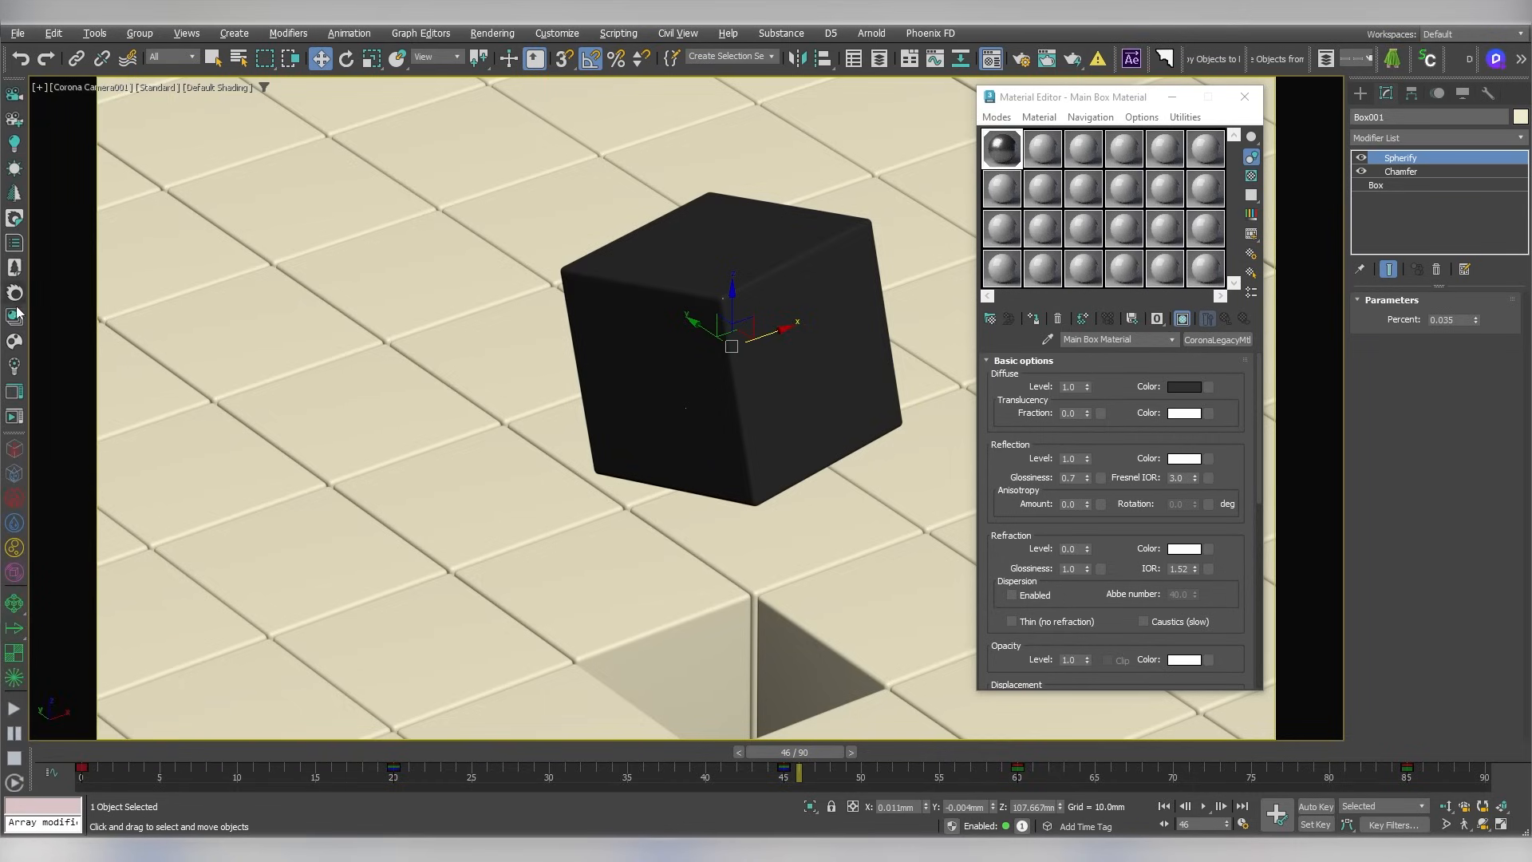
left_click(15, 423)
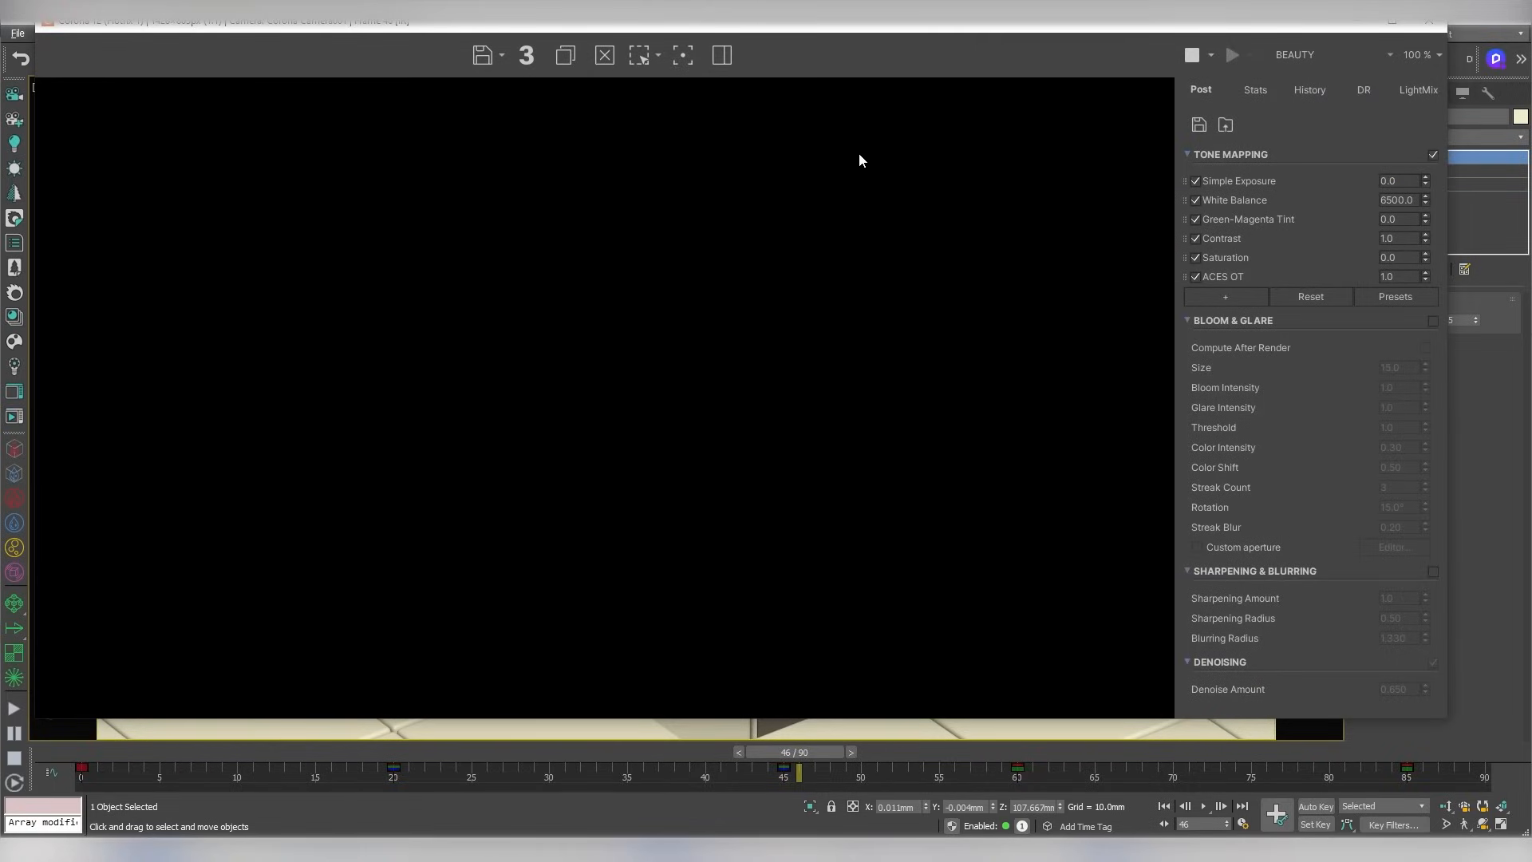
left_click(1430, 21)
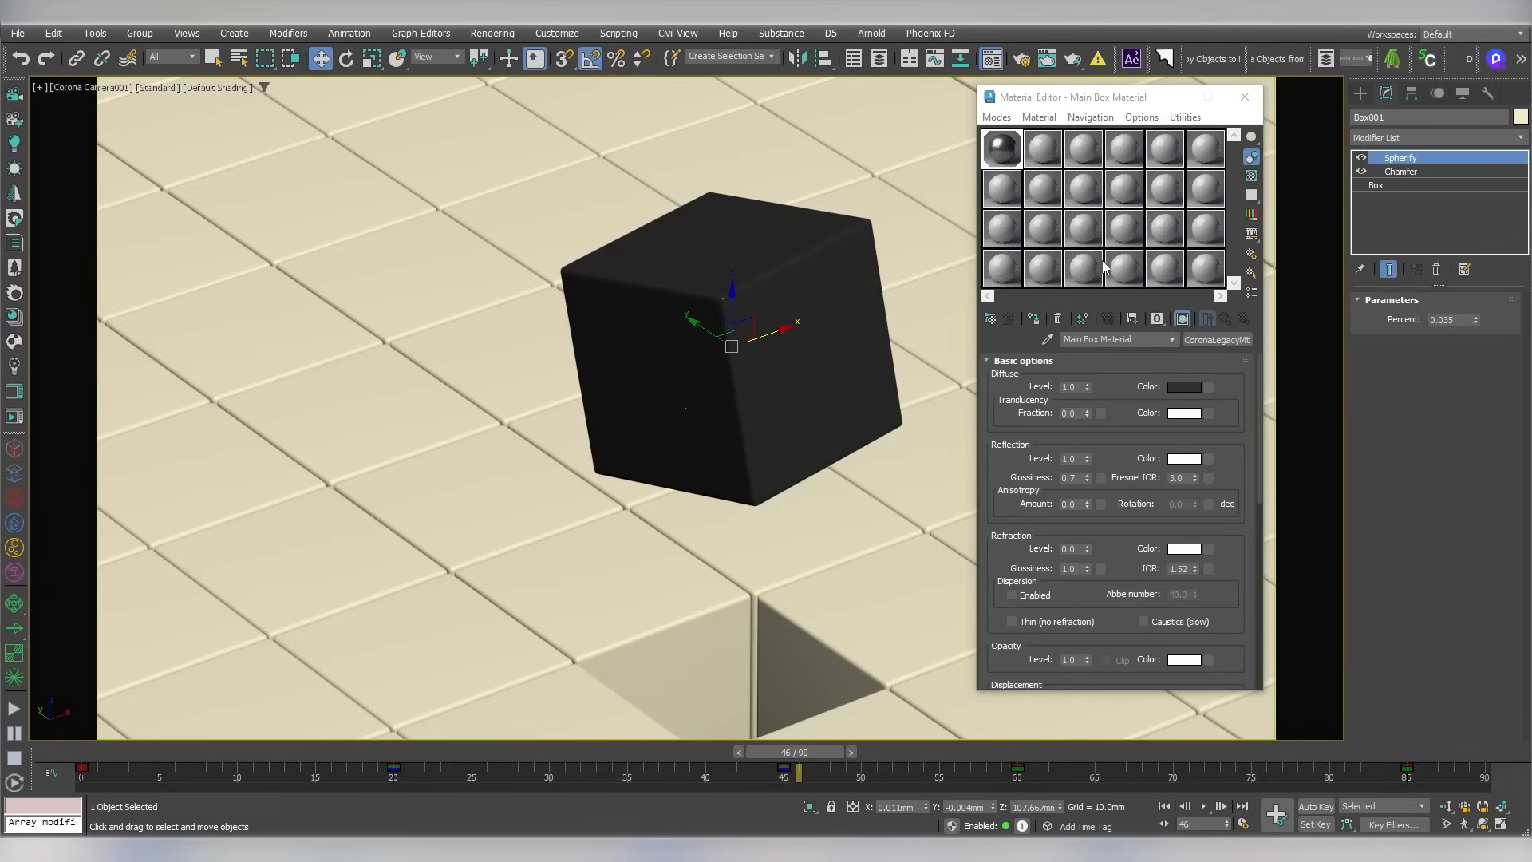
Load the image 00-1 blur2.jpg as a CoronaBitmap into the sixth sample slot
left_click(1210, 156)
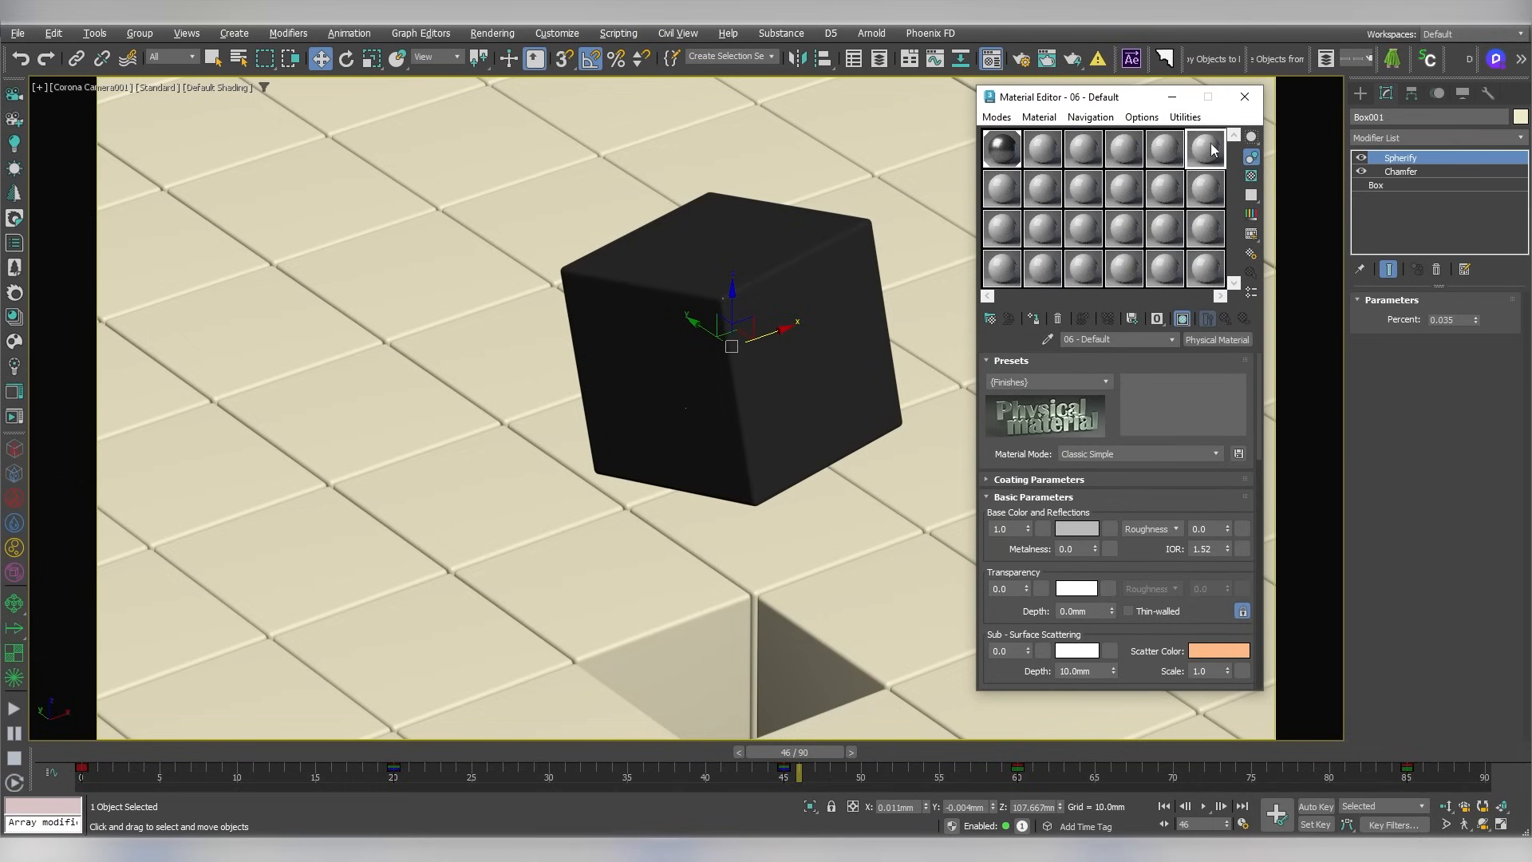
left_click(986, 322)
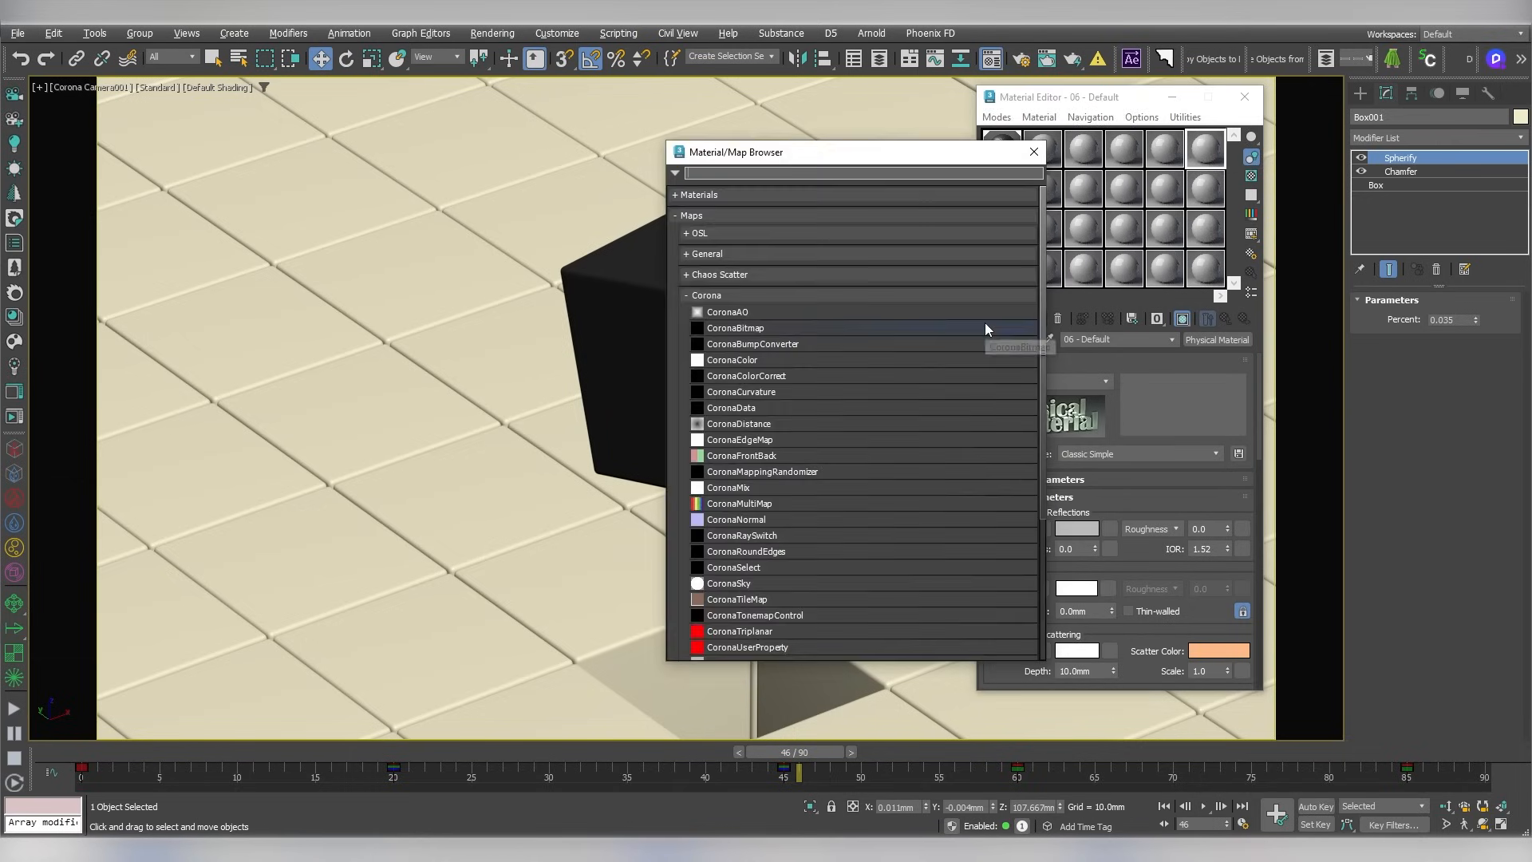
left_click(702, 295)
left_click(702, 296)
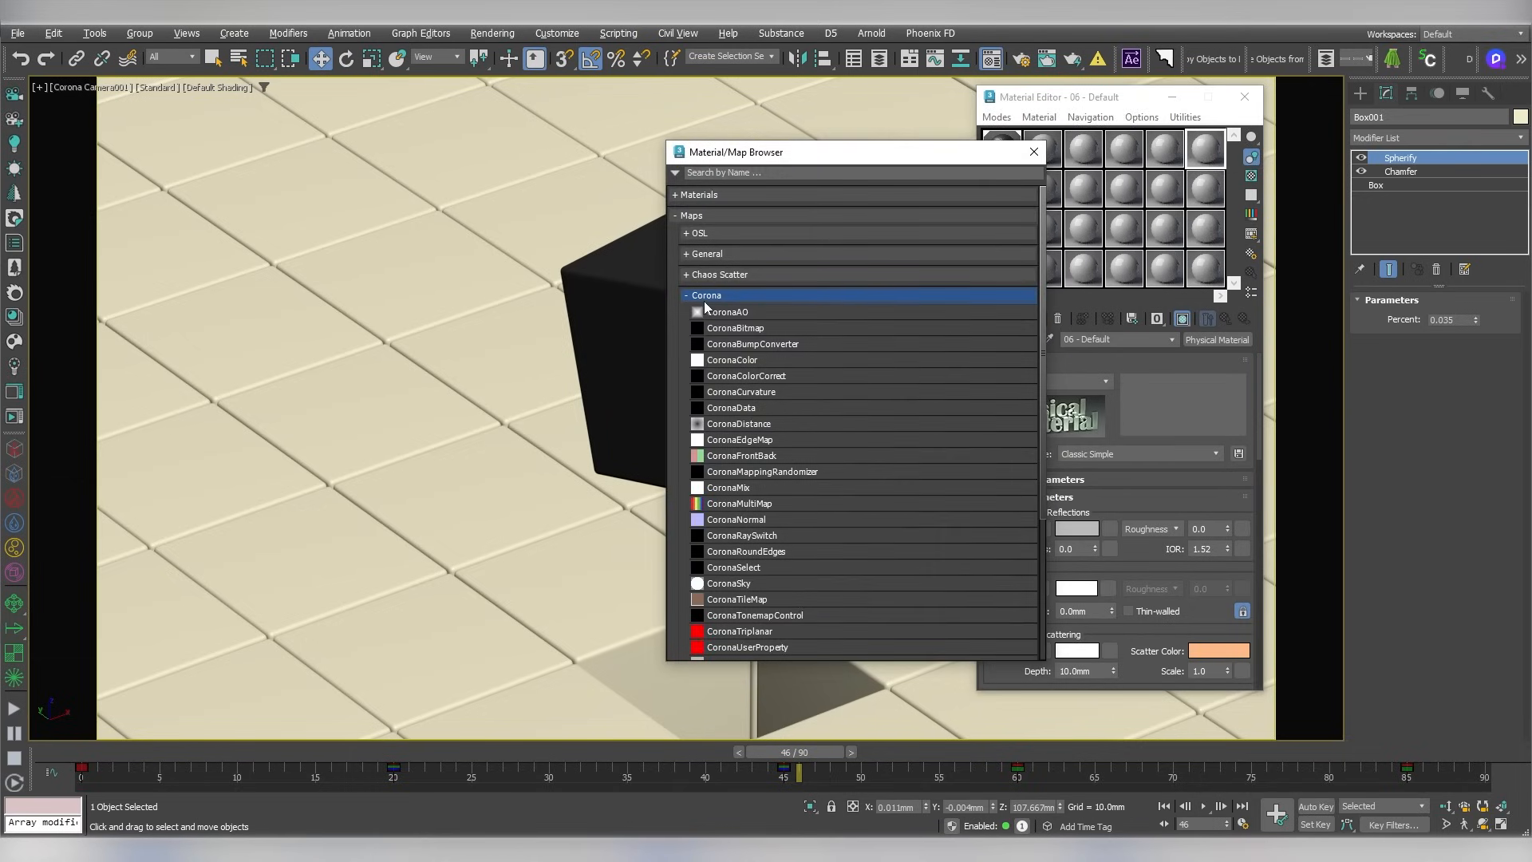
double_click(727, 330)
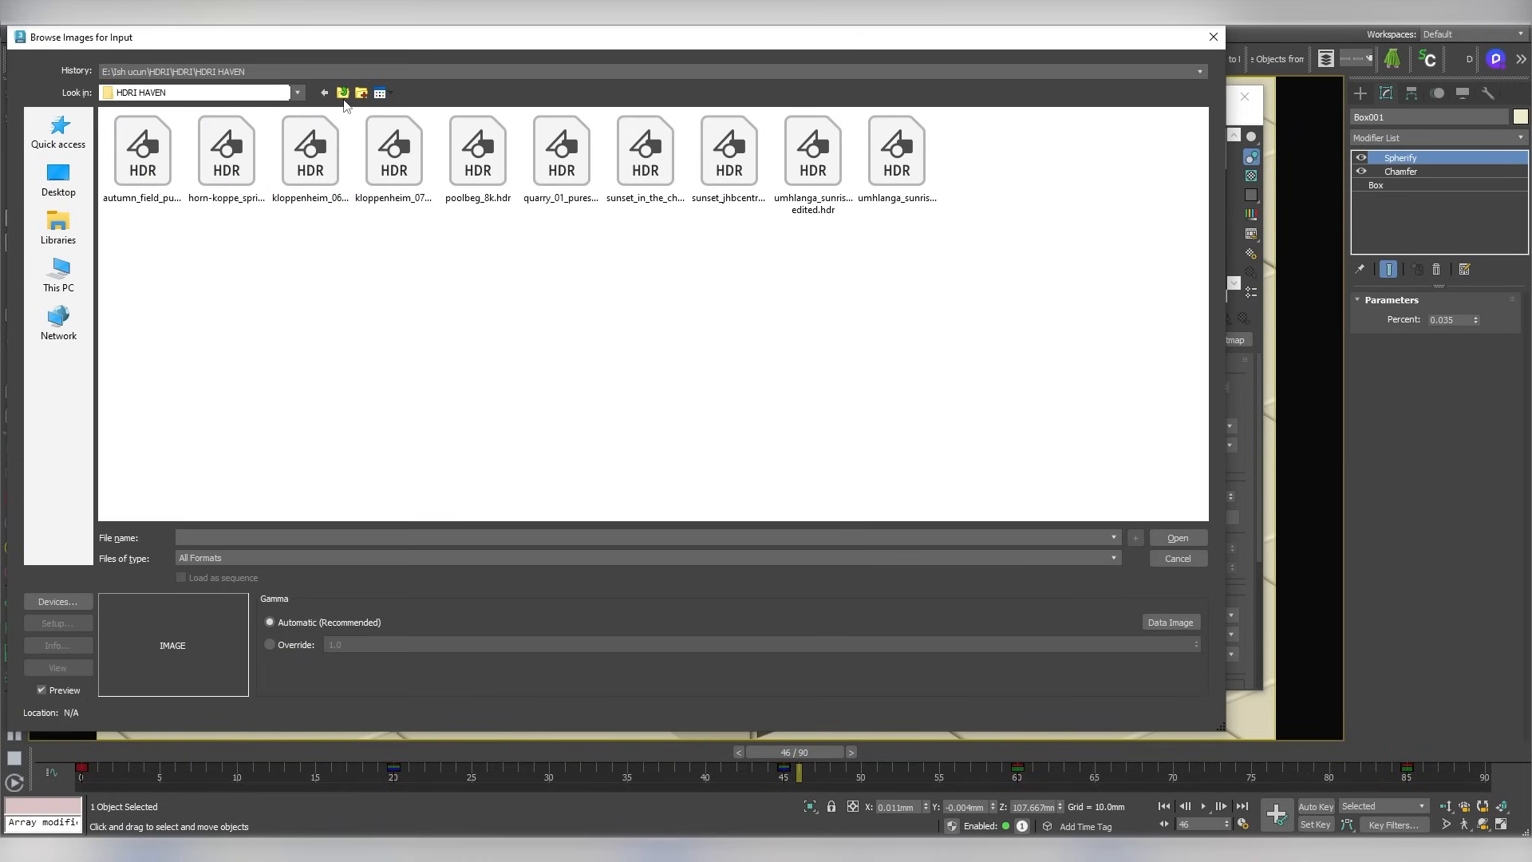
left_click(343, 94)
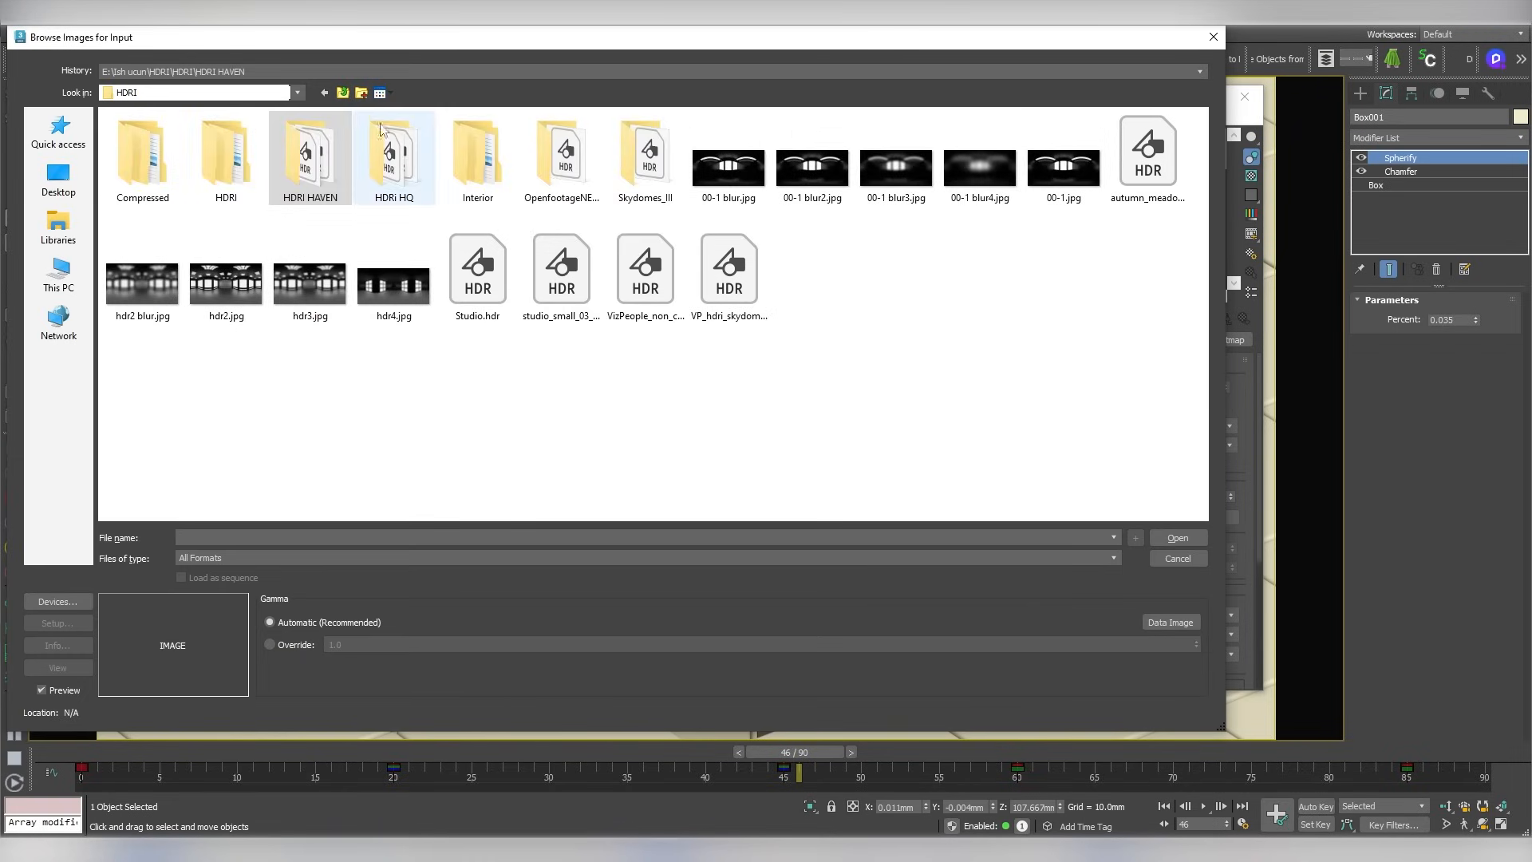
double_click(809, 180)
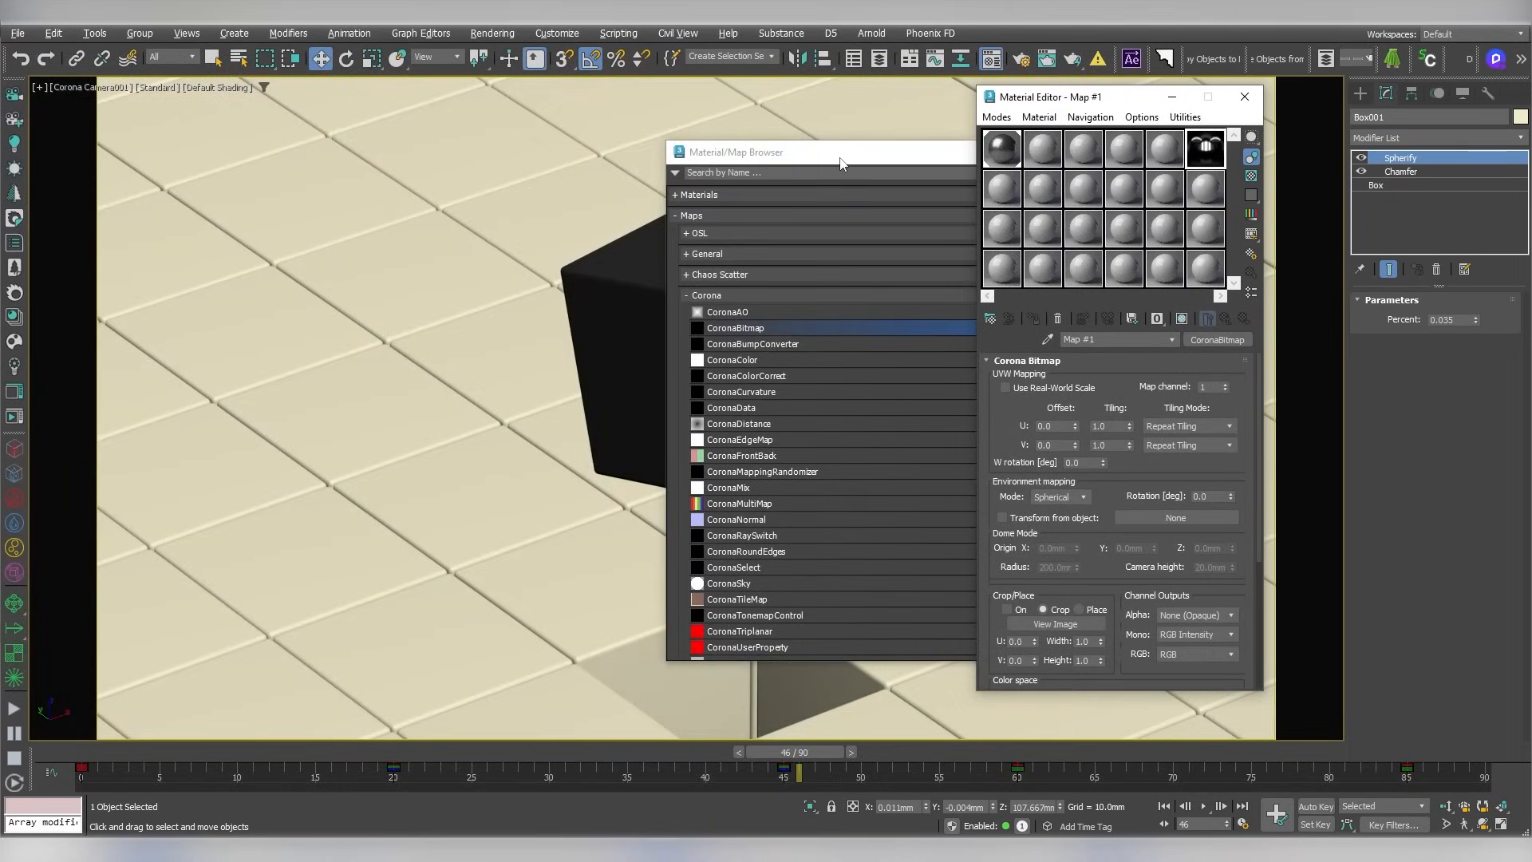
left_click(1031, 152)
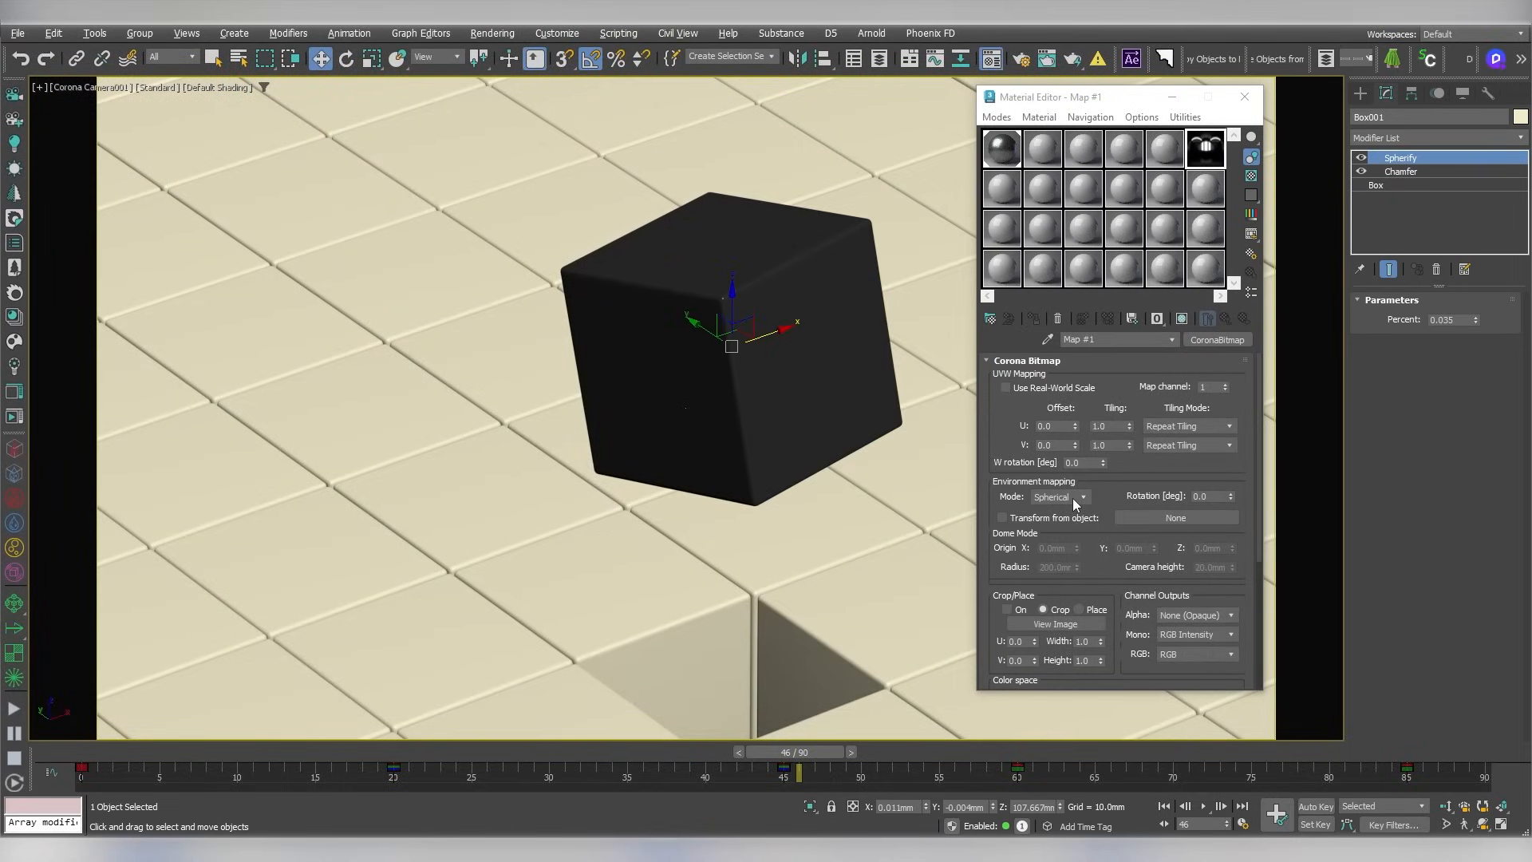
Set the scene environment to a single map in the render setup and assign the 00-1 blur2.jpg bitmap to it as an instance
left_click(1021, 58)
left_click_drag(1079, 102, 720, 102)
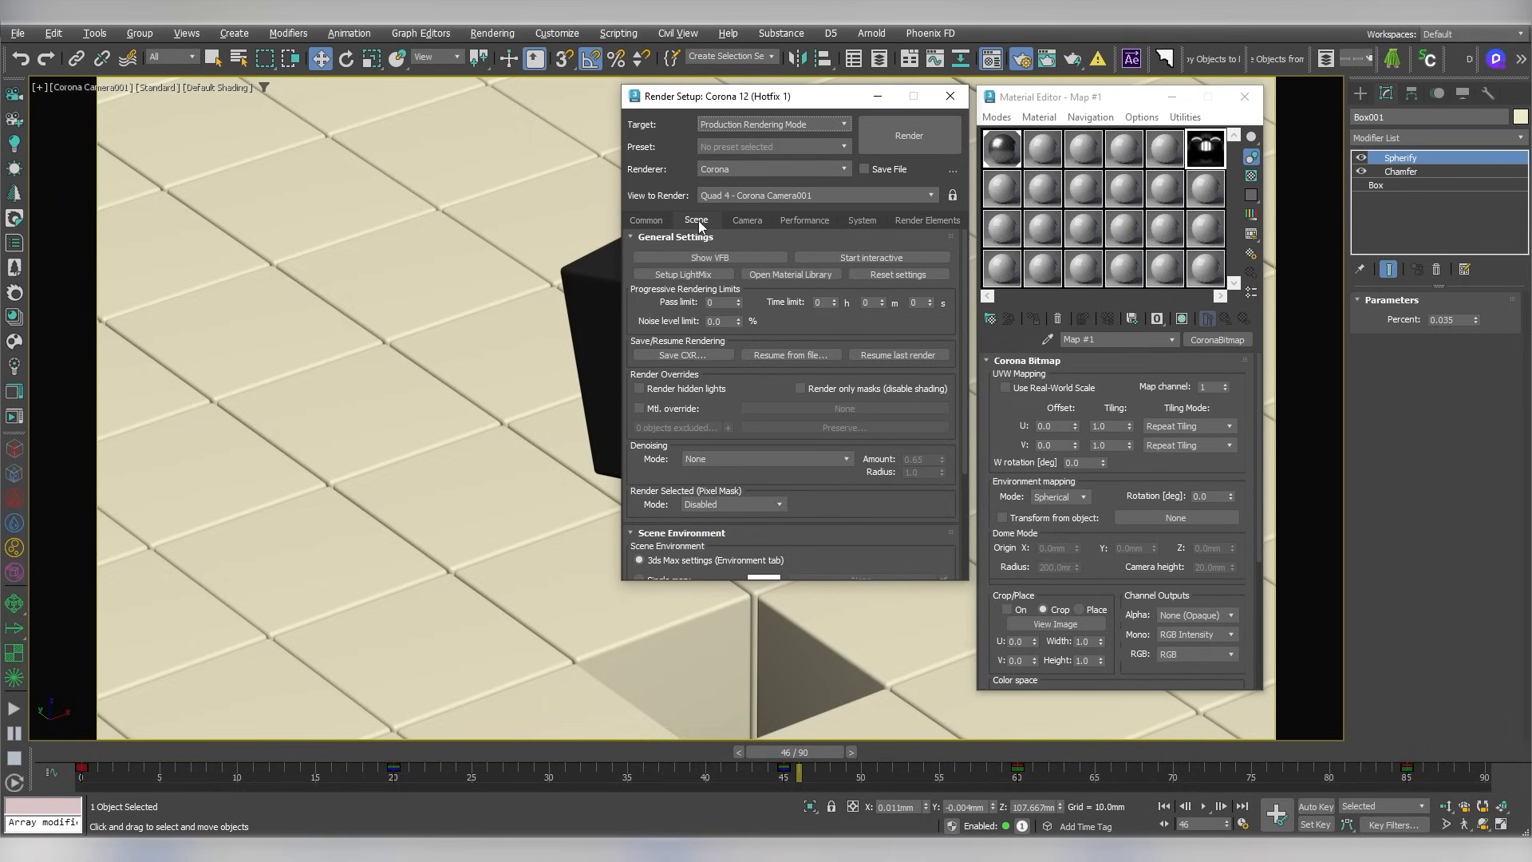
left_click_drag(742, 415, 722, 265)
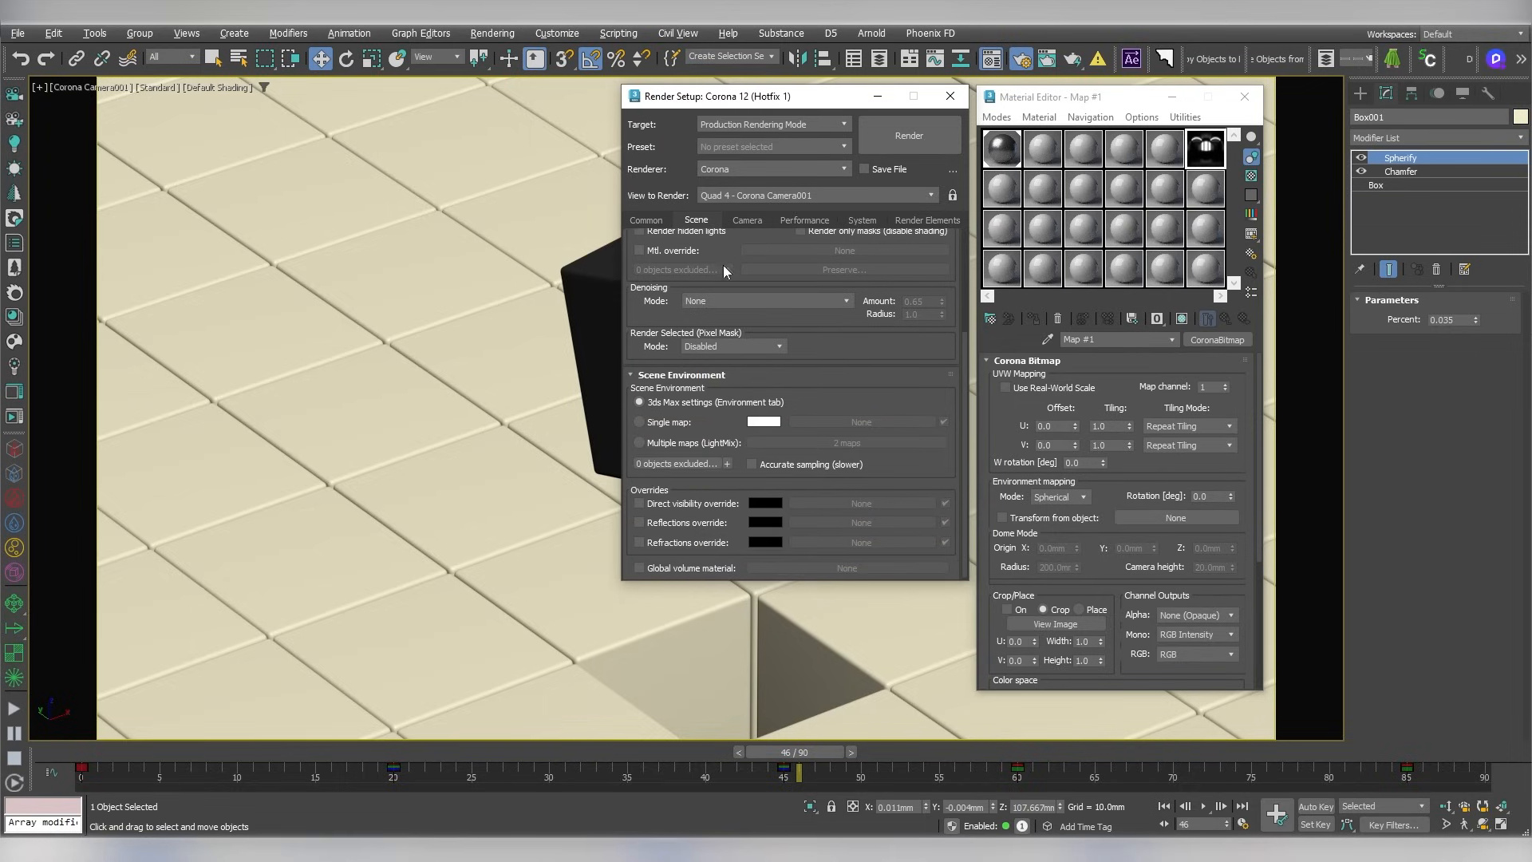
left_click(673, 424)
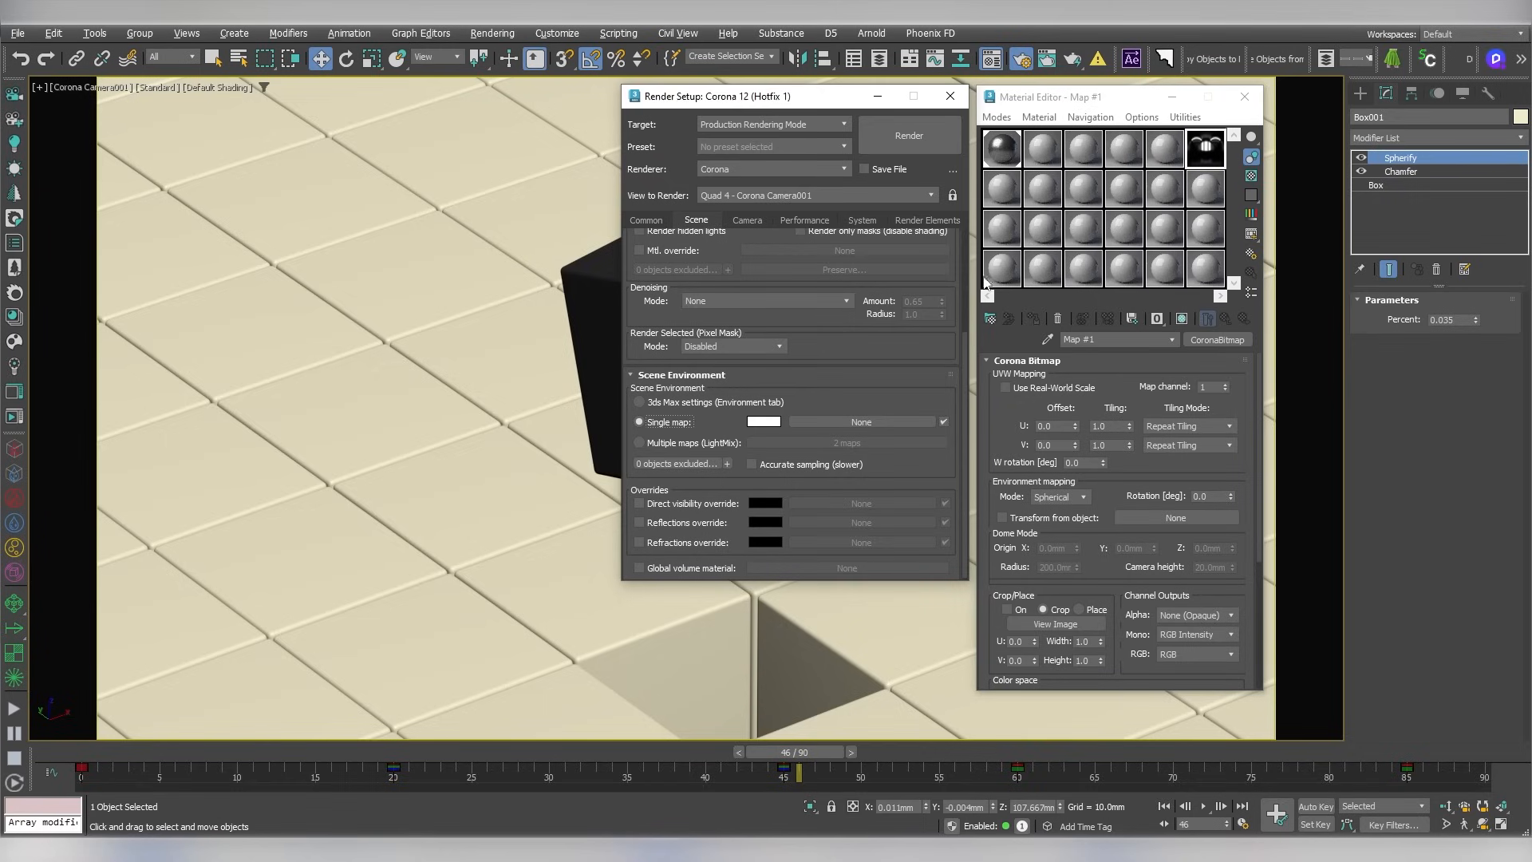
left_click_drag(1197, 154, 821, 421)
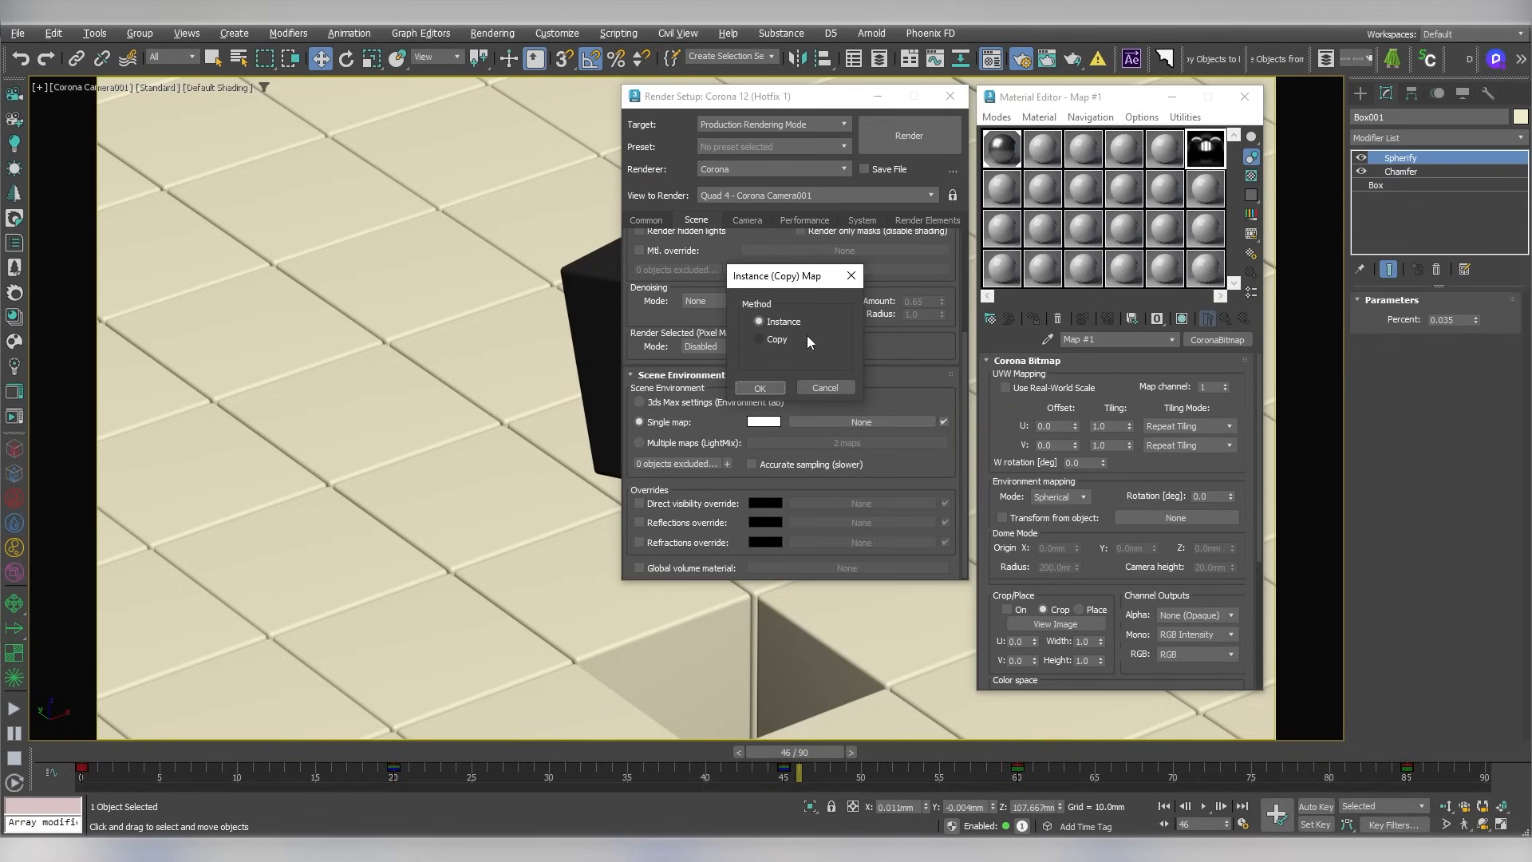
left_click(759, 389)
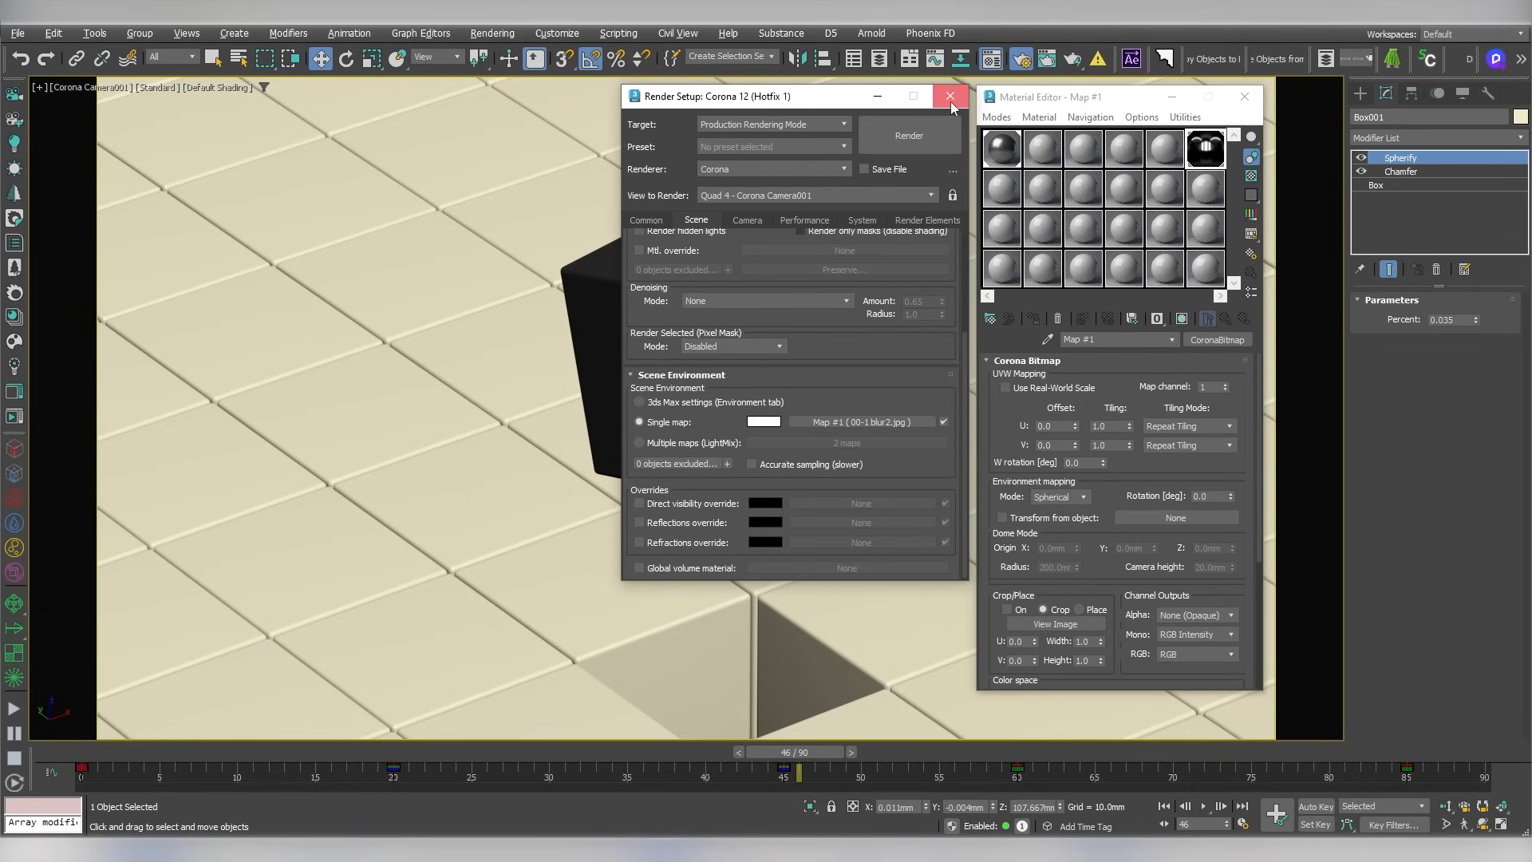
left_click(949, 96)
Start an interactive render, check the scene from the perspective and Corona camera views, and shrink the frame buffer window to fit beside the viewport
key("p")
scroll(722, 363, "down", 5)
middle_click_drag(722, 364, 679, 415, "alt")
left_click(13, 415)
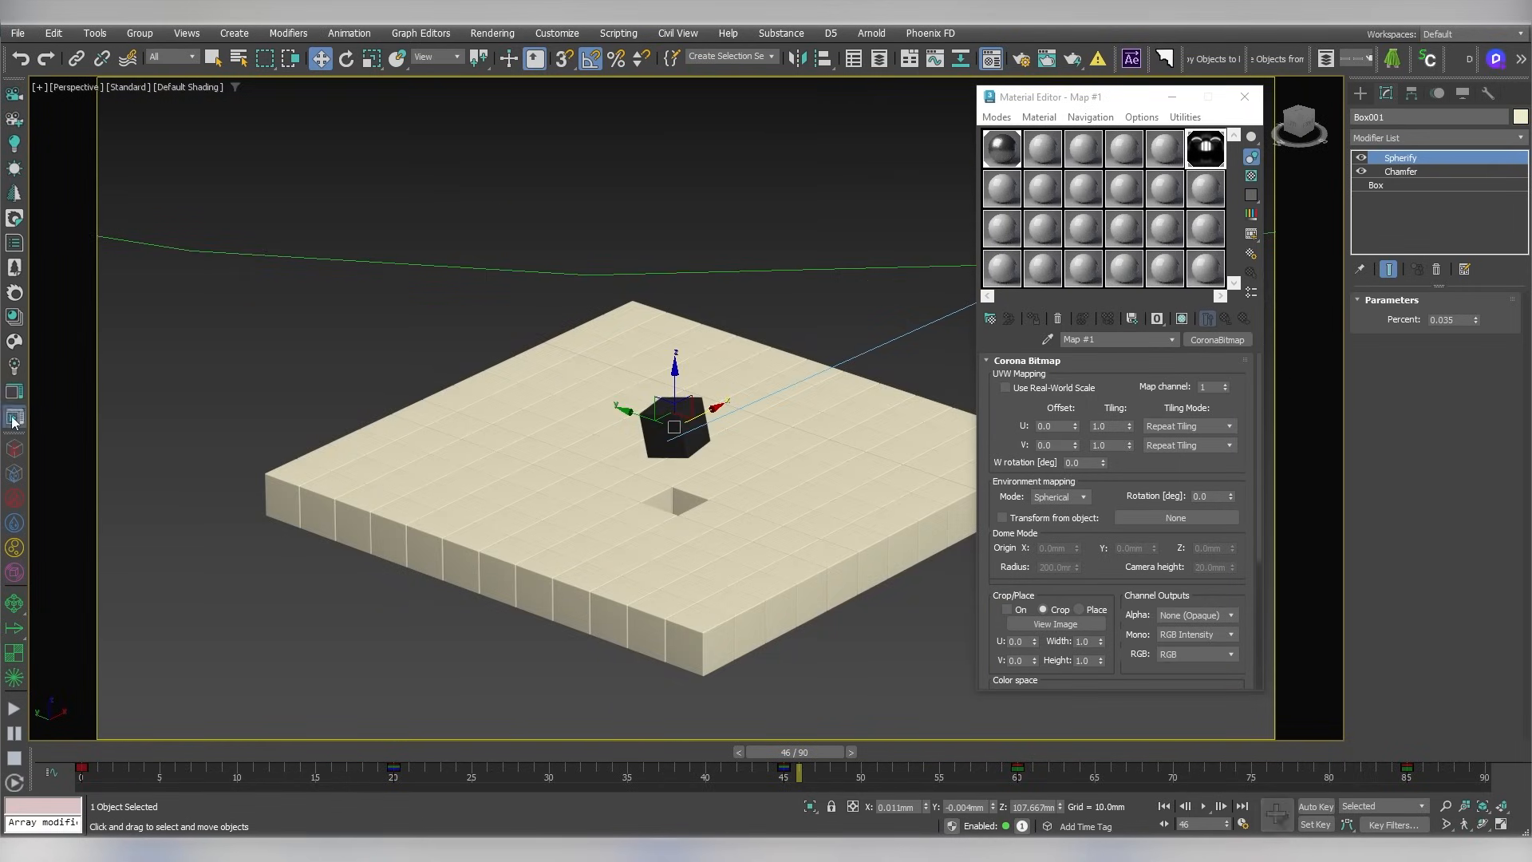
left_click_drag(1204, 24, 681, 54)
left_click(1244, 98)
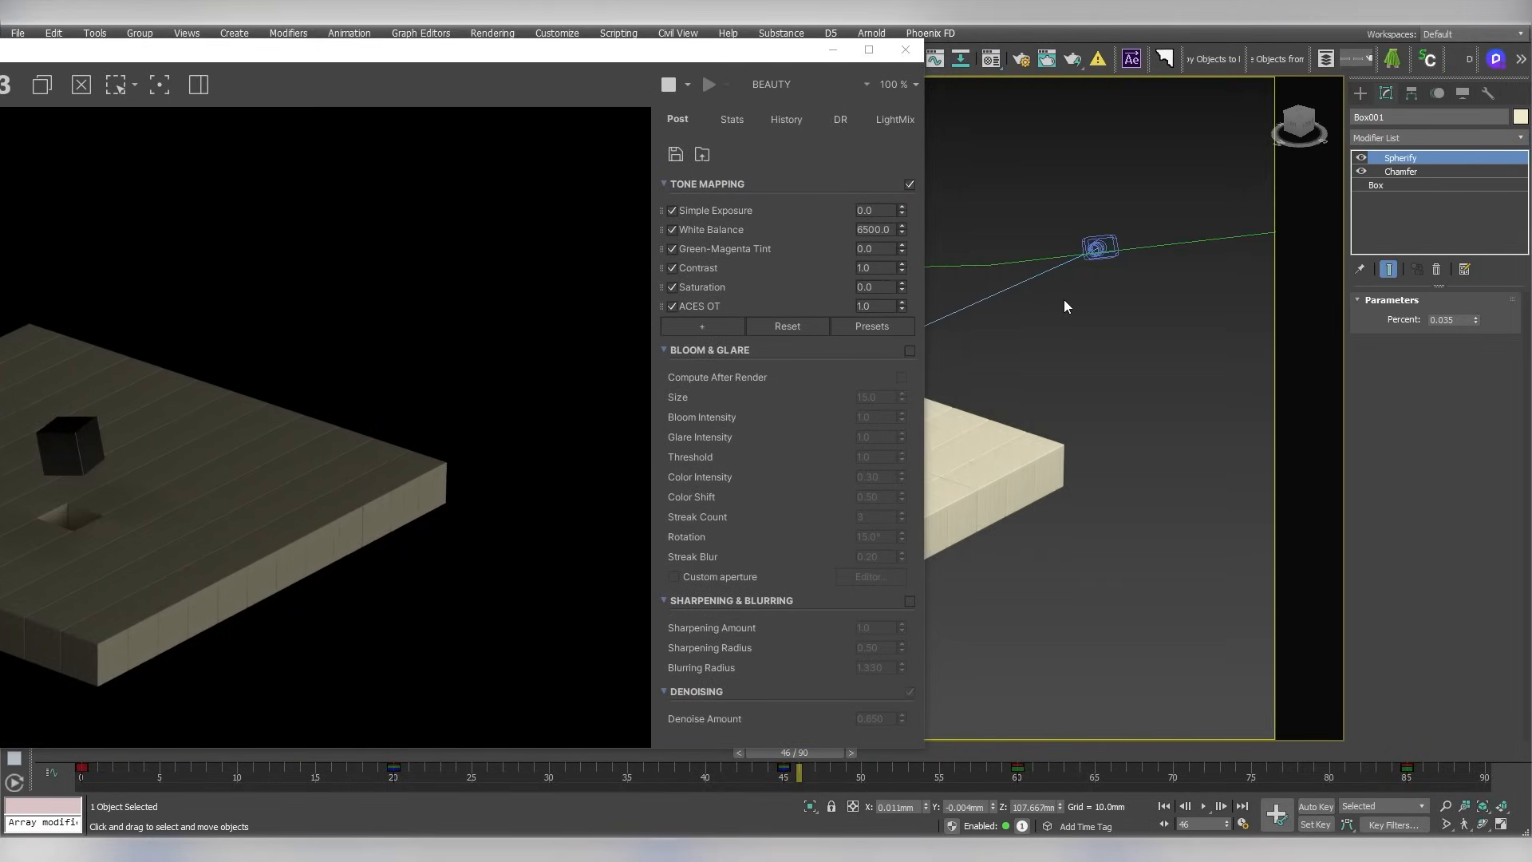
middle_click_drag(1063, 301, 1176, 267, "alt")
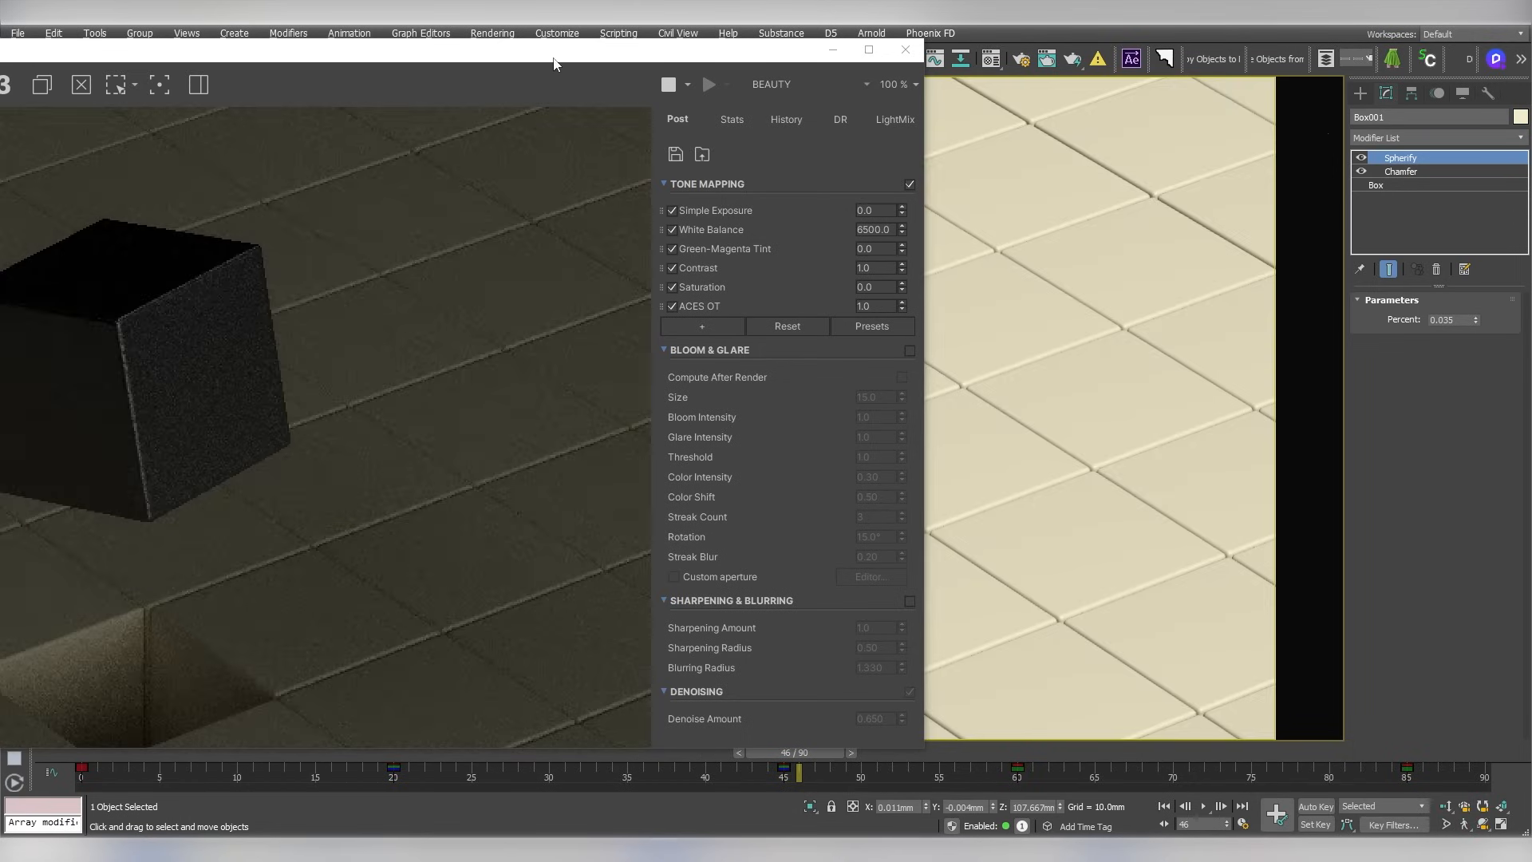
left_click_drag(517, 56, 1059, 73)
left_click_drag(1466, 756, 1157, 589)
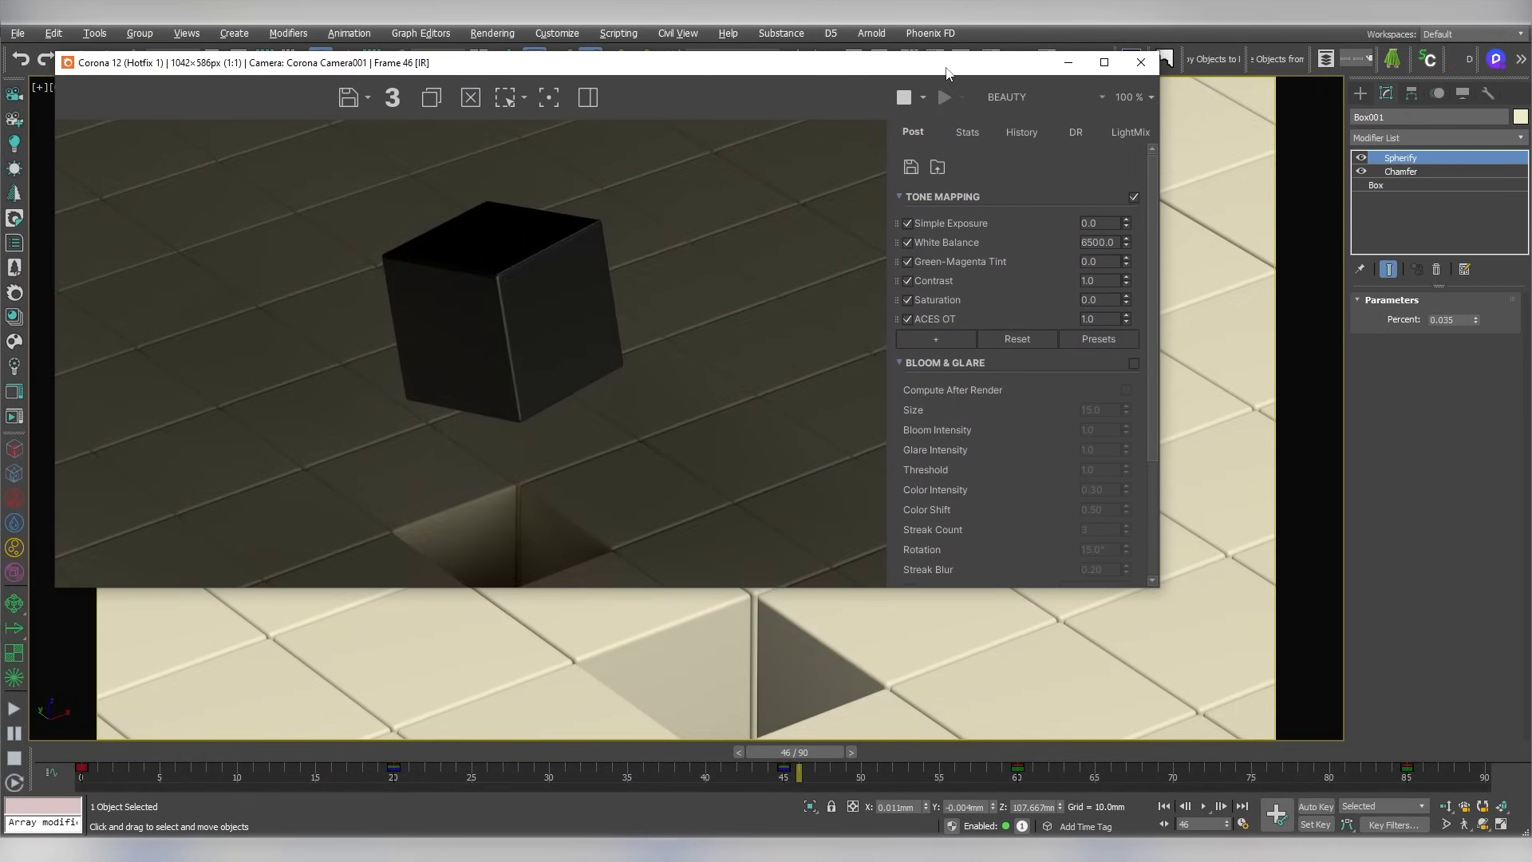
left_click_drag(946, 72, 943, 85)
Adjust the environment bitmap to a U offset of 0.29, a V offset of -0.05 and an environment rotation of 104.4 degrees
key("m")
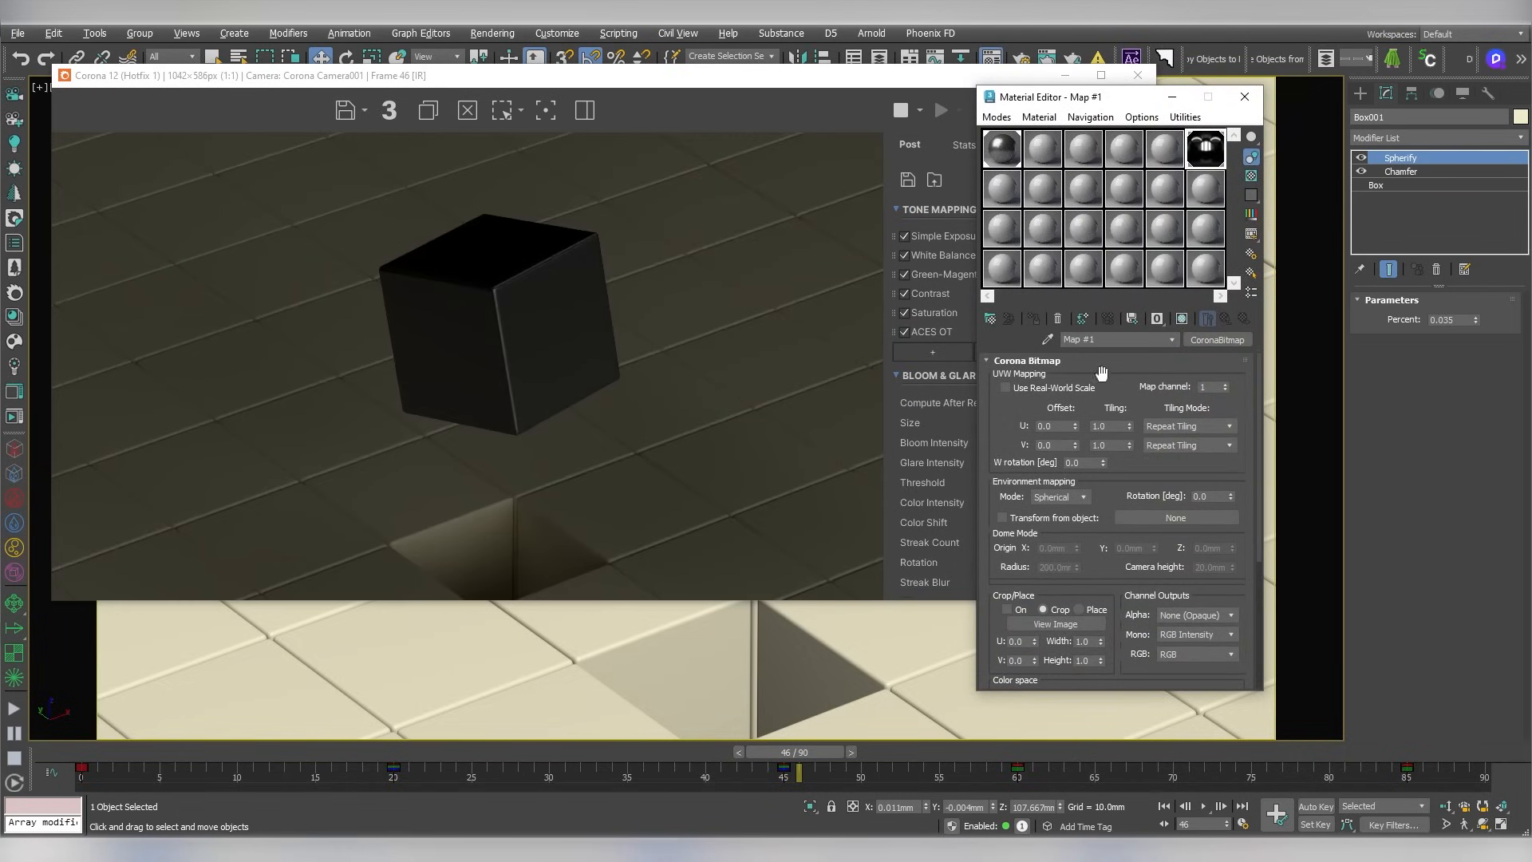
mouse_move(1077, 431)
left_mouse_down()
mouse_move(1075, 399)
mouse_move(1076, 452)
left_mouse_up()
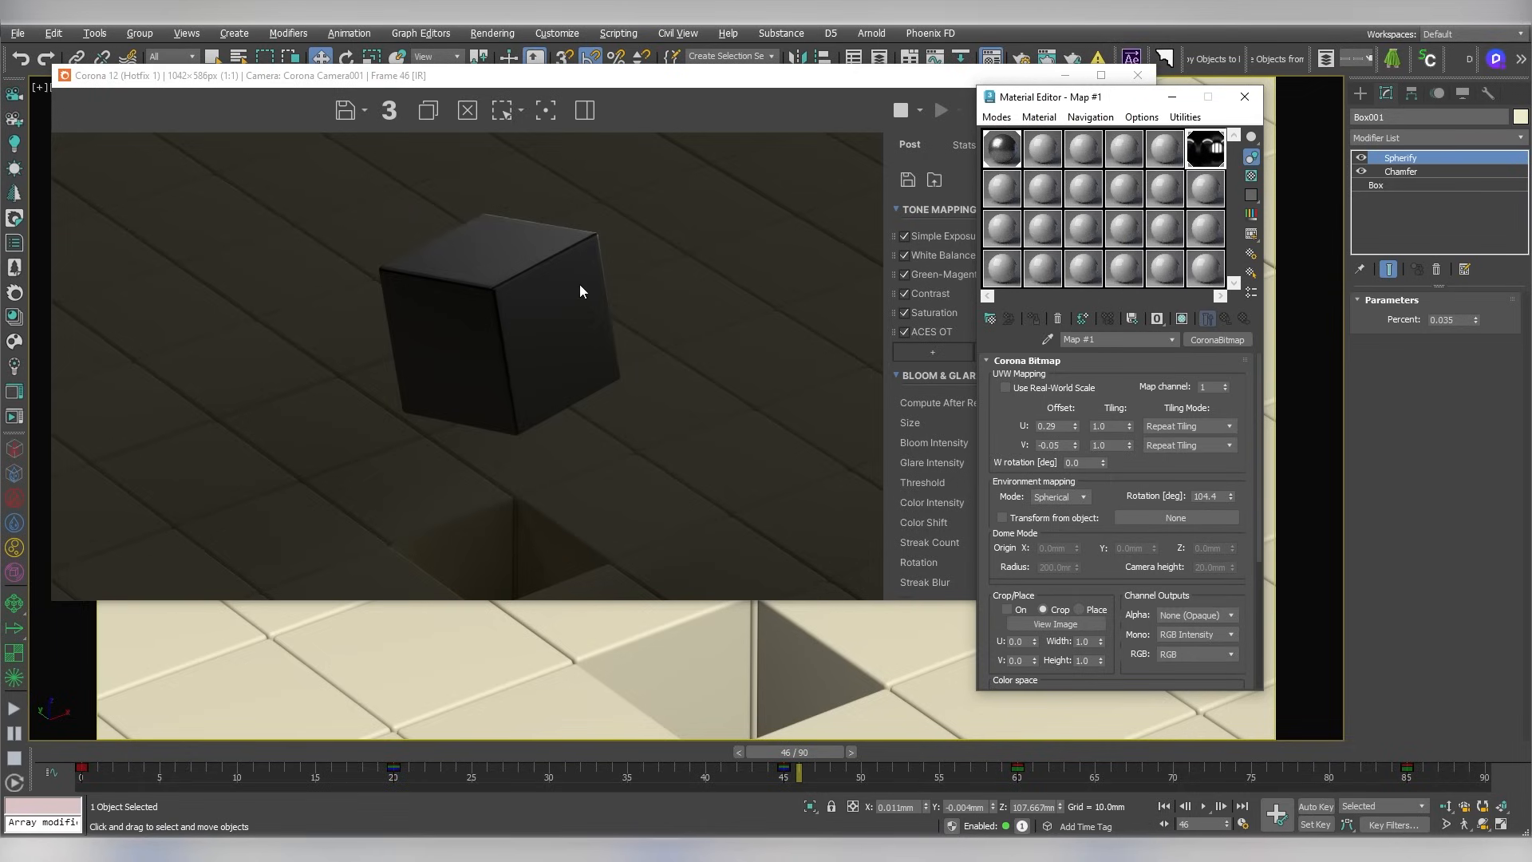
Raise the render's Simple Exposure to 0.768 and close the frame buffer
left_click_drag(727, 86, 797, 86)
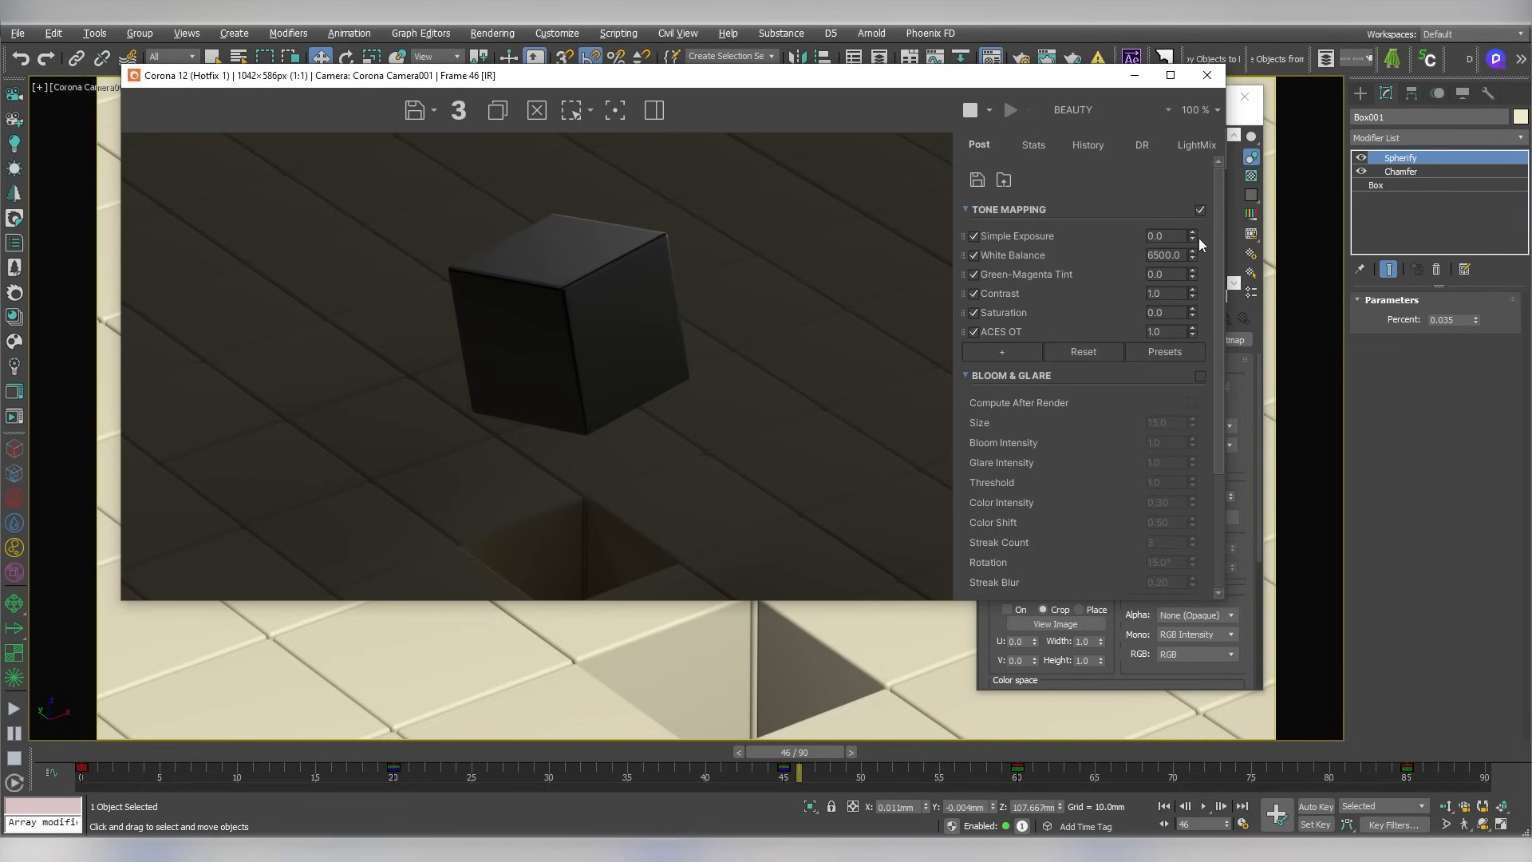
left_click_drag(1192, 237, 1193, 110)
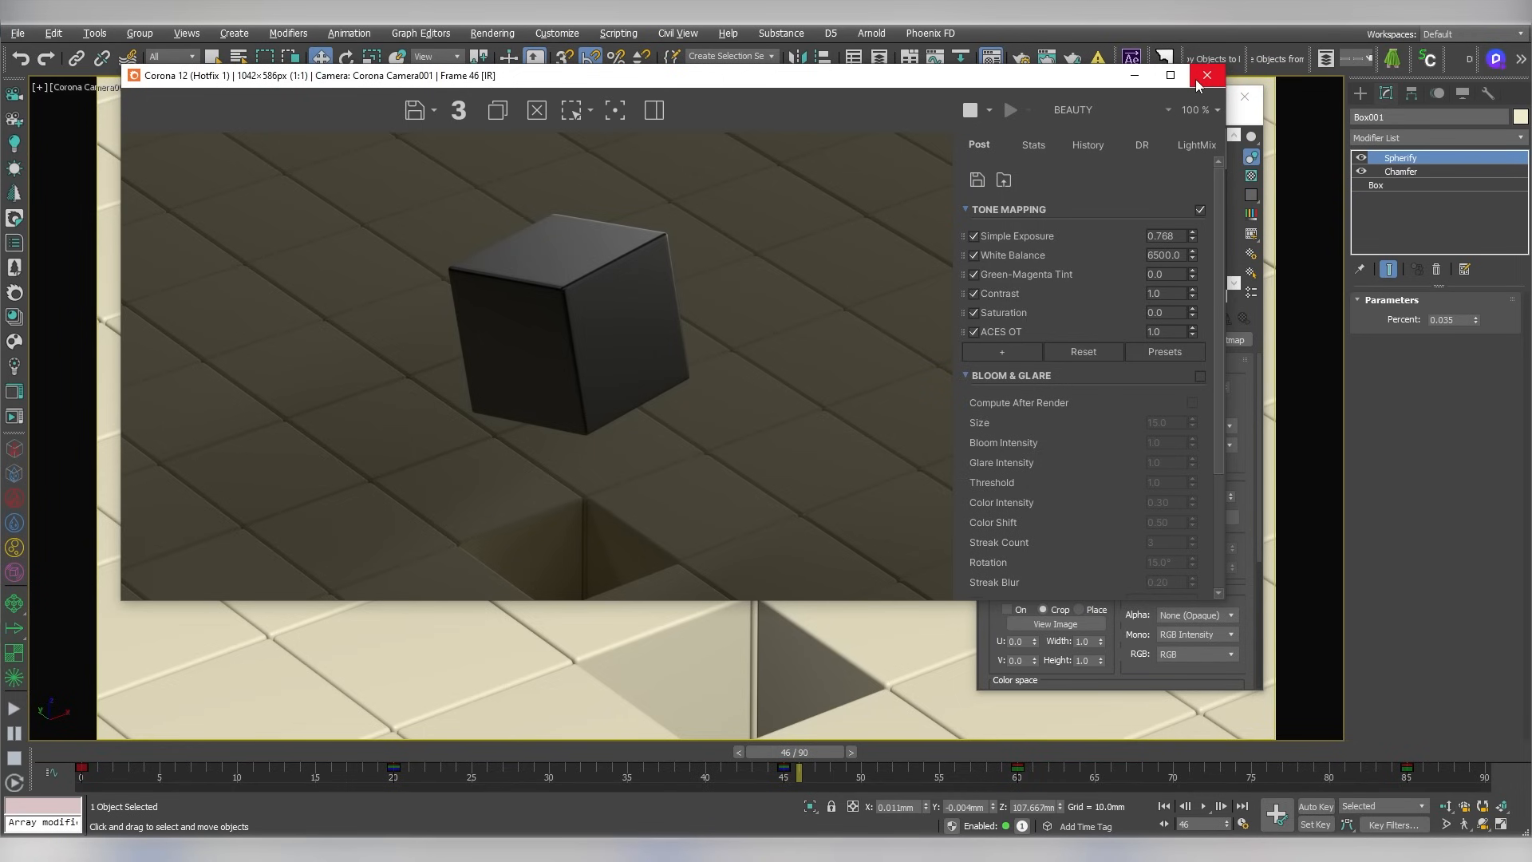
left_click(1196, 84)
Select all the floor boxes without the main box from a side view and group them under the default name
left_click(630, 549)
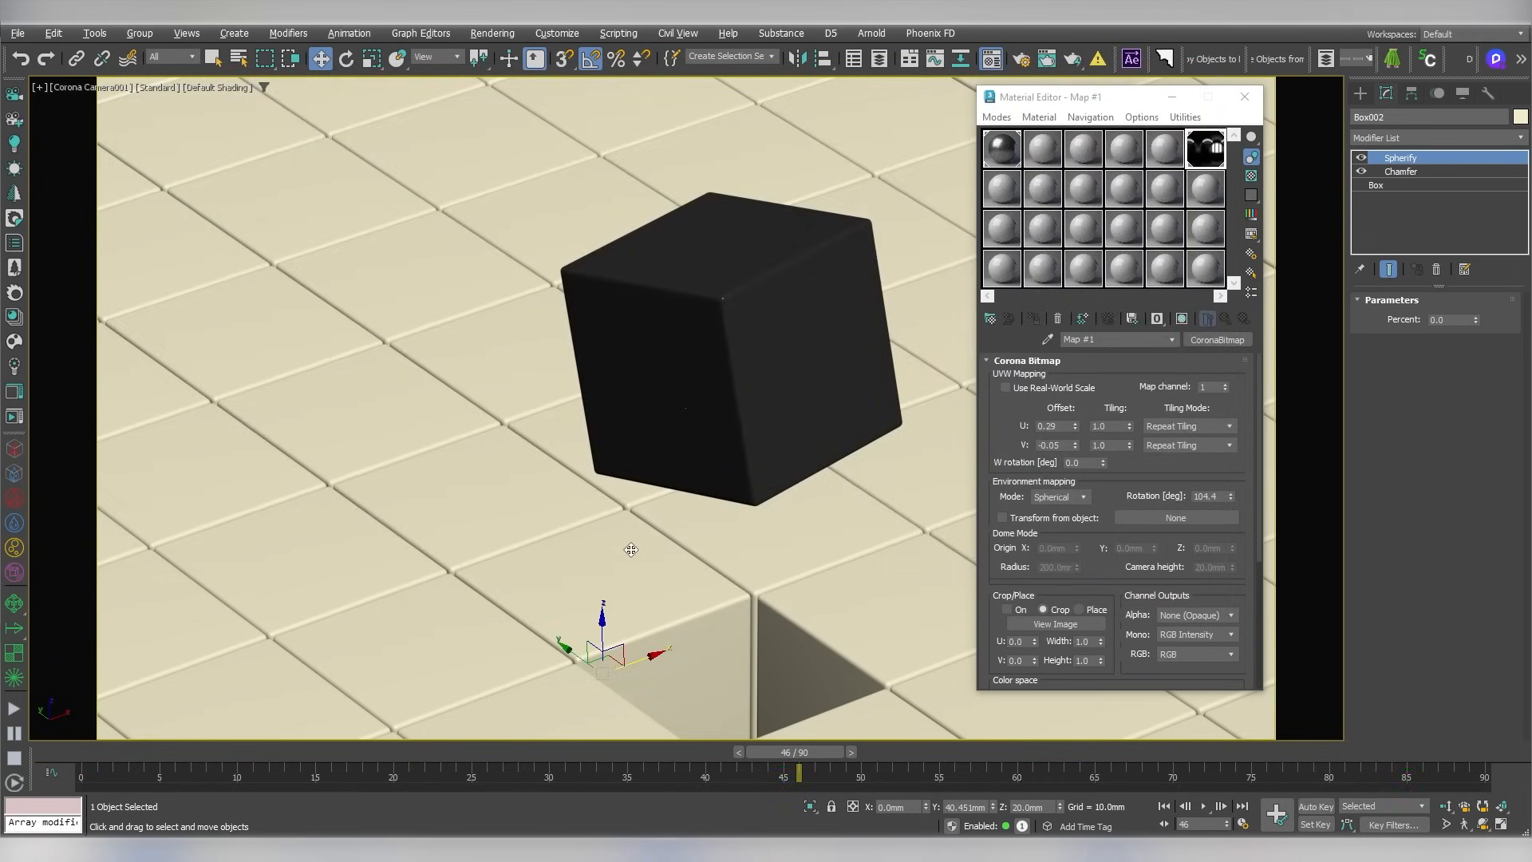
key("p")
scroll(629, 547, "down", 10)
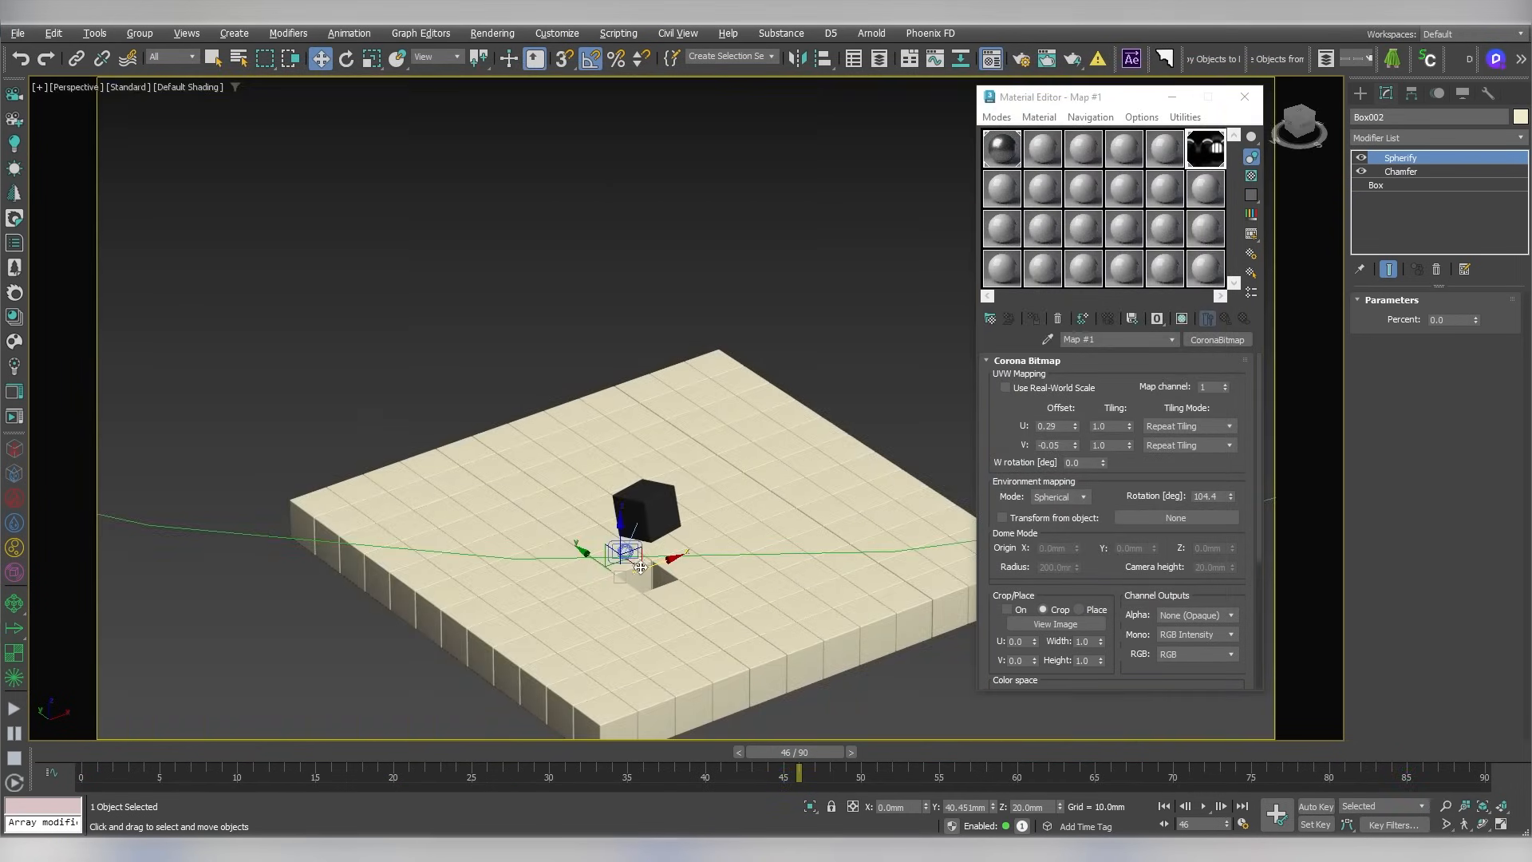
middle_click_drag(613, 534, 801, 615, "alt")
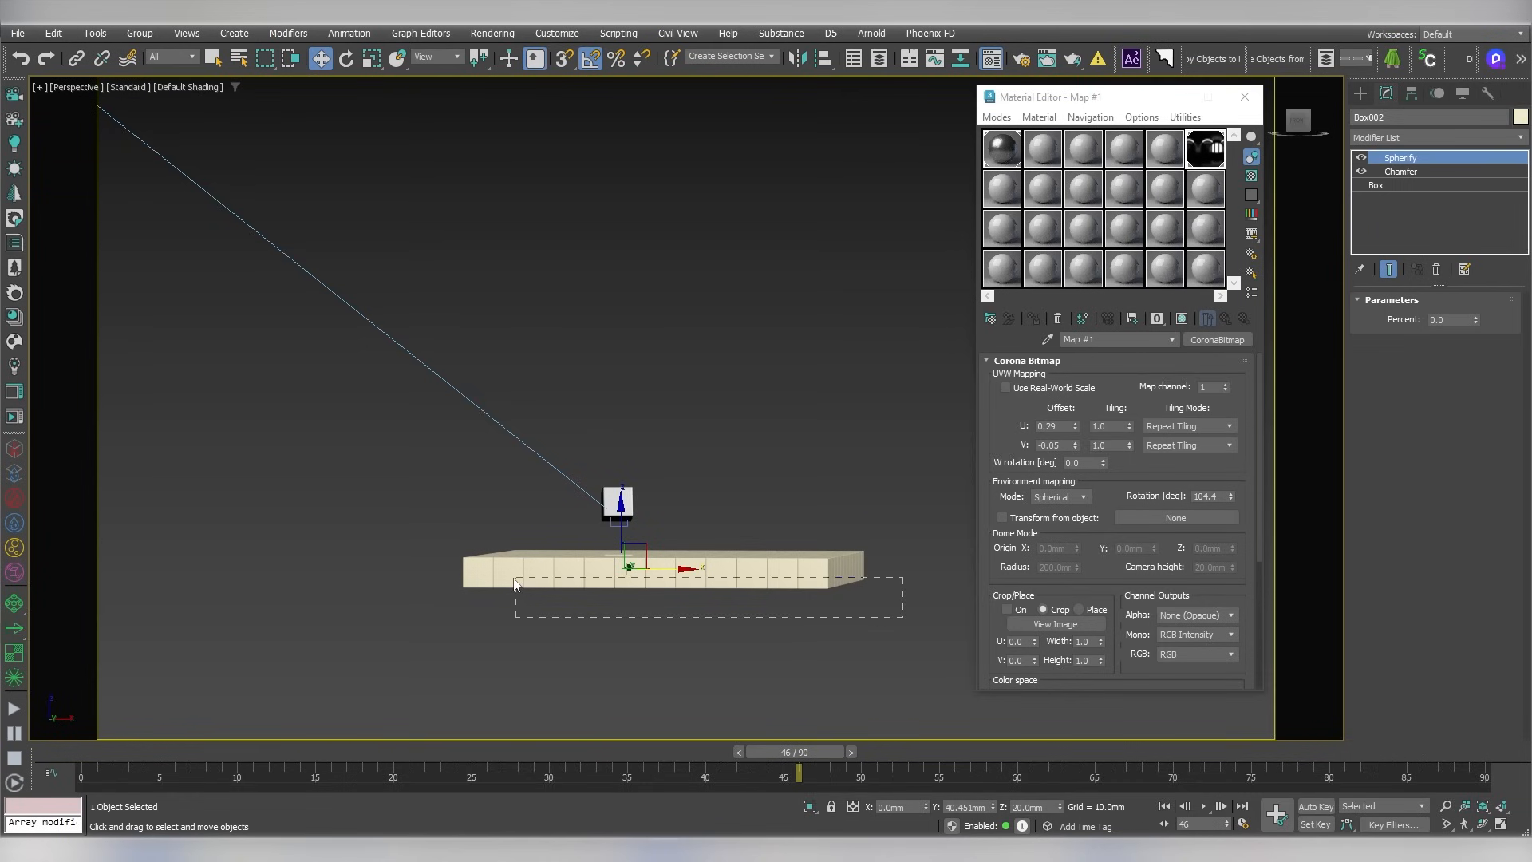
left_click_drag(514, 580, 514, 580)
left_click(139, 33)
left_click(145, 49)
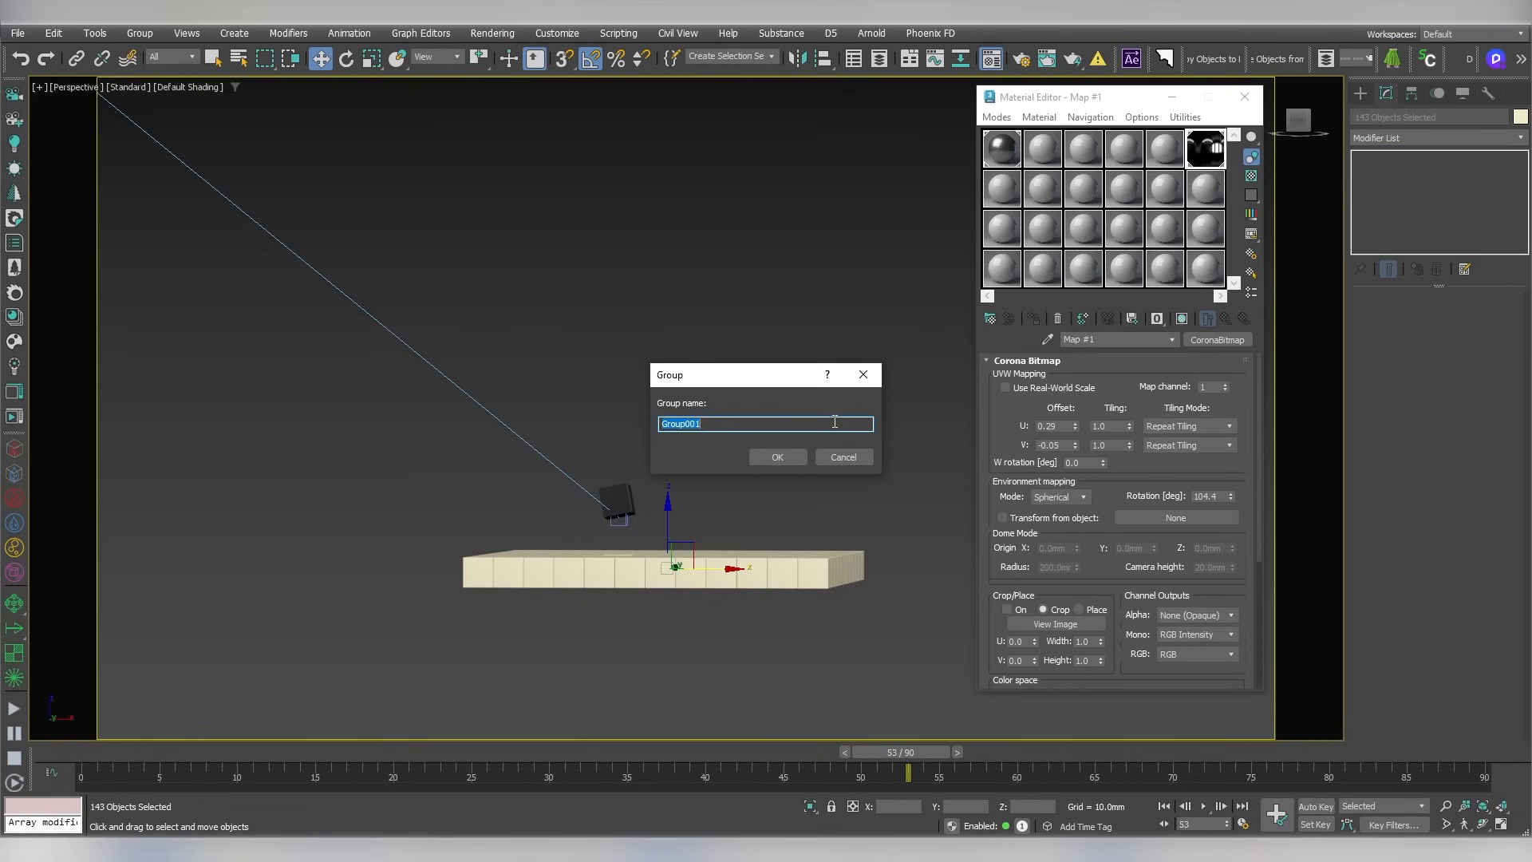
left_click(787, 457)
Make the second sample slot a CoronaLegacyMtl with a dark grey diffuse color of RGB 43 and assign it to the floor group
middle_click_drag(739, 501, 781, 586, "alt")
left_click(1042, 149)
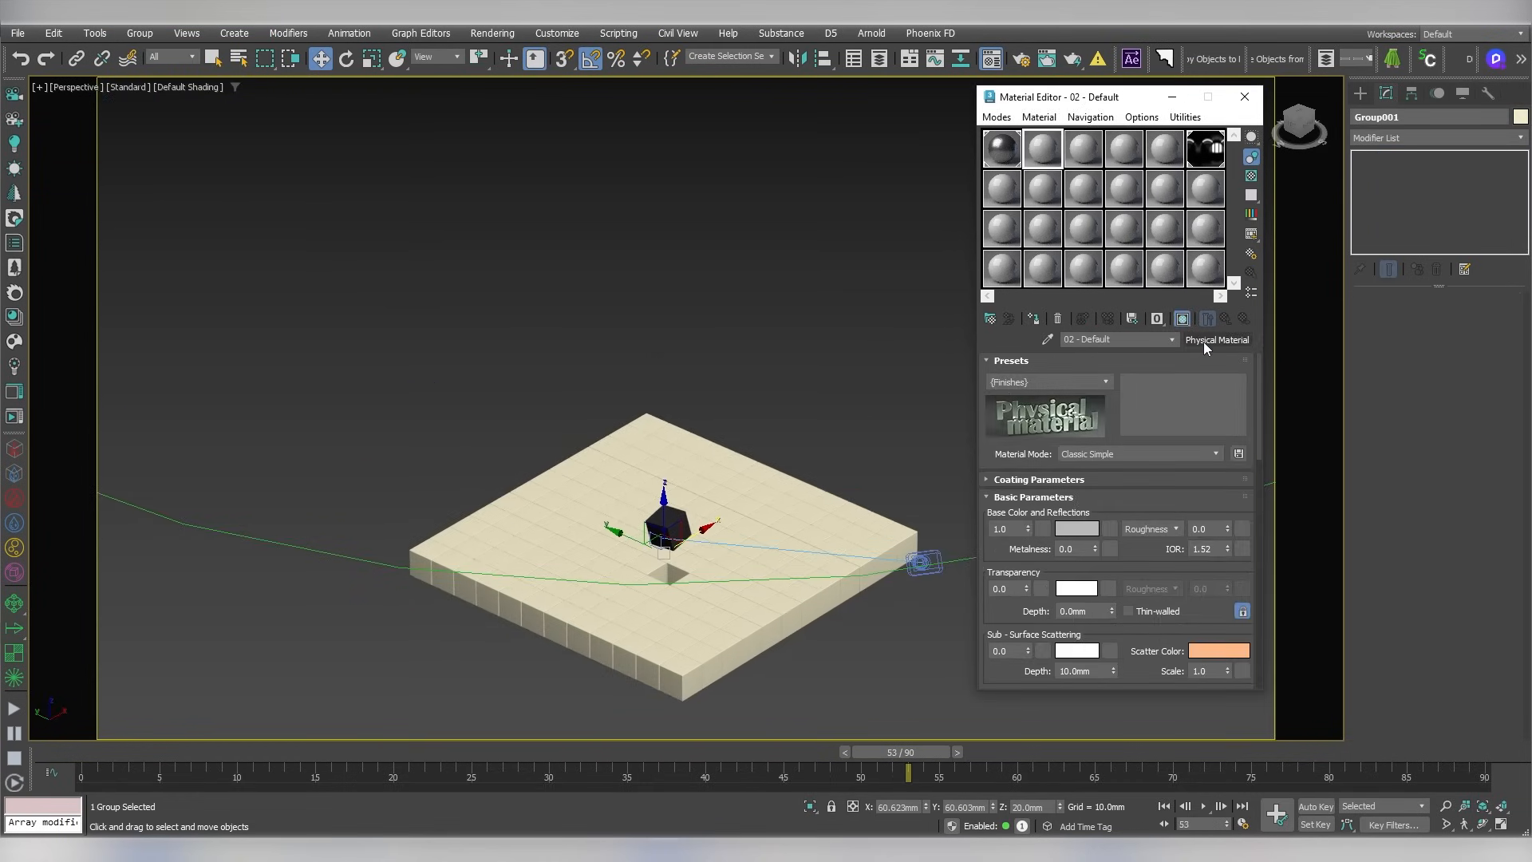
left_click(1203, 341)
double_click(759, 319)
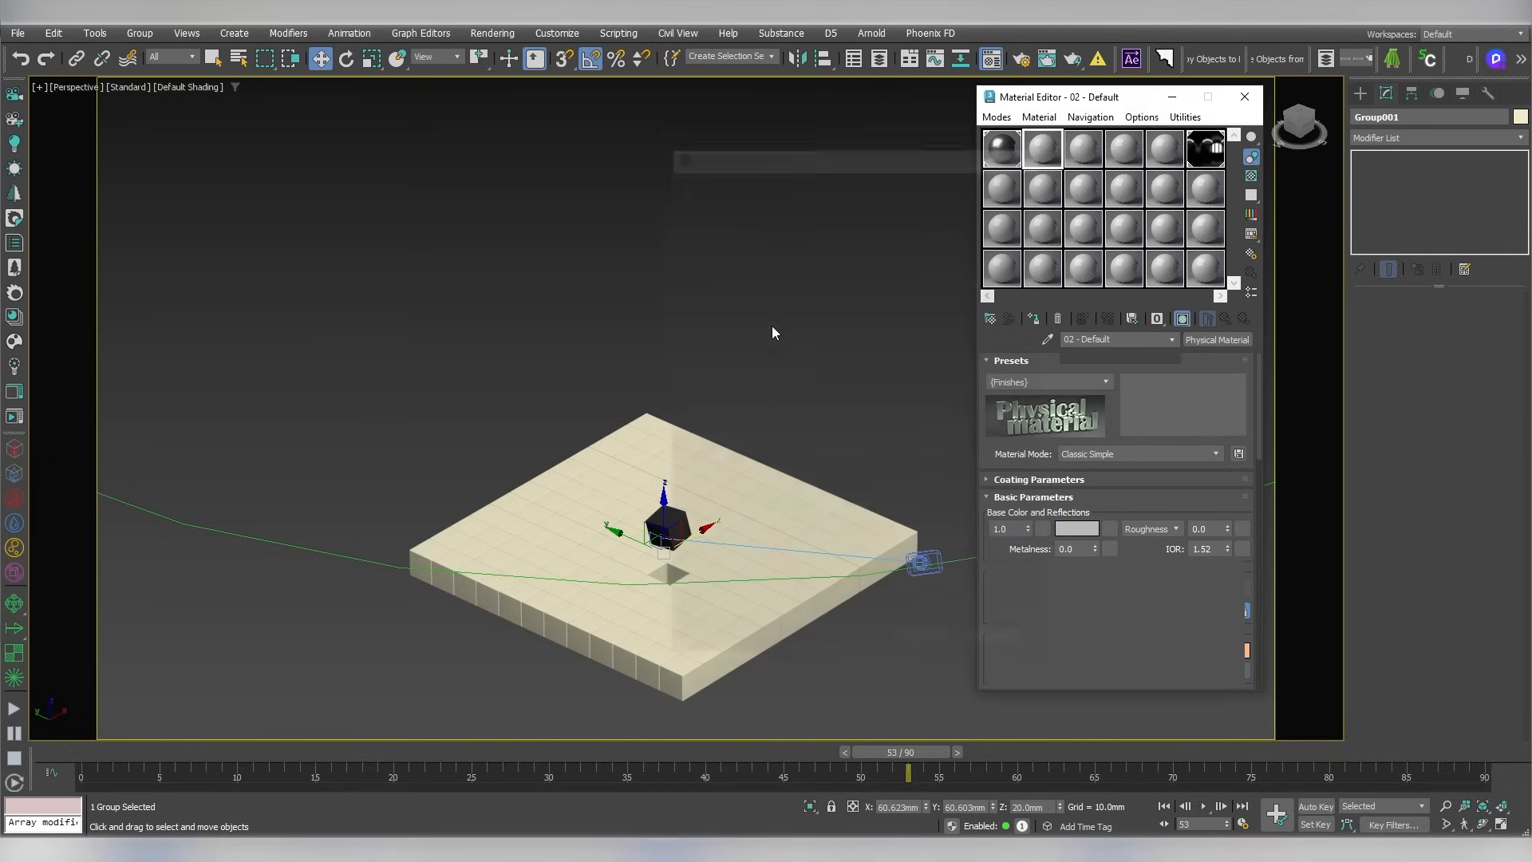
left_click(1184, 387)
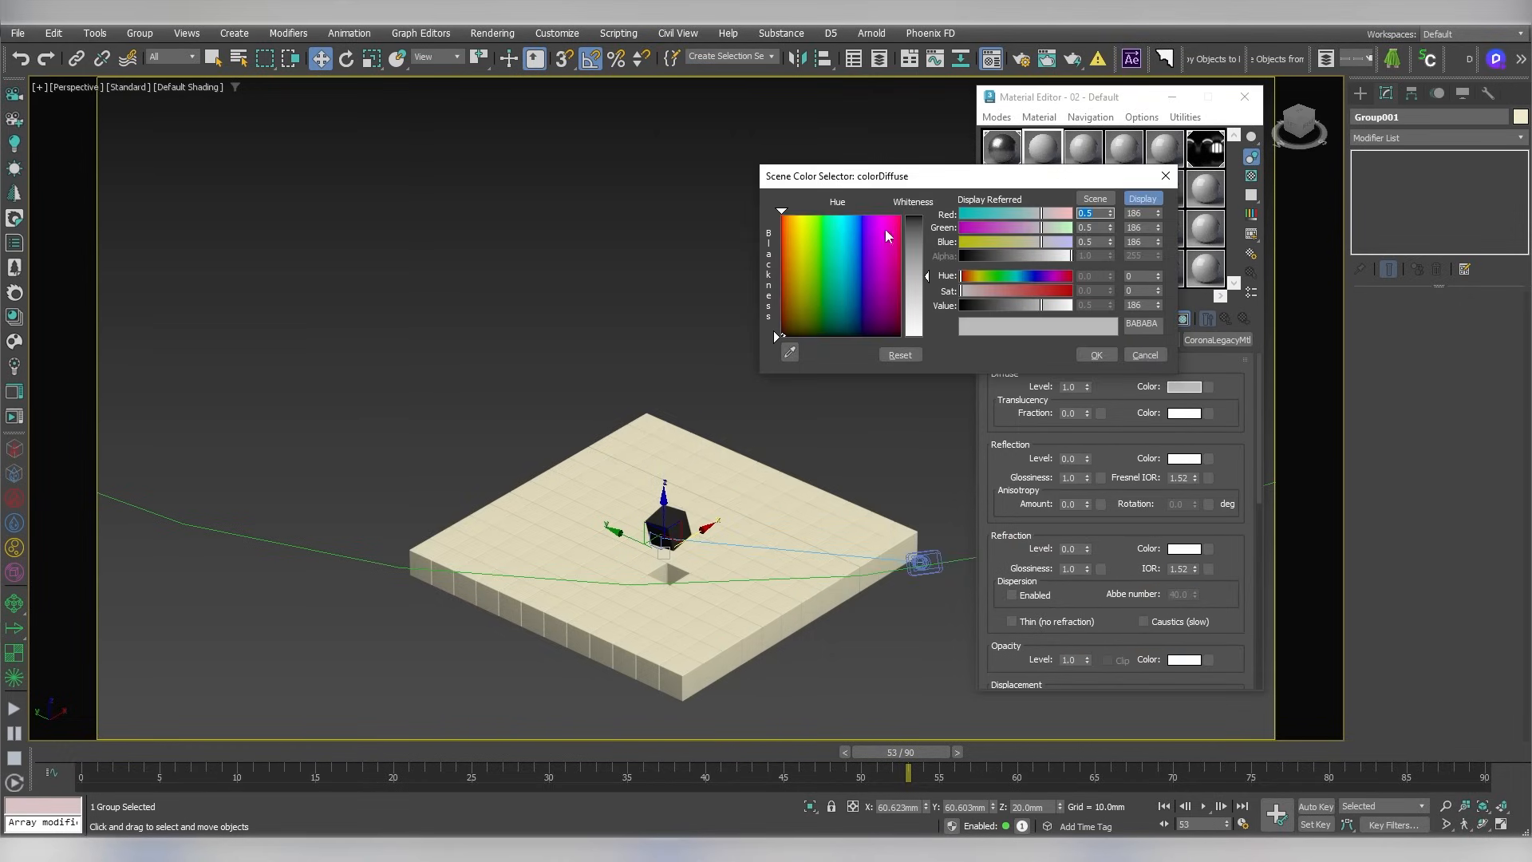
left_click_drag(914, 226, 913, 218)
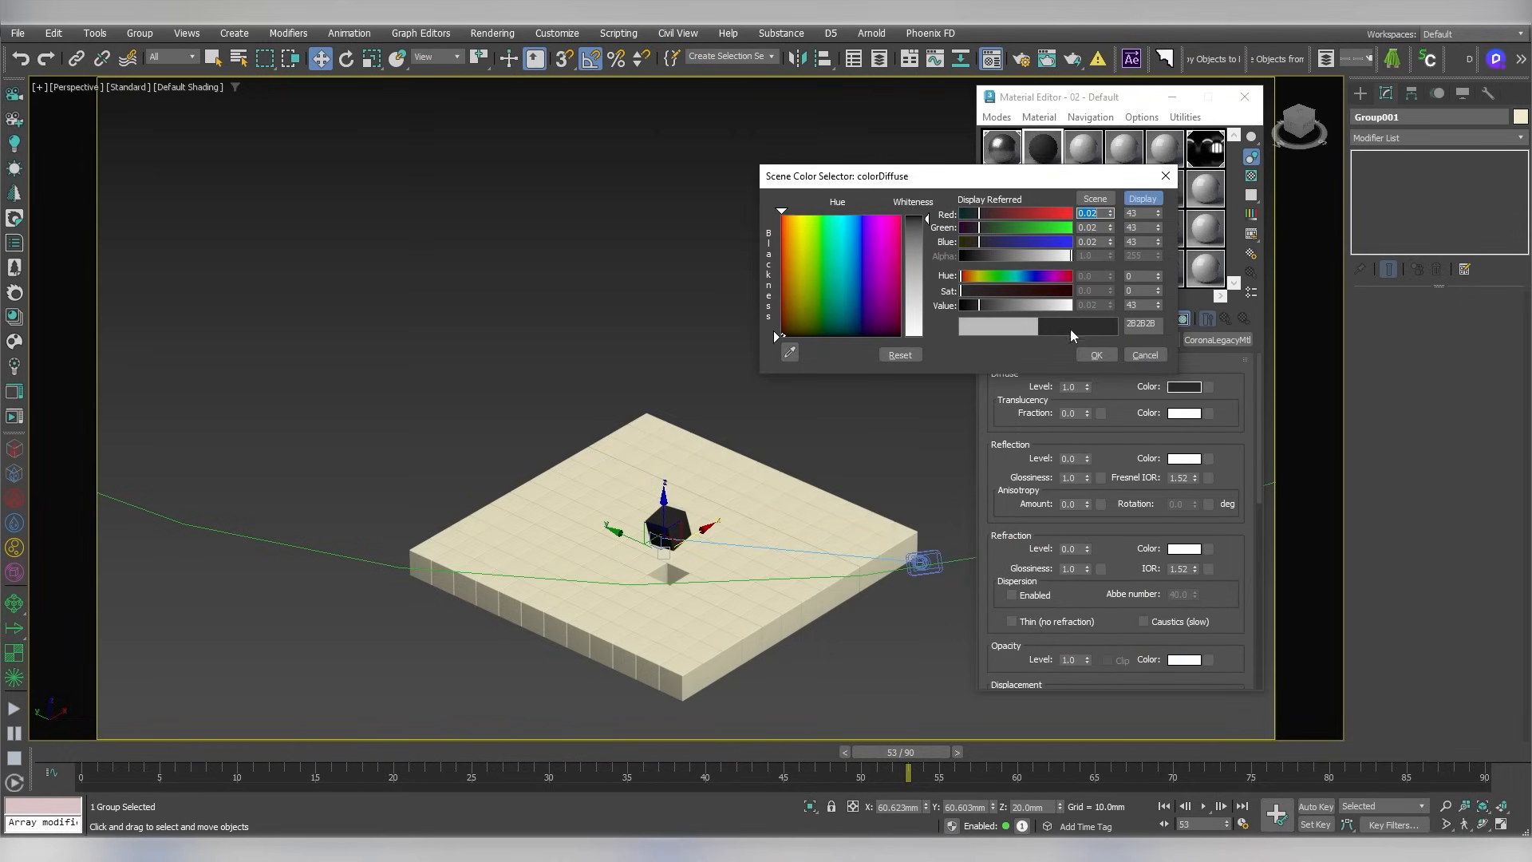
left_click(1095, 354)
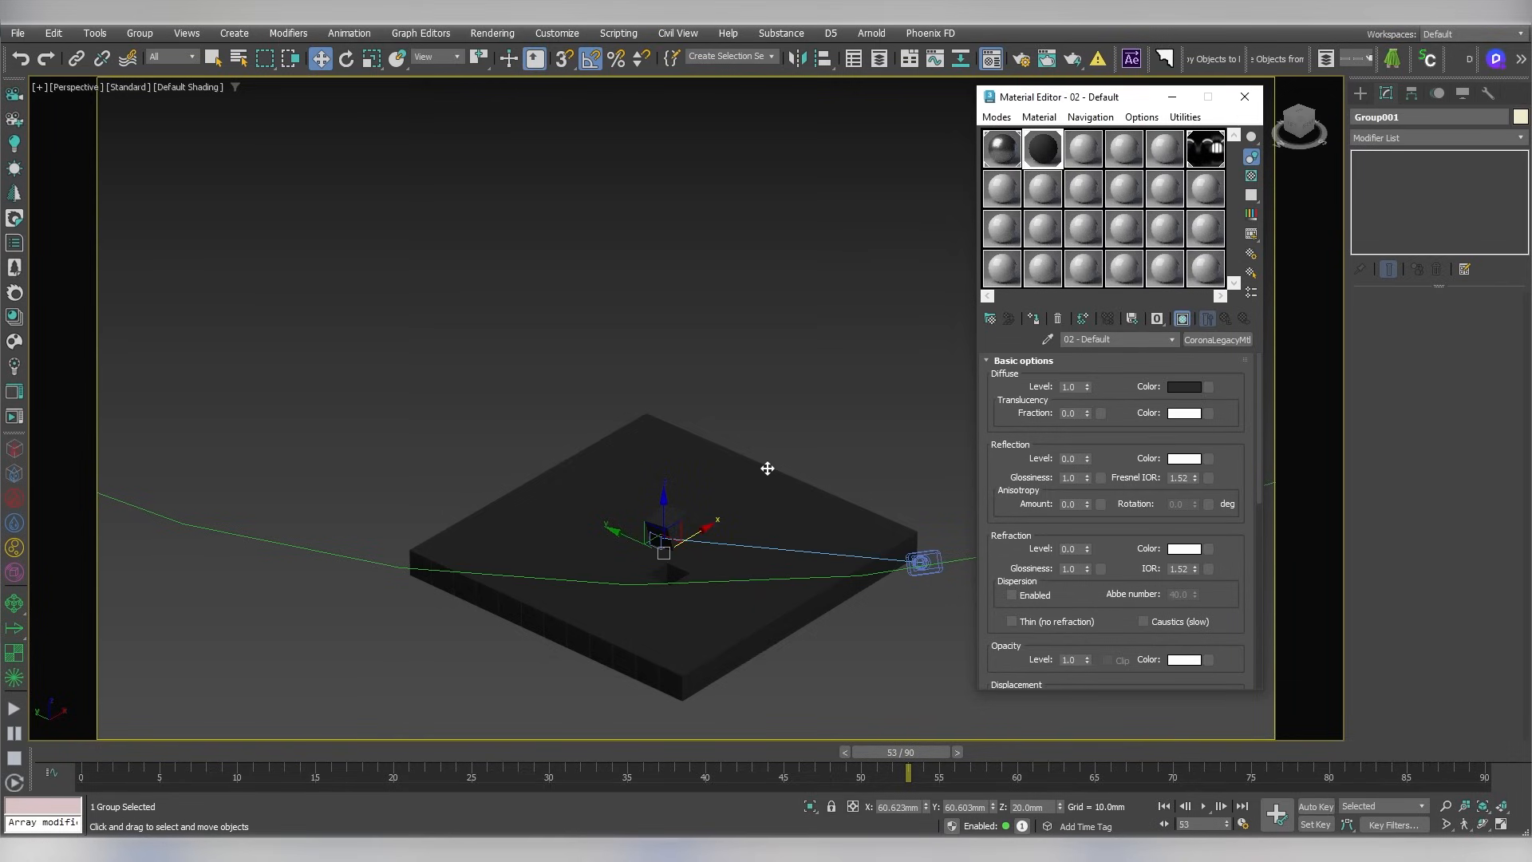
Set the floor material's reflection level to 1.0 and glossiness to 0.7, and compare its enlarged preview with the Main Box Material's
key("c")
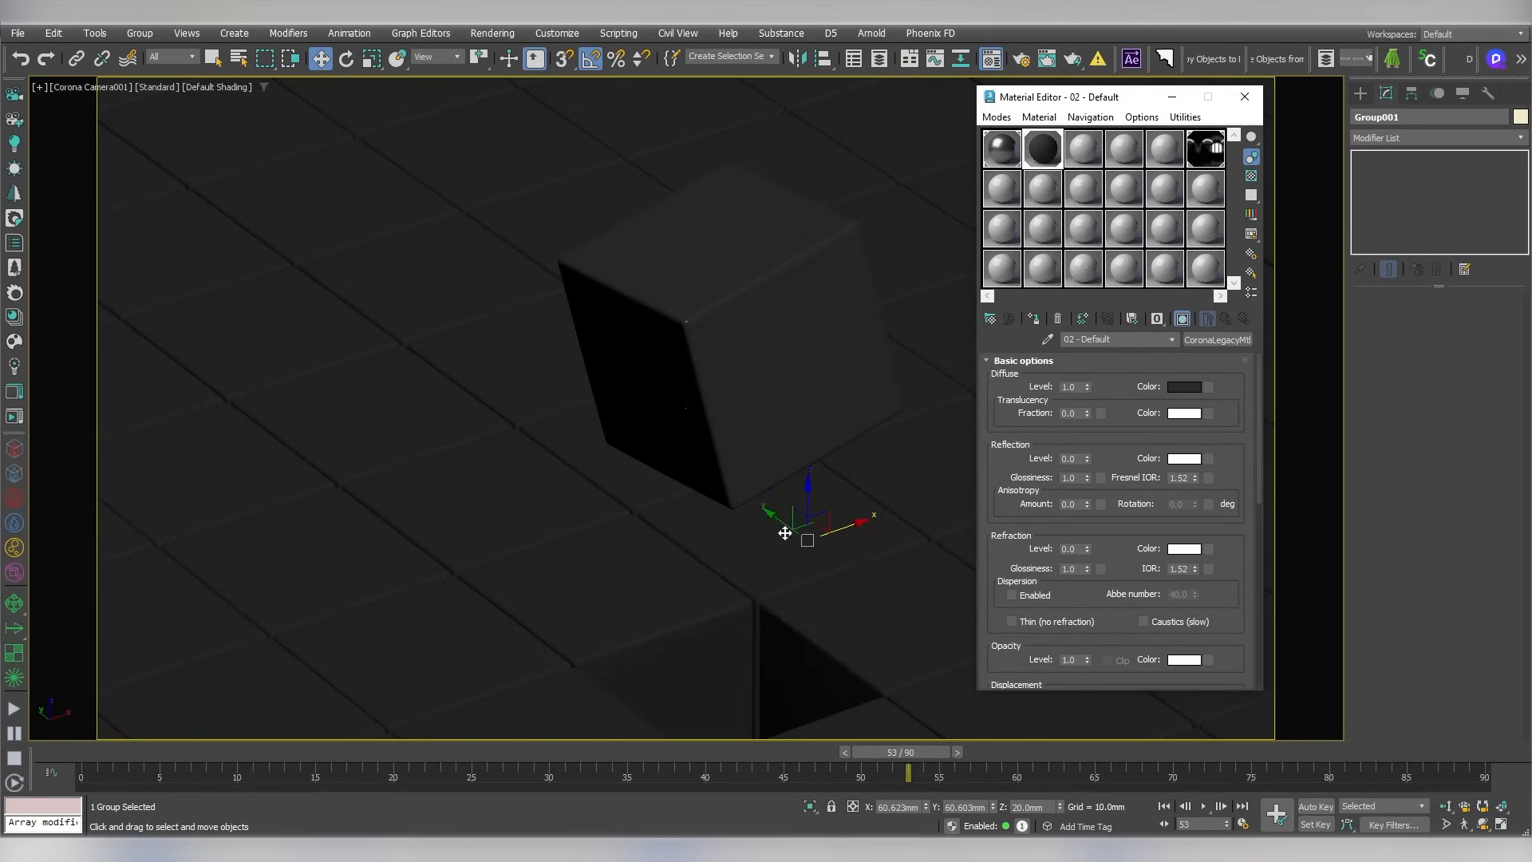
left_click_drag(1088, 458, 1087, 216)
left_click(1008, 162)
double_click(1007, 162)
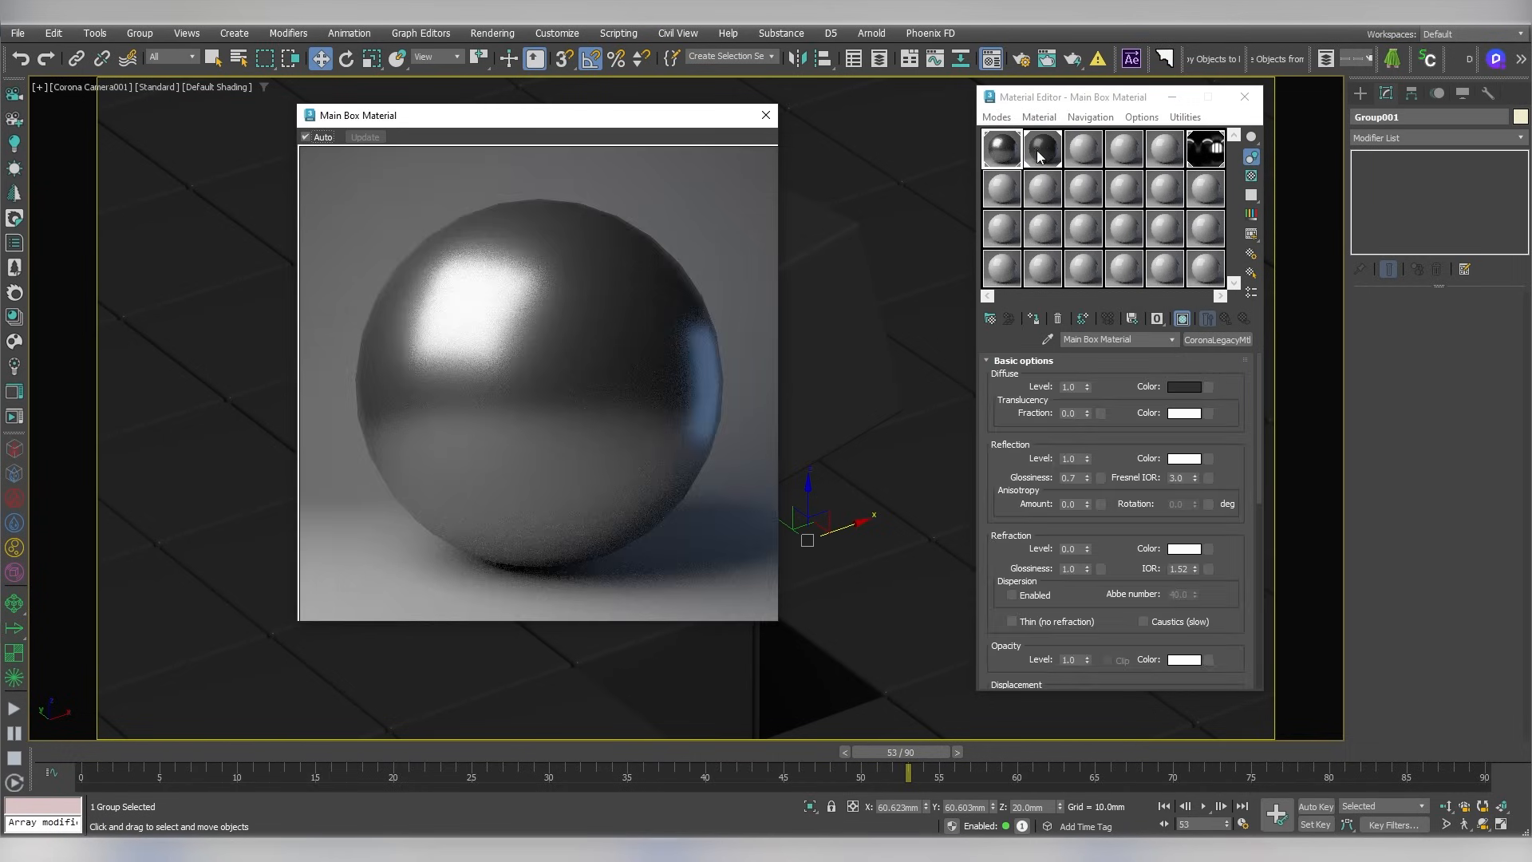
double_click(1037, 156)
left_click_drag(262, 226, 627, 586)
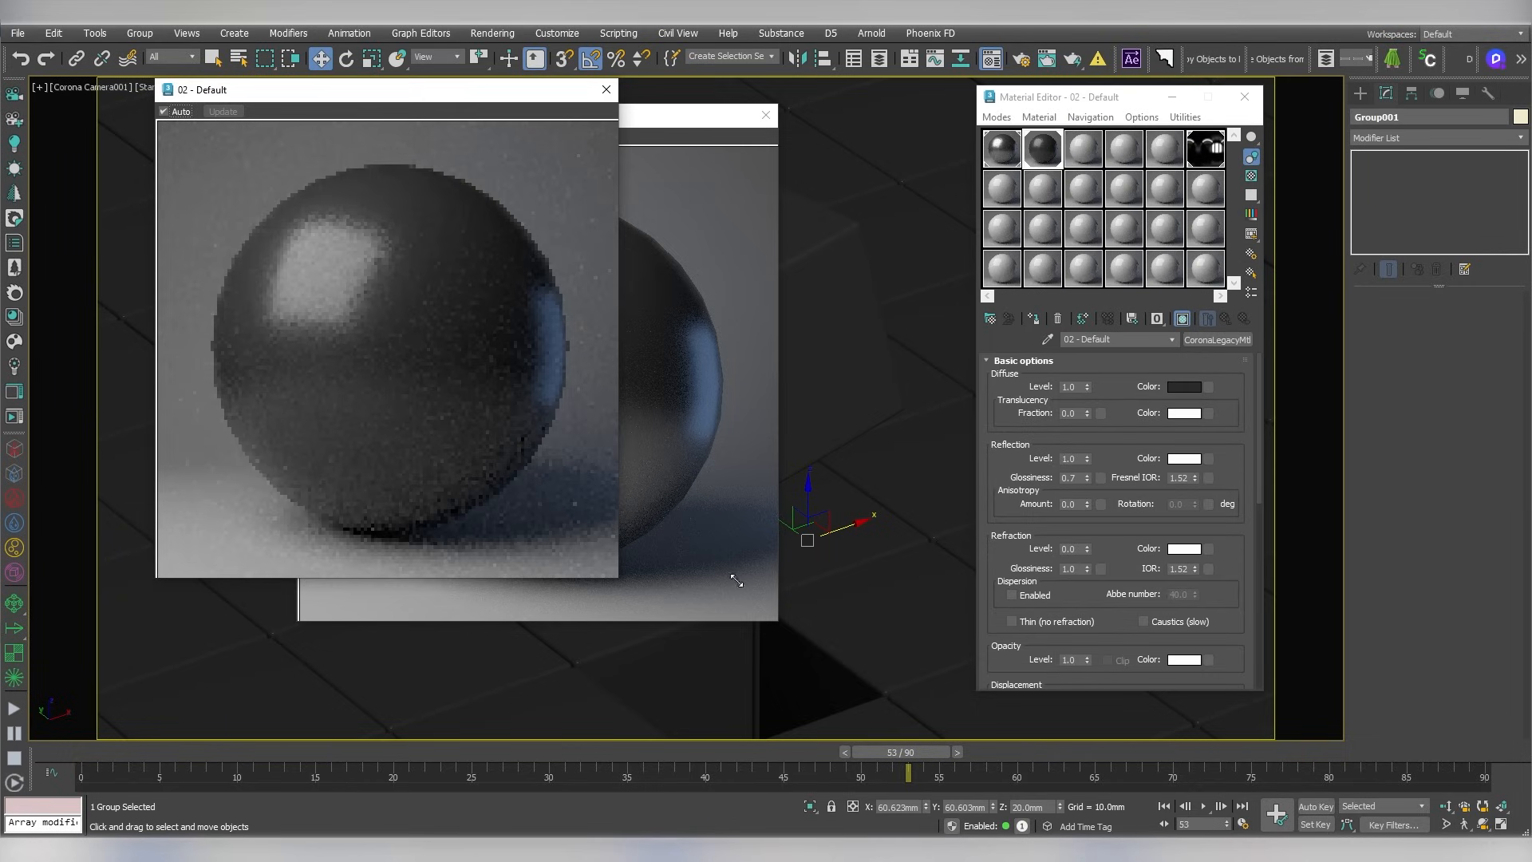
left_click_drag(412, 92, 1046, 129)
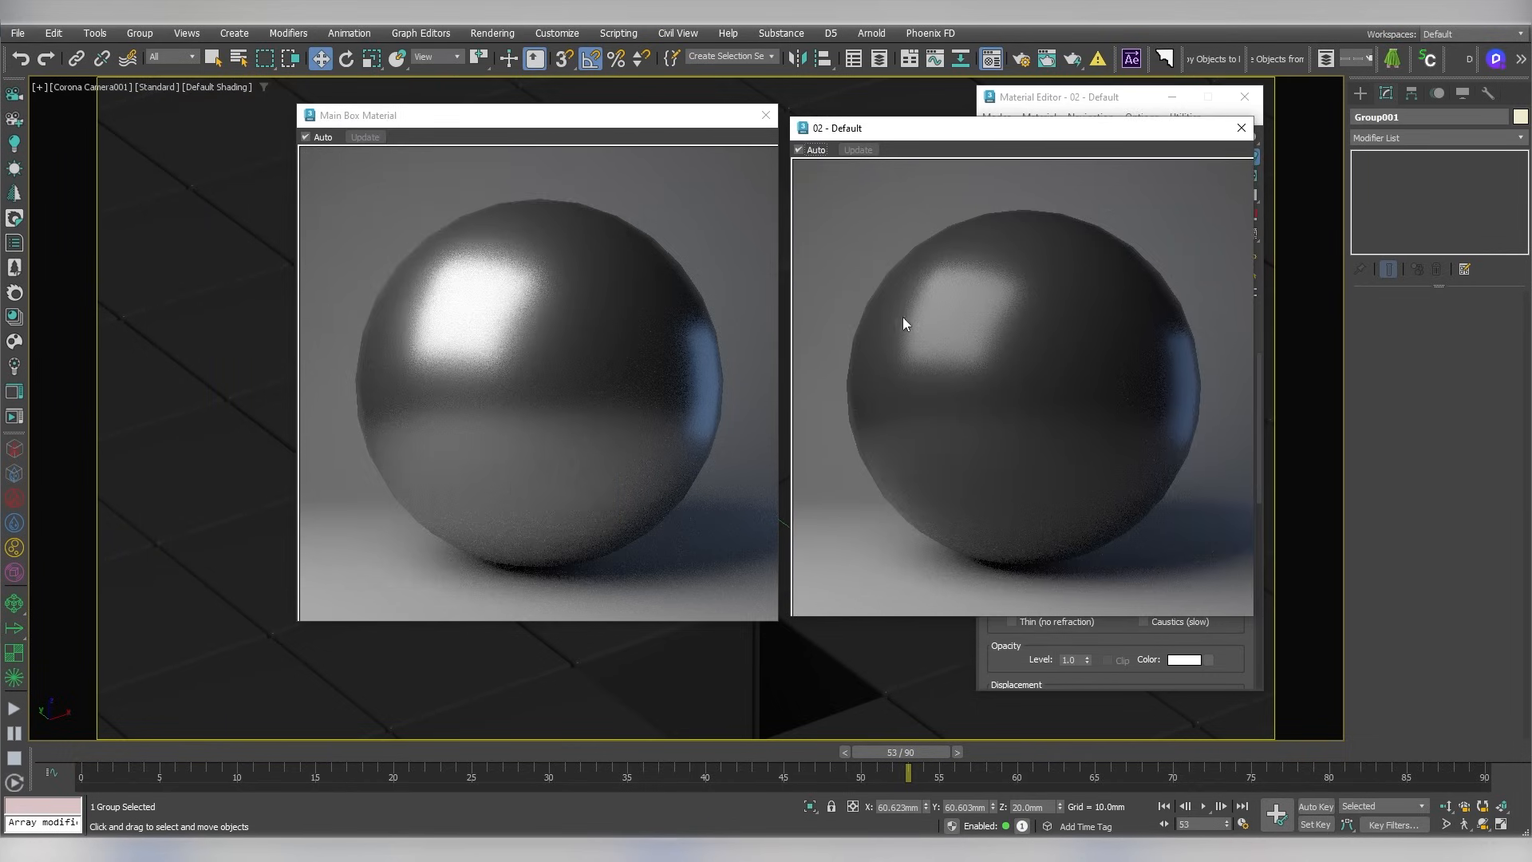
left_click(1241, 129)
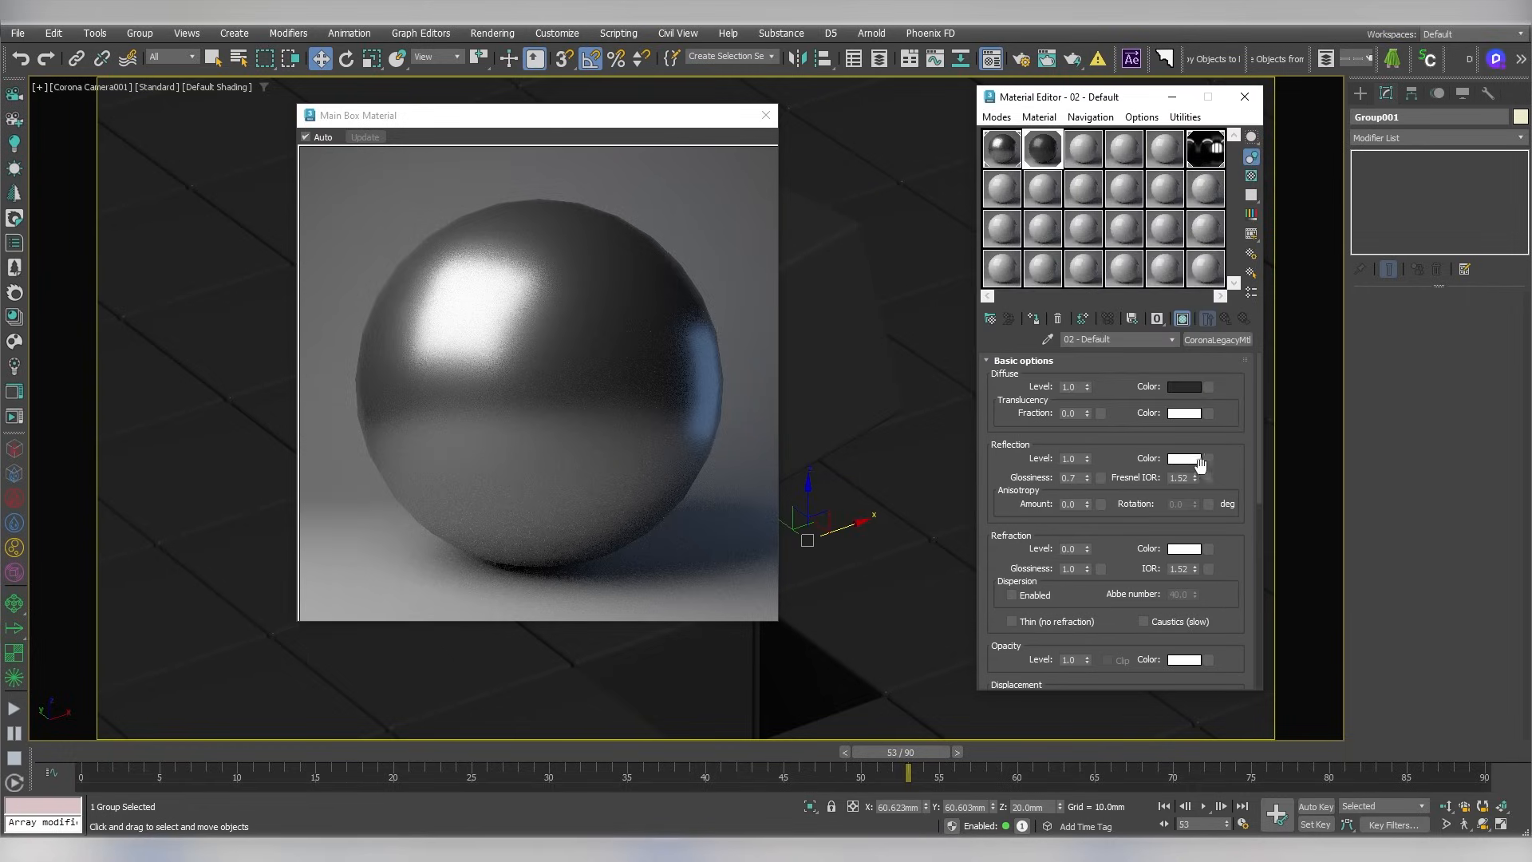
left_click(766, 115)
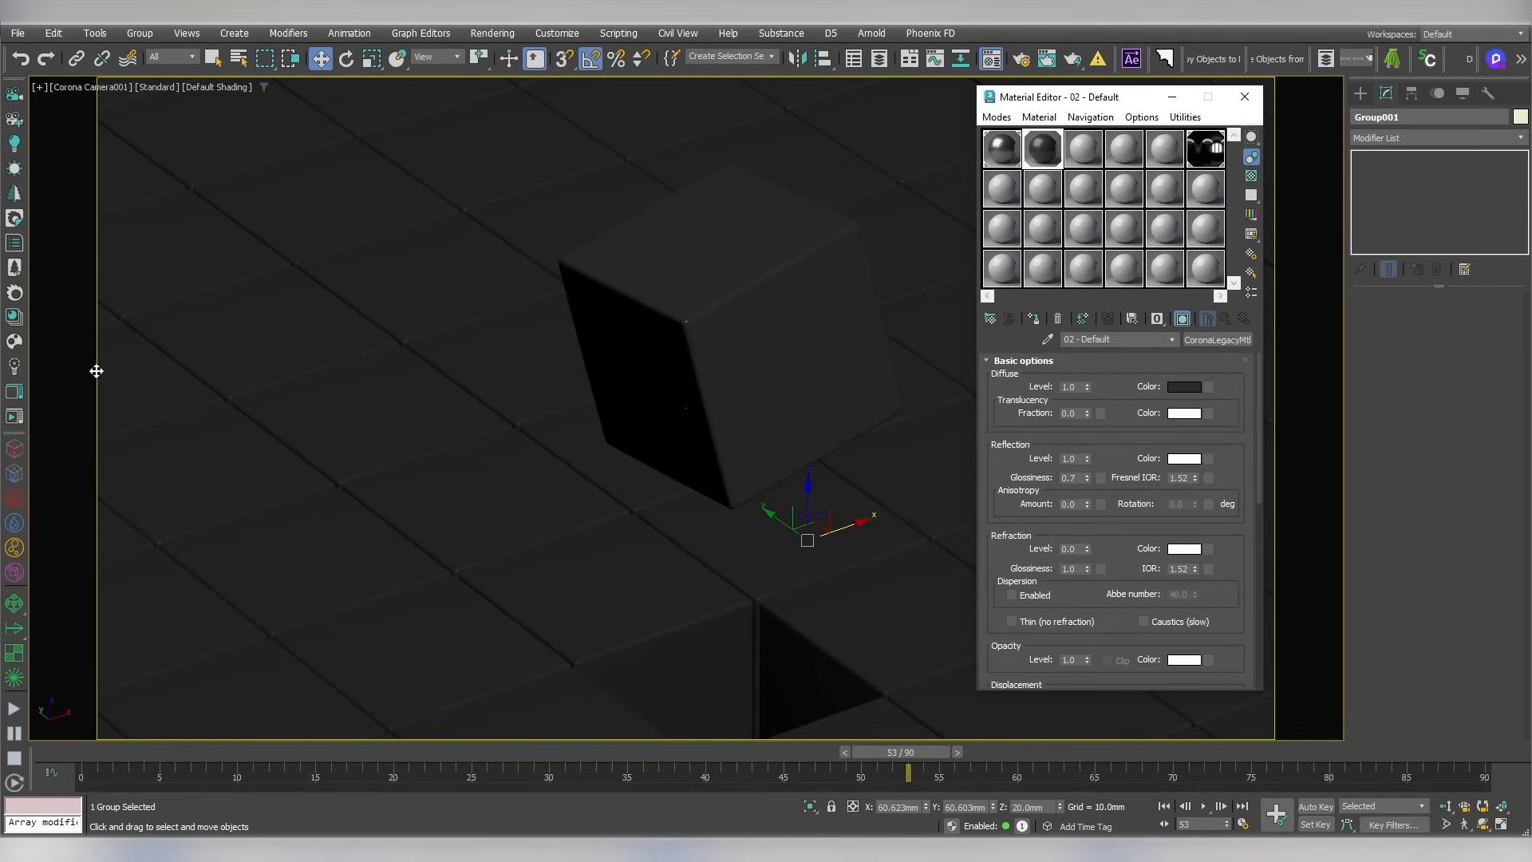
Start an interactive render of the camera view and bring the material settings in front of it
left_click(22, 423)
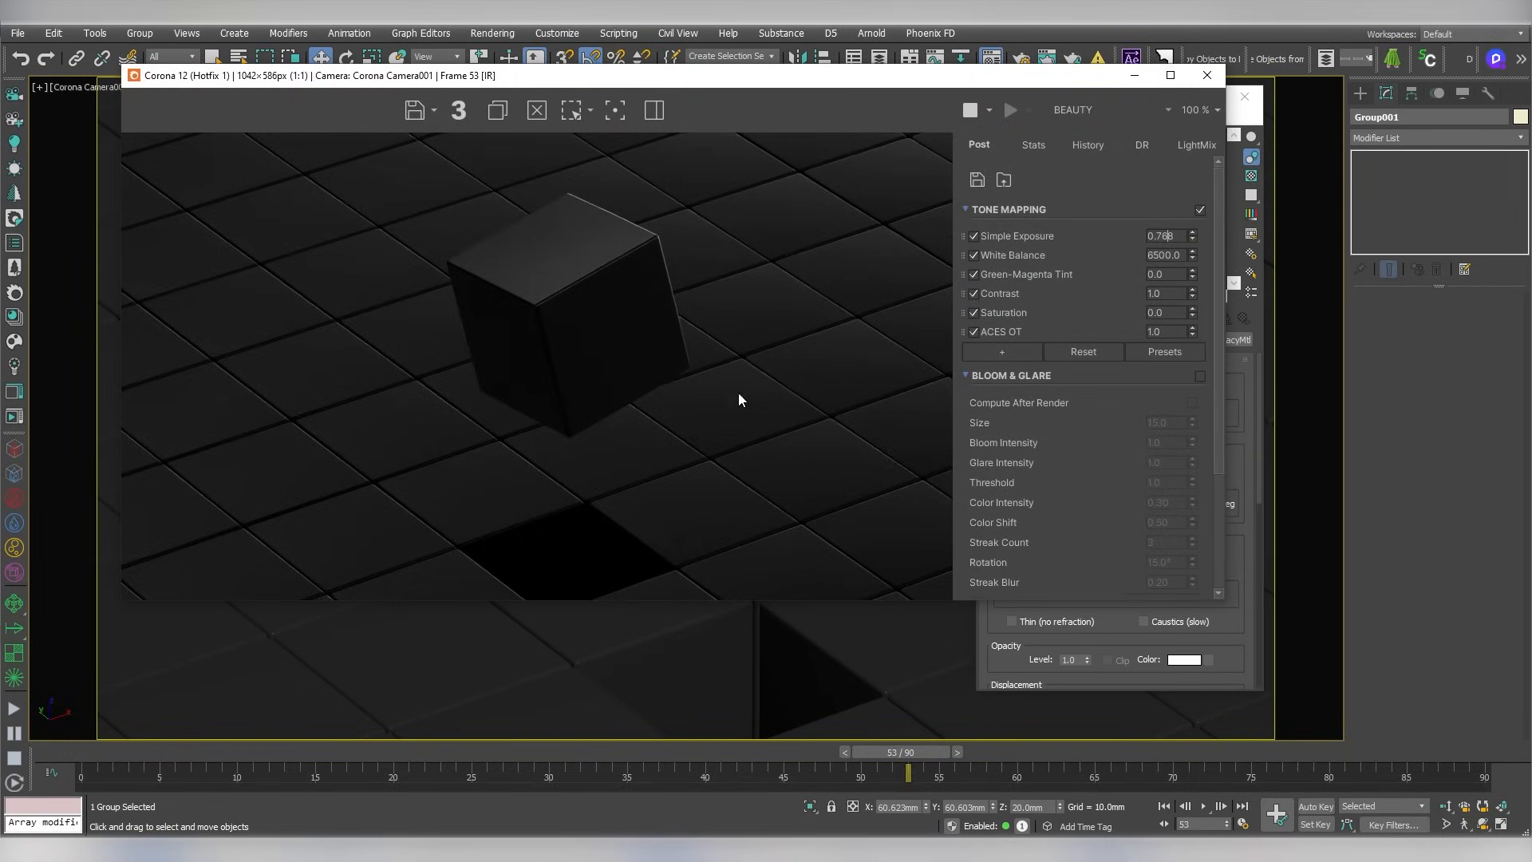
left_click(1110, 630)
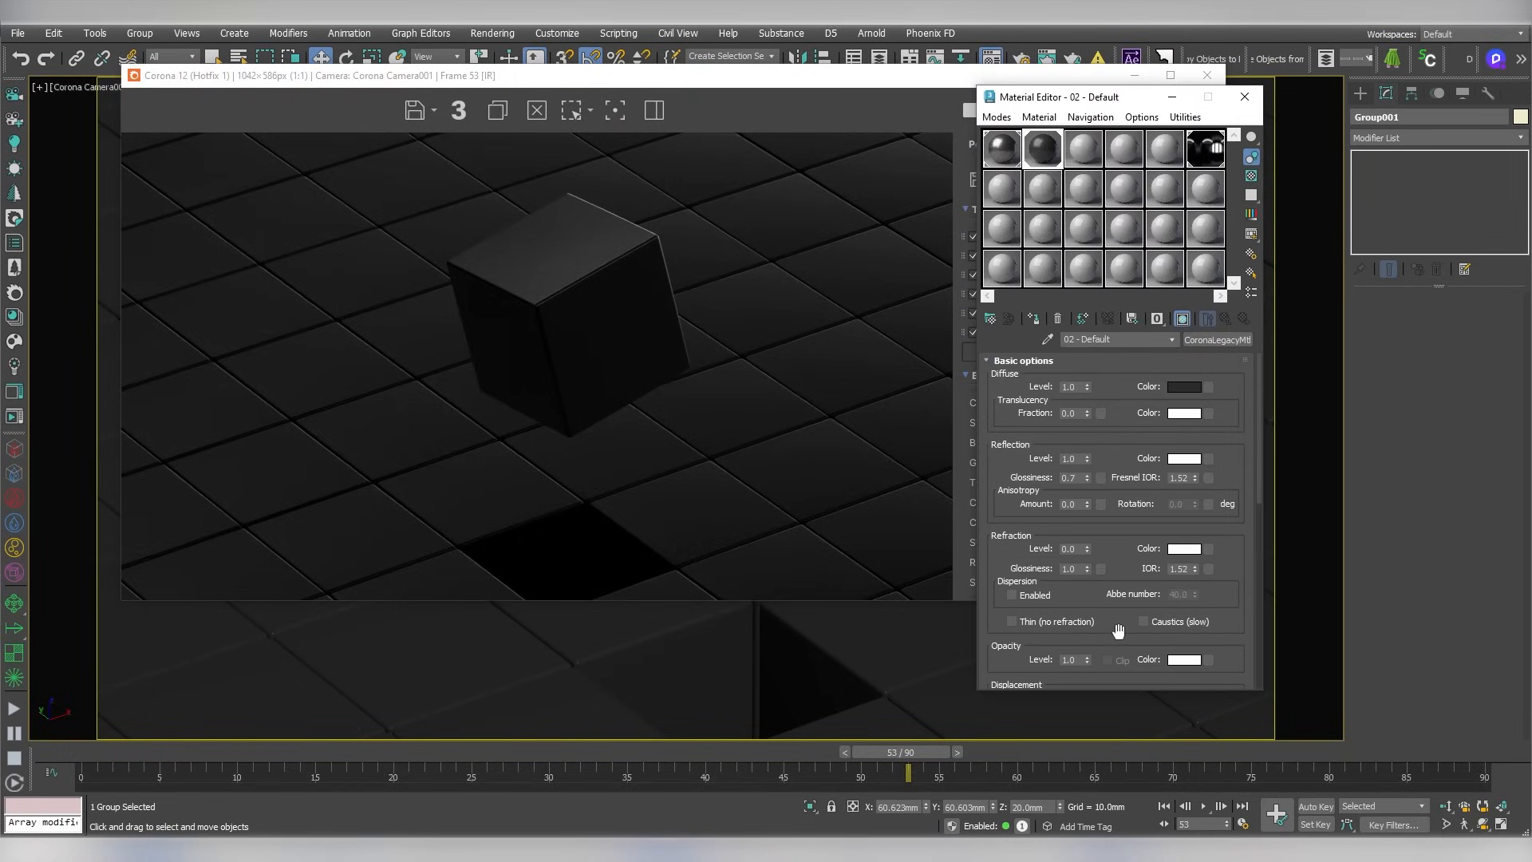
Try darkening the floor material's reflection color to grey B2B2B2
left_click(1181, 462)
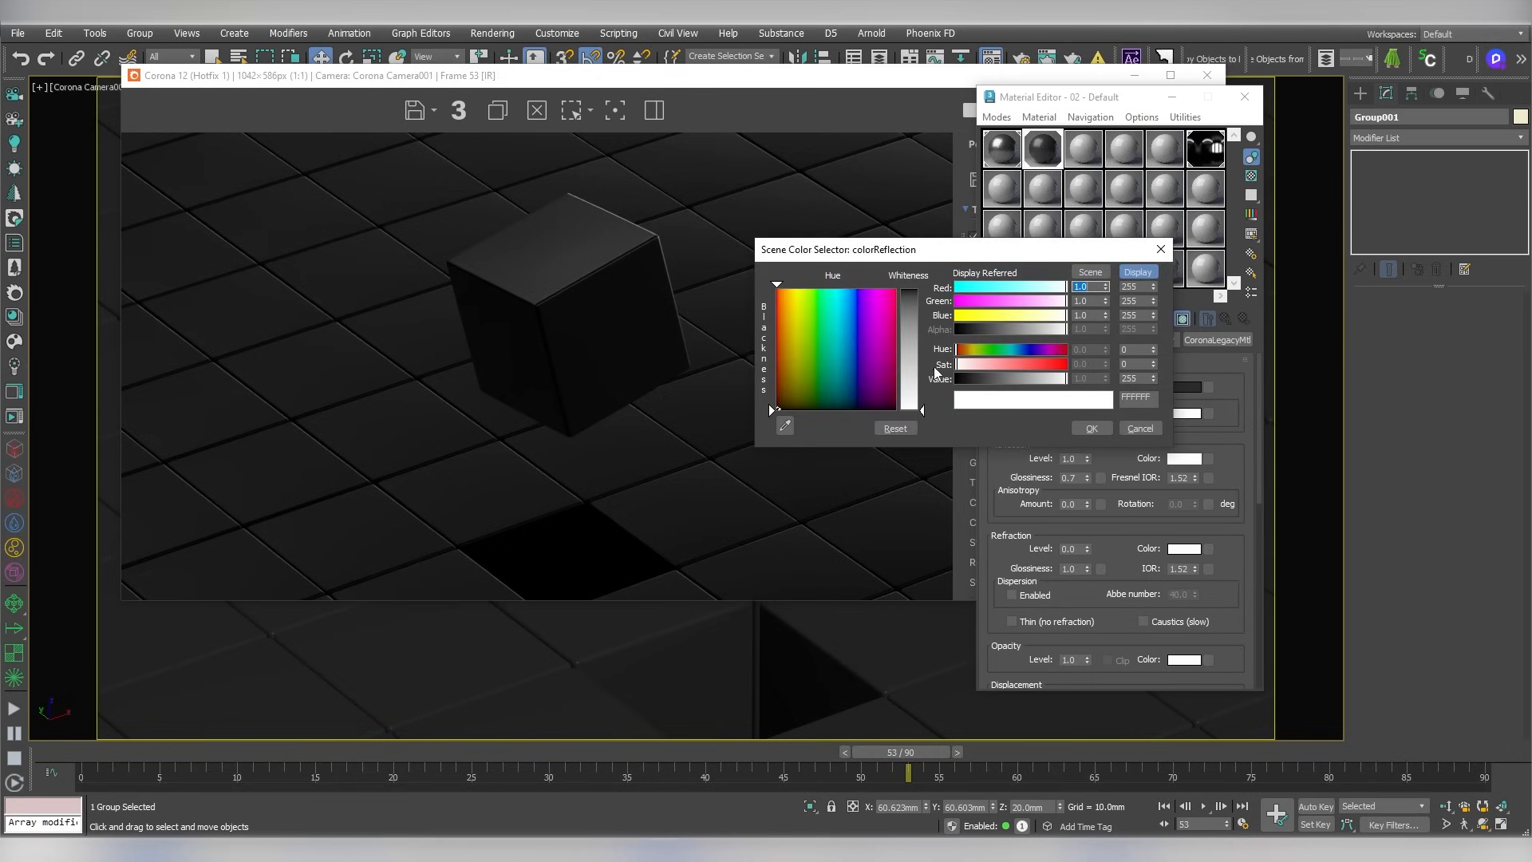
left_click_drag(923, 410, 923, 344)
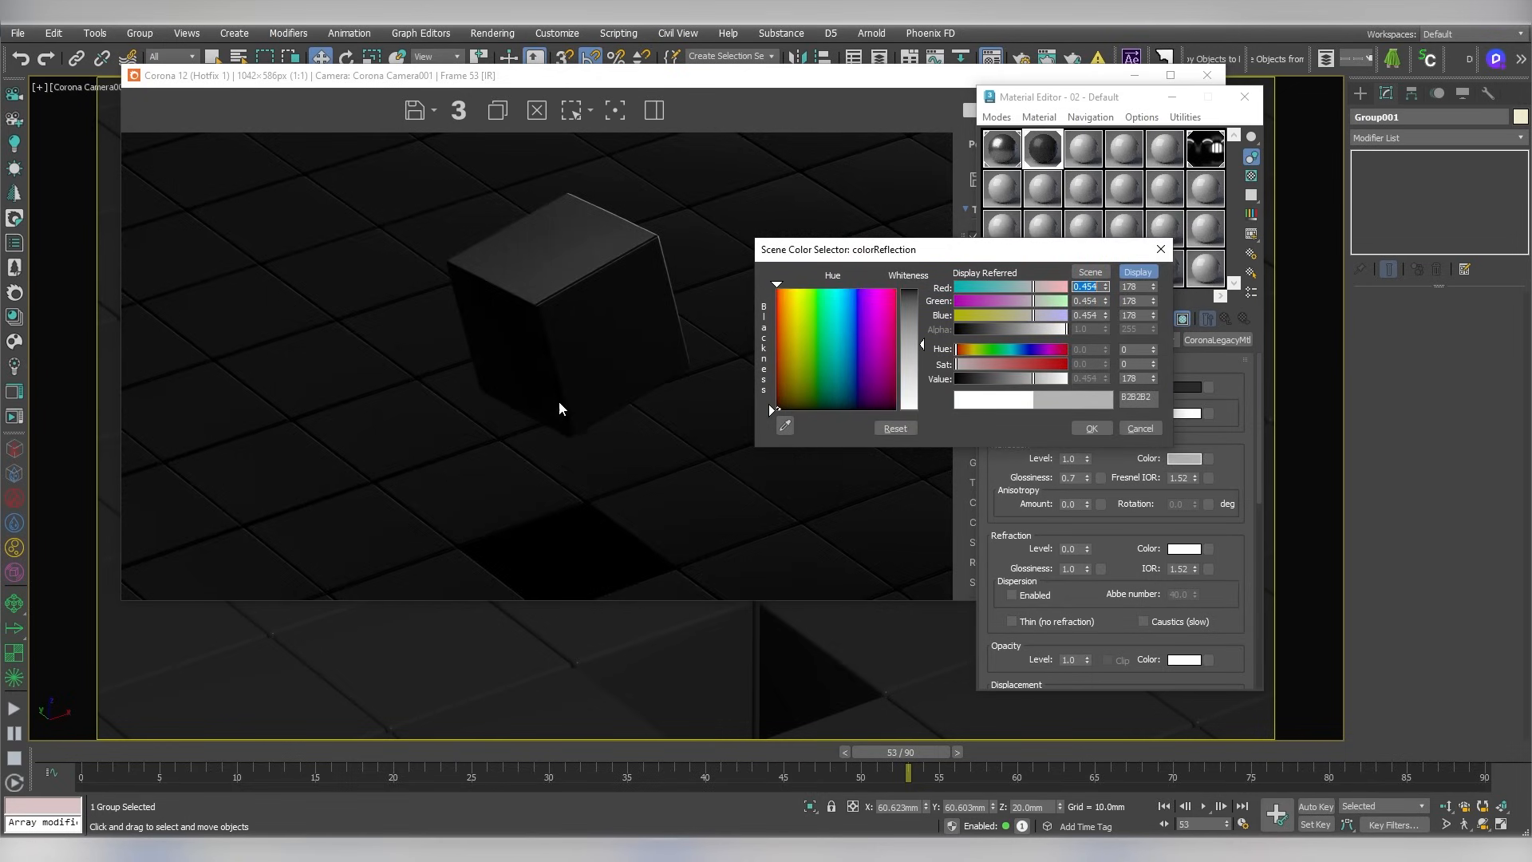
left_click(1140, 428)
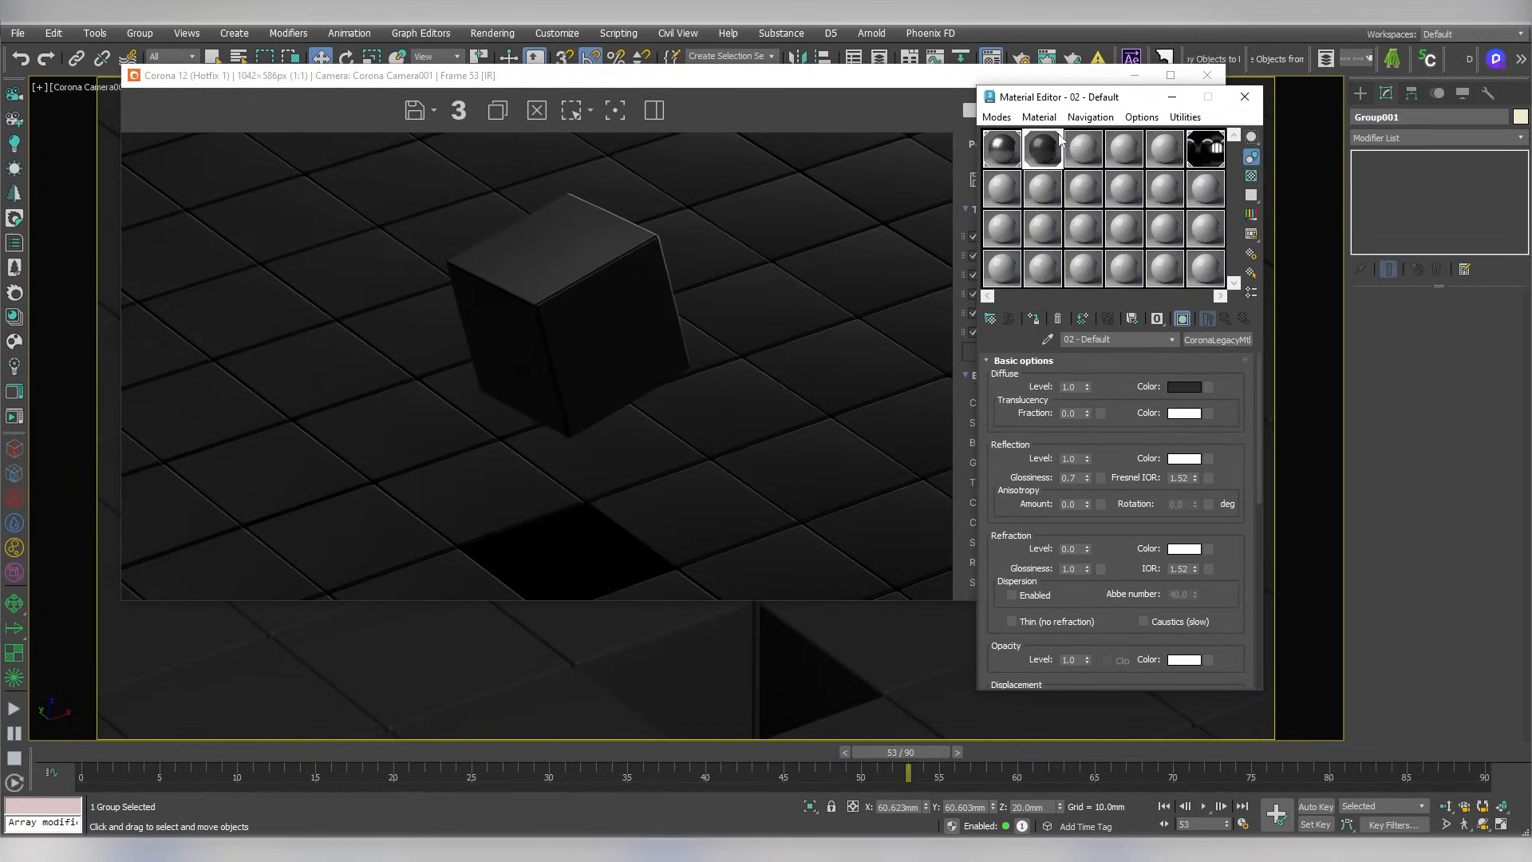
Set the Main Box Material's Fresnel IOR to 10
left_click(1007, 148)
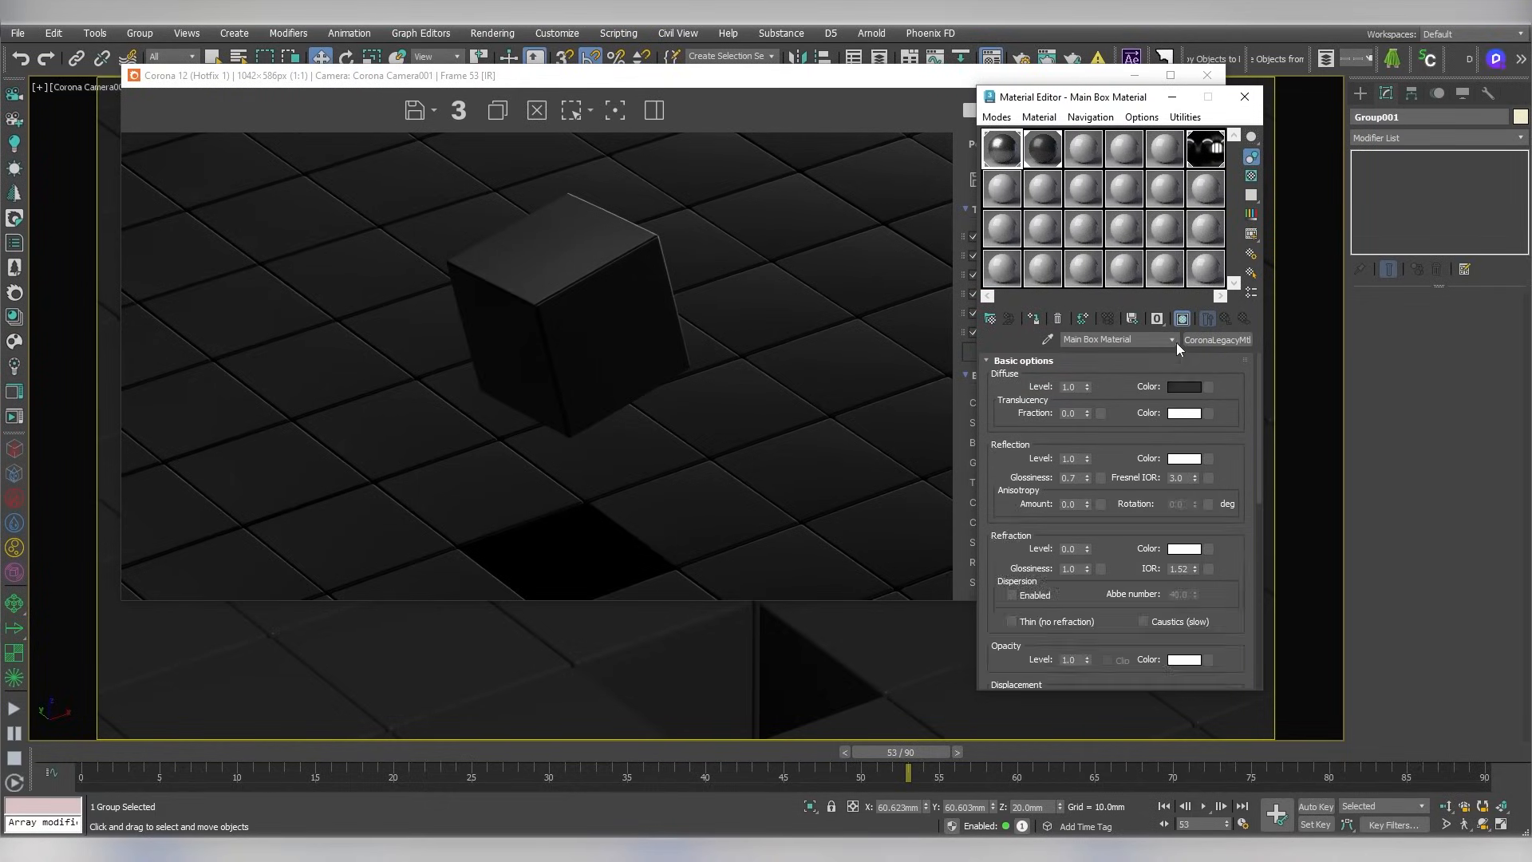
double_click(1183, 479)
type("10")
key("Return")
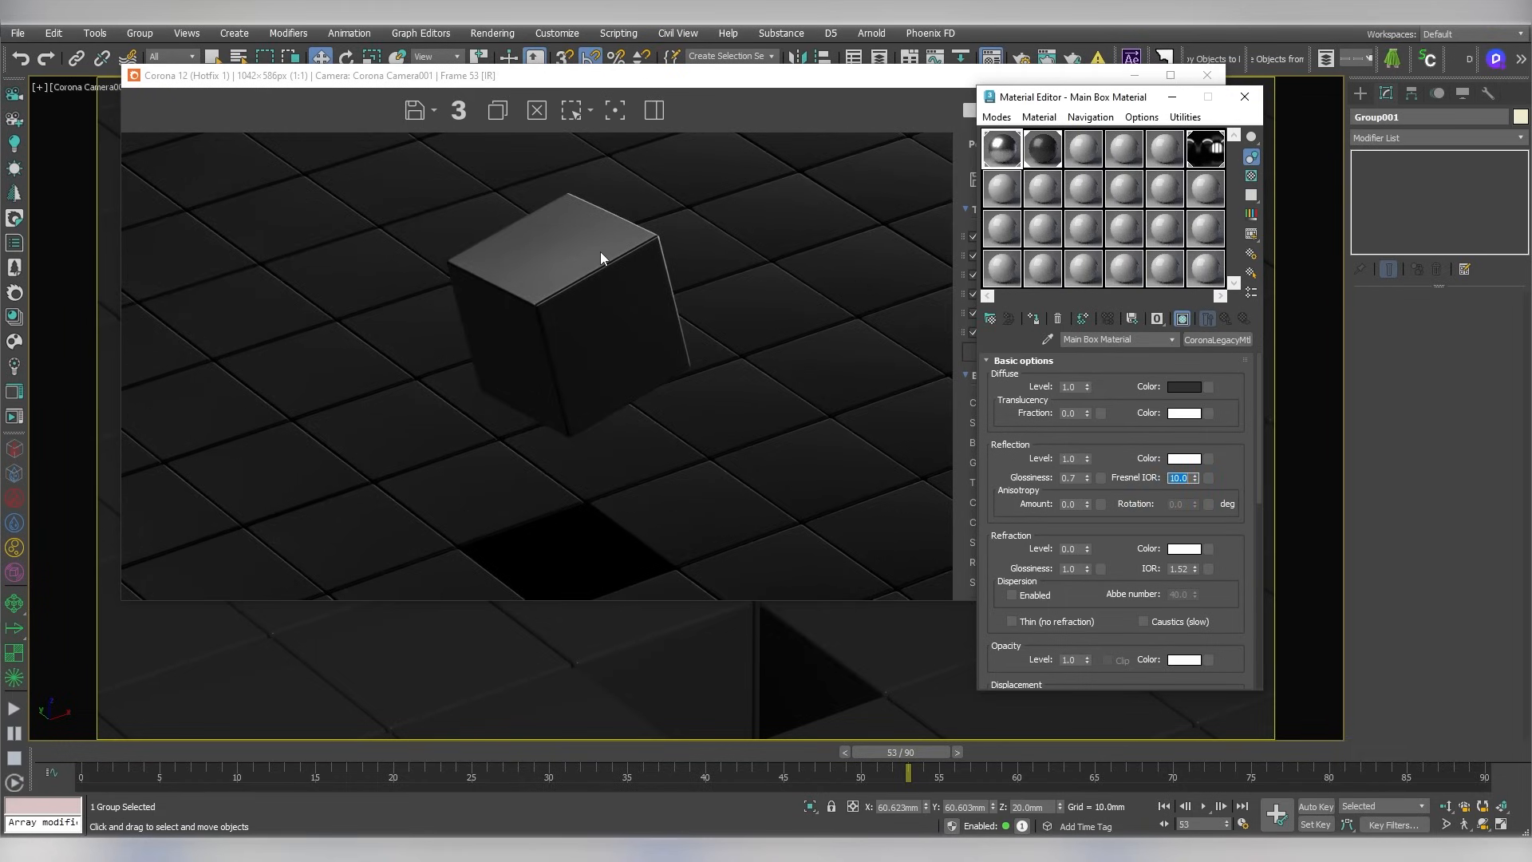
Open the floor tile group and assign the Main Box Material to a single tile beside the rising box
scroll(562, 270, "up", 2)
scroll(562, 271, "down", 3)
scroll(561, 286, "up", 1)
left_click_drag(733, 77, 1466, 235)
left_click_drag(468, 266, 530, 268)
right_click(530, 268)
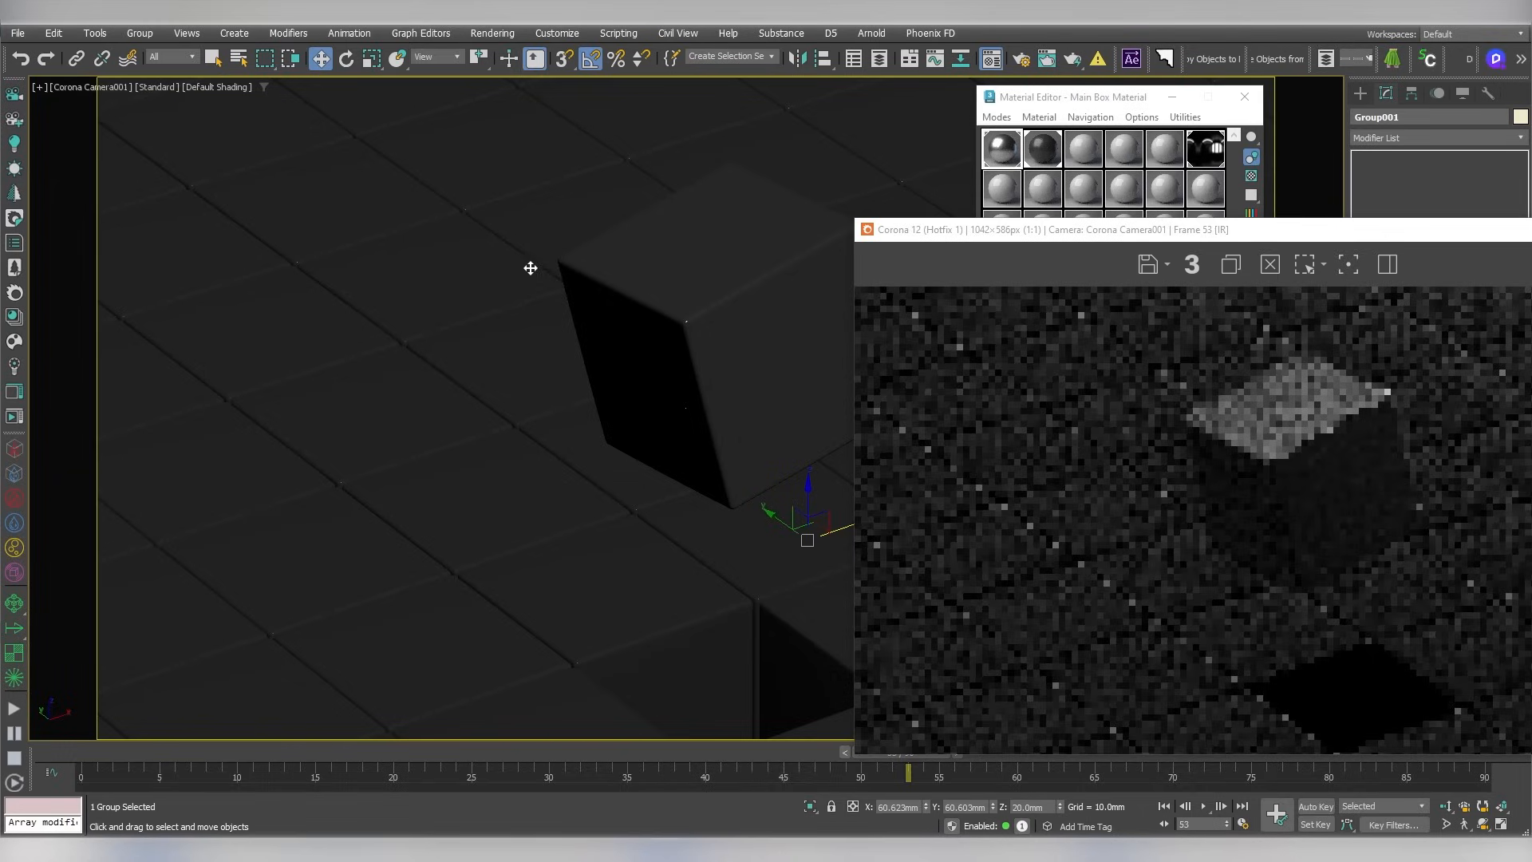
left_click(146, 33)
left_click(168, 100)
left_click(280, 321)
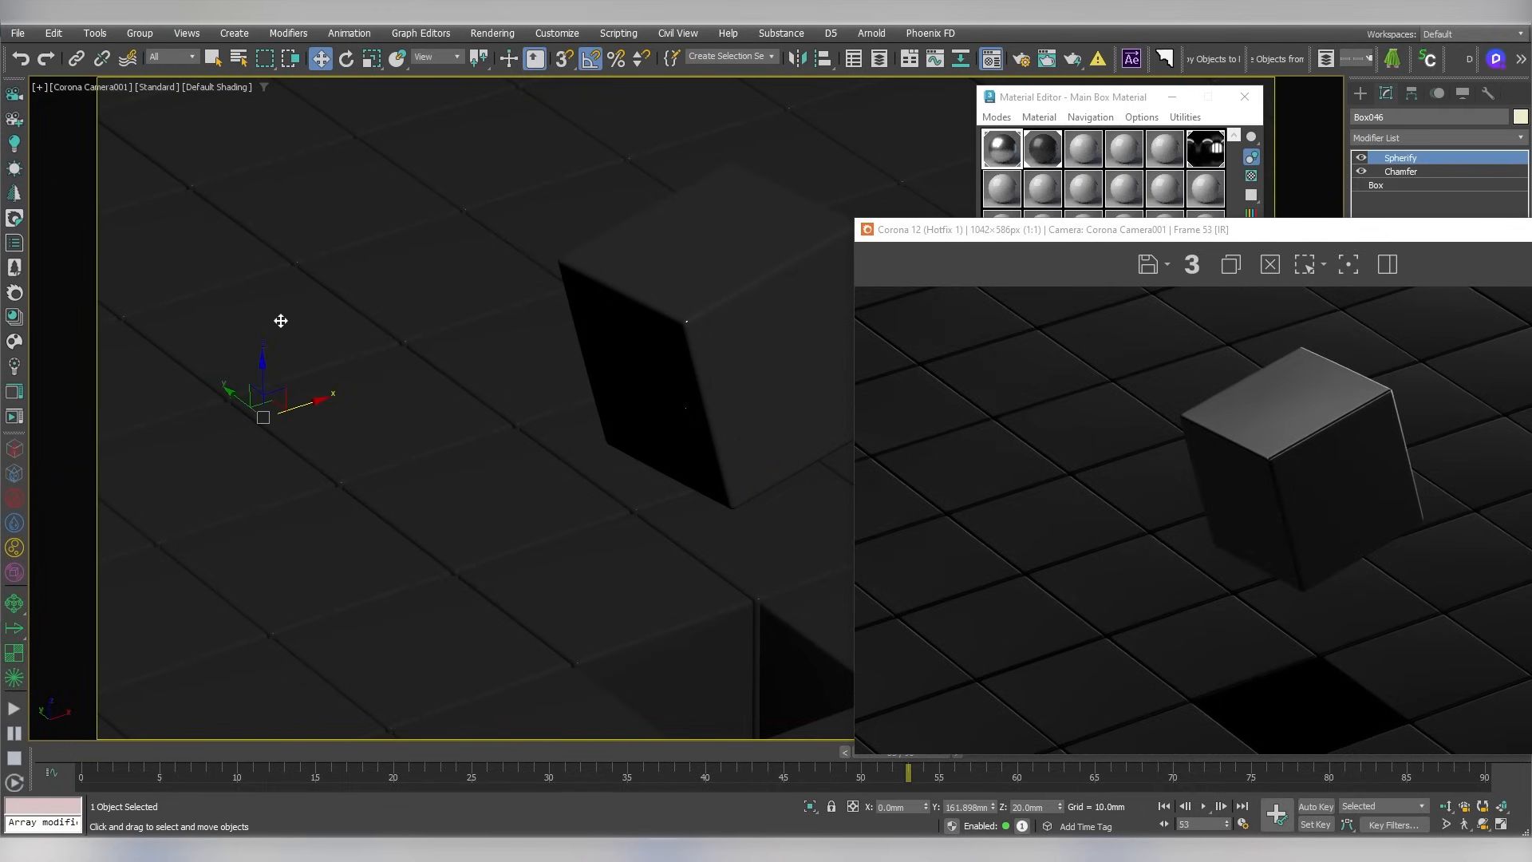
left_click(1005, 157)
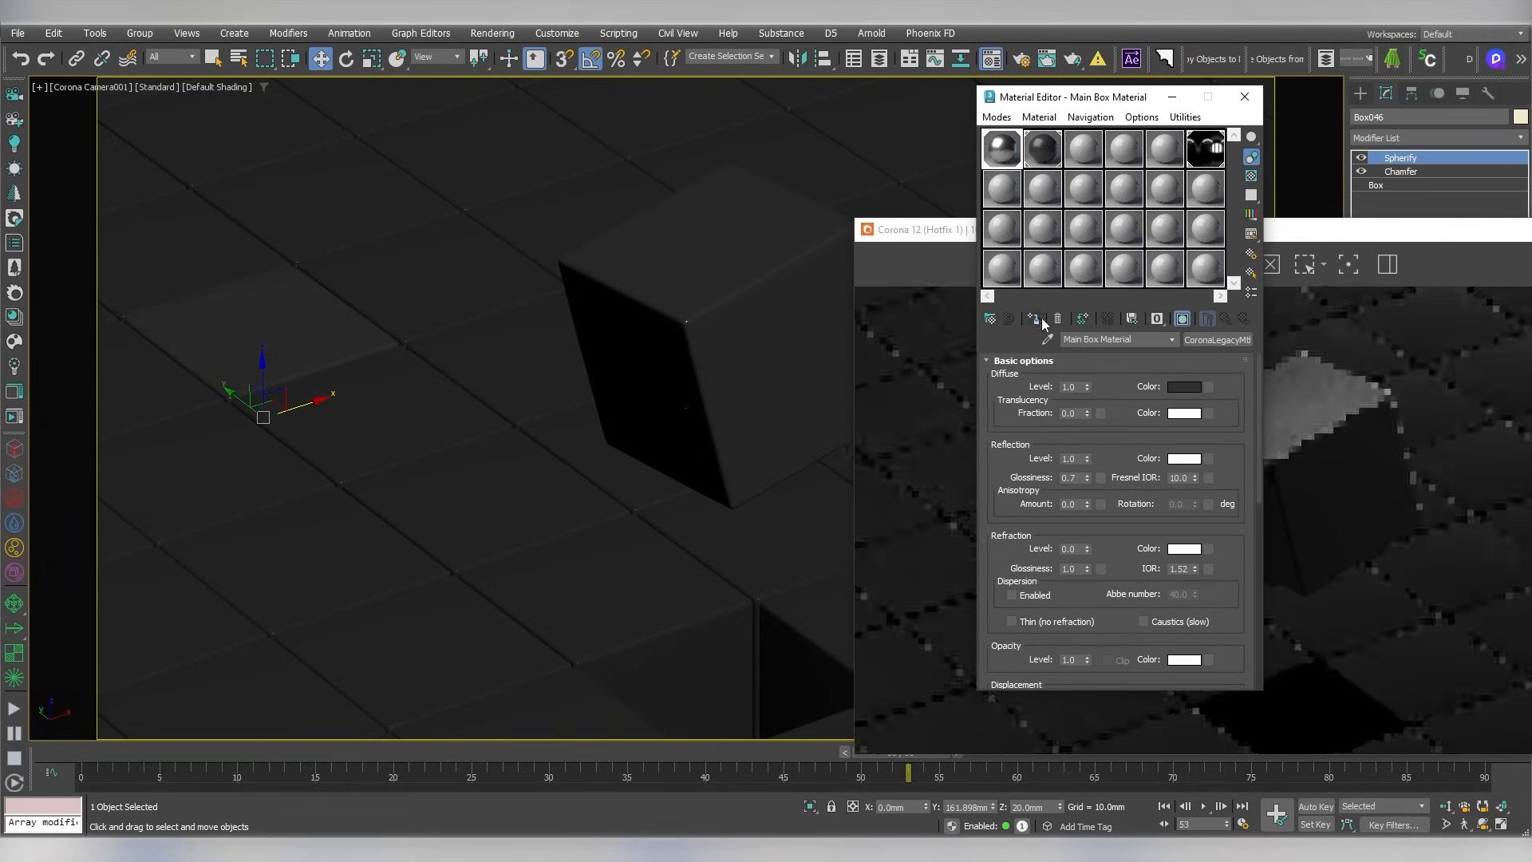
left_click_drag(1092, 97, 1510, 96)
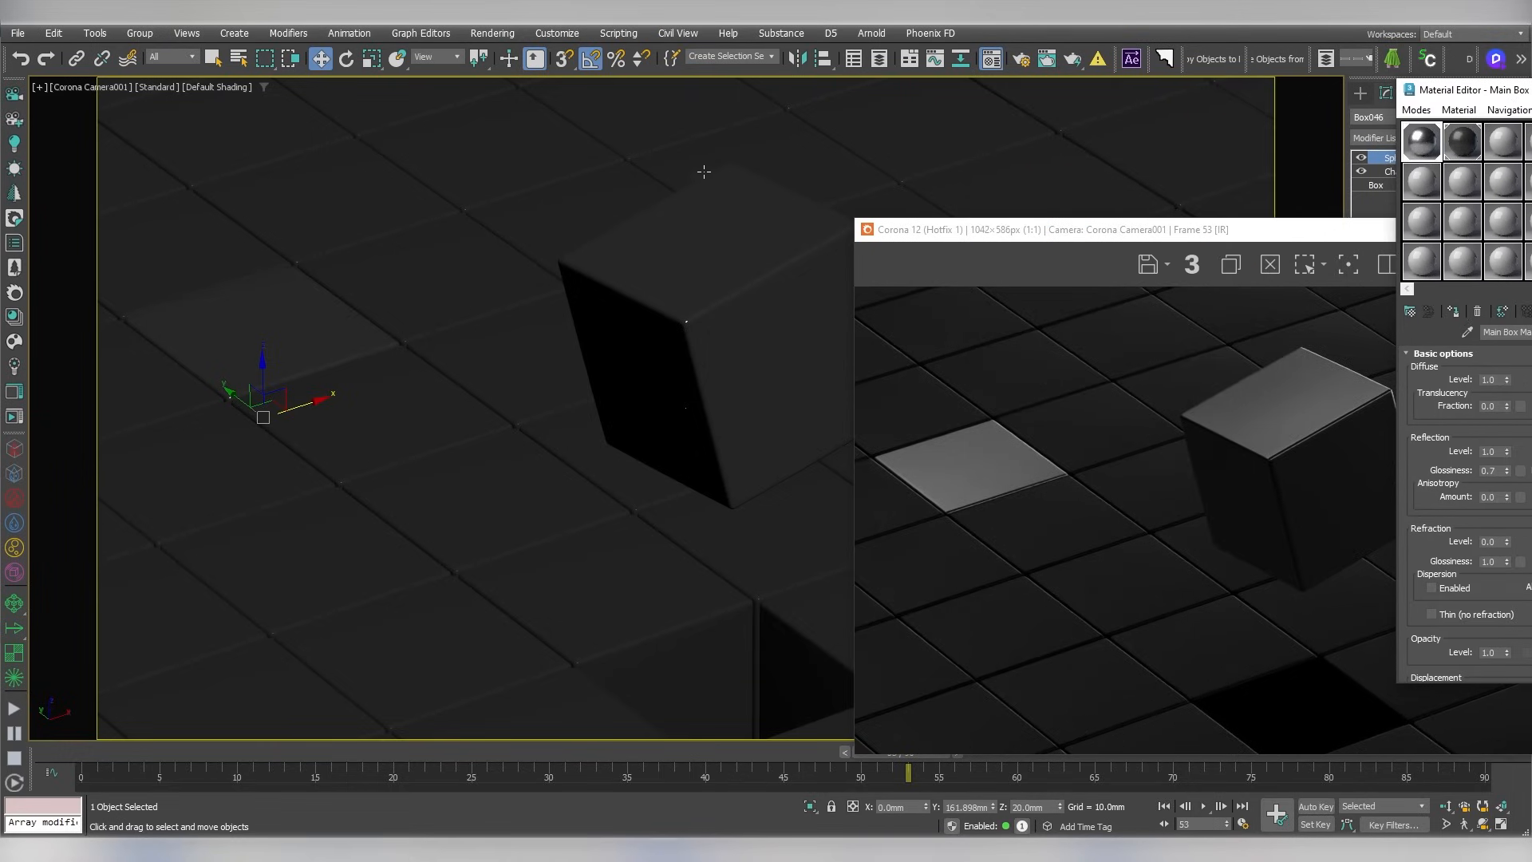
Assign the Main Box Material to two floor tiles behind the rising box and two adjoining tiles in front of it
left_click(599, 199)
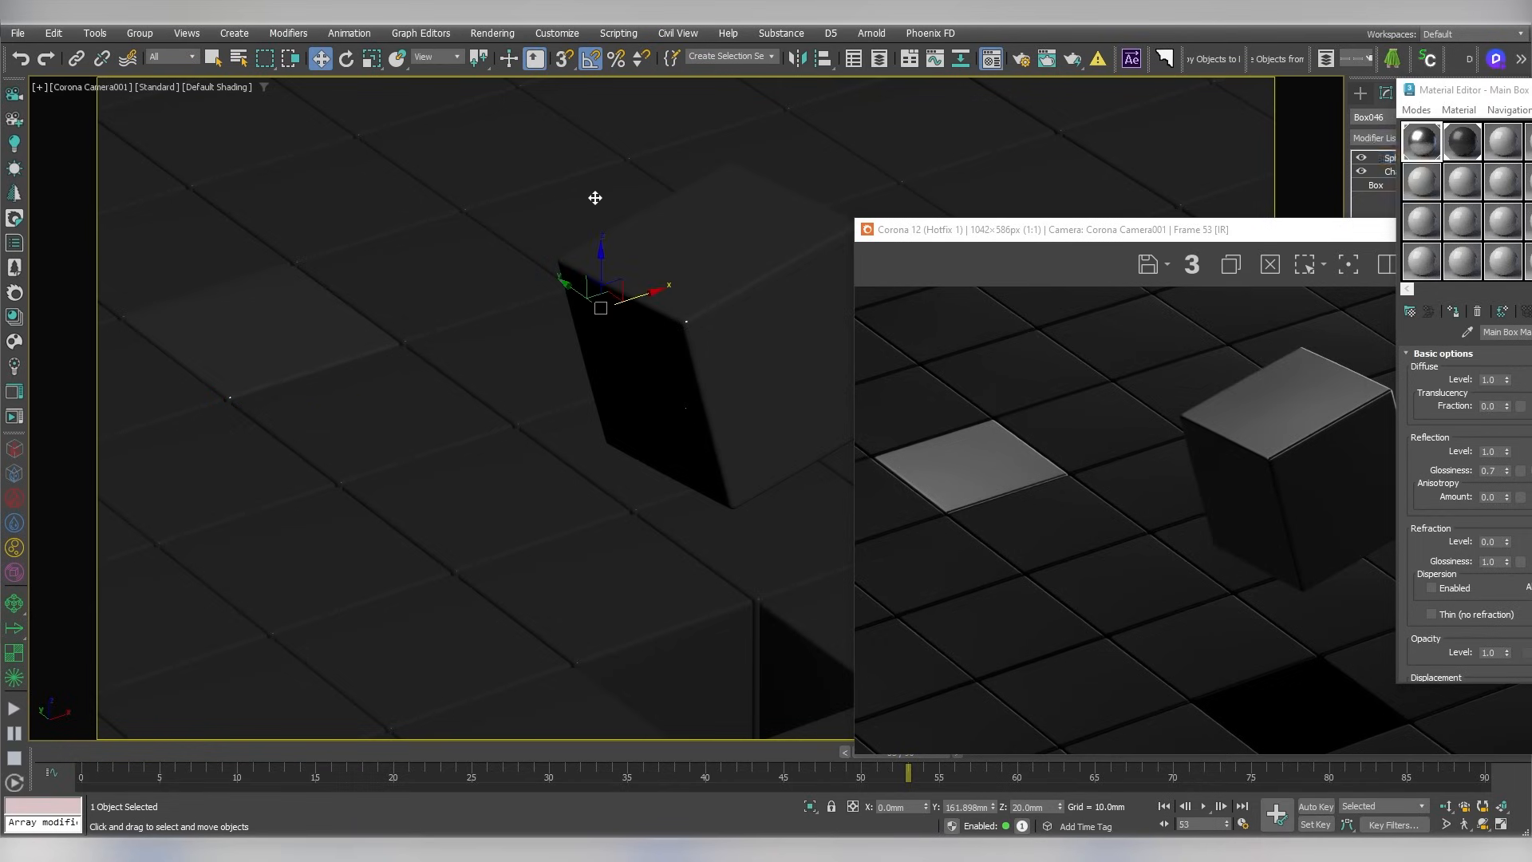
left_click(625, 121, "ctrl")
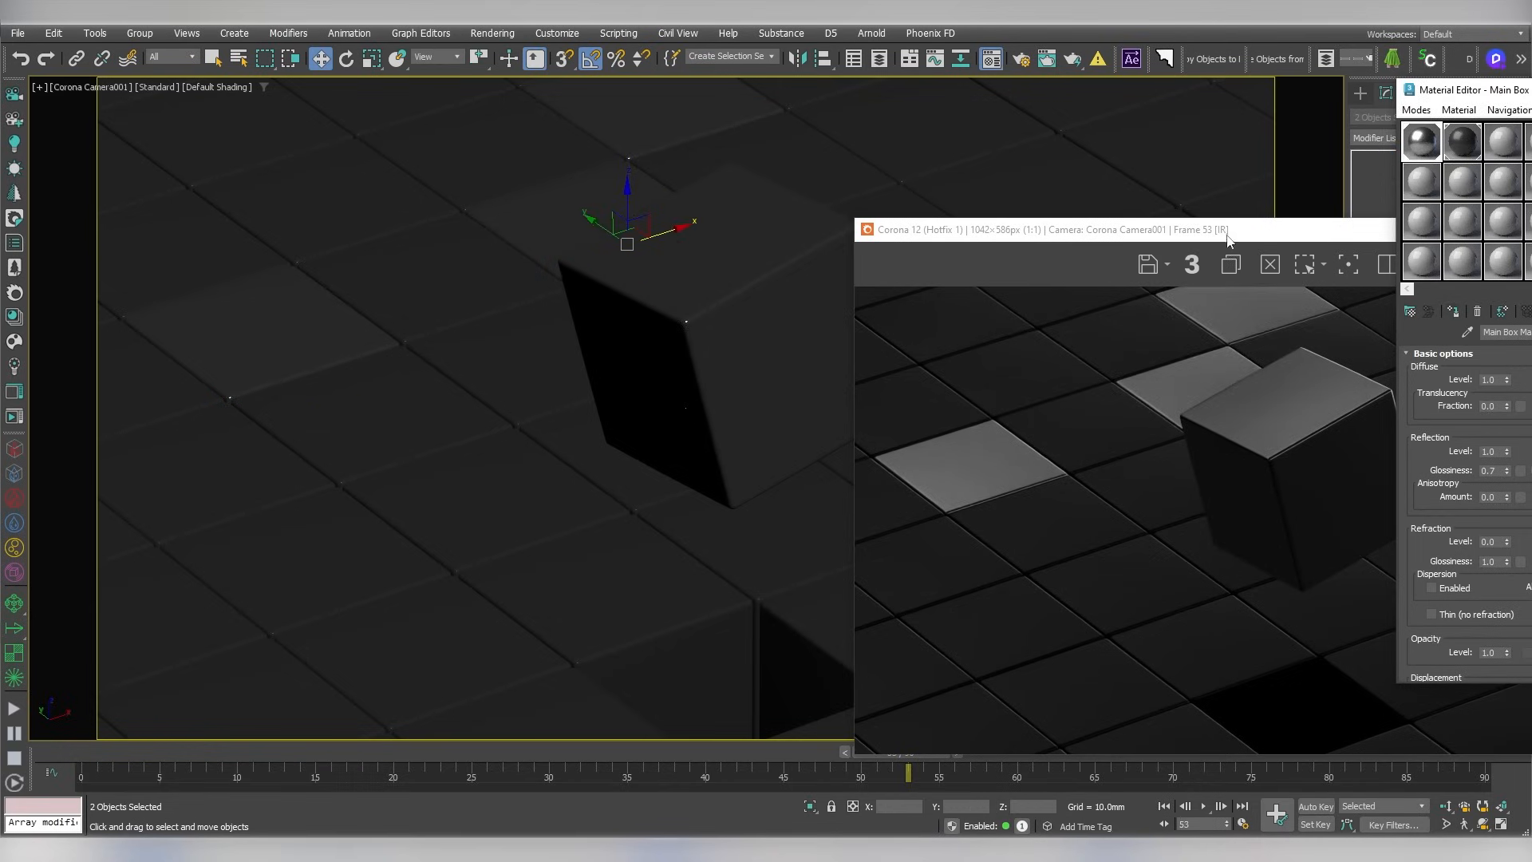
left_click_drag(1231, 232, 1377, 91)
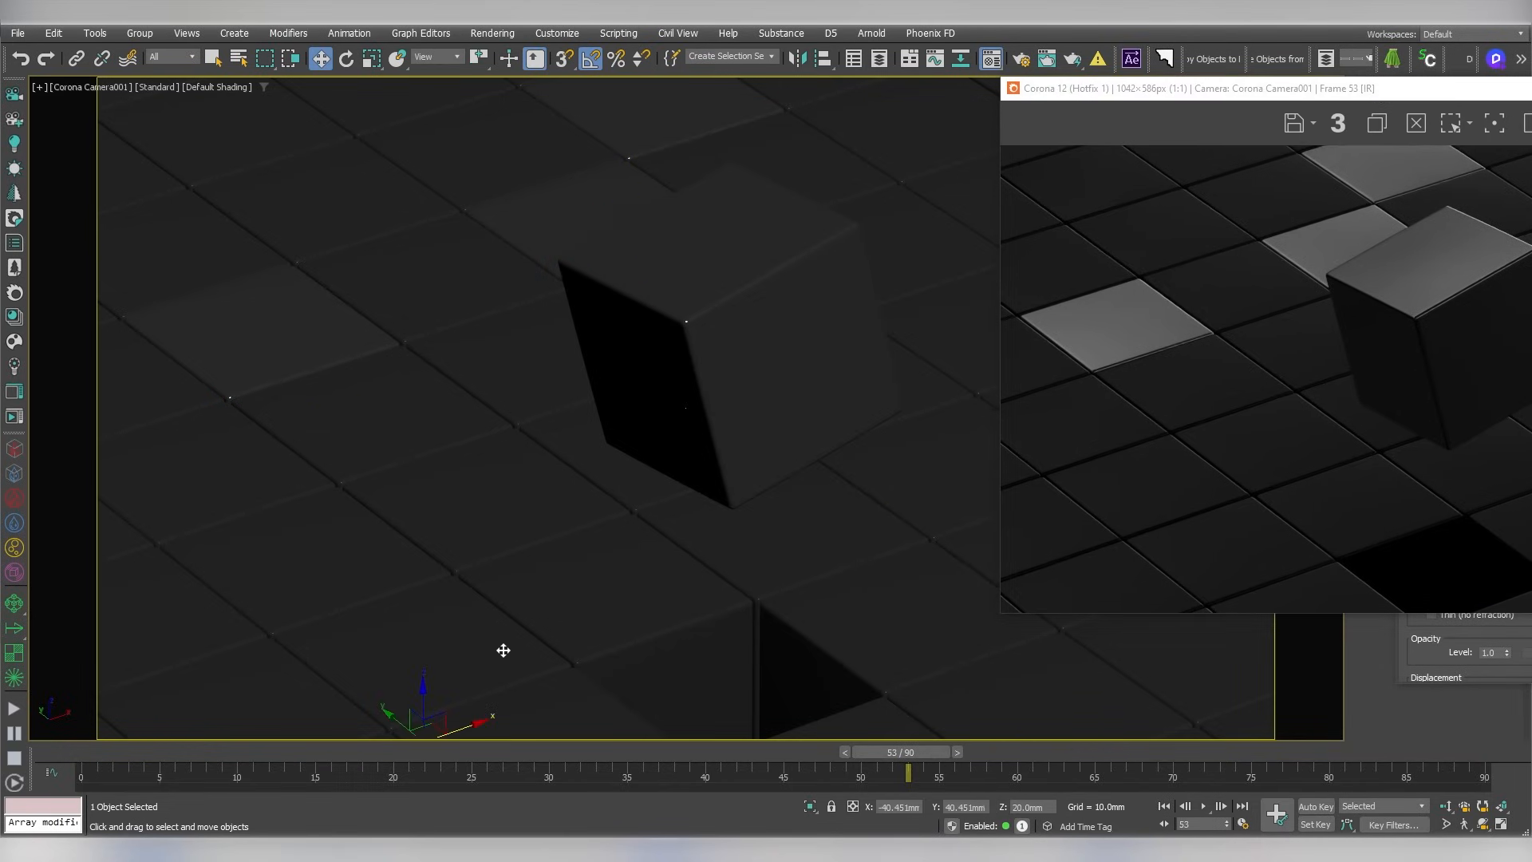
left_click(1519, 638)
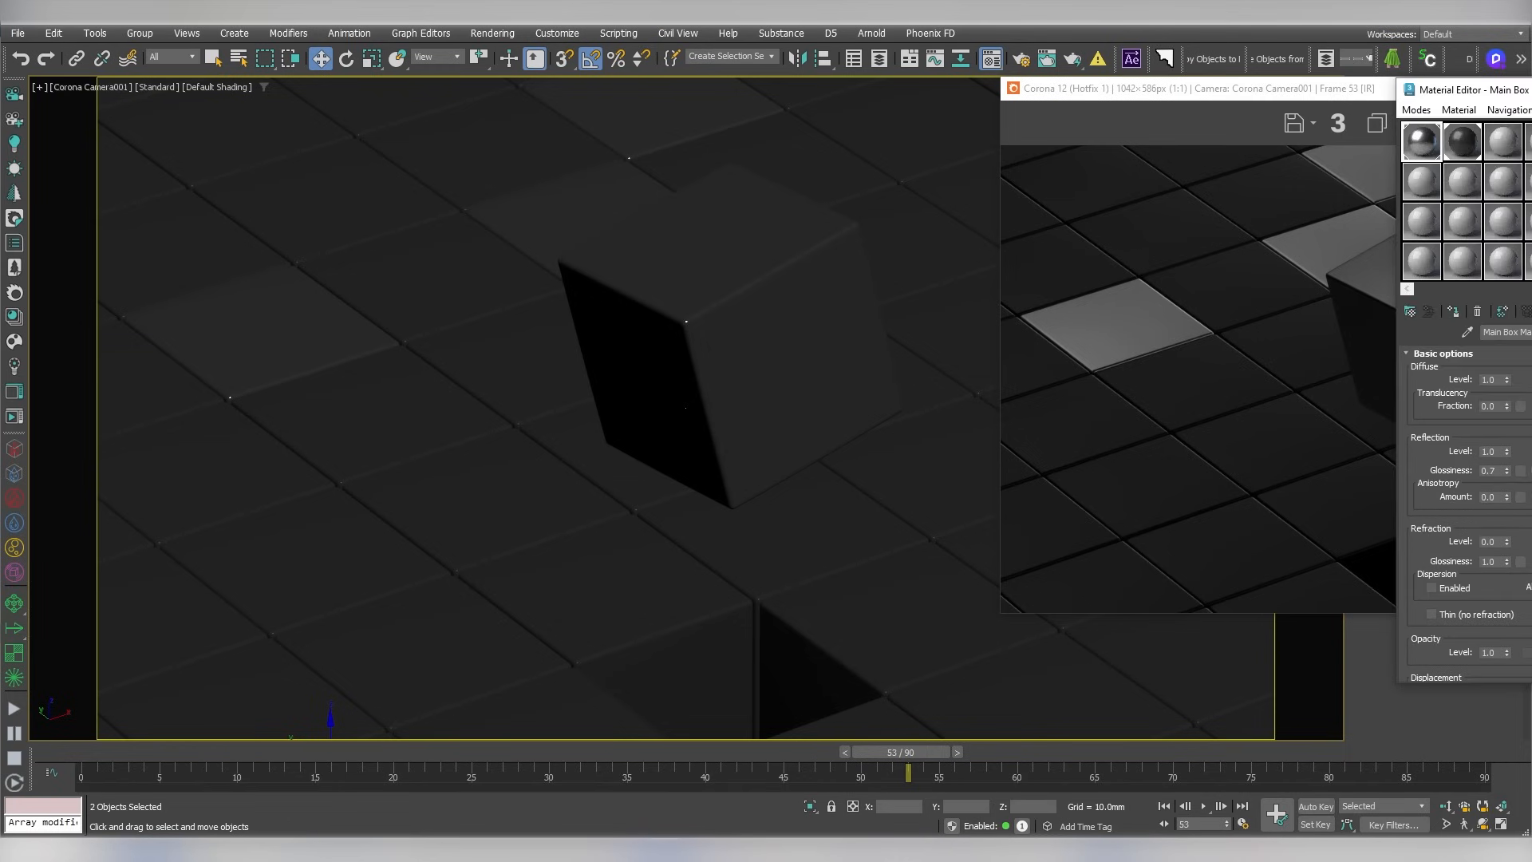
left_click_drag(1474, 96, 805, 189)
left_click_drag(1007, 90, 64, 56)
left_click_drag(636, 283, 938, 455)
left_click(931, 522)
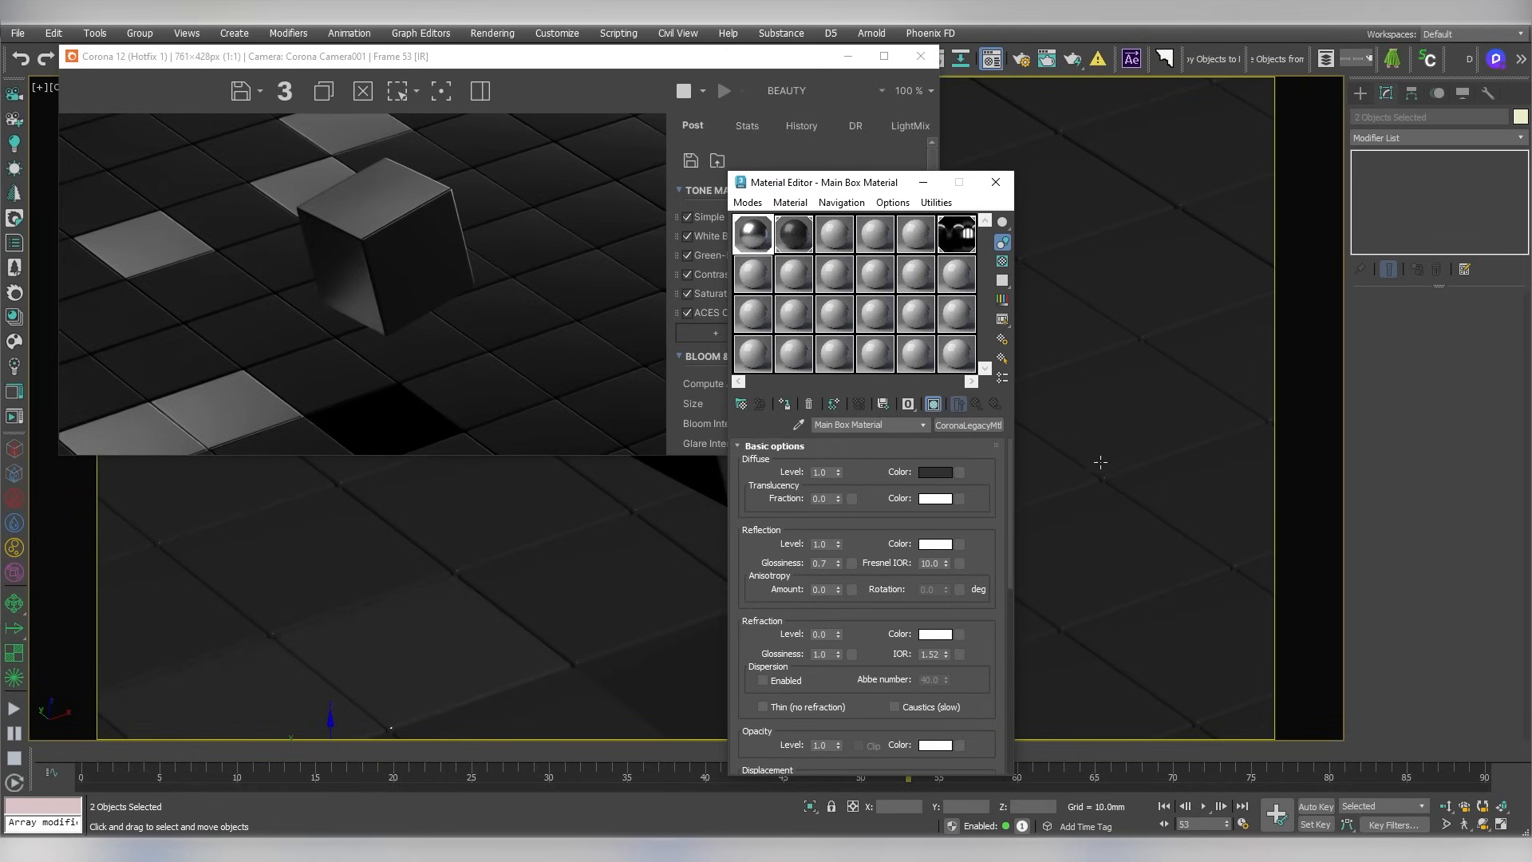
Assign the Main Box Material to three tiles on the right side of the floor and one more tile farther back
left_click(1140, 409)
left_click(1219, 361, "ctrl")
left_click(1171, 281, "ctrl")
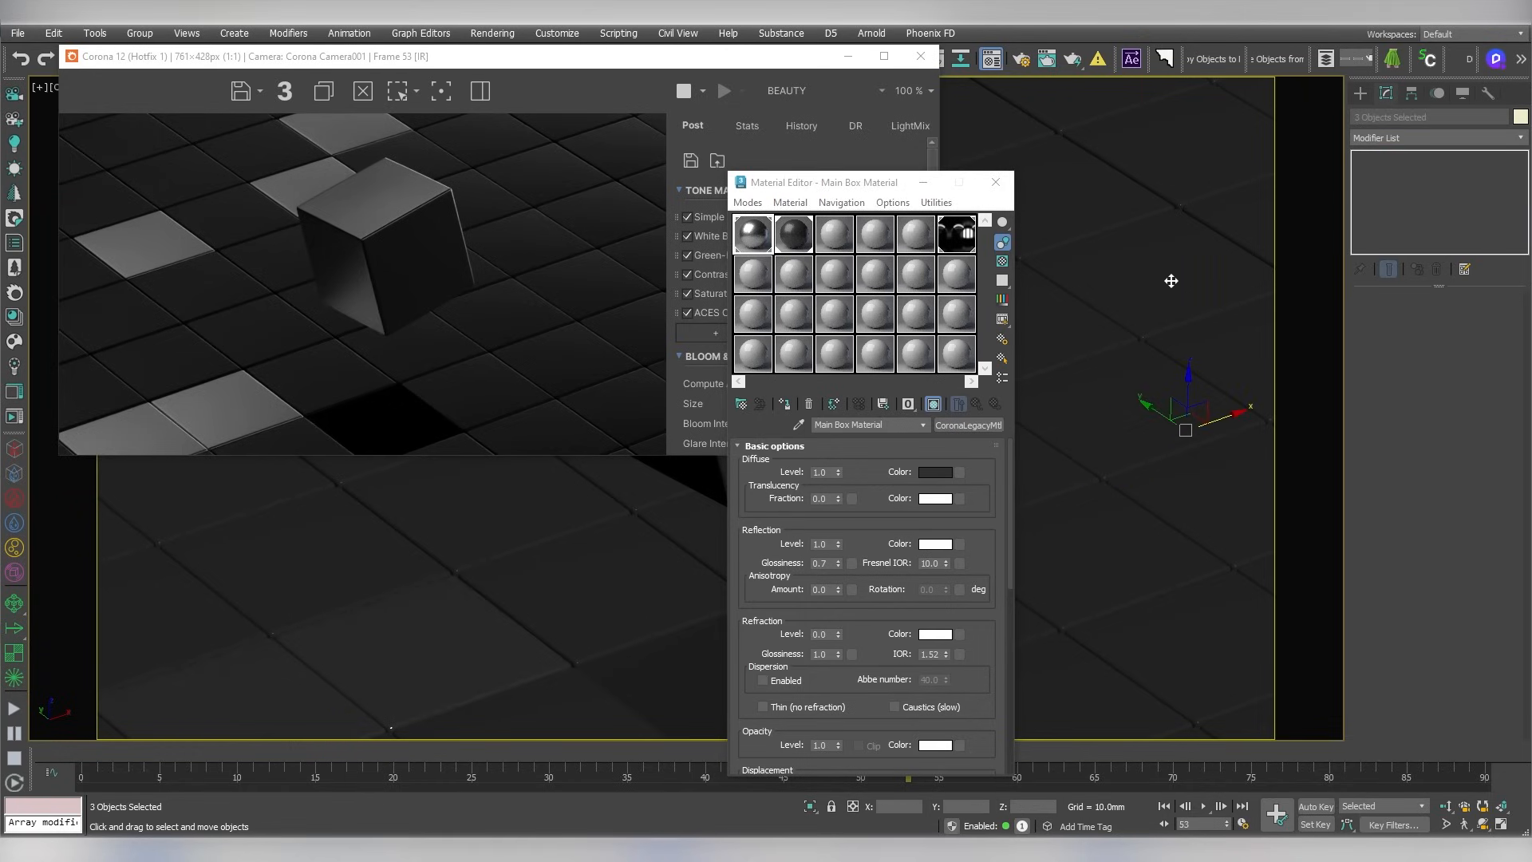
left_click(784, 404)
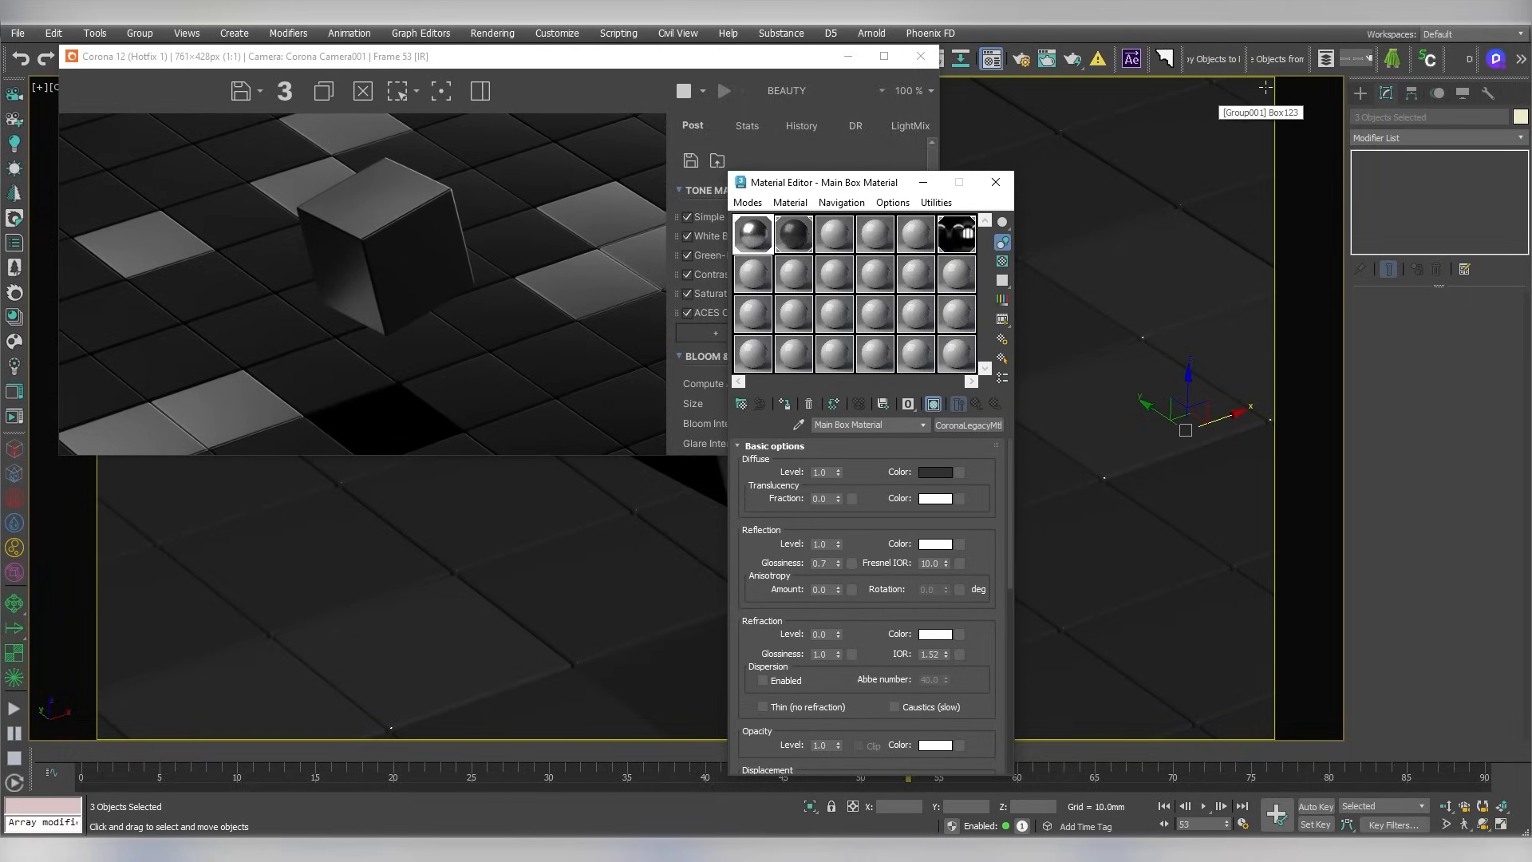
left_click(1221, 98)
left_click(784, 404)
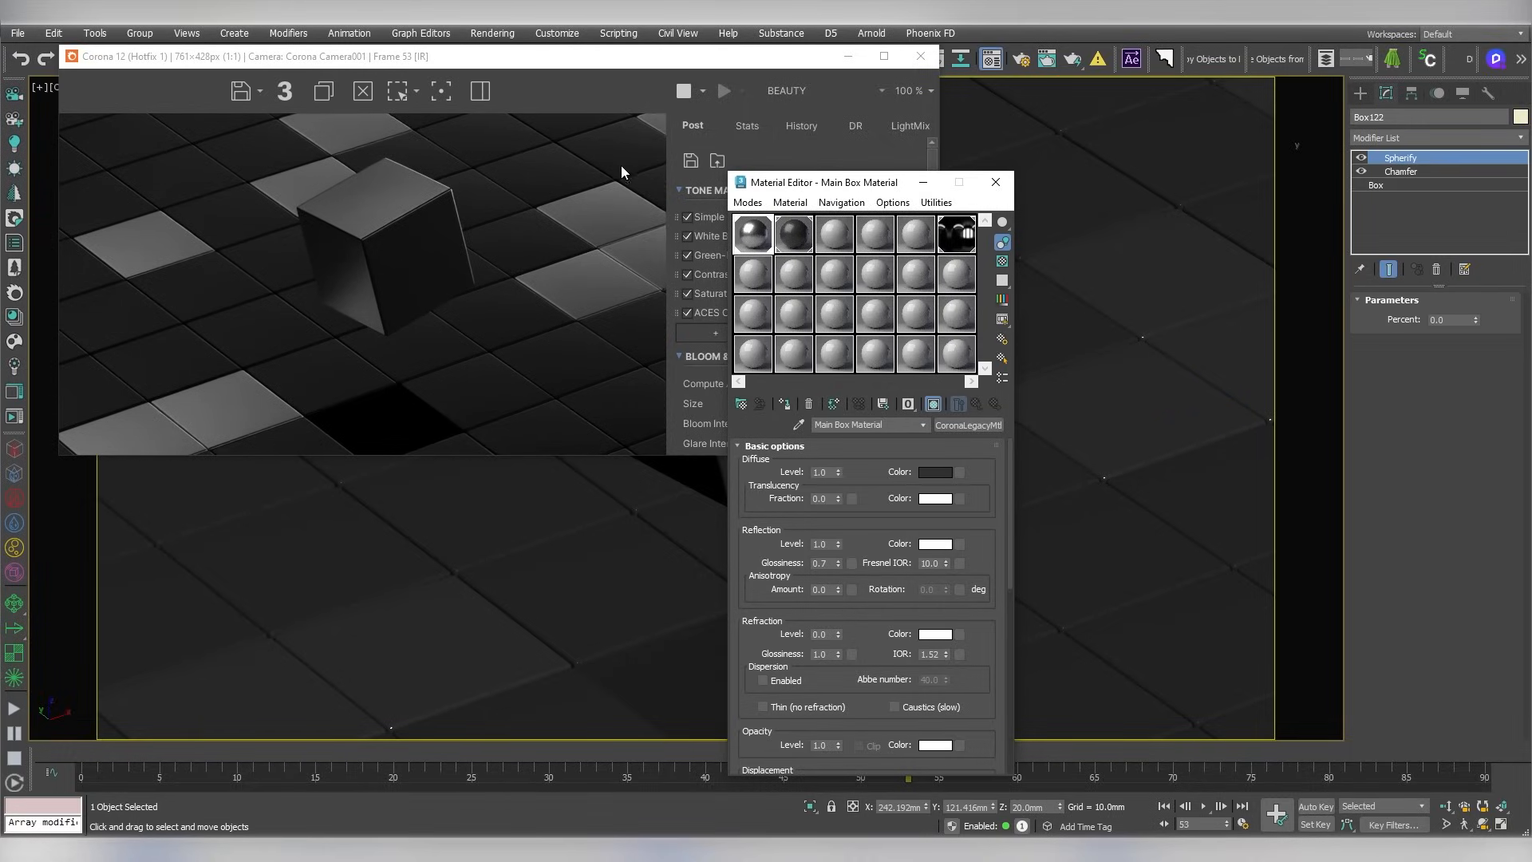
Close the material settings and examine the floor tile pattern in the interactive render at frames 0 and 51
left_click_drag(405, 756, 82, 752)
left_click(995, 181)
left_click_drag(789, 59, 1129, 126)
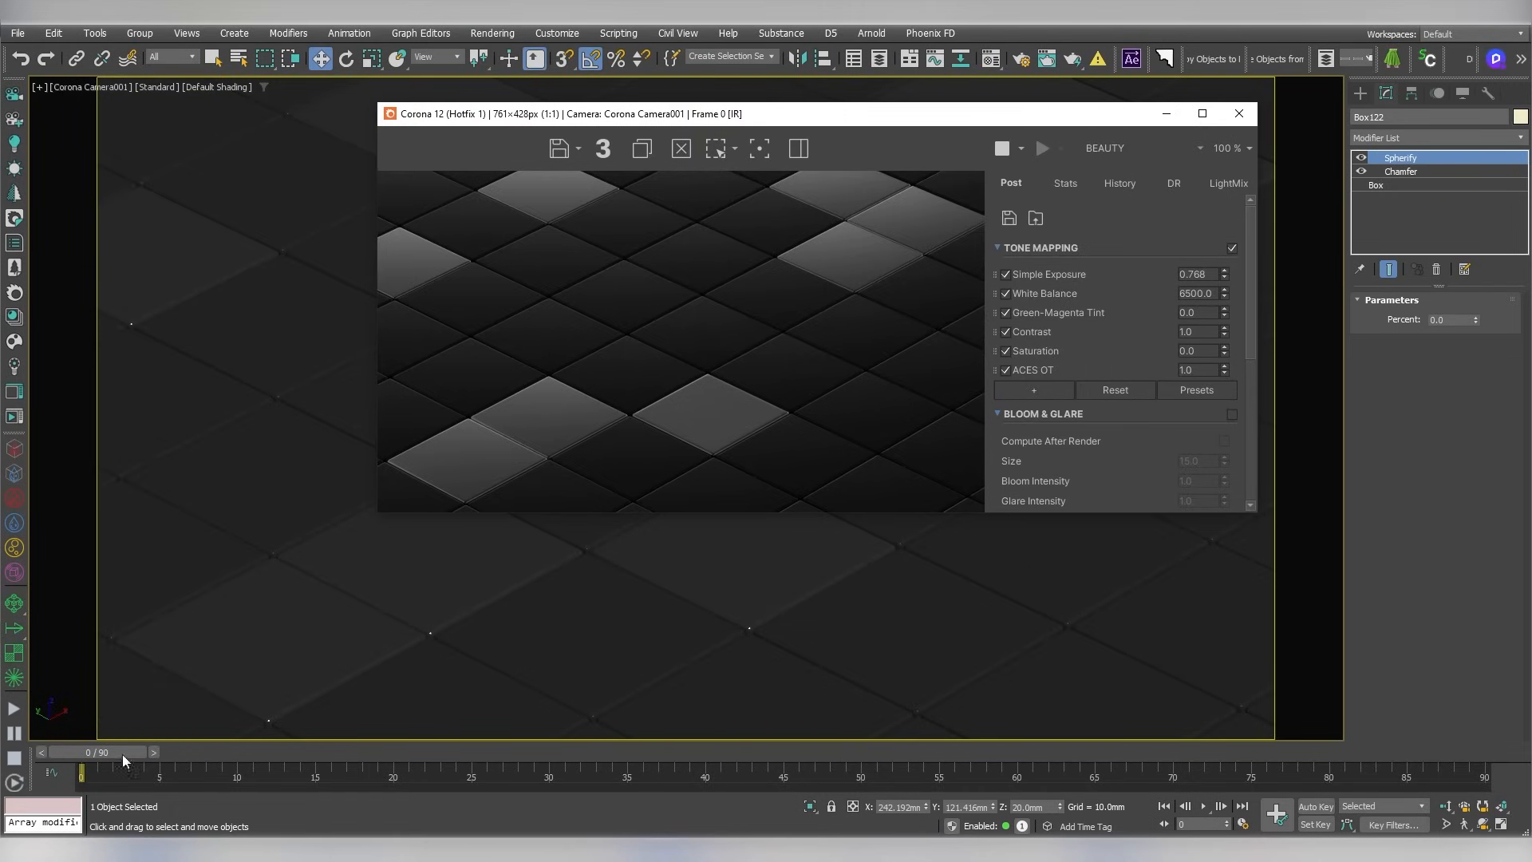
left_click_drag(105, 754, 368, 740)
left_click_drag(796, 703, 887, 696)
Enlarge the render window and set its simple exposure to 1.004 and white balance to about 6292.8
left_click_drag(1255, 512, 1500, 649)
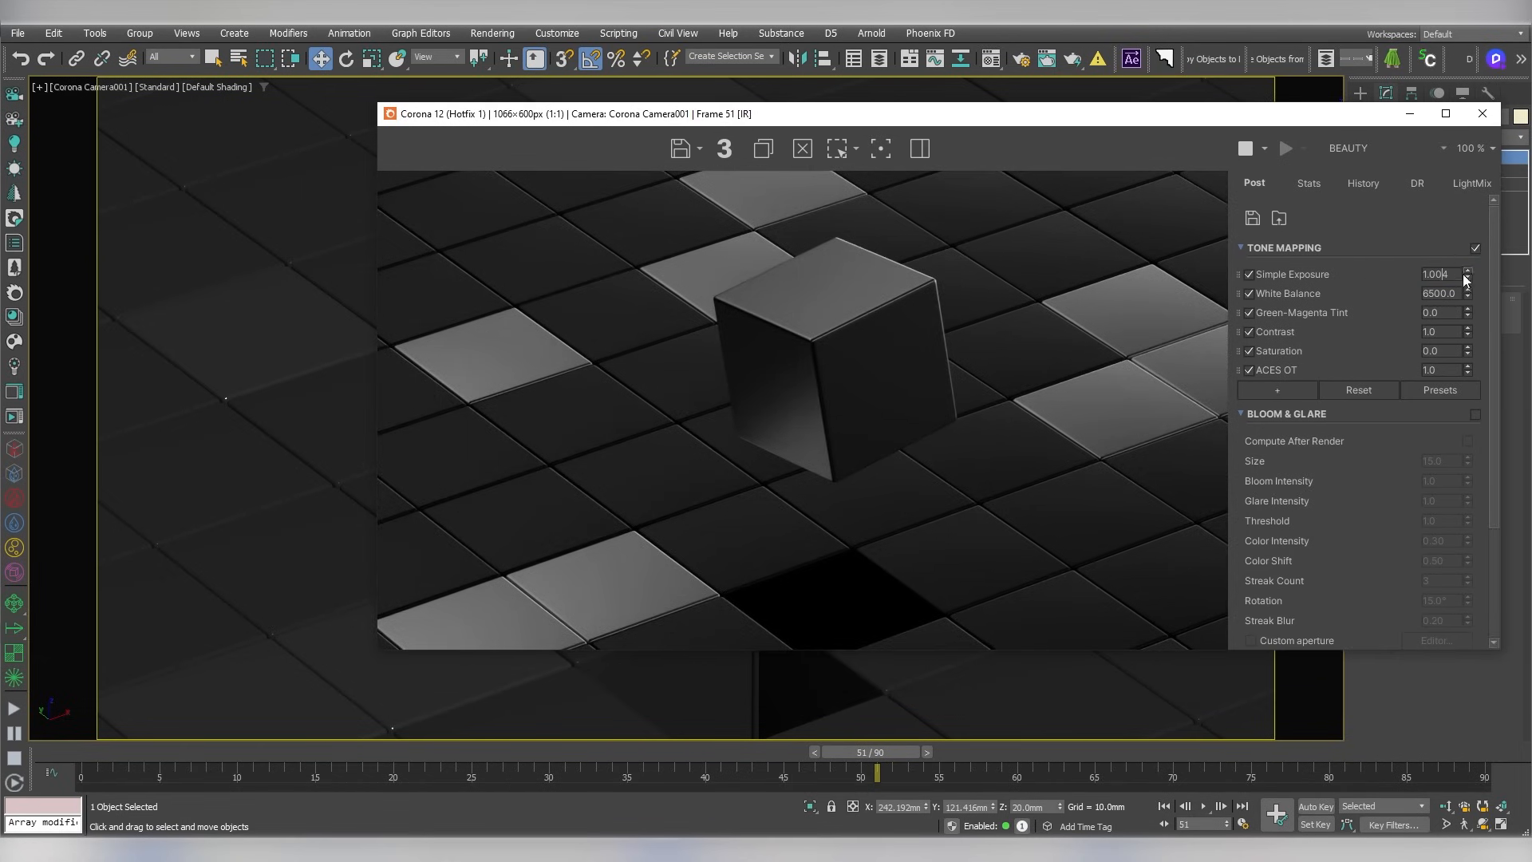
left_click_drag(1468, 295, 1466, 296)
left_click_drag(1172, 124, 641, 111)
Create a spherical Corona light with a radius of about 8 mm and raise it above the floor to about Z 56.8 mm
left_click(1361, 99)
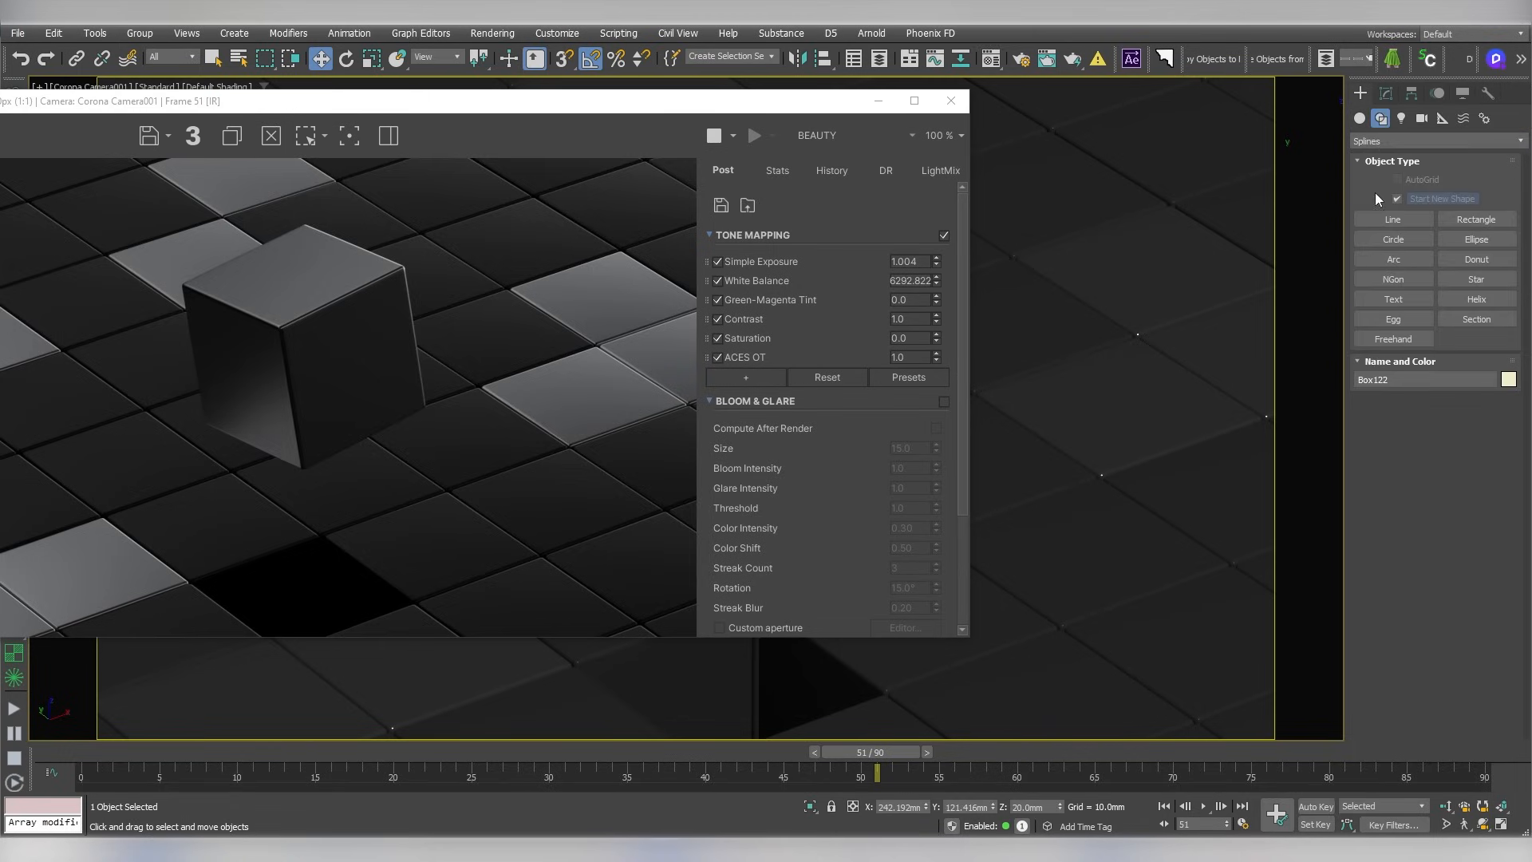
left_click(1401, 119)
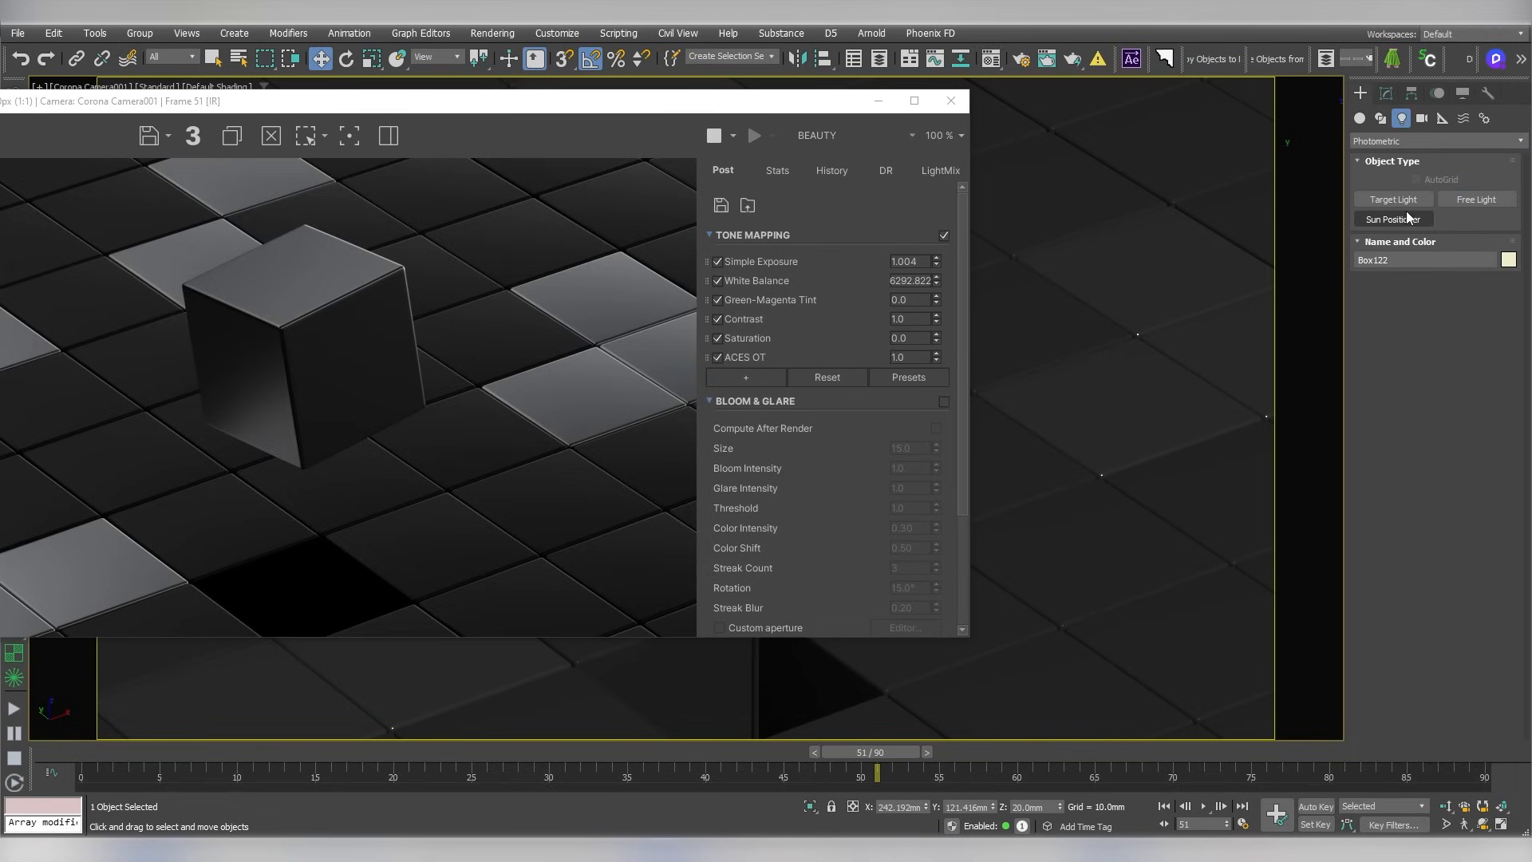
left_click(1384, 142)
left_click(1380, 169)
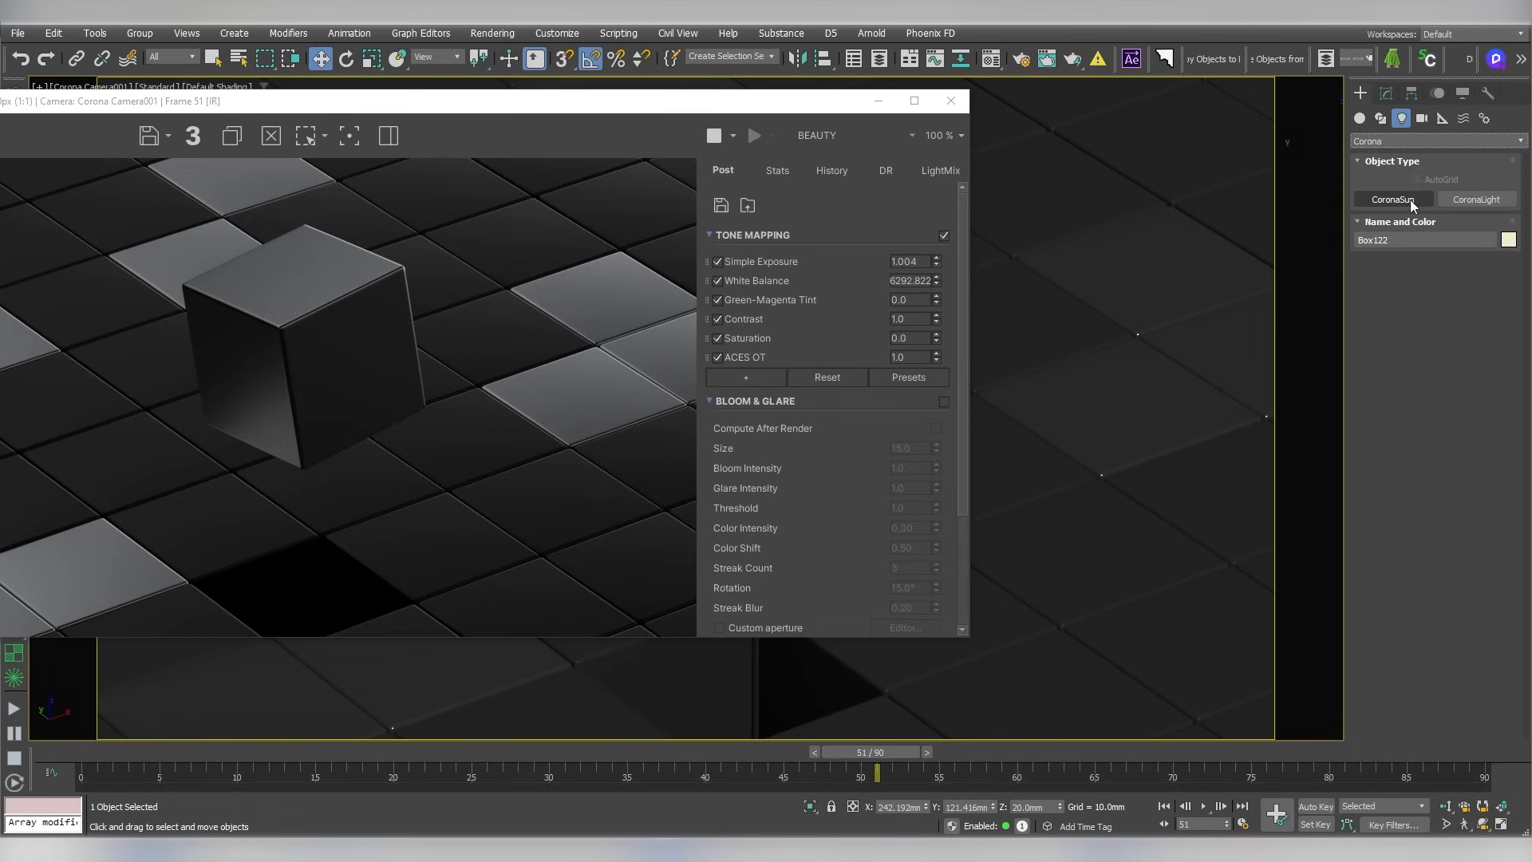
left_click(1467, 201)
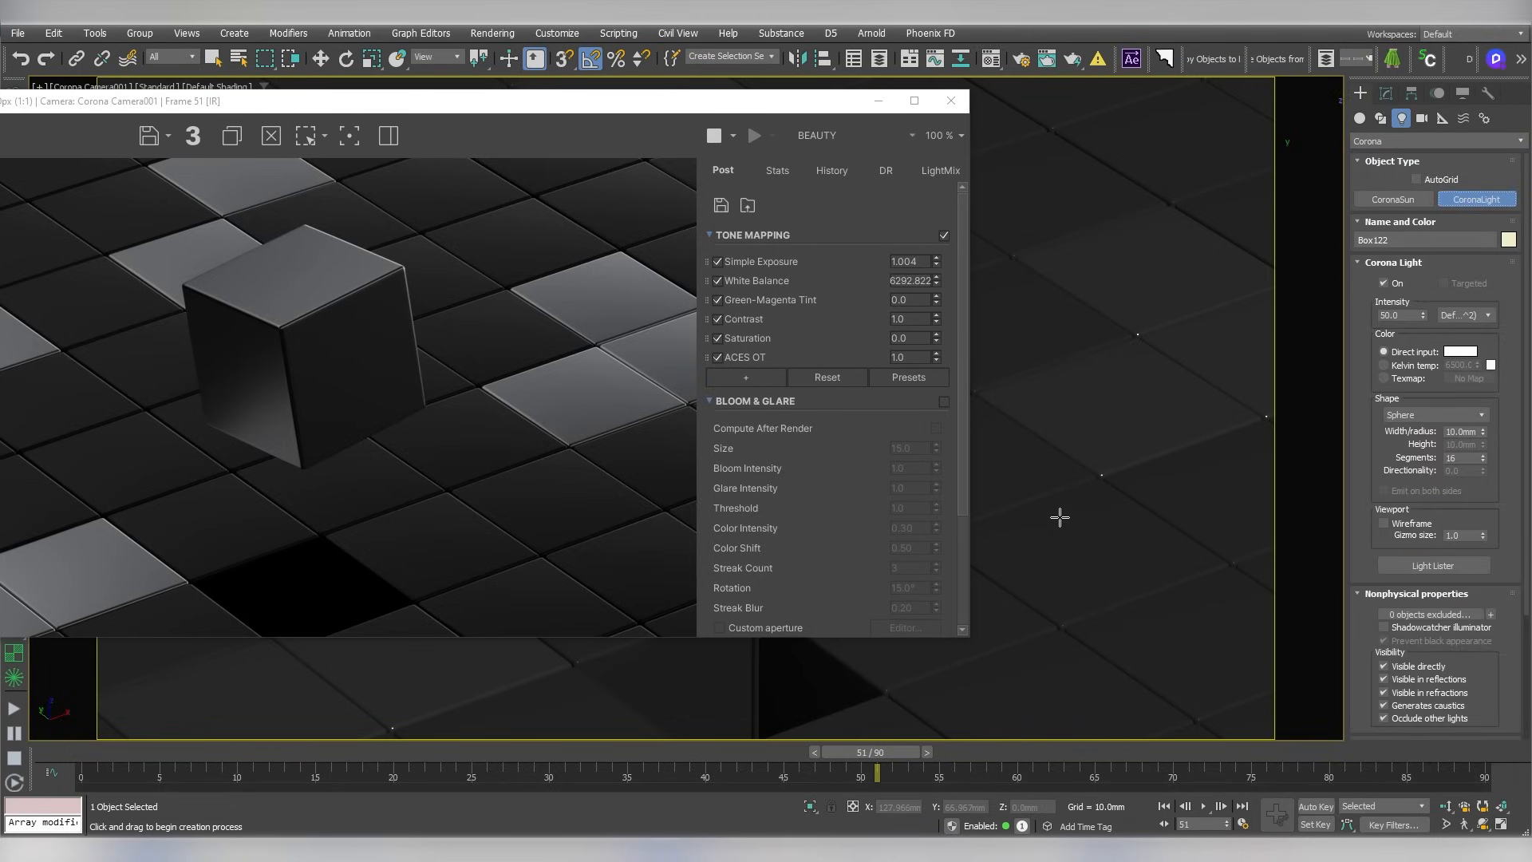
left_click_drag(1060, 518, 1074, 530)
right_click(1082, 535)
left_click_drag(1063, 477, 1078, 225)
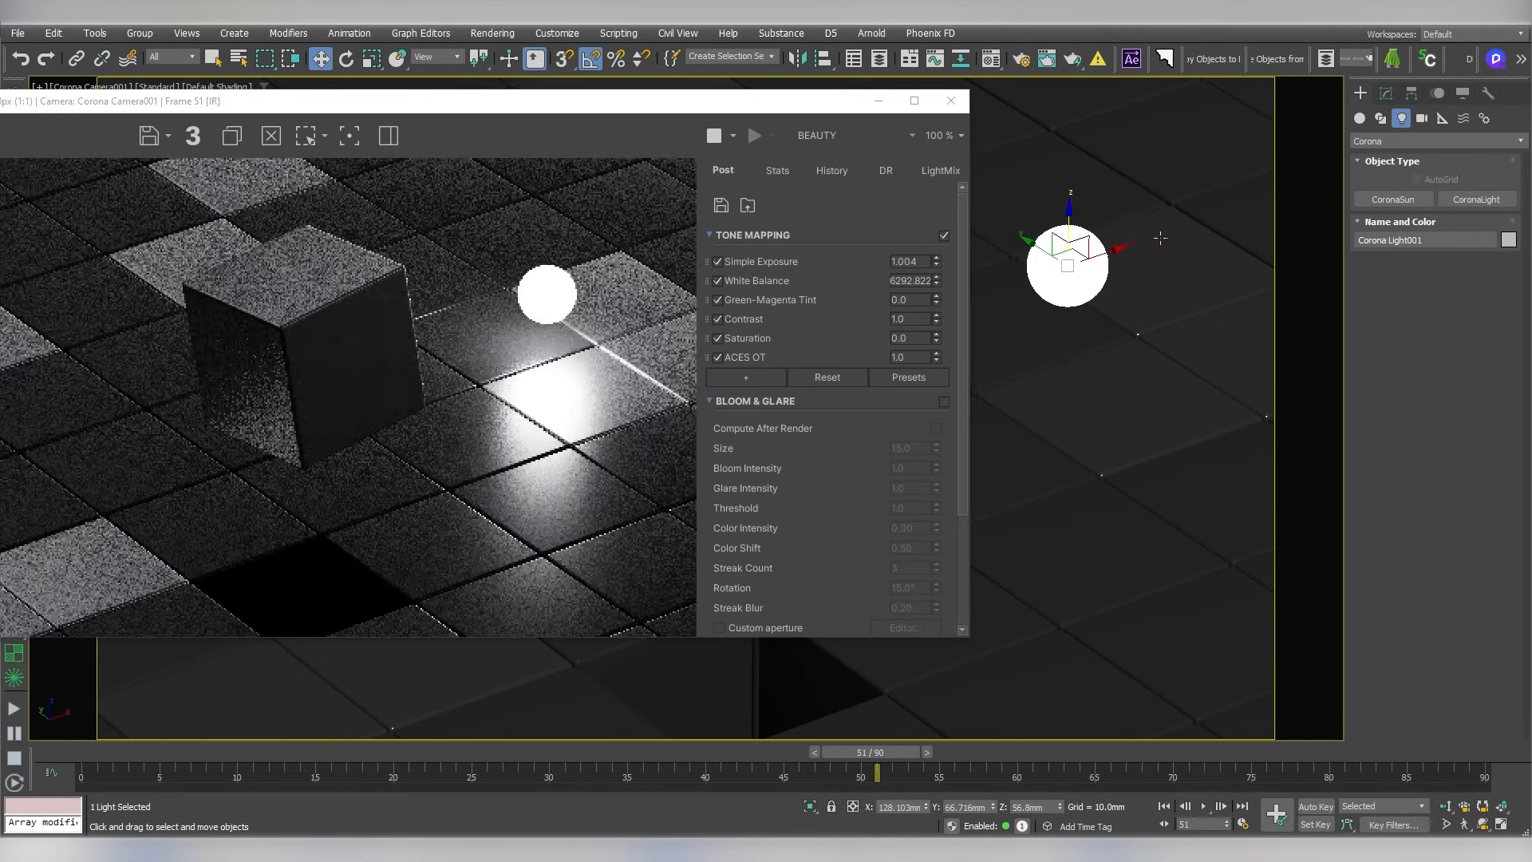
At frame 0, align the light to Box001 in X, Y and Z by pivot points and check its placement in wireframe
left_click_drag(769, 106, 438, 93)
left_click_drag(883, 755, 123, 758)
left_click(742, 547)
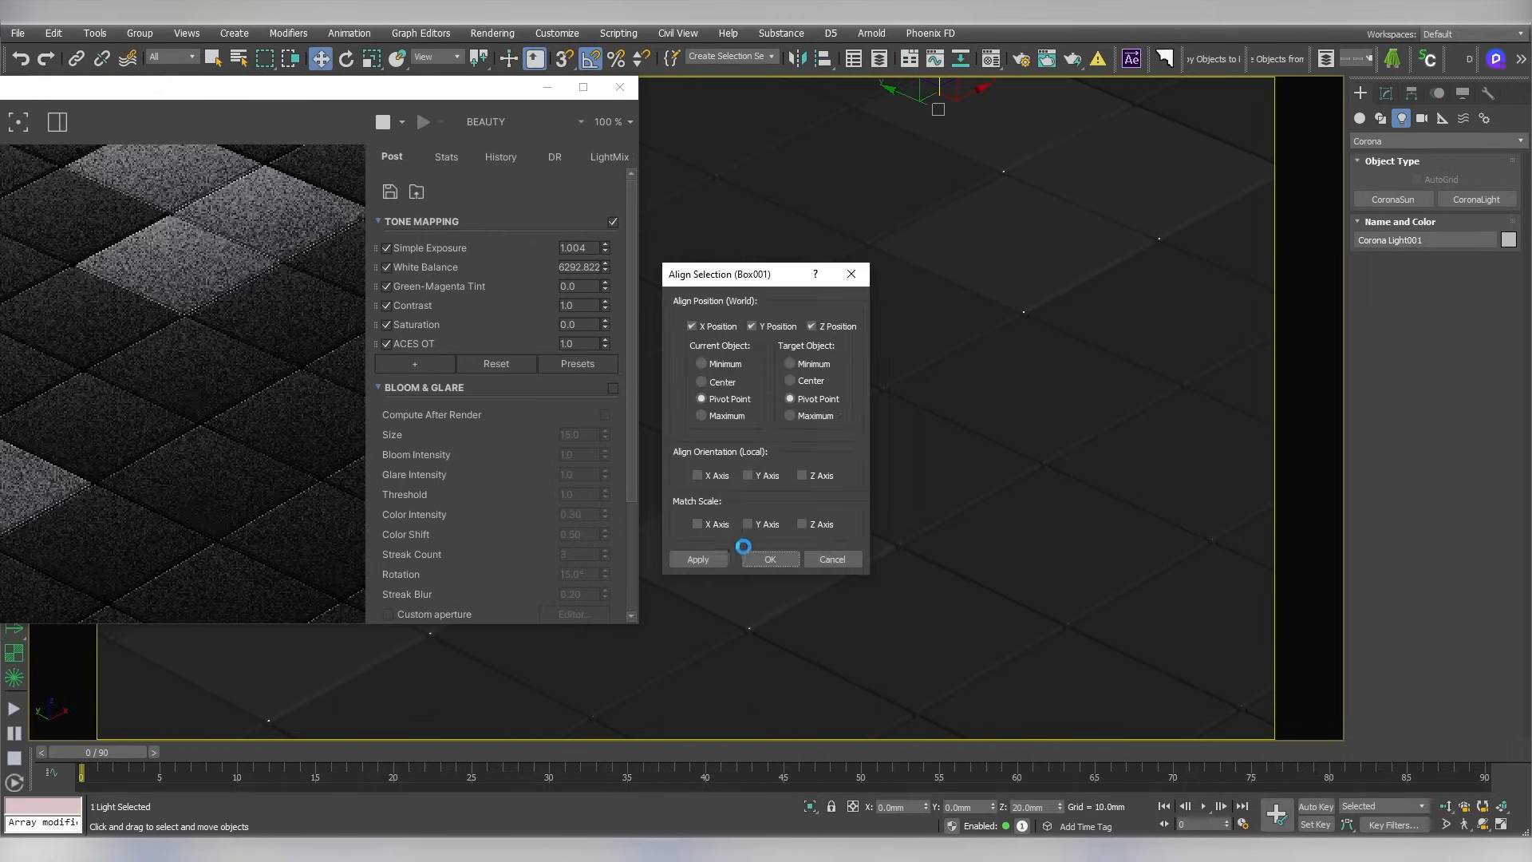
left_click(770, 560)
key("F3")
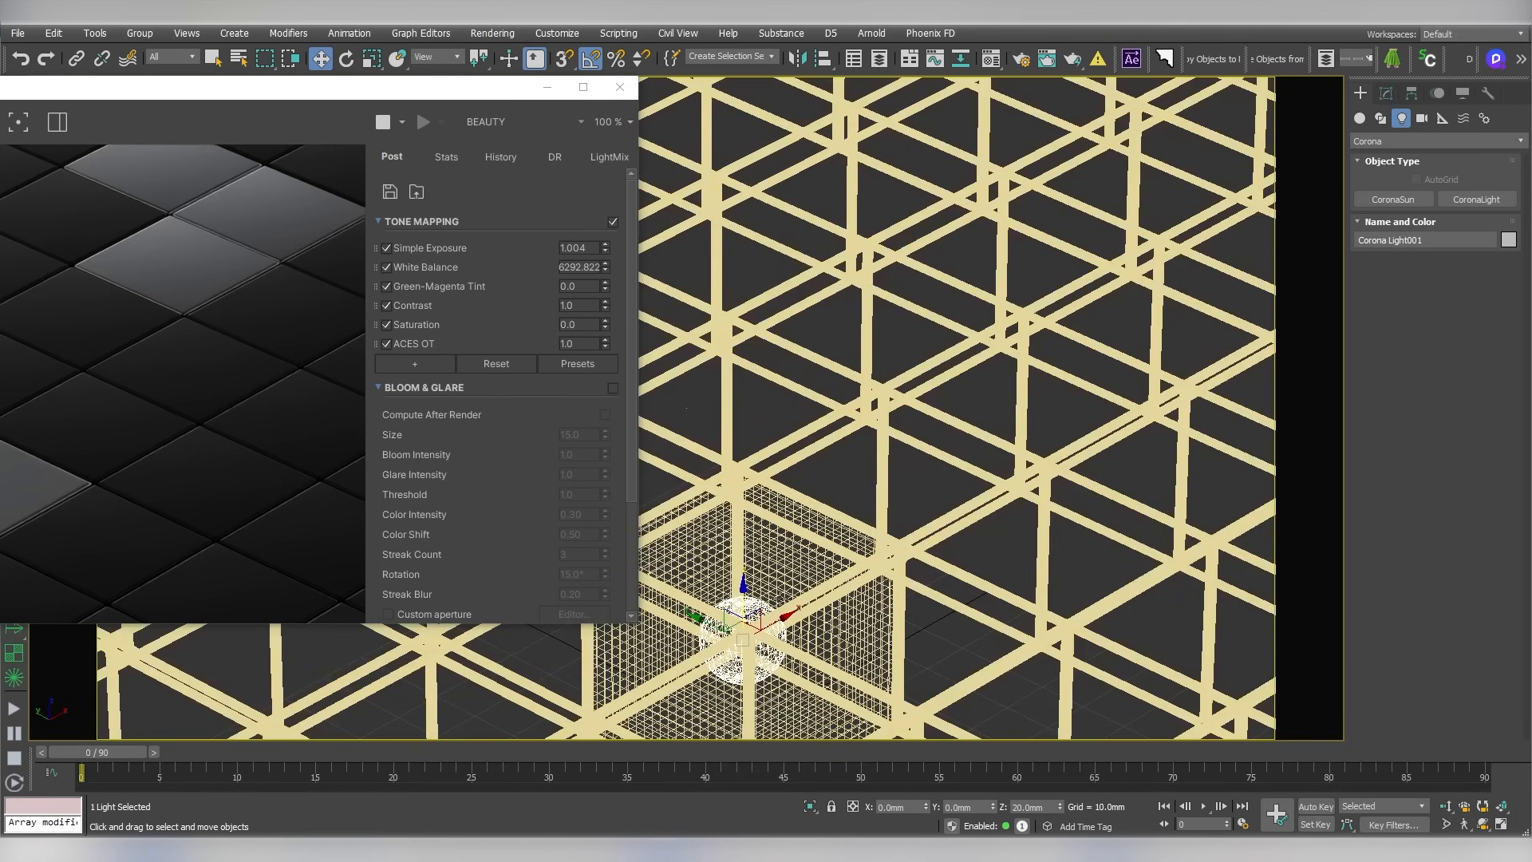
key("F3")
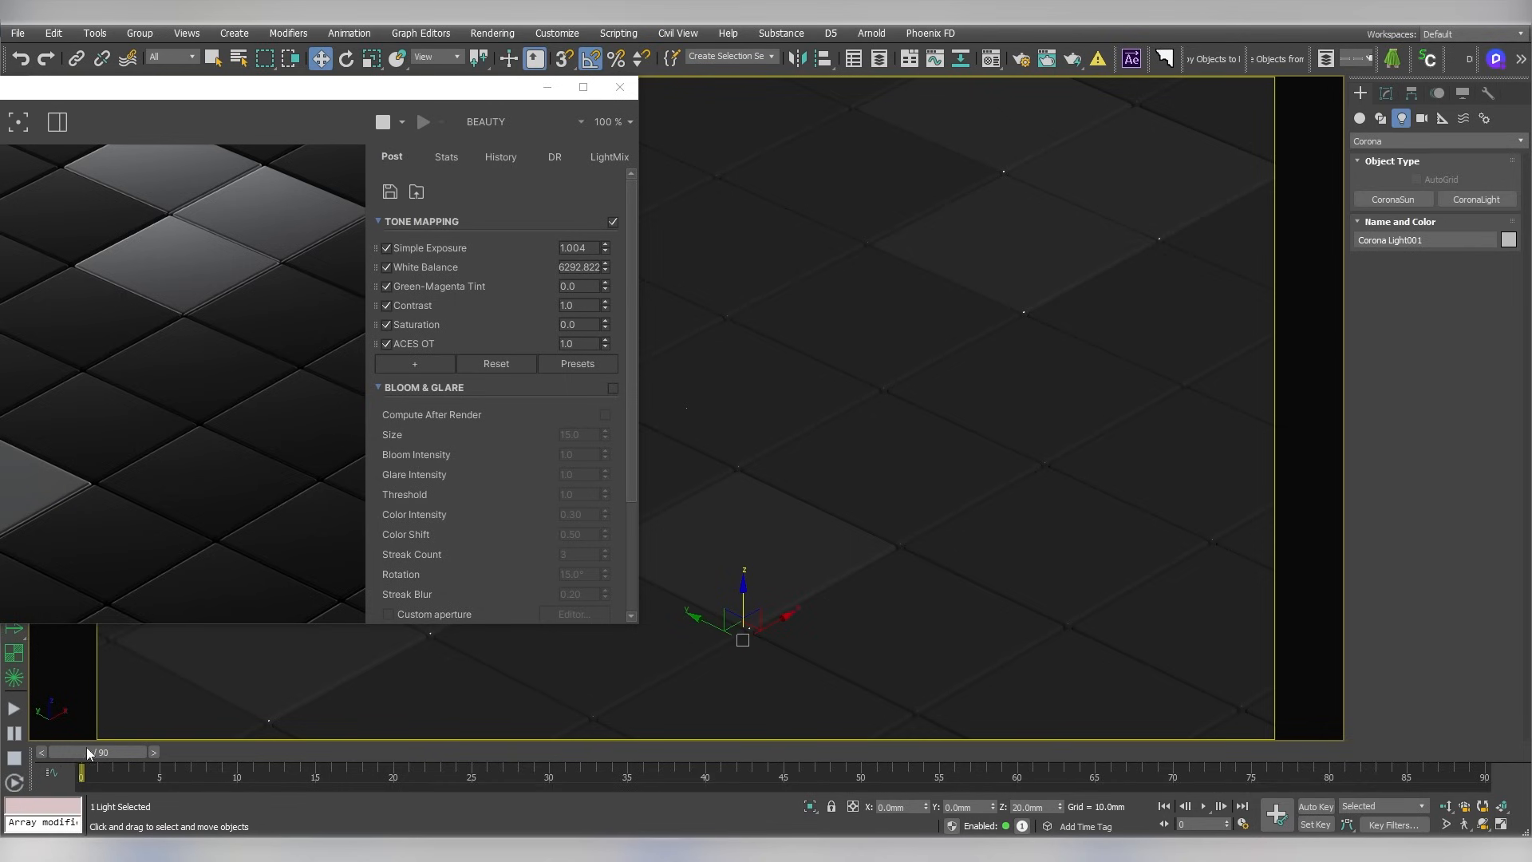
At frame 38, lower the light into the opening beneath the box to about Z -1.6 mm
left_click_drag(105, 752, 672, 753)
left_click_drag(355, 100, 804, 88)
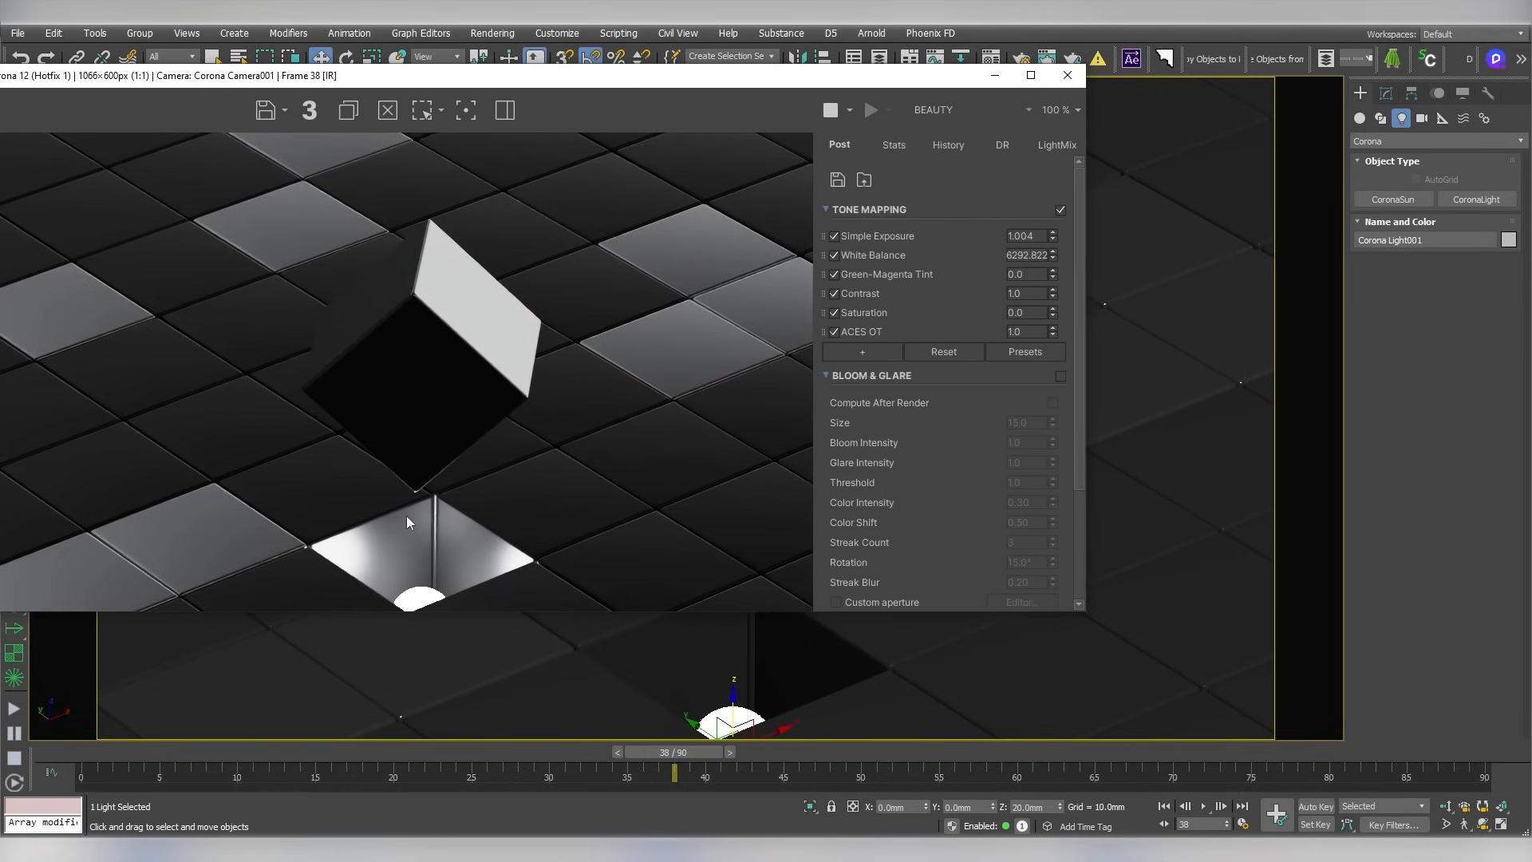
left_click_drag(733, 699, 733, 718)
Set the light's direct color to red FF6B6B and preview its glow in the opening
left_click(1386, 93)
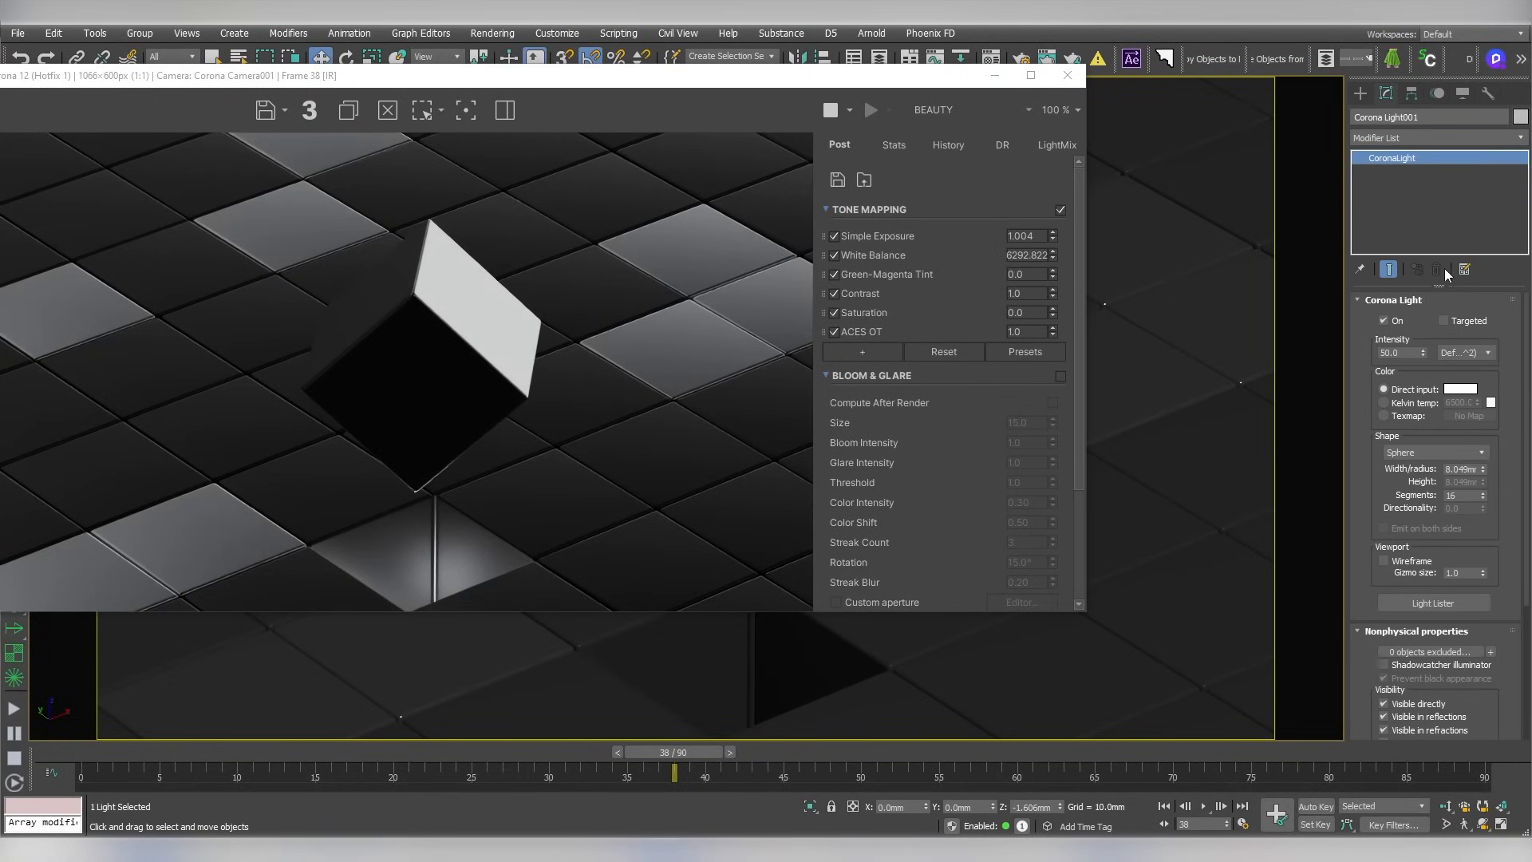
left_click(1460, 389)
left_click_drag(1139, 311, 1131, 314)
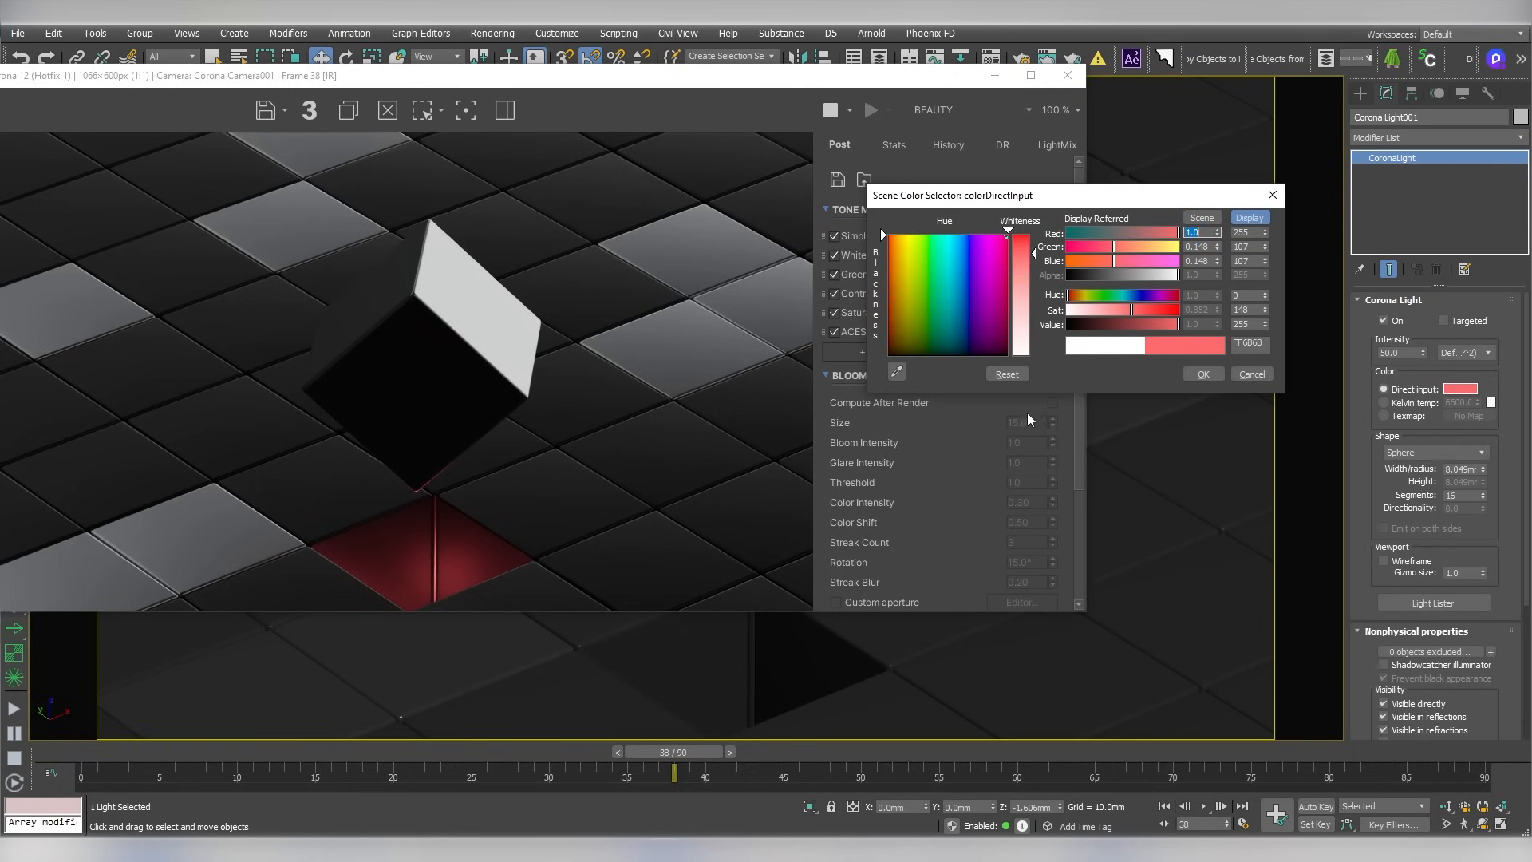
left_click(1199, 374)
left_click_drag(673, 751, 827, 752)
left_click_drag(520, 81, 479, 106)
left_click_drag(1038, 635, 774, 574)
At frame 13, clone the red light as an independent copy and place it at about Y -82.4 mm, Z 97.4 mm
left_click_drag(808, 756, 294, 751)
mouse_move(740, 702)
left_mouse_down("shift")
mouse_move(773, 435)
mouse_move(714, 481)
left_mouse_up("shift")
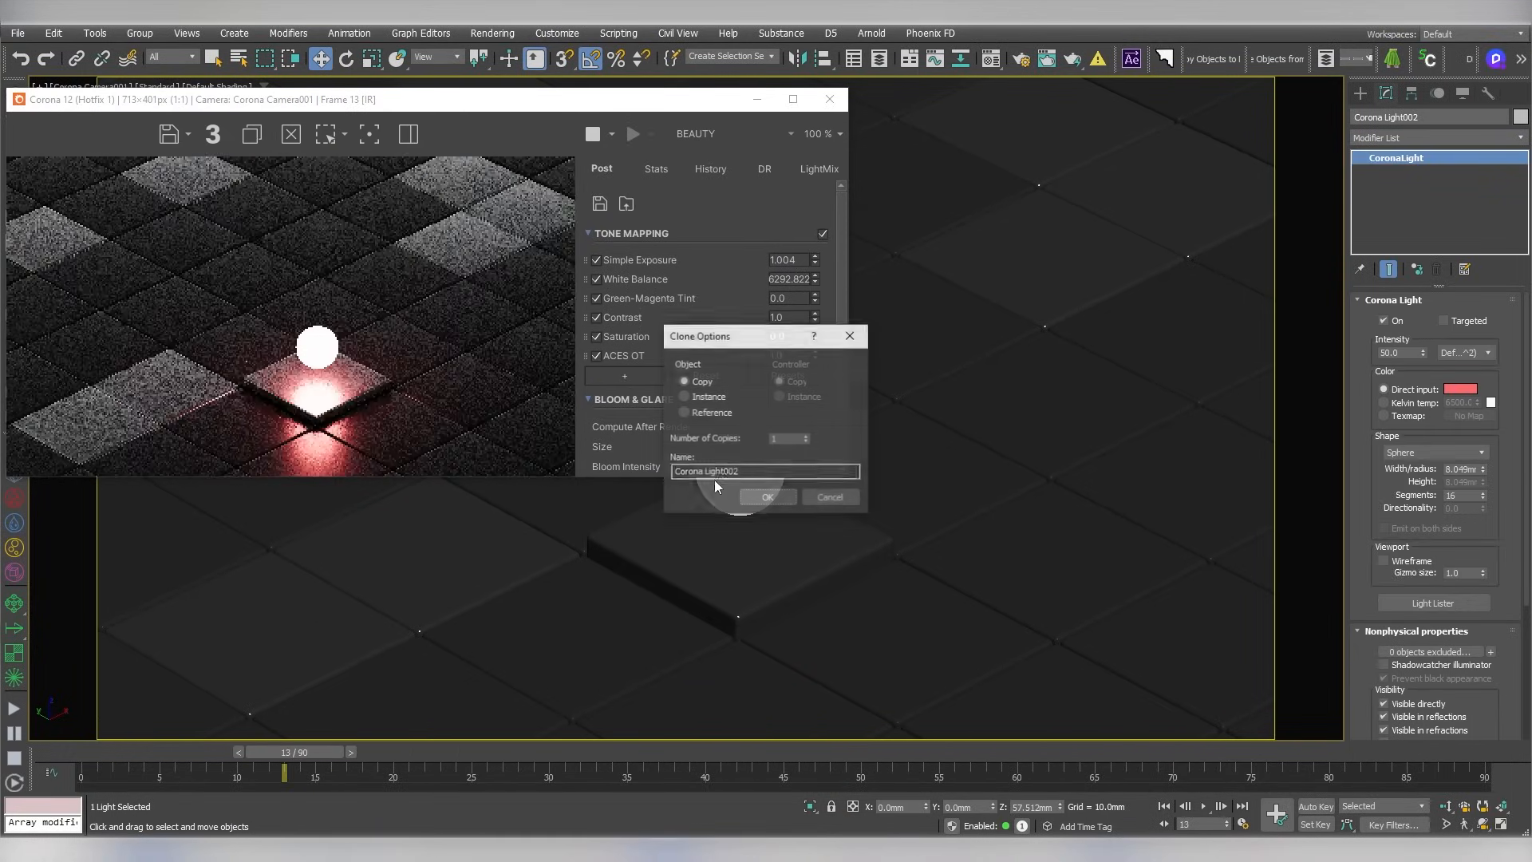
left_click(764, 497)
left_click_drag(682, 100, 551, 60)
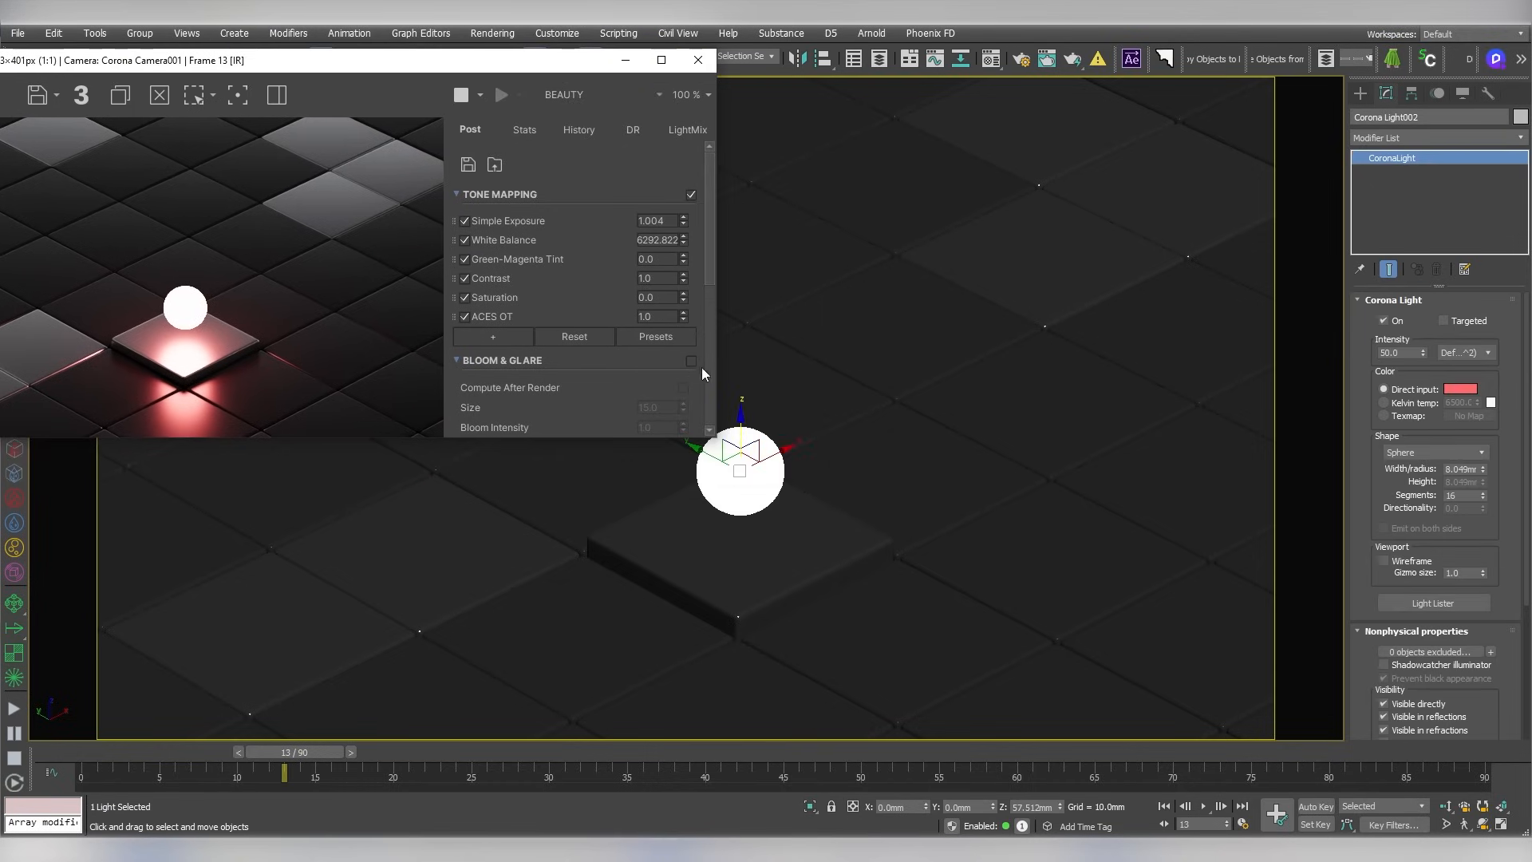
left_click_drag(701, 446, 1087, 395)
left_click_drag(481, 60, 724, 81)
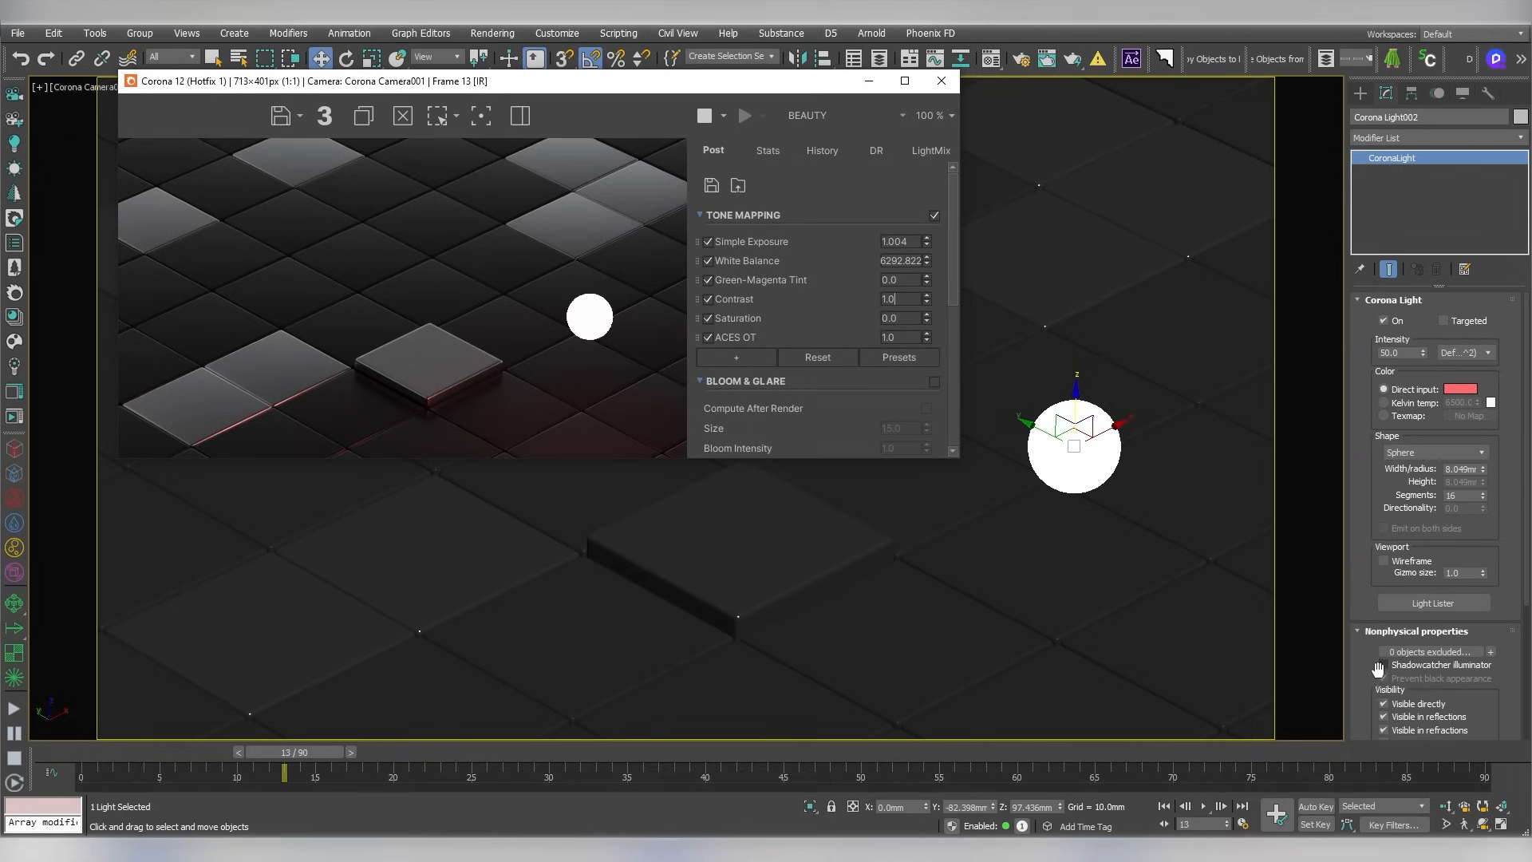
Turn off direct visibility for the copied light and move it along X to about 53.7 mm
scroll(1372, 678, "down", 3)
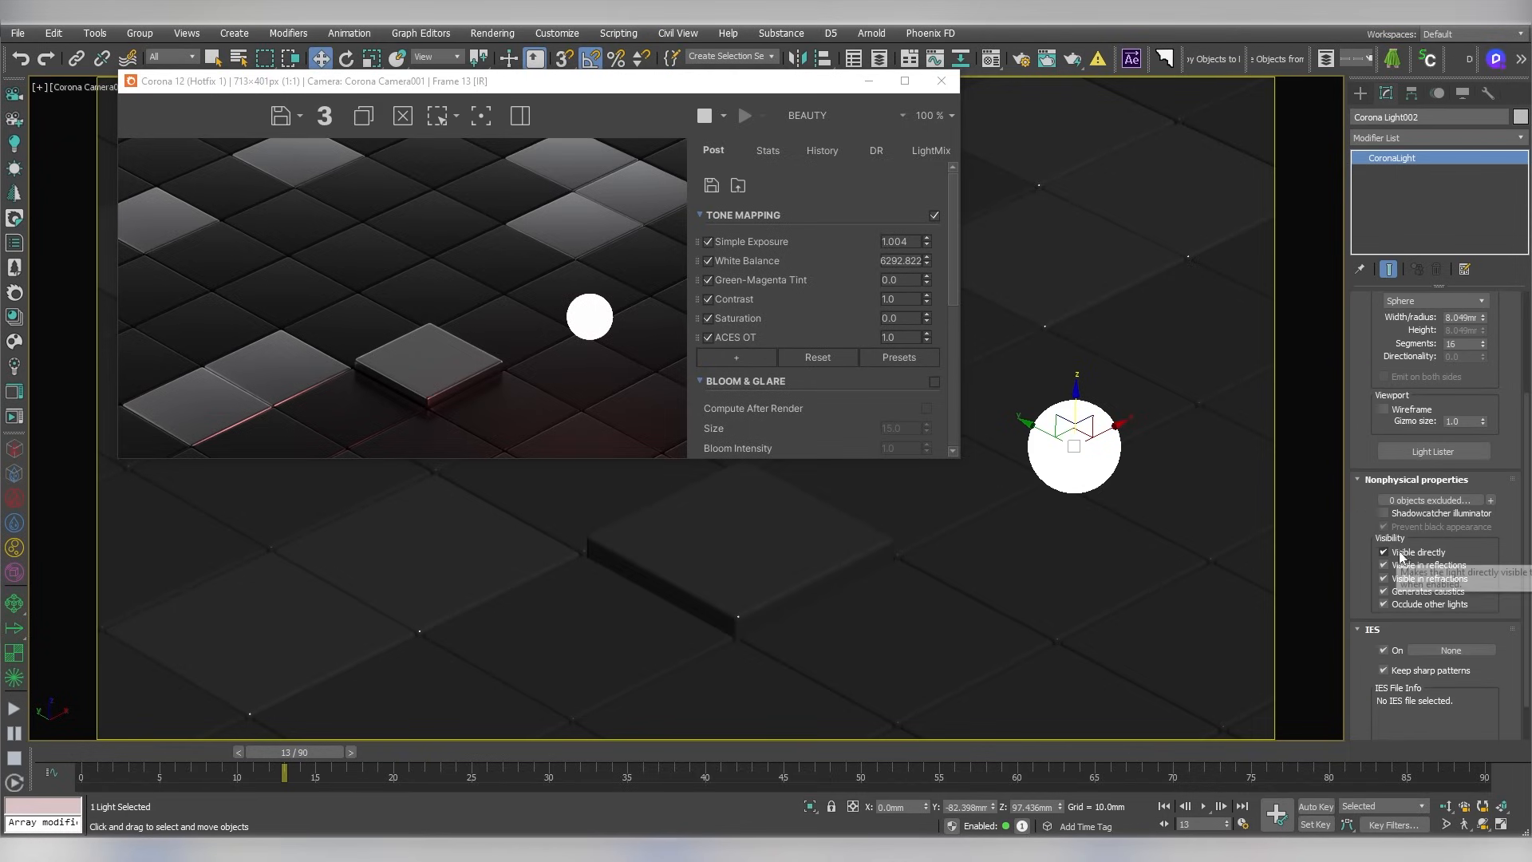
left_click(1403, 552)
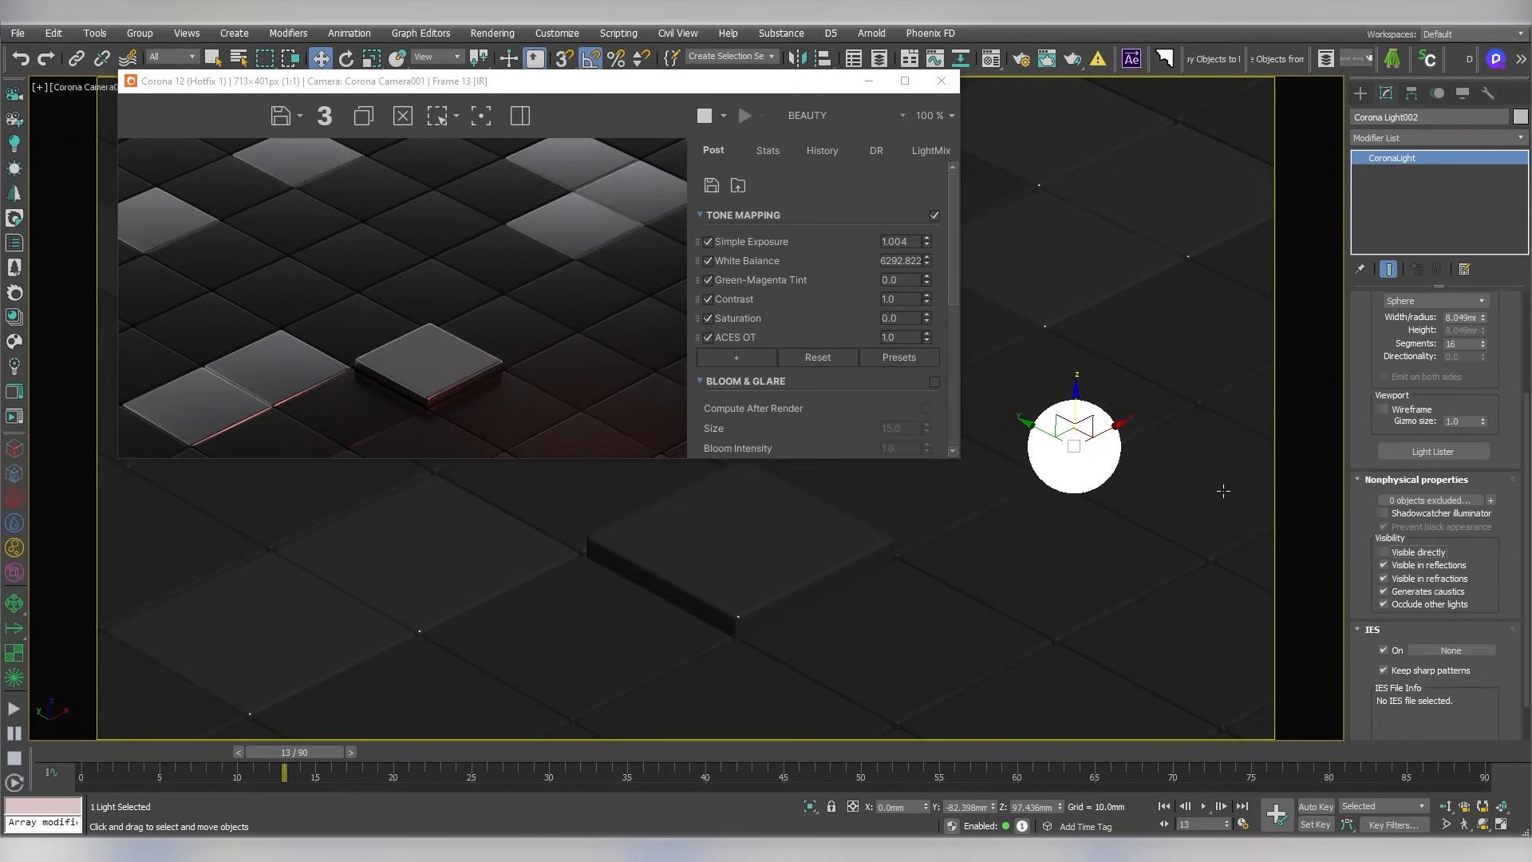
left_click_drag(1115, 427, 1327, 352)
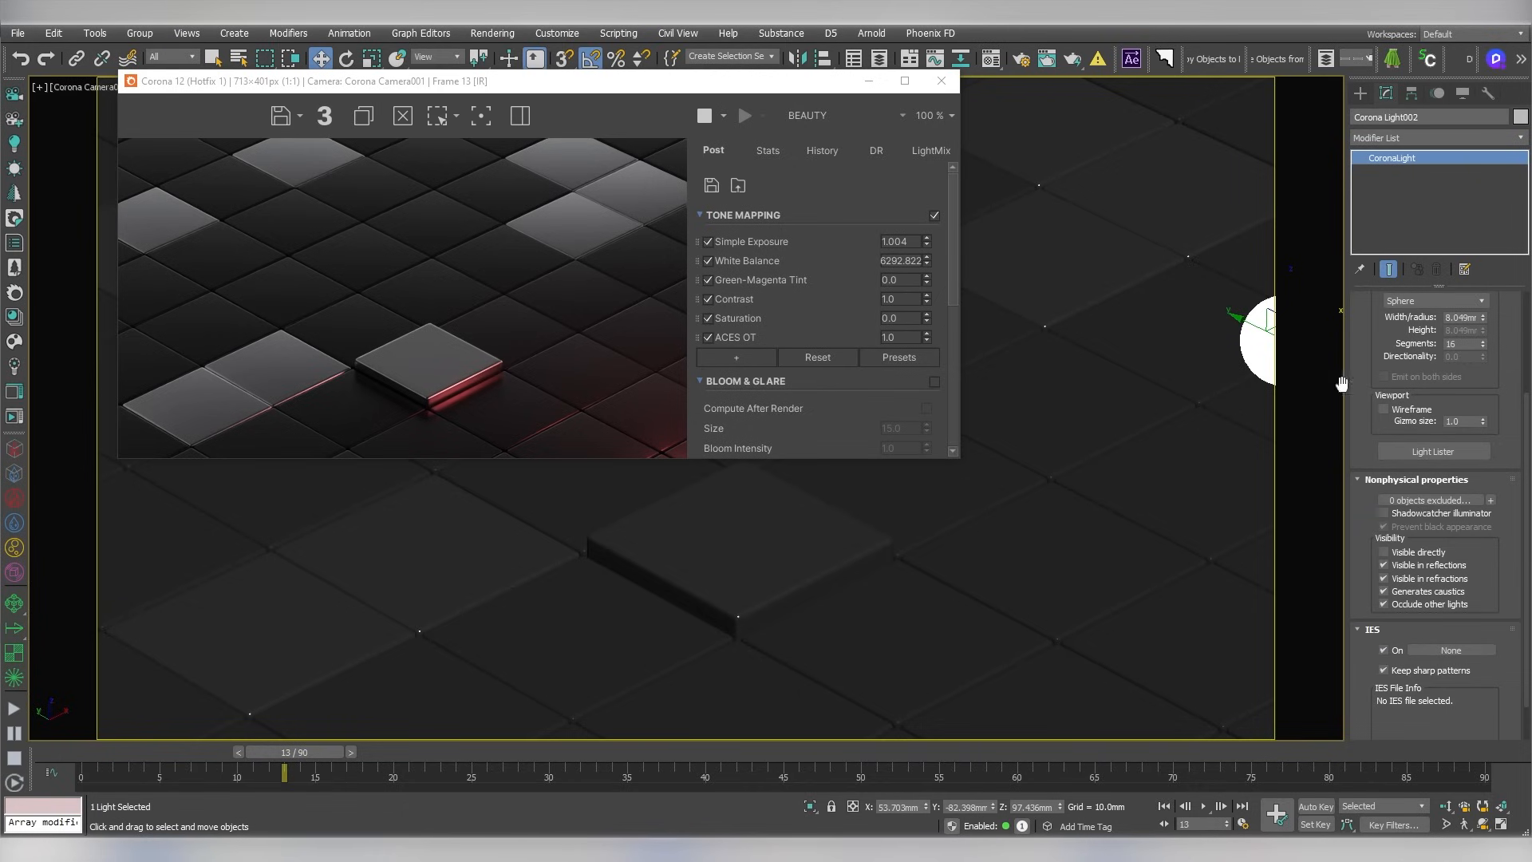
At frame 39, clone the hidden light as an independent copy on the opposite side of the box at about Y 313.5 mm
left_click_drag(345, 756, 234, 775)
left_click_drag(144, 751, 688, 751)
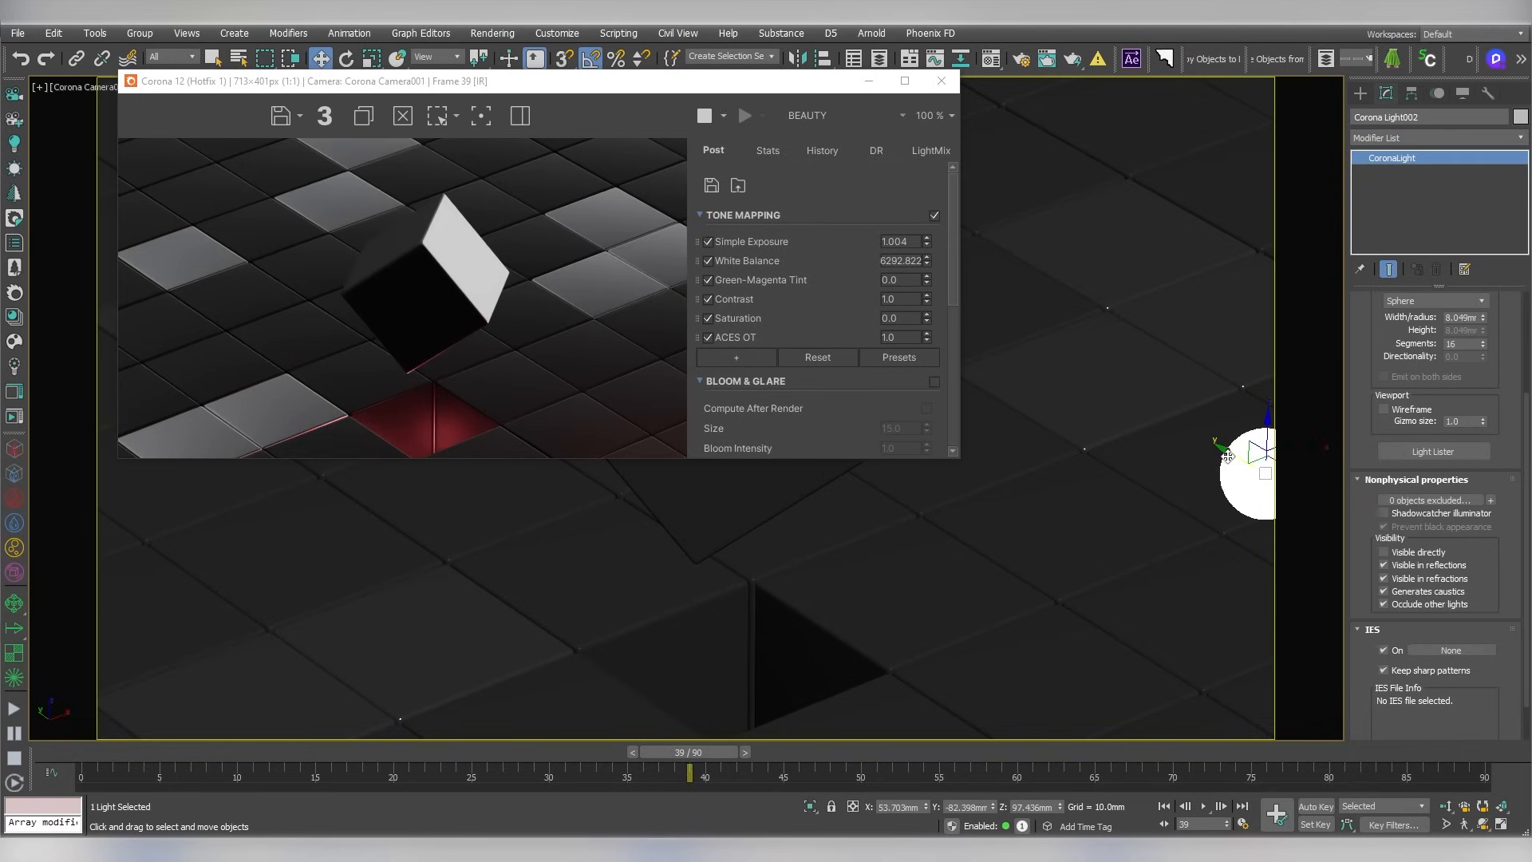
left_click_drag(1227, 457, 550, 311, "shift")
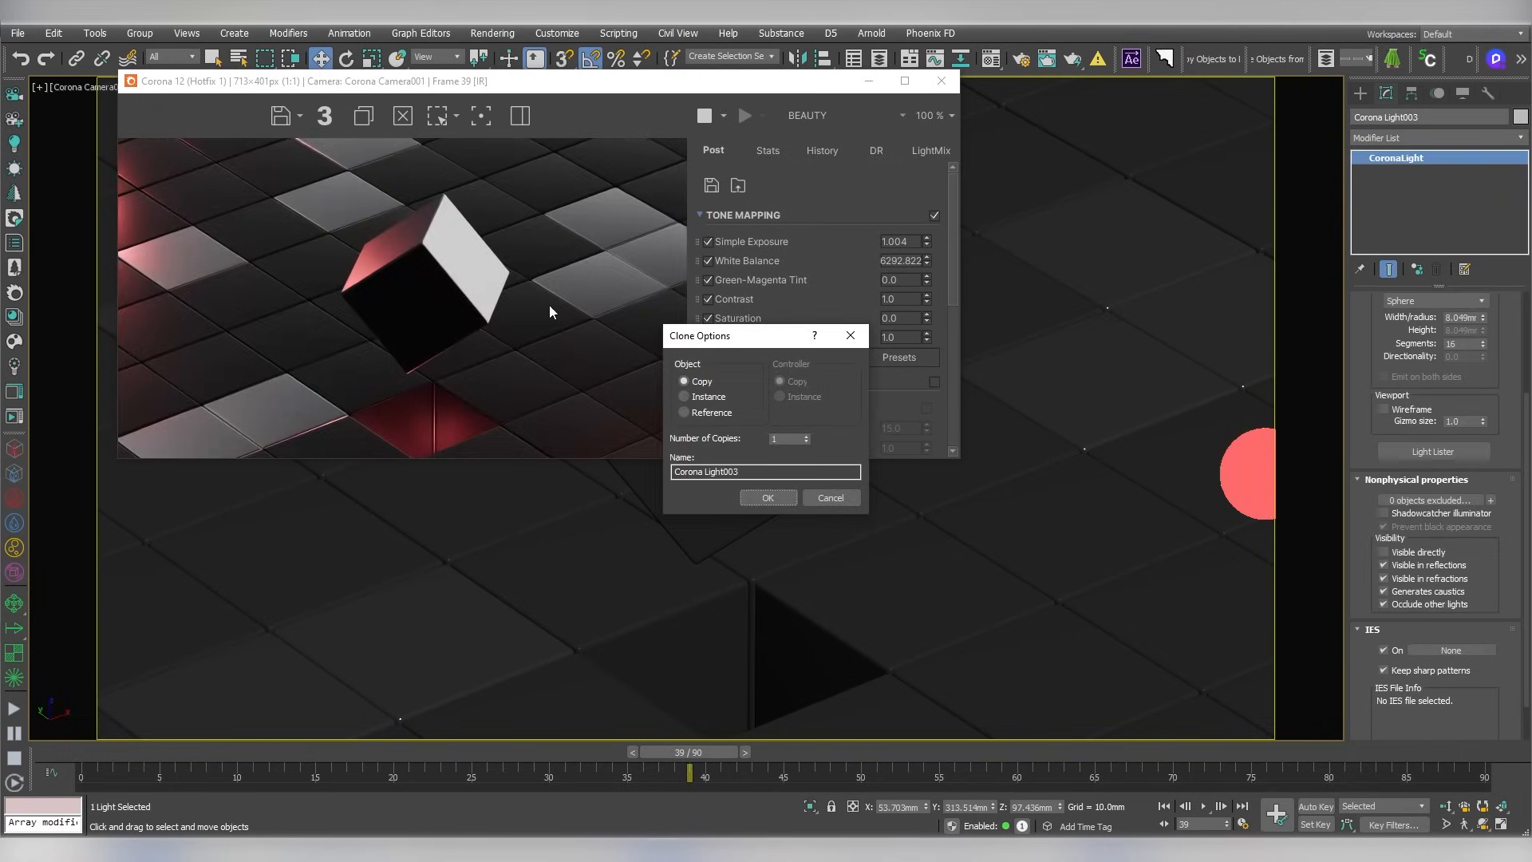
left_click(762, 498)
left_click_drag(1386, 352, 1367, 652)
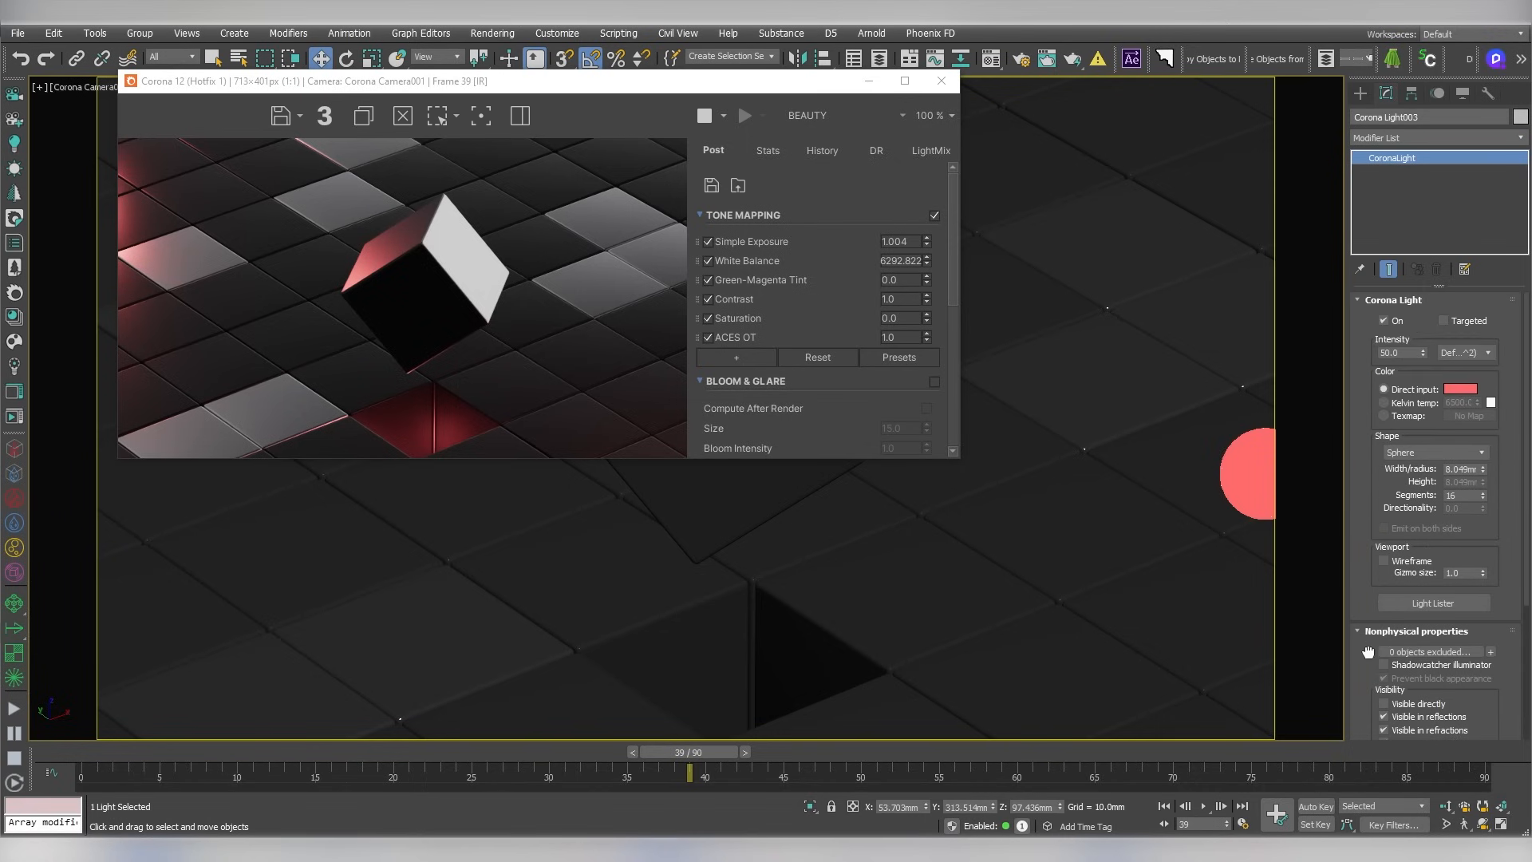
left_click(1460, 389)
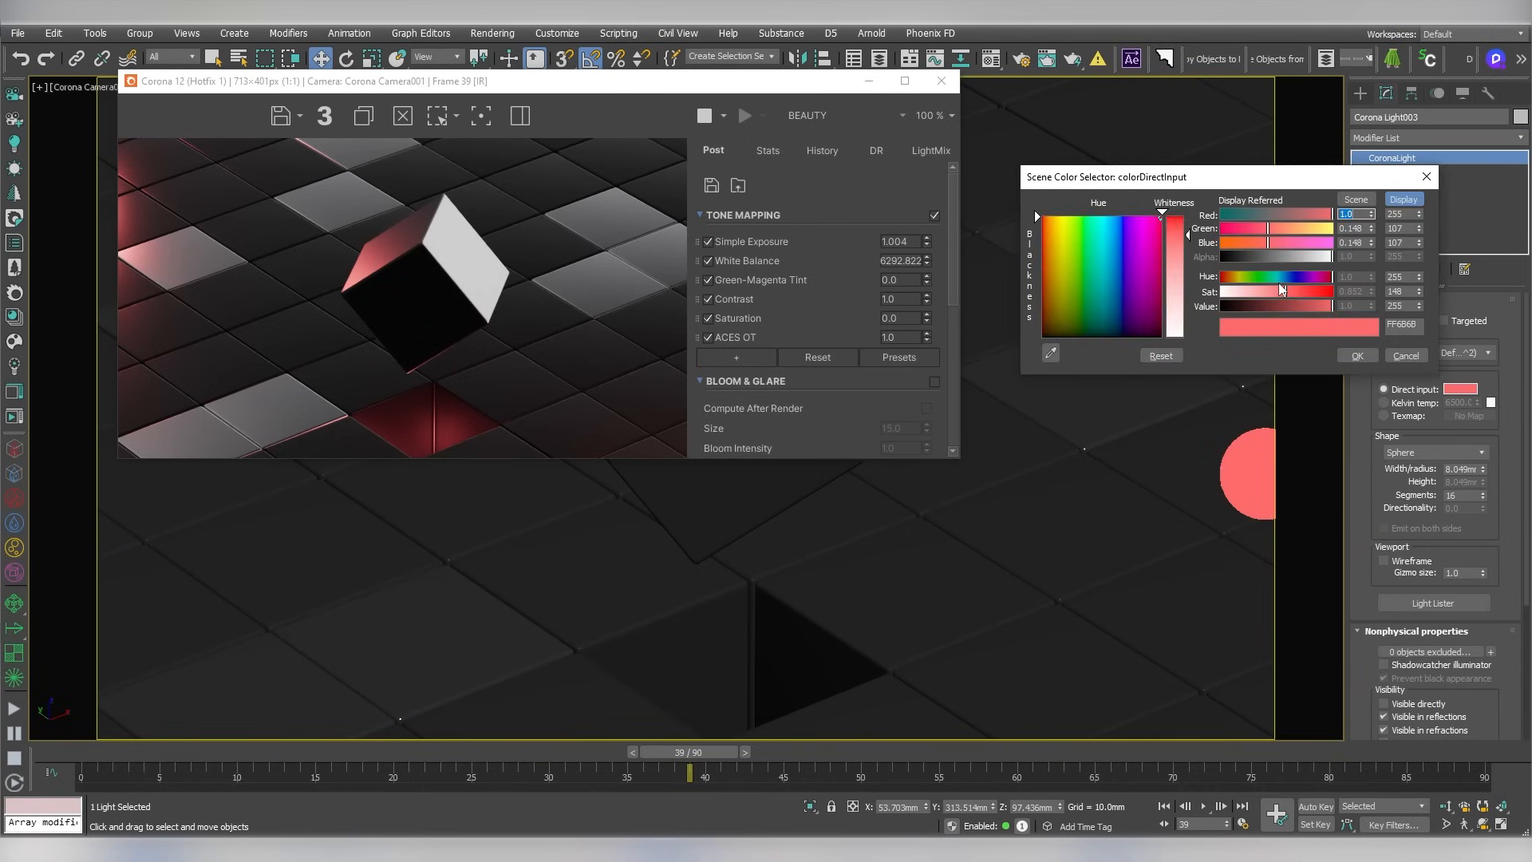
left_click_drag(1300, 279, 1230, 276)
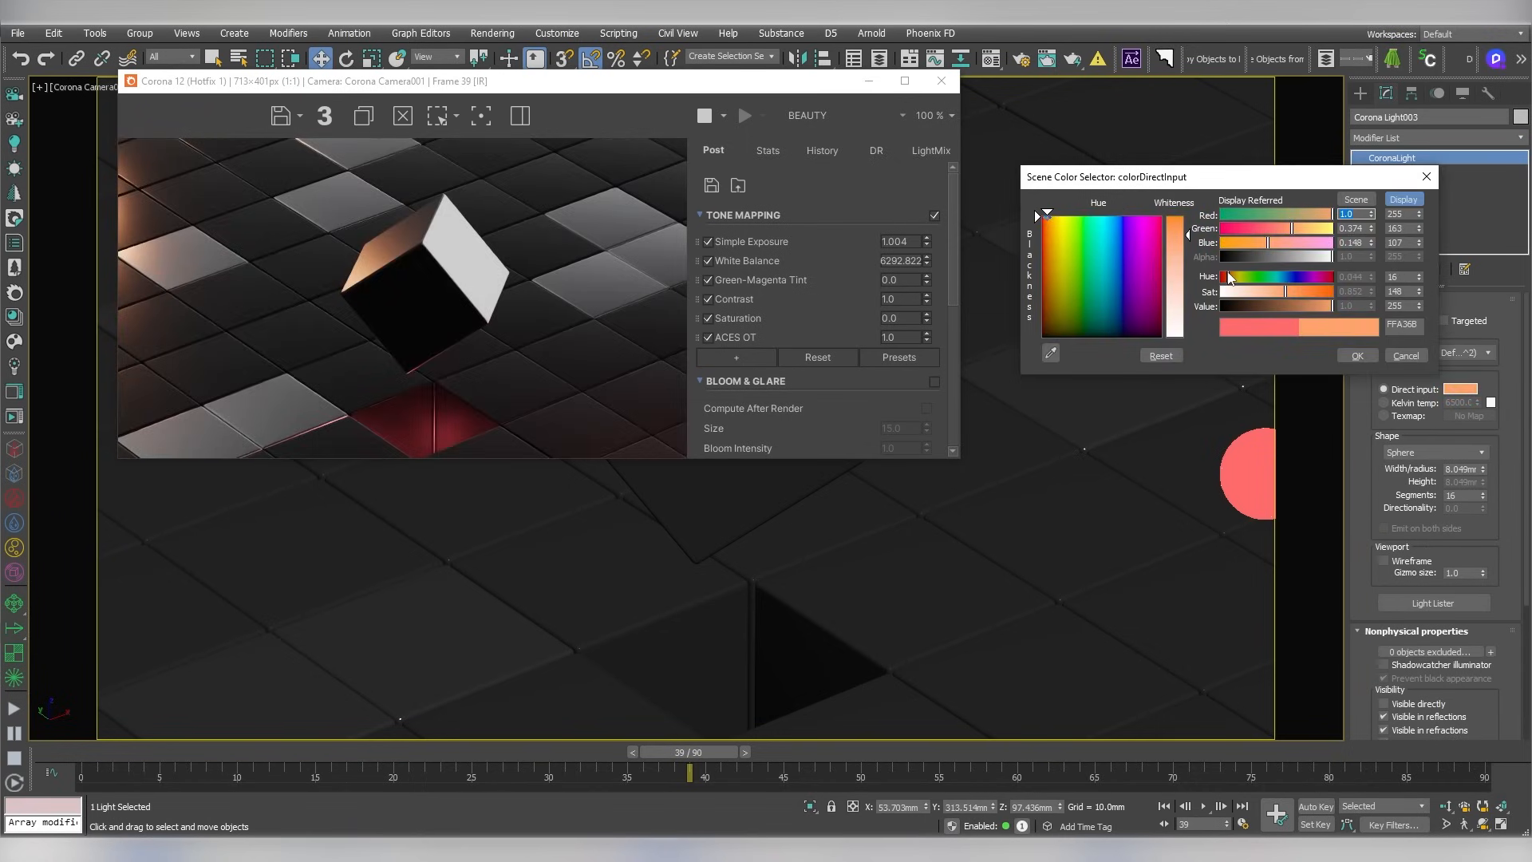
left_click(1406, 356)
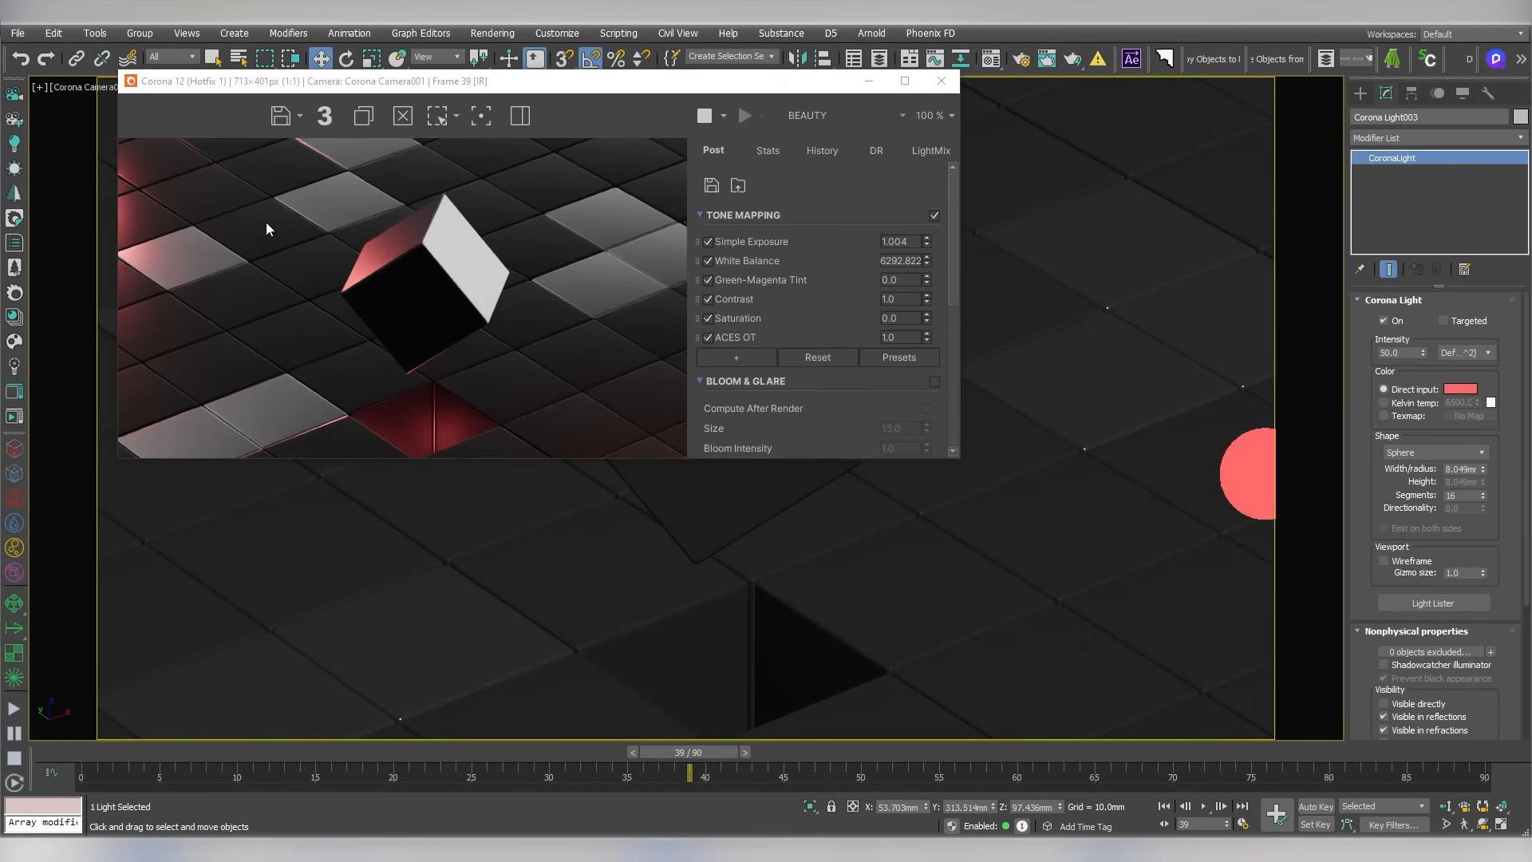
Reset the new light's direct color to white and set its intensity to 10, comparing the preview with the light off and on
left_click(1449, 394)
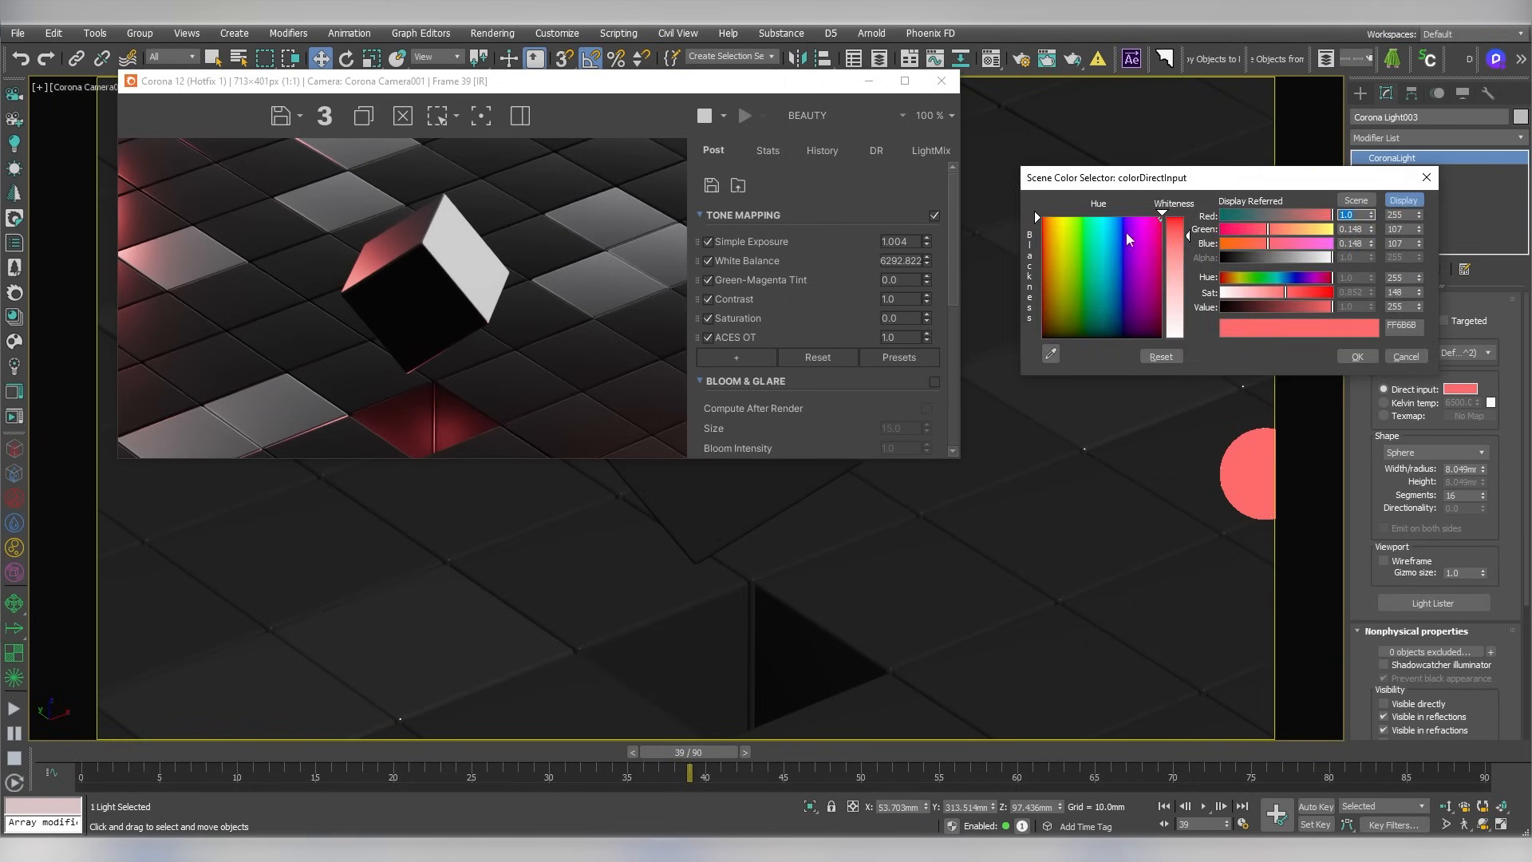
left_click(1165, 353)
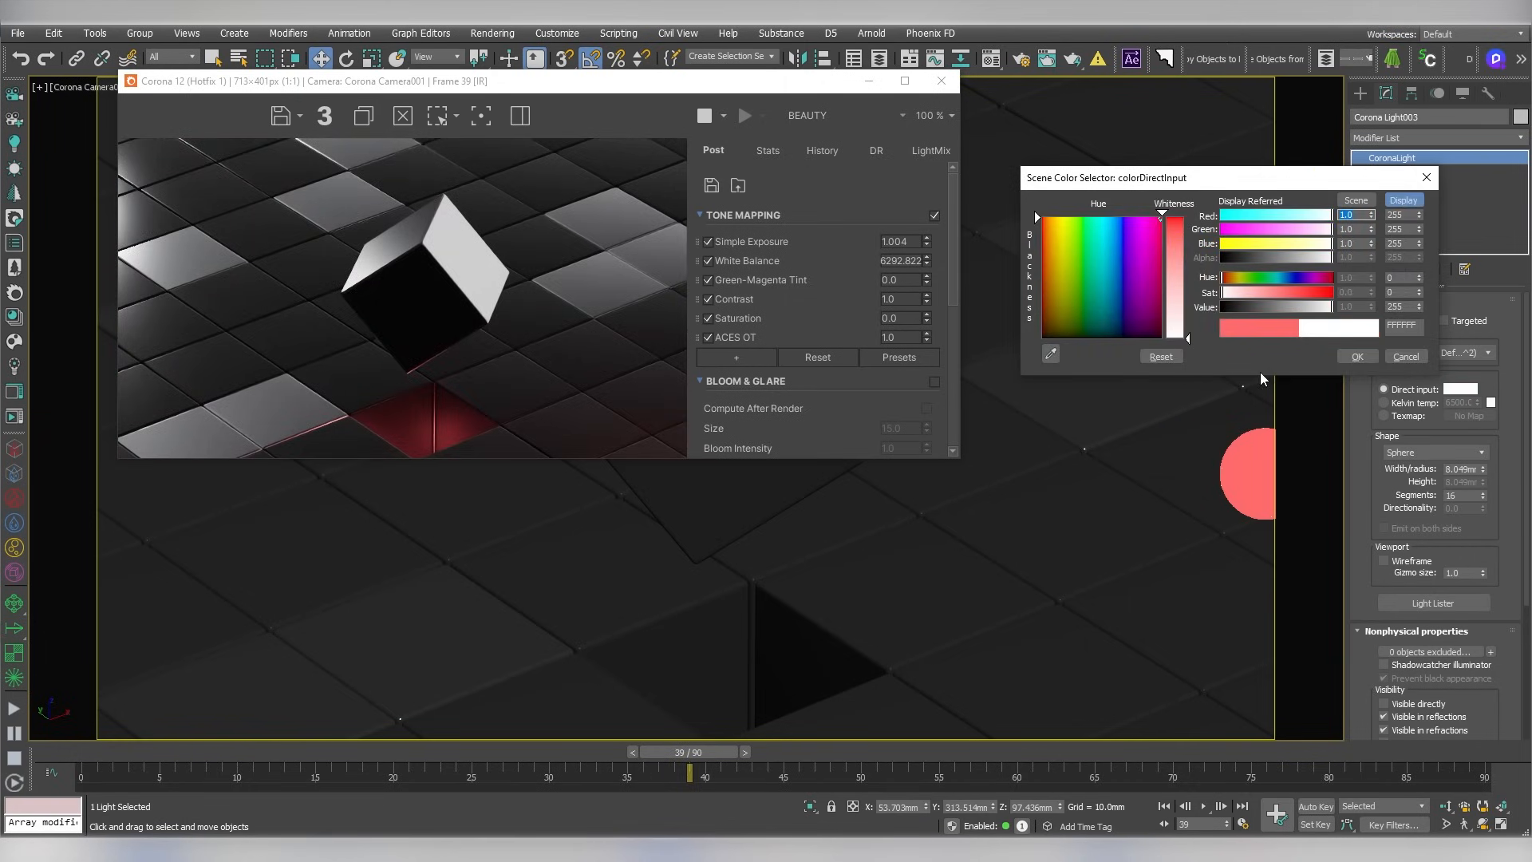
left_click(1356, 356)
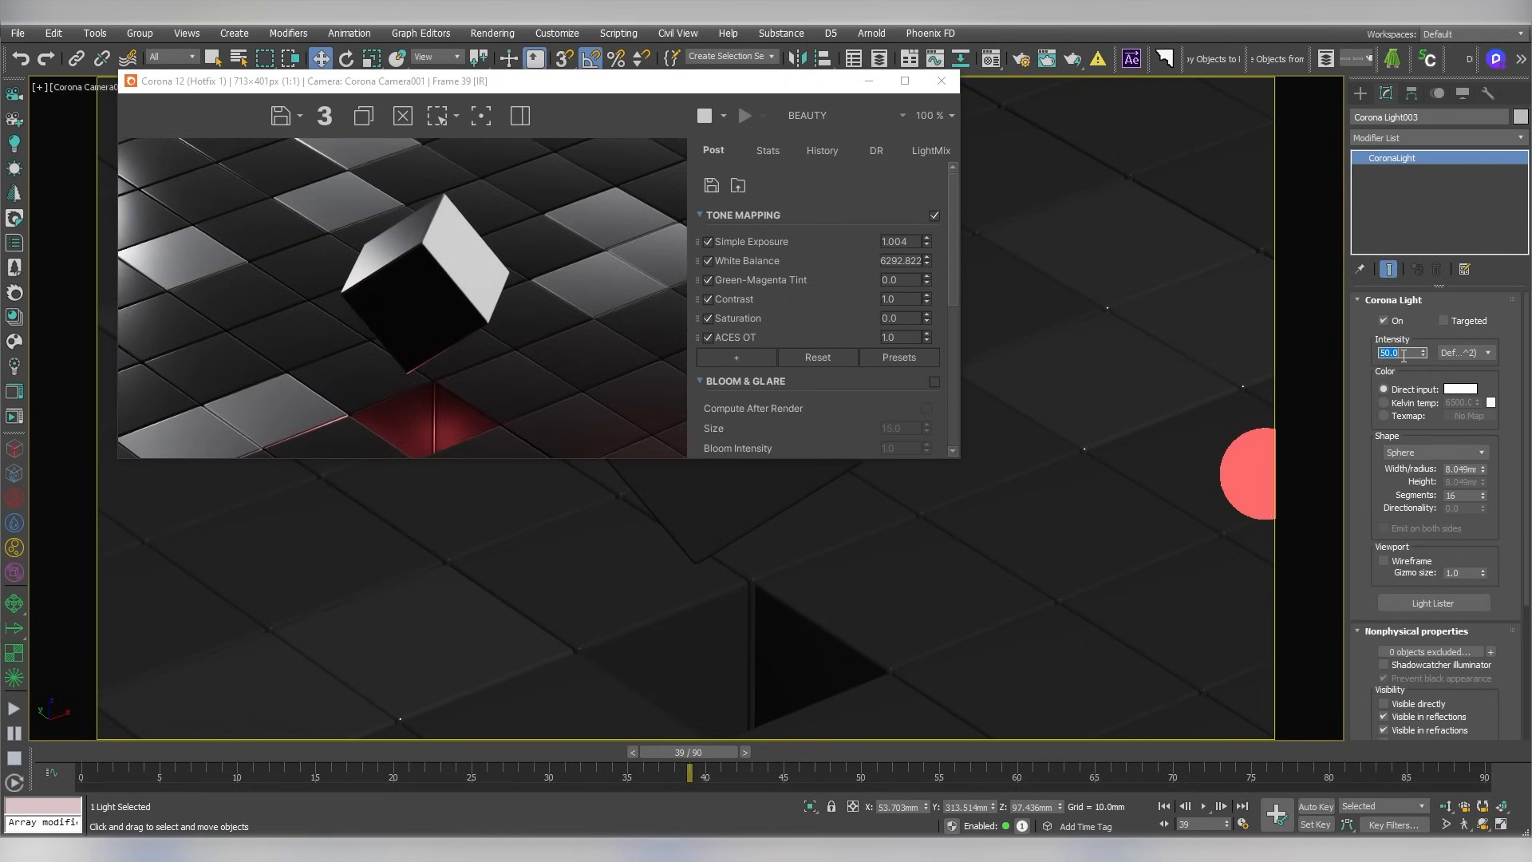
type("10")
key("Return")
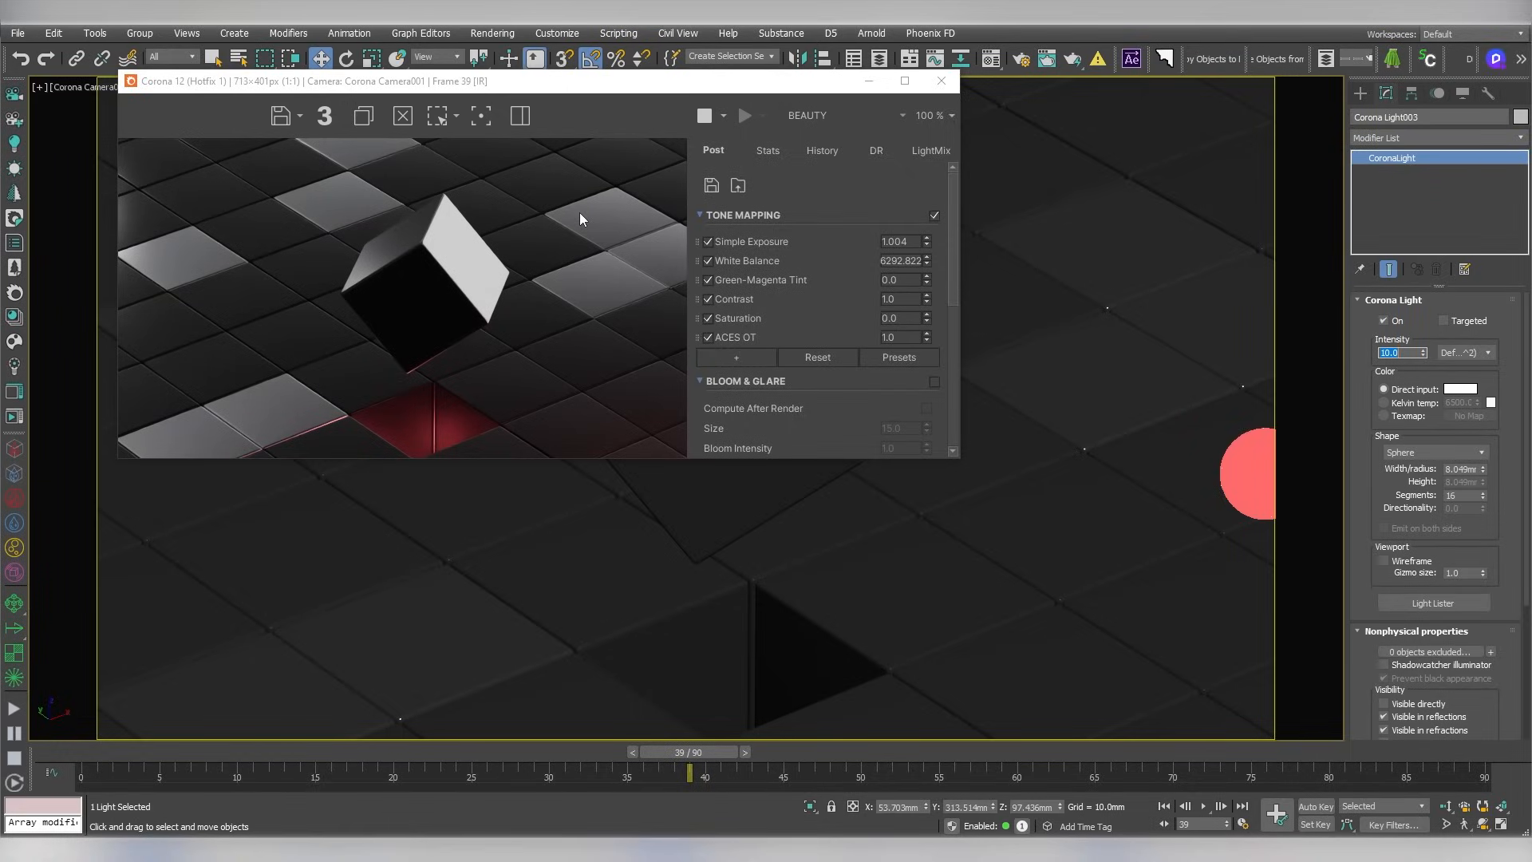
left_click(1394, 320)
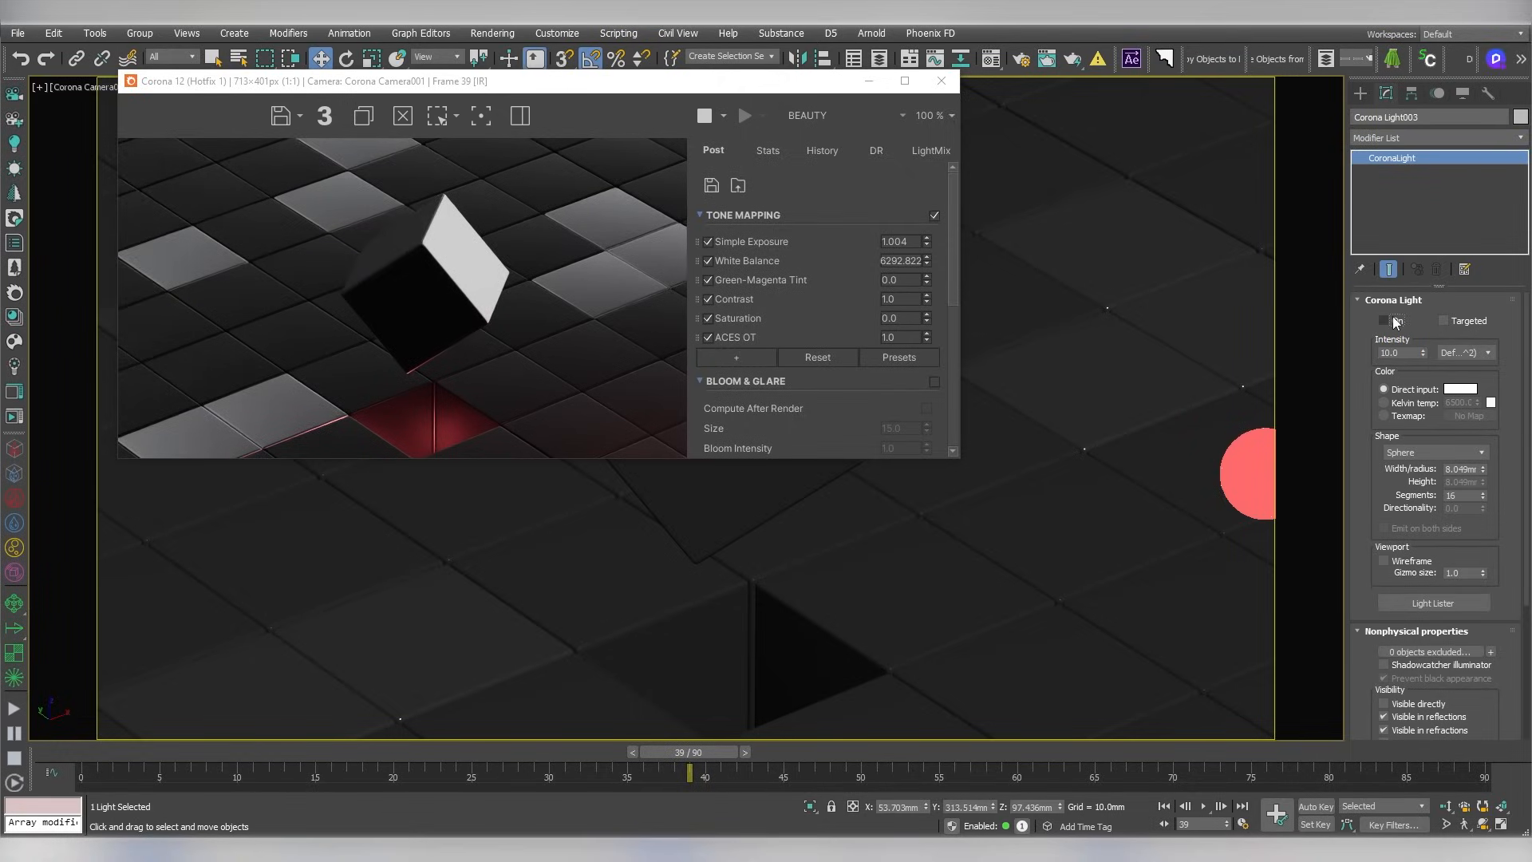
left_click(1384, 320)
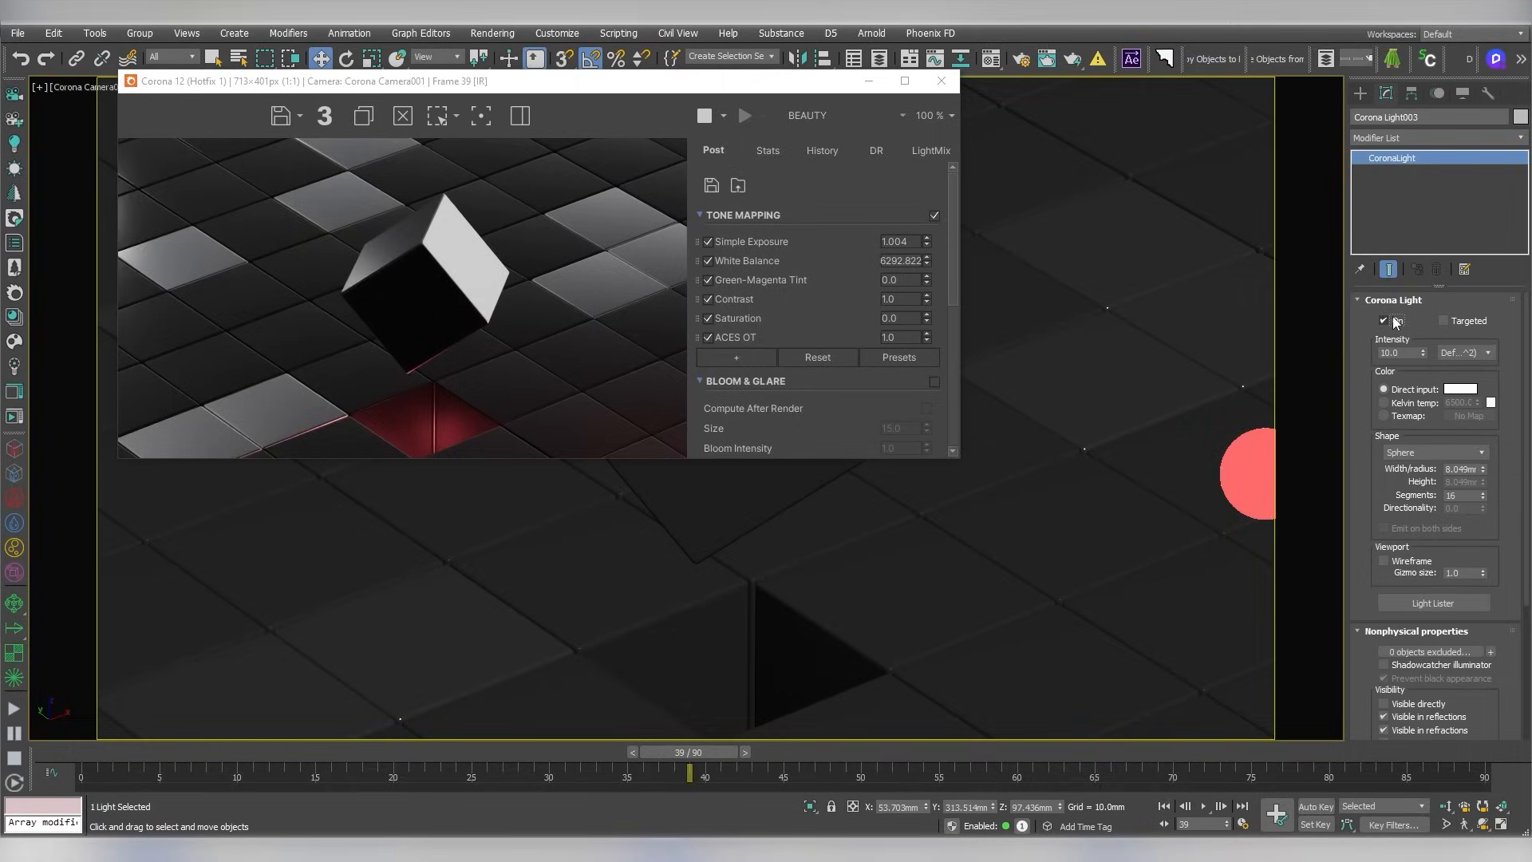
At frame 41, switch to the perspective view and clone the white light as an independent copy at about Y 24.9 mm
mouse_move(706, 752)
left_mouse_down()
mouse_move(783, 754)
mouse_move(736, 752)
left_mouse_up()
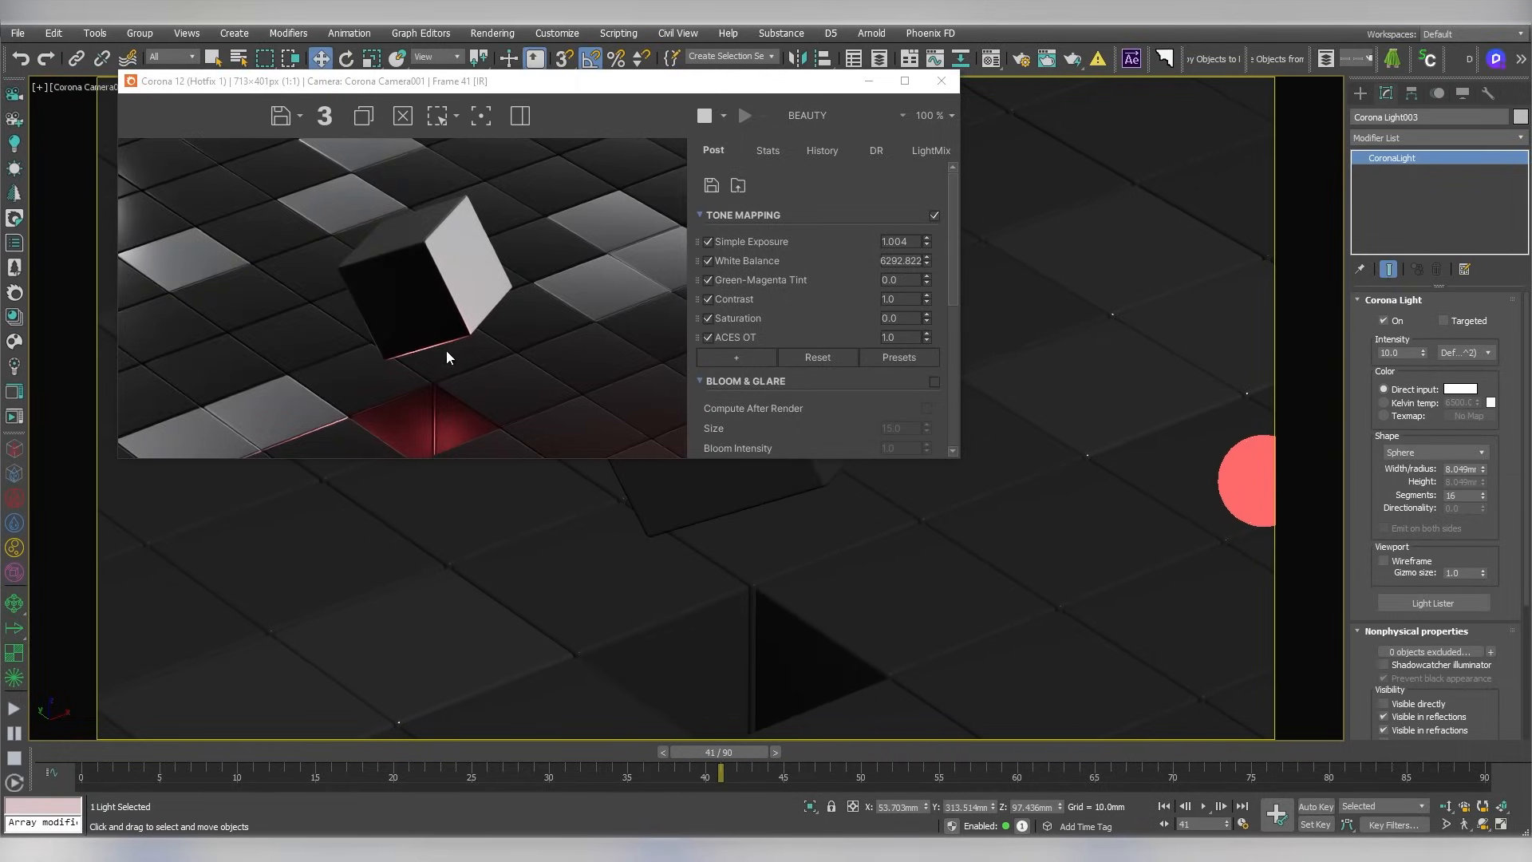
left_click_drag(472, 91, 899, 106)
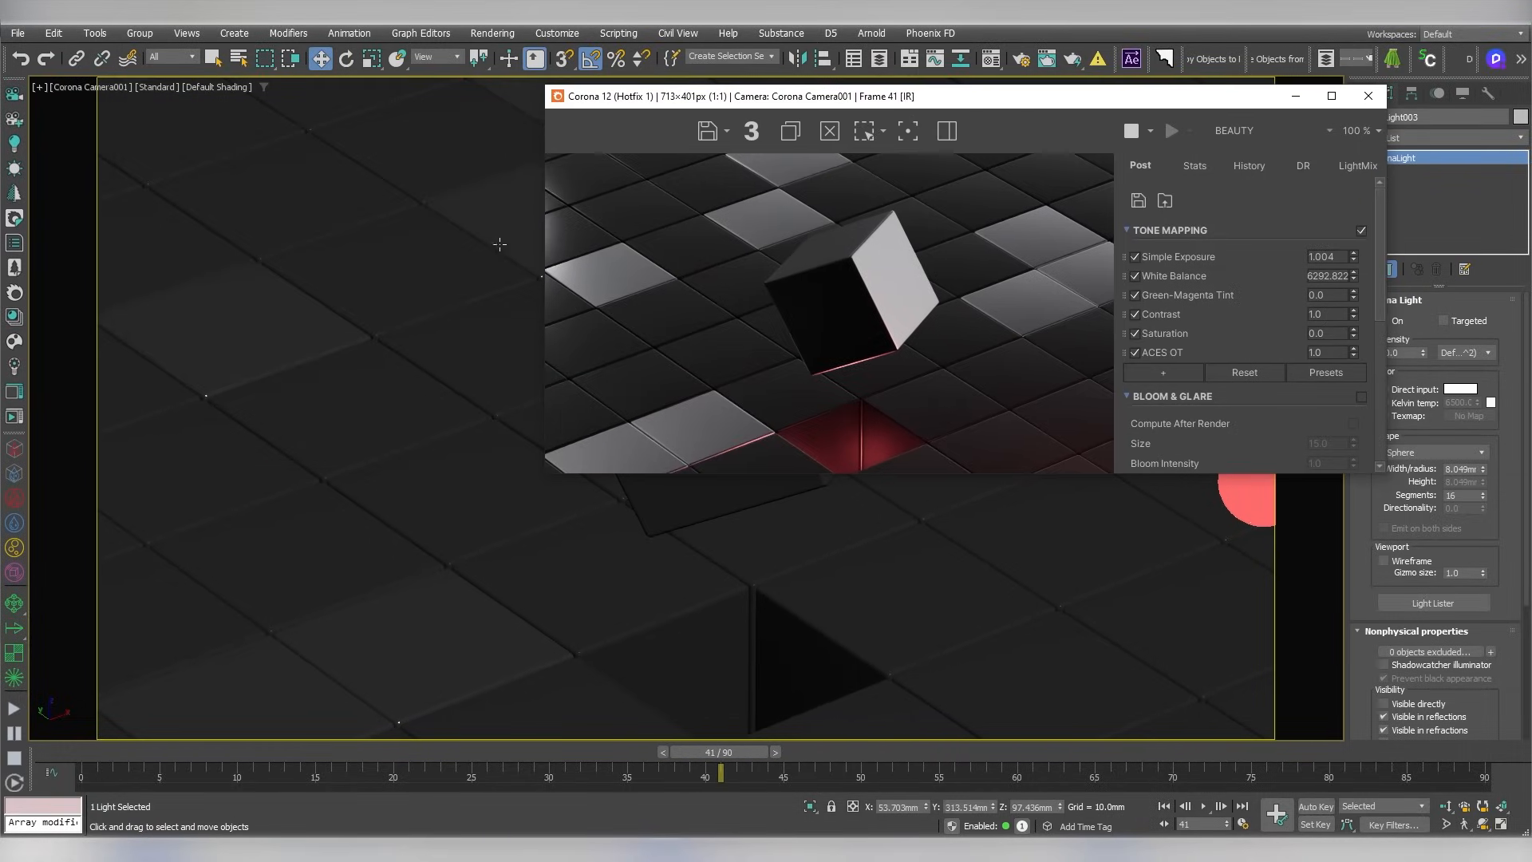
right_click(441, 338)
left_click(451, 343)
key("p")
scroll(452, 344, "down", 6)
middle_click_drag(452, 344, 360, 371)
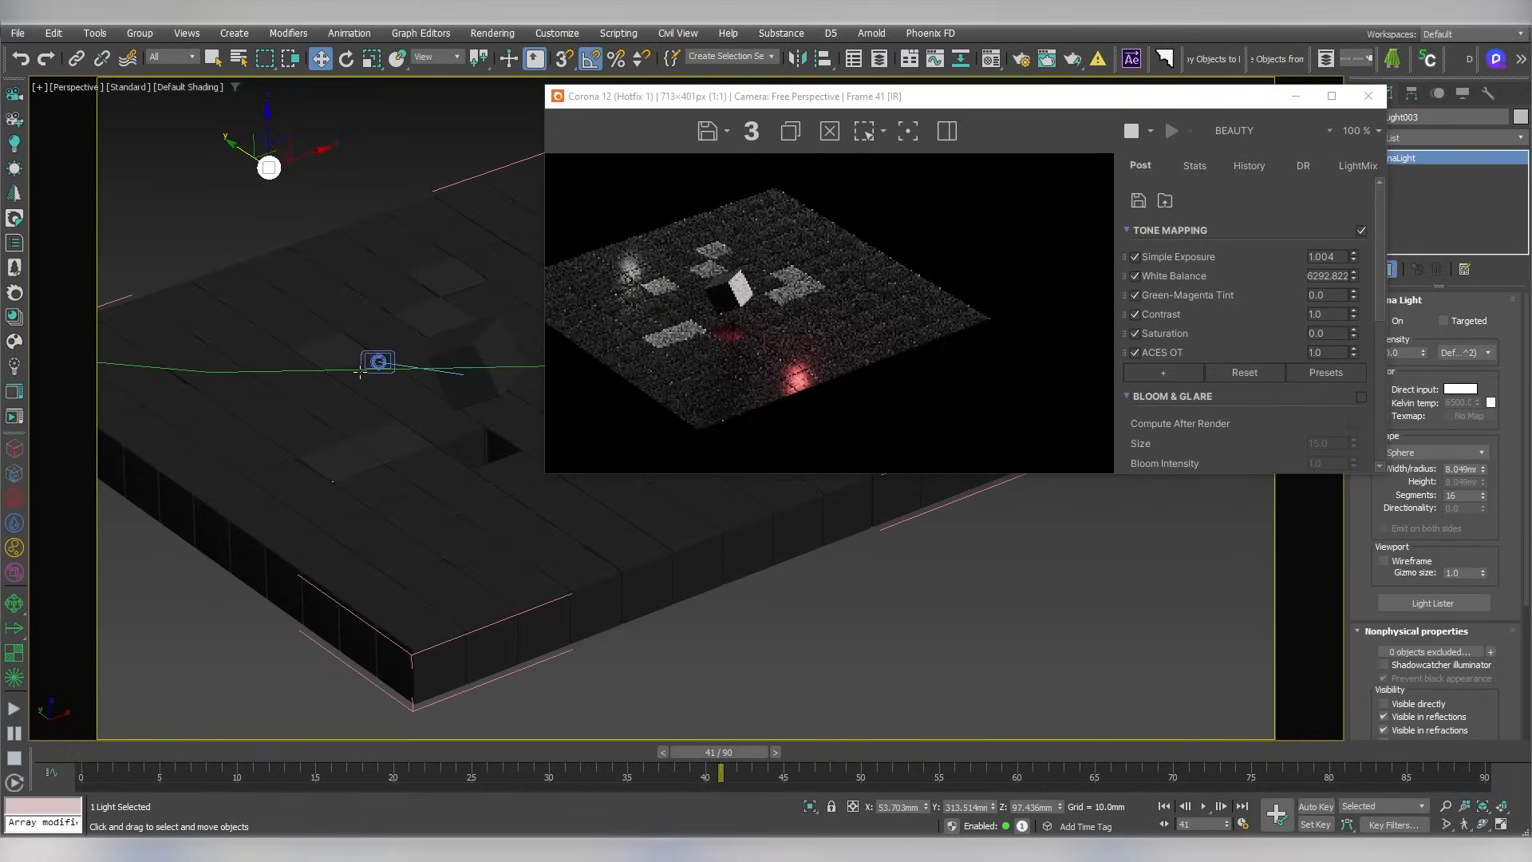
left_click_drag(242, 149, 494, 312, "shift")
left_click(752, 493)
middle_click_drag(552, 485, 481, 508)
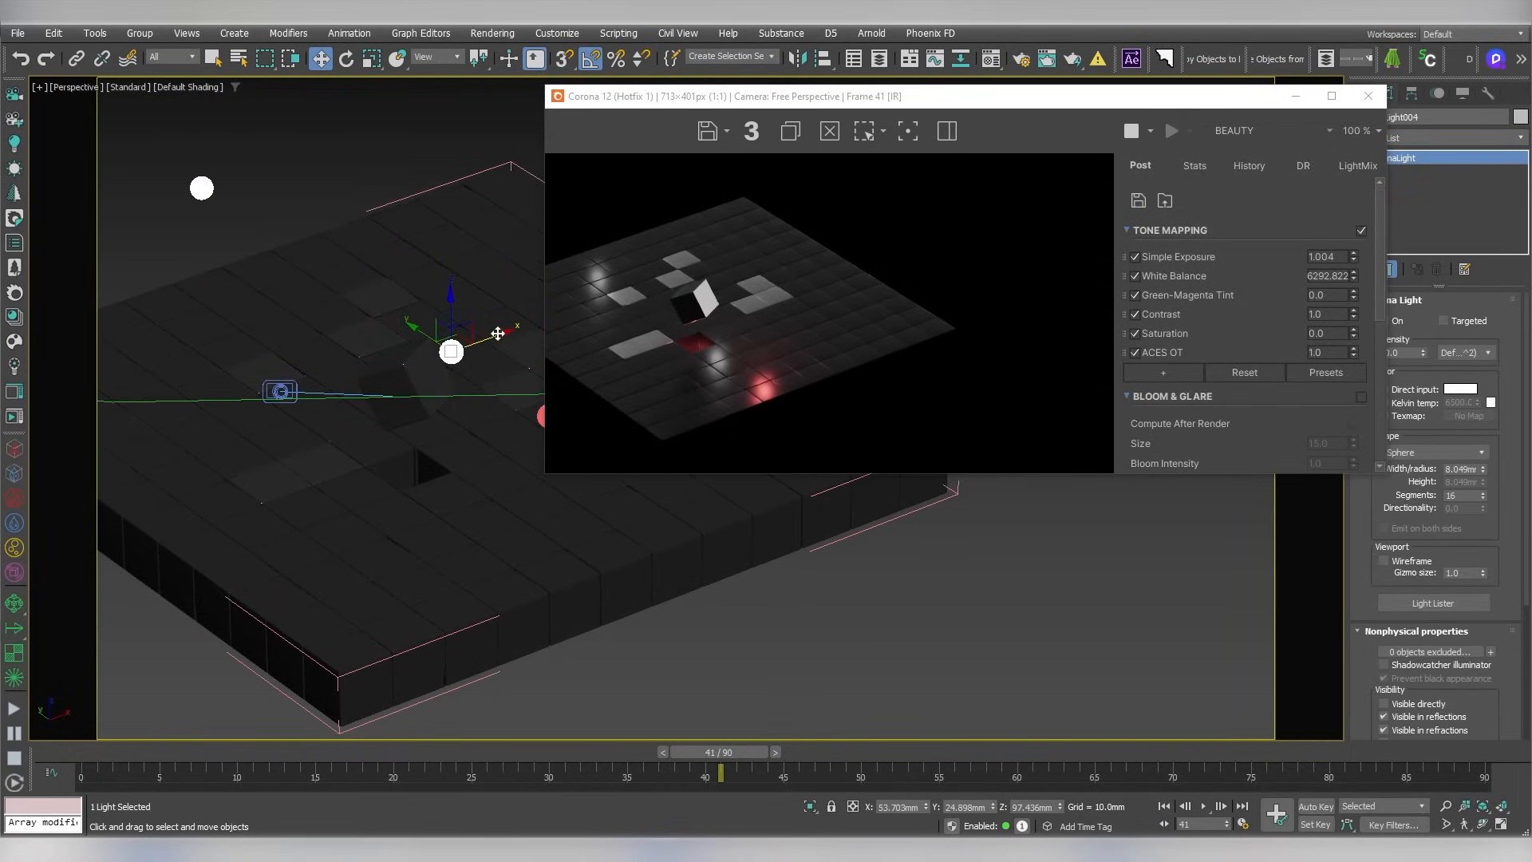
Move the white copy to about X -95.1 mm, Y -13.4 mm, Z 89.1 mm, finishing its placement in the camera view
left_click_drag(502, 332, 308, 367)
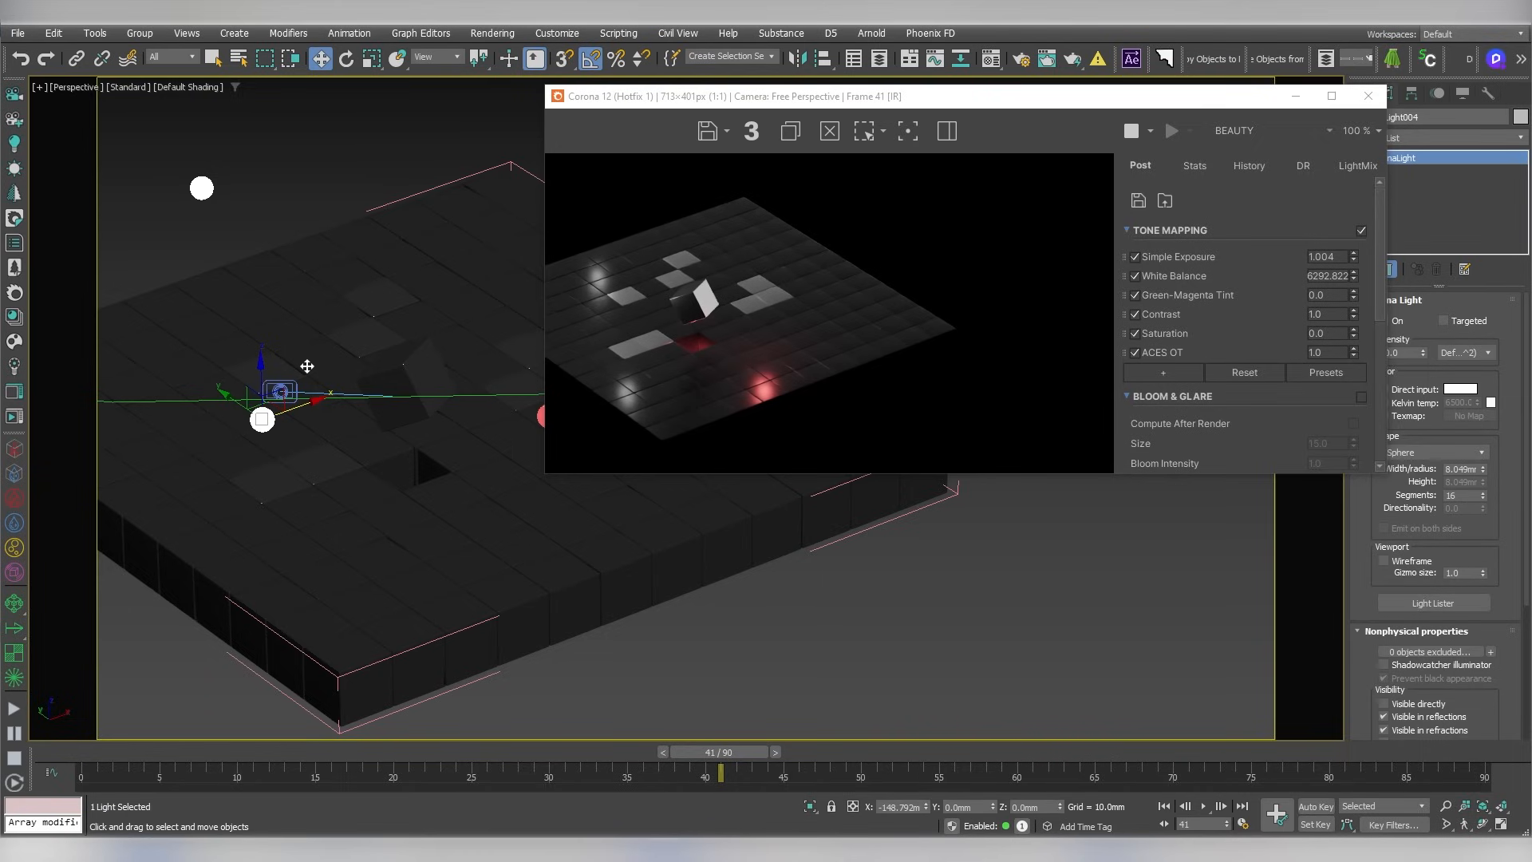
key("c")
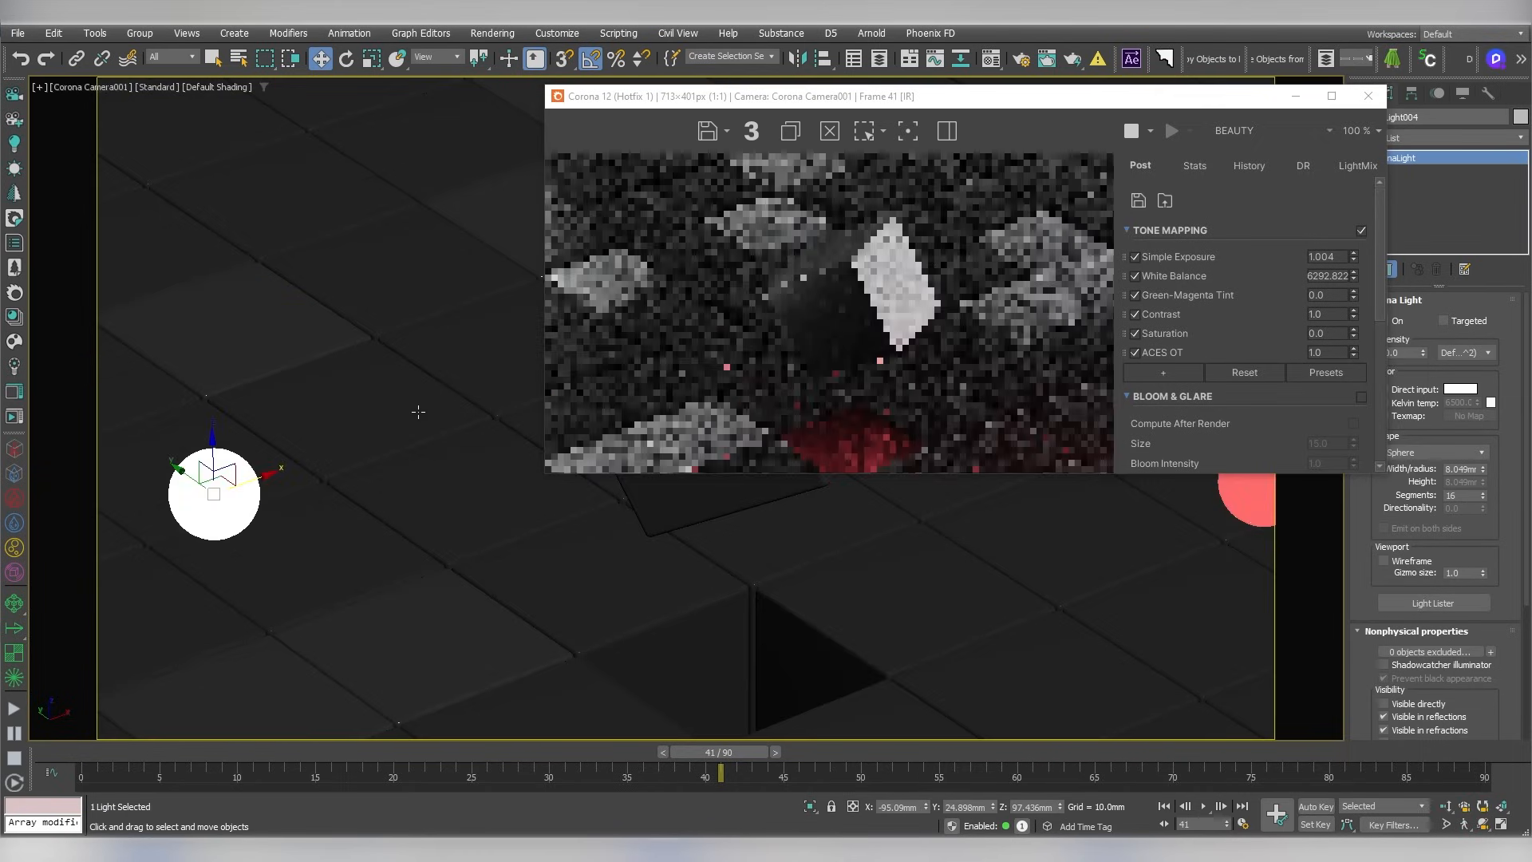
left_click_drag(177, 467, 331, 579)
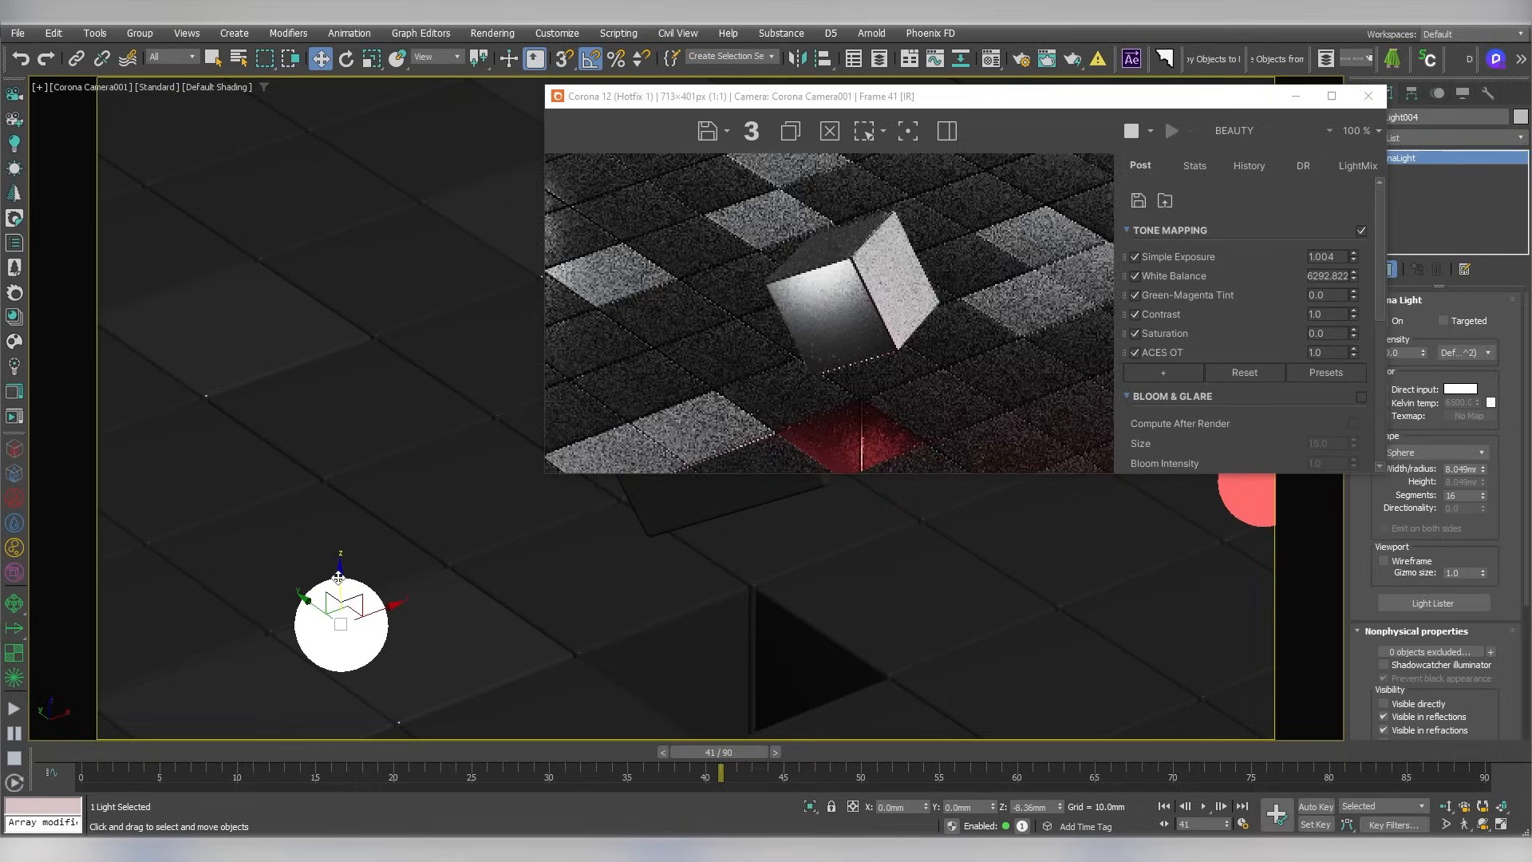
left_click_drag(709, 756, 717, 726)
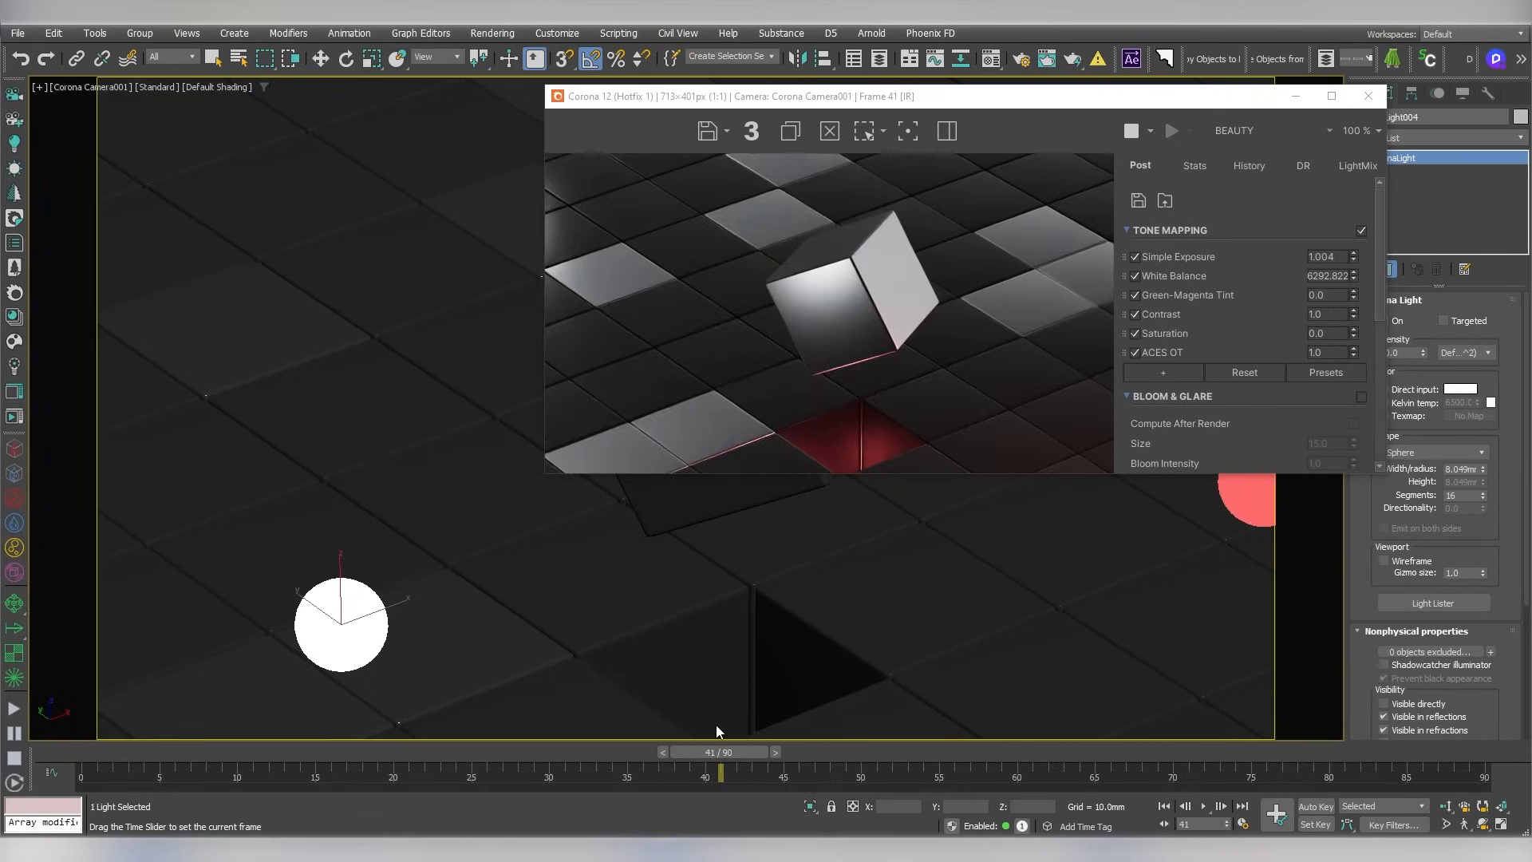
key("w")
left_click_drag(1245, 89, 1133, 68)
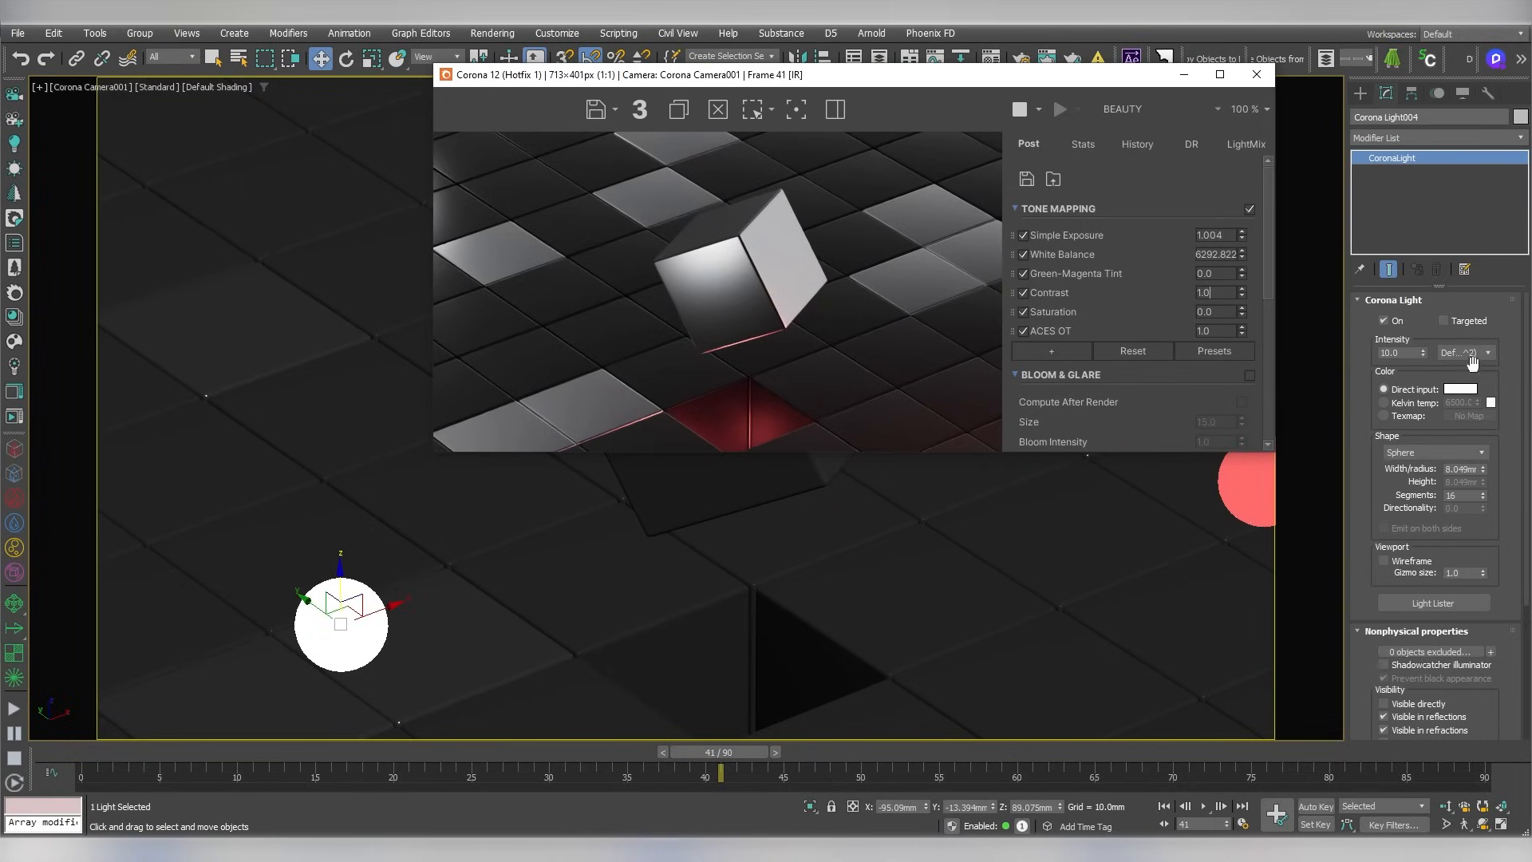
Set the copied white light's intensity to 1 and lower it to about Z 70.8 mm
double_click(1401, 353)
type("1")
key("Return")
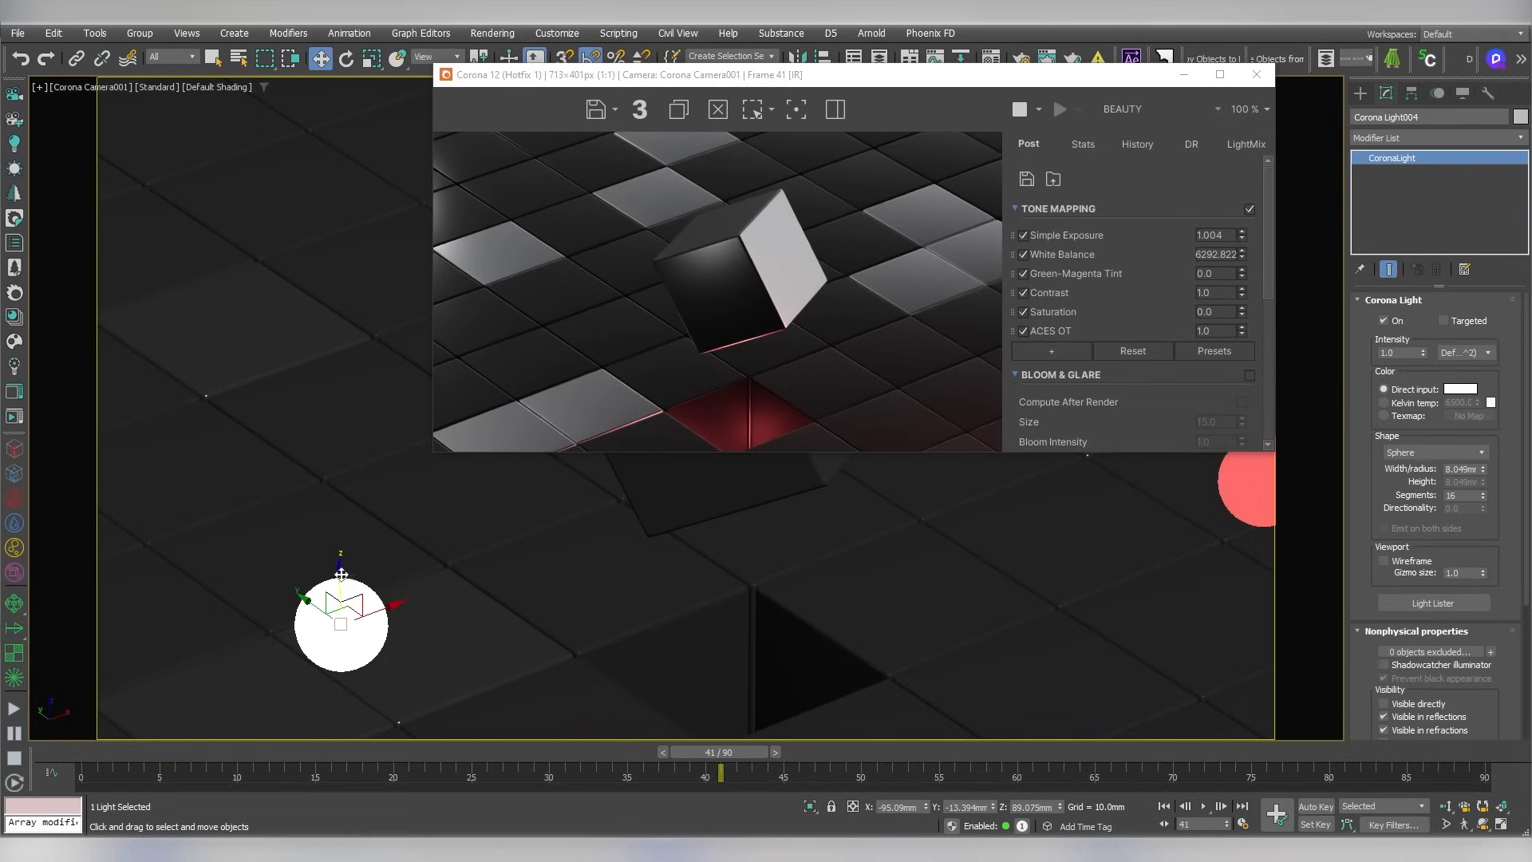
left_click_drag(341, 574, 342, 664)
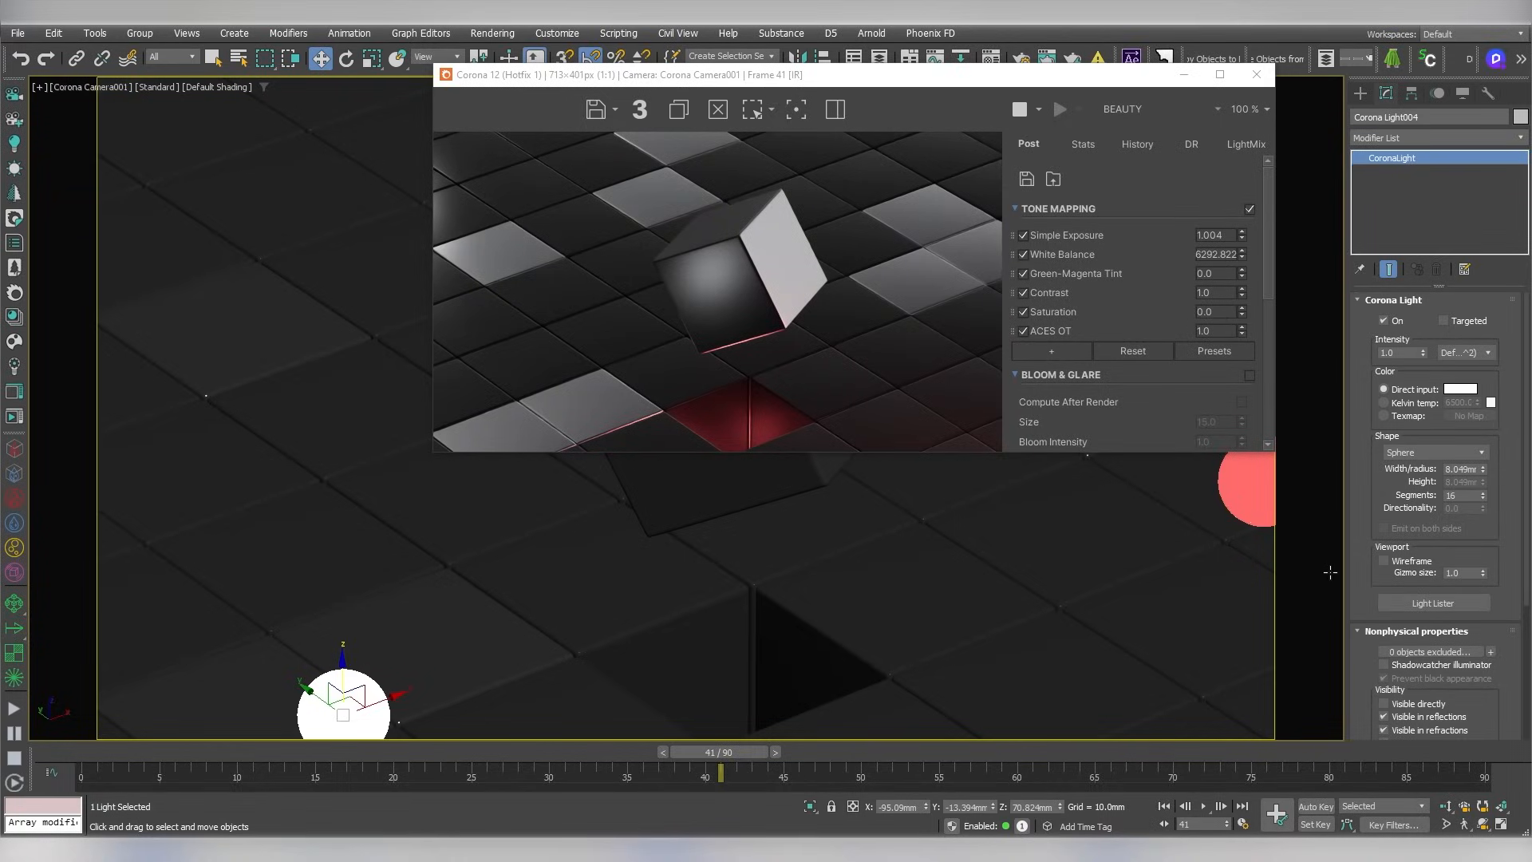
Enlarge the white light's radius to about 12.7 mm and move it to about Y 3.6 mm with intensity 0.3
left_click_drag(1488, 469, 1488, 431)
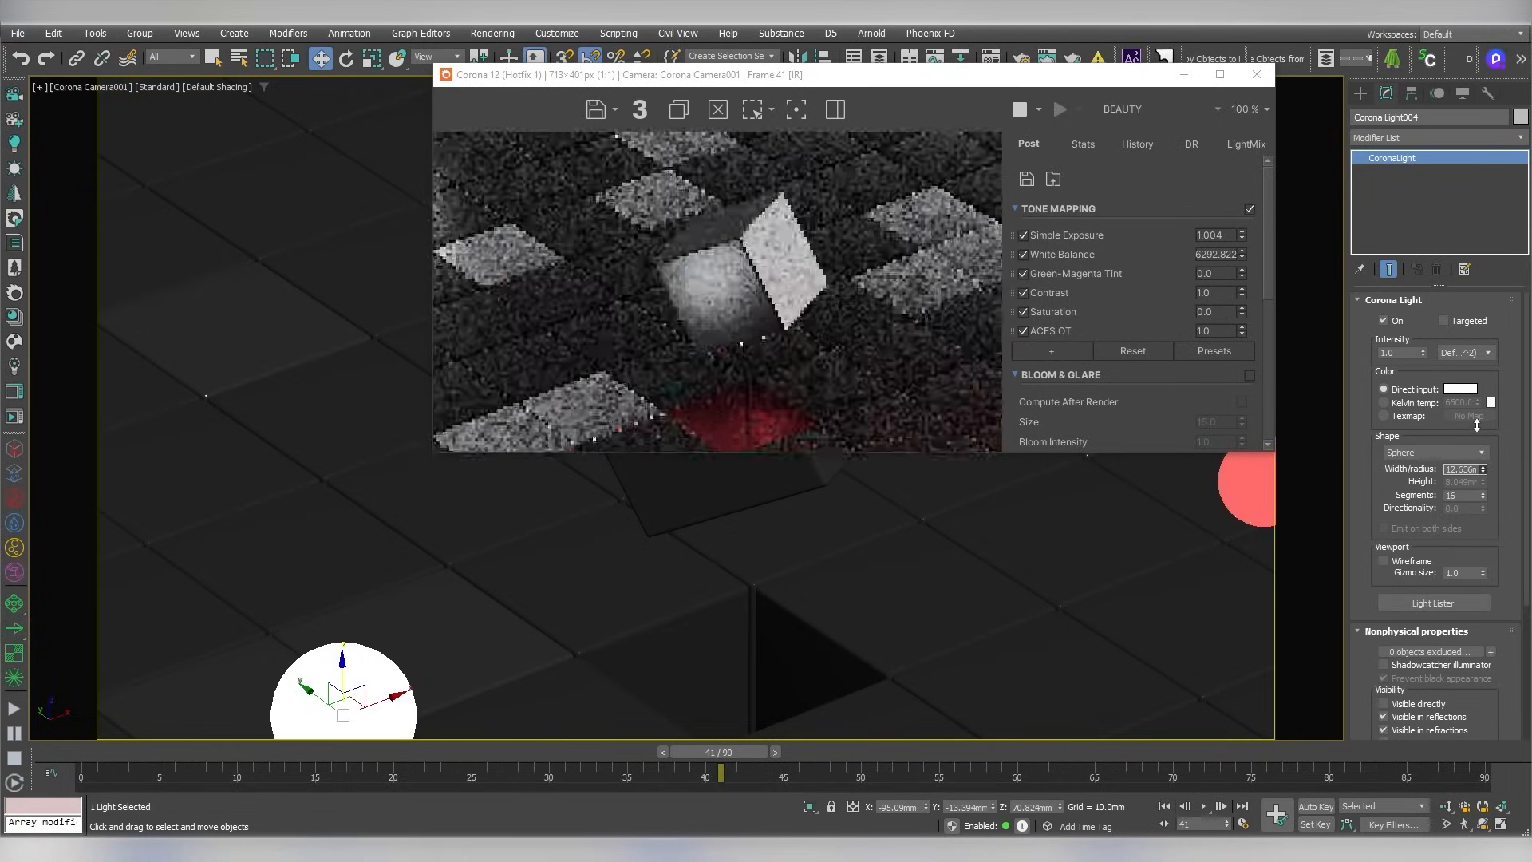
left_click_drag(319, 689, 232, 650)
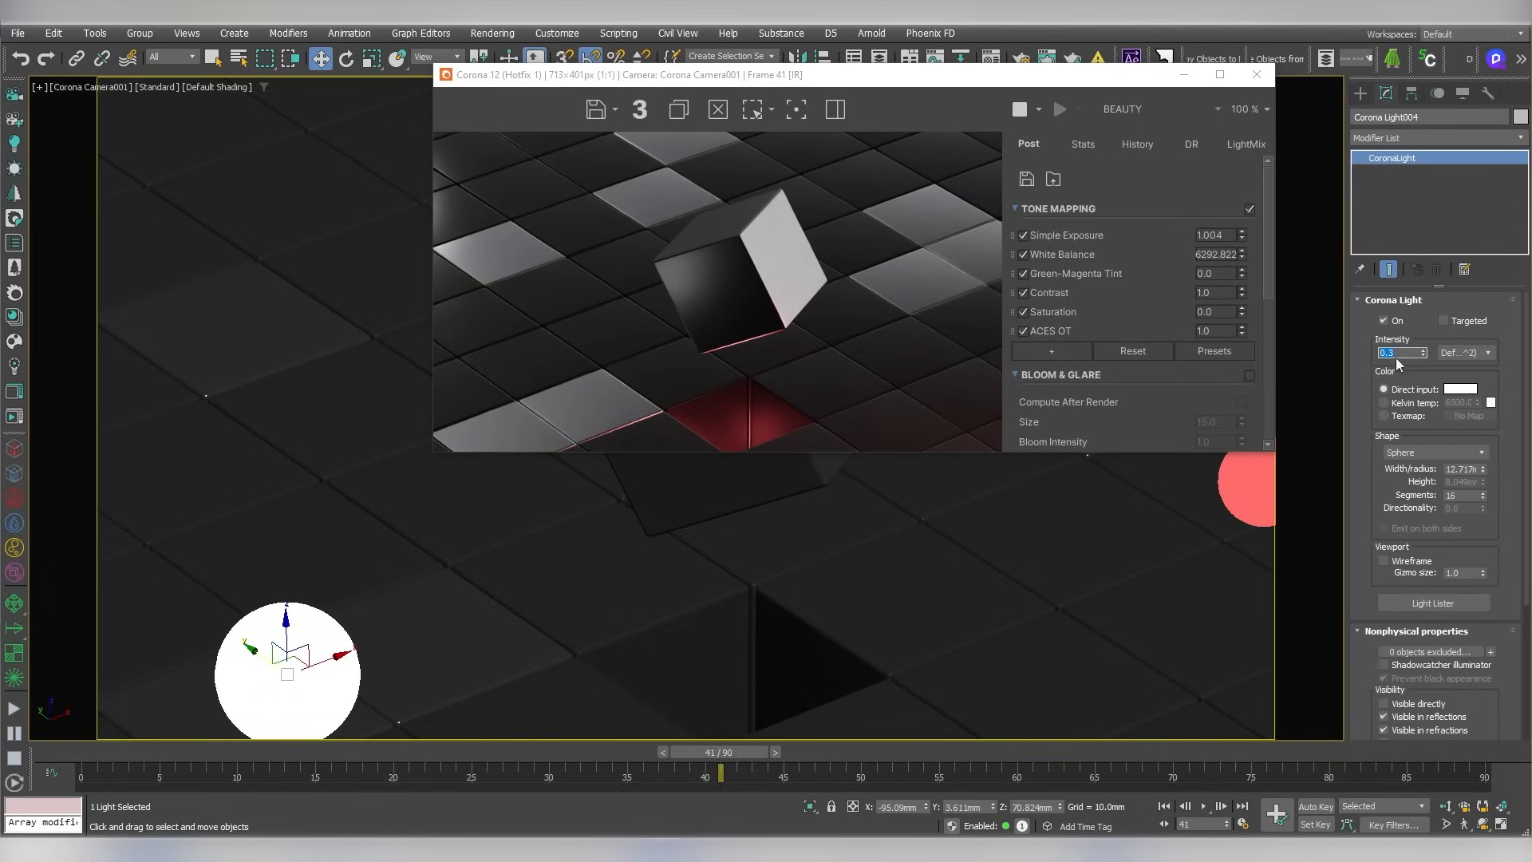
At frame 55, move the hidden red light along X to about 92 mm and preview its reflection at frame 75
left_click_drag(210, 754, 860, 731)
key("w")
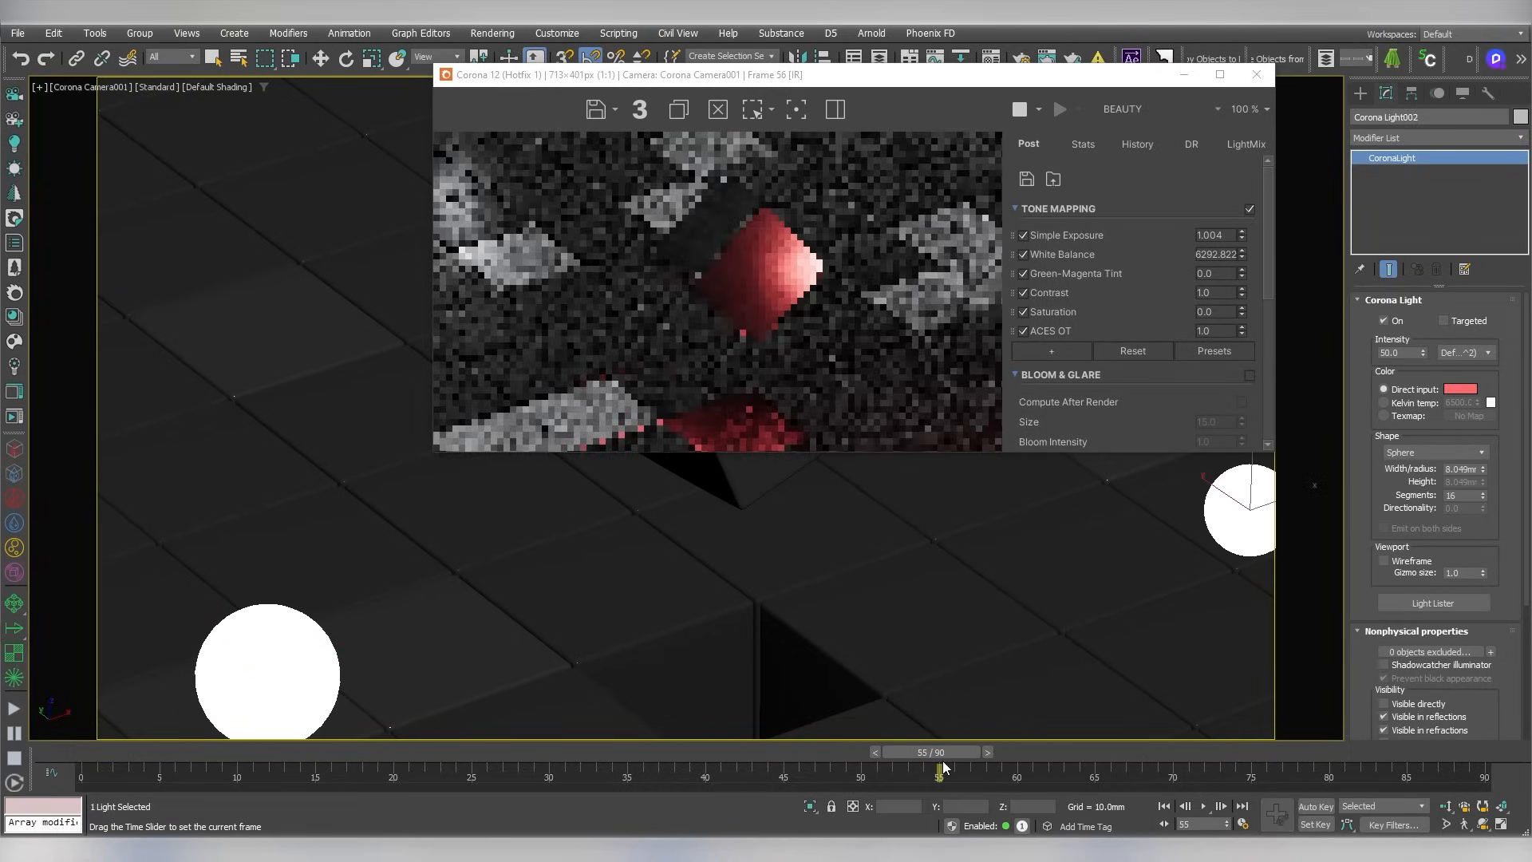
left_click_drag(1283, 500, 1454, 443)
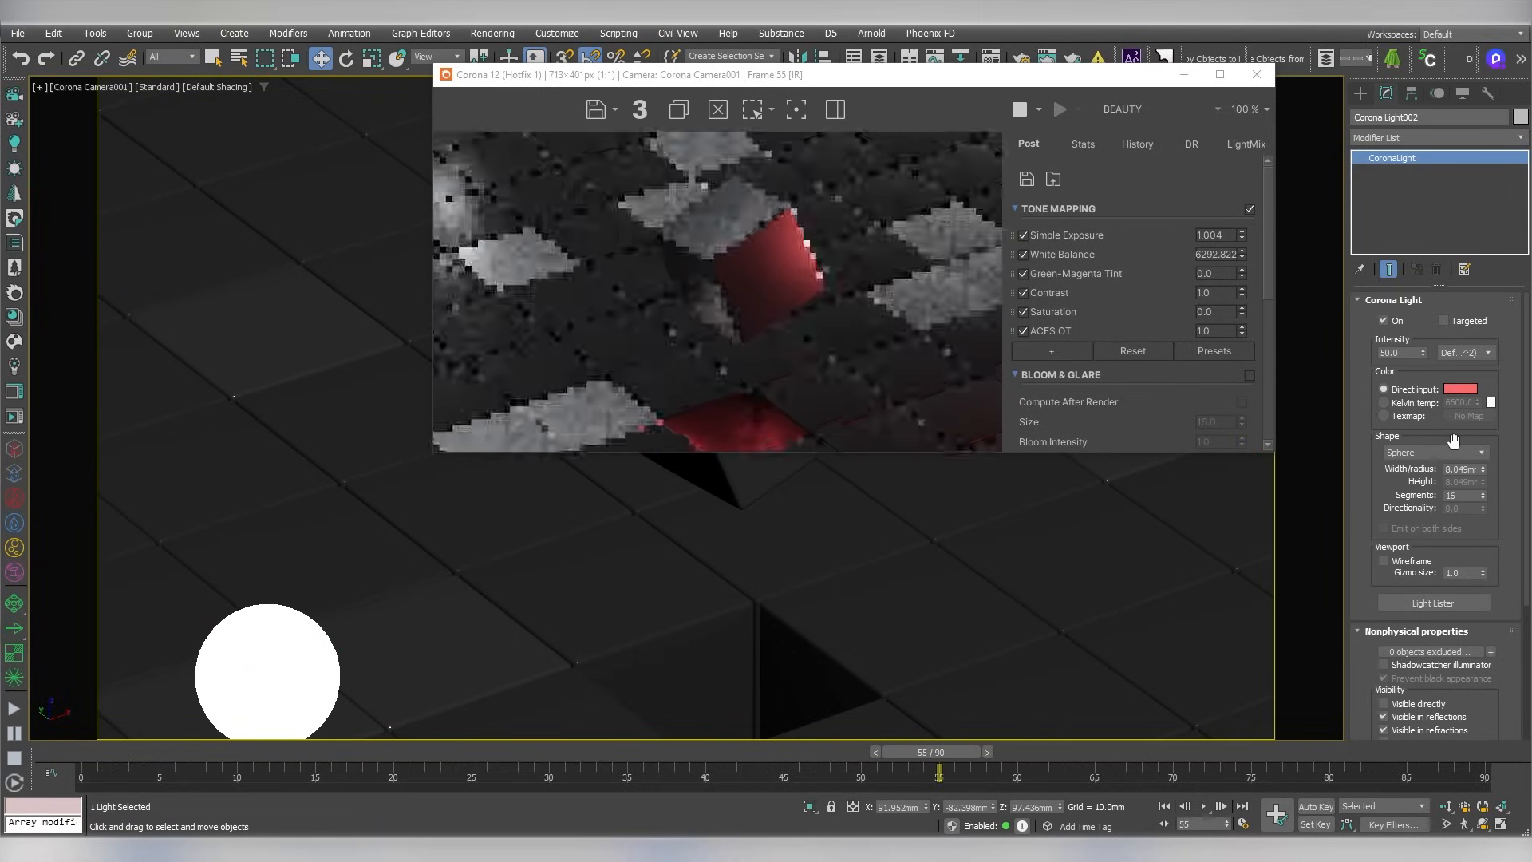
left_click_drag(930, 749, 1249, 723)
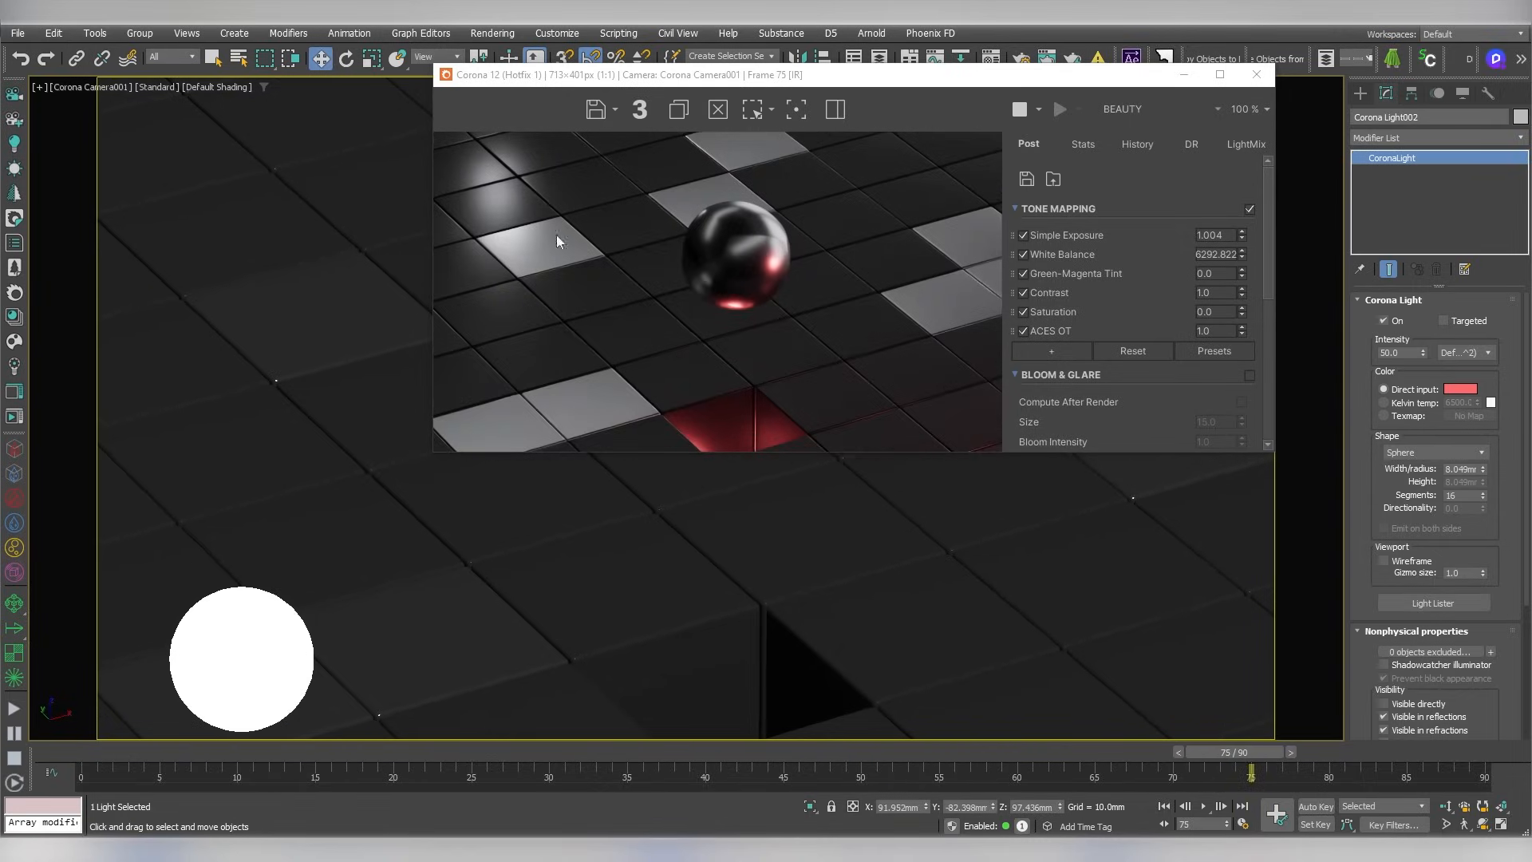
Close the interactive render and play back the animation in the camera view
left_click(1257, 75)
left_click(1161, 804)
left_click(1203, 806)
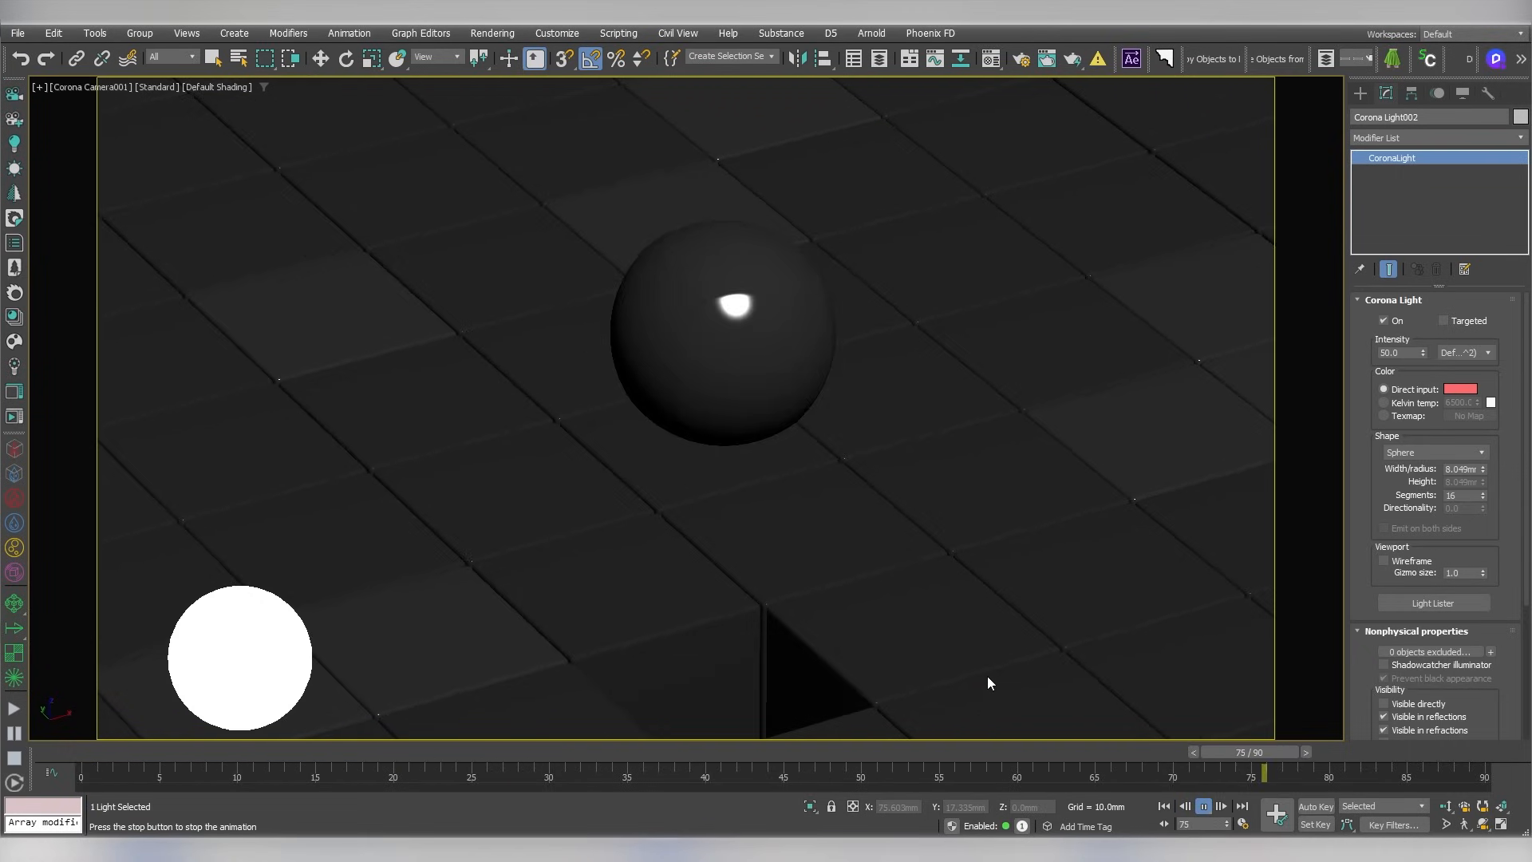
Go to frame 90 and set the render output size to 1920x1080
left_click_drag(1069, 752, 1516, 754)
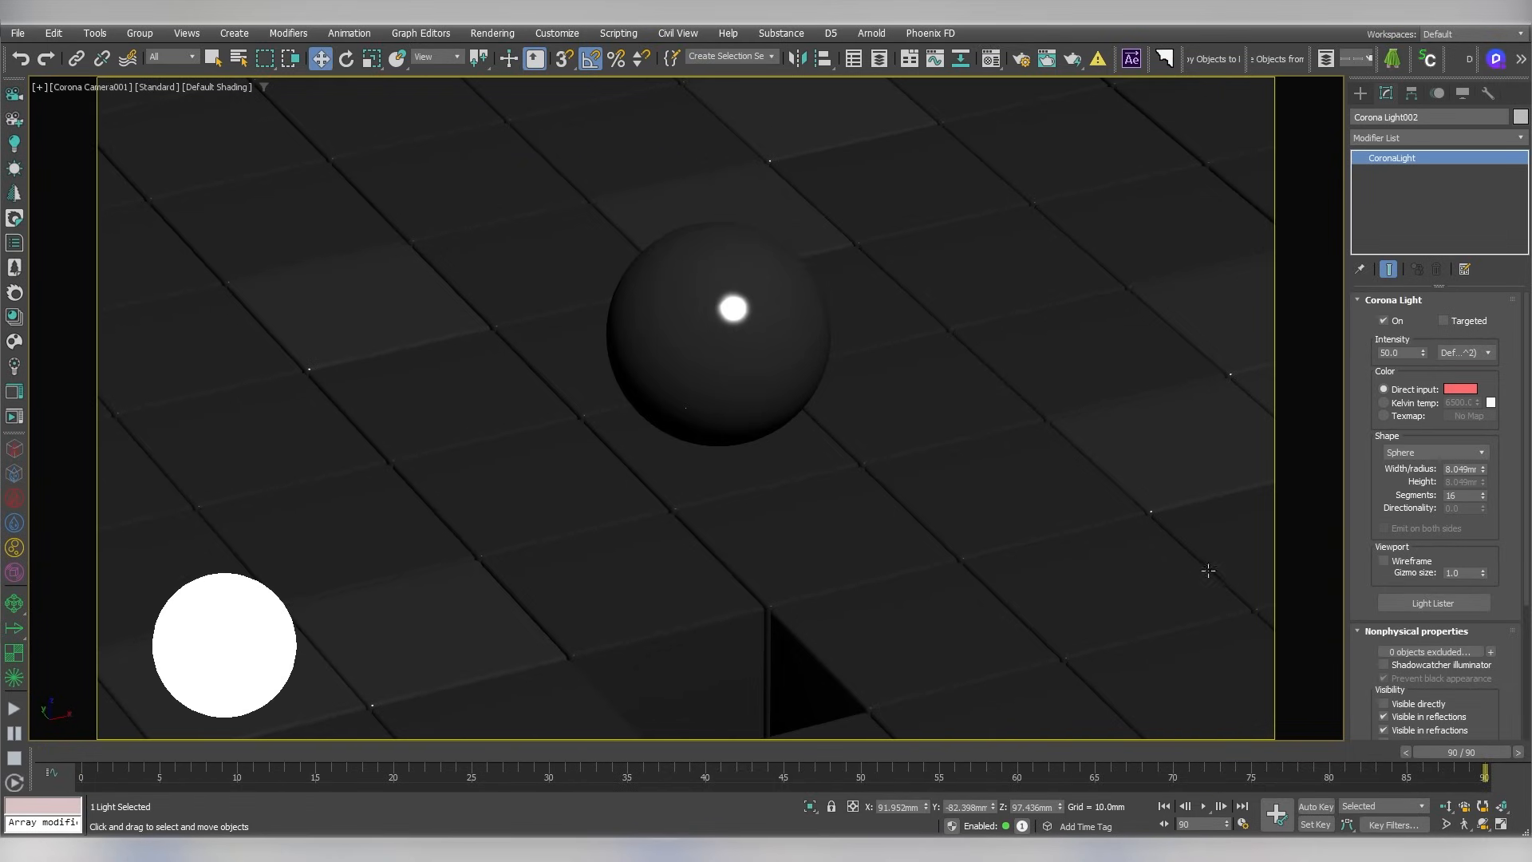
left_click(1024, 62)
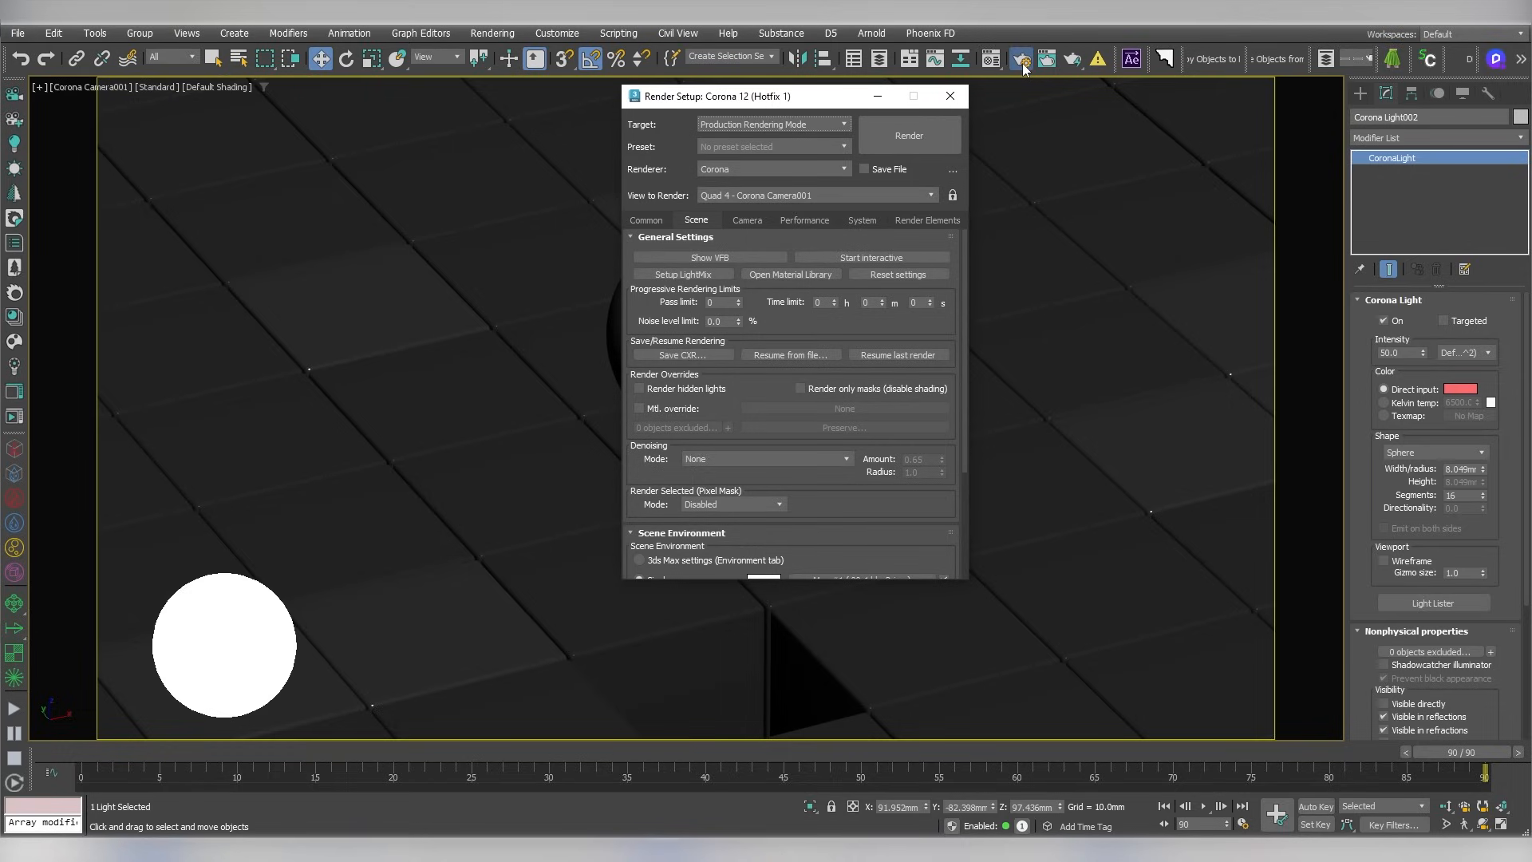
left_click(643, 221)
left_click(872, 444)
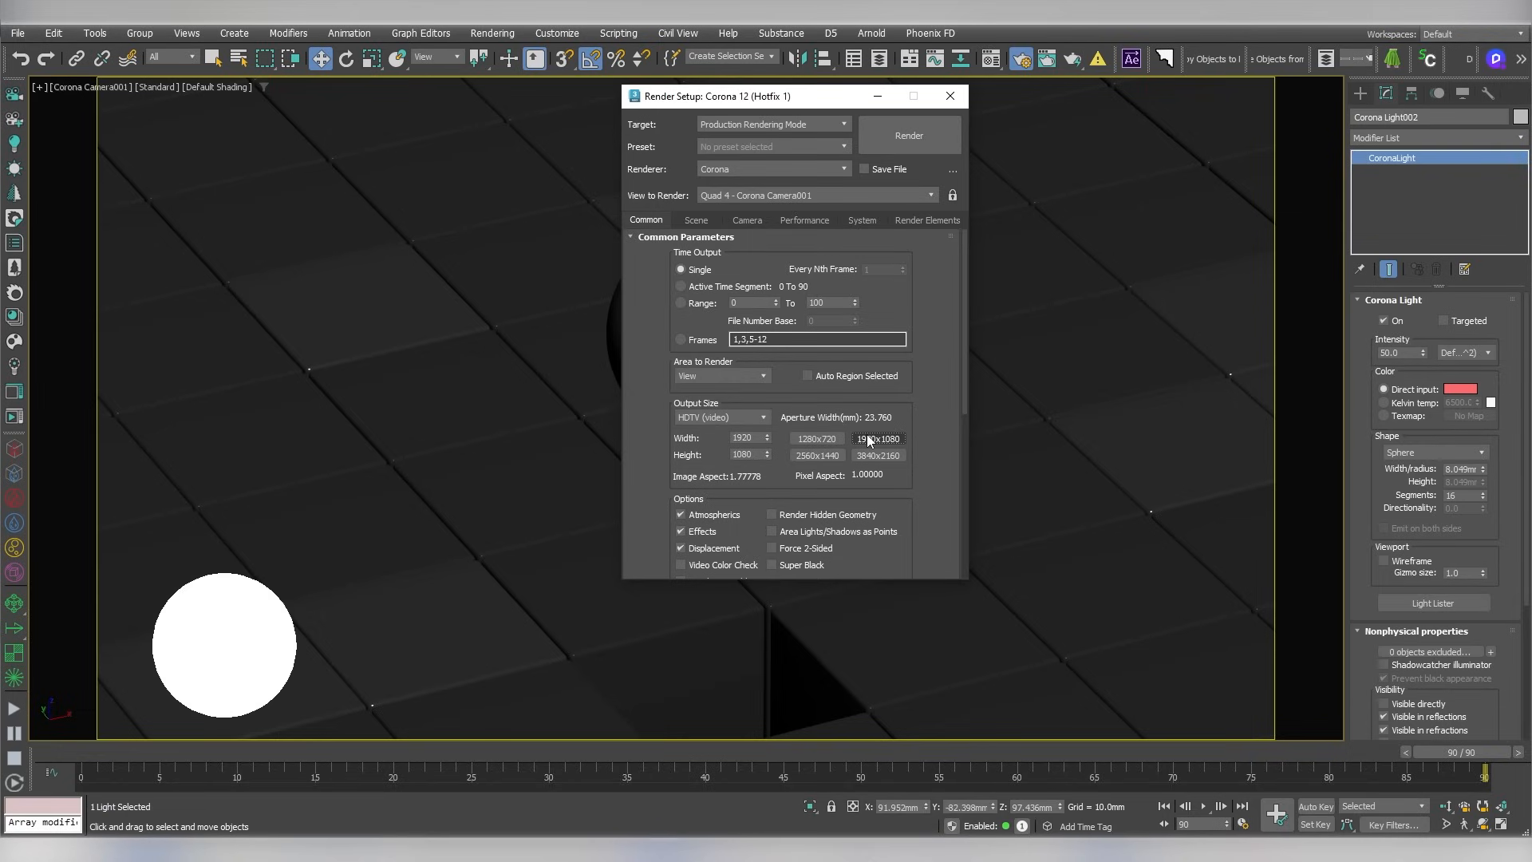
Set the denoising mode to Corona High Quality and render frame 90 from the Corona camera
left_click(689, 221)
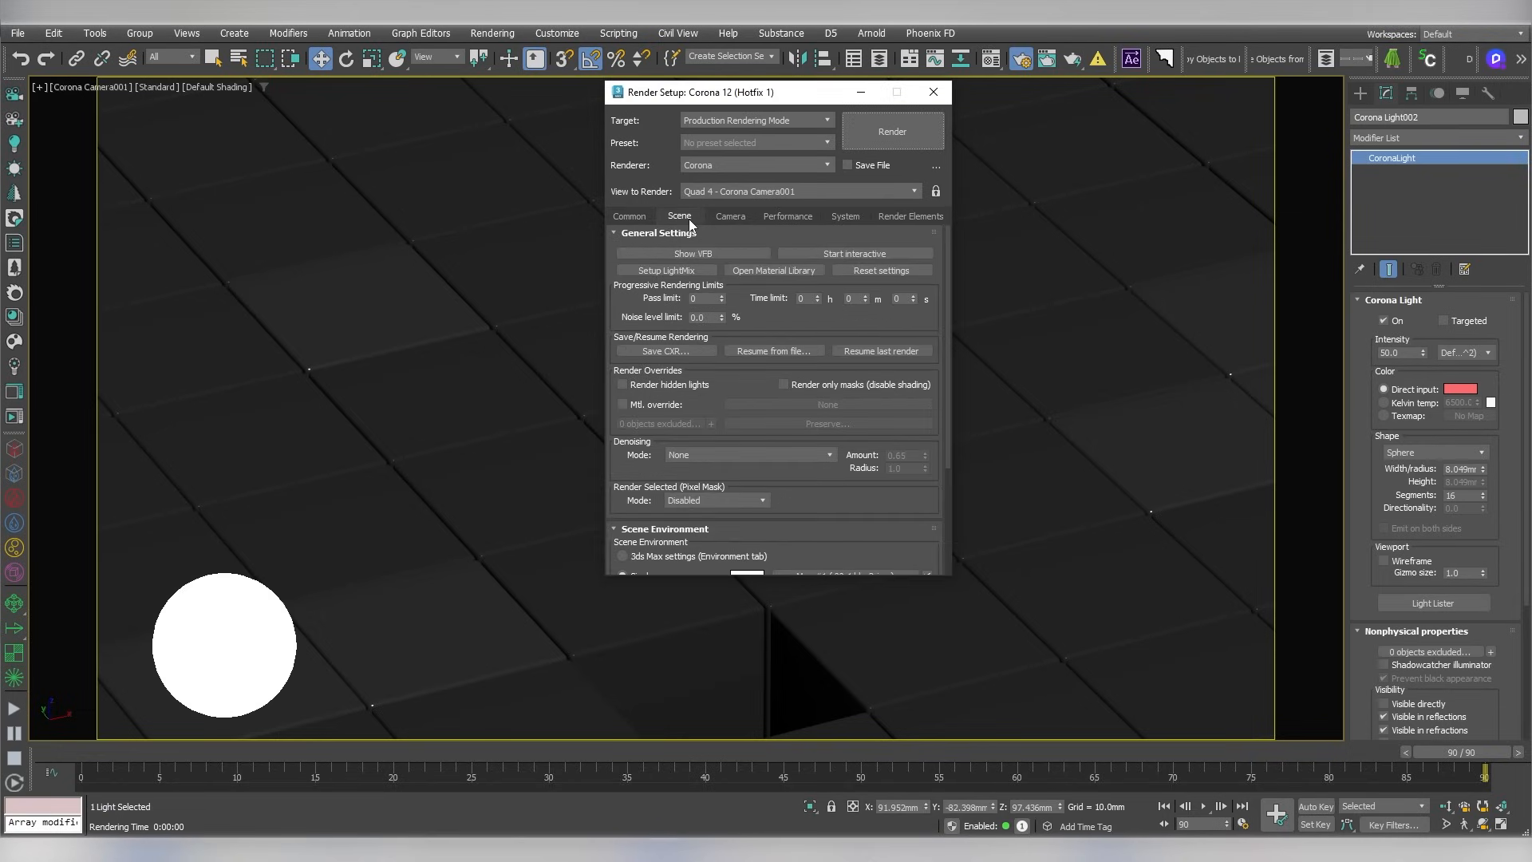
left_click(686, 454)
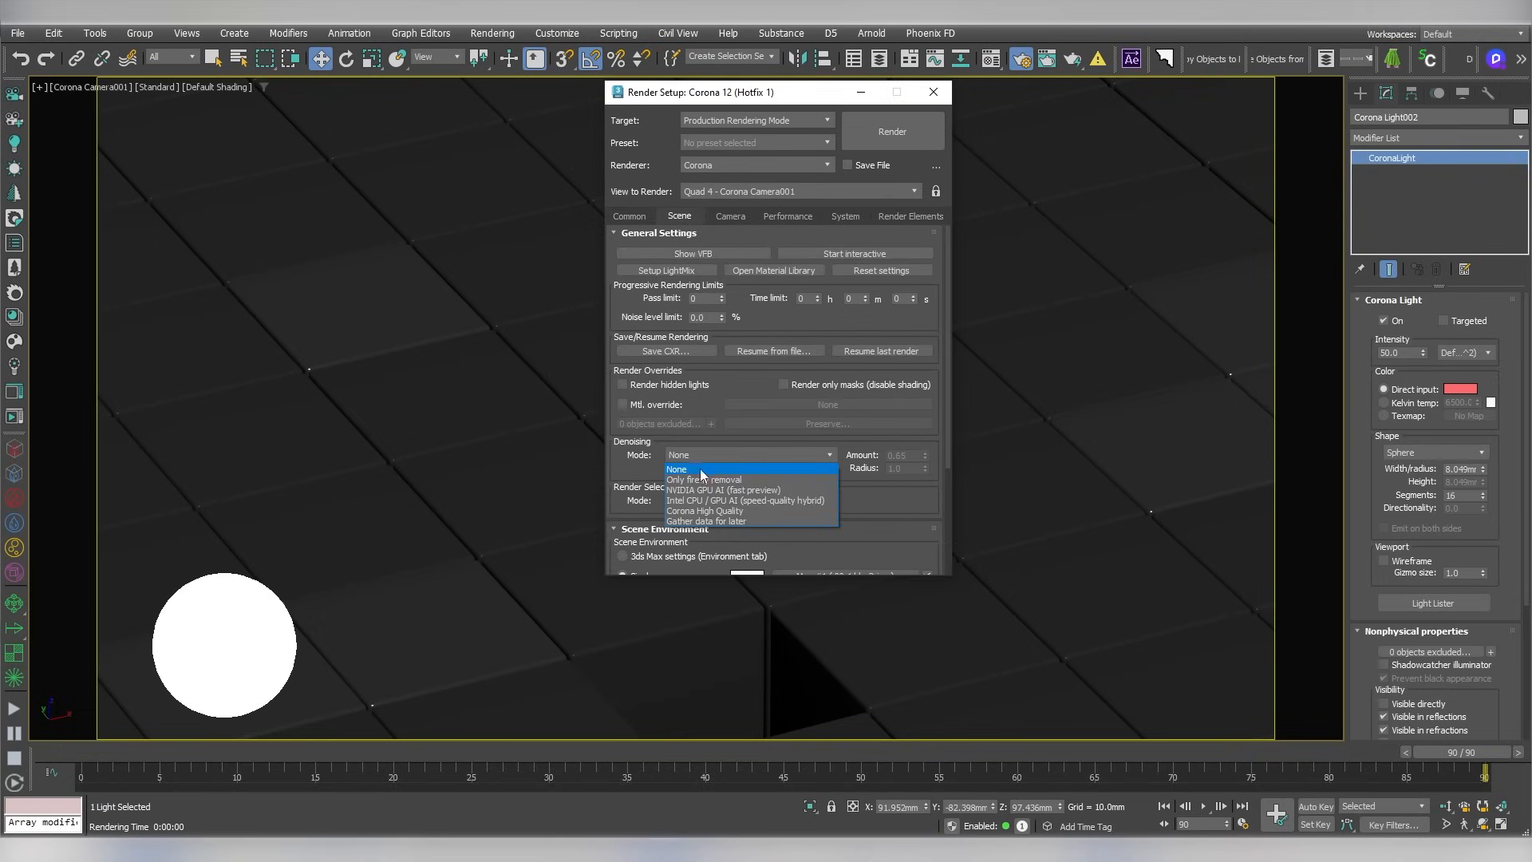
left_click(706, 510)
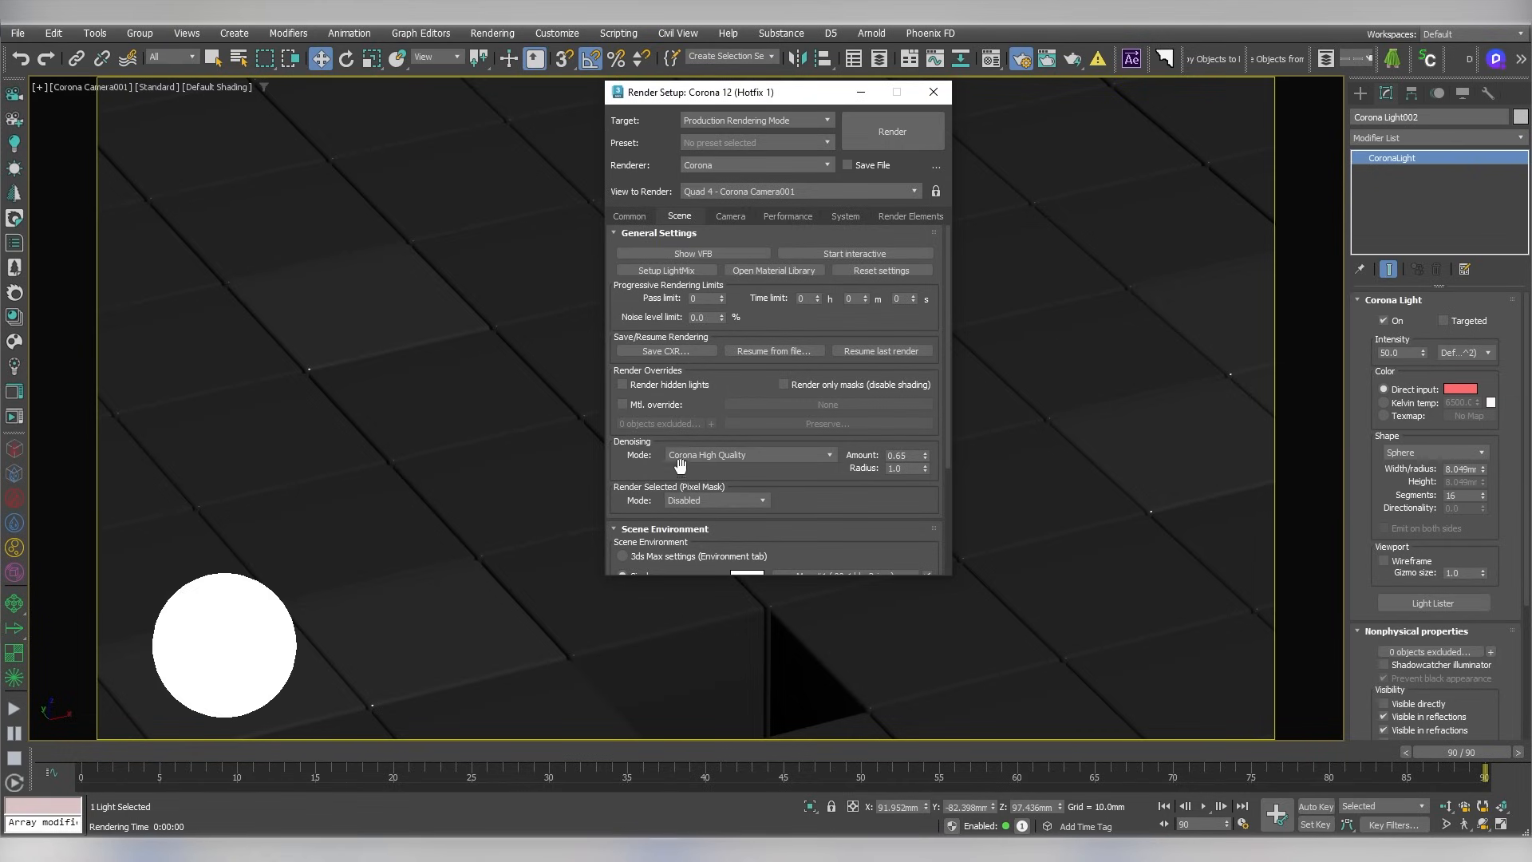
left_click(874, 138)
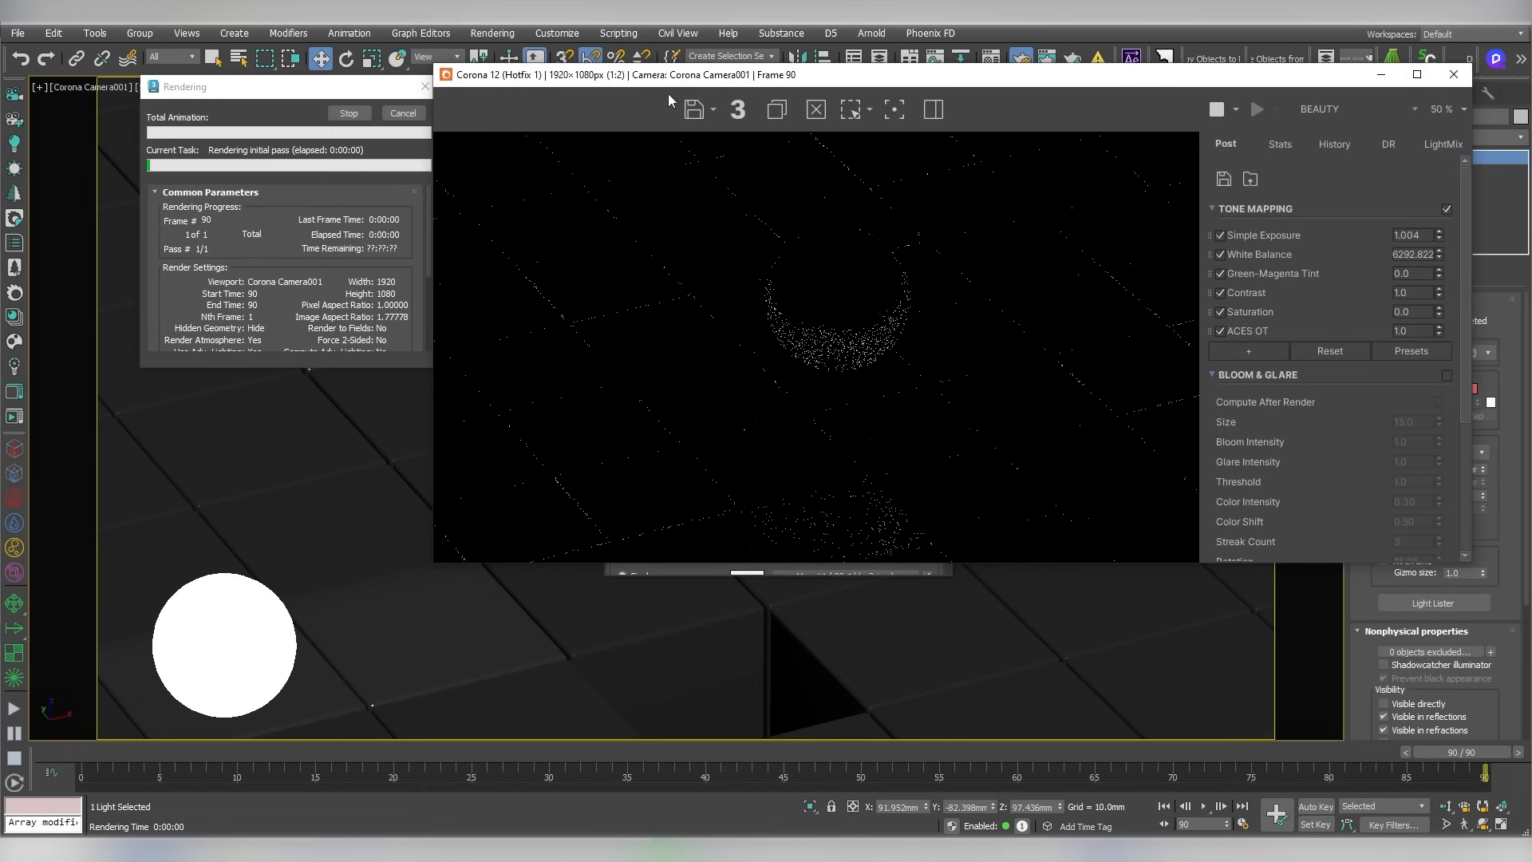
left_click_drag(628, 65, 482, 44)
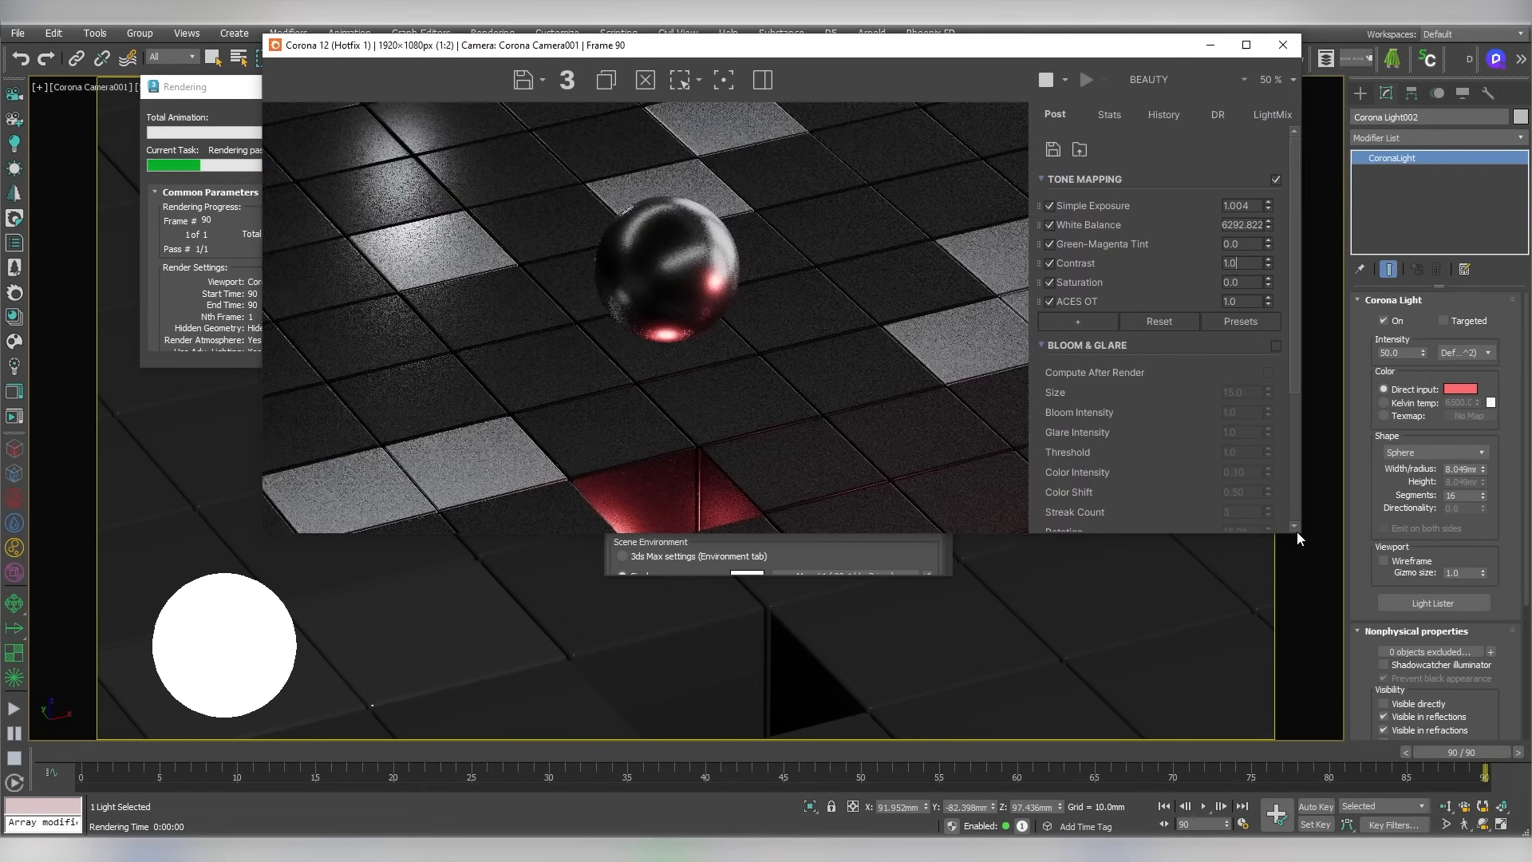
Enlarge the frame buffer window and examine the noise on the floor tiles and the sphere while frame 90 renders
left_click_drag(1299, 532, 1506, 788)
scroll(663, 194, "up", 2)
scroll(664, 496, "down", 2)
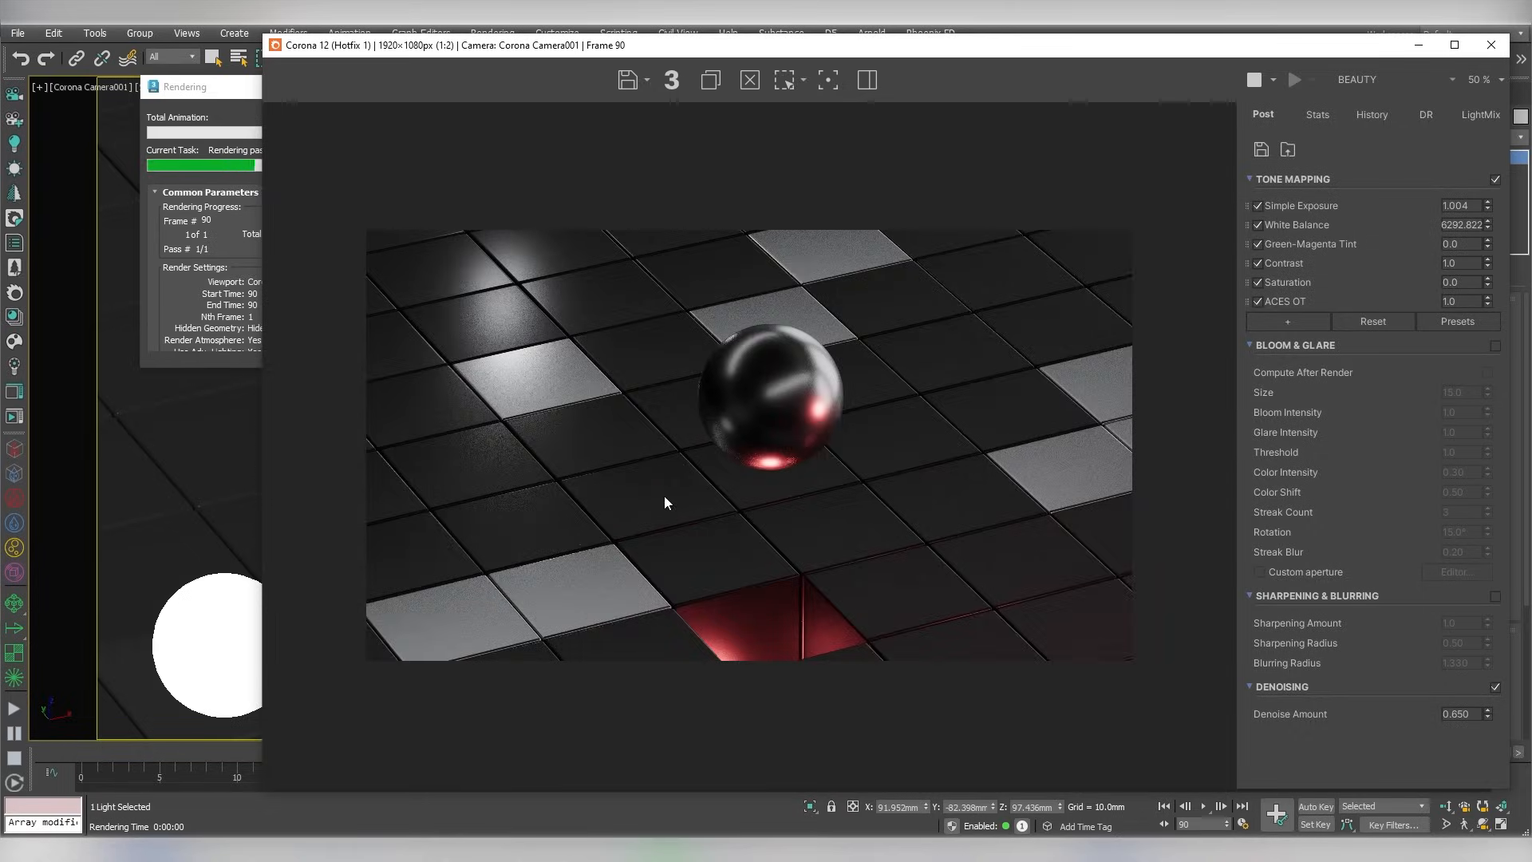
scroll(725, 443, "up", 2)
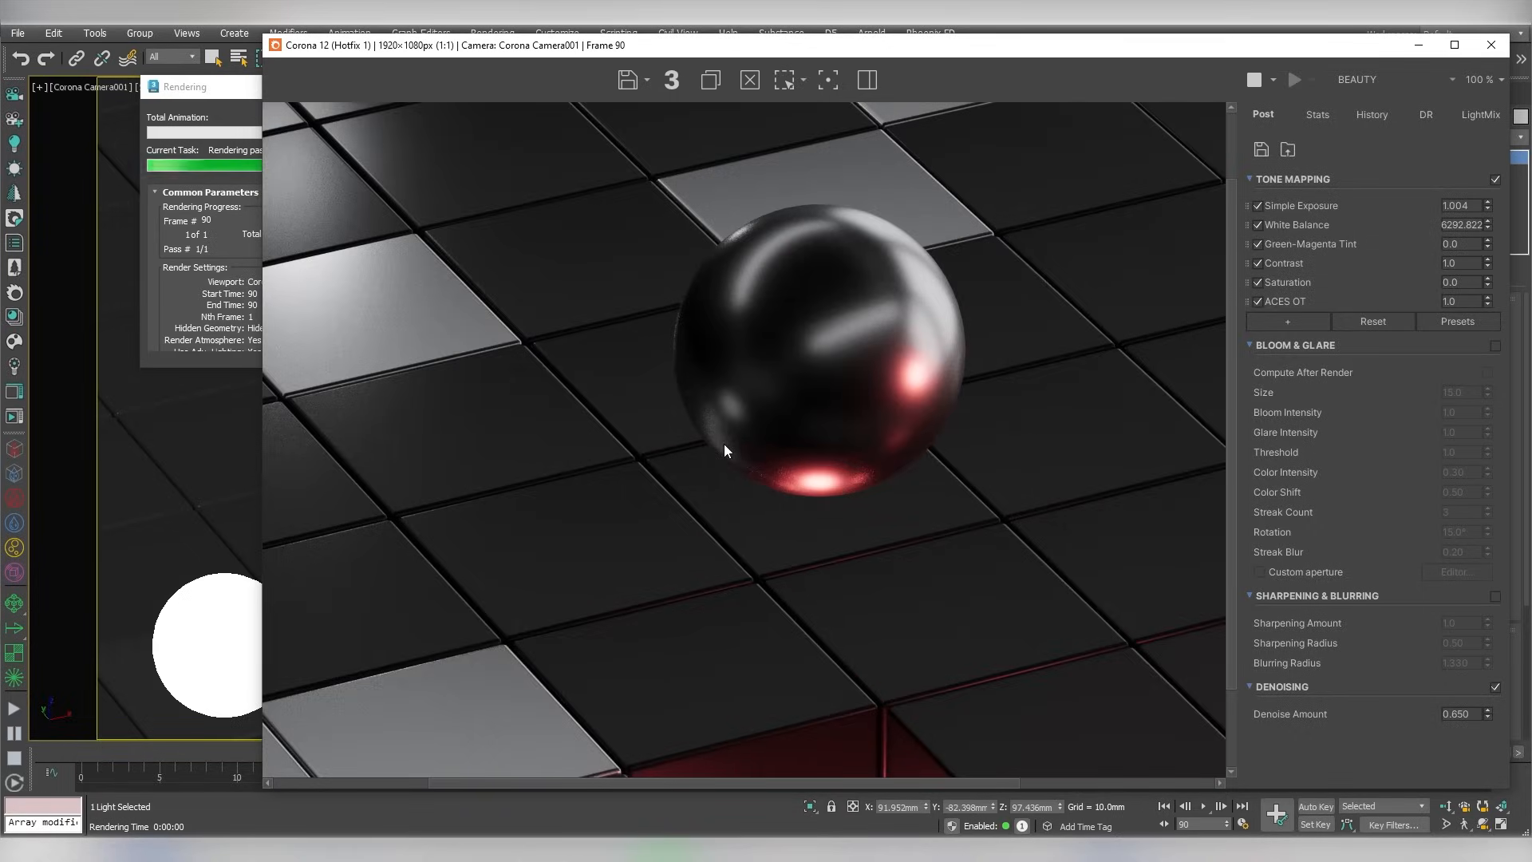
scroll(746, 449, "down", 2)
scroll(762, 465, "up", 2)
scroll(762, 465, "down", 1)
scroll(519, 331, "up", 2)
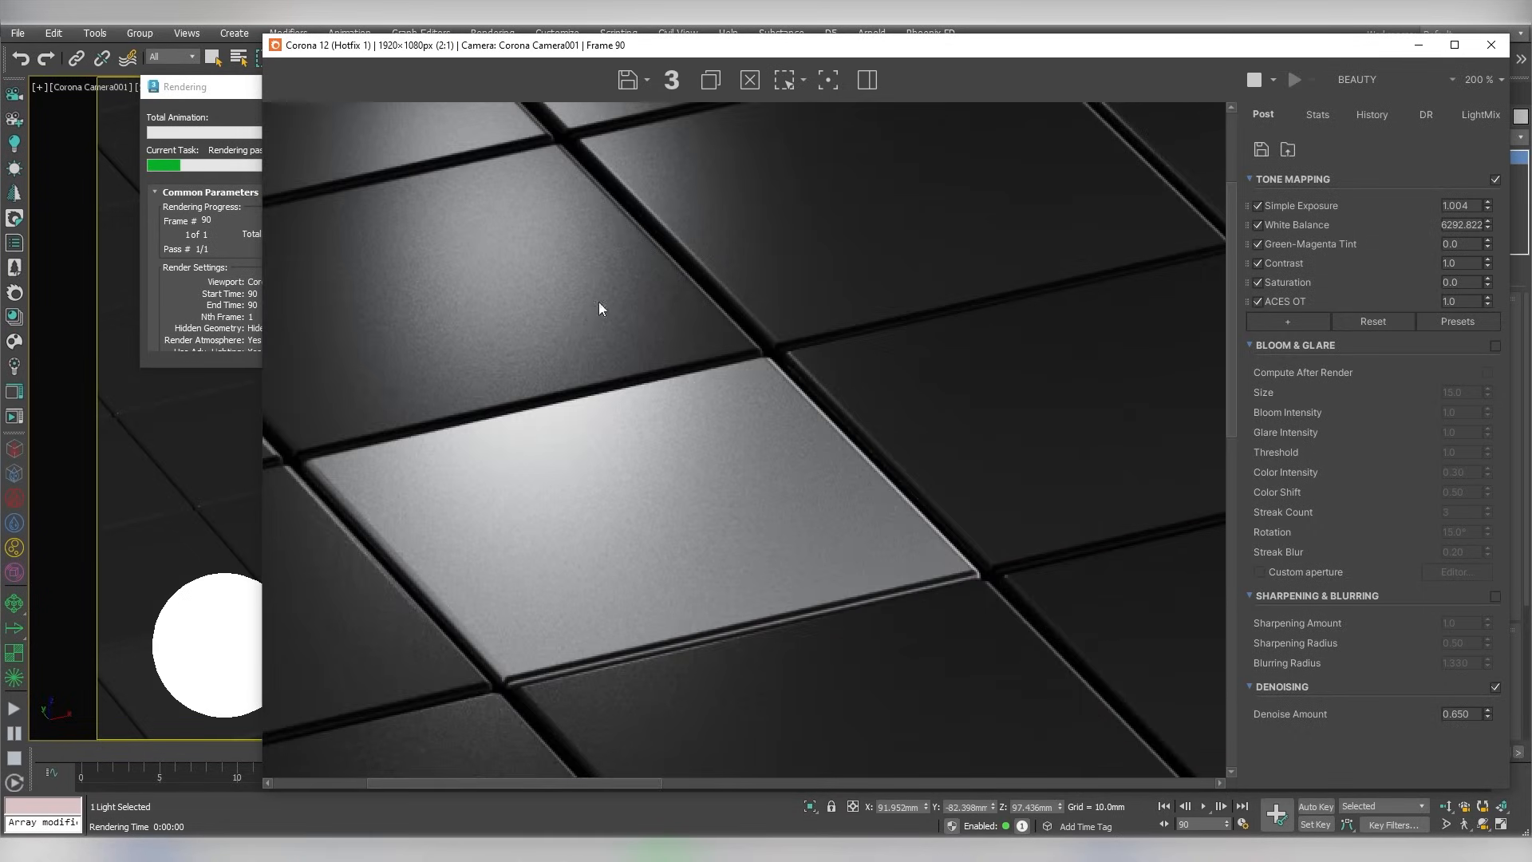
scroll(598, 308, "down", 2)
scroll(898, 418, "up", 2)
middle_click_drag(597, 230, 599, 404)
scroll(819, 324, "down", 2)
middle_click_drag(818, 324, 246, 226)
left_click(247, 227)
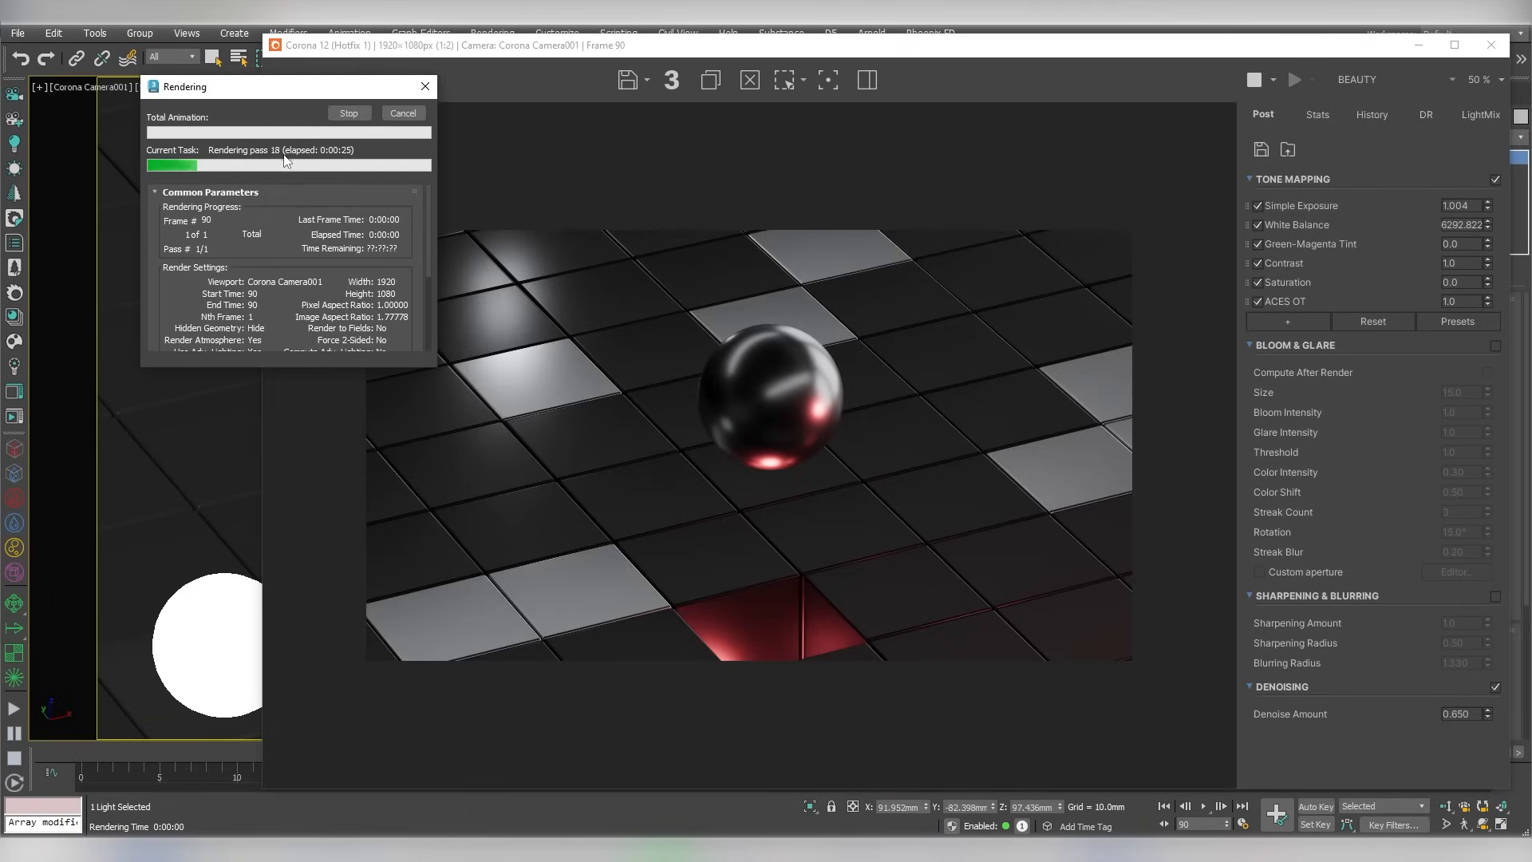
scroll(609, 335, "up", 2)
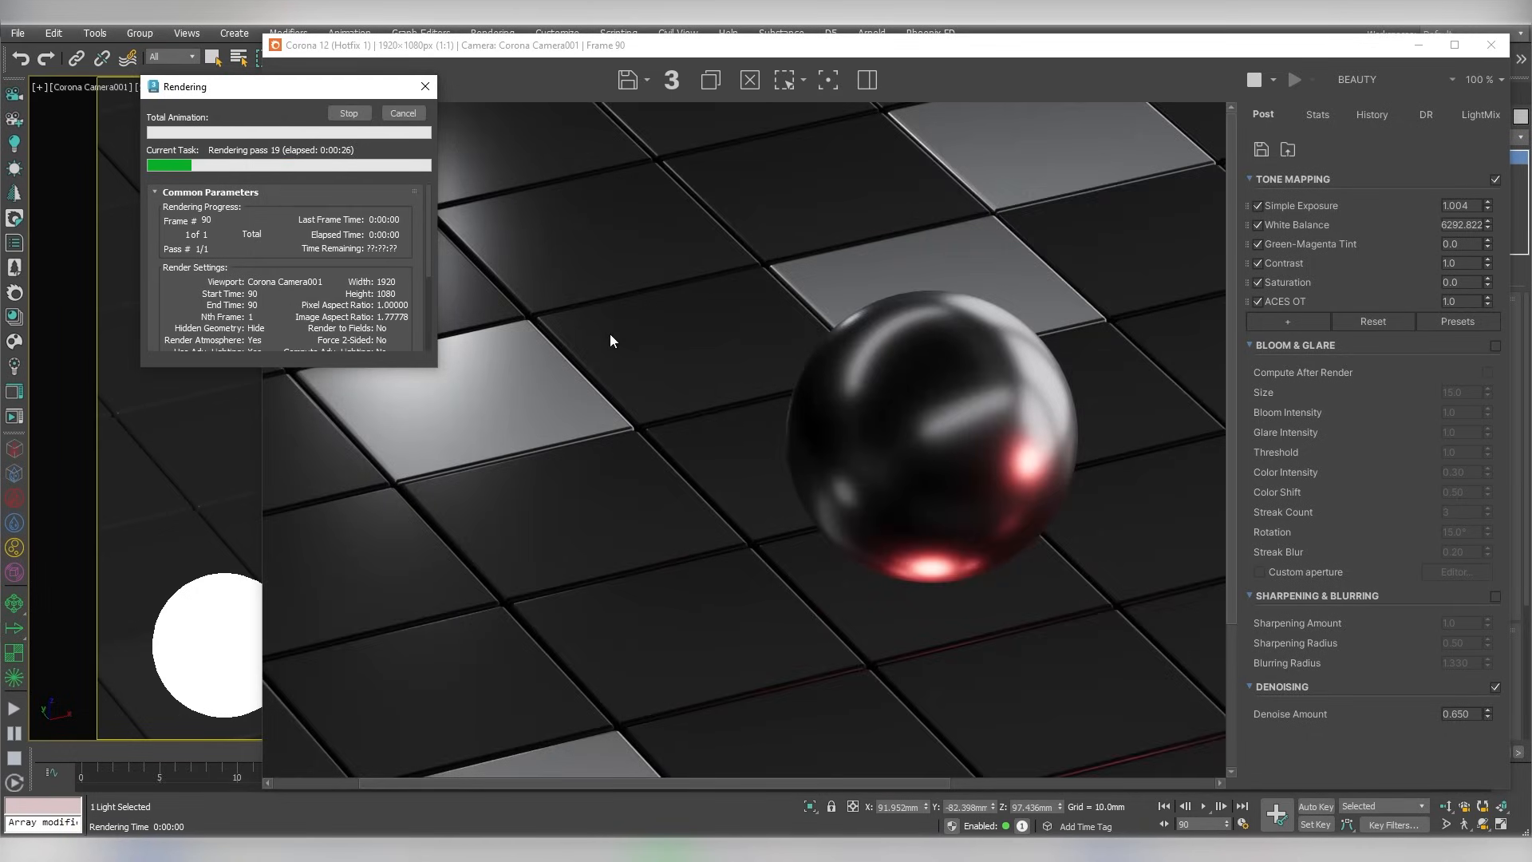
Stop the frame 90 render so it is denoised, and set the denoise amount to 0.670 while checking the tiles
left_click(357, 118)
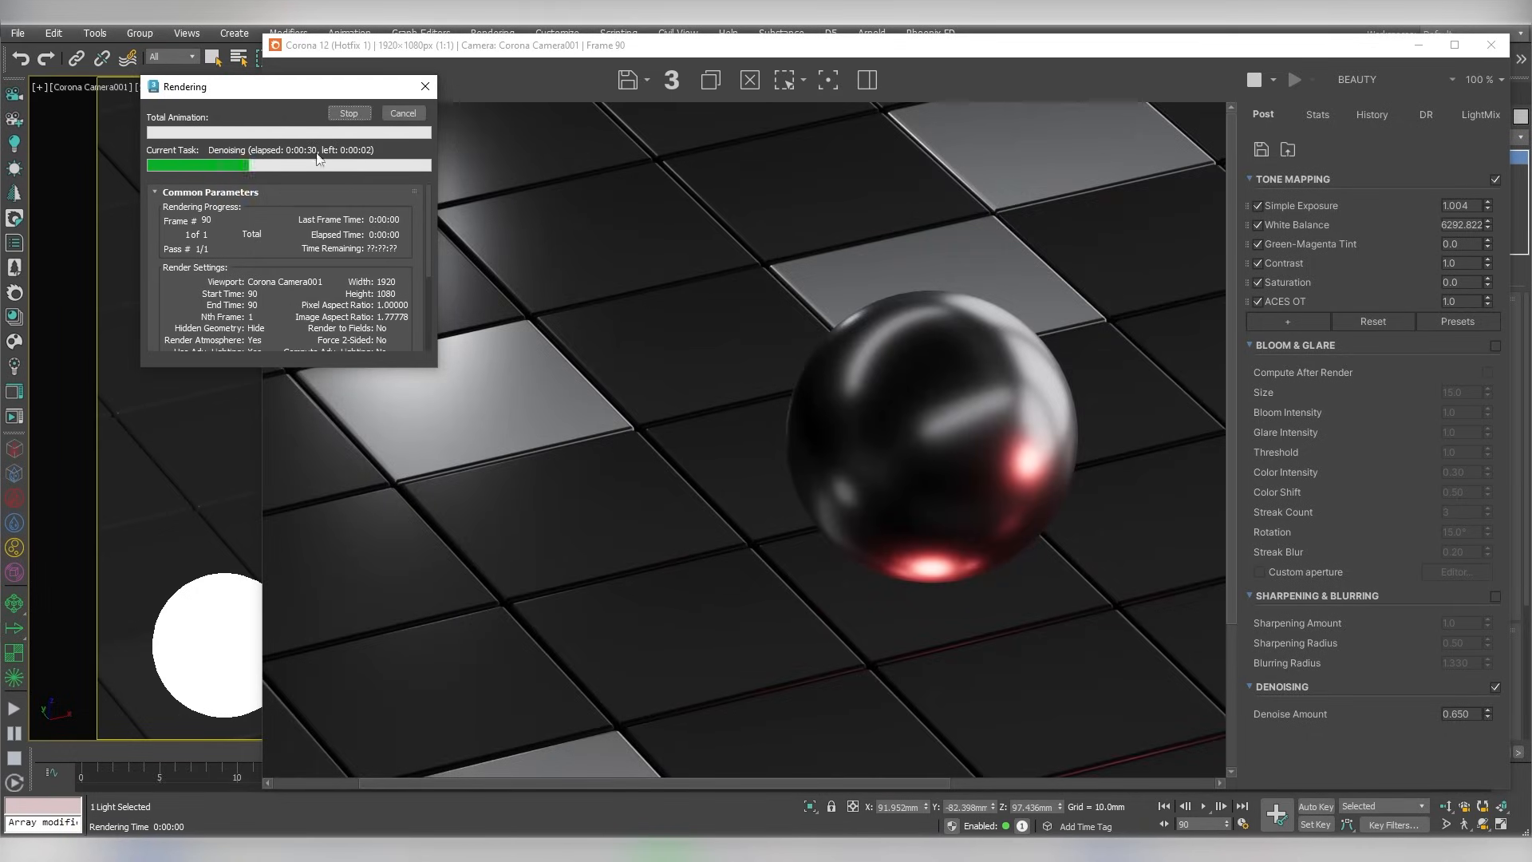
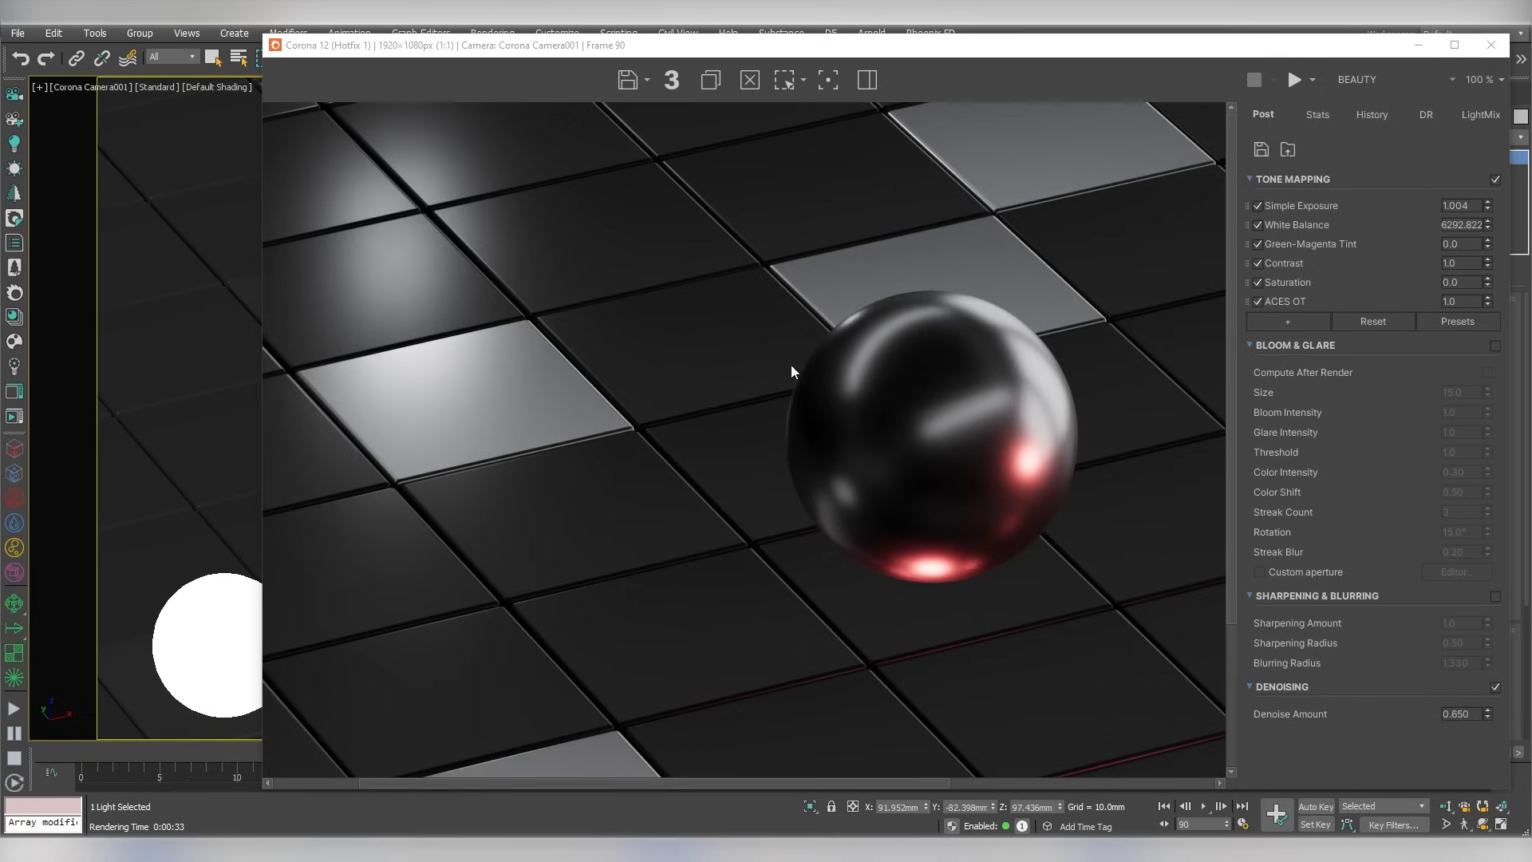
scroll(597, 304, "up", 4)
left_click_drag(596, 305, 1039, 510)
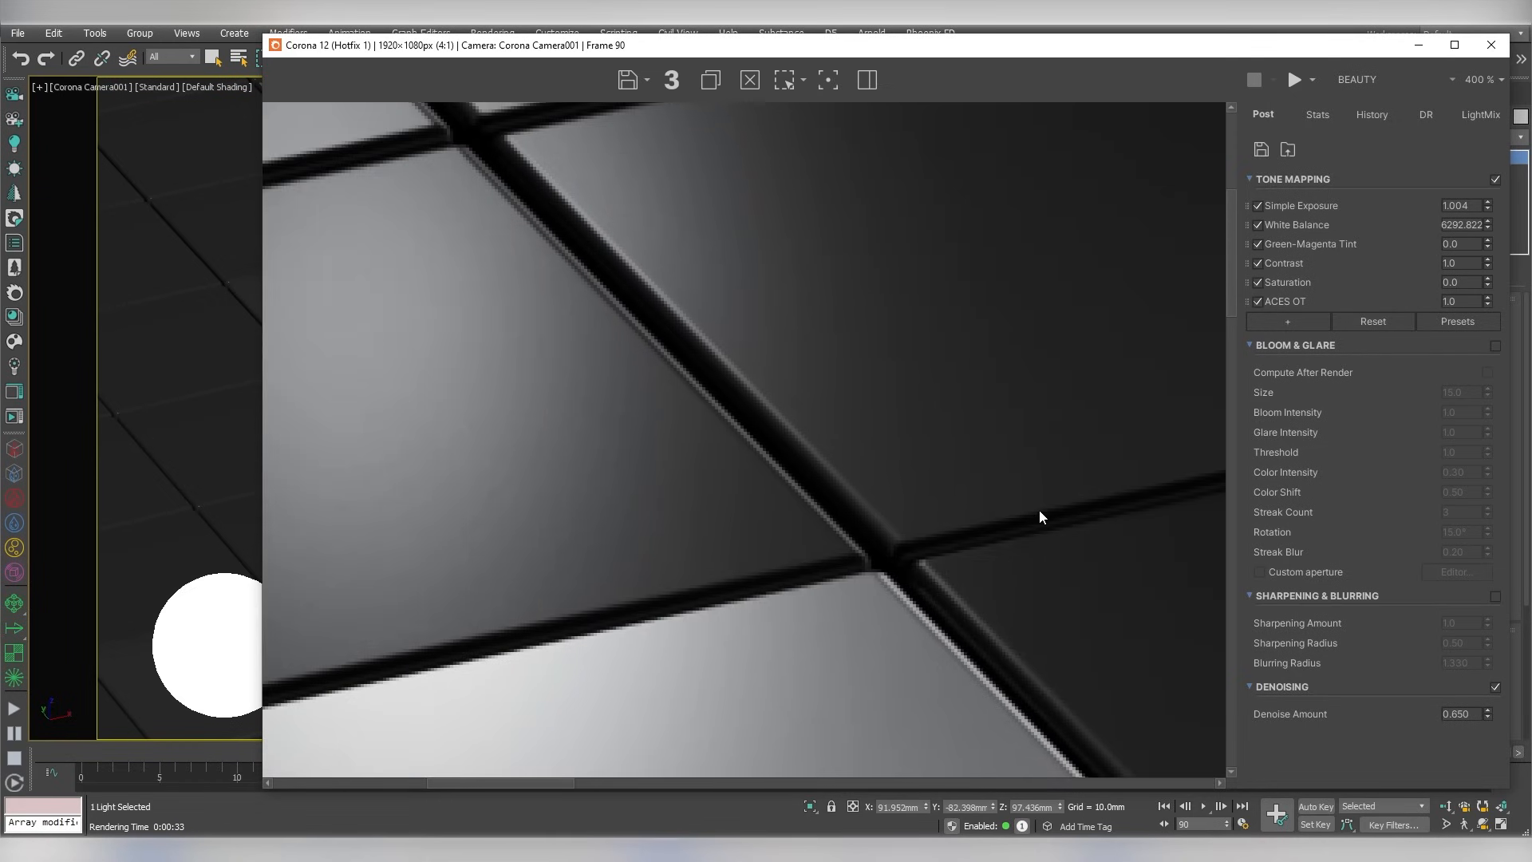
left_click(1495, 686)
left_click_drag(1486, 715, 1453, 505)
type("0.670")
scroll(583, 455, "down", 6)
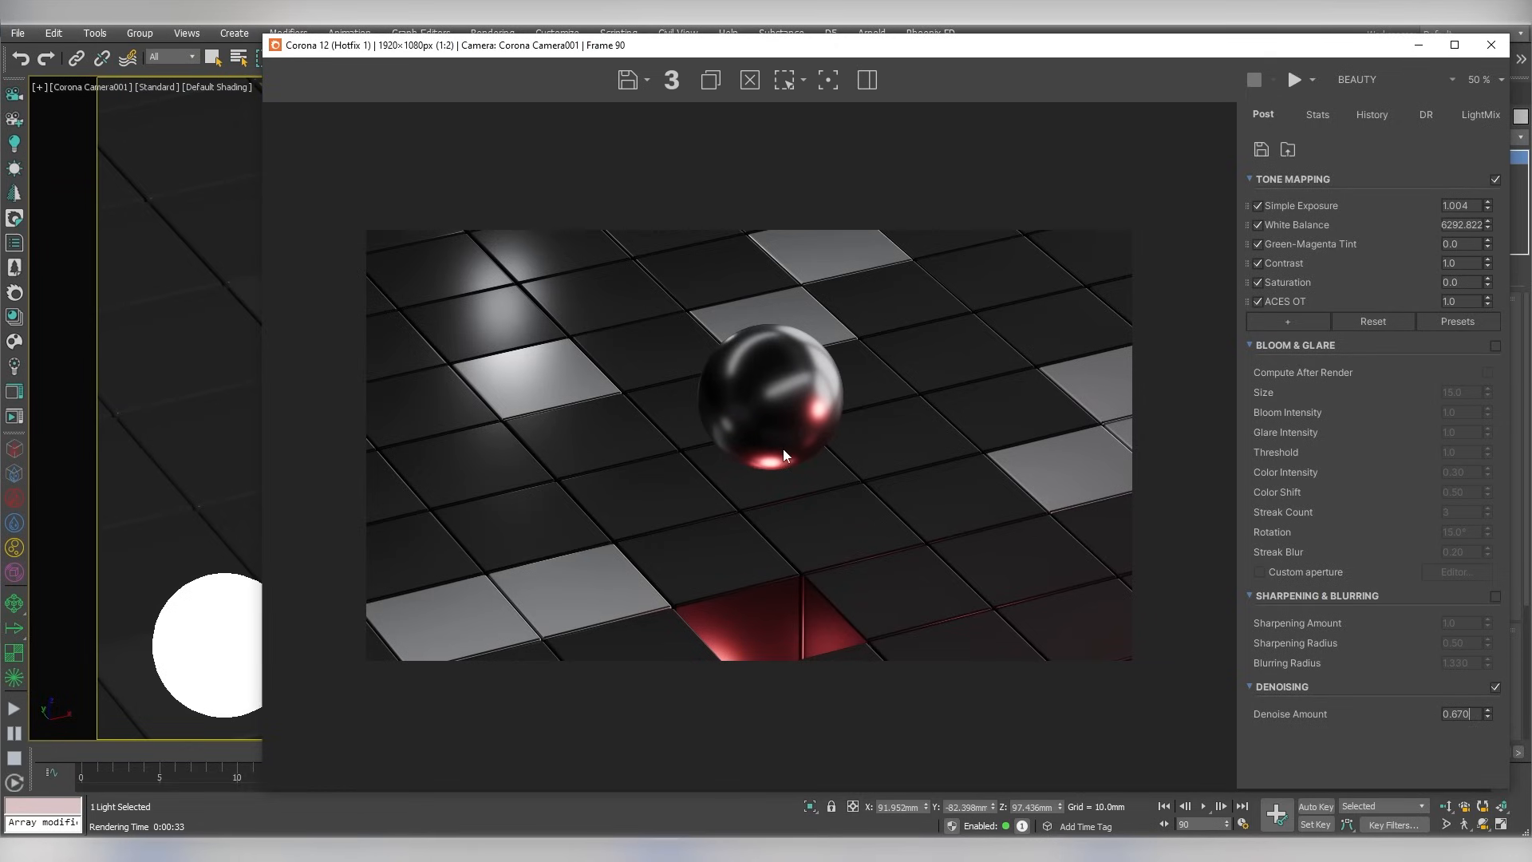
Enable sharpening and blurring with a sharpening amount of 2 and radius of 1, and compare the tile edges with it off and on
scroll(782, 448, "up", 2)
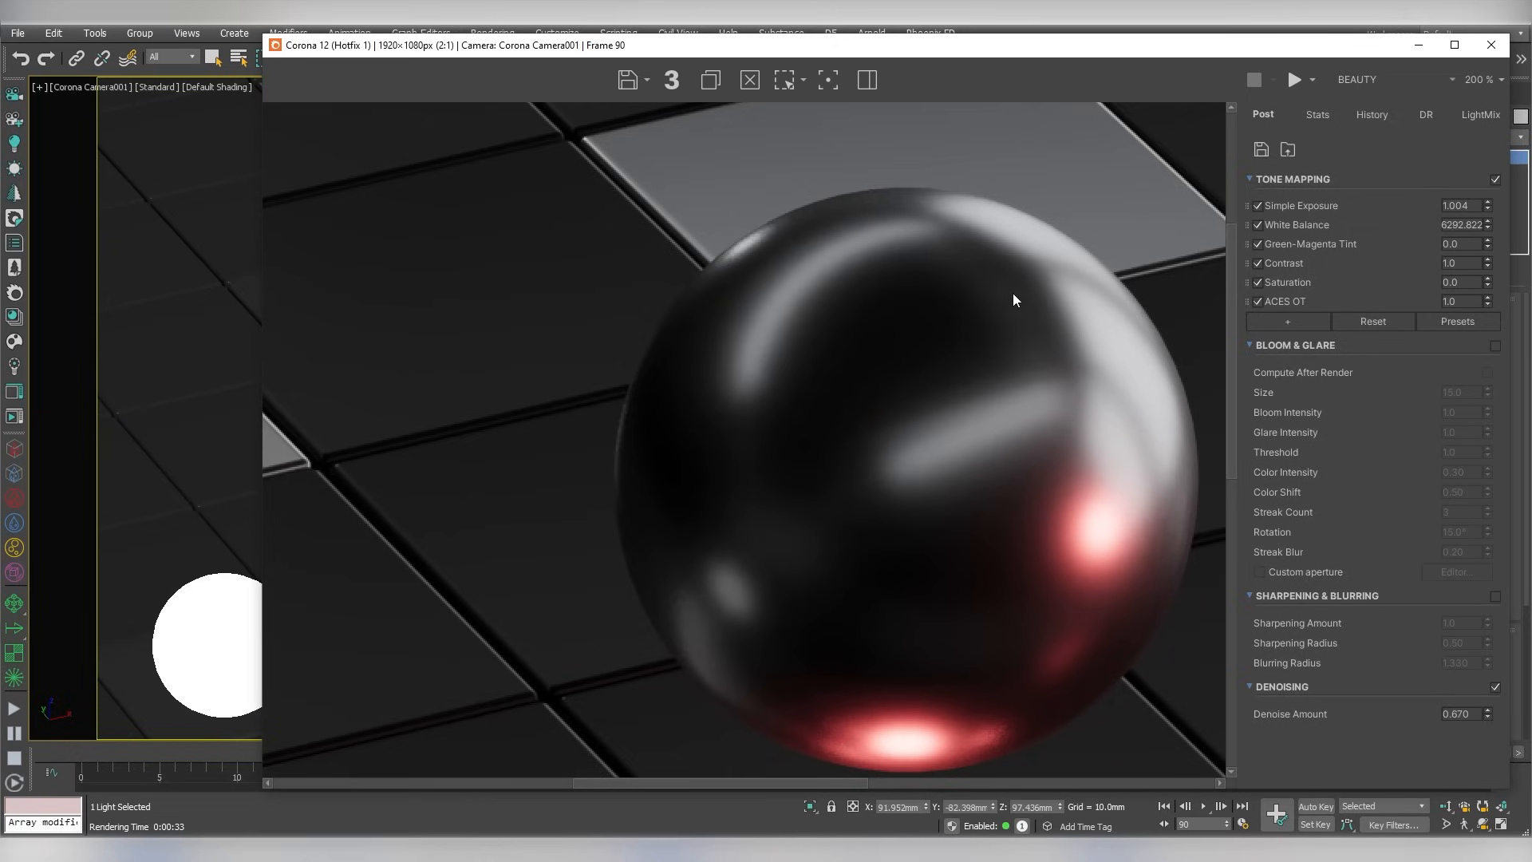
left_click(1494, 597)
double_click(1452, 623)
type("2")
key("Tab")
type("1")
key("Return")
middle_click_drag(795, 387, 1189, 519)
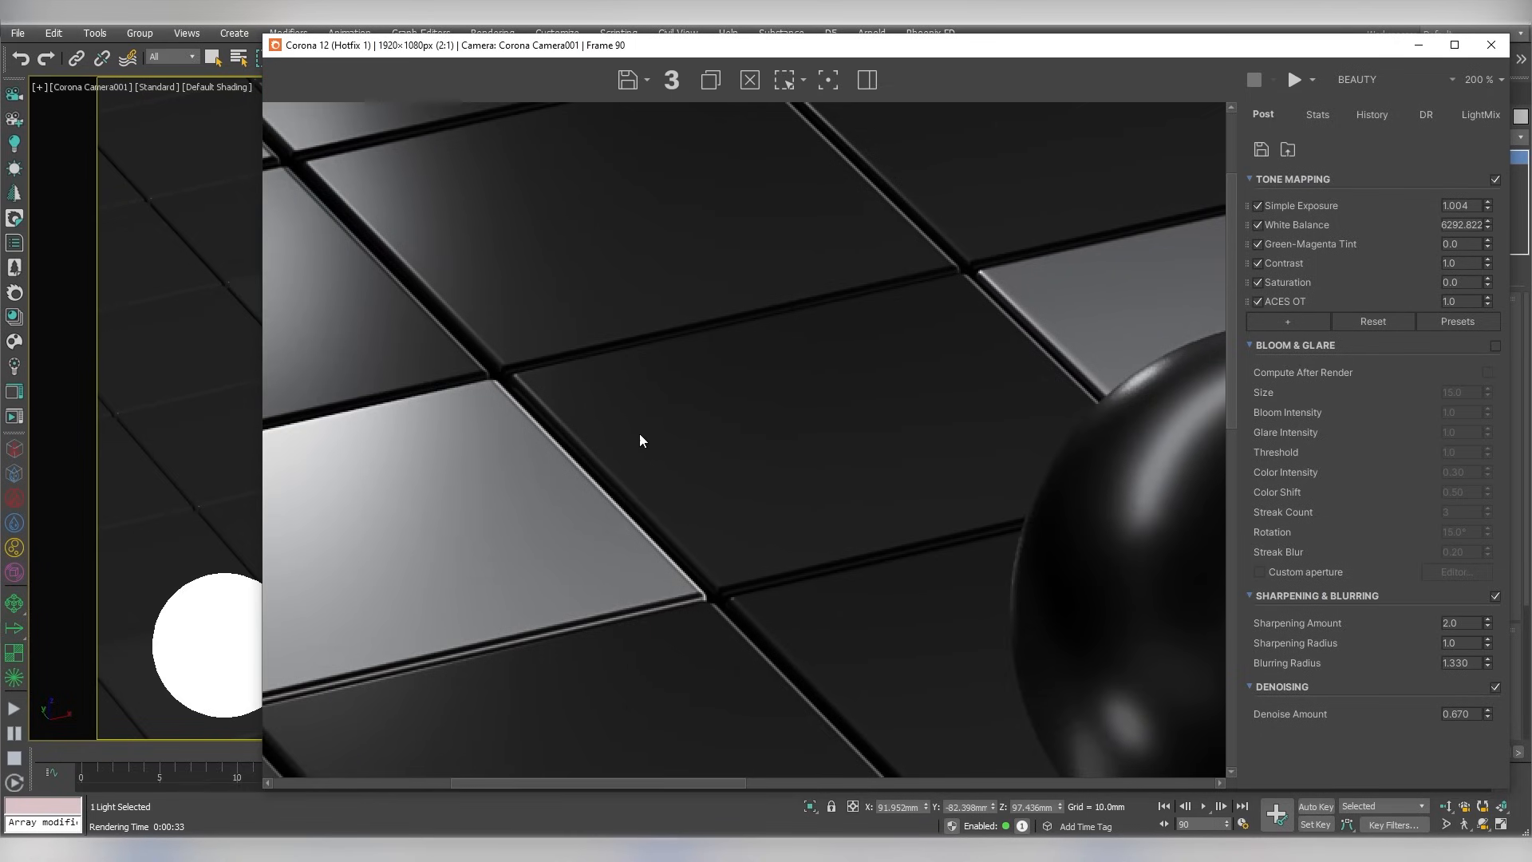
middle_click_drag(656, 441, 874, 480)
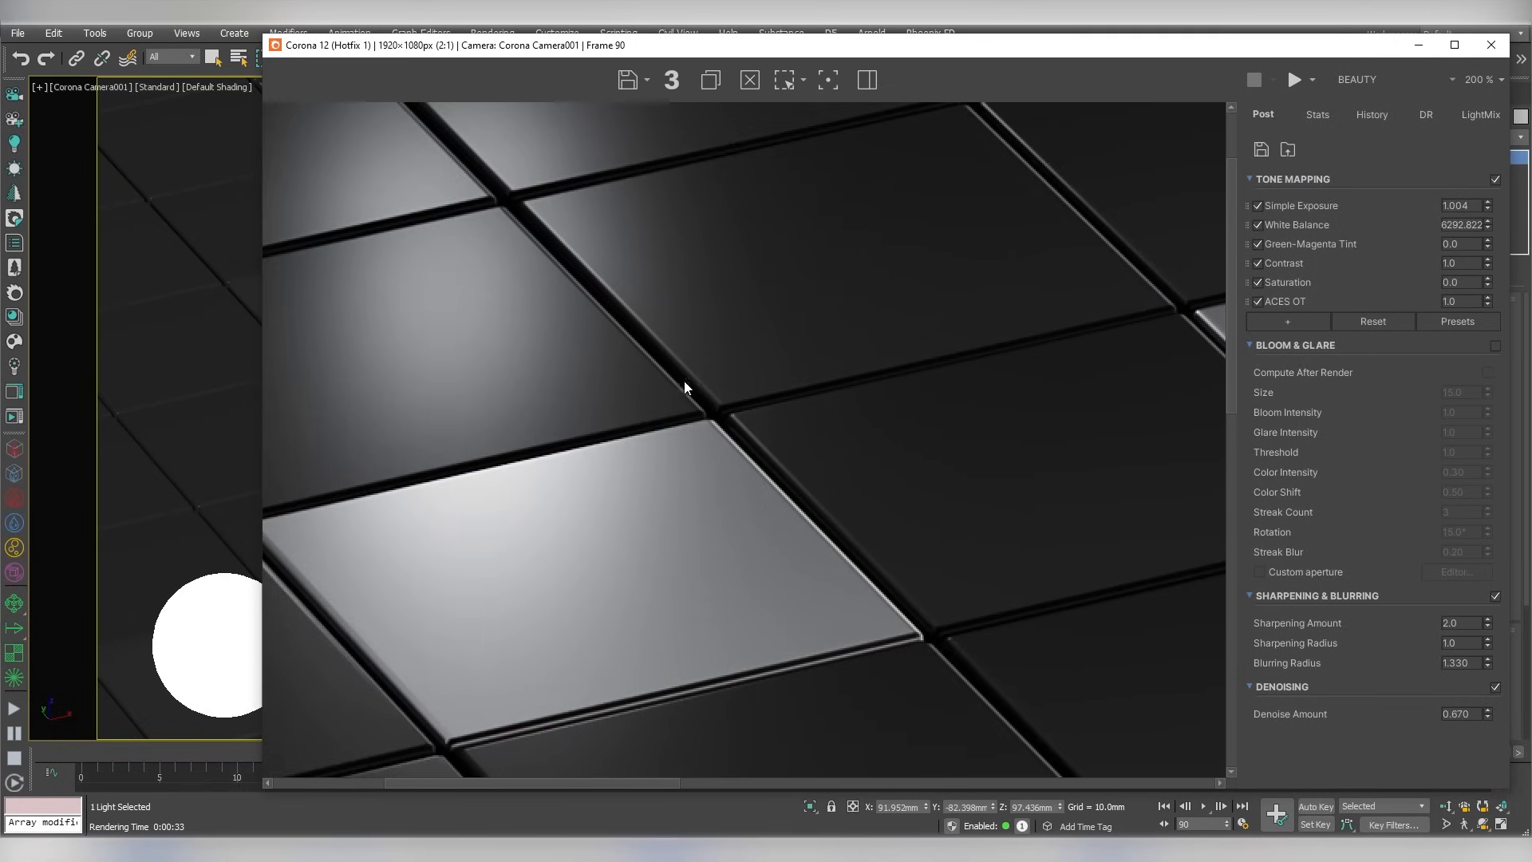
left_click(1495, 596)
left_click(1496, 596)
scroll(880, 518, "down", 2)
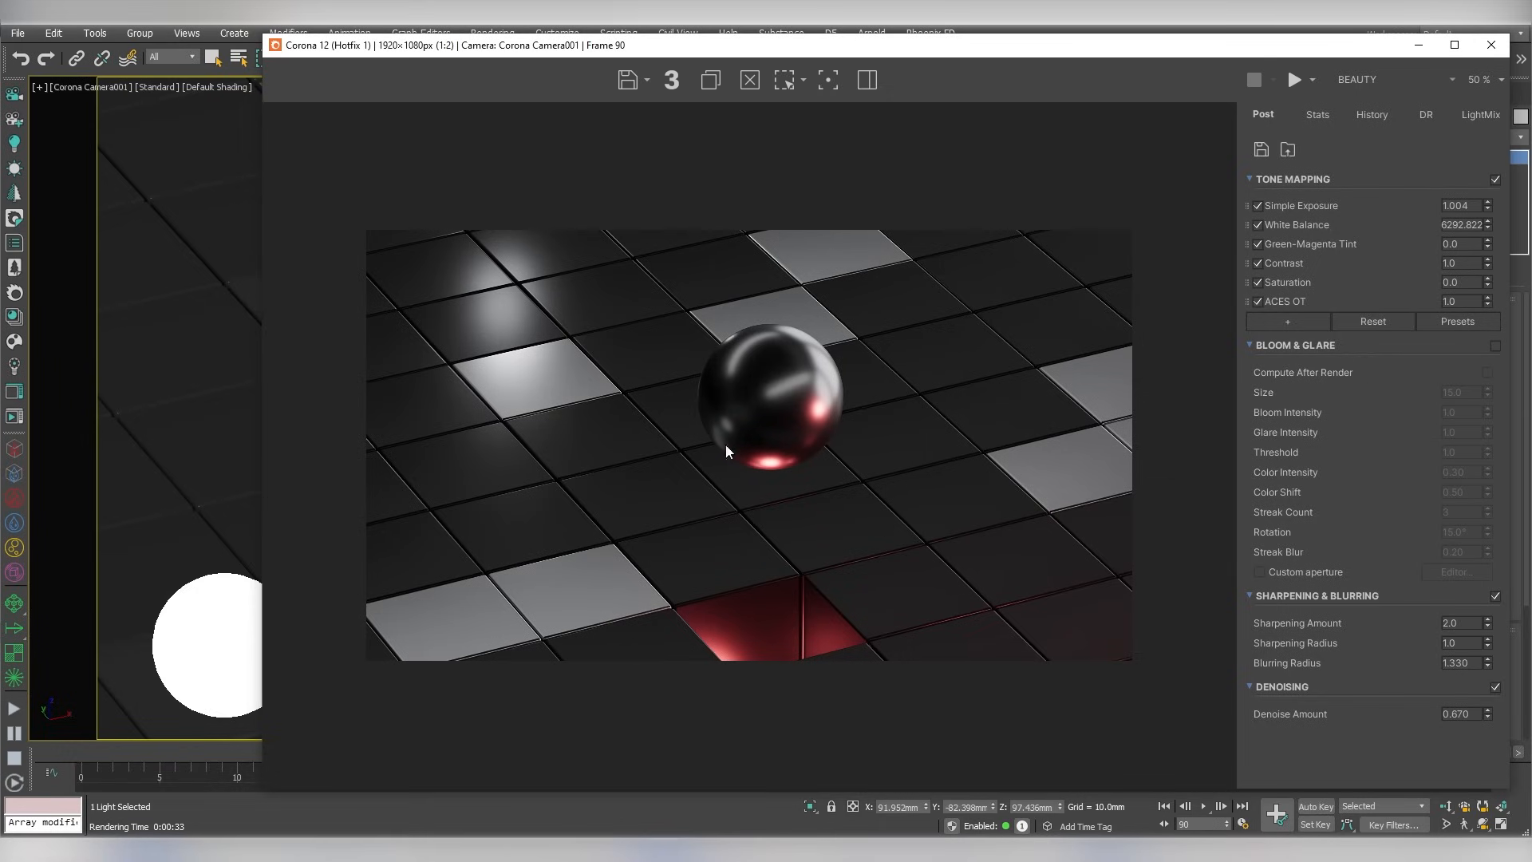
View the render statistics, close the frame buffer and enter a pass limit for the progressive rendering
left_click(1316, 114)
left_click(1491, 45)
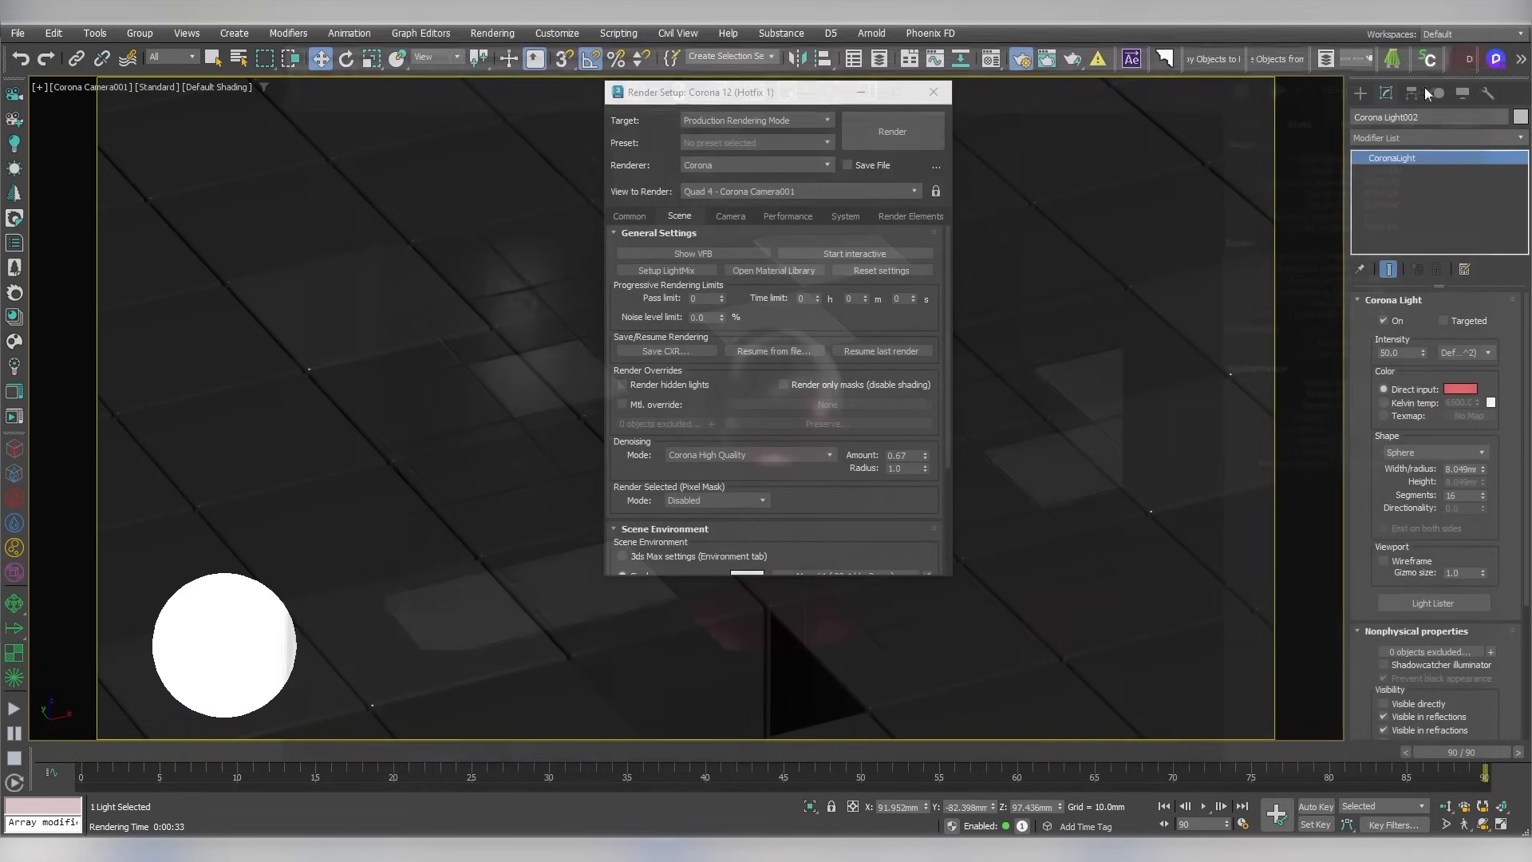
left_click(705, 298)
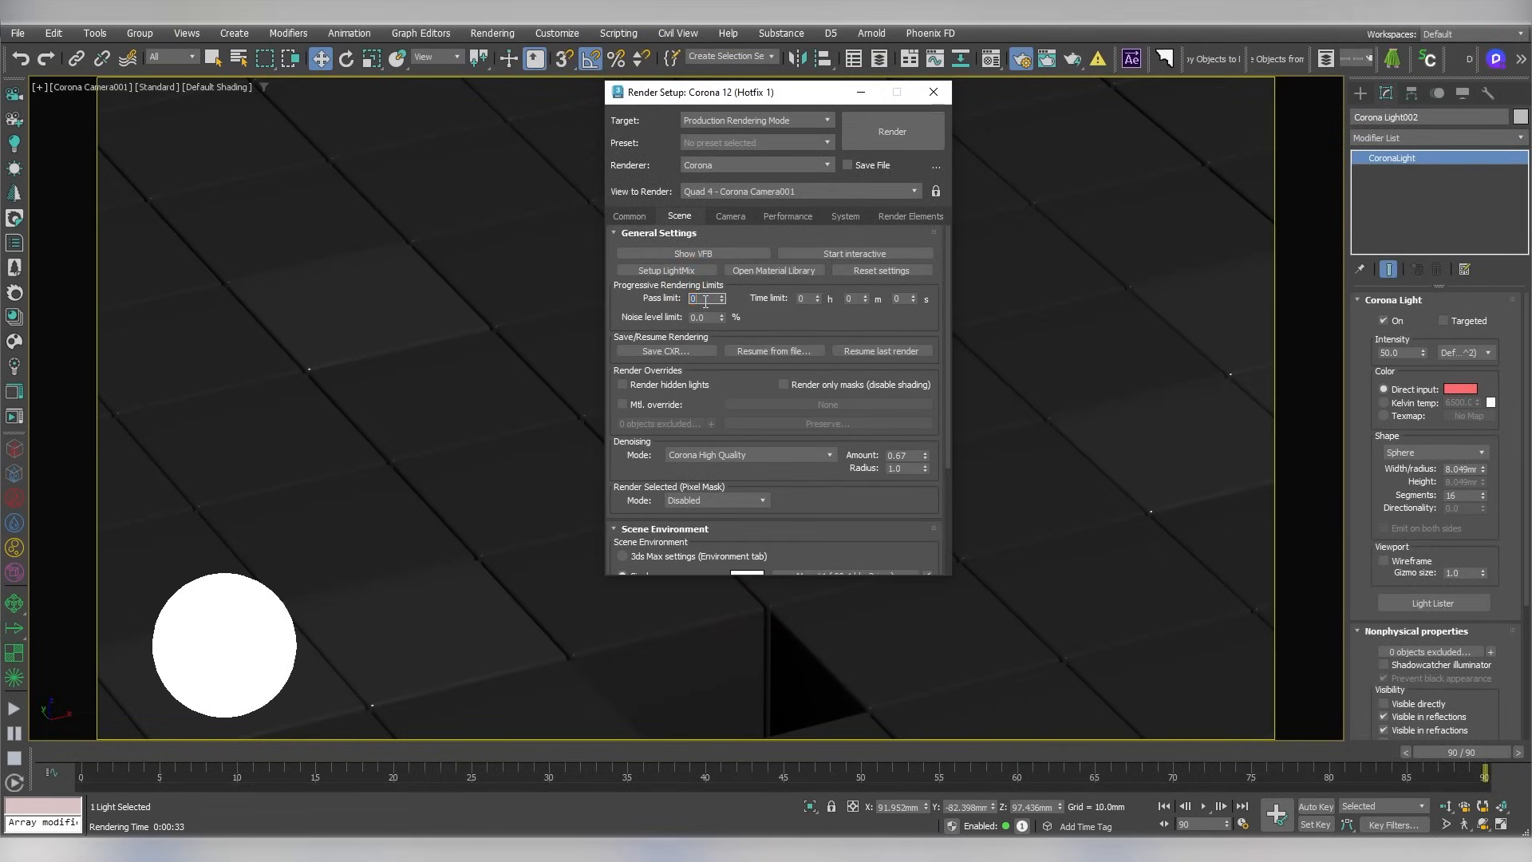
key("Return")
Set the UHD Cache preset to Animation (flicker-free) with a precision of 2
left_click(645, 219)
left_click(645, 218)
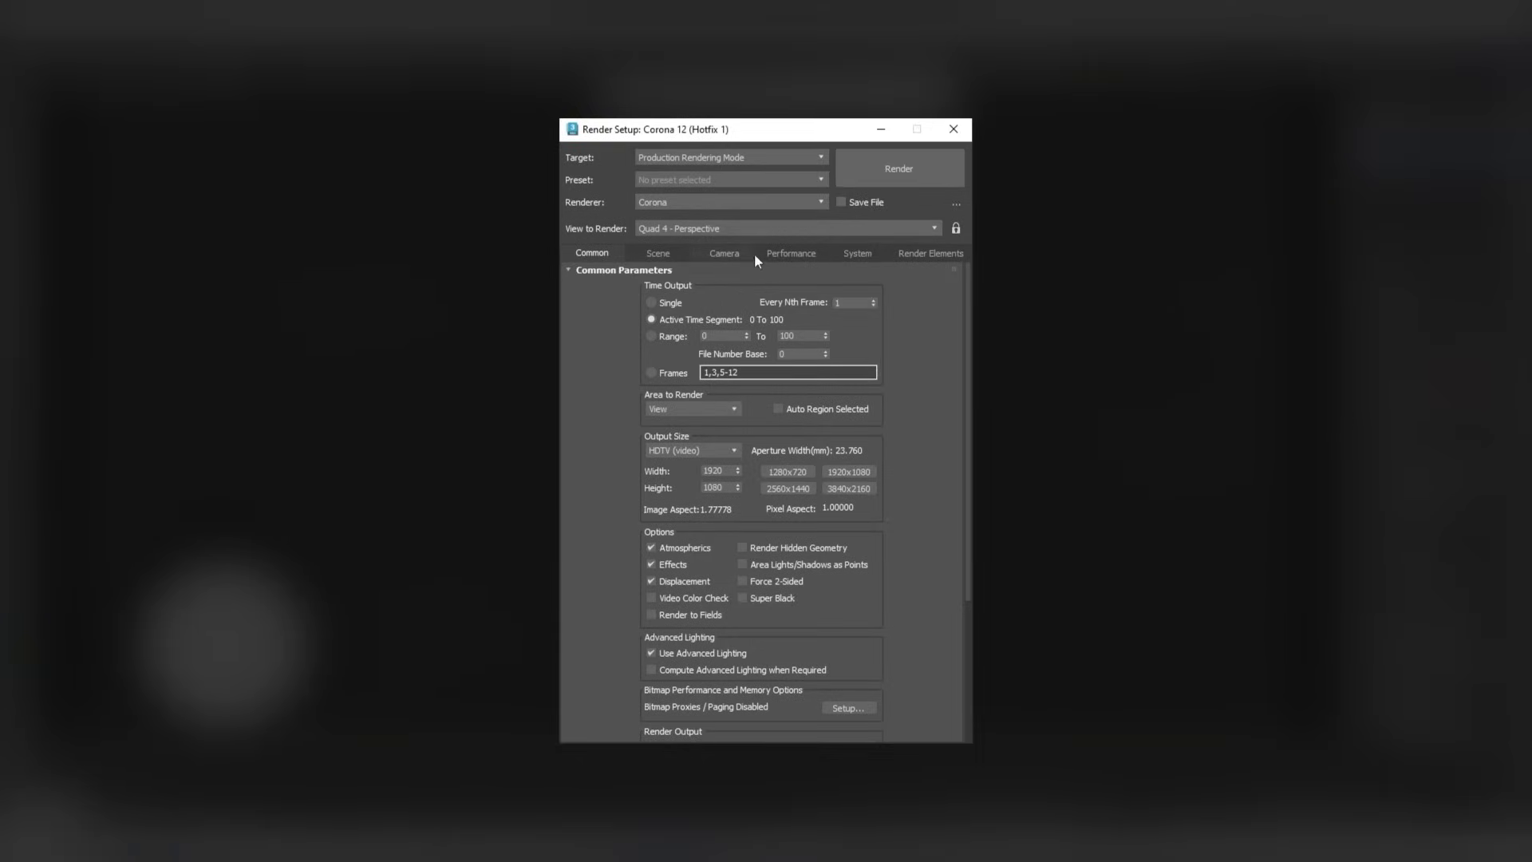
left_click(806, 252)
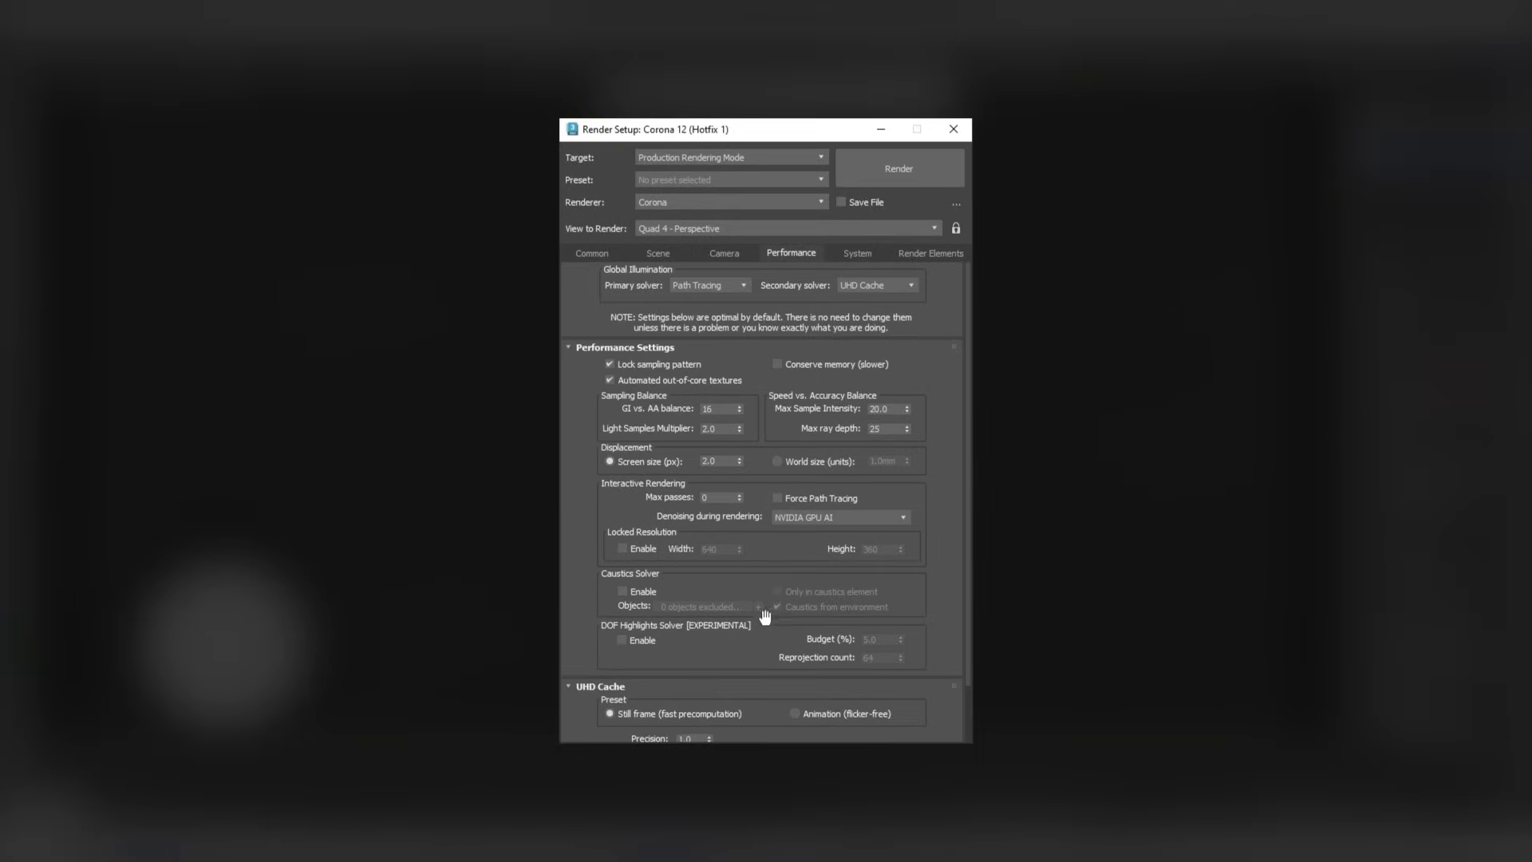
scroll(762, 660, "down", 2)
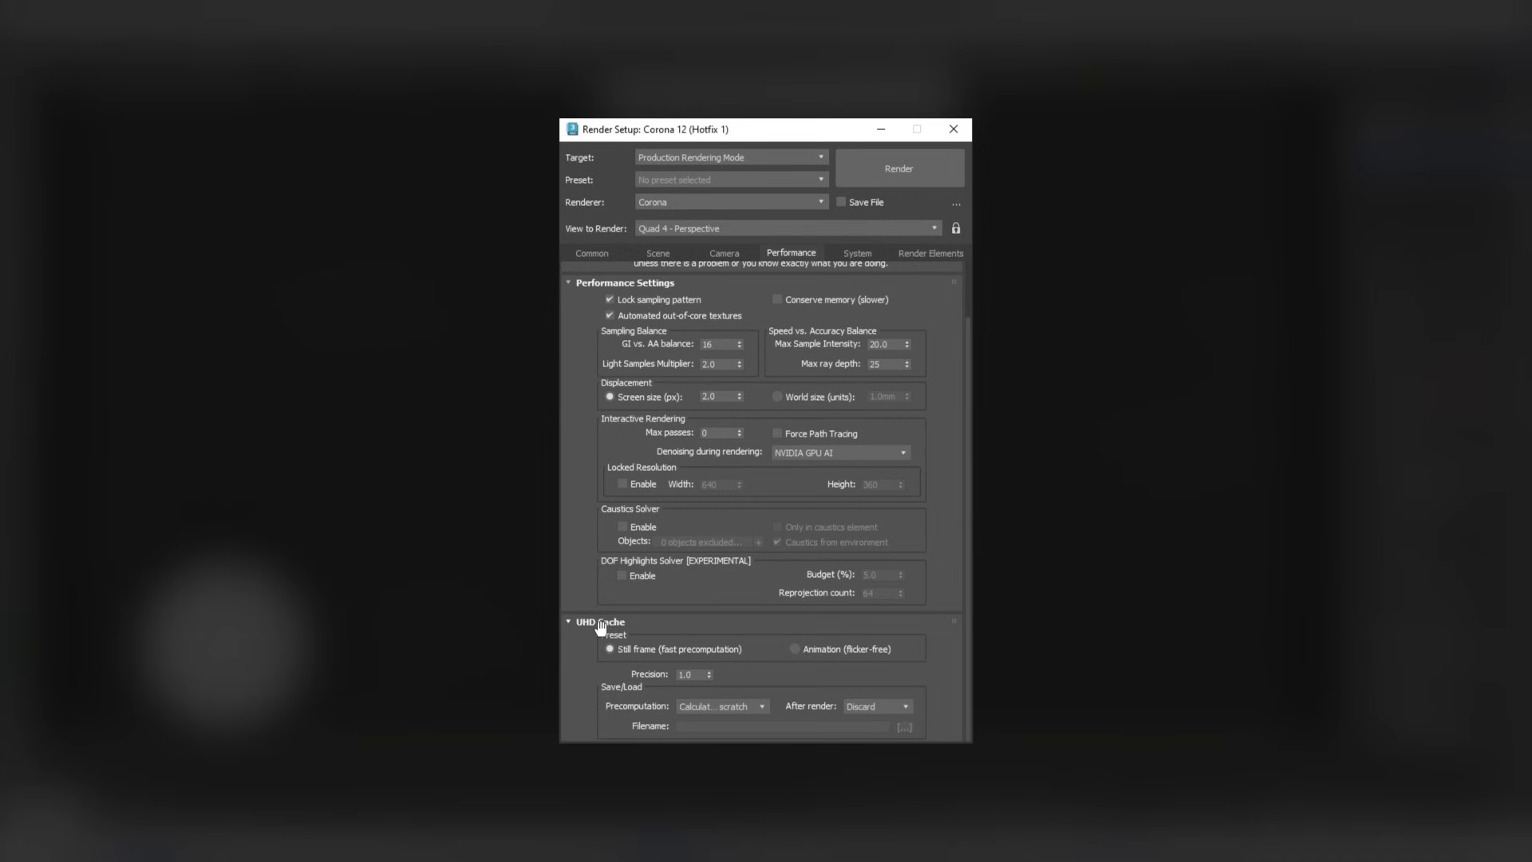
left_click(795, 648)
double_click(687, 675)
type("2")
key("Return")
Set the render time output to the active time segment, 0 to 90
left_click(600, 255)
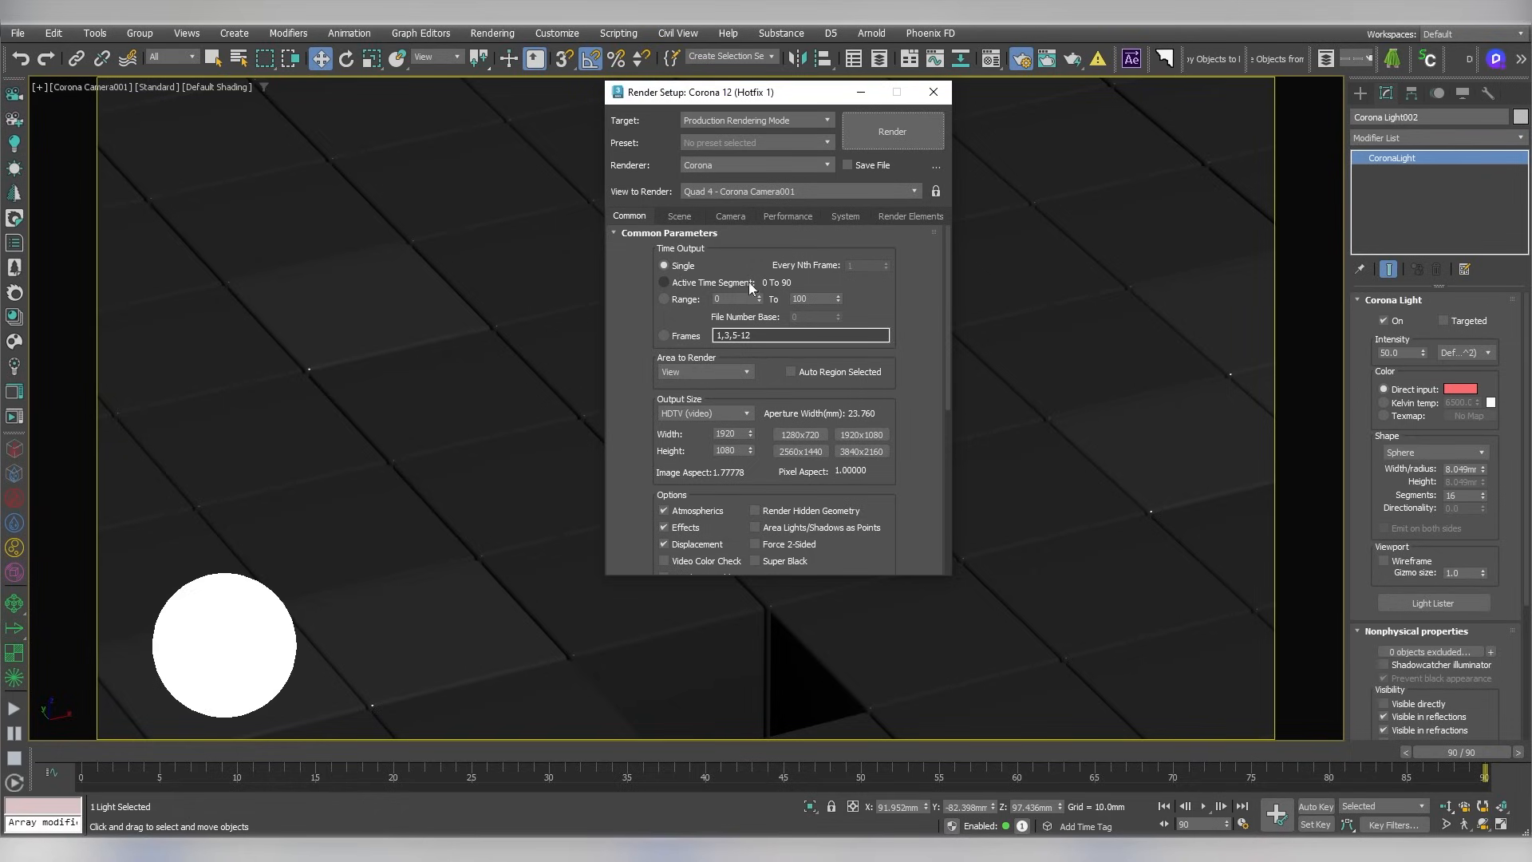
left_click(691, 285)
Set the render output to JPEG files named MoDesign in the Seq folder at quality 100, and start the animation render
scroll(622, 415, "down", 5)
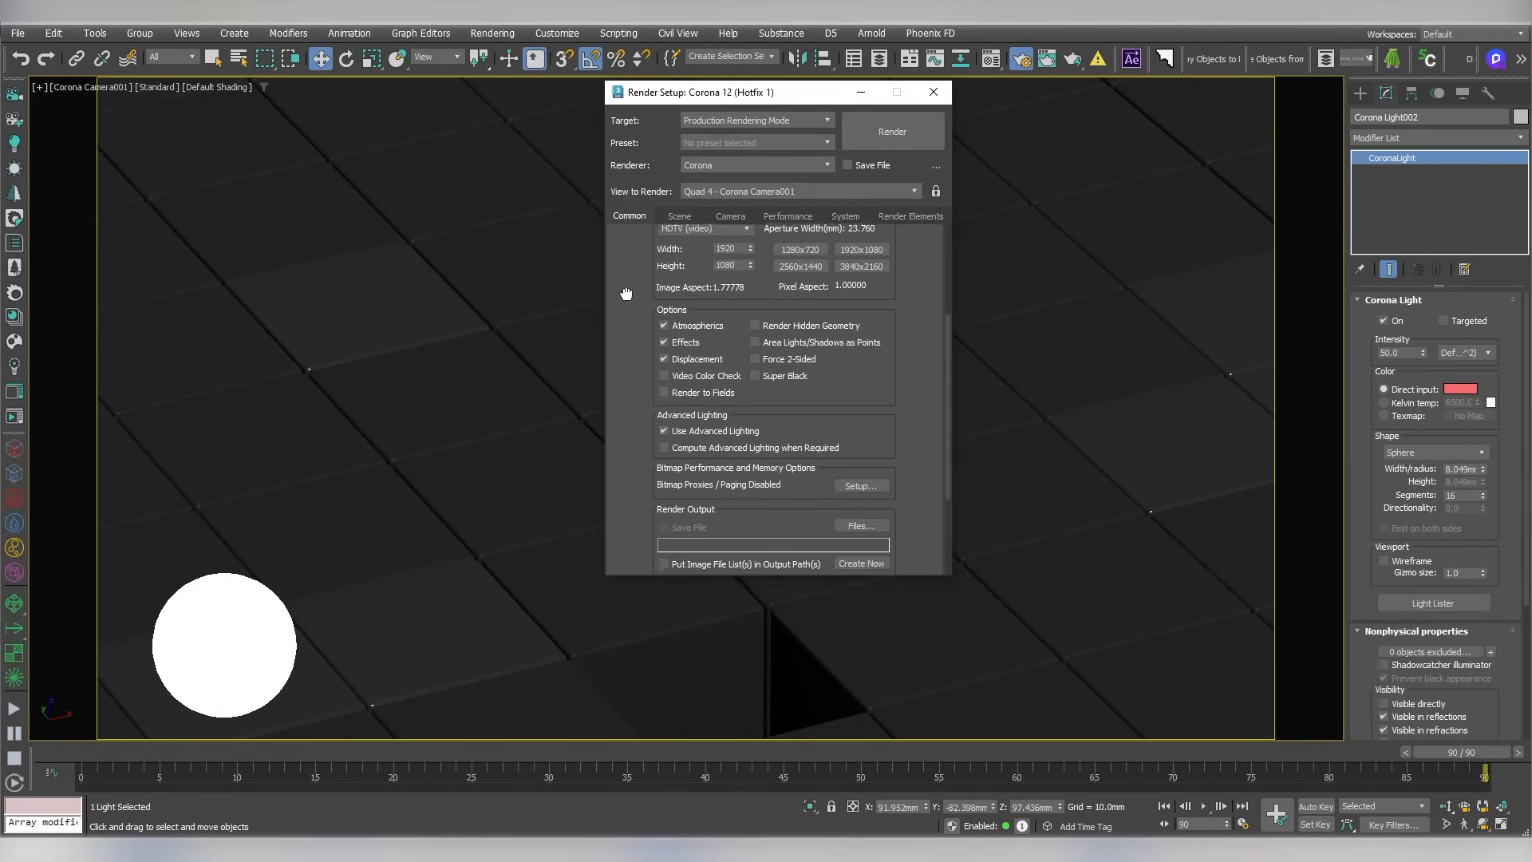
left_click(862, 512)
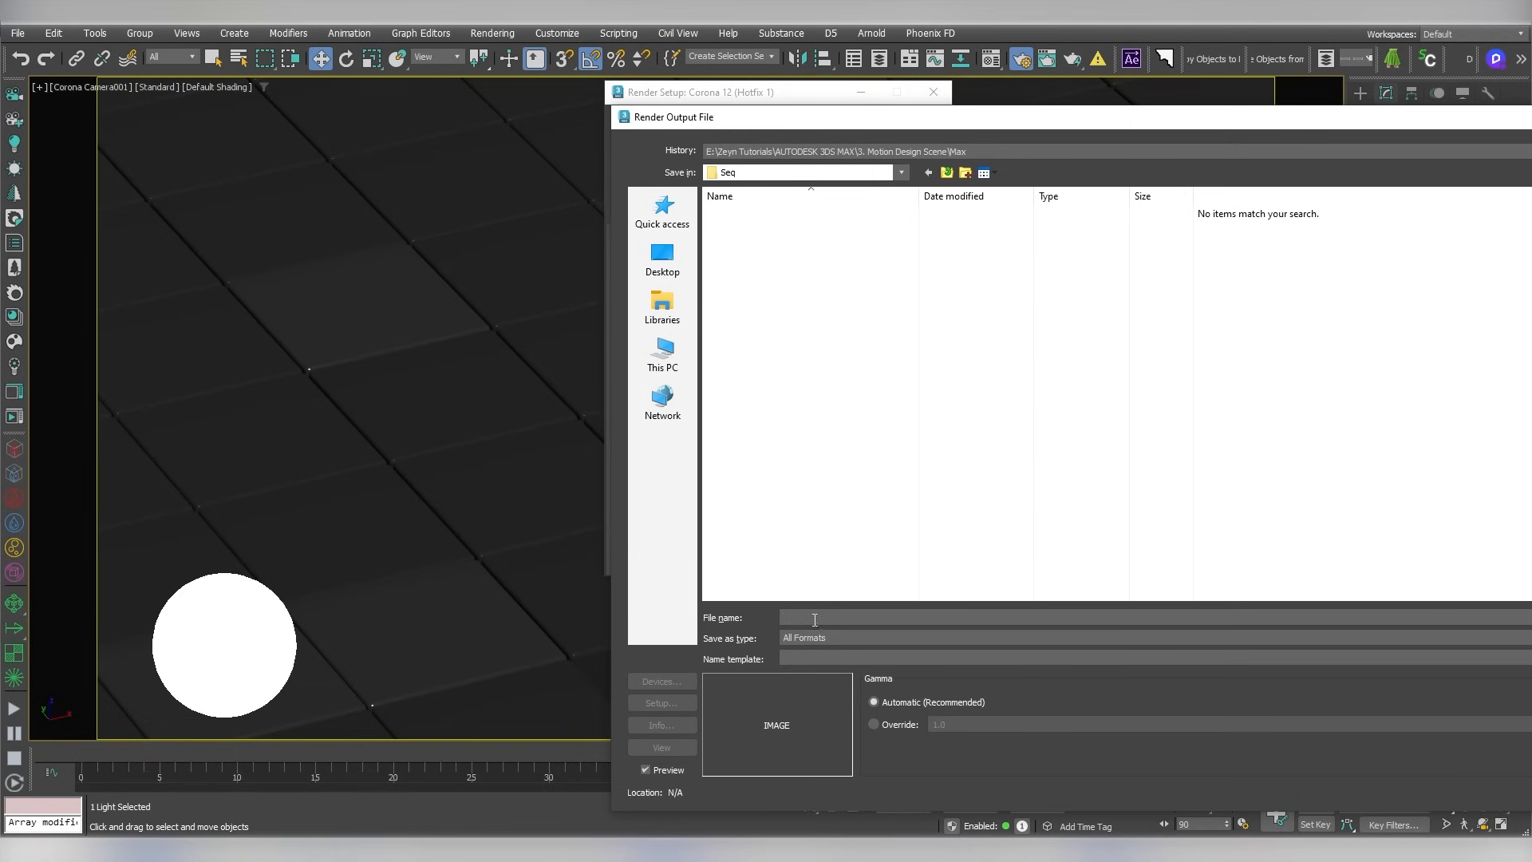
type("MoDesign")
left_click(821, 638)
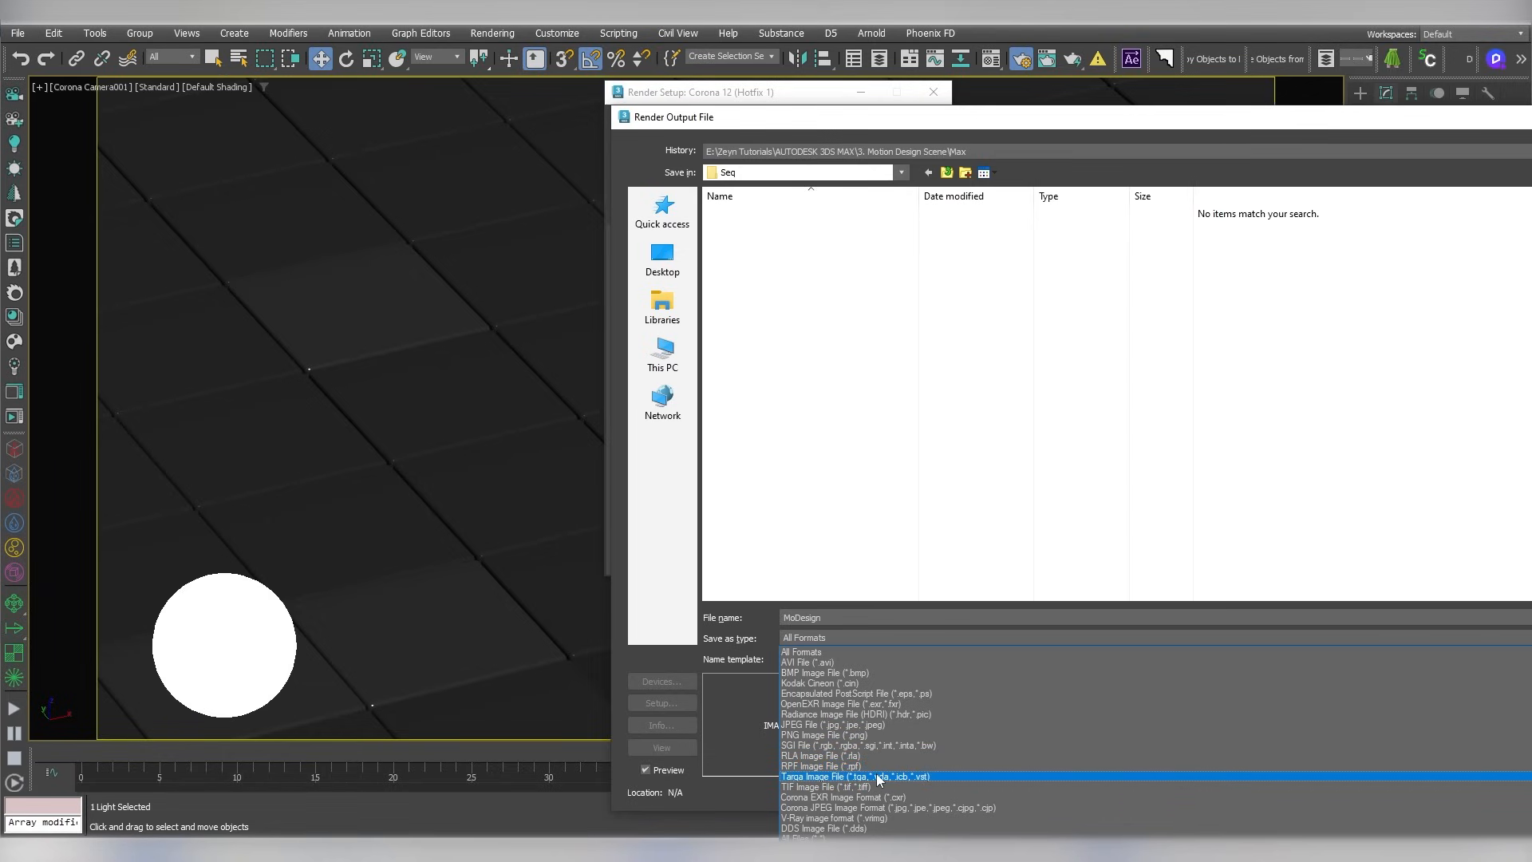
left_click(861, 725)
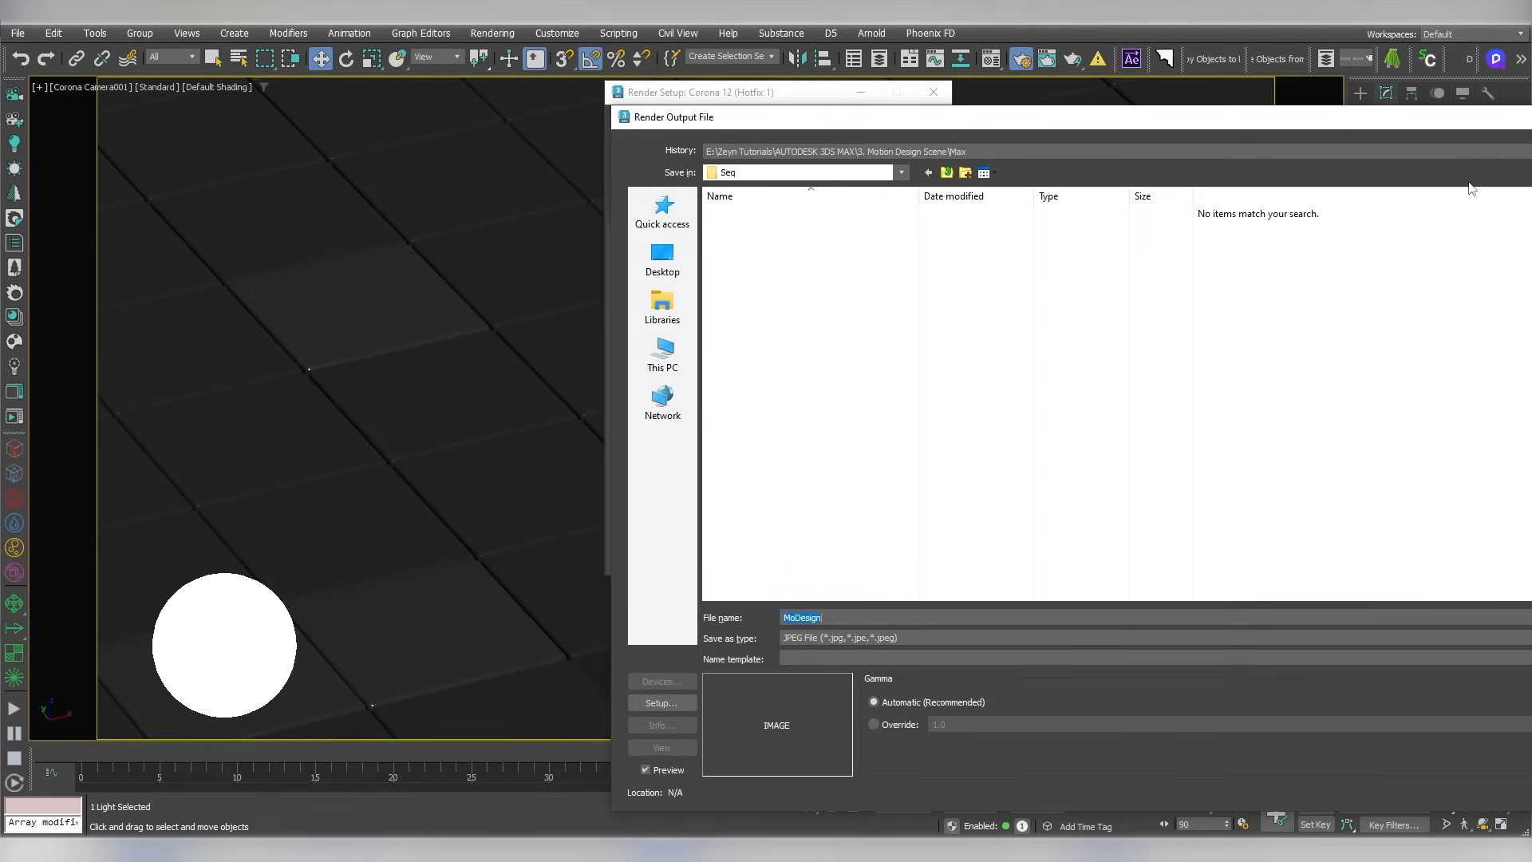
left_click_drag(1432, 112, 1069, 78)
left_click(1419, 583)
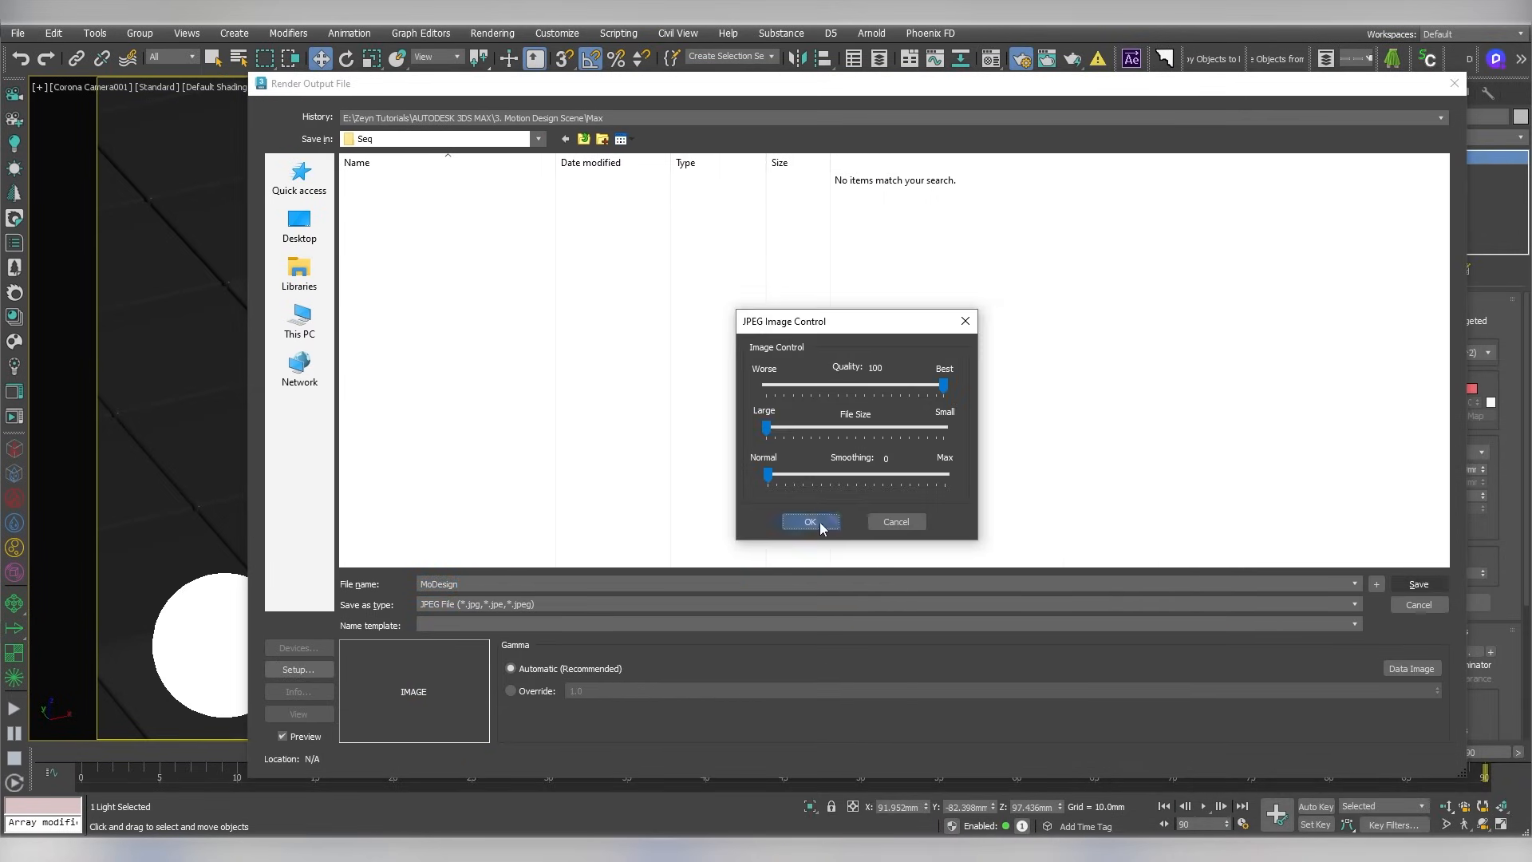
left_click(810, 522)
scroll(847, 477, "up", 5)
left_click(888, 133)
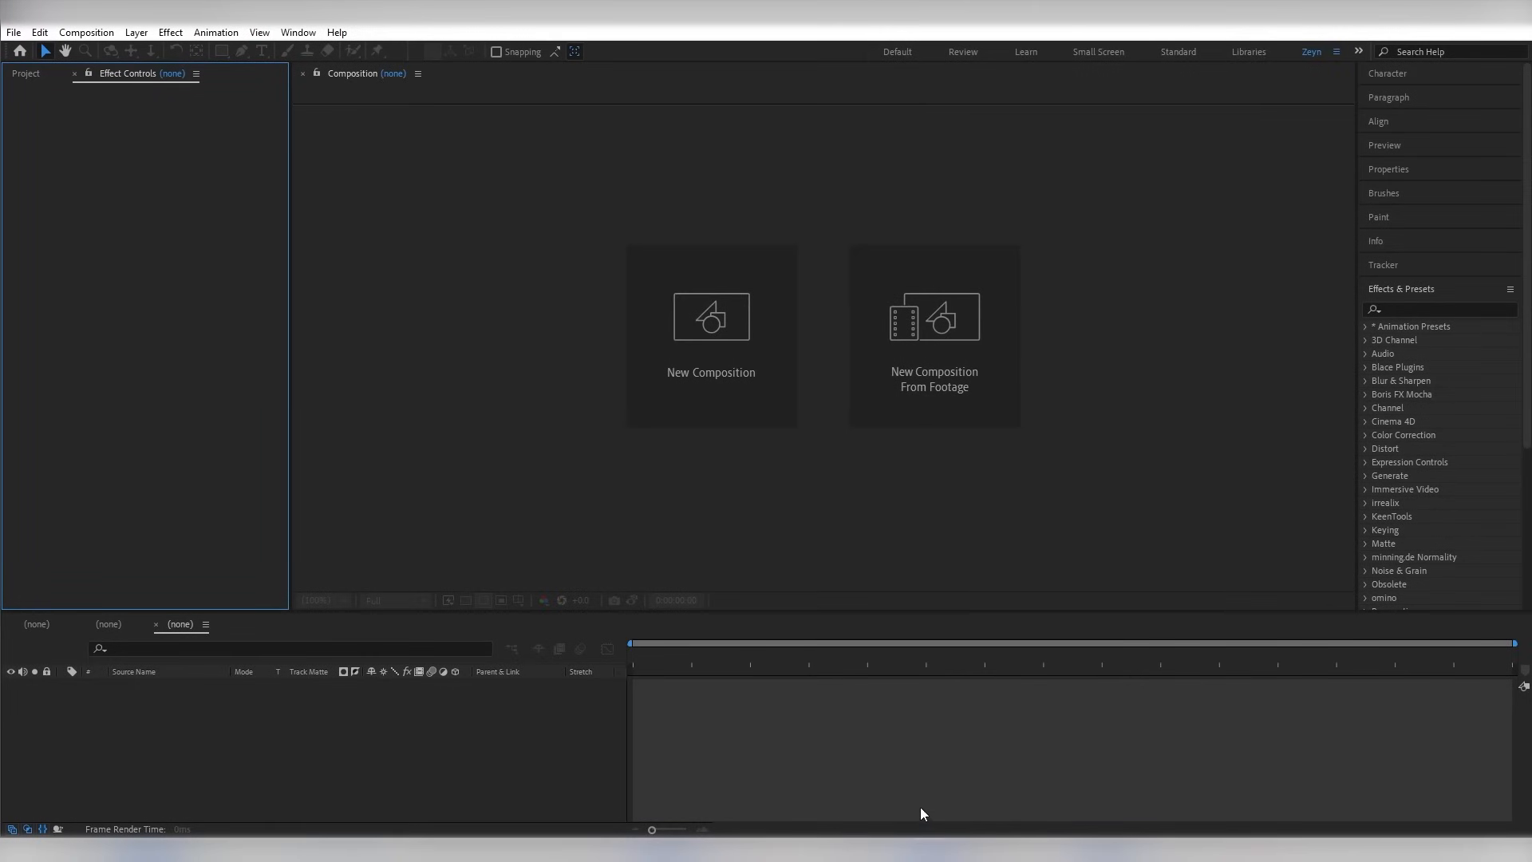
Switch to After Effects and import the rendered frames from MoDesign0000.jpg as a JPEG sequence
left_click(38, 79)
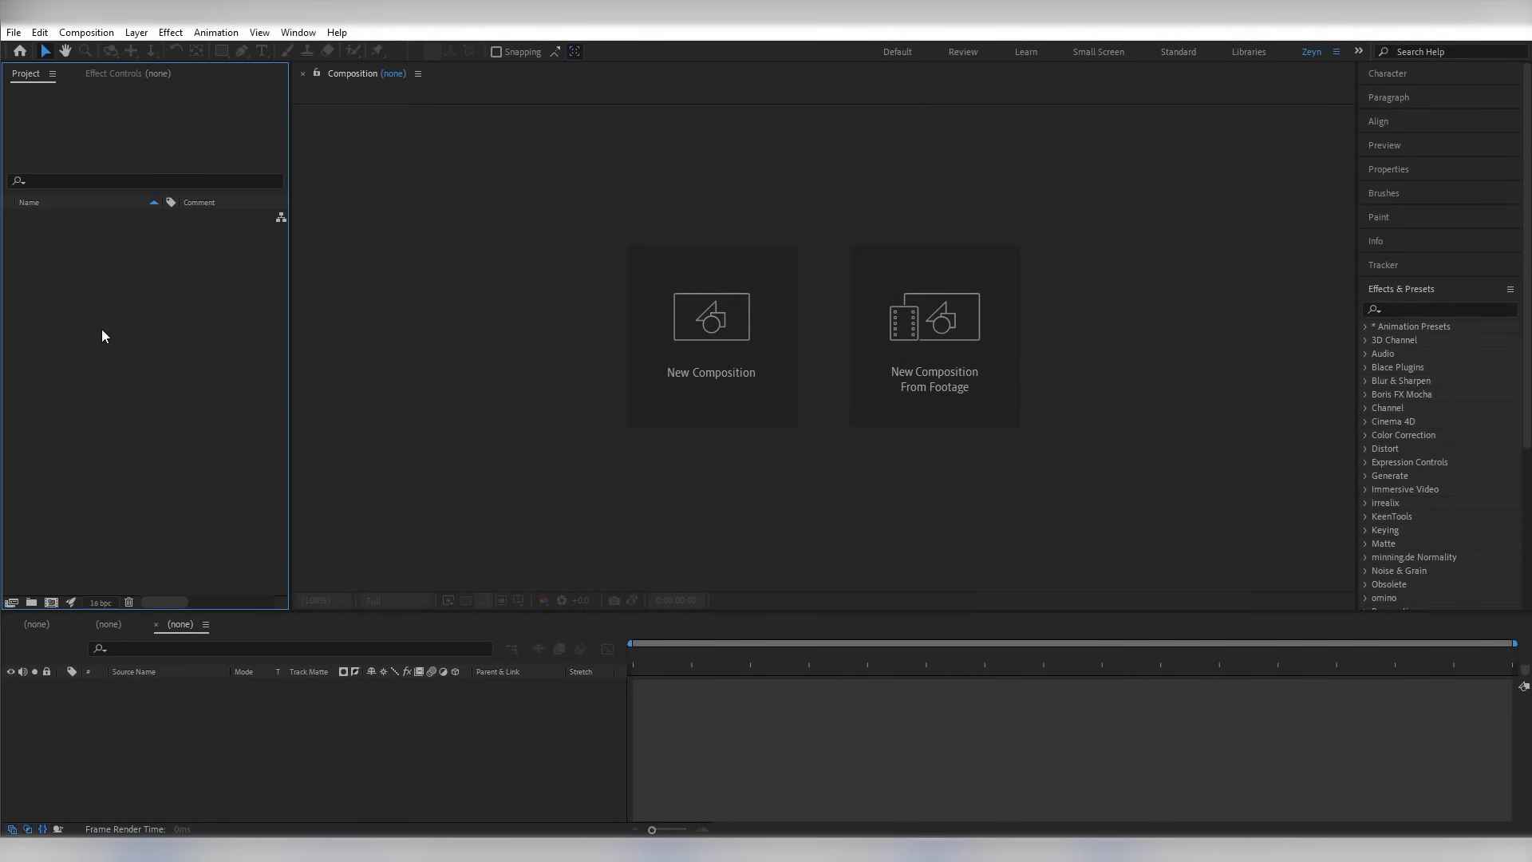
double_click(102, 332)
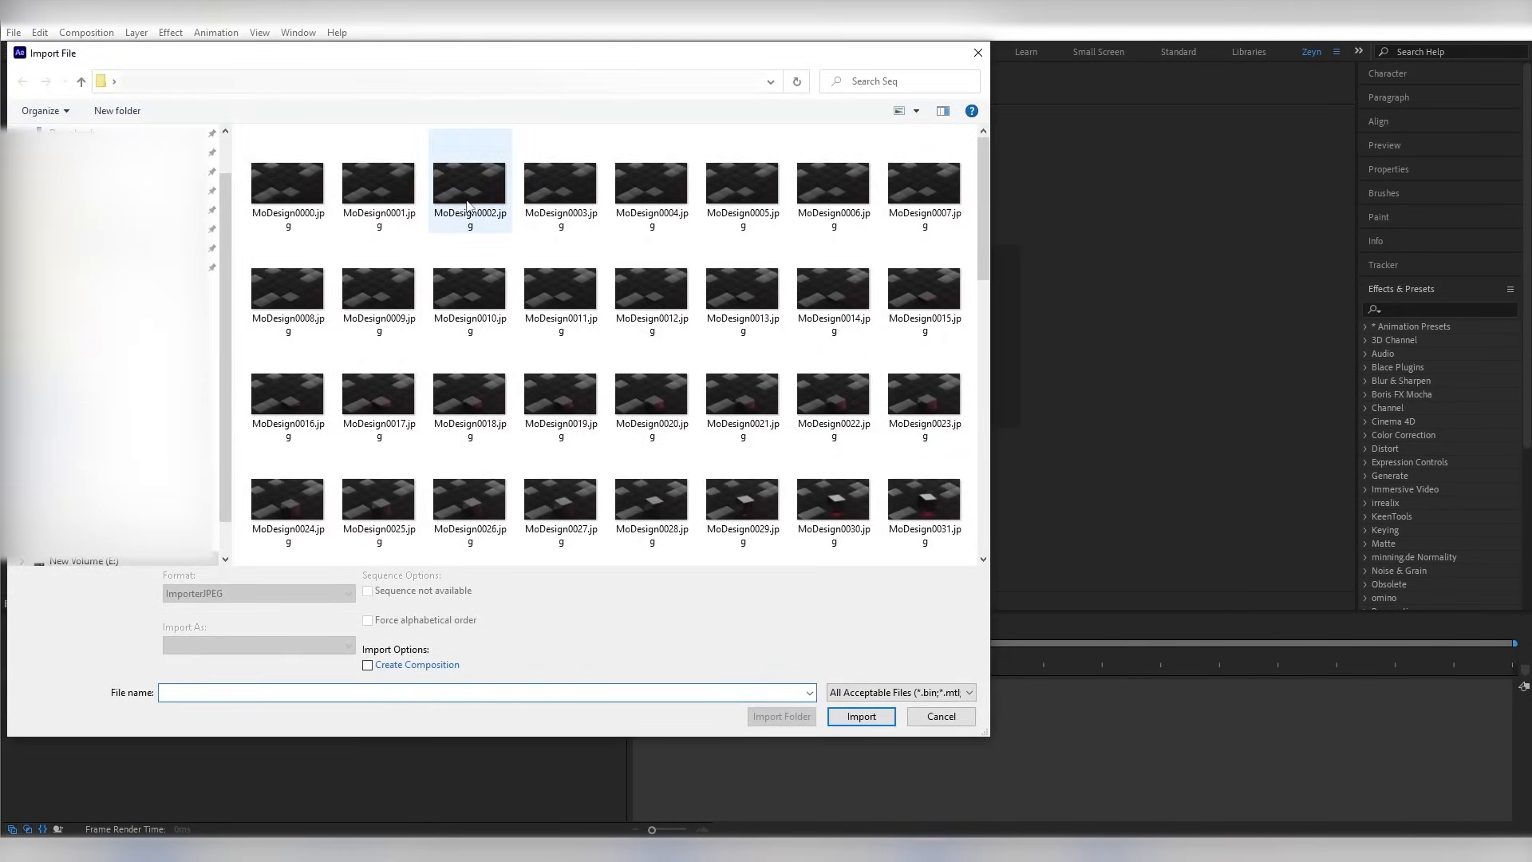
left_click(301, 206)
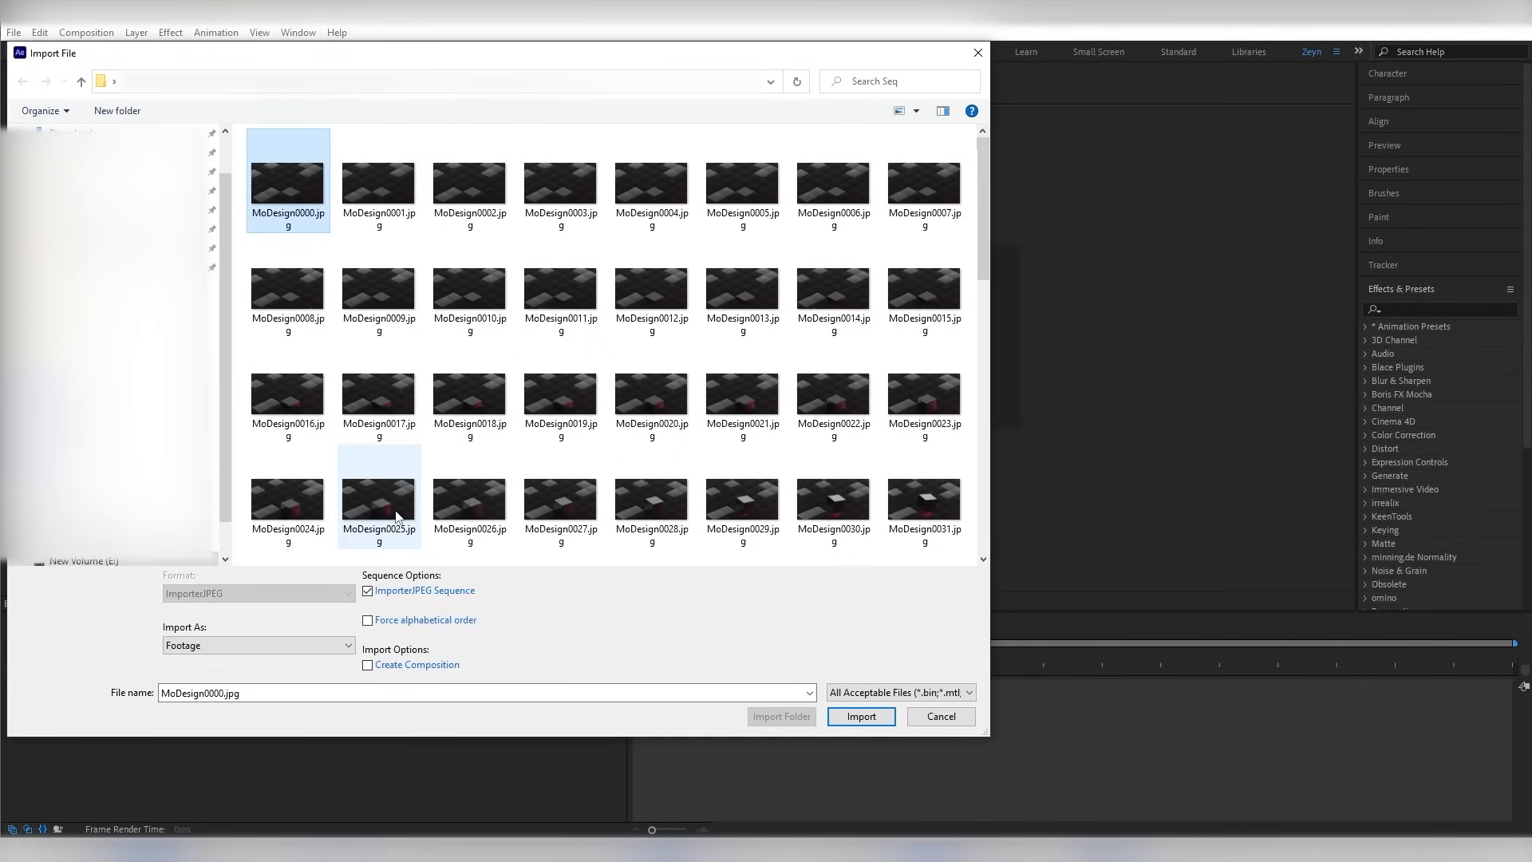
left_click(399, 595)
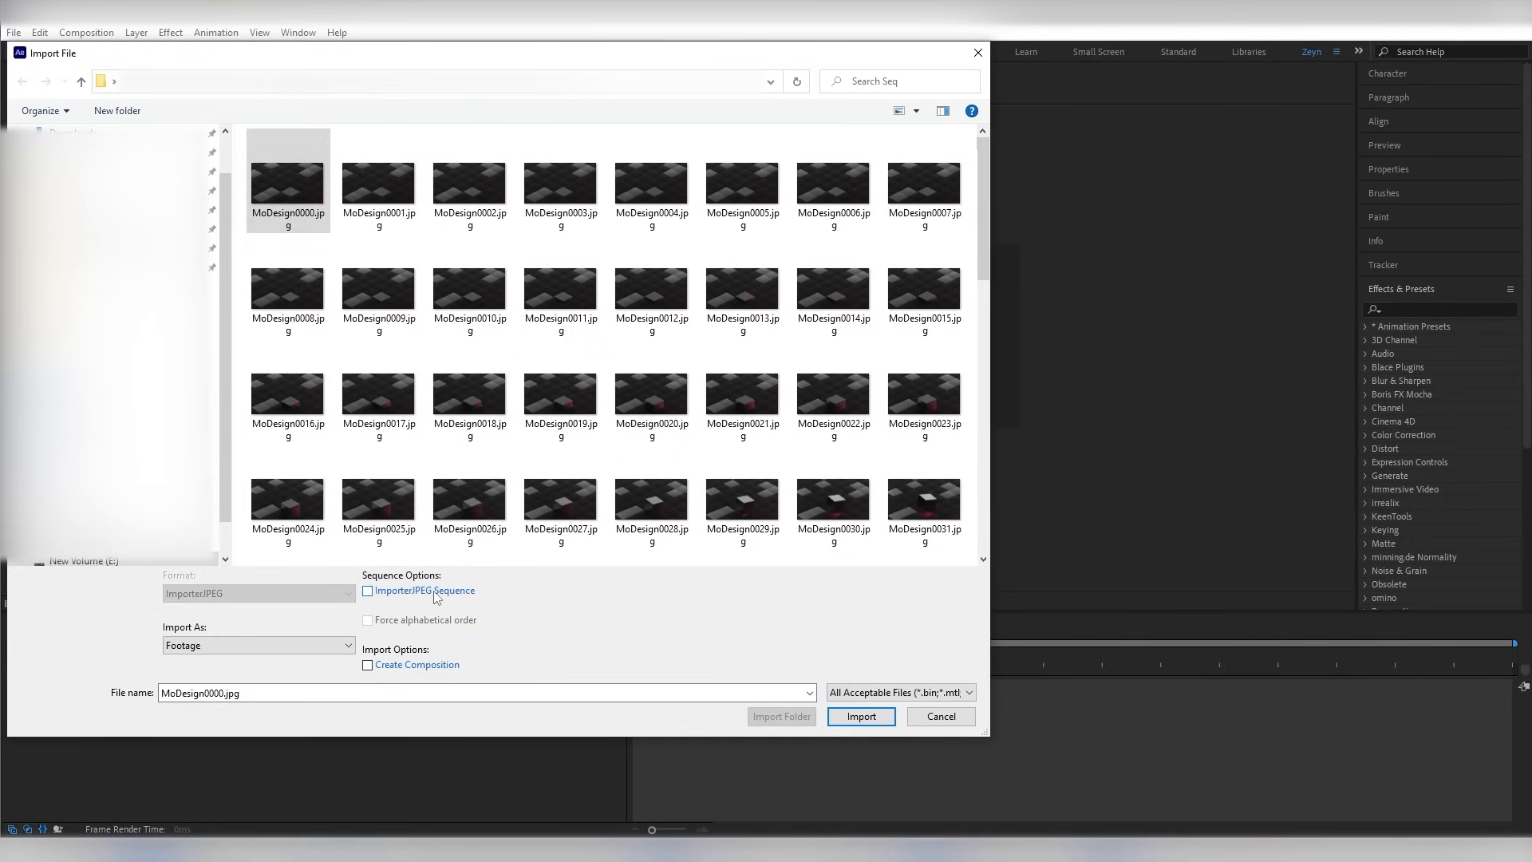
left_click(434, 591)
left_click(320, 182)
left_click(844, 720)
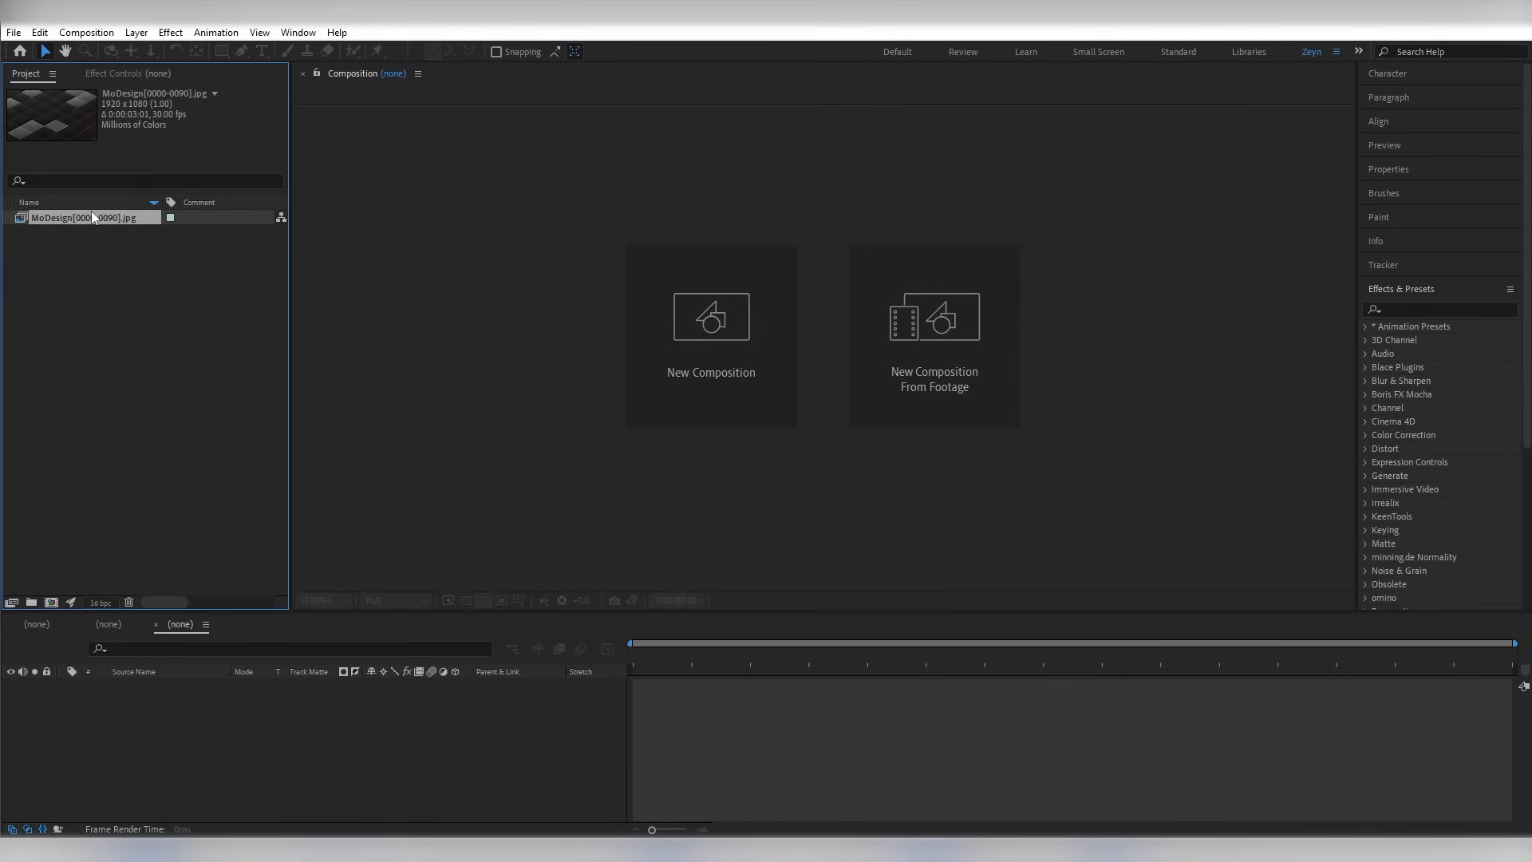
Interpret the imported MoDesign footage at an assumed frame rate of 30 frames per second
right_click(93, 217)
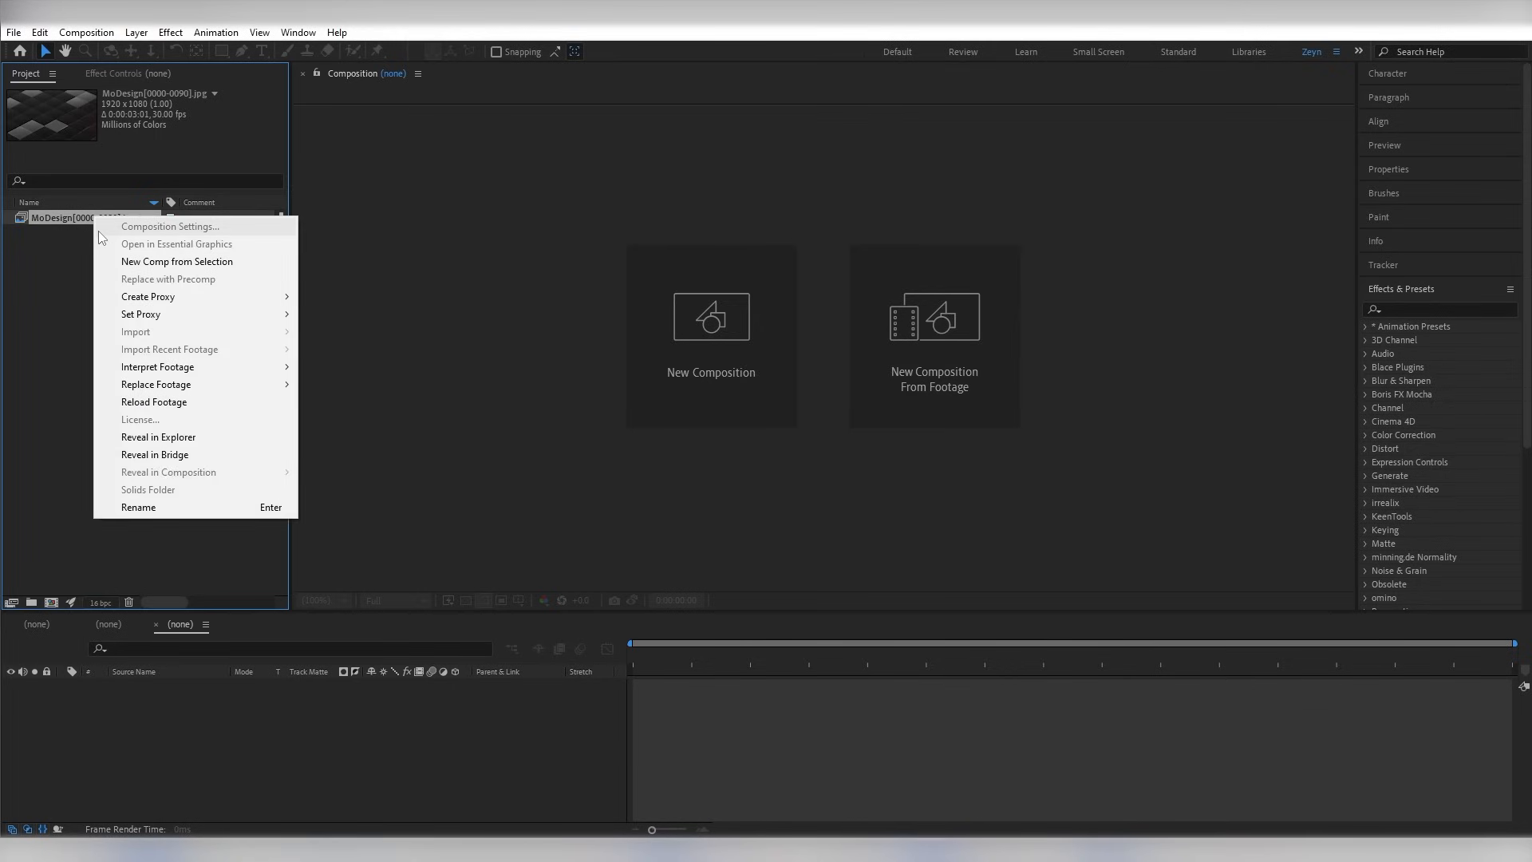
mouse_move(156, 369)
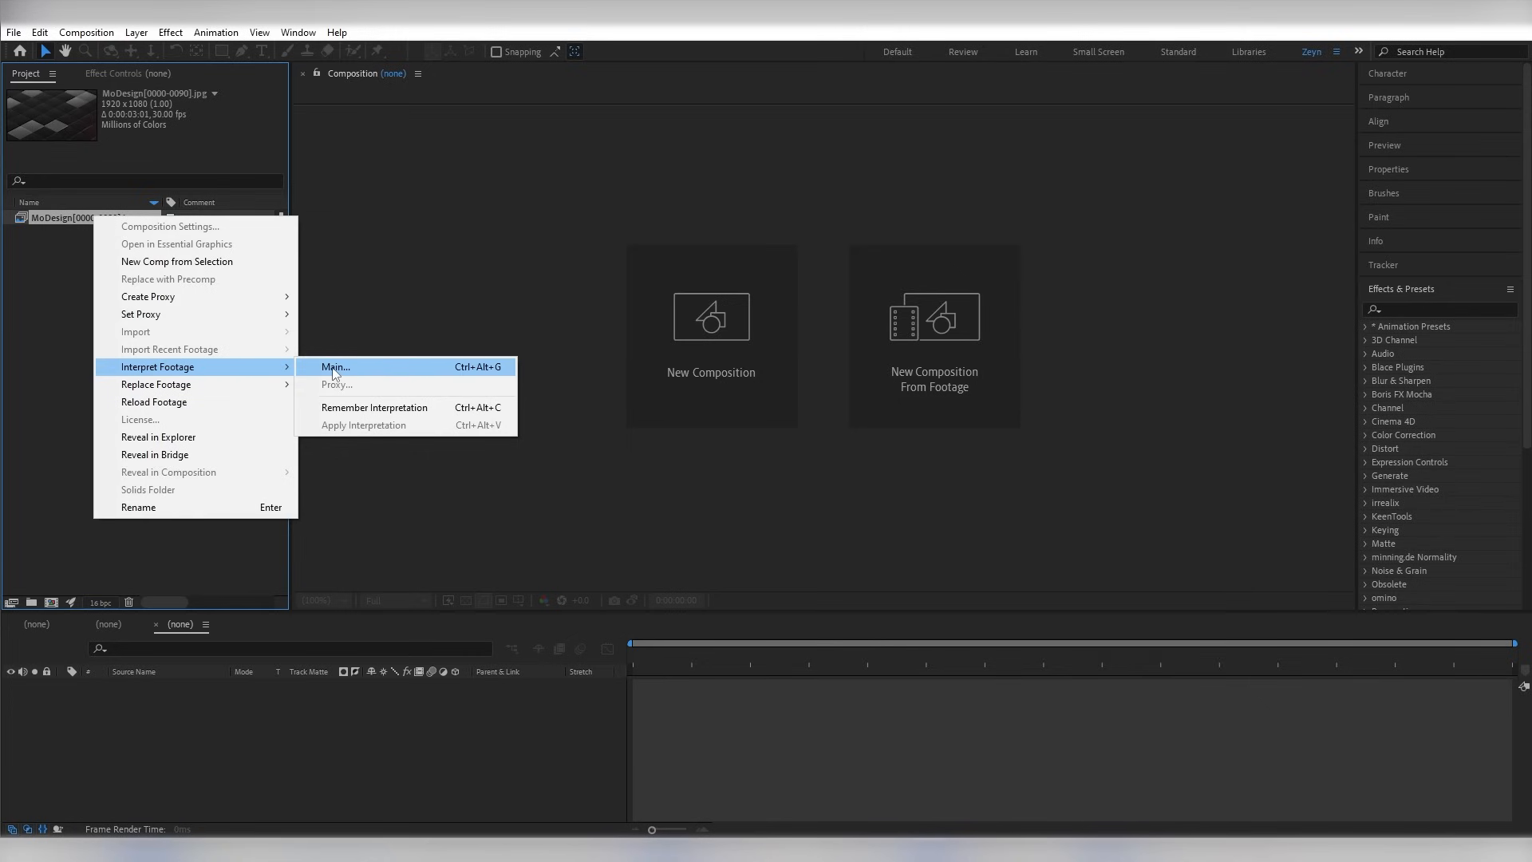
left_click(342, 367)
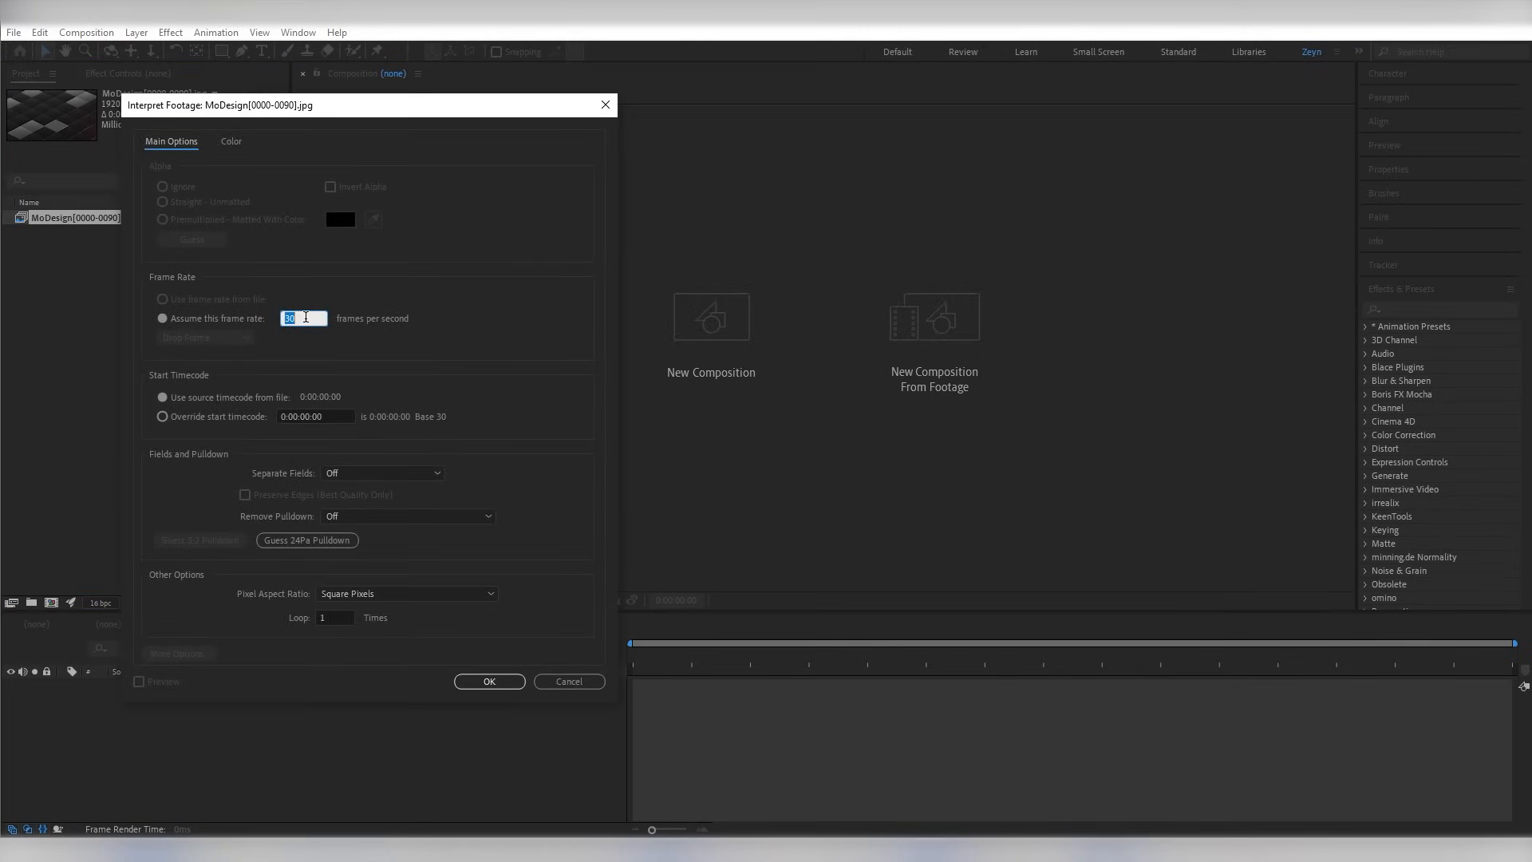
left_click(489, 682)
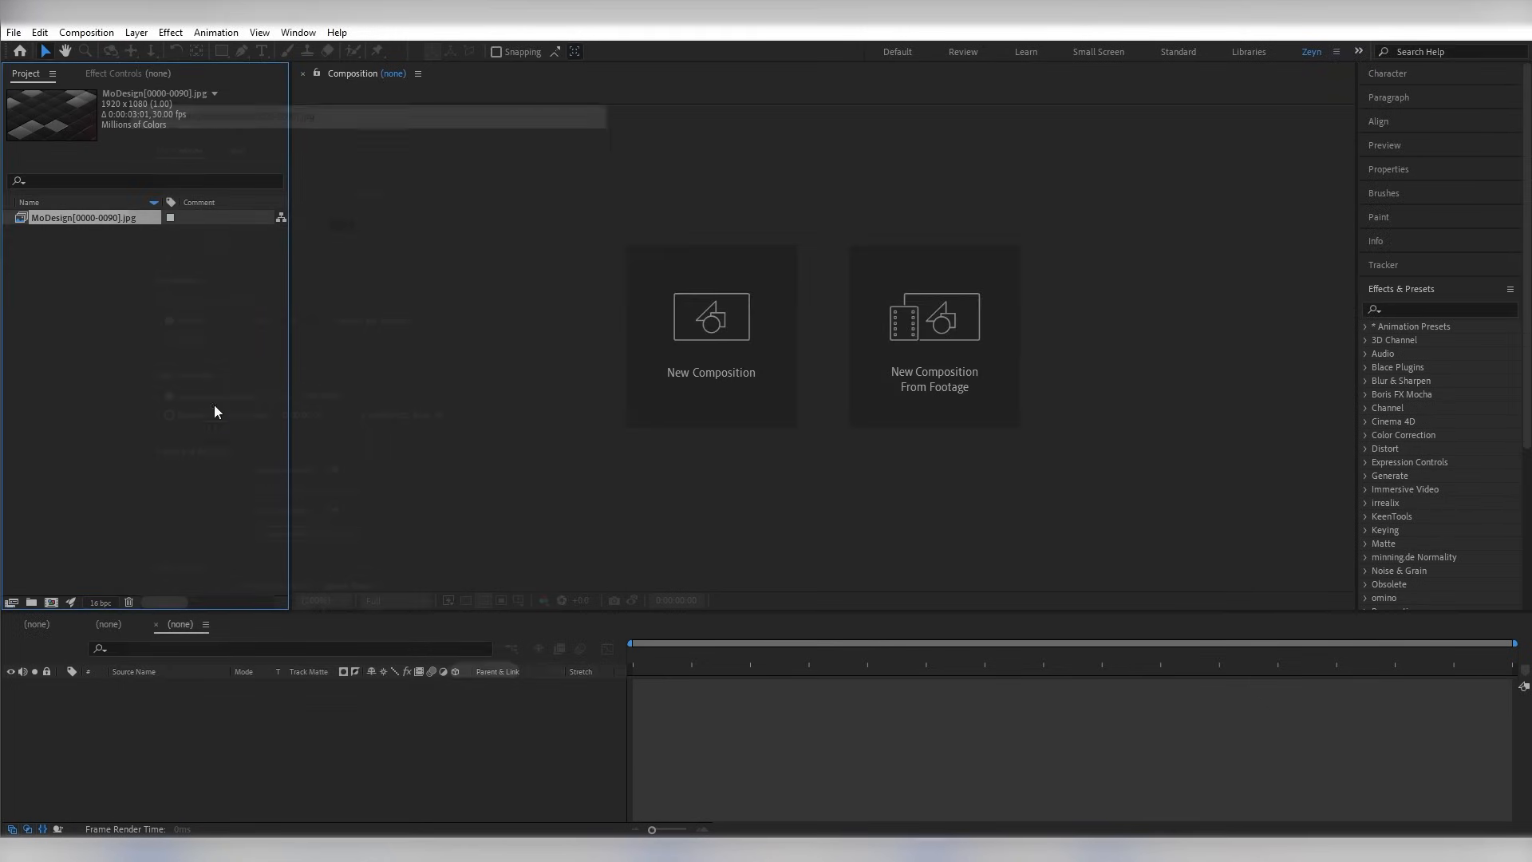
Create a new composition from the MoDesign sequence and set its preview resolution to Full
left_click_drag(45, 218, 55, 602)
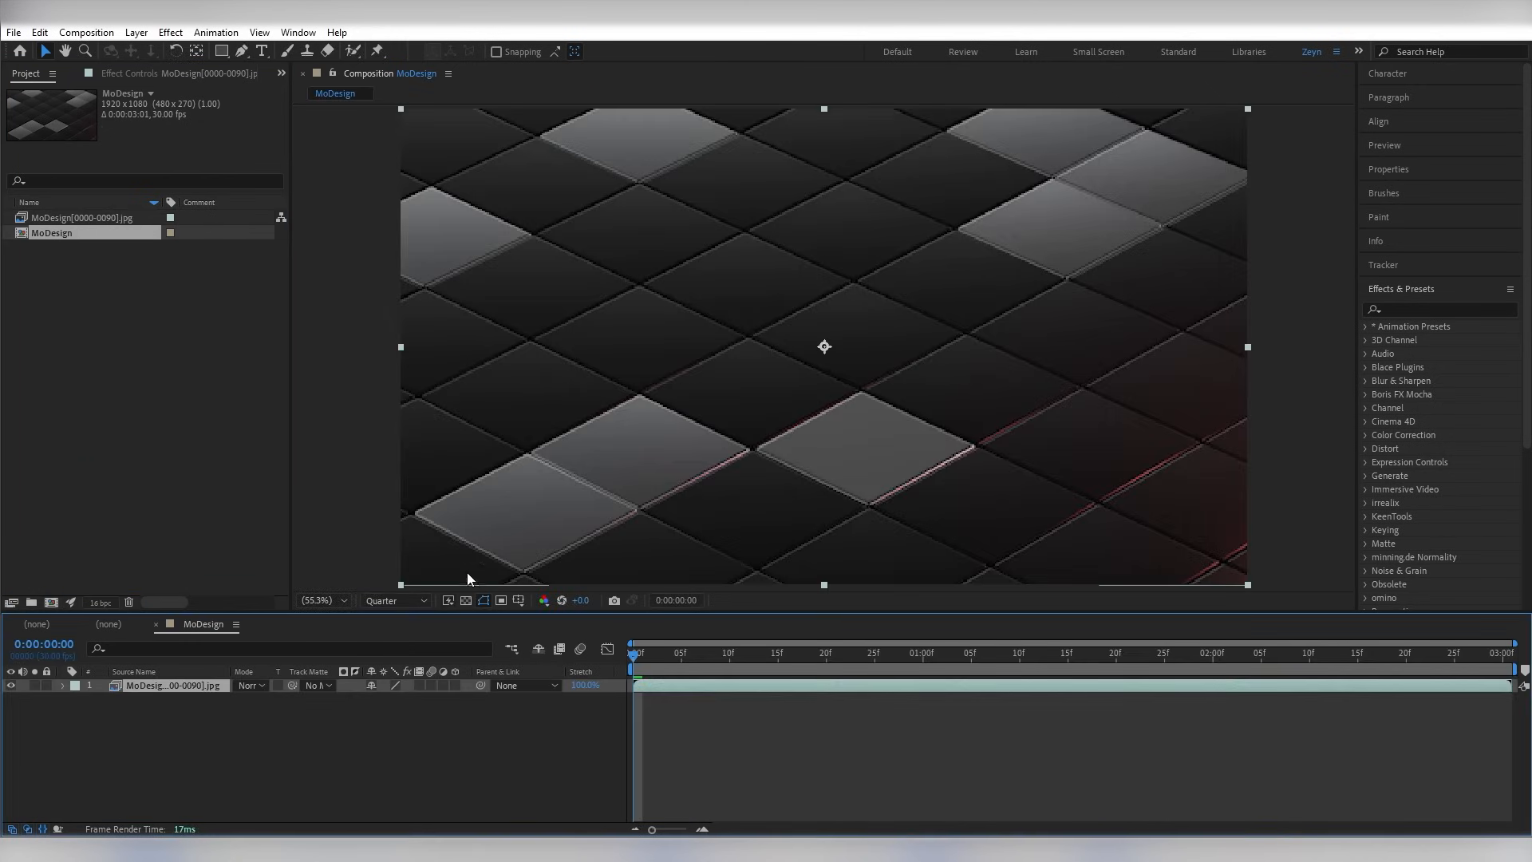
left_click(395, 600)
left_click(396, 623)
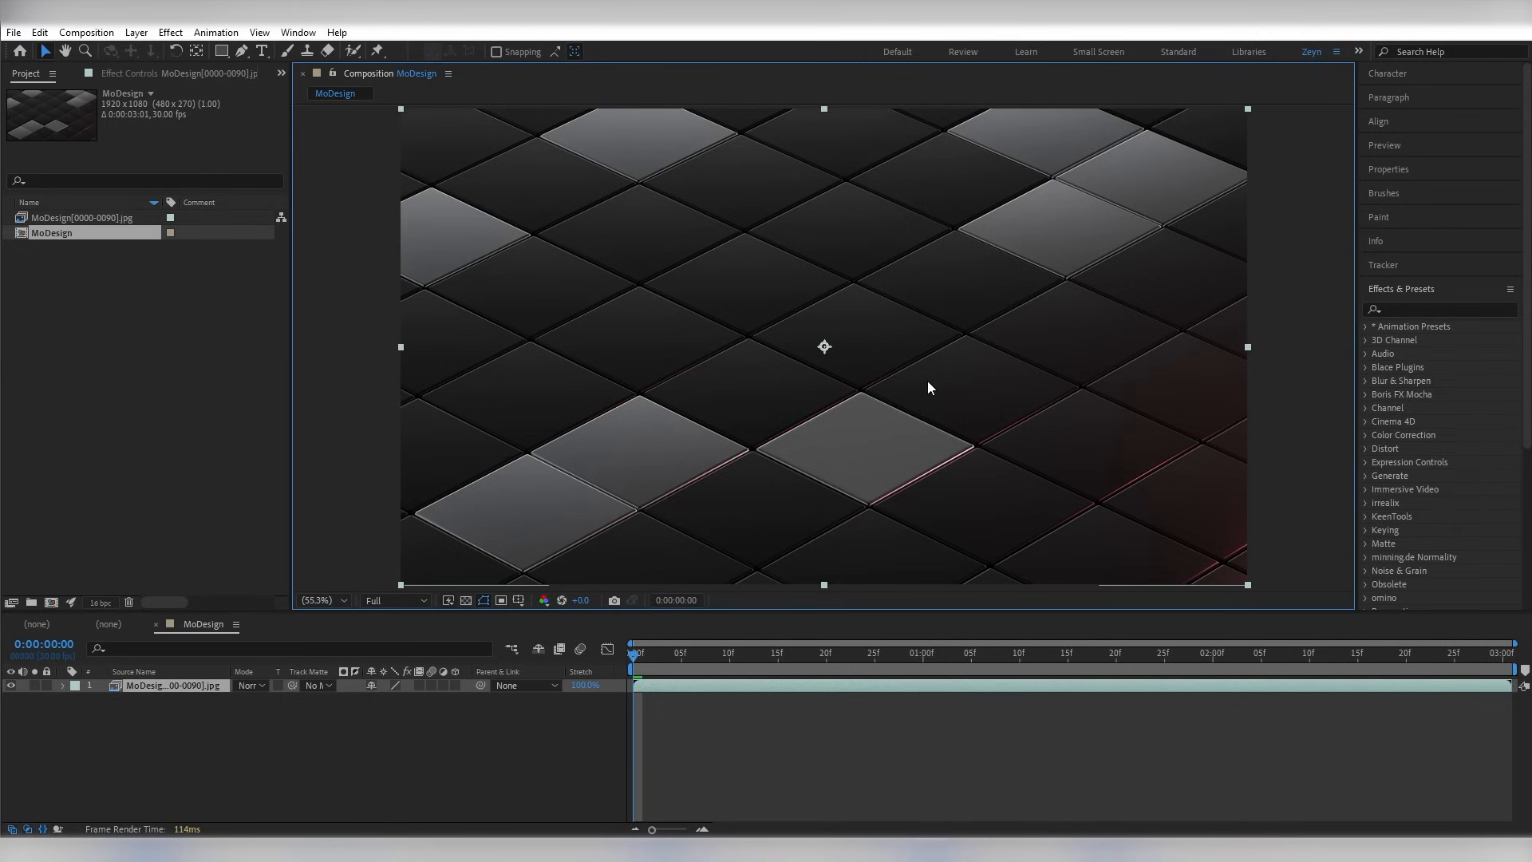